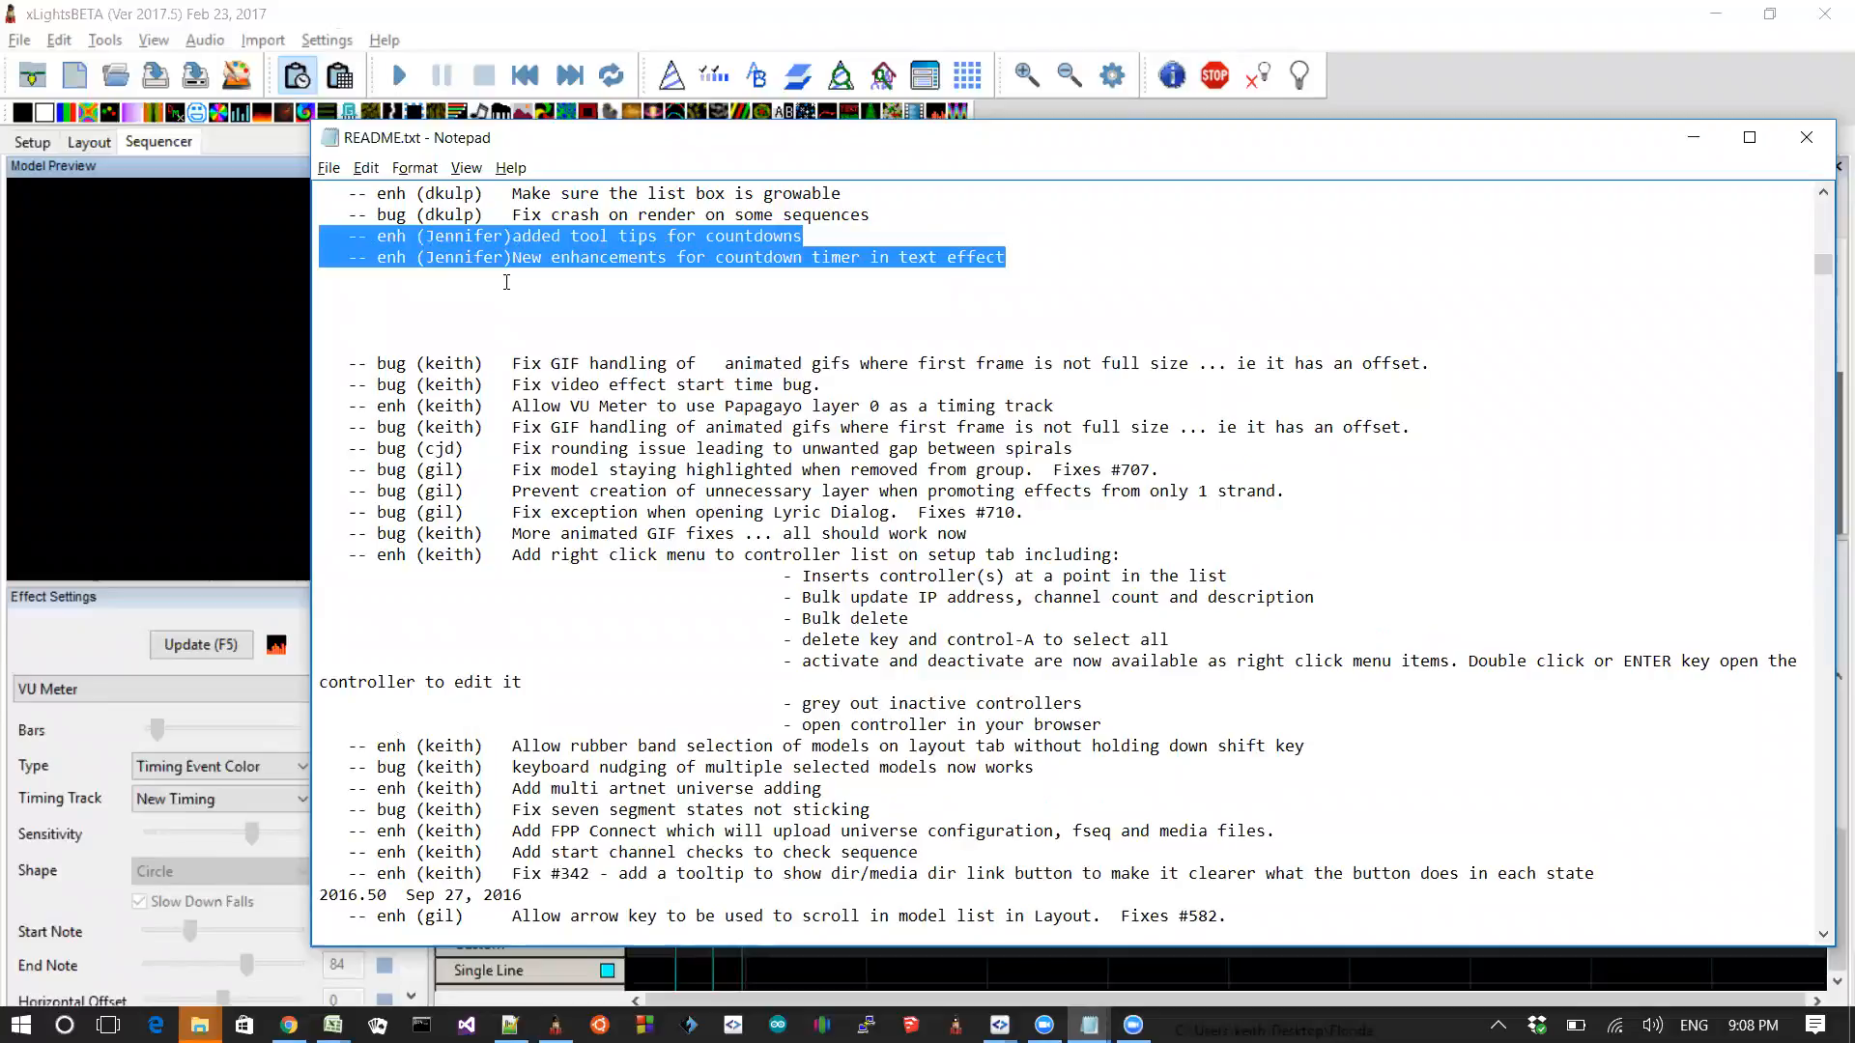
# Switch to xLights and add a Text effect to the Matrix row from about 31 to 37 seconds
pyautogui.hotkey('alt', 'Tab')
pyautogui.hotkey('alt', 'Tab')
pyautogui.hotkey('alt', 'Tab')
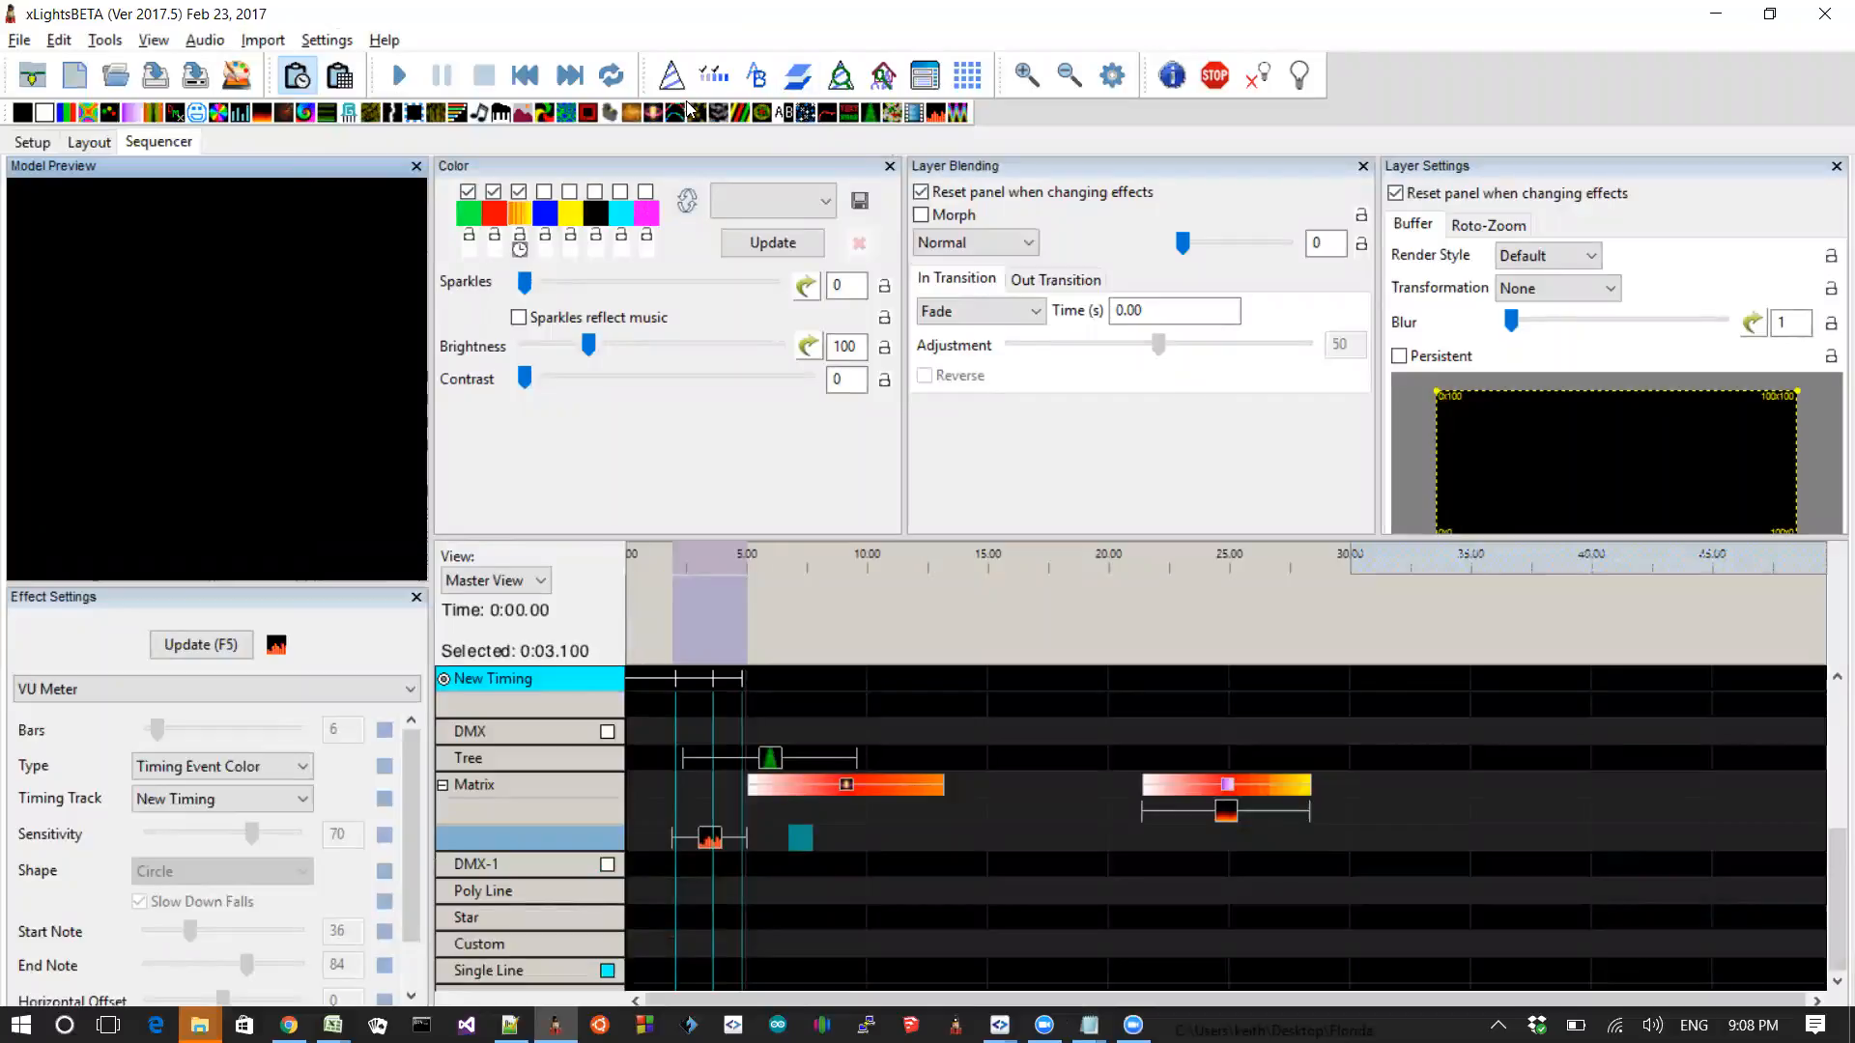
pyautogui.click(855, 115)
pyautogui.moveTo(855, 115); pyautogui.dragTo(1518, 787)
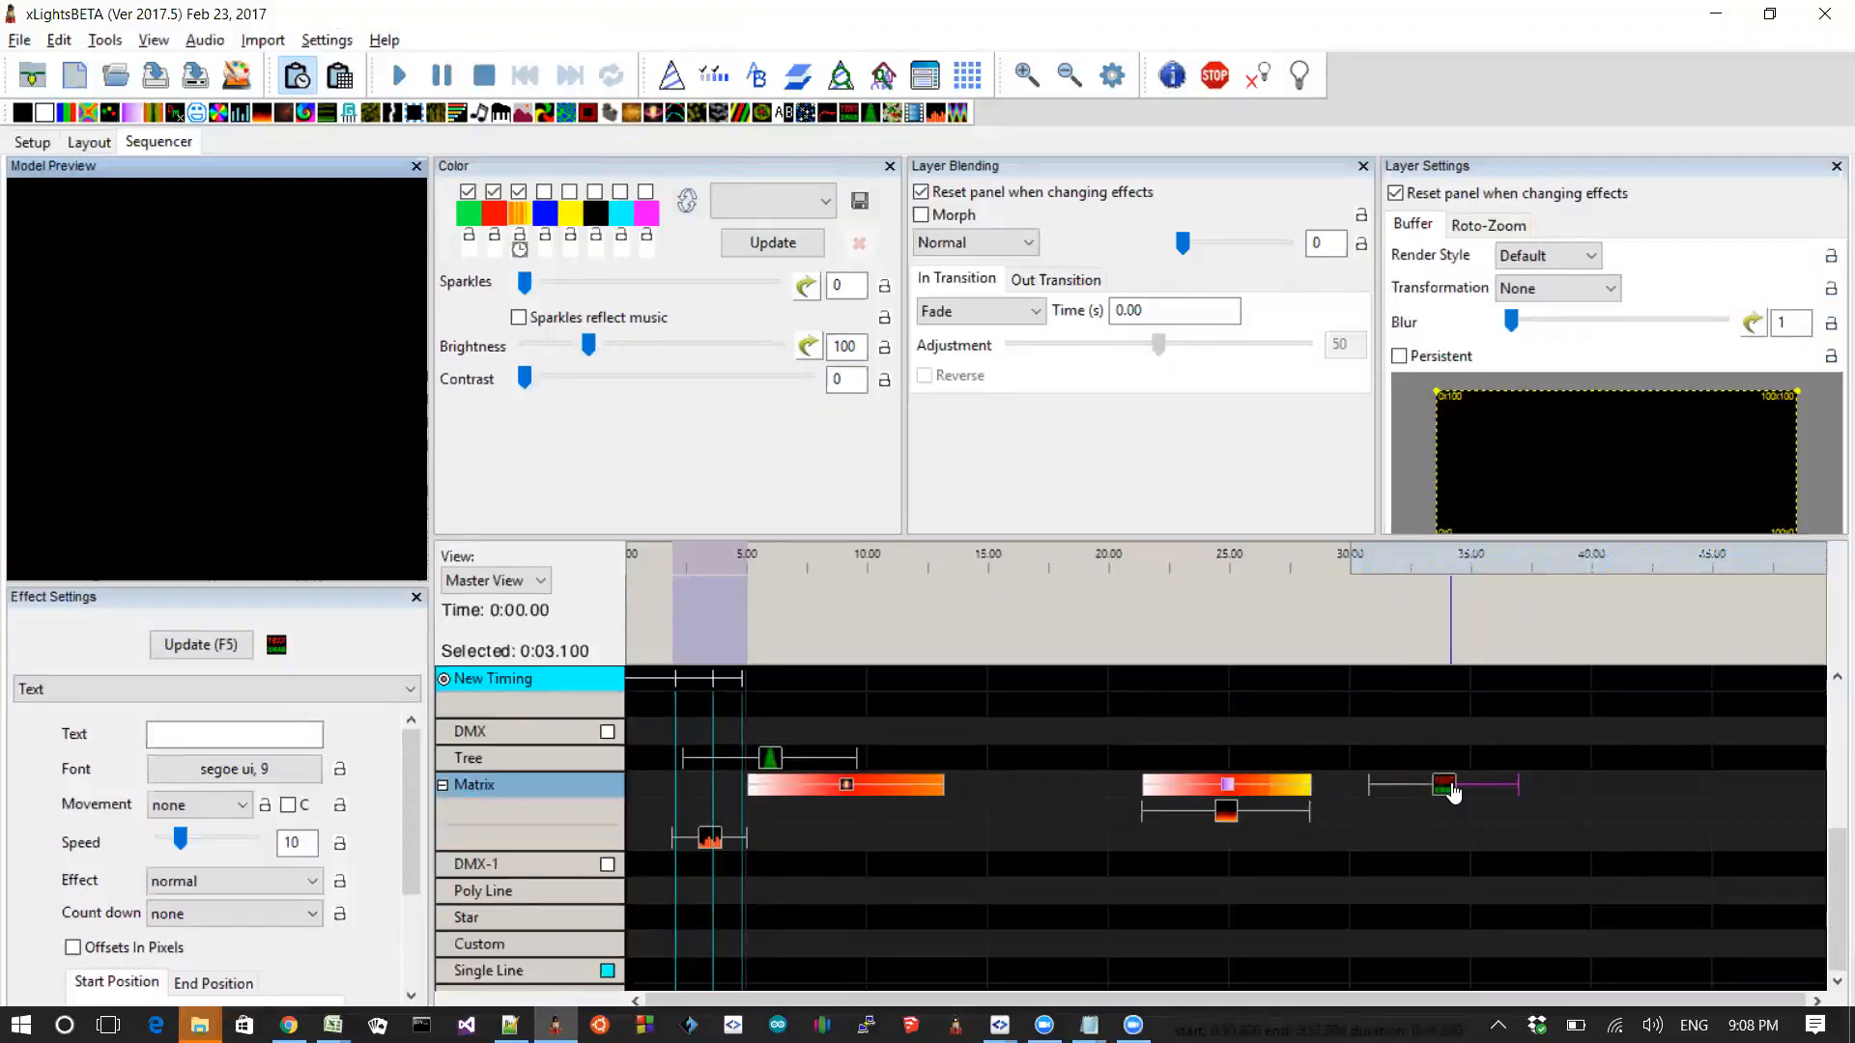
# Try the Text effect's count down formats to date 'h:m:s' and to date 'm' or 's'
pyautogui.click(210, 912)
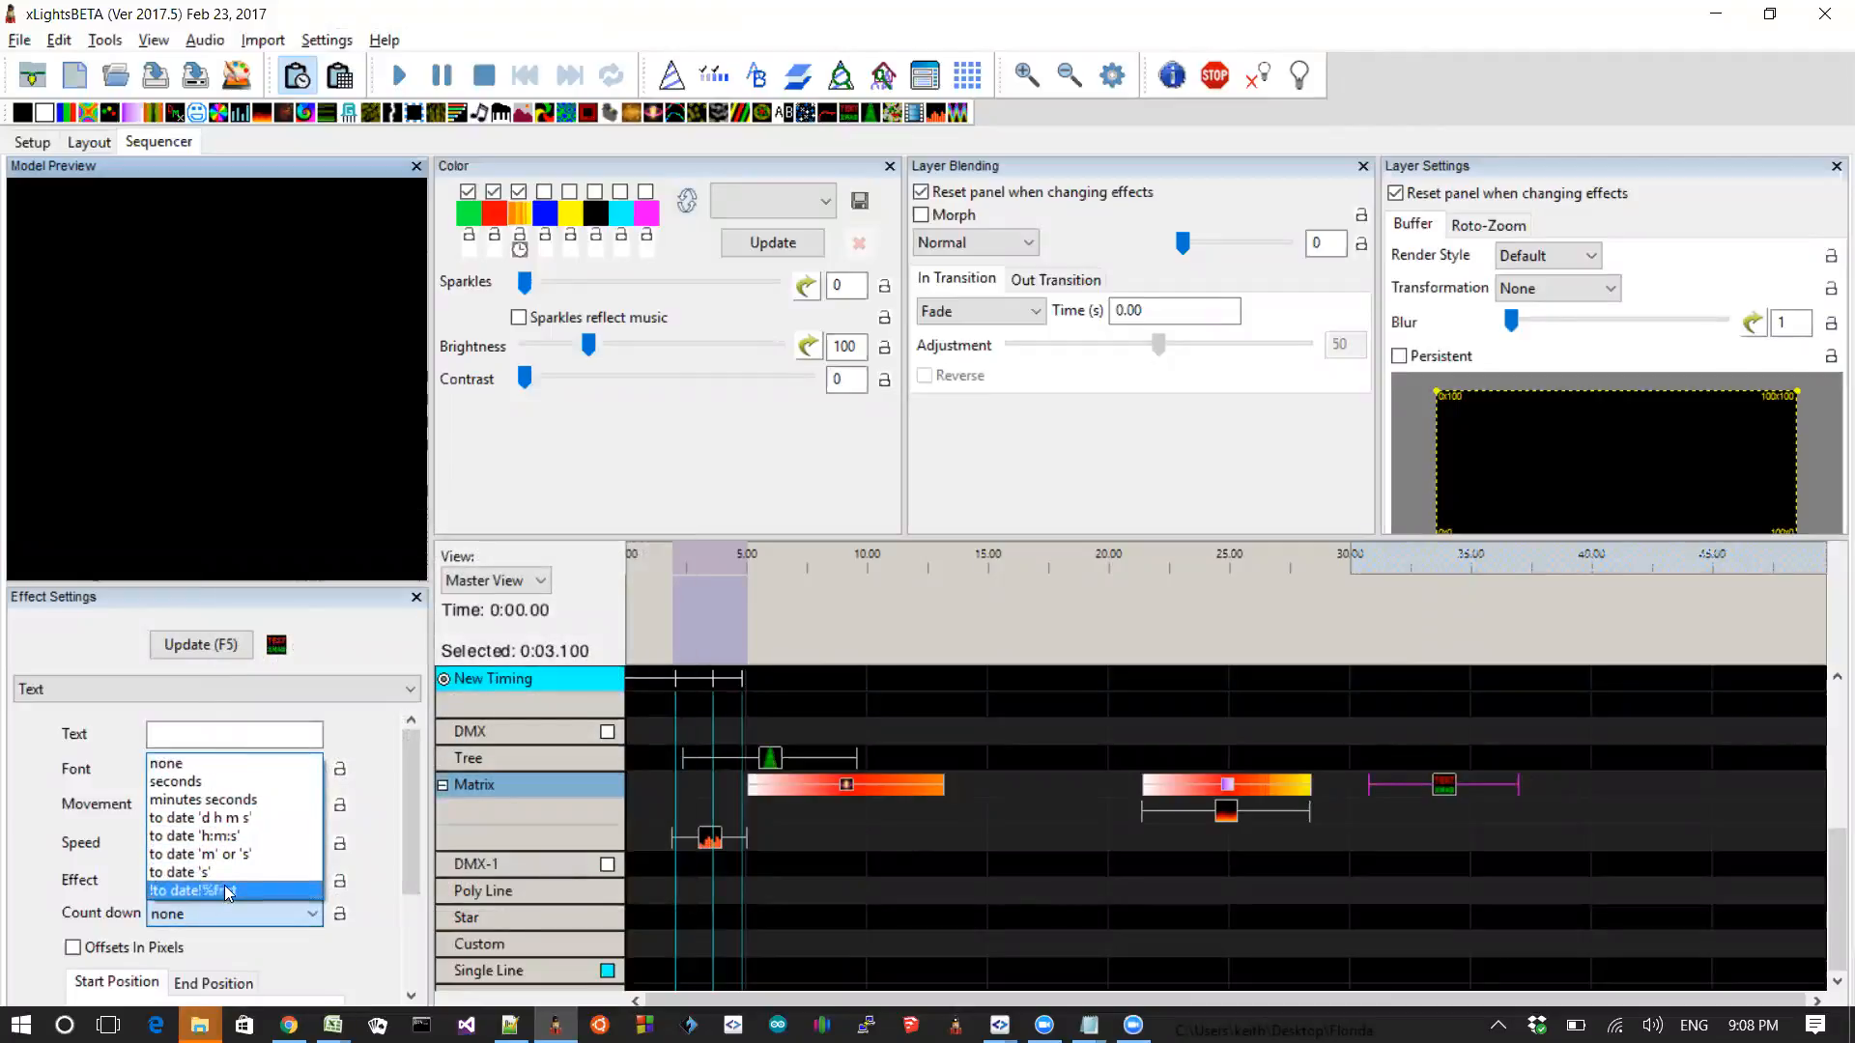
pyautogui.click(239, 837)
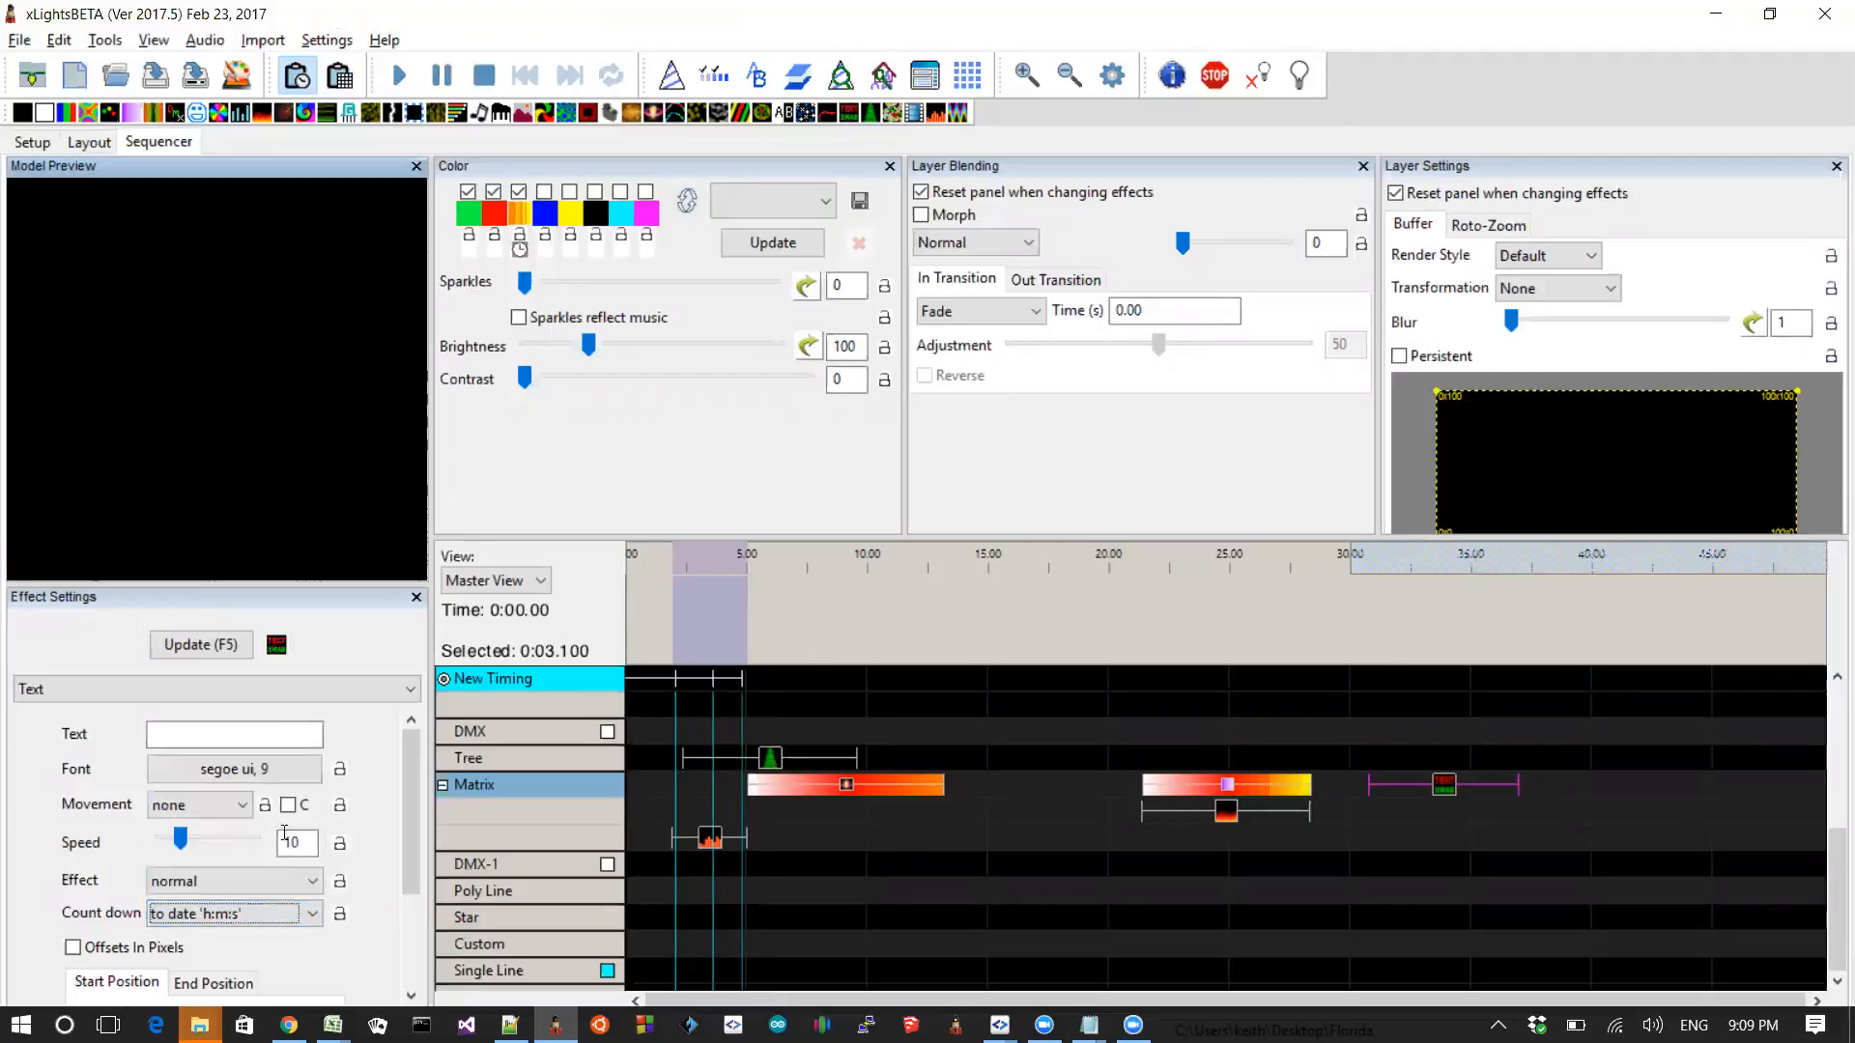
pyautogui.hotkey('alt', 'Tab')
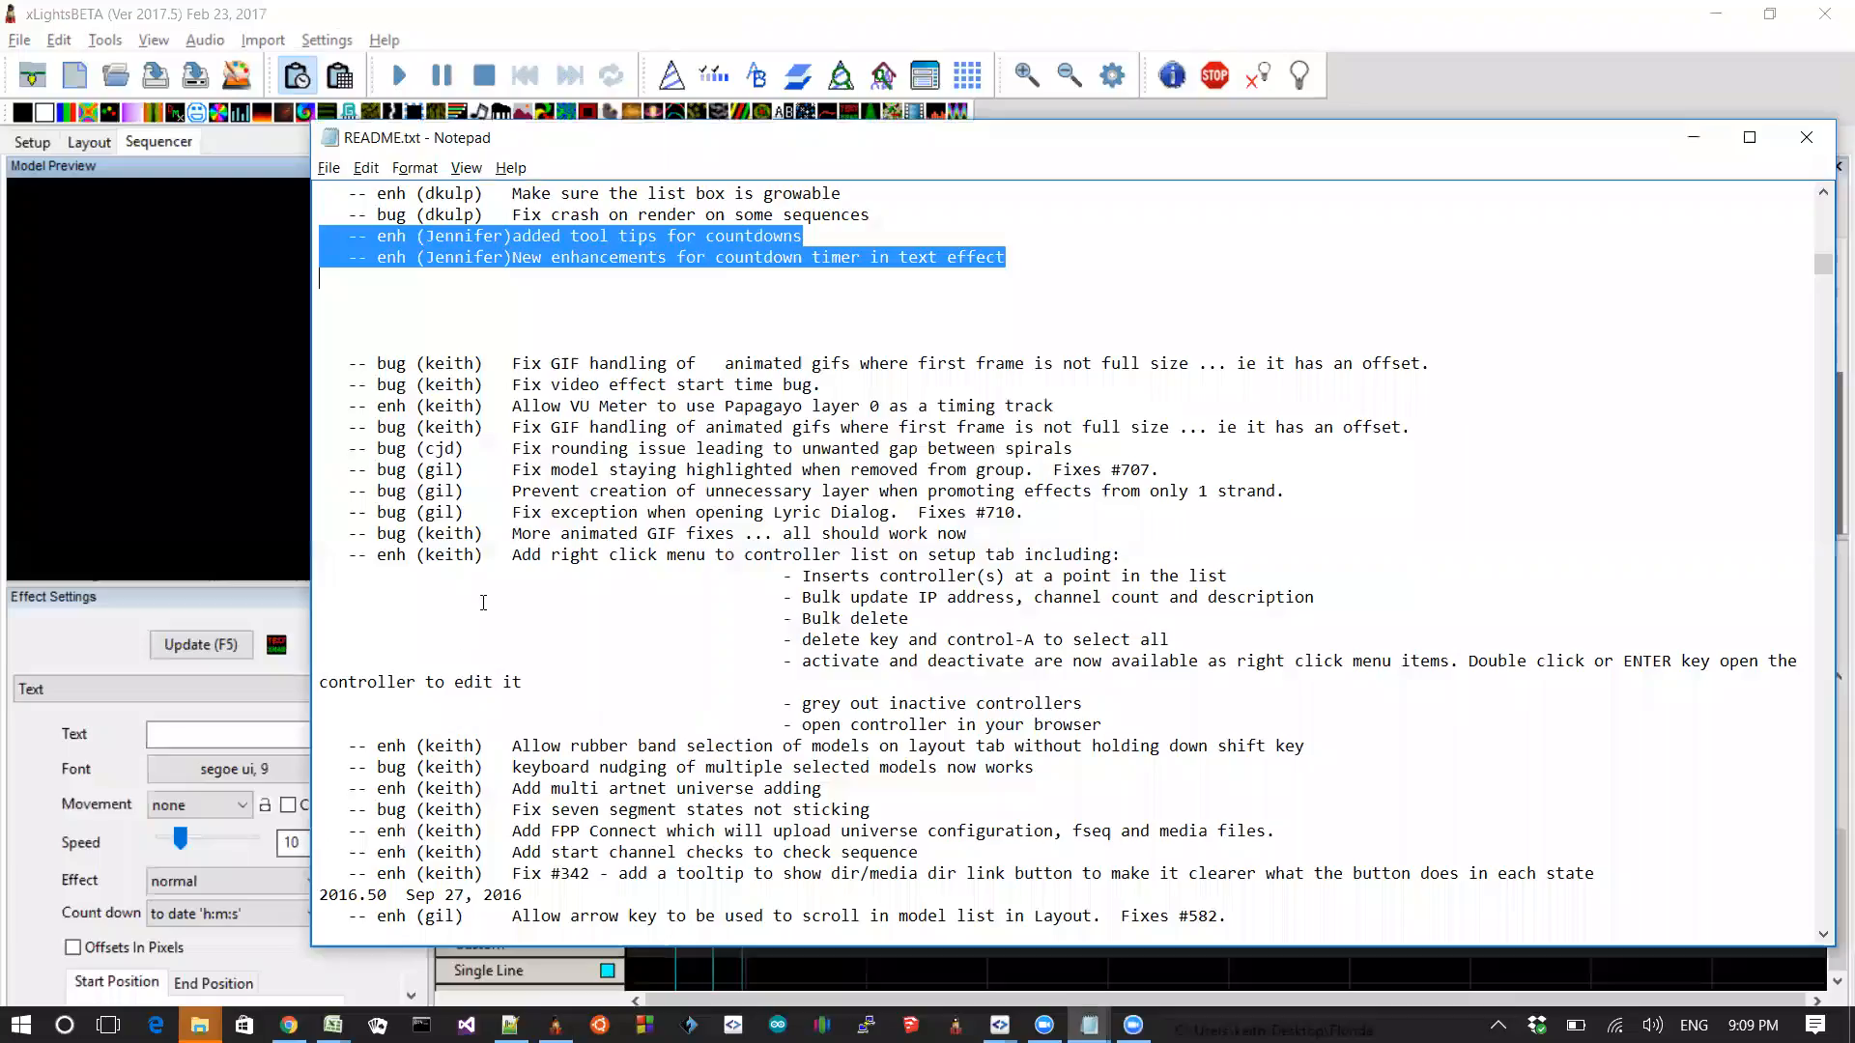
pyautogui.hotkey('alt', 'Tab')
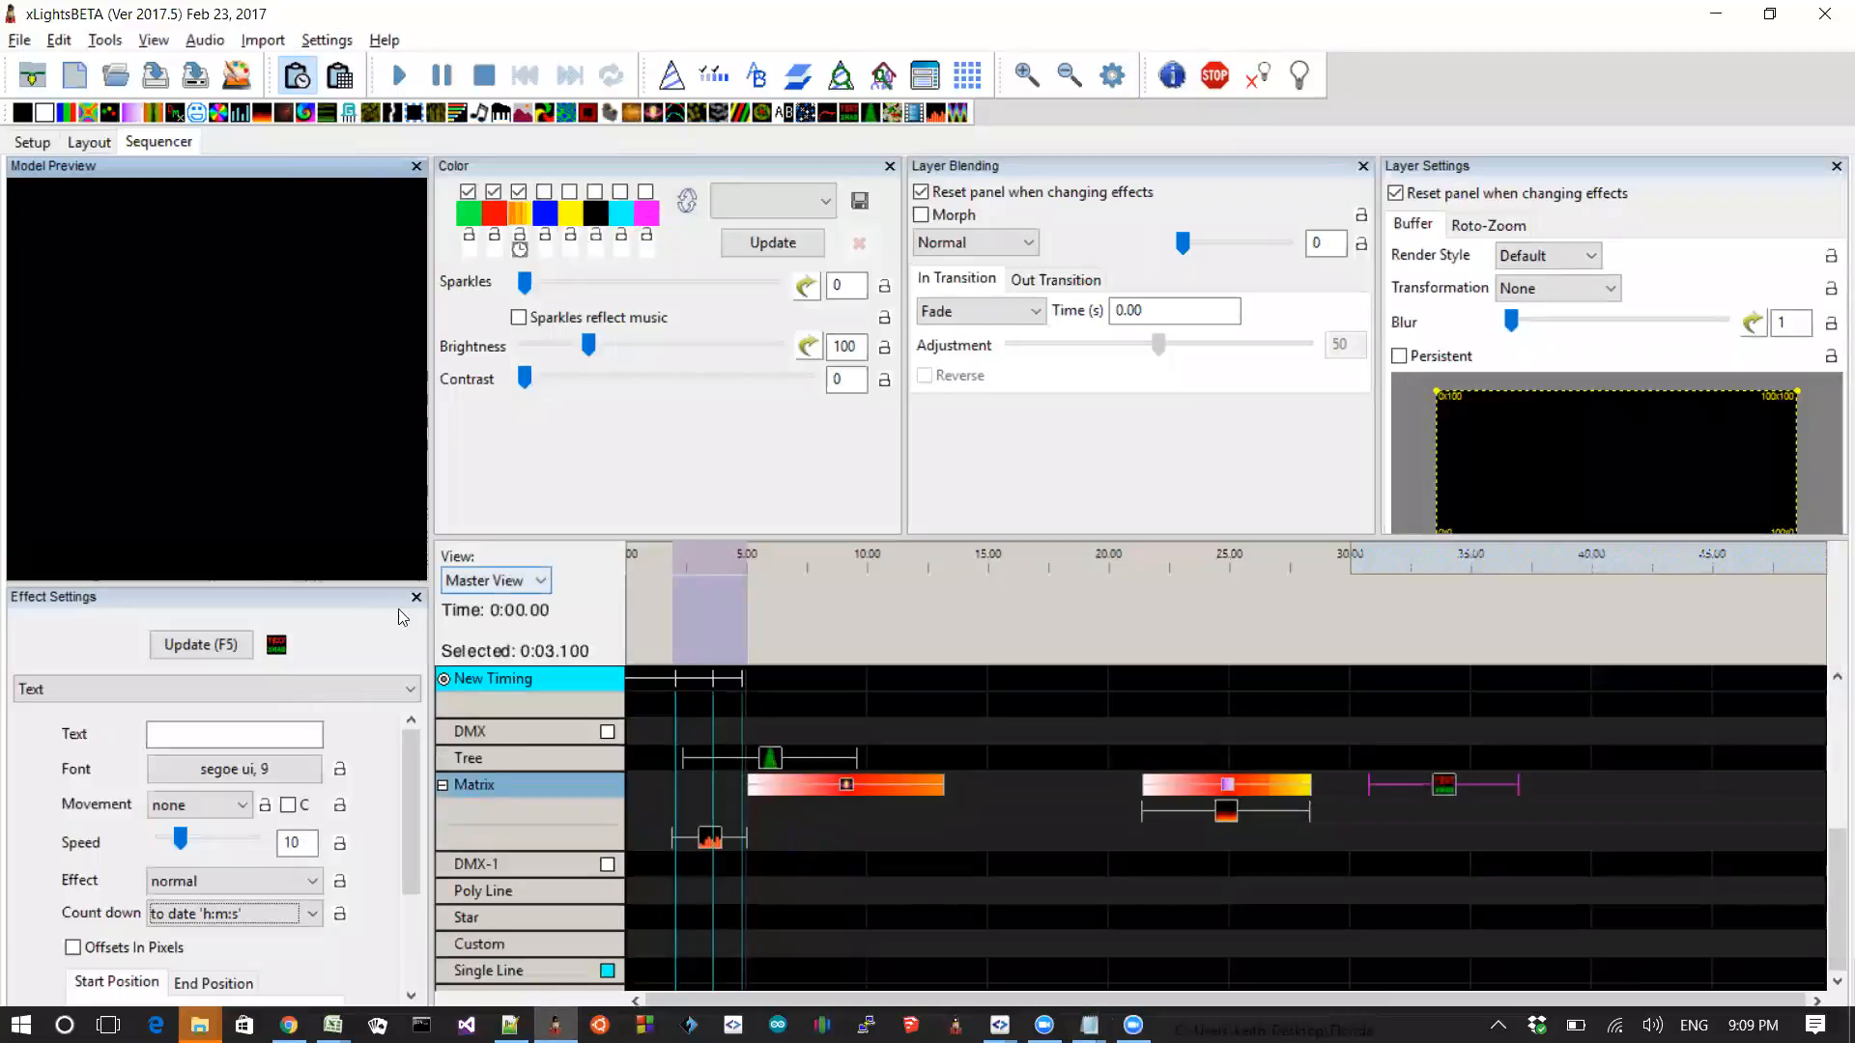
pyautogui.click(261, 913)
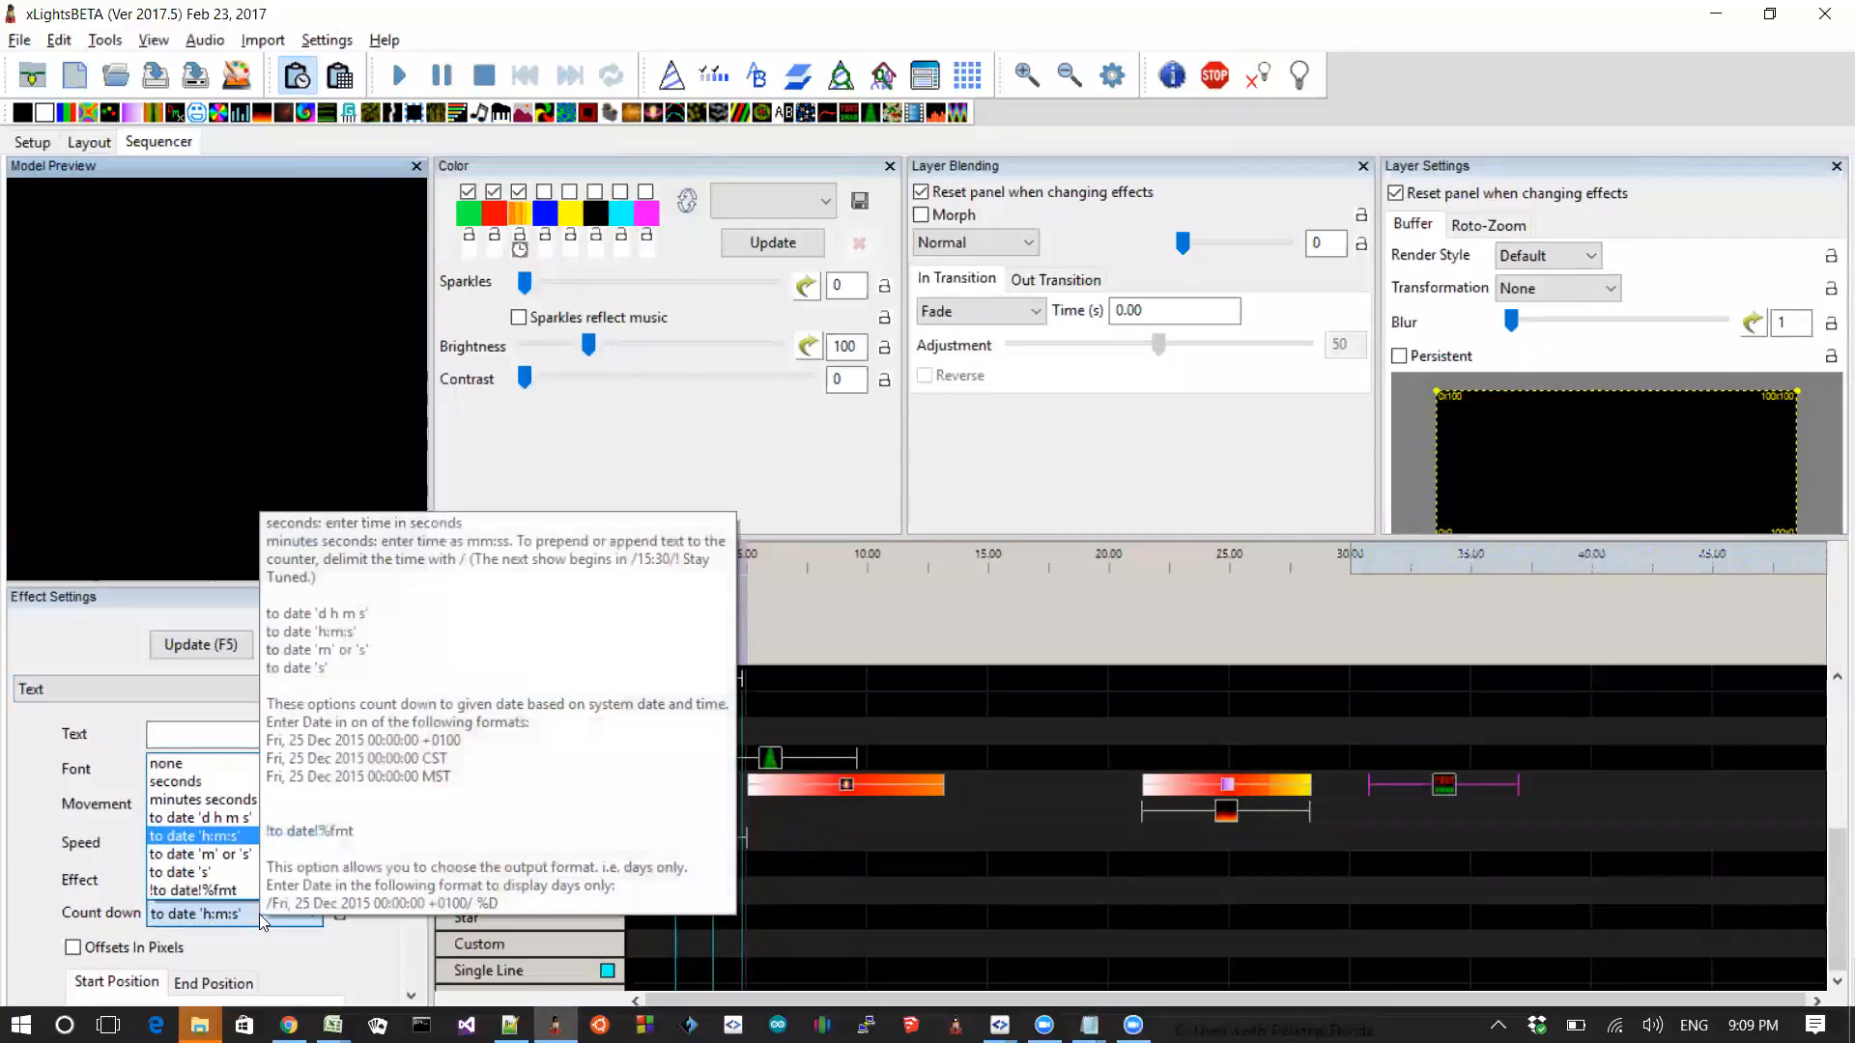
pyautogui.click(242, 855)
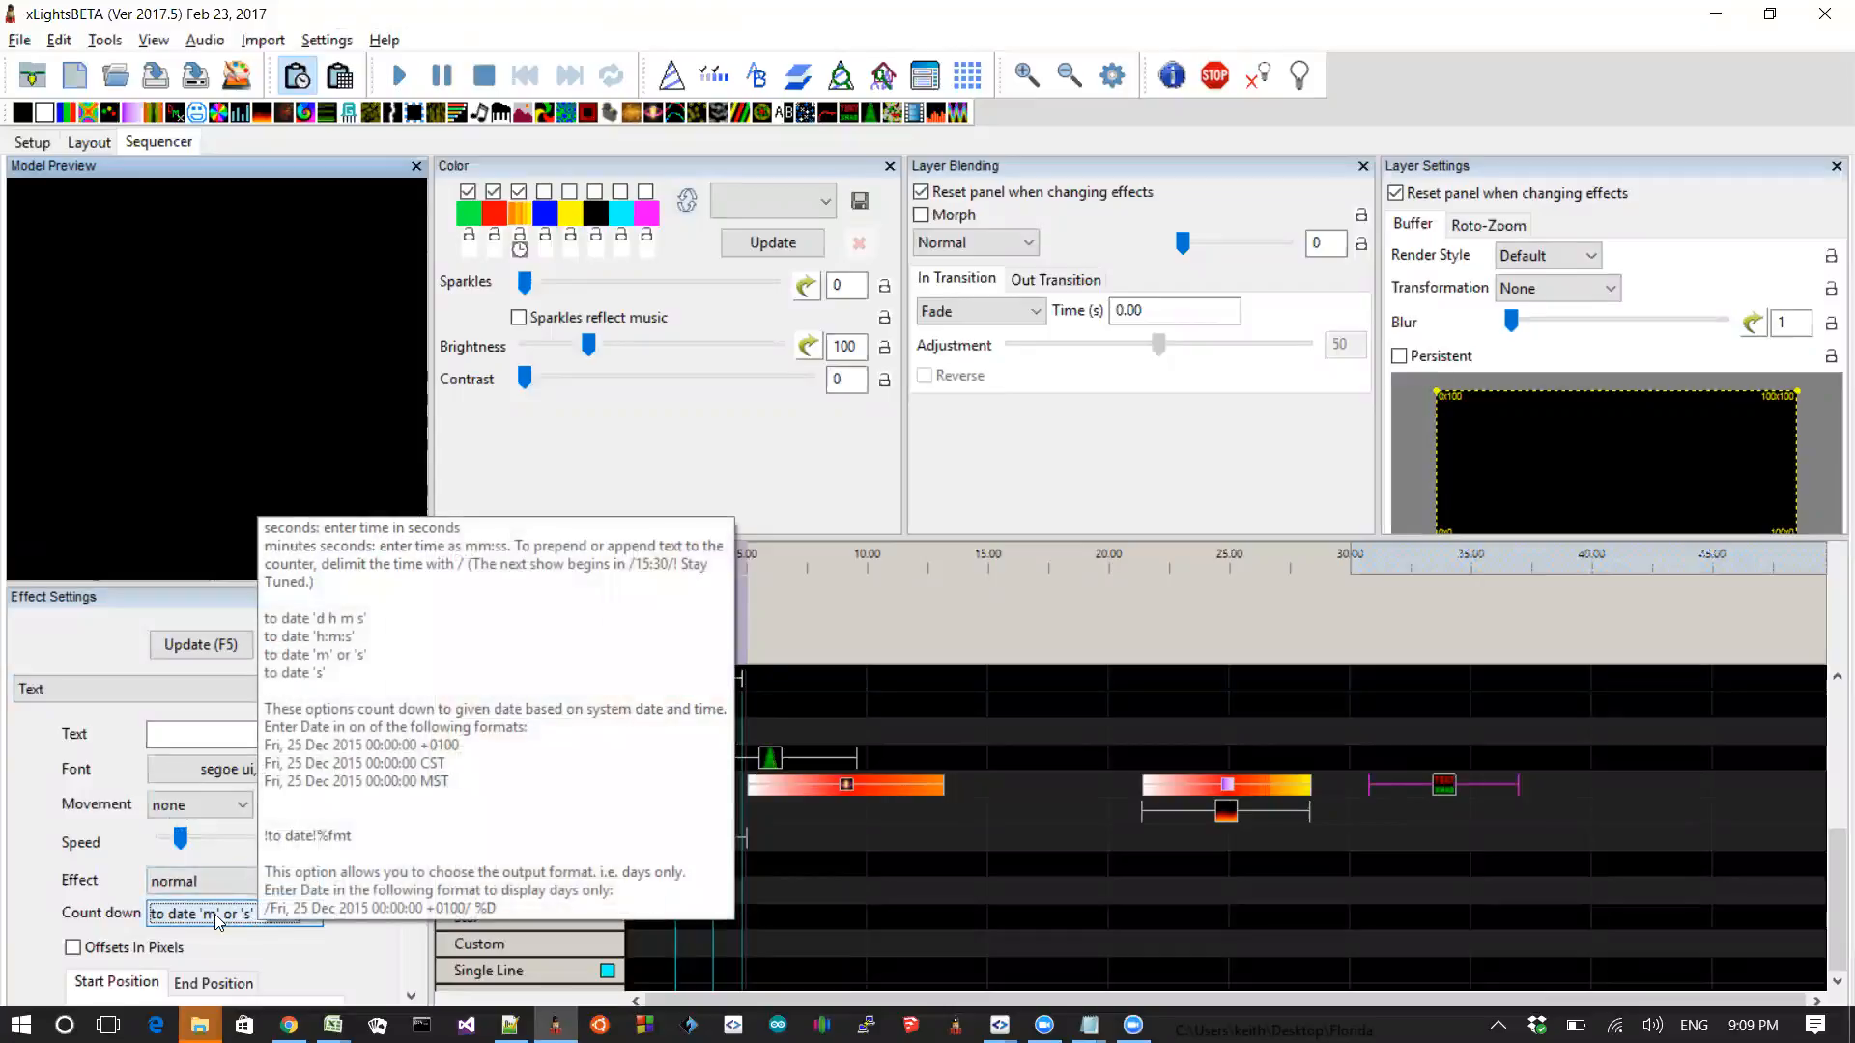
# Set the Text effect's count down to the to date 'd h m s' format and review the available format descriptions
pyautogui.click(214, 913)
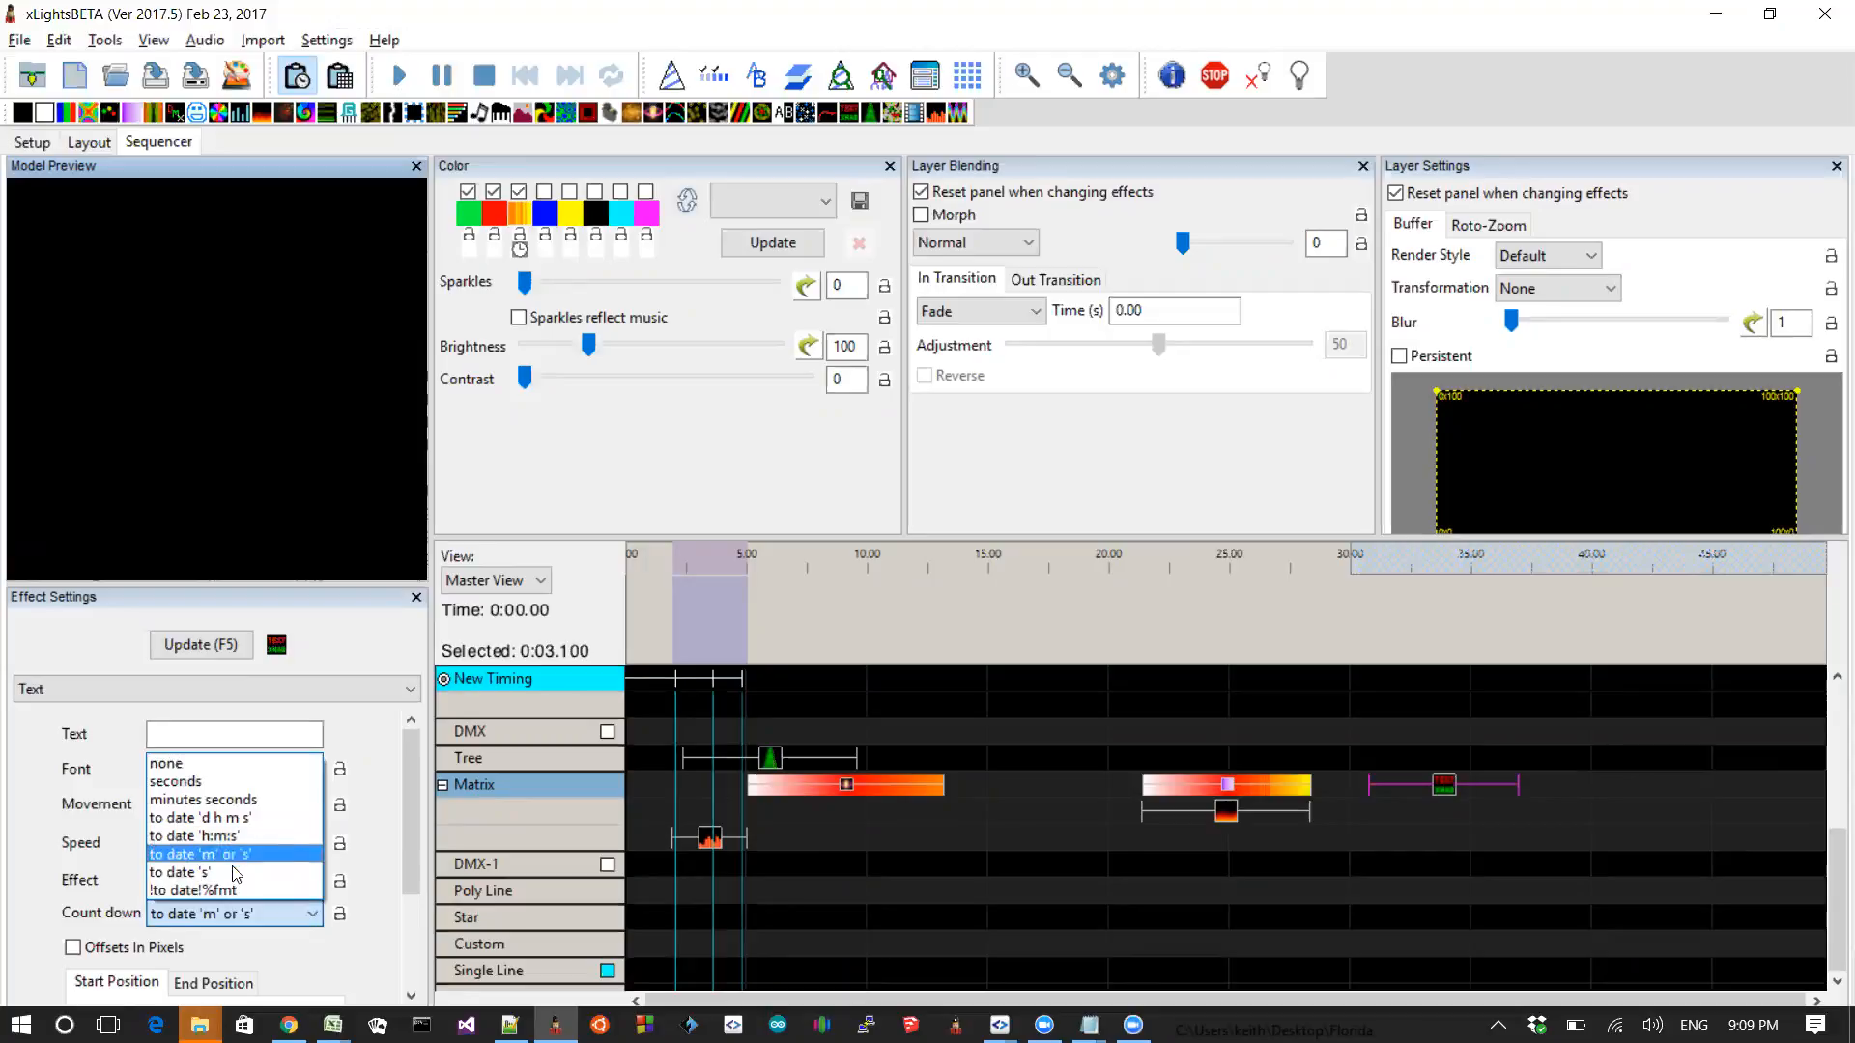
pyautogui.click(210, 819)
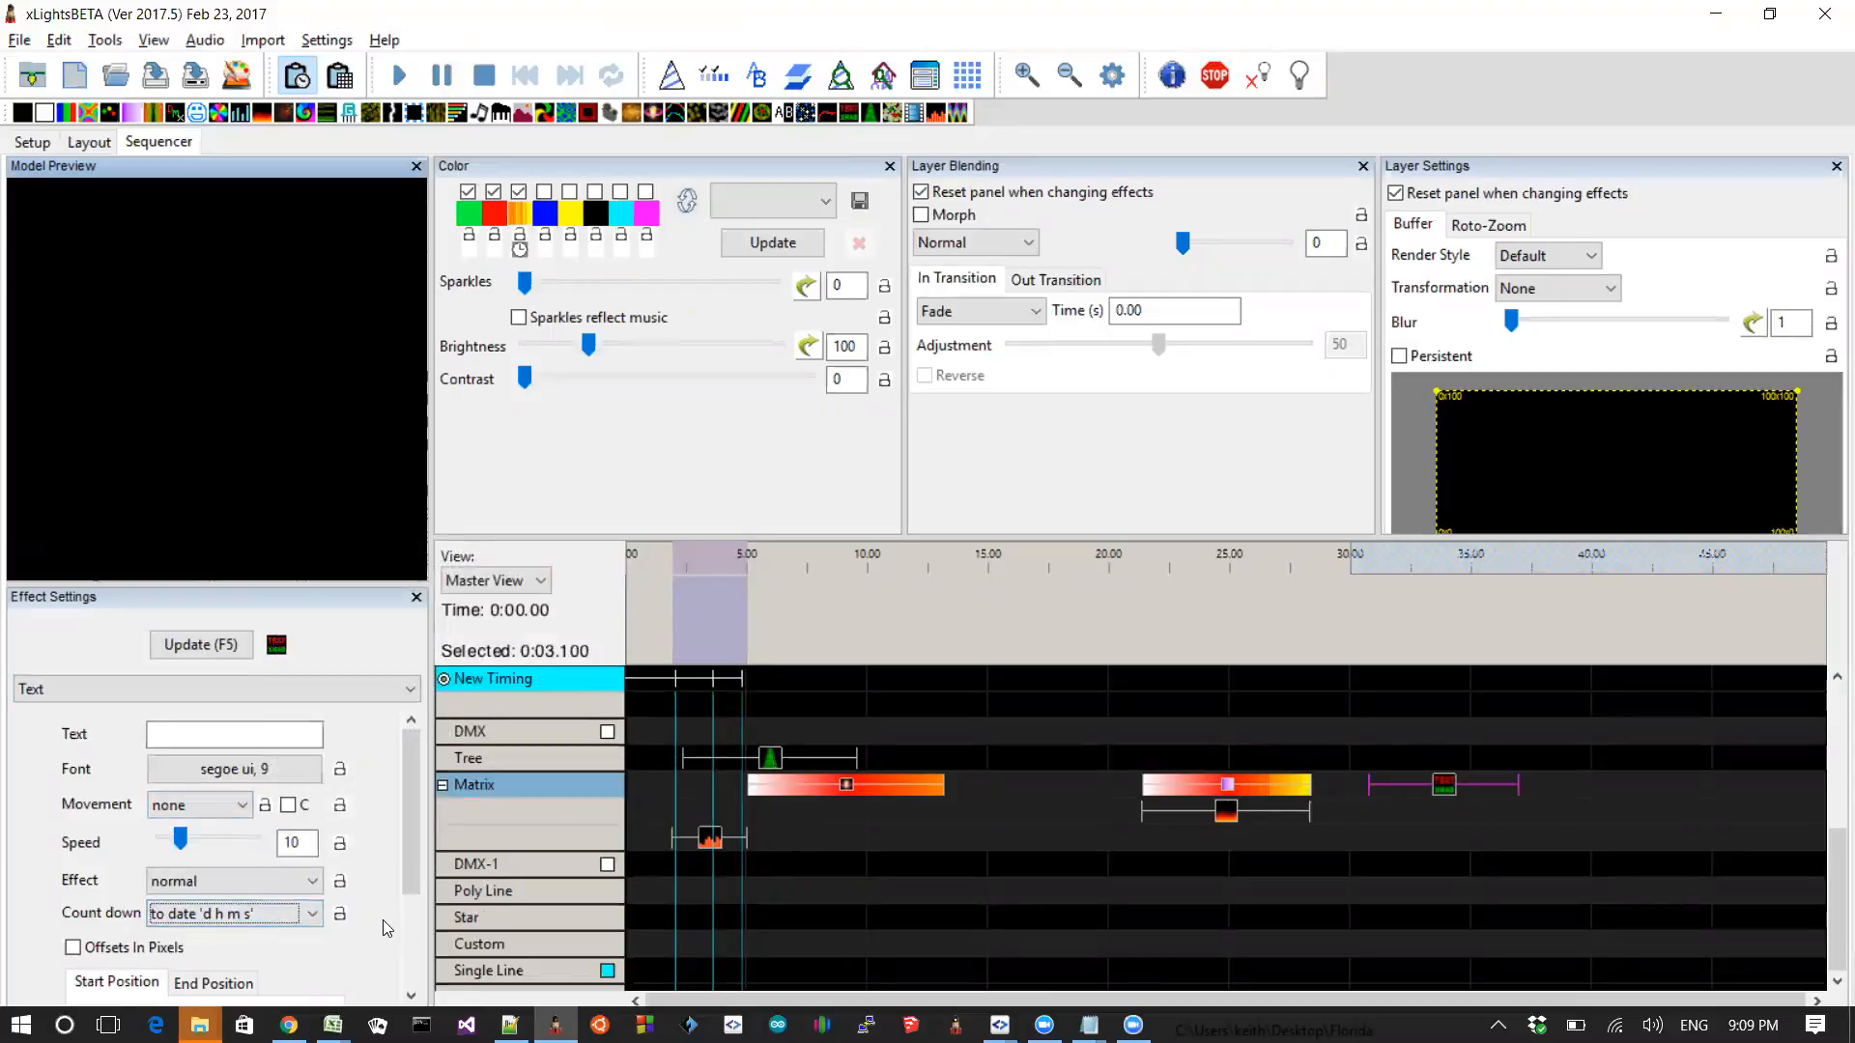
pyautogui.moveTo(249, 916)
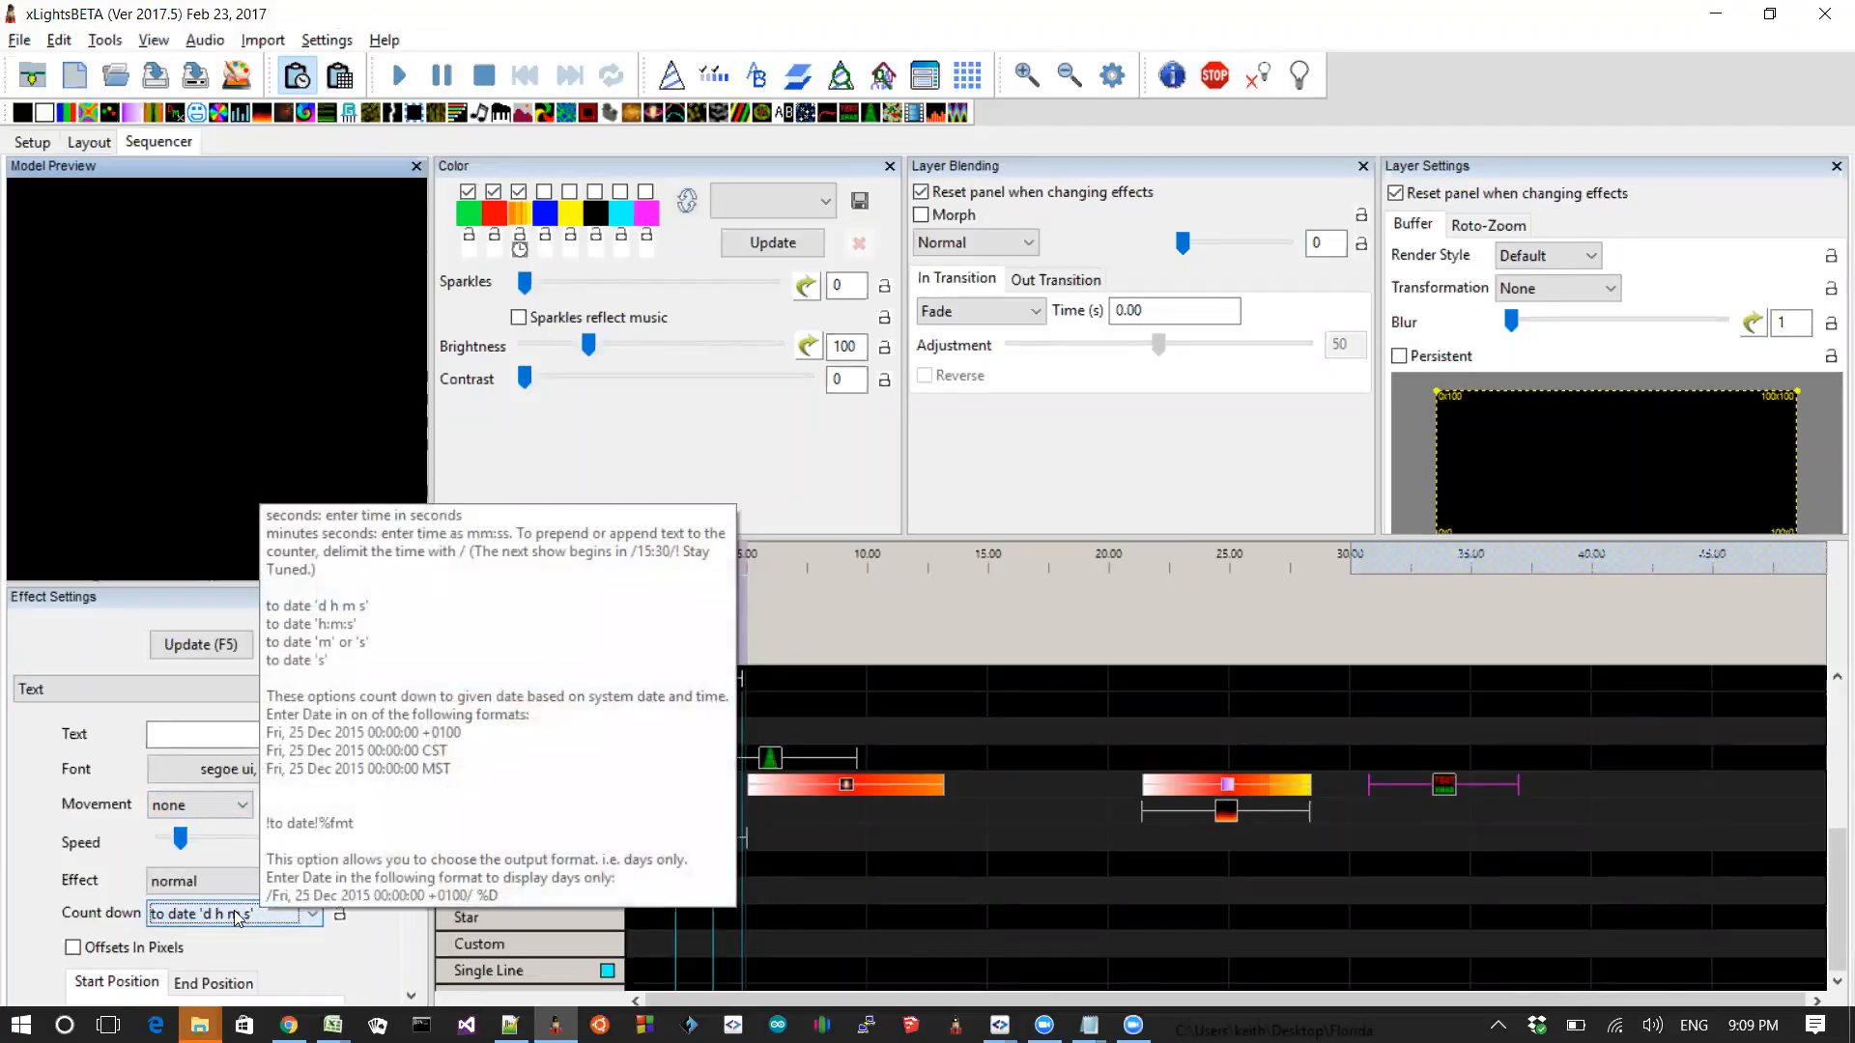
pyautogui.click(235, 916)
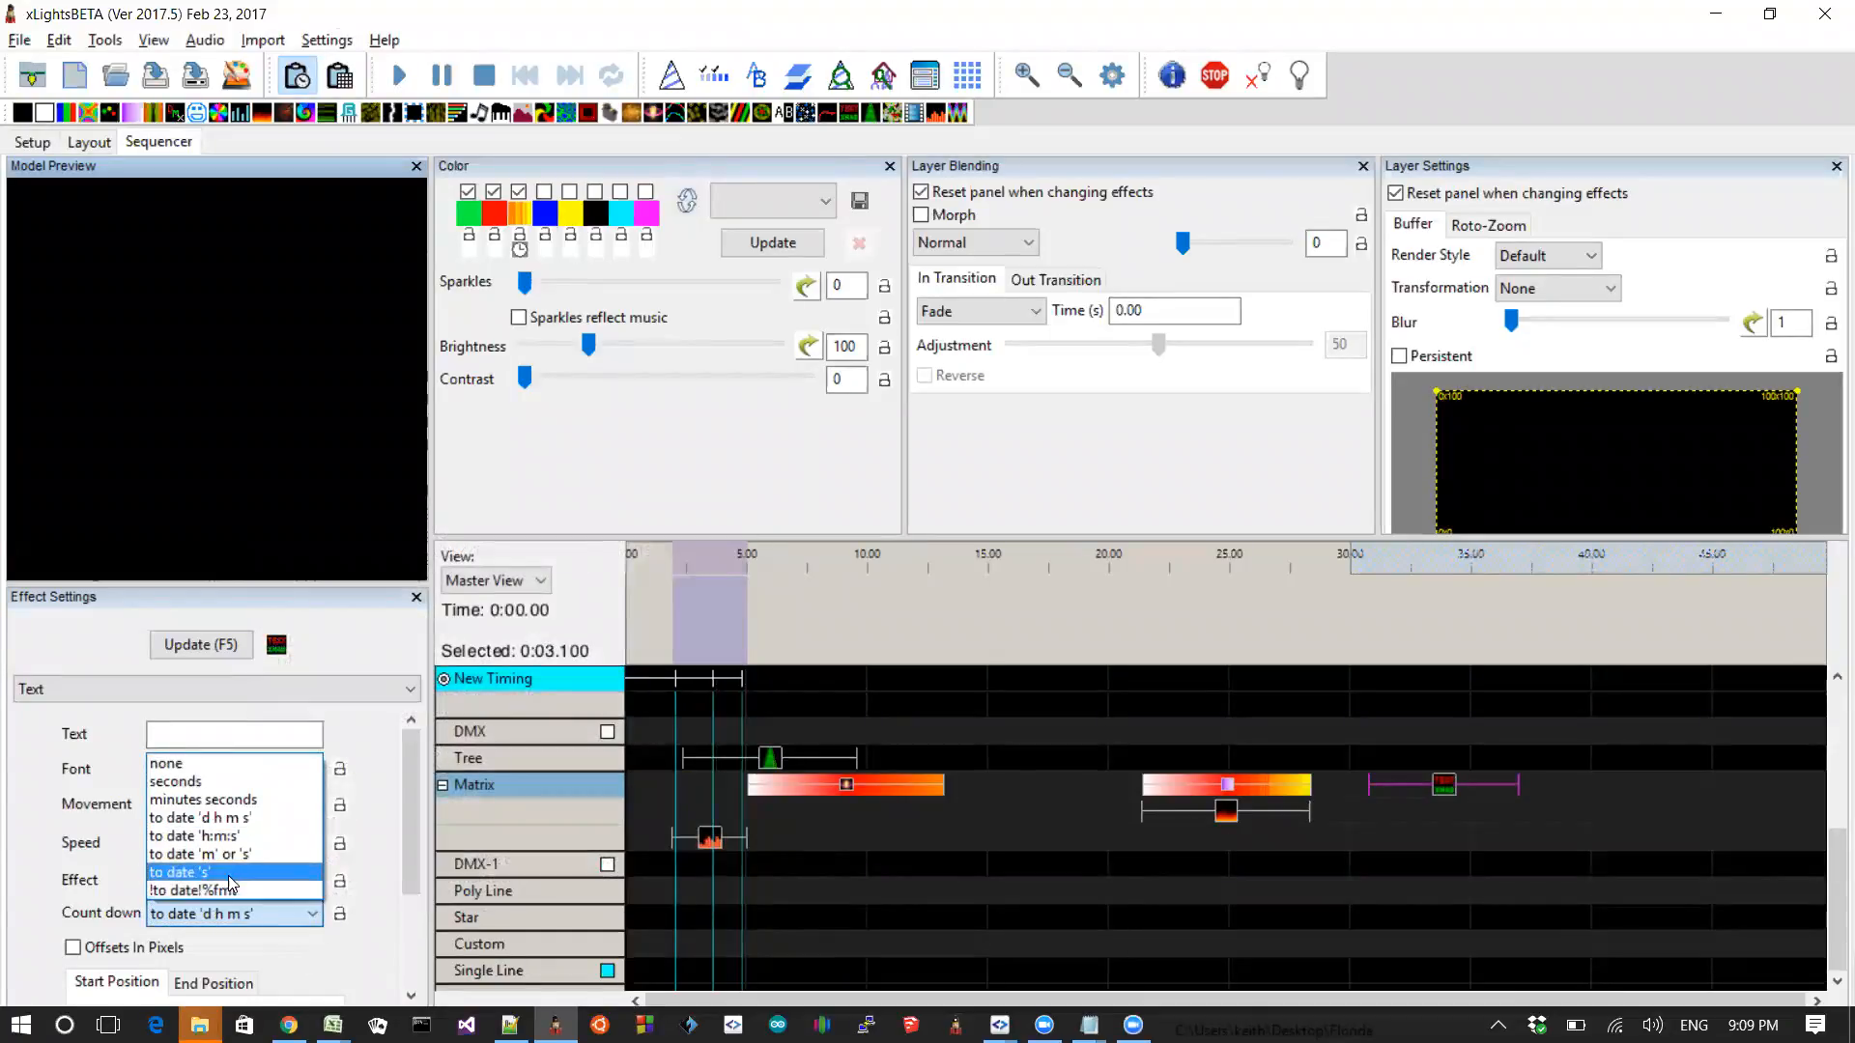
pyautogui.click(287, 954)
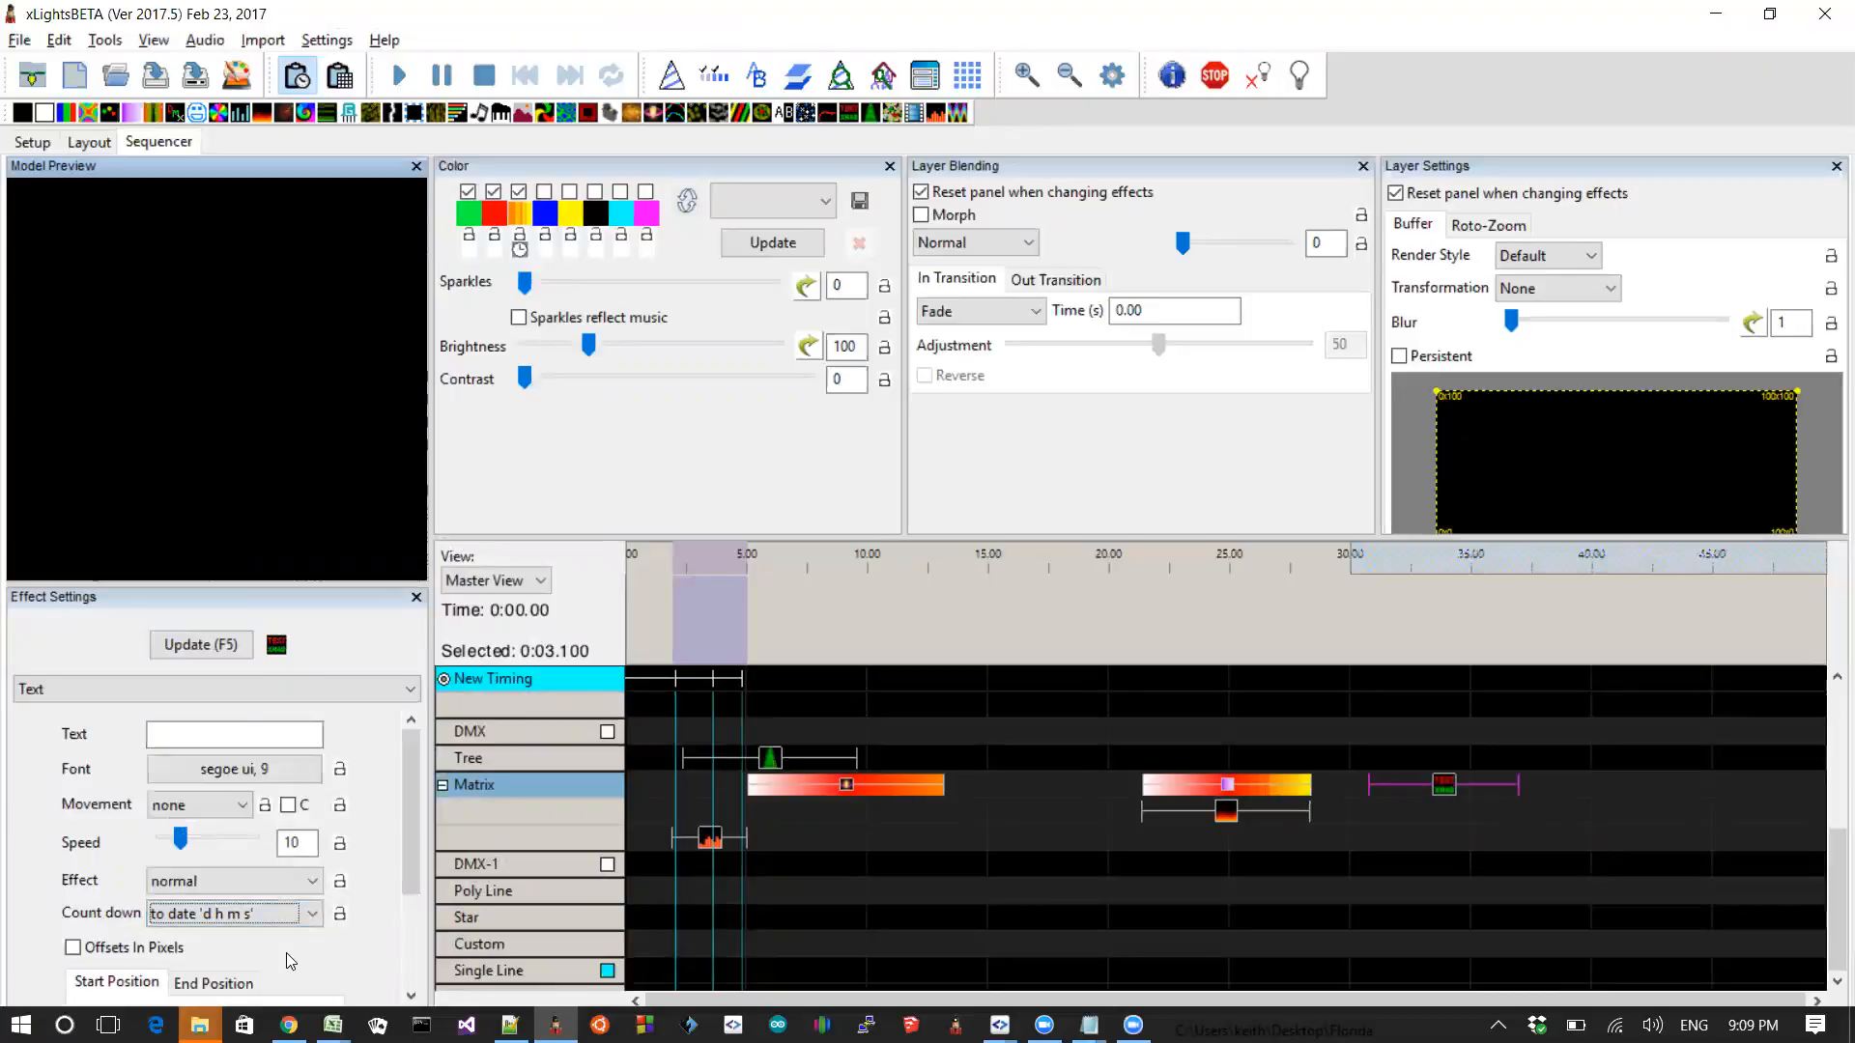
# Compare the countdown entries in README.txt in Notepad with the Text effect's Count down setting in xLights
pyautogui.scroll(-1, 286, 953)
pyautogui.hotkey('alt', 'Tab')
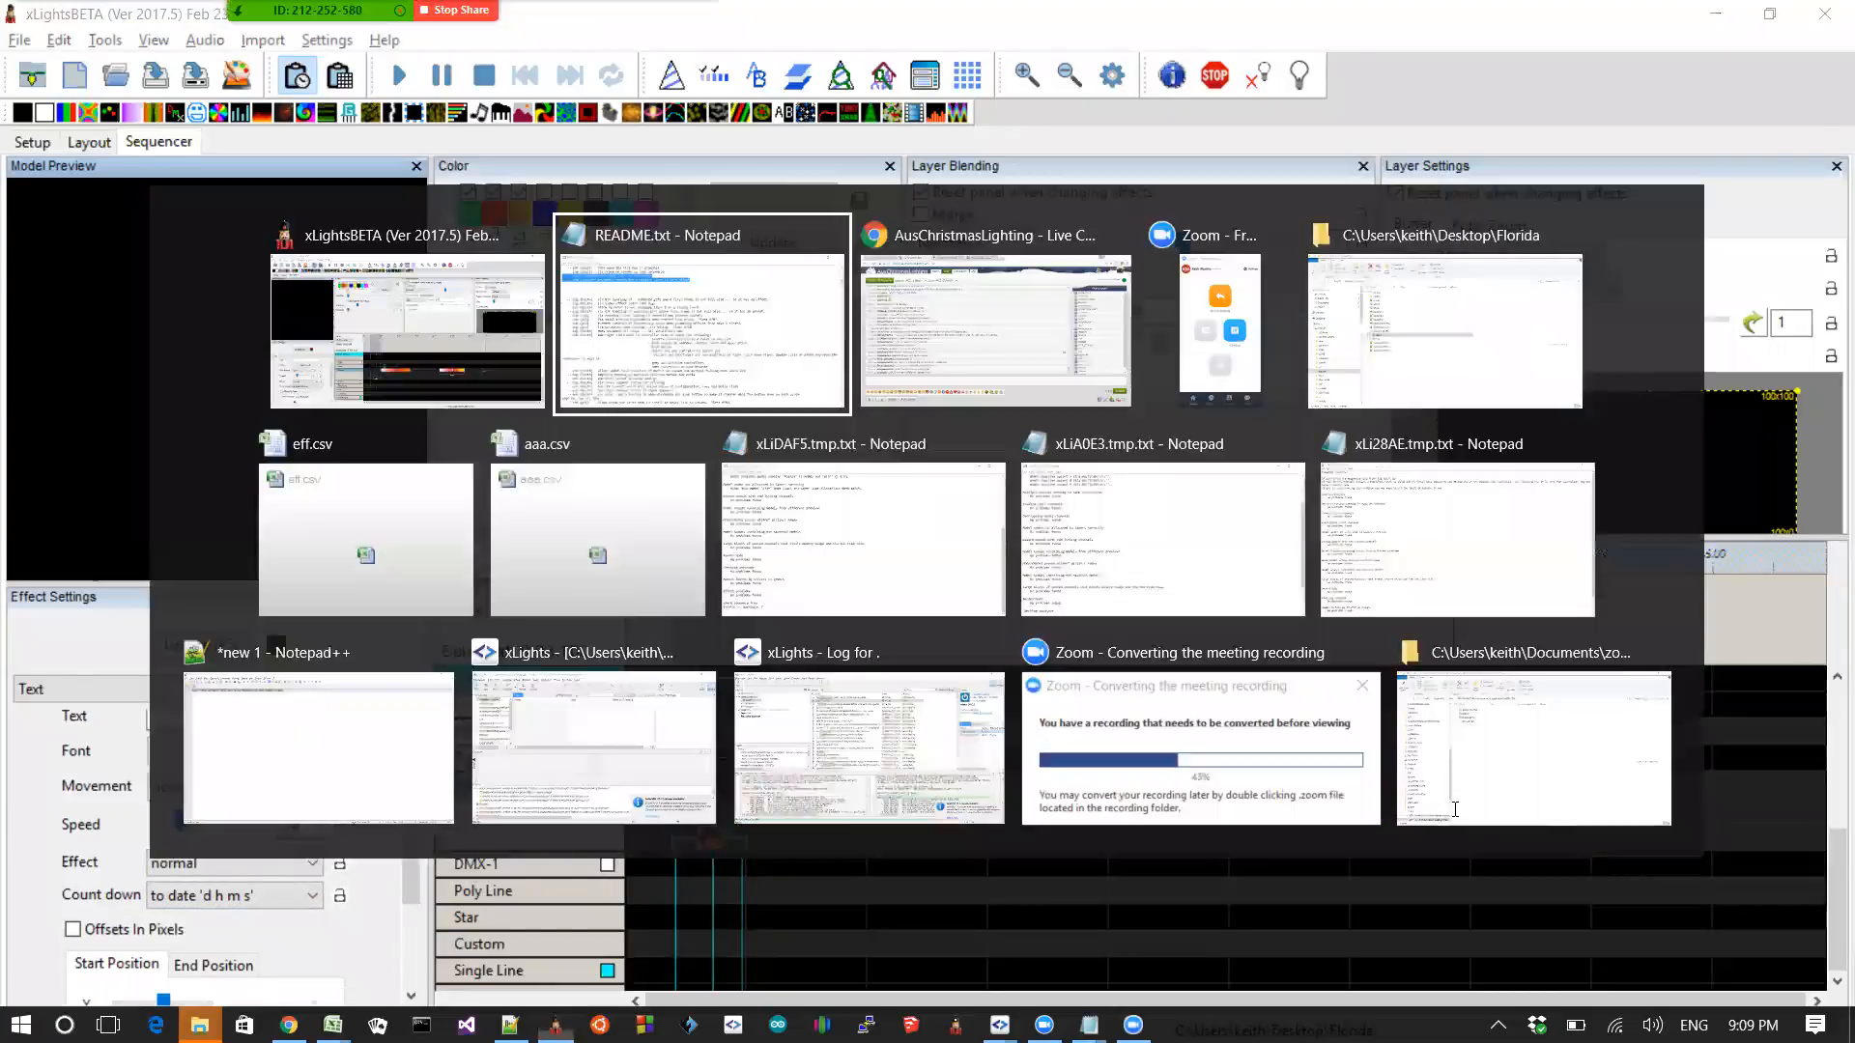
pyautogui.click(1180, 214)
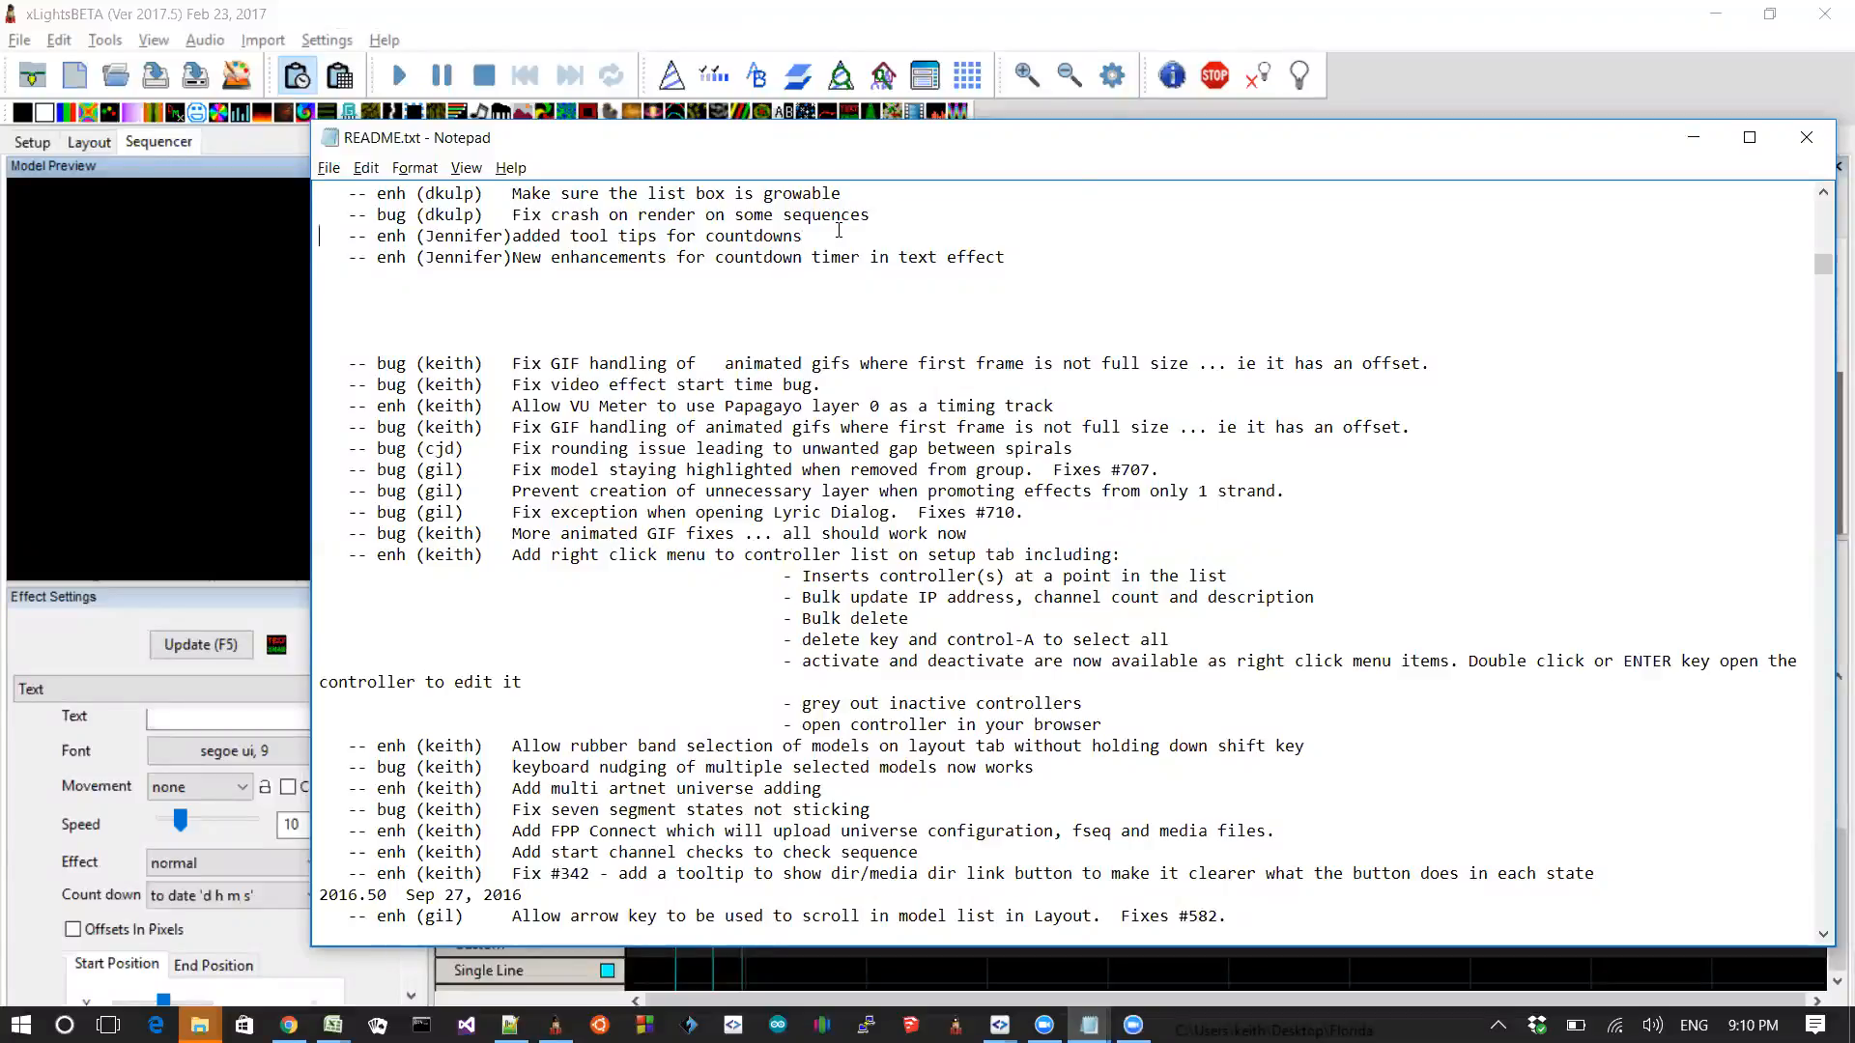
pyautogui.click(199, 894)
pyautogui.click(206, 900)
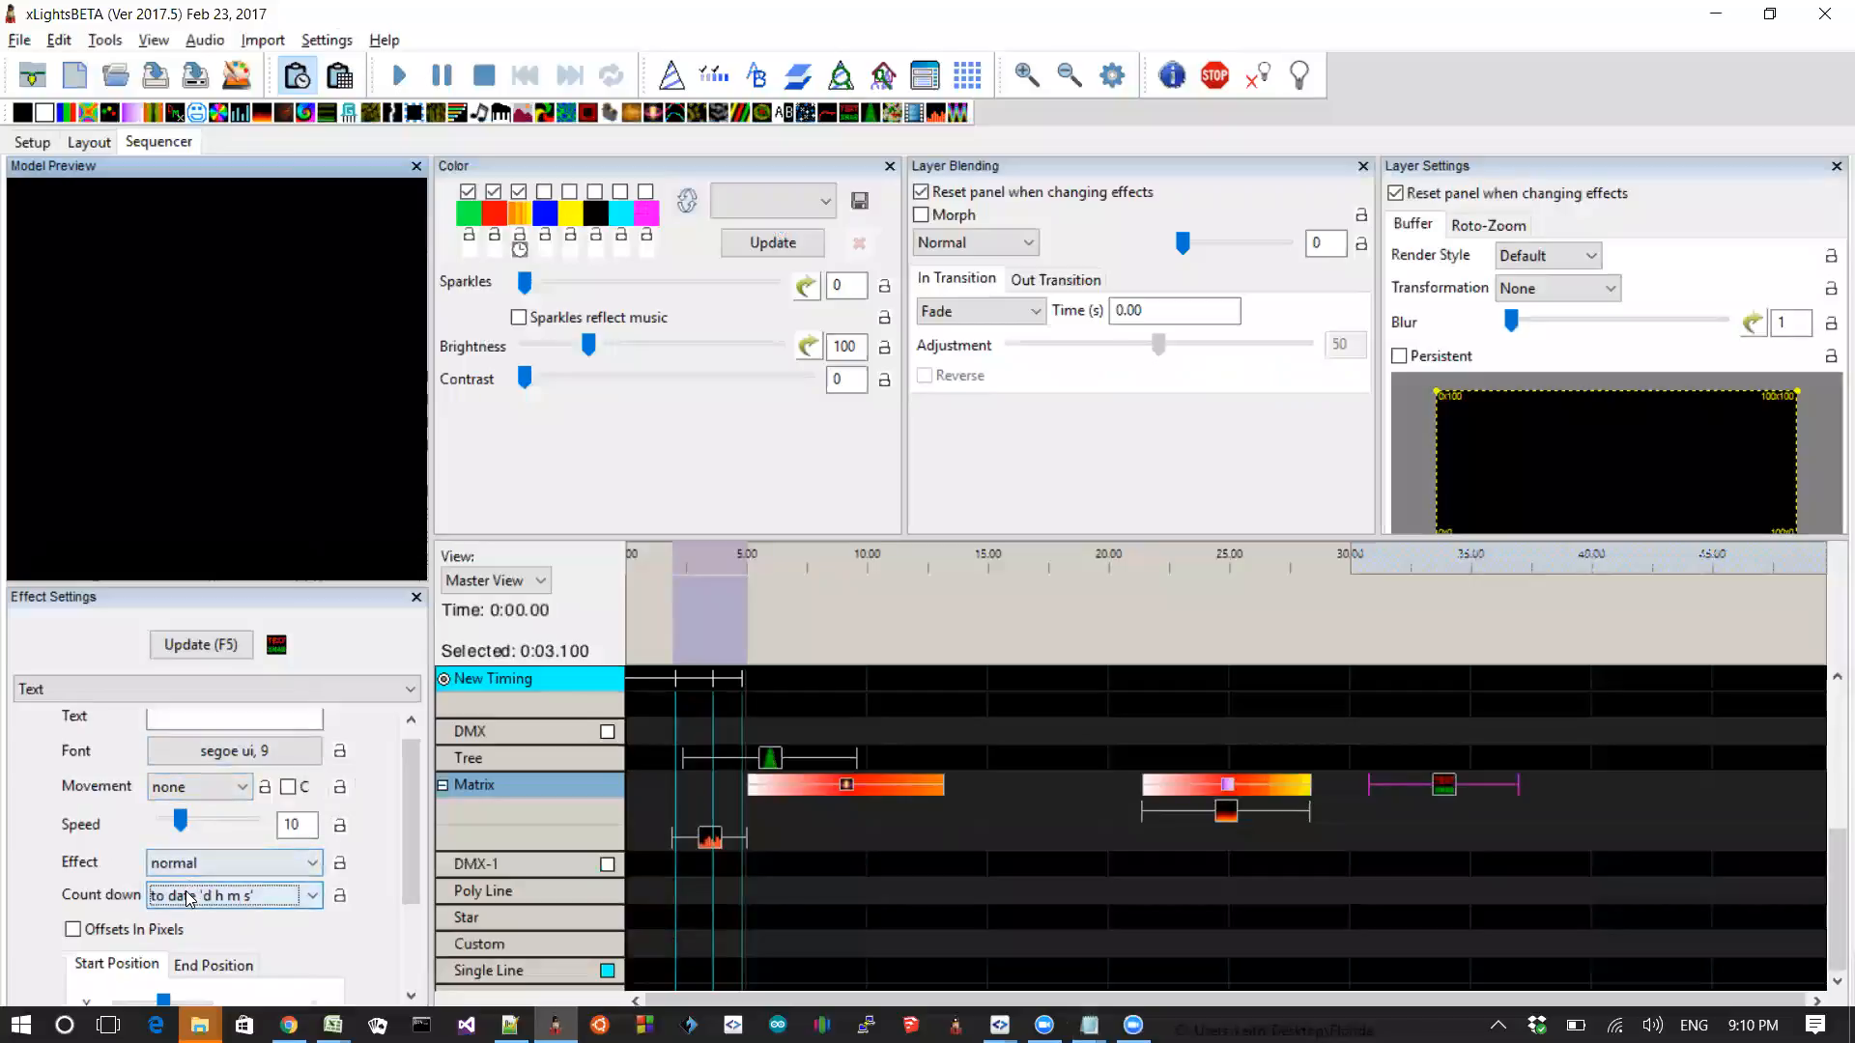
pyautogui.moveTo(190, 898)
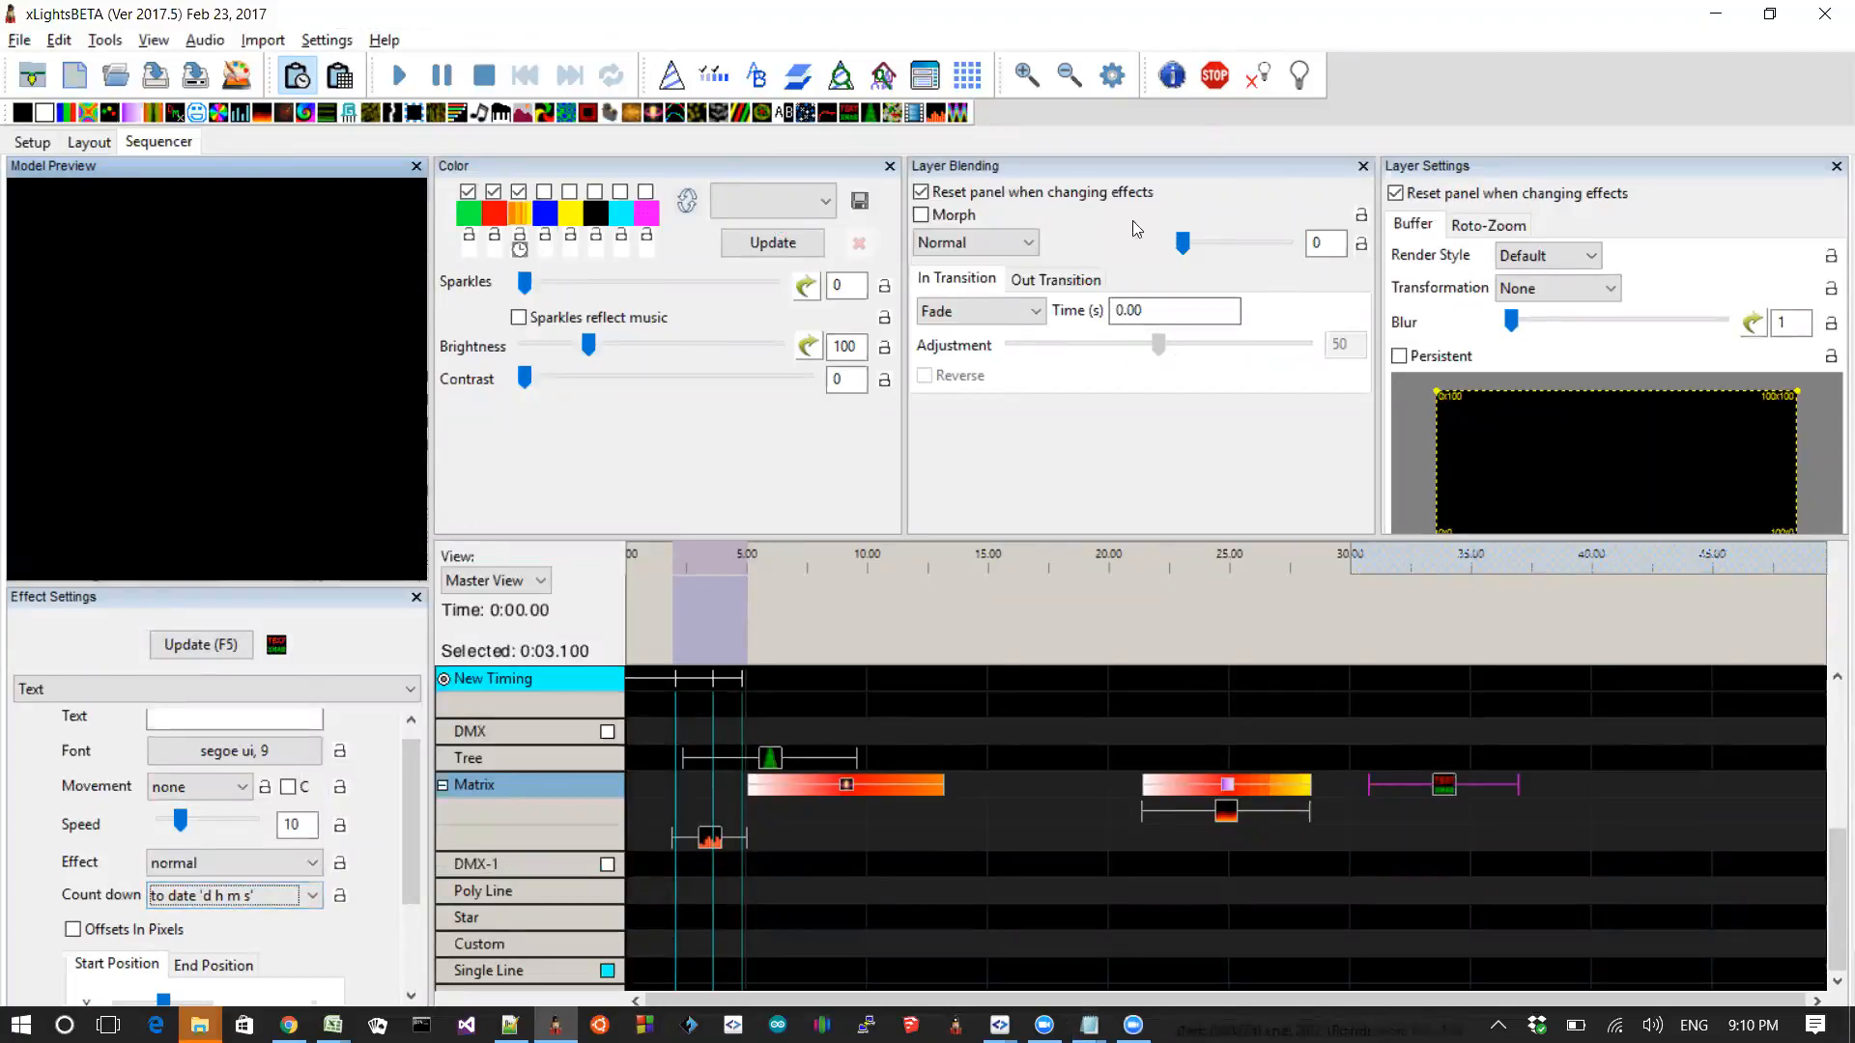
pyautogui.moveTo(1017, 244)
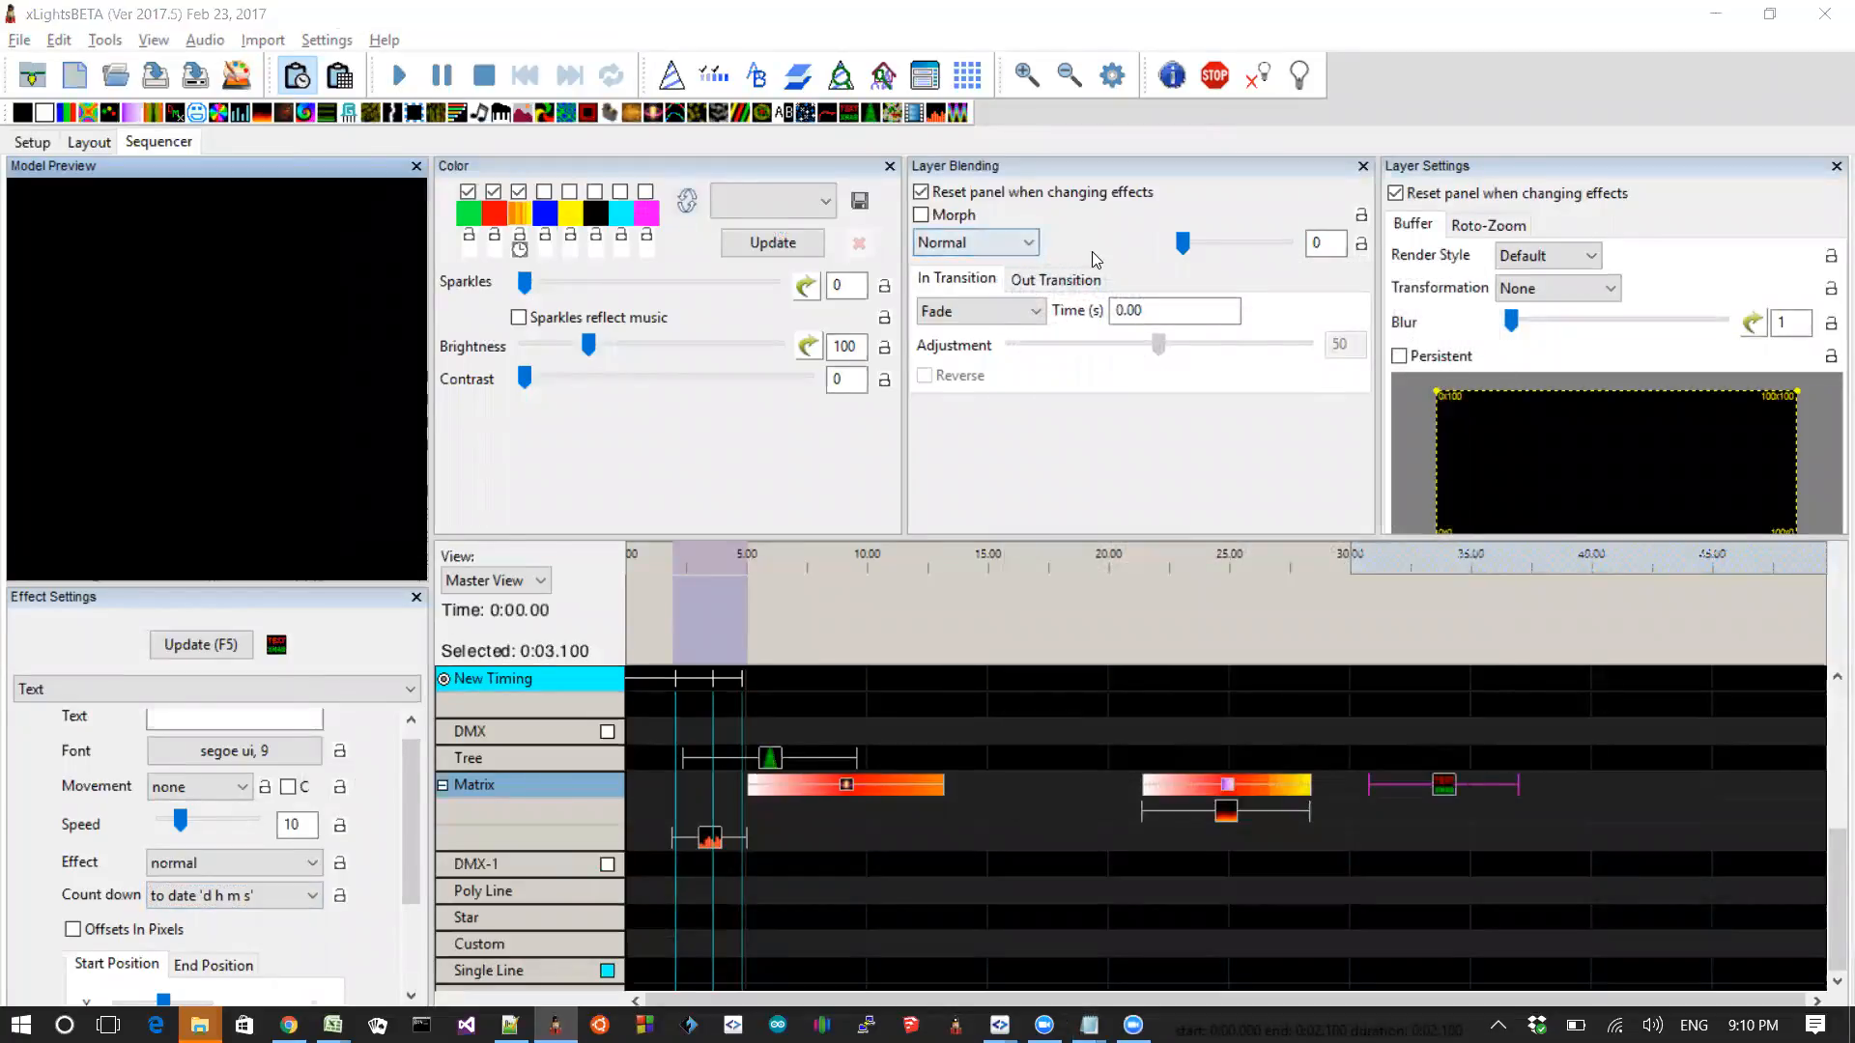
# Switch to README.txt in Notepad and highlight the release note about making the list box growable
pyautogui.hotkey('alt', 'Tab')
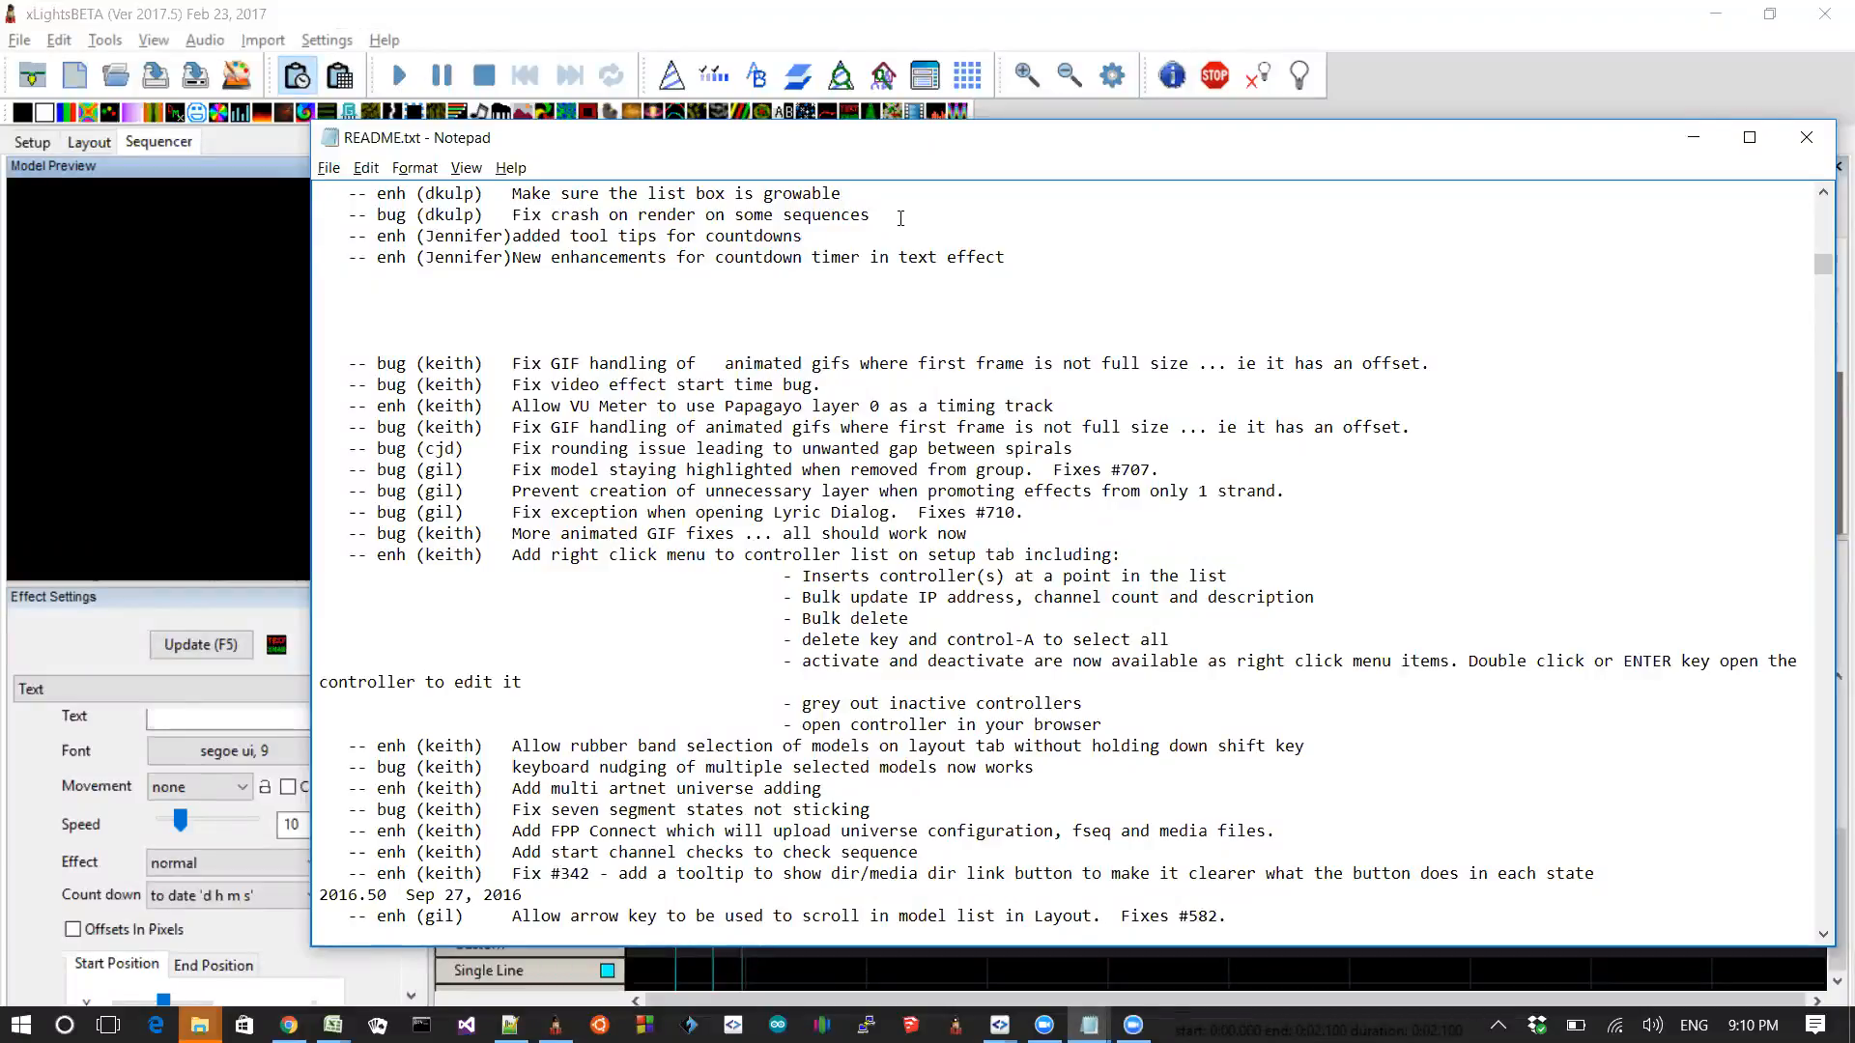
pyautogui.press('Up')
pyautogui.hotkey('shift', 'Up')
pyautogui.press('Down')
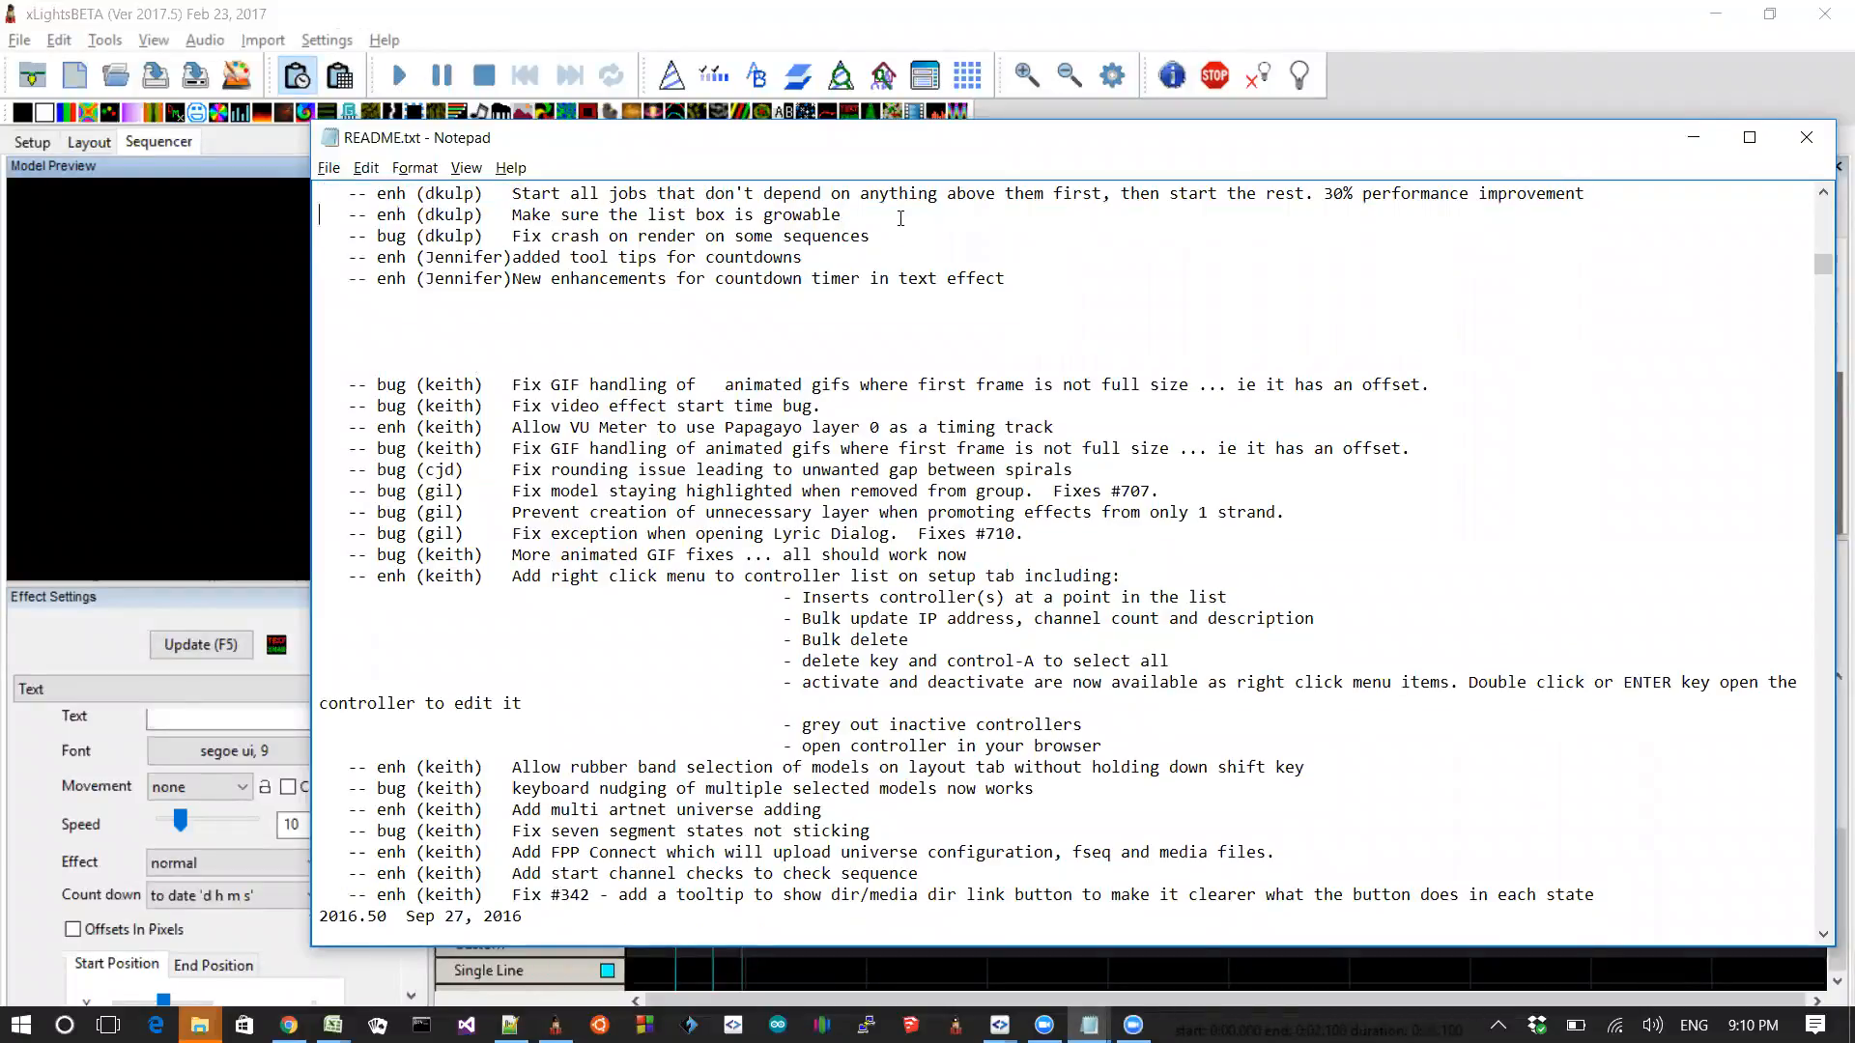
pyautogui.hotkey('shift', 'Down')
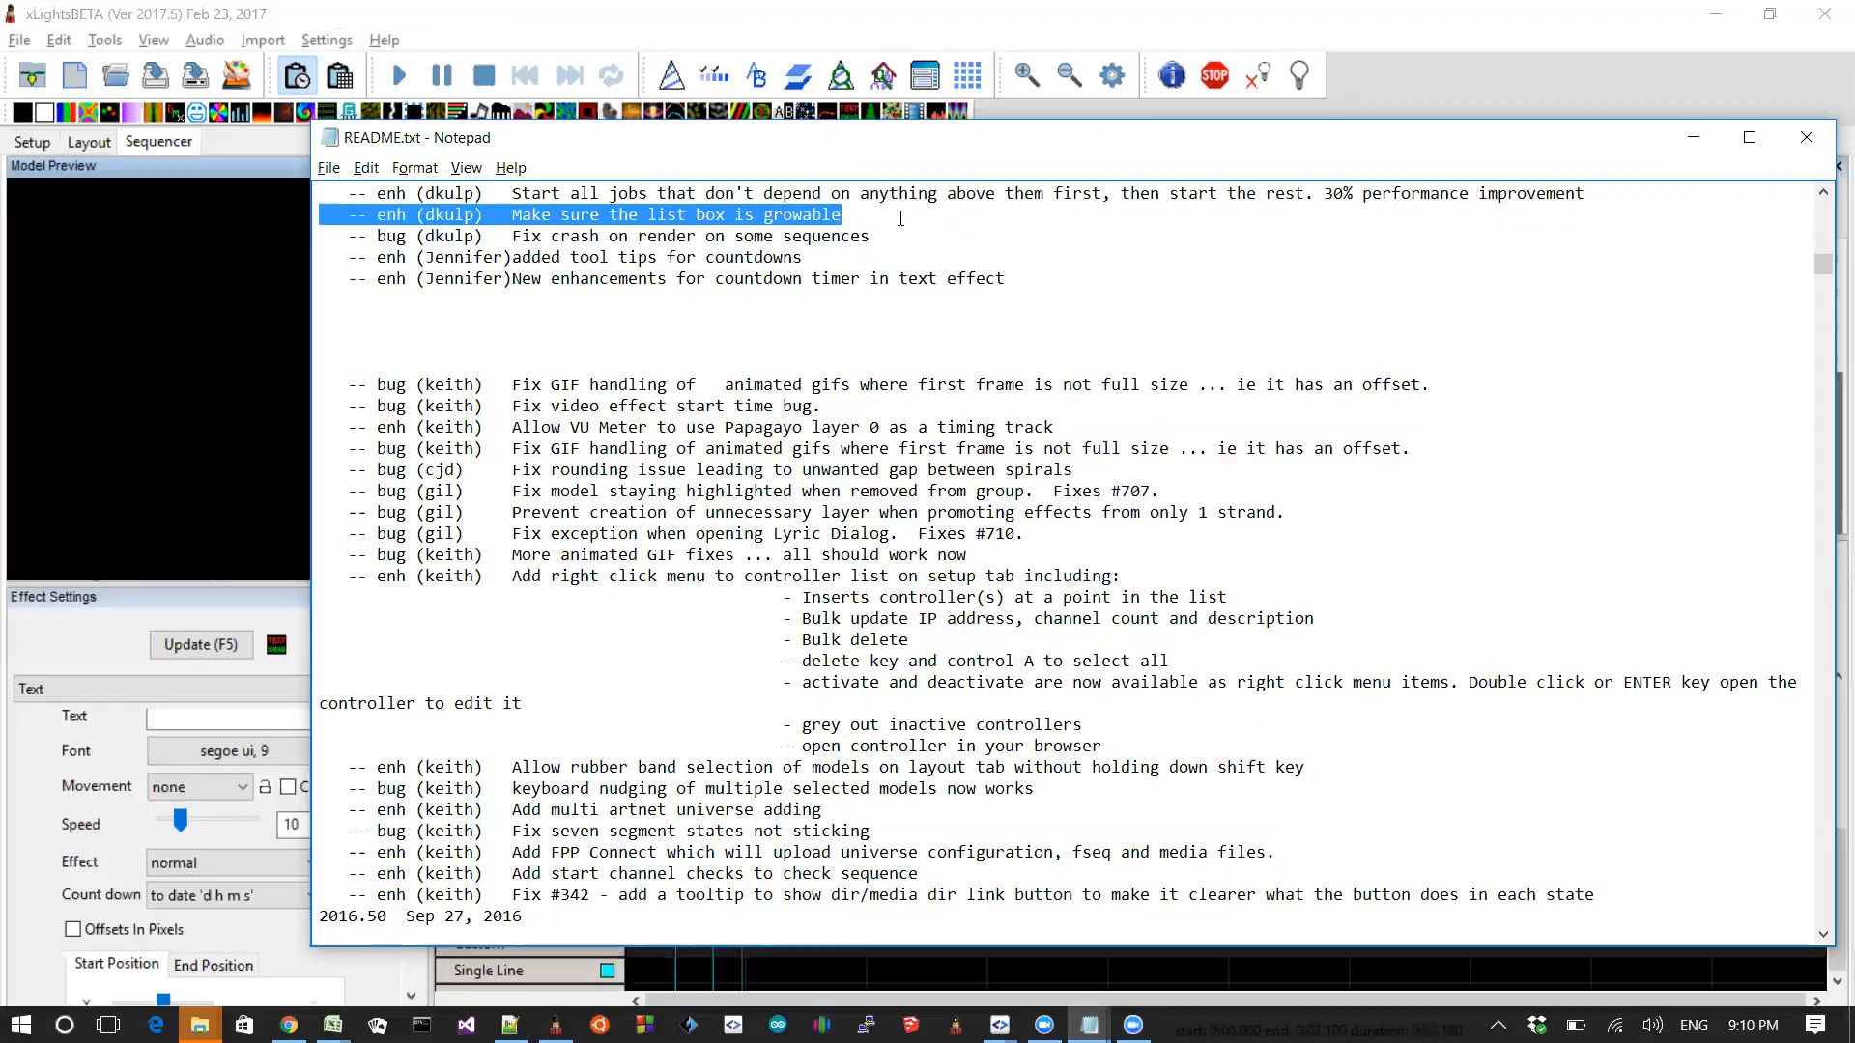
# Highlight the release note about starting jobs that don't depend on anything above them first
pyautogui.hotkey('shift', 'Up')
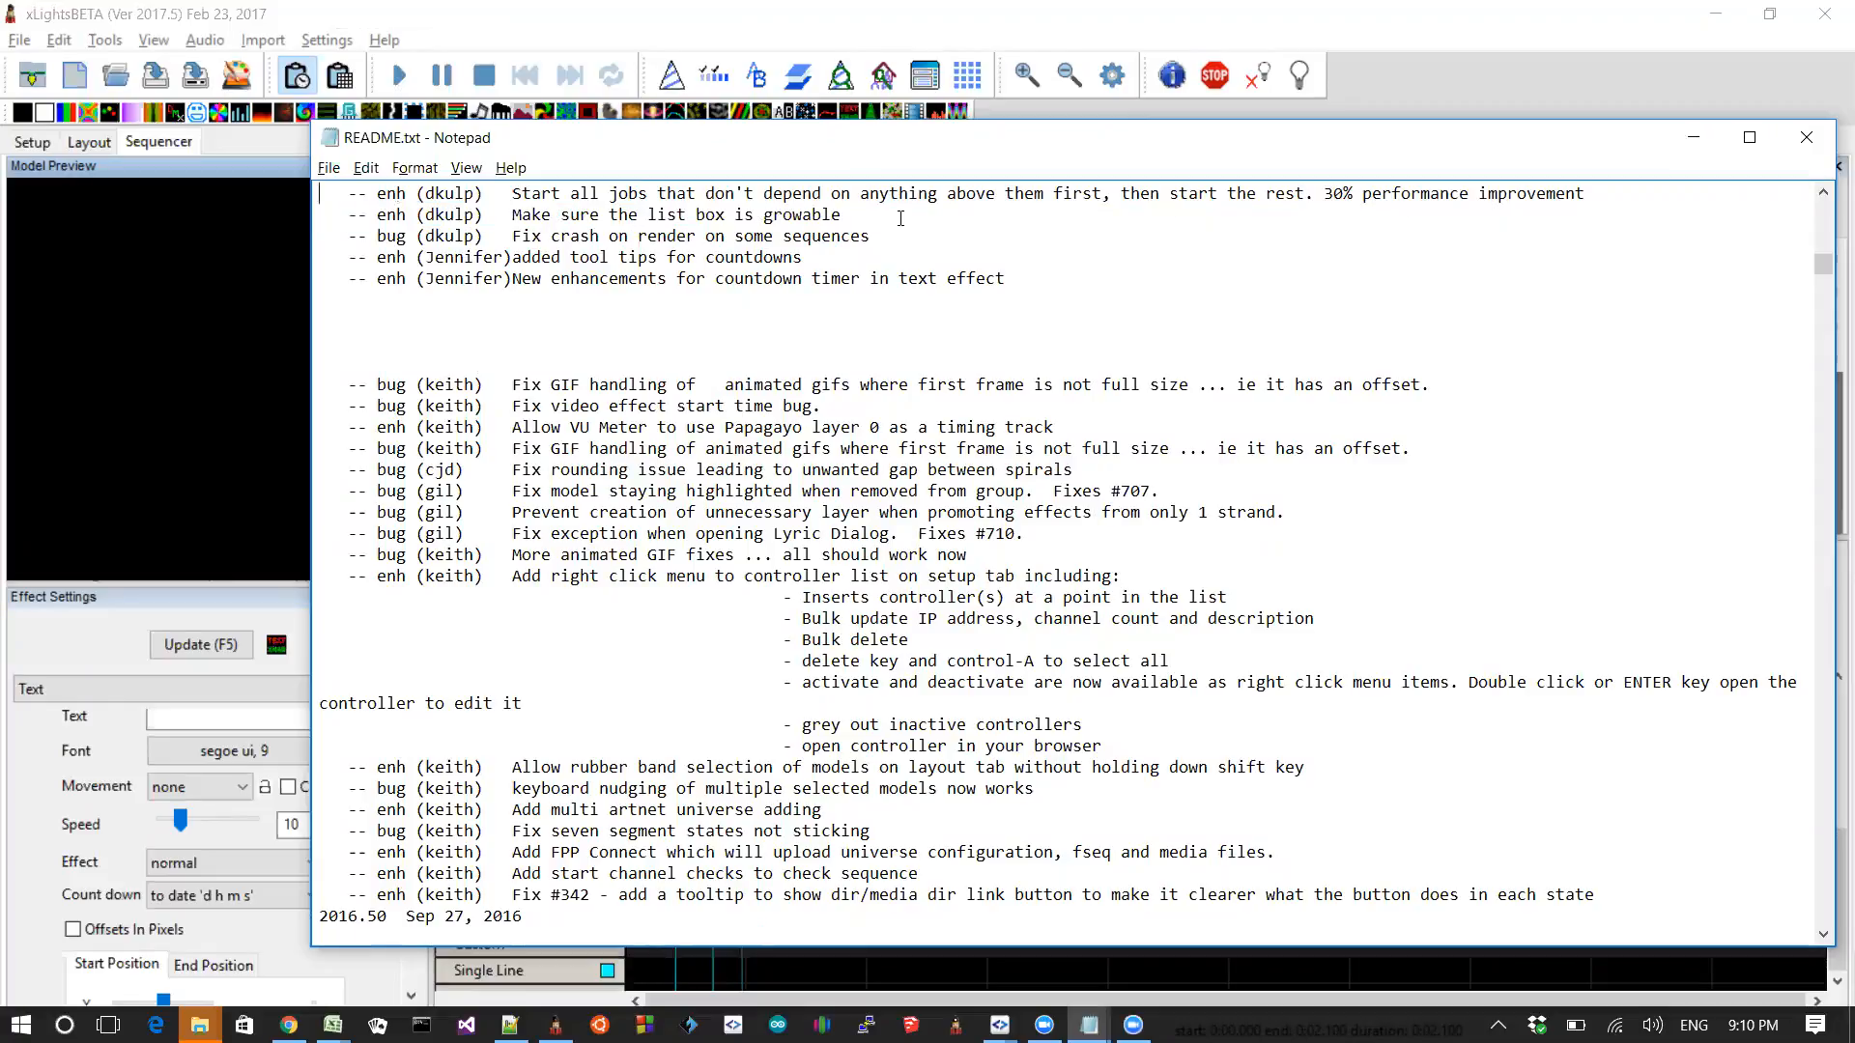
pyautogui.hotkey('shift', 'Down')
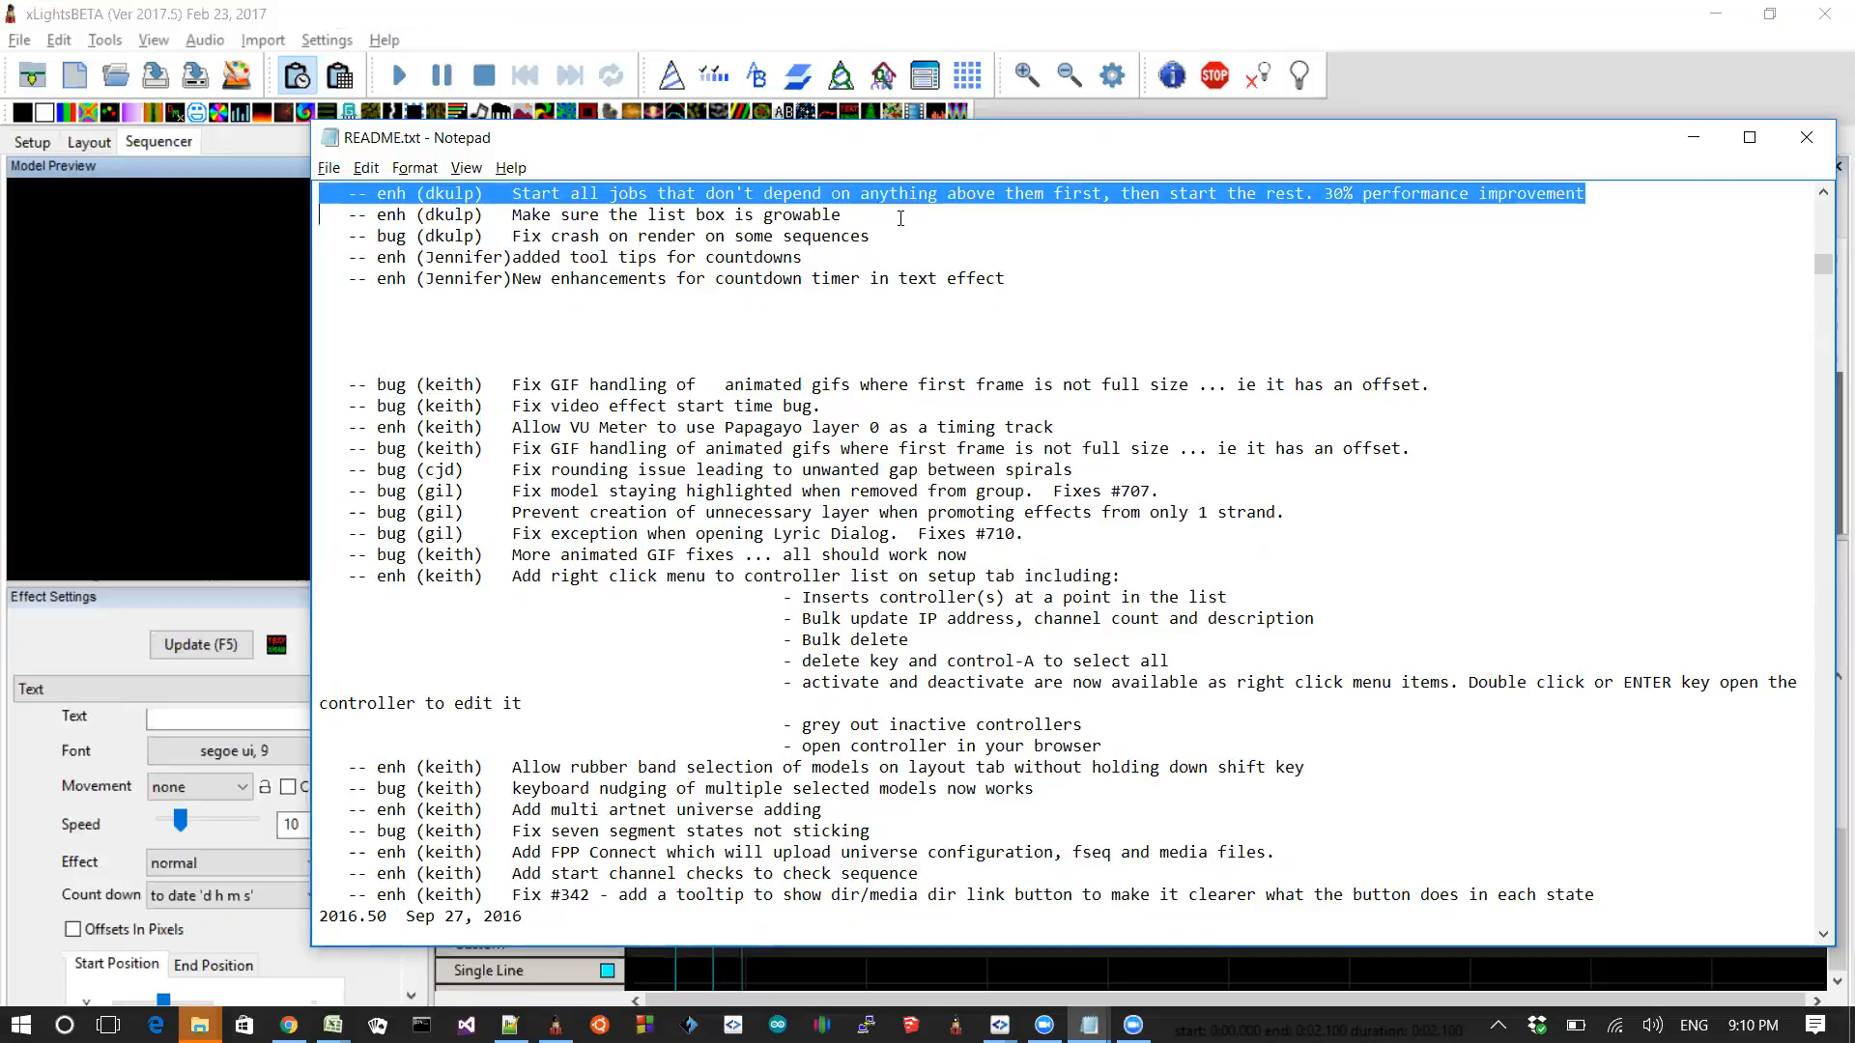
pyautogui.press('Up')
pyautogui.press('Up')
pyautogui.press('Up')
pyautogui.press('Up')
pyautogui.press('Up')
pyautogui.press('Down')
pyautogui.press('Down')
pyautogui.hotkey('shift', 'Up')
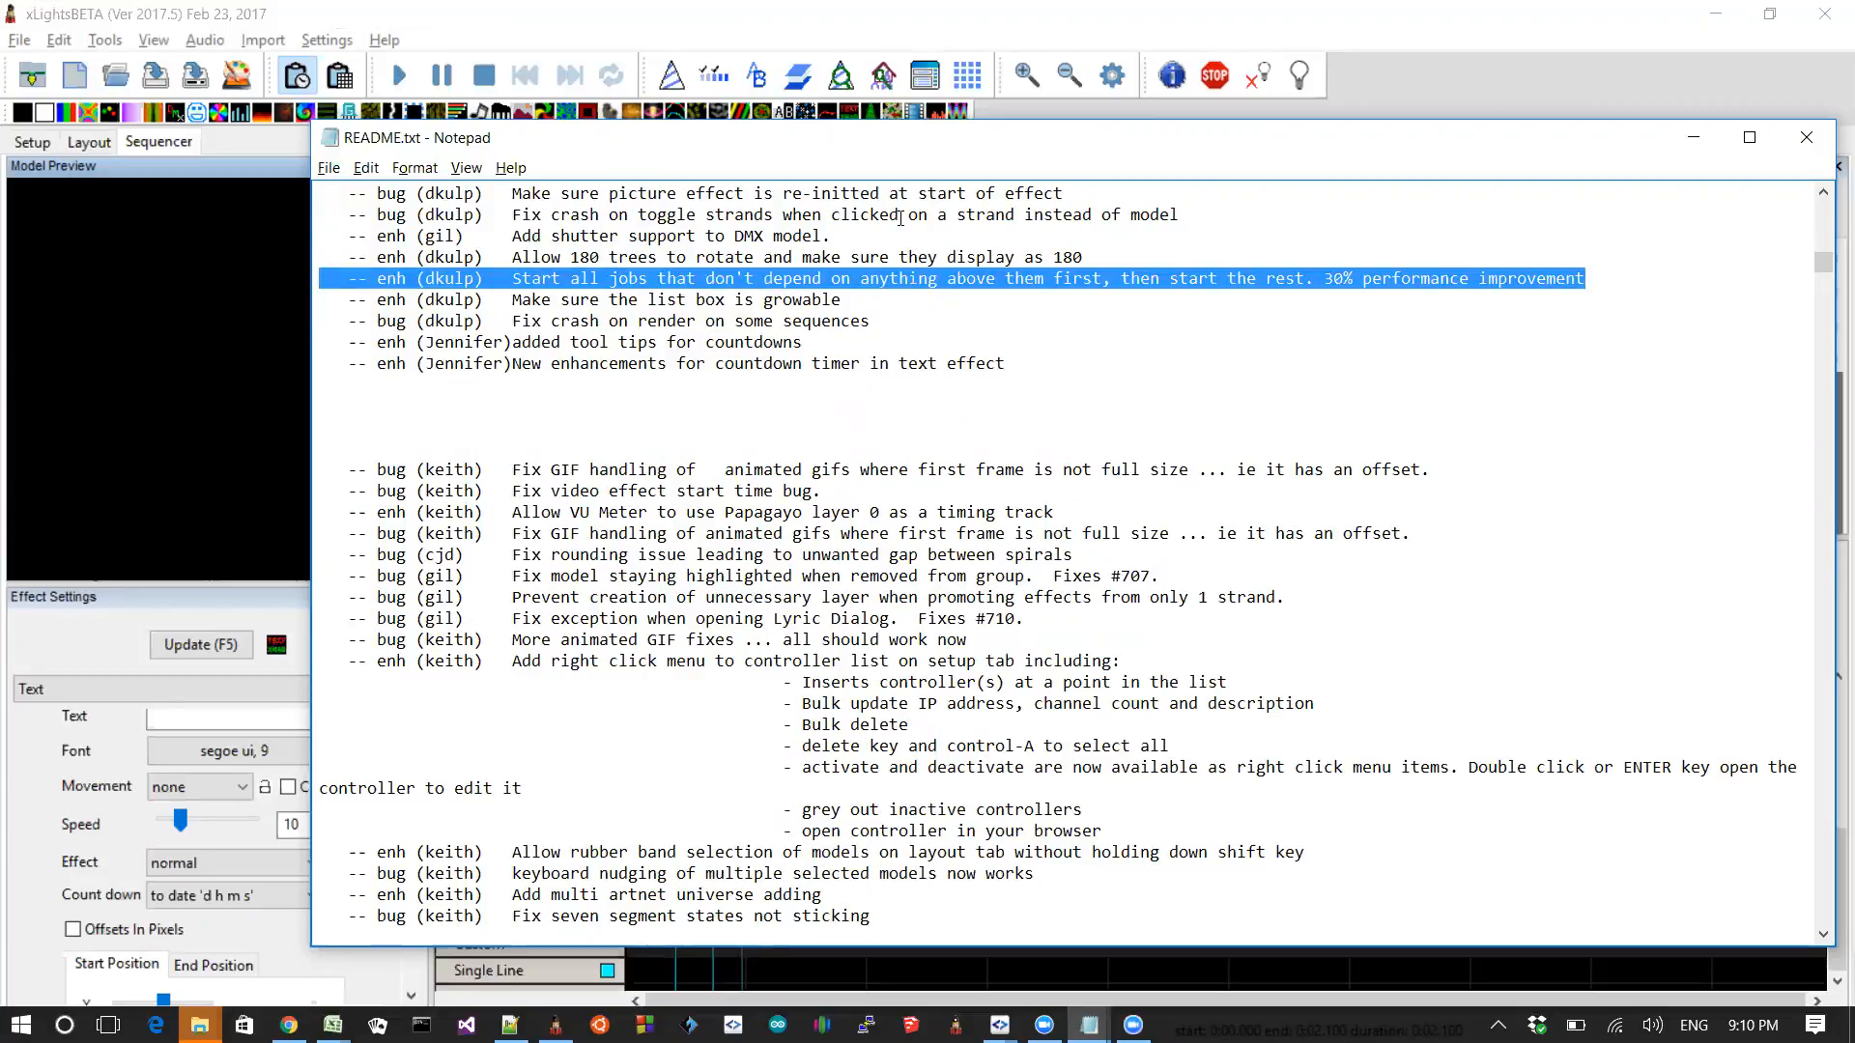
pyautogui.press('Down')
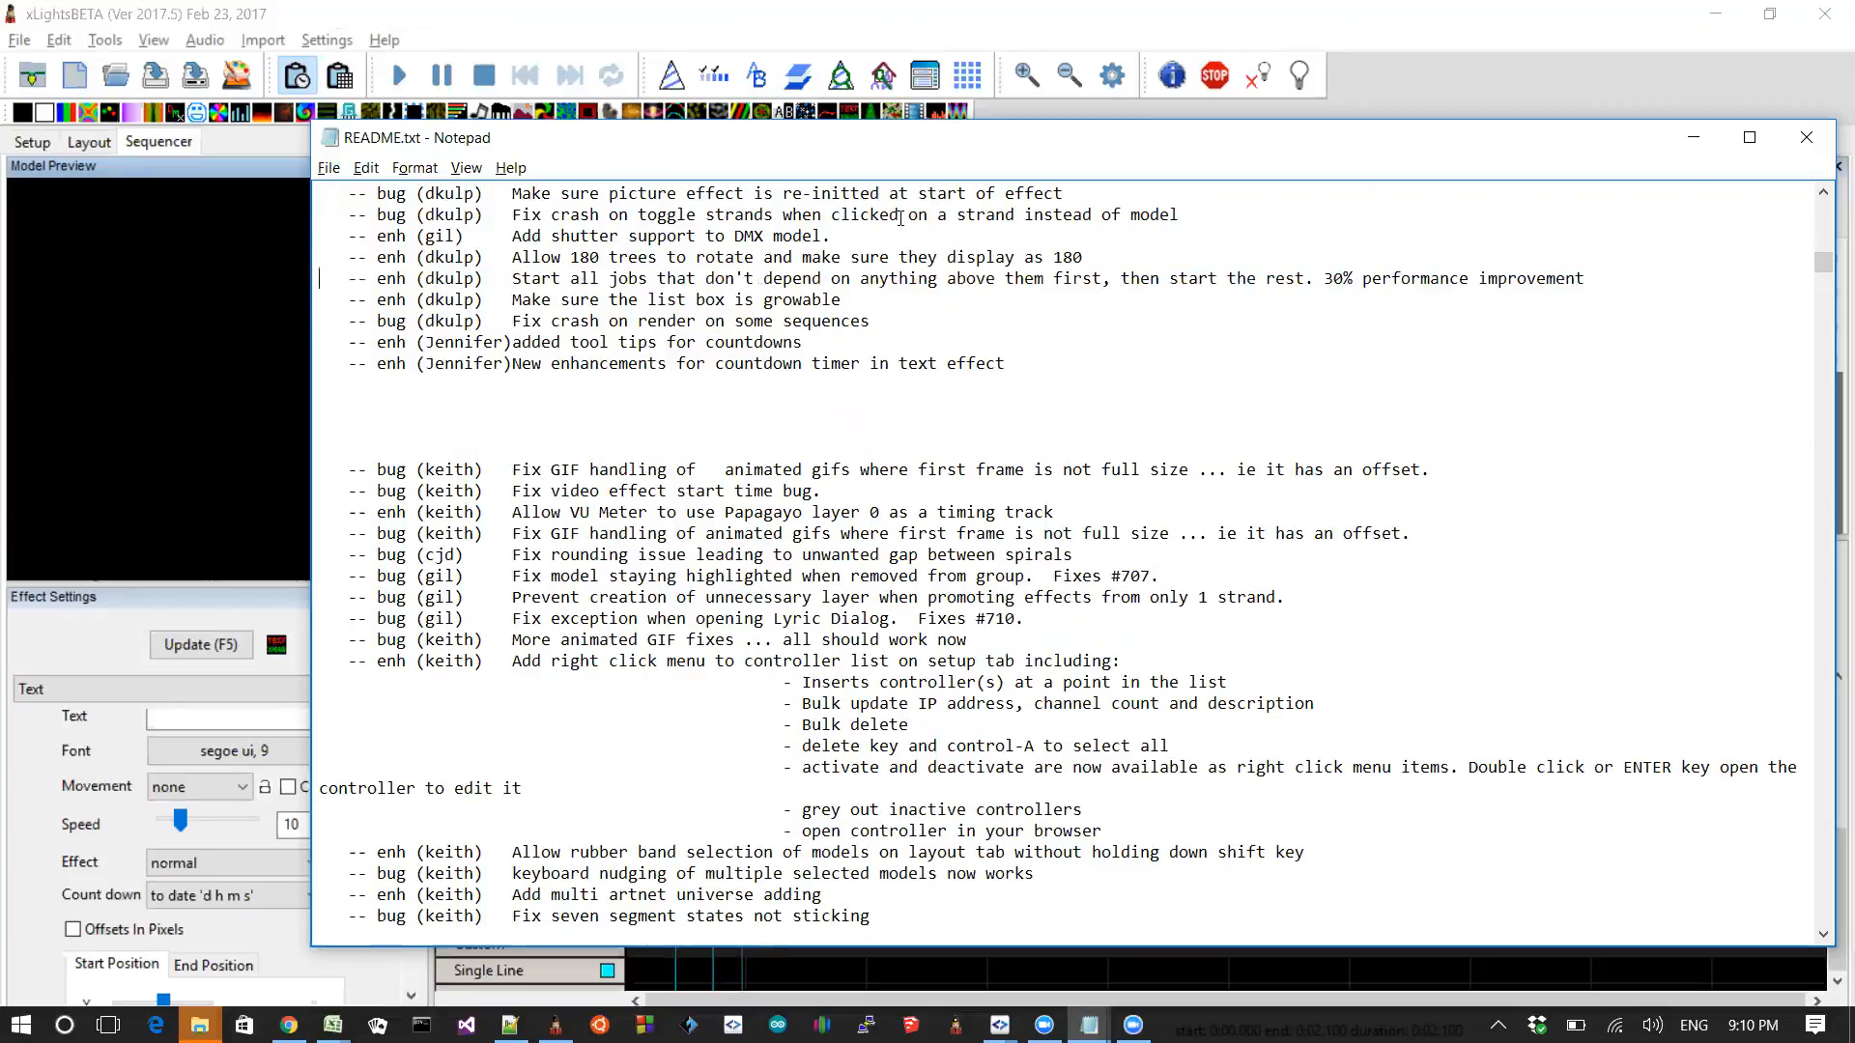
pyautogui.hotkey('shift', 'Up')
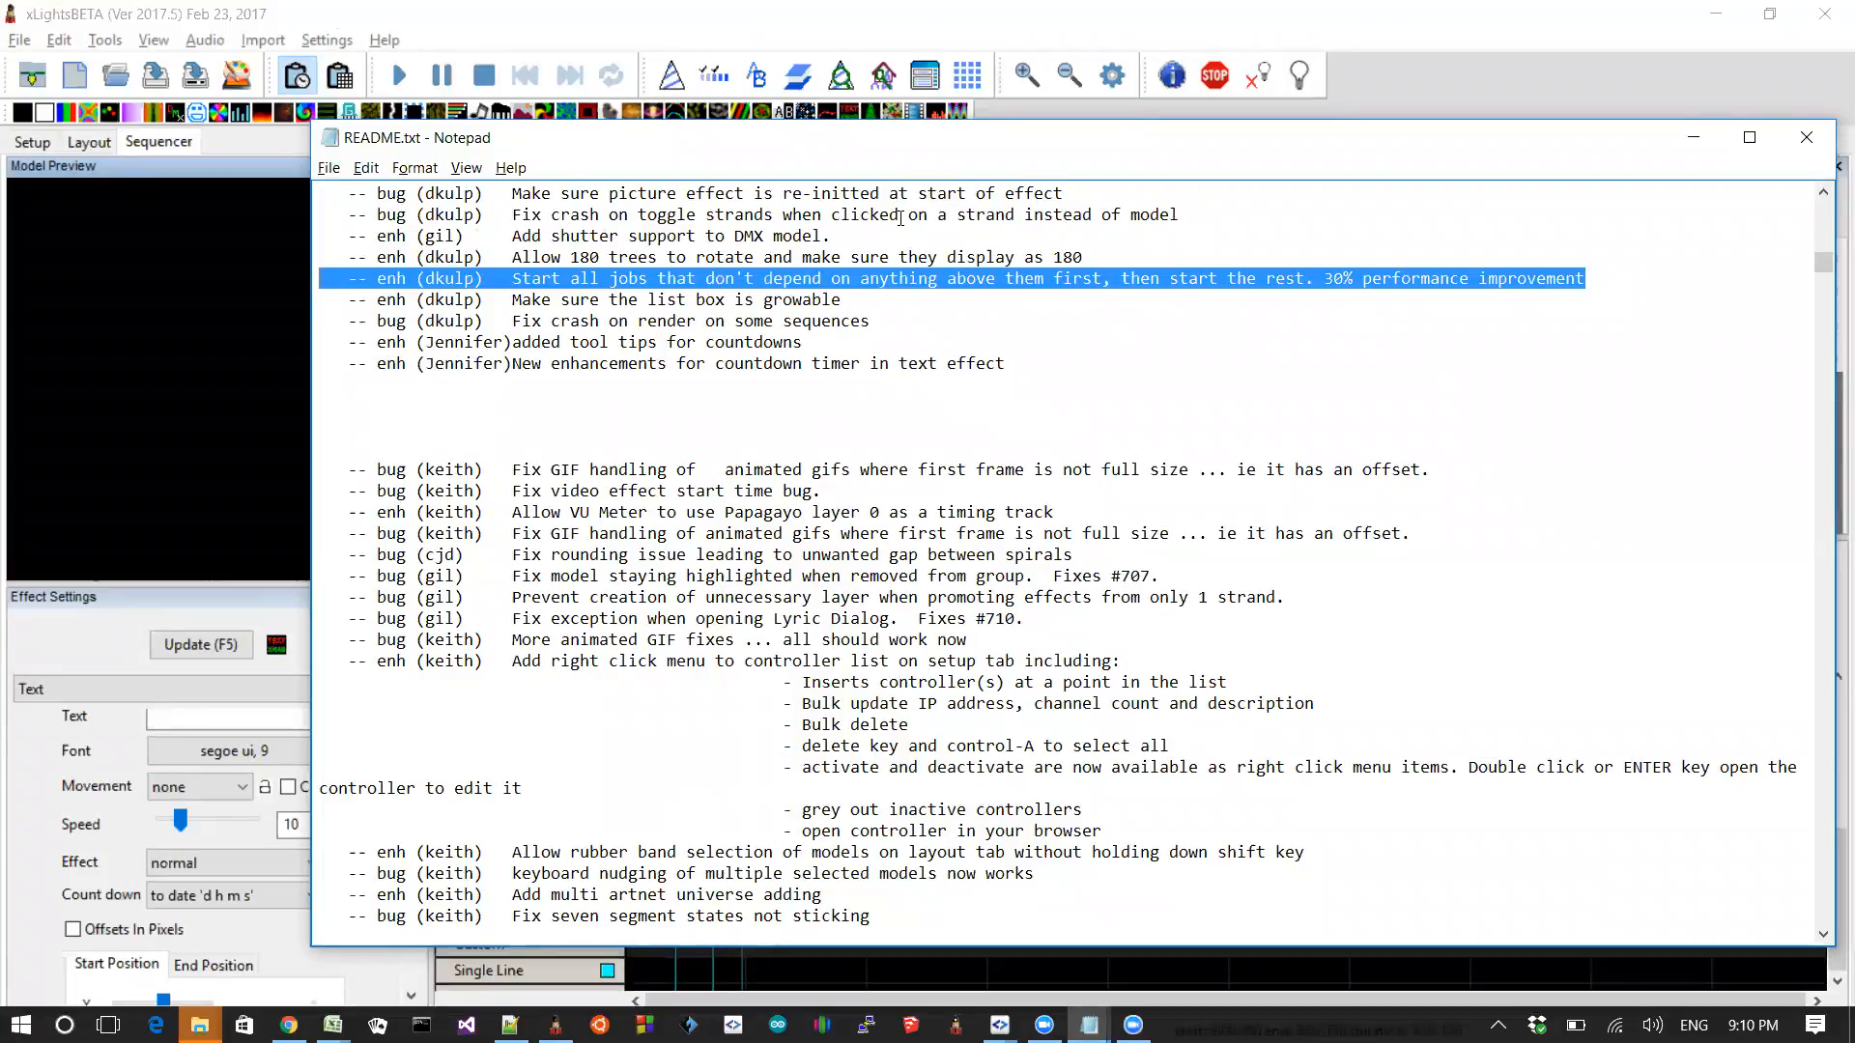
# Move from the job-order note to the one about letting 180 trees rotate and highlight it
pyautogui.press('Right')
pyautogui.hotkey('shift', 'Up')
pyautogui.press('Right')
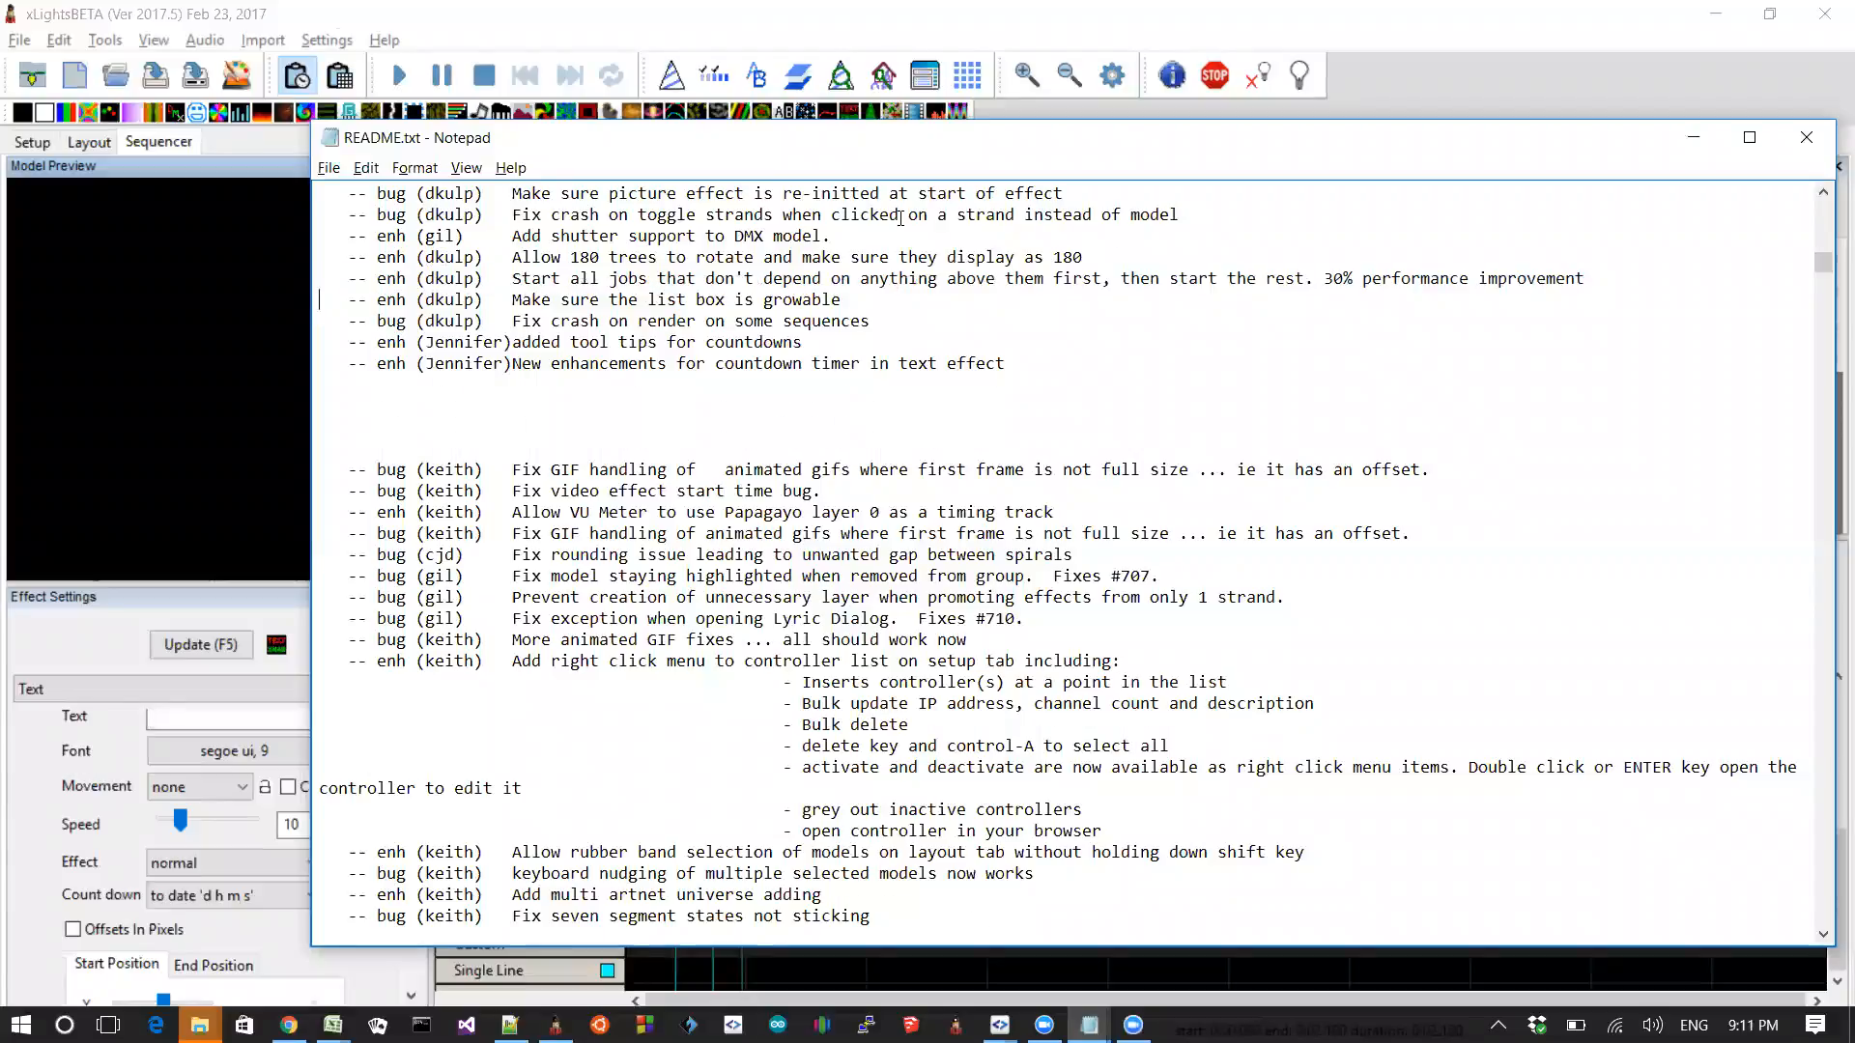
pyautogui.hotkey('shift', 'Up')
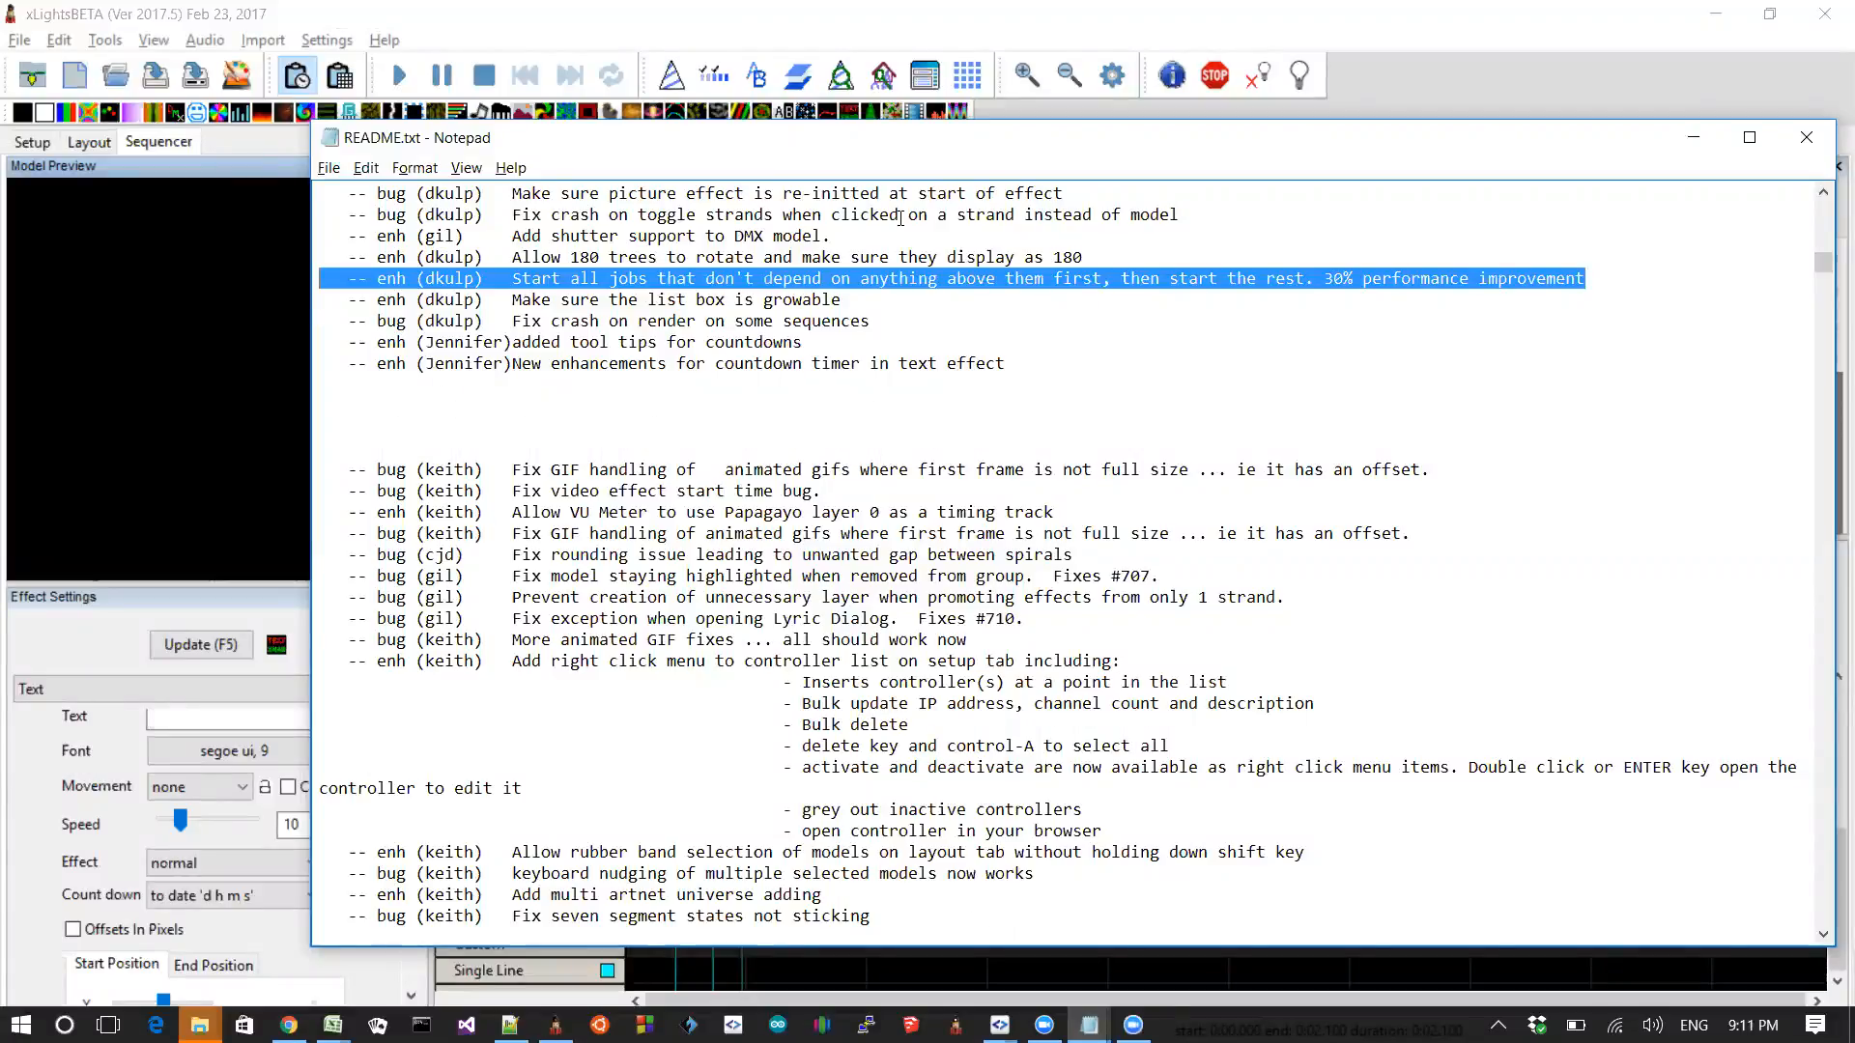
pyautogui.press('Left')
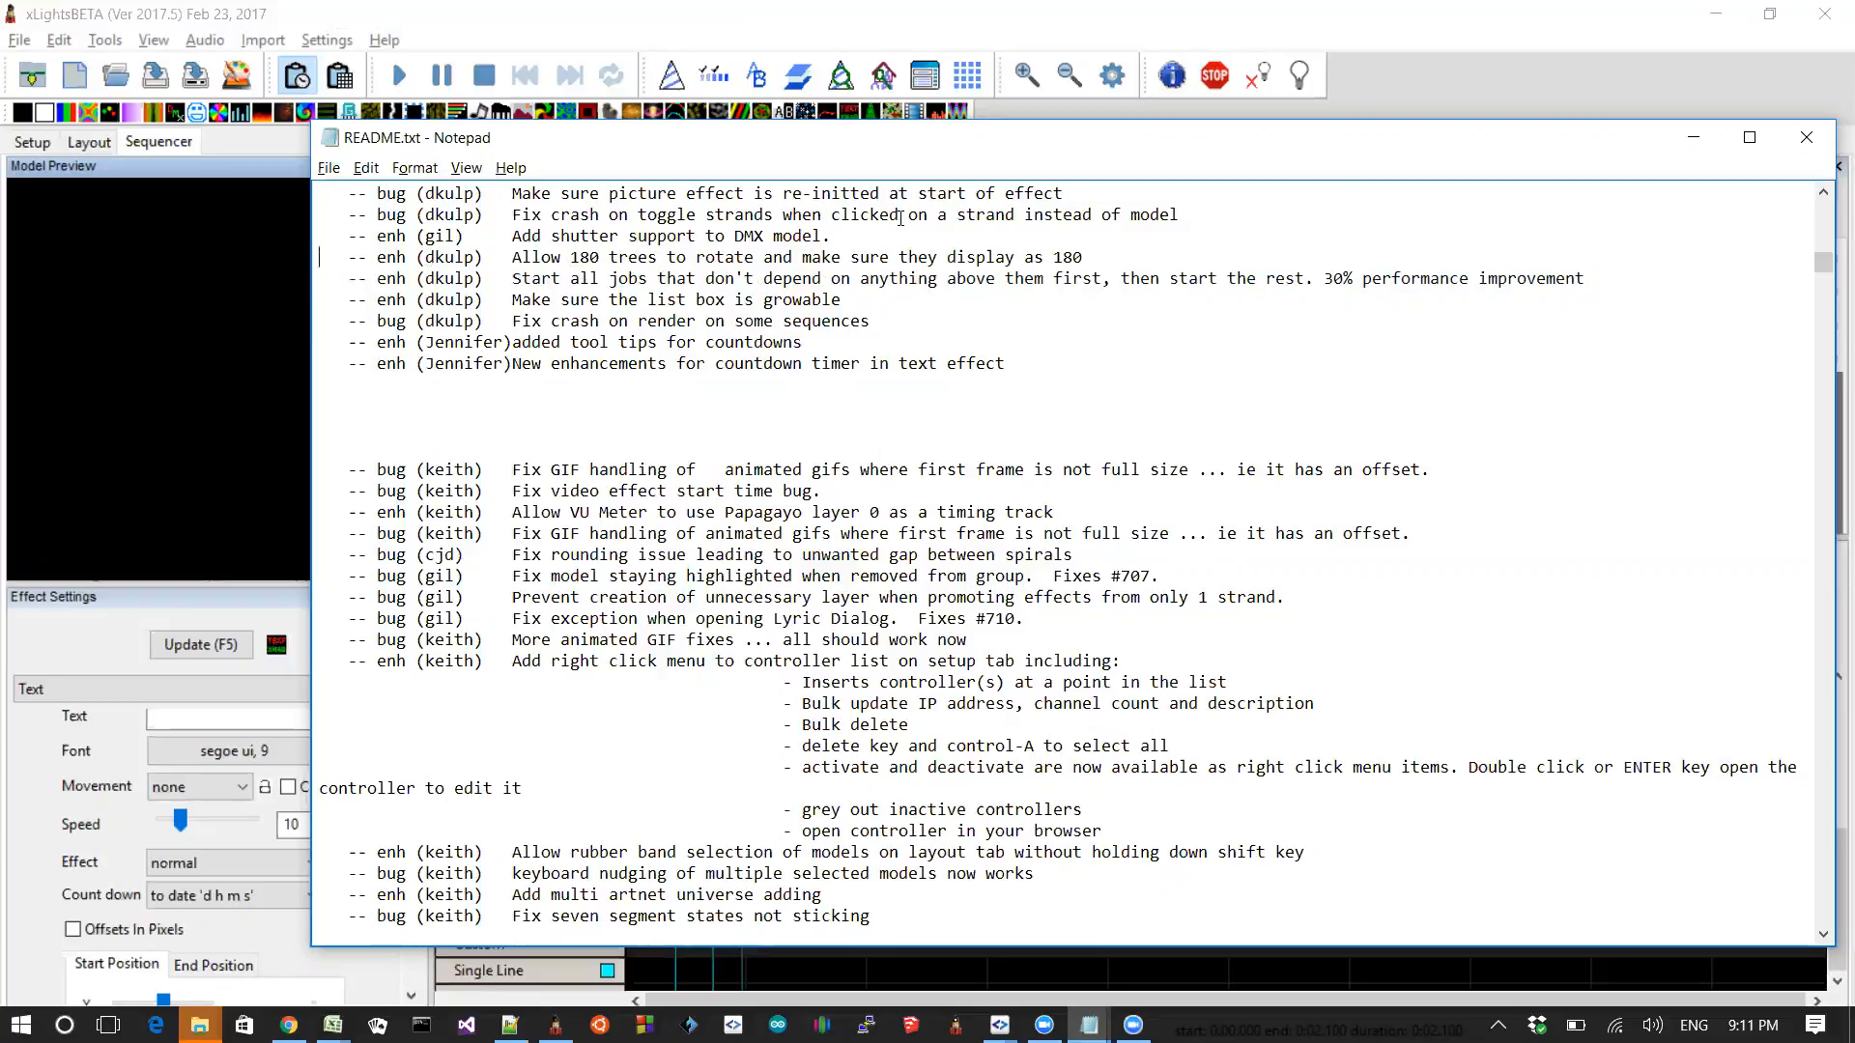
pyautogui.hotkey('shift', 'Down')
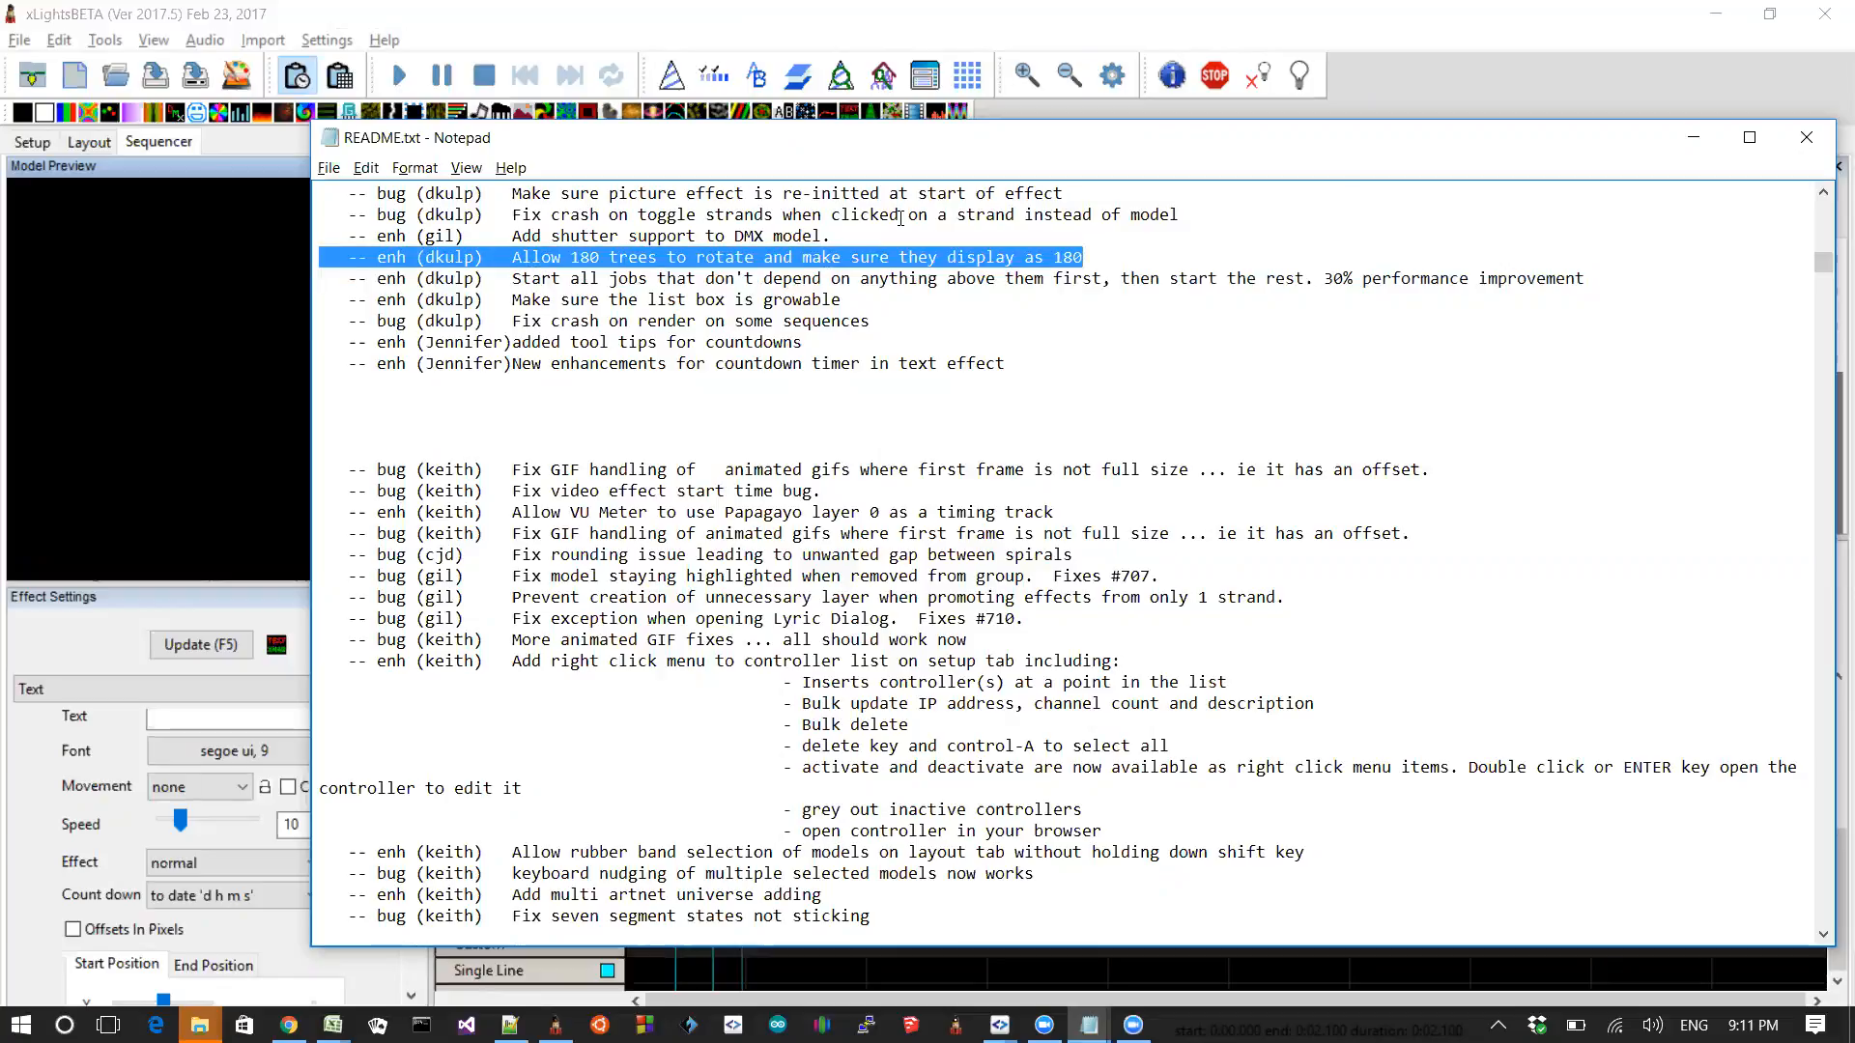
# Switch to the xLights layout and draw a new tree model in the empty area below the single line
pyautogui.hotkey('alt', 'Tab')
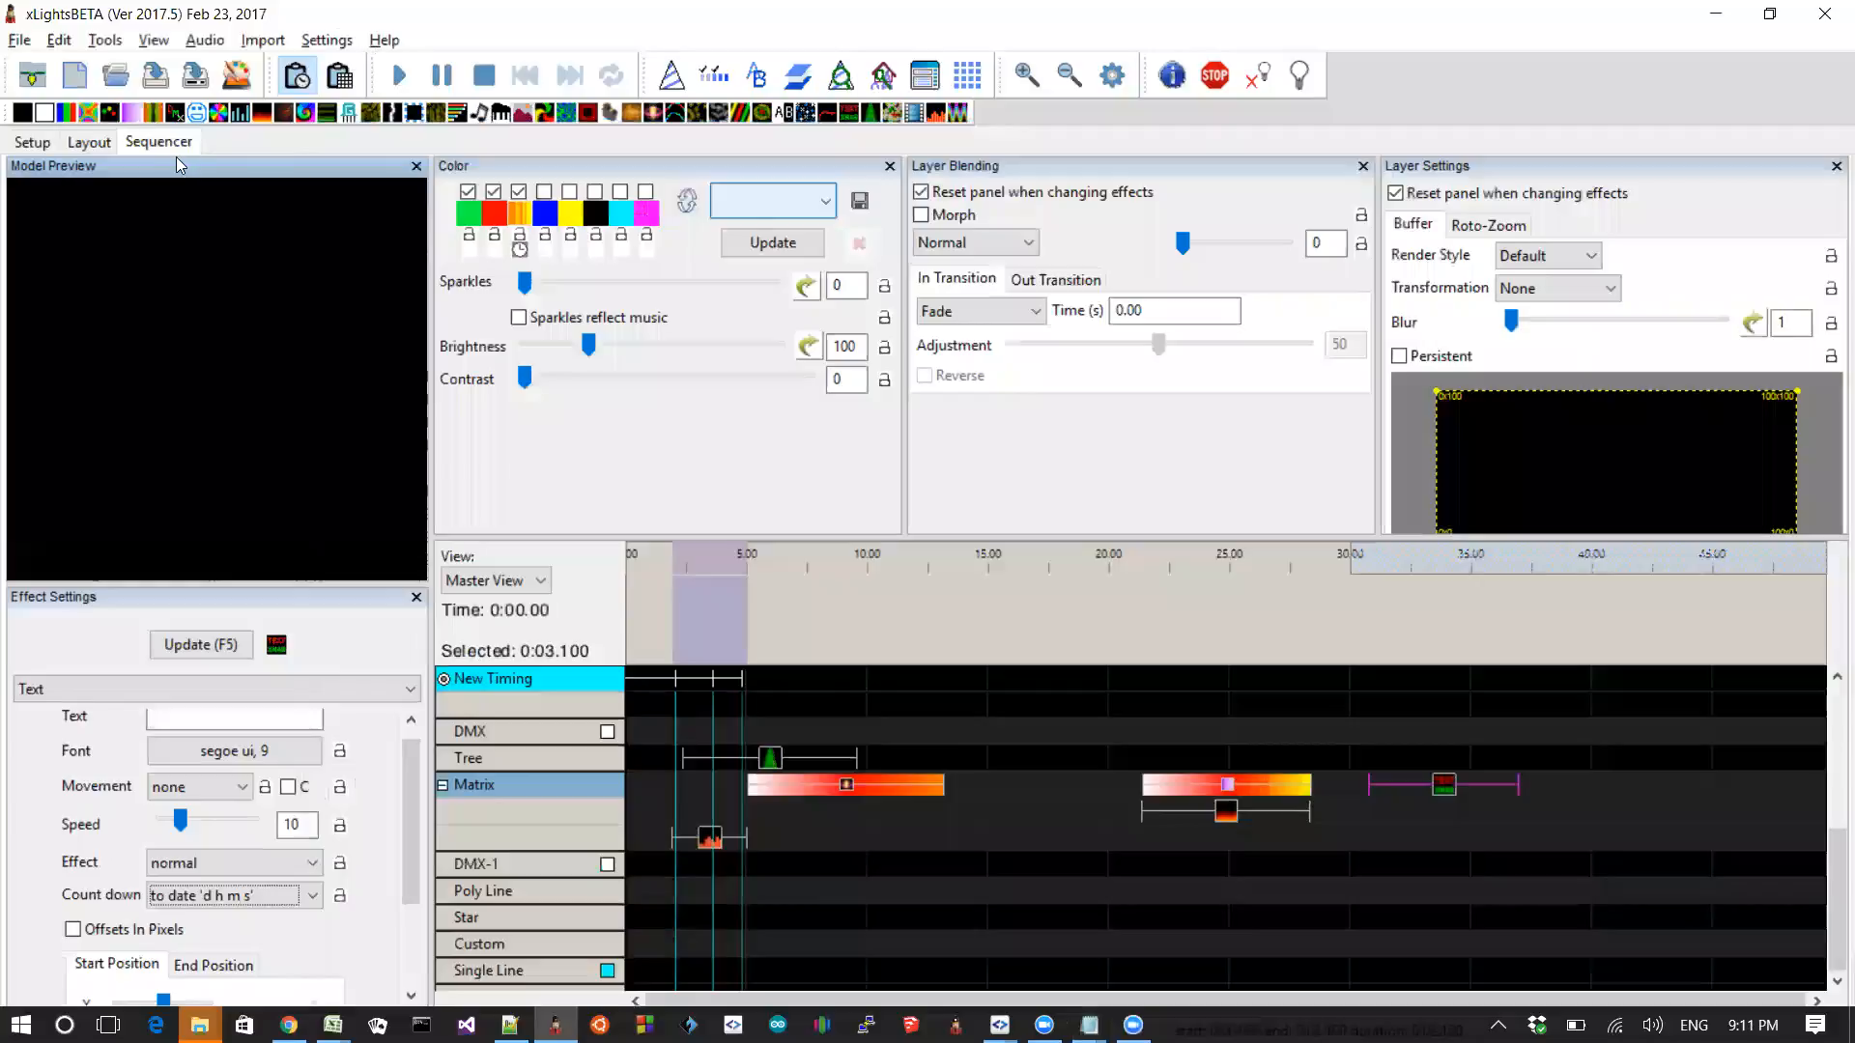
pyautogui.click(88, 144)
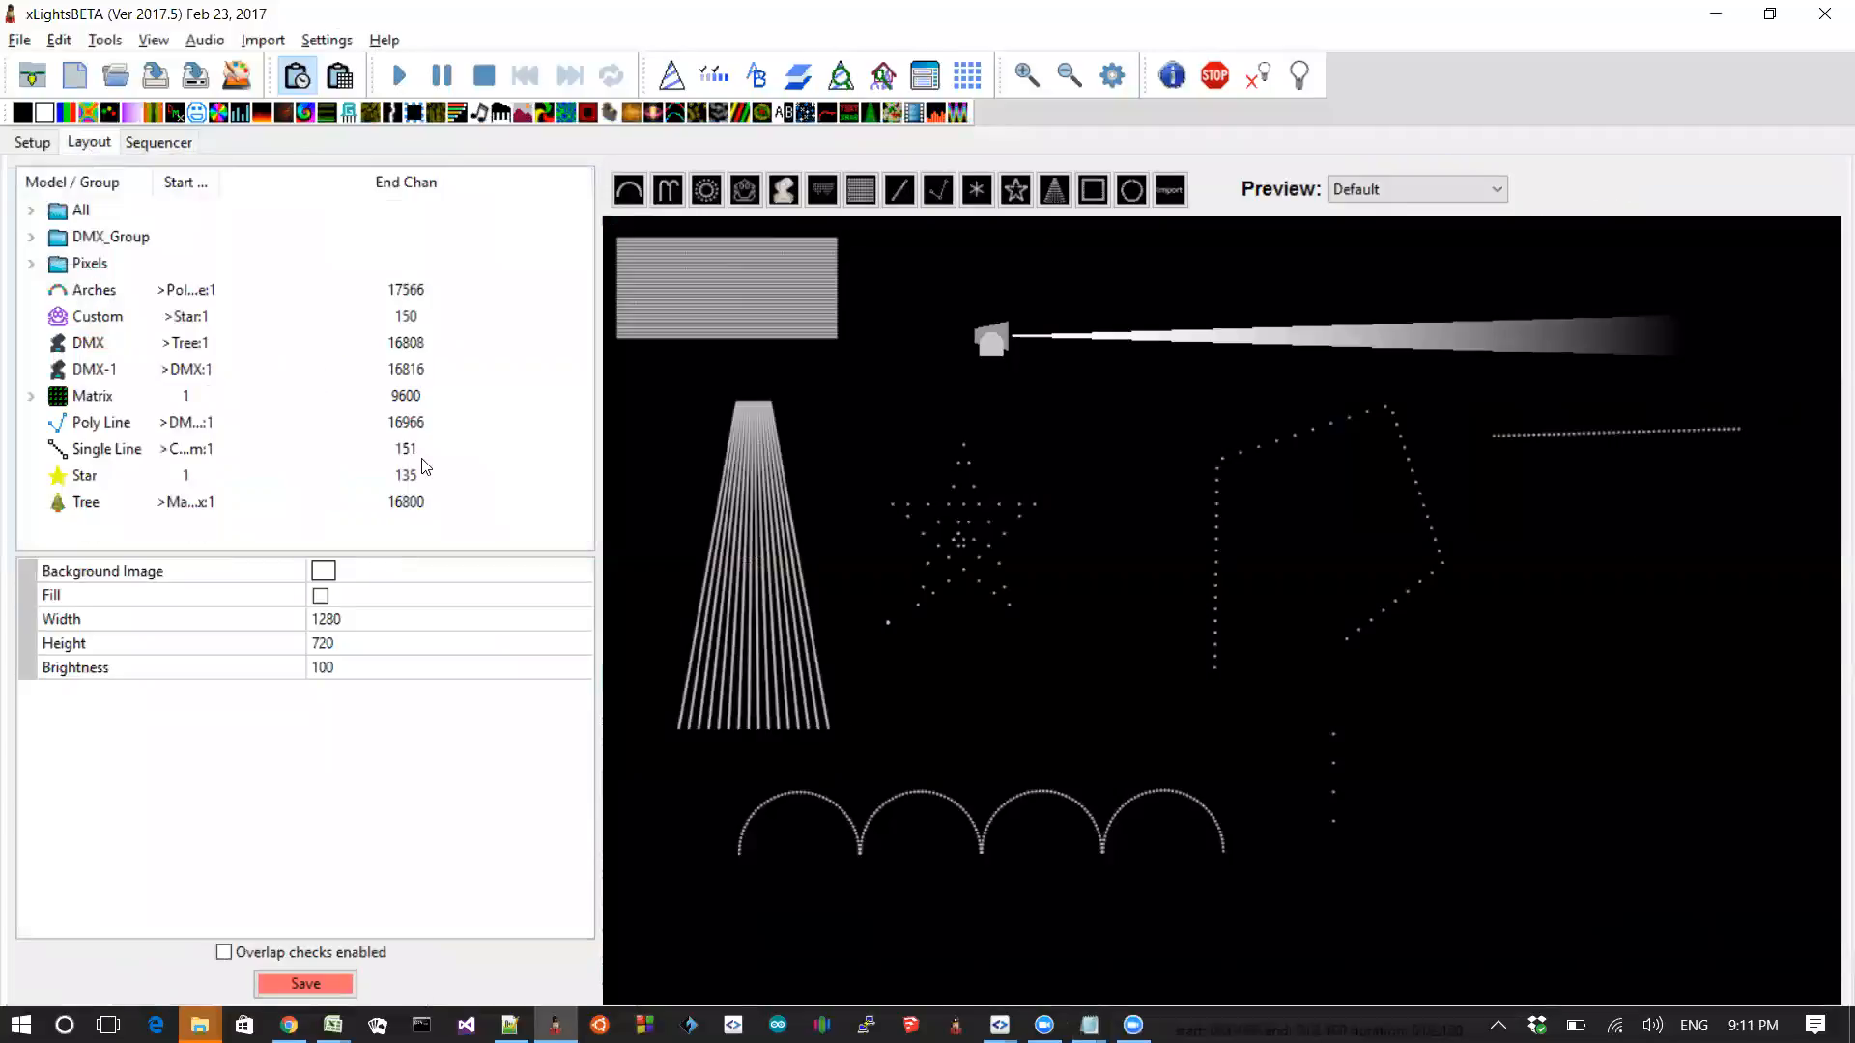
pyautogui.click(1054, 189)
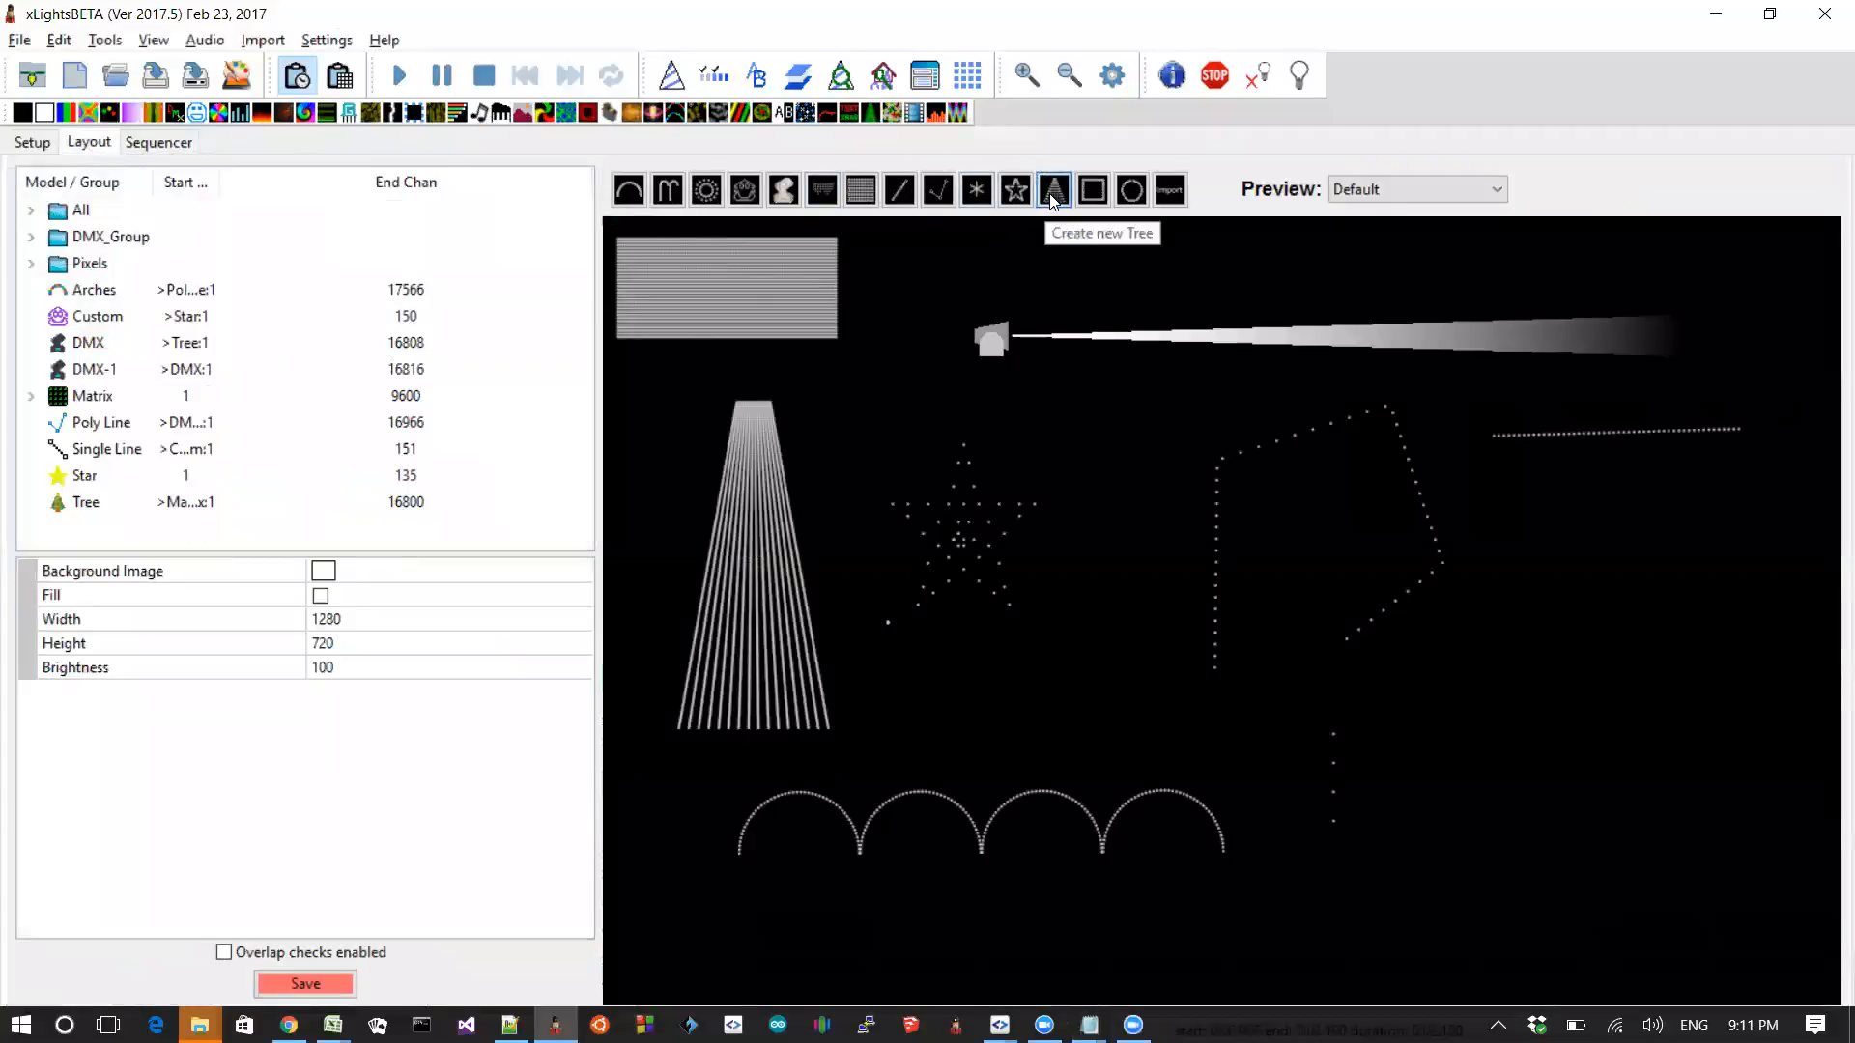
pyautogui.moveTo(1559, 794)
pyautogui.mouseDown()
pyautogui.moveTo(1669, 608)
pyautogui.moveTo(1646, 638)
pyautogui.mouseUp()
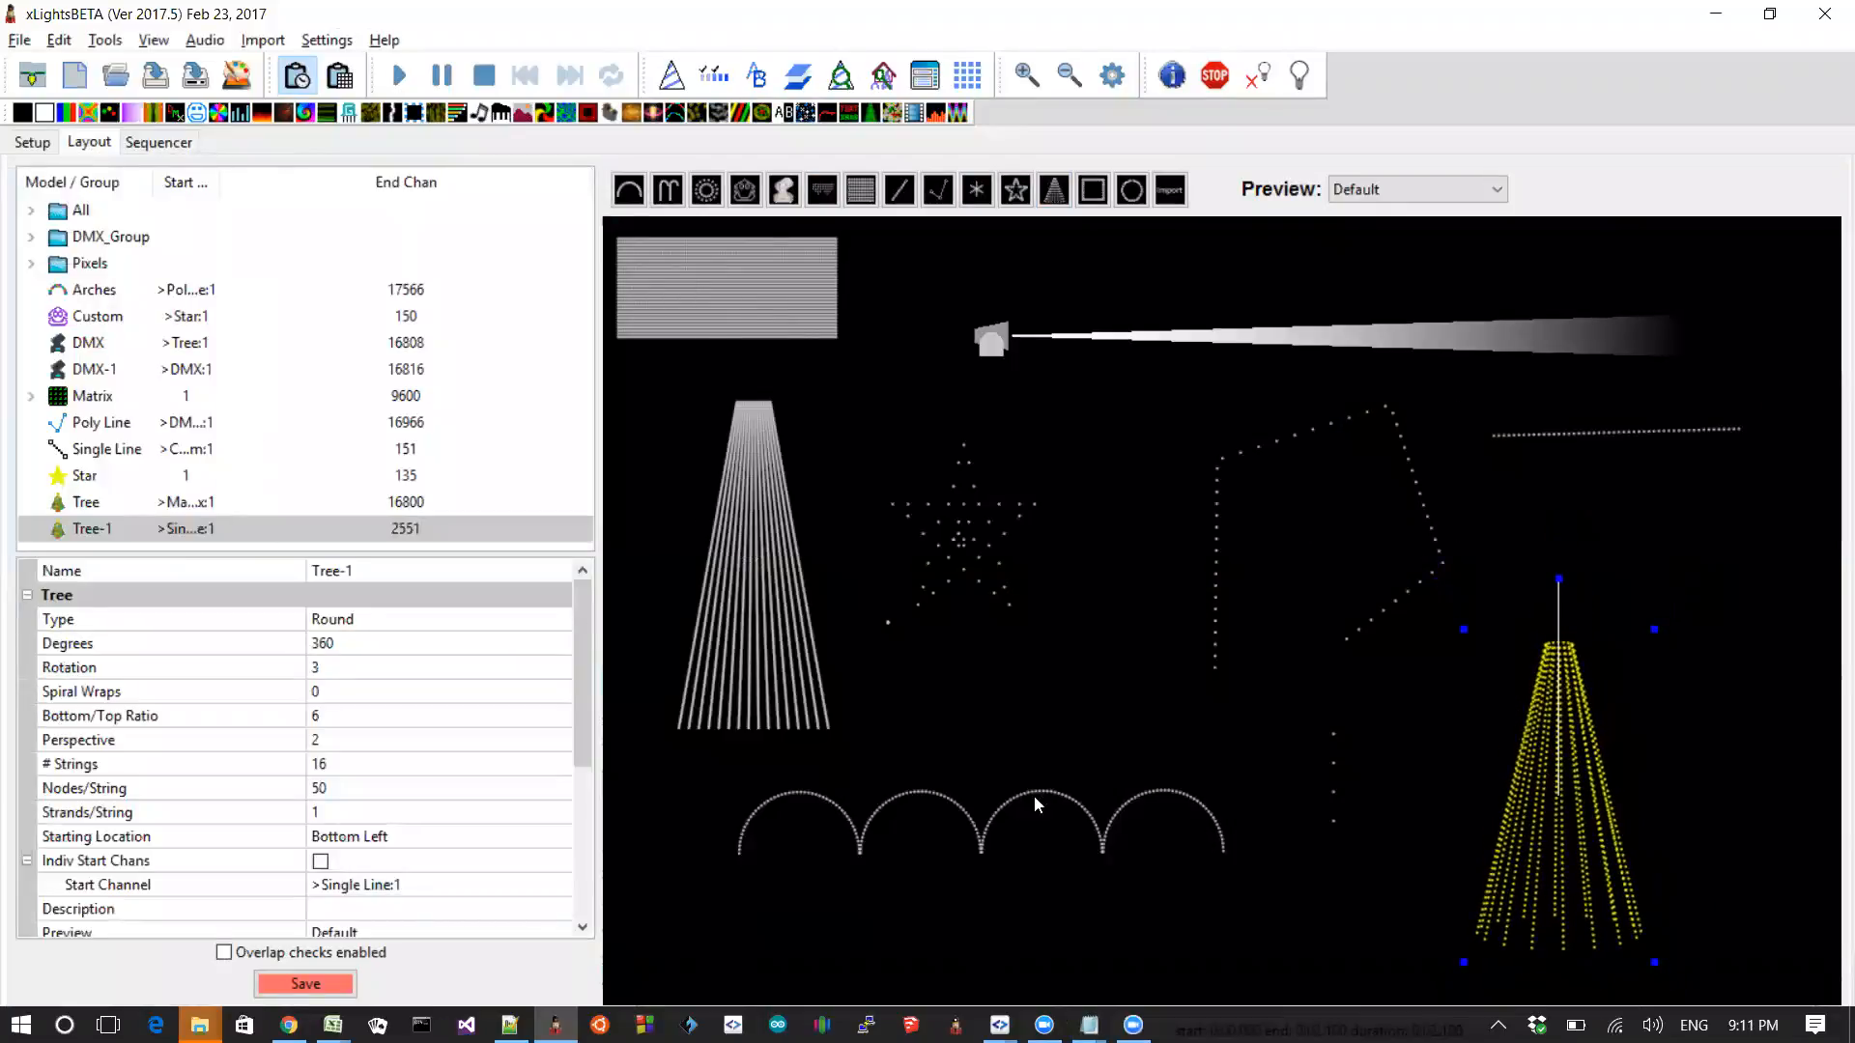
# Set the new tree model's Degrees to 180
pyautogui.click(338, 644)
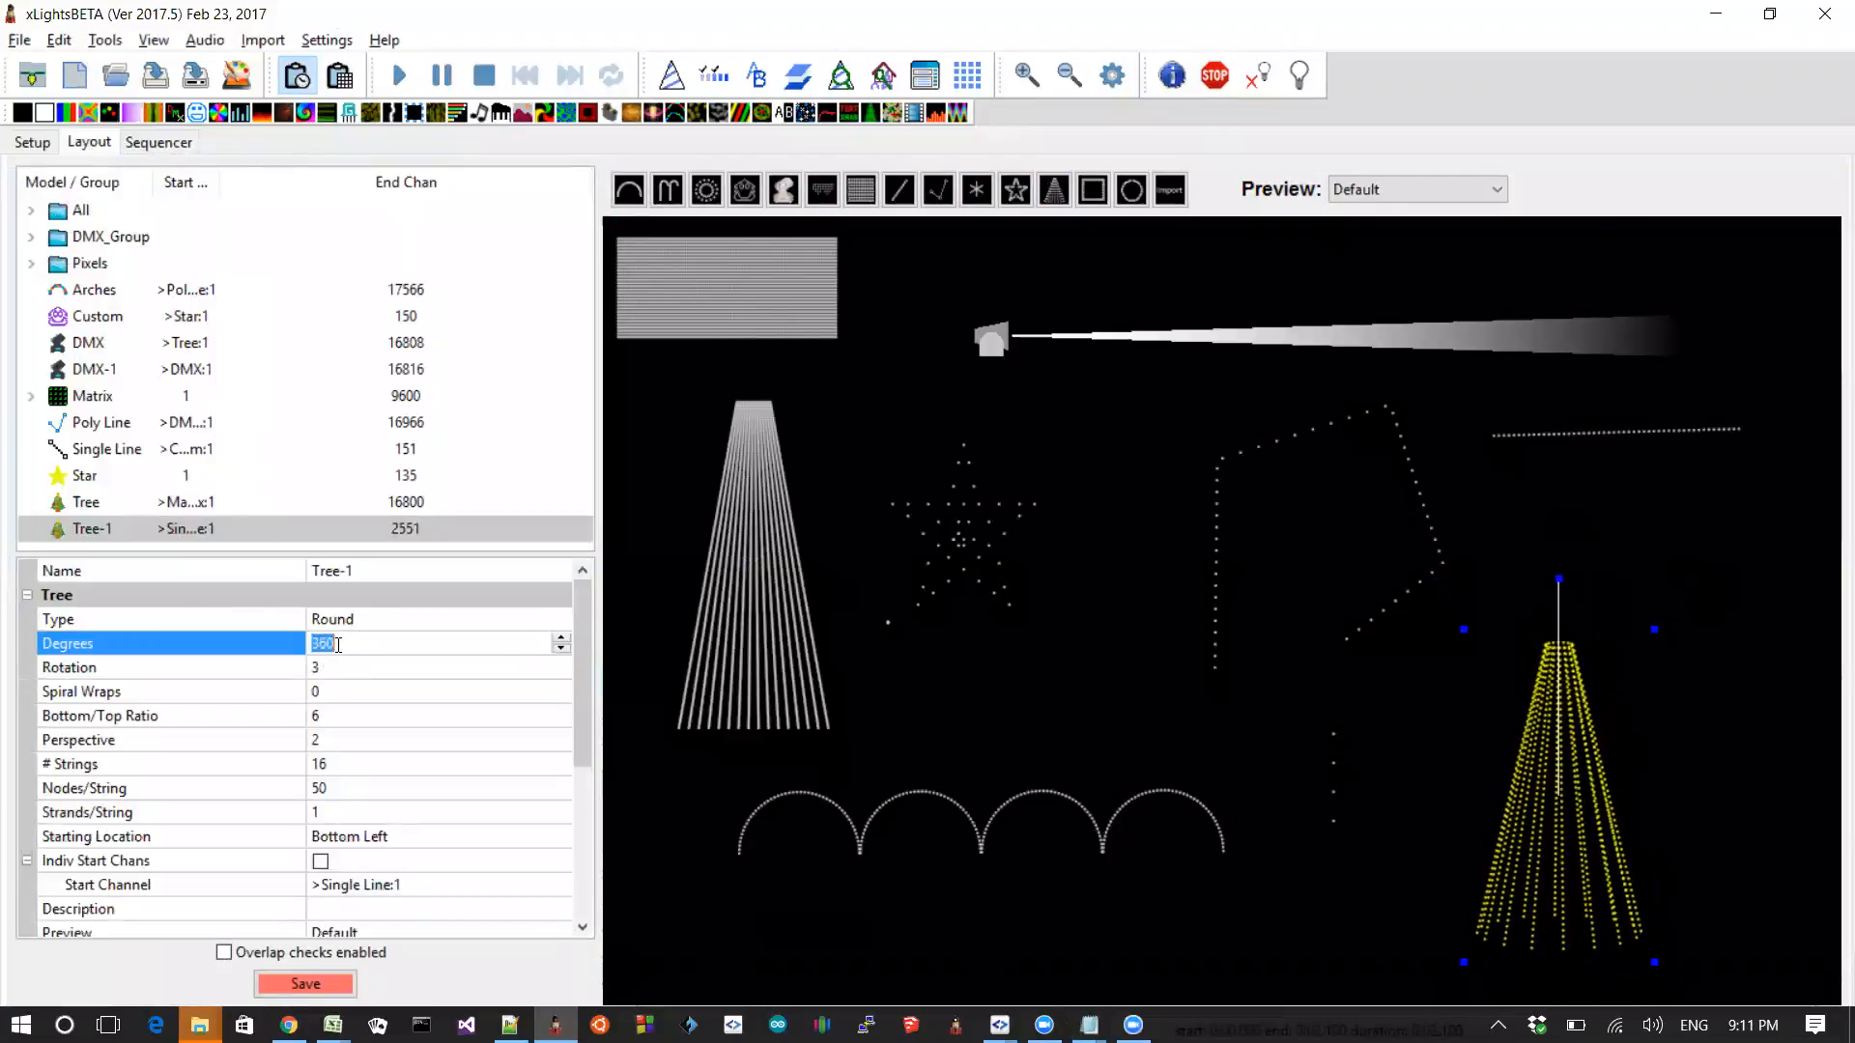
pyautogui.write('180')
pyautogui.press('Return')
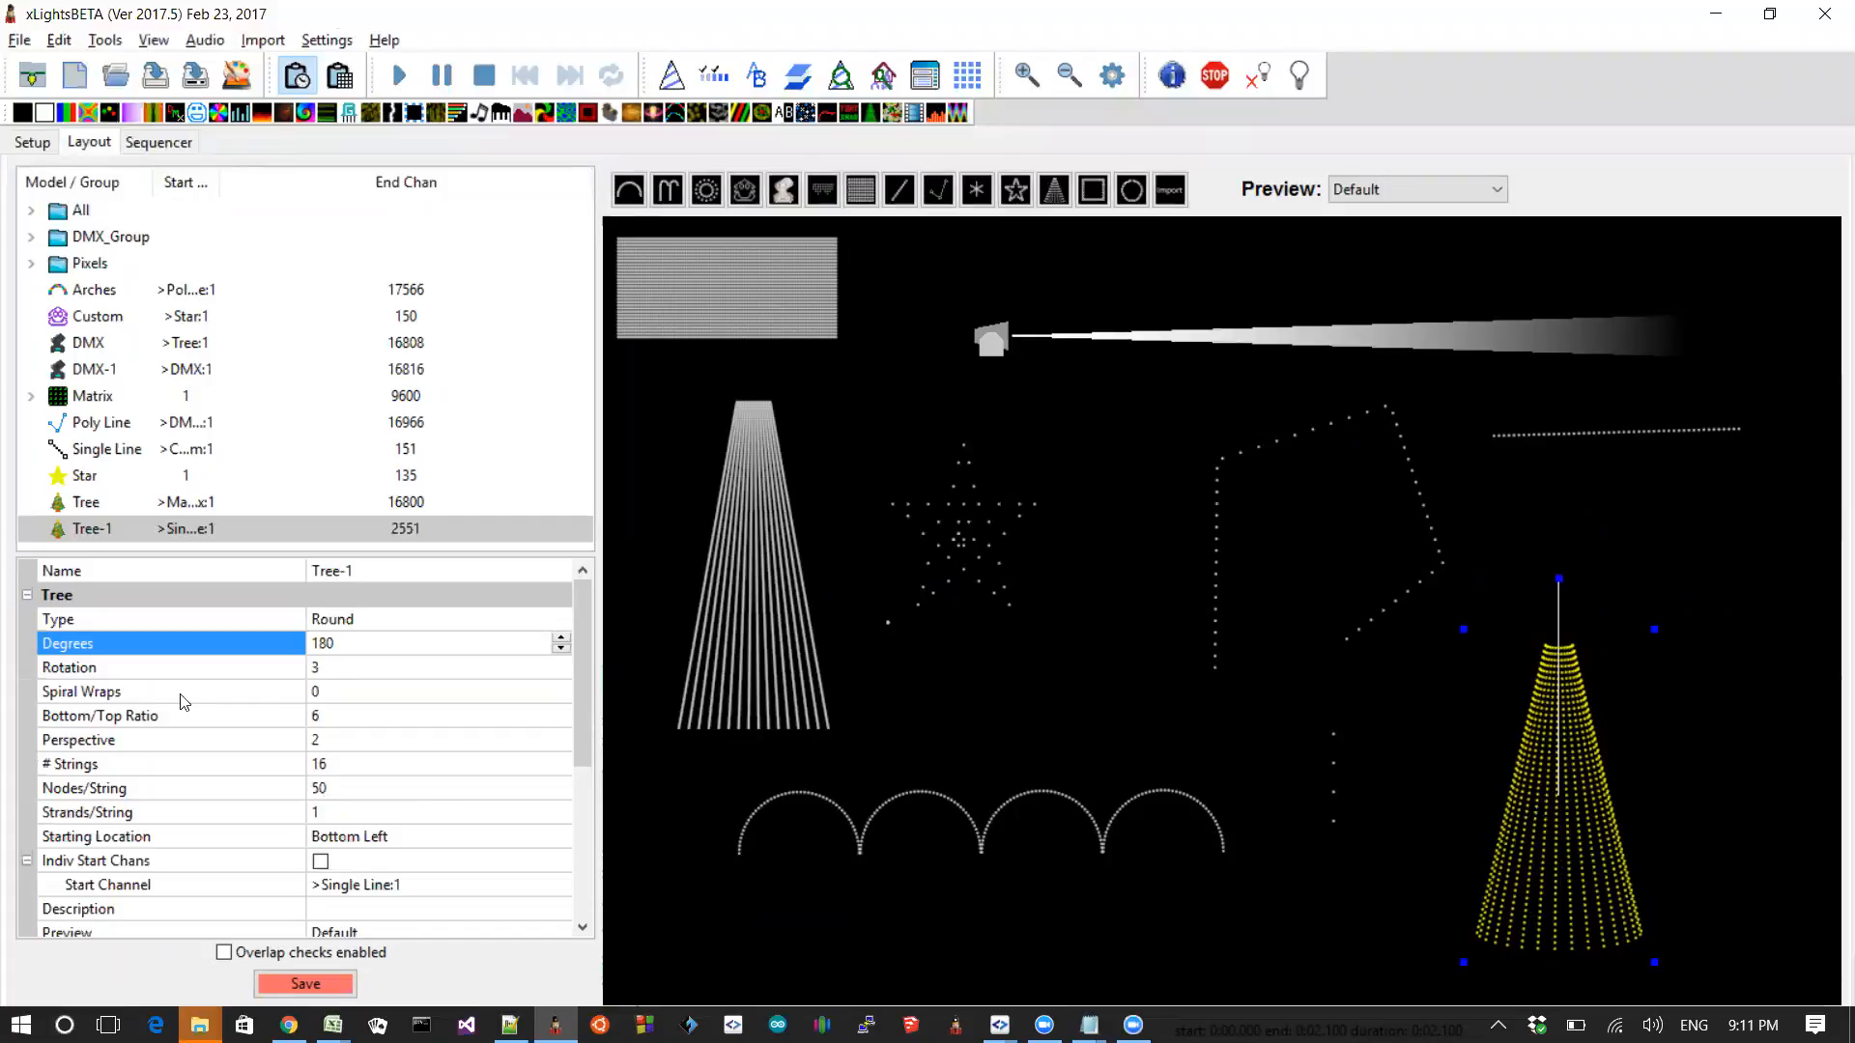
# Set the 180-degree tree's Rotation to 40
pyautogui.click(348, 667)
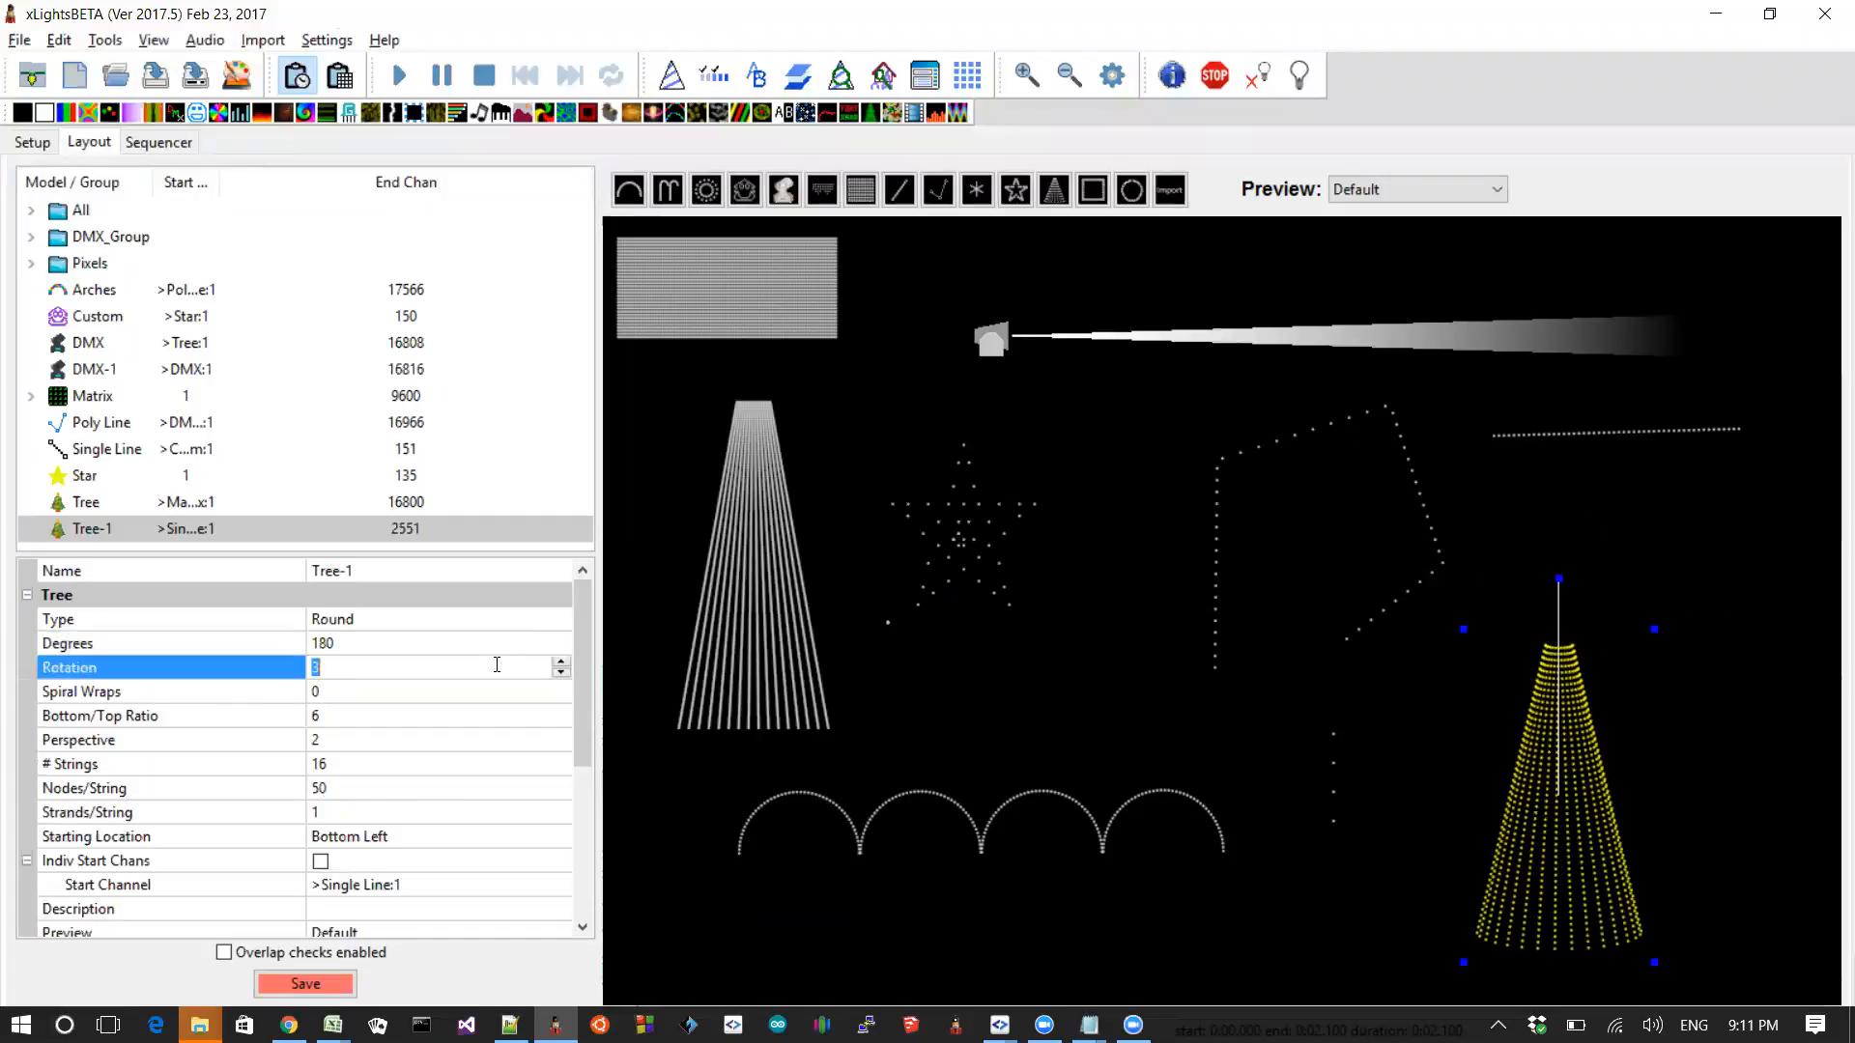
pyautogui.click(559, 663)
pyautogui.click(559, 663)
pyautogui.click(559, 664)
pyautogui.moveTo(485, 668); pyautogui.dragTo(167, 670)
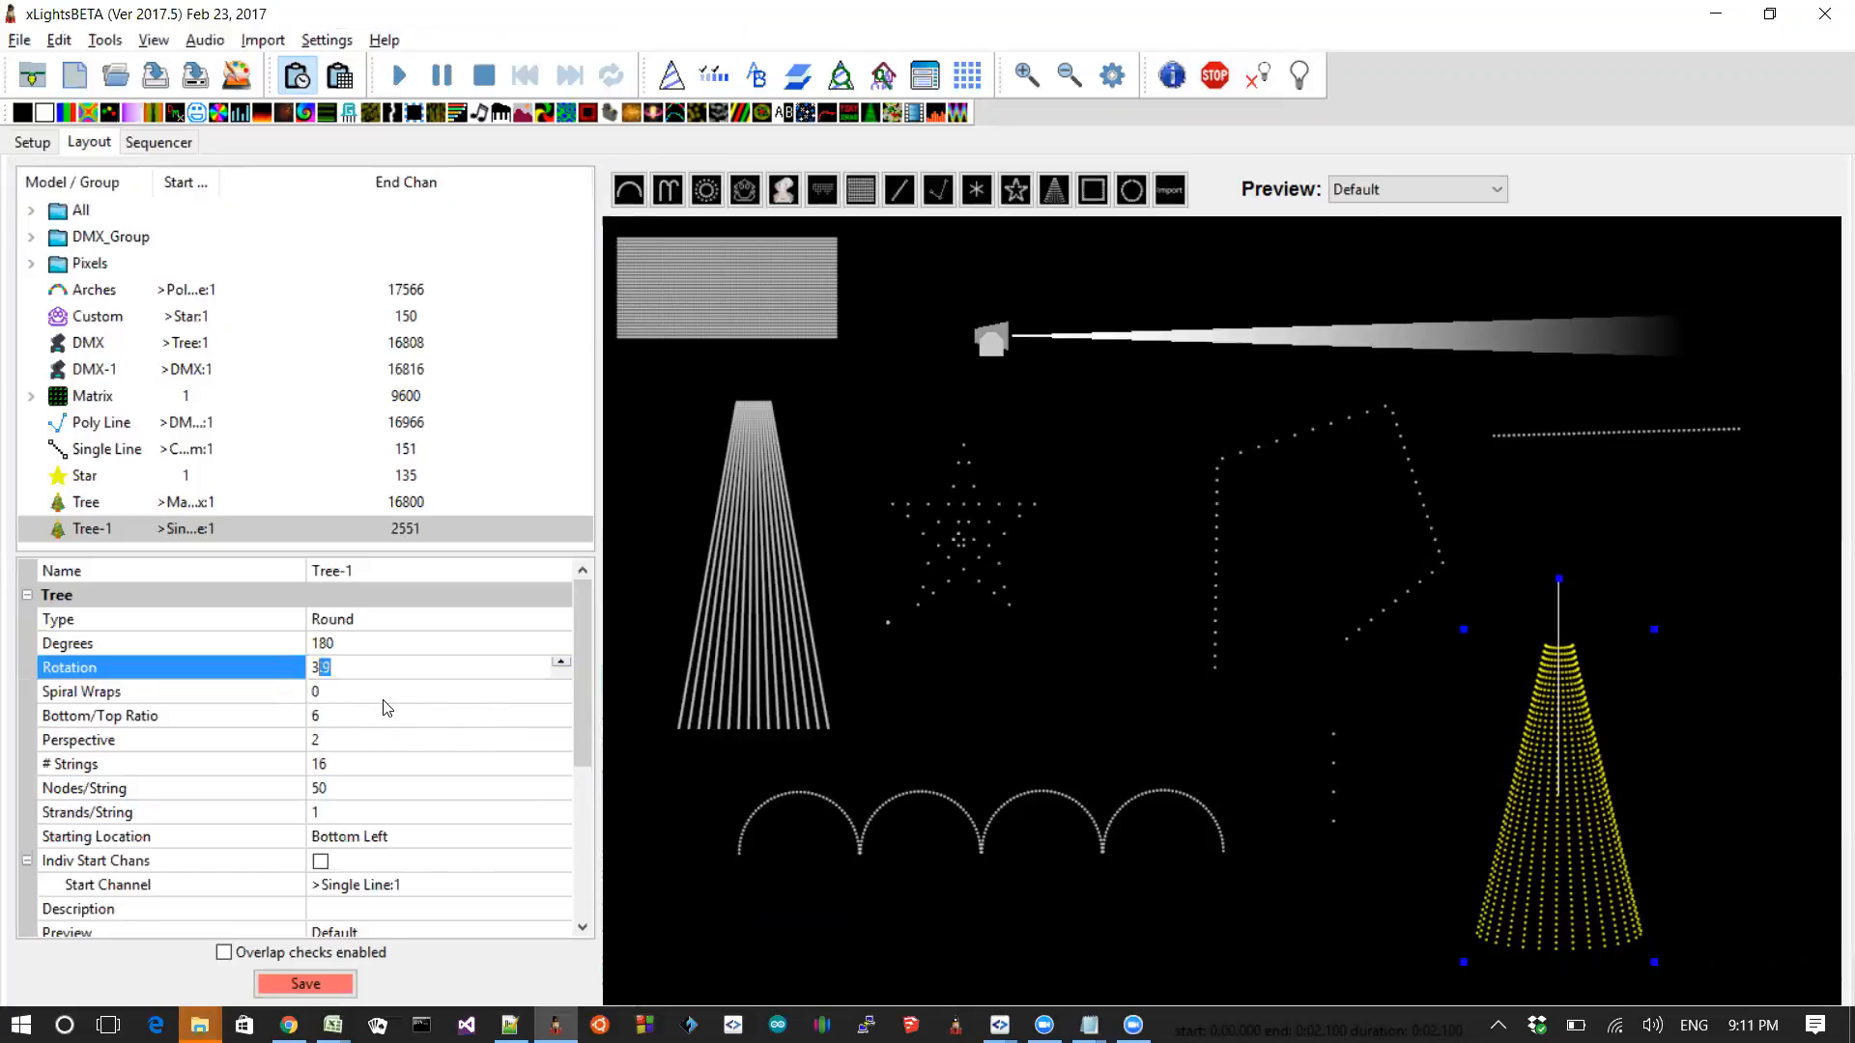
pyautogui.moveTo(348, 664); pyautogui.dragTo(261, 663)
pyautogui.write('40')
pyautogui.press('Tab')
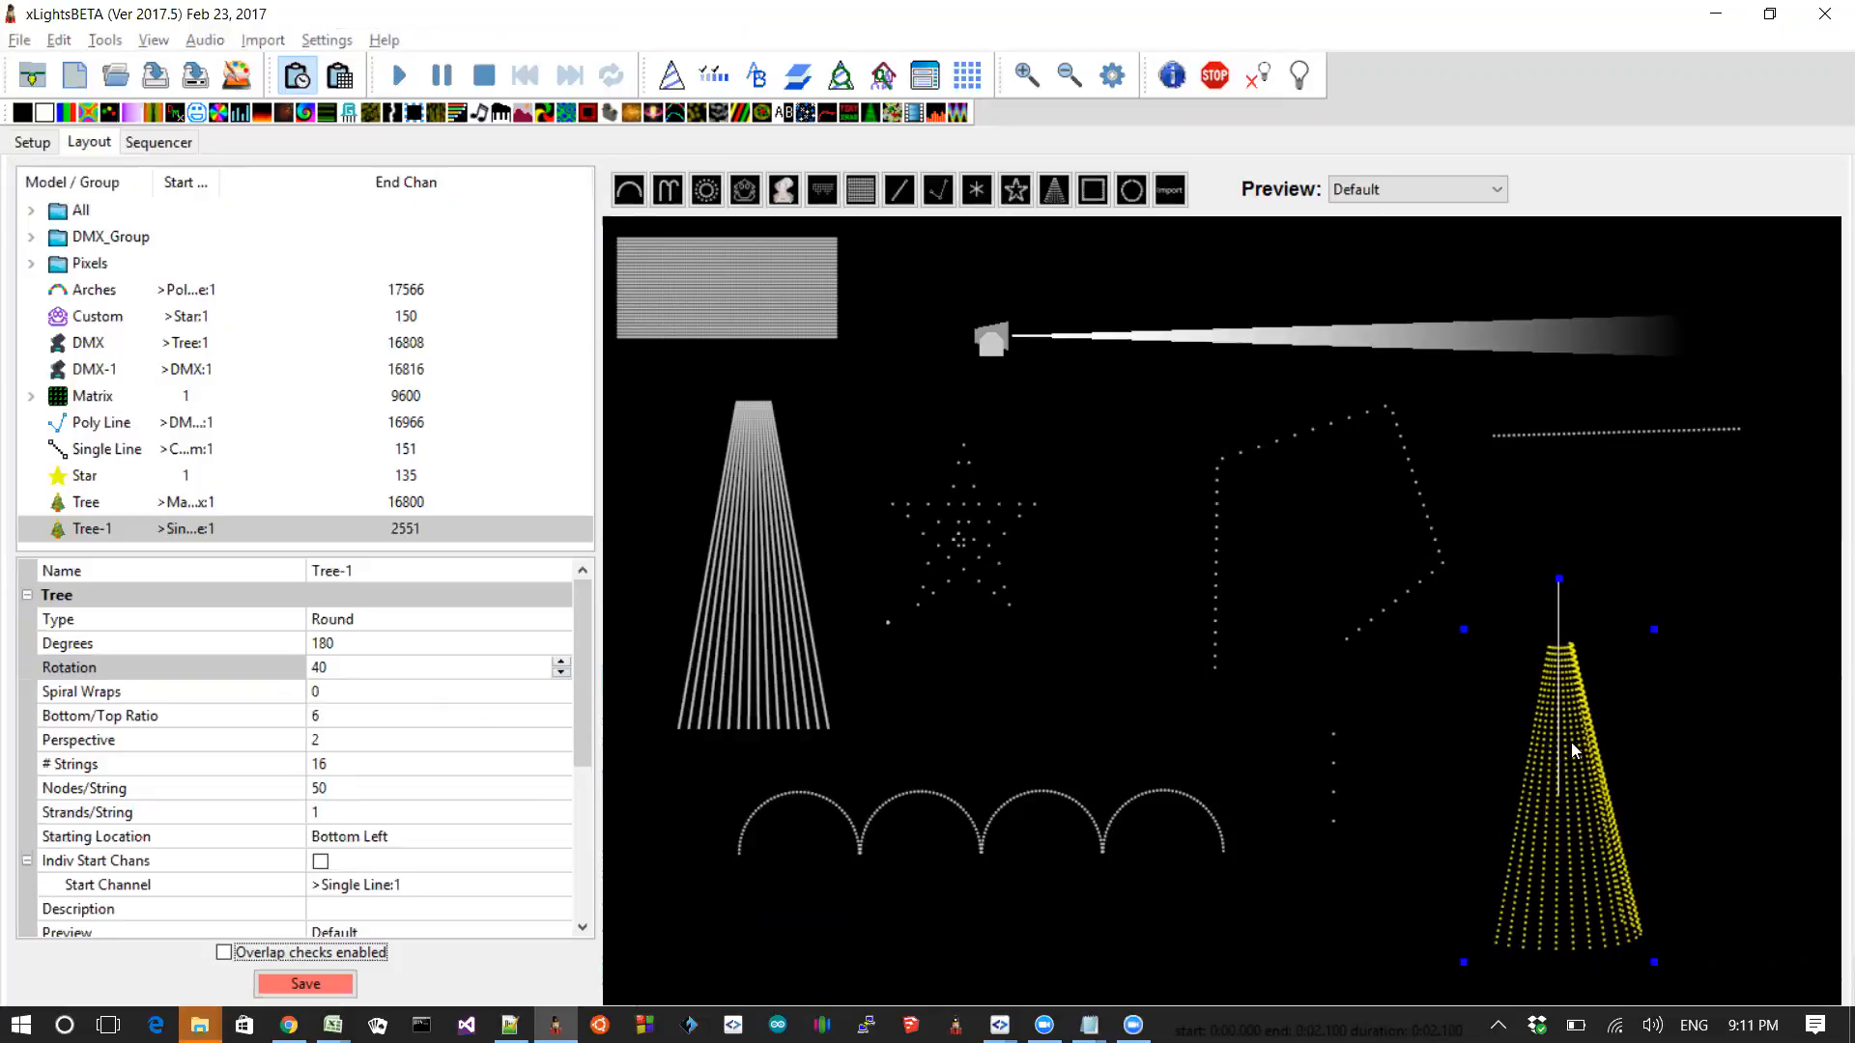
# Switch to README.txt in Notepad and highlight the release note about adding shutter support to the DMX model
pyautogui.hotkey('alt', 'Tab')
pyautogui.press('Right')
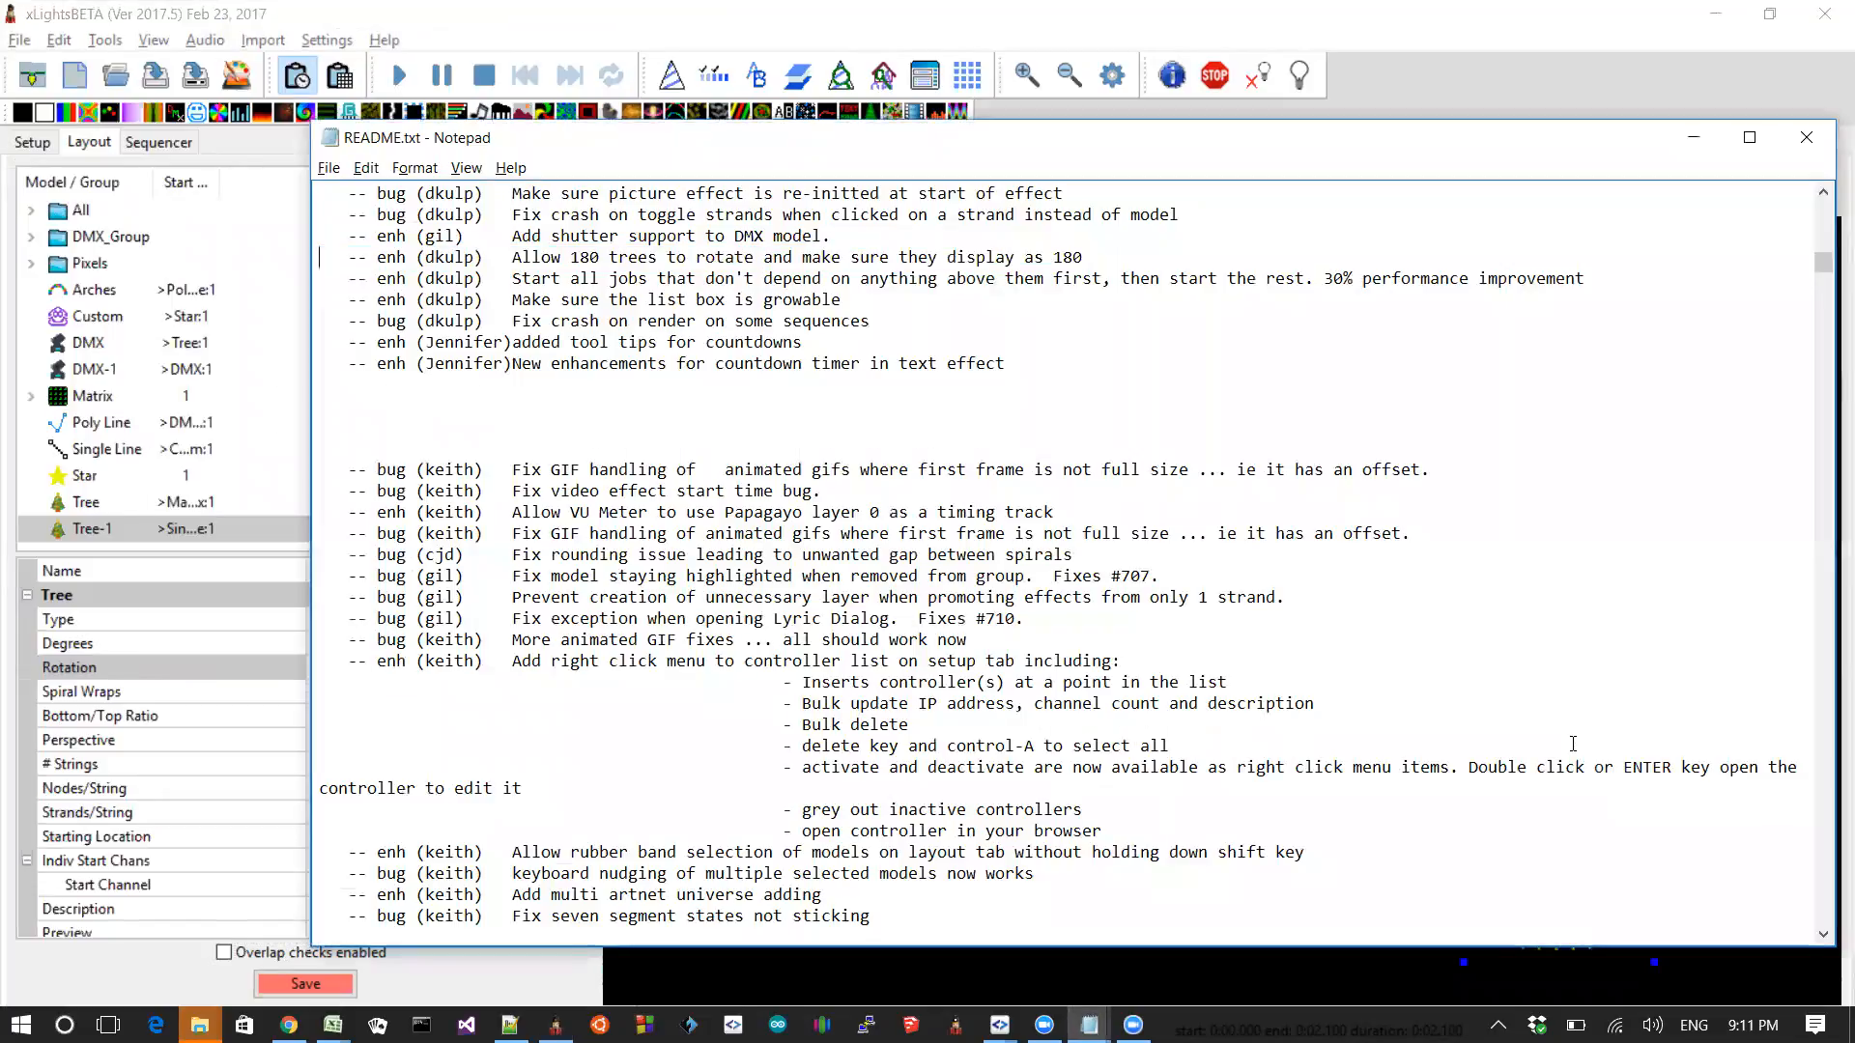
pyautogui.hotkey('shift', 'Down')
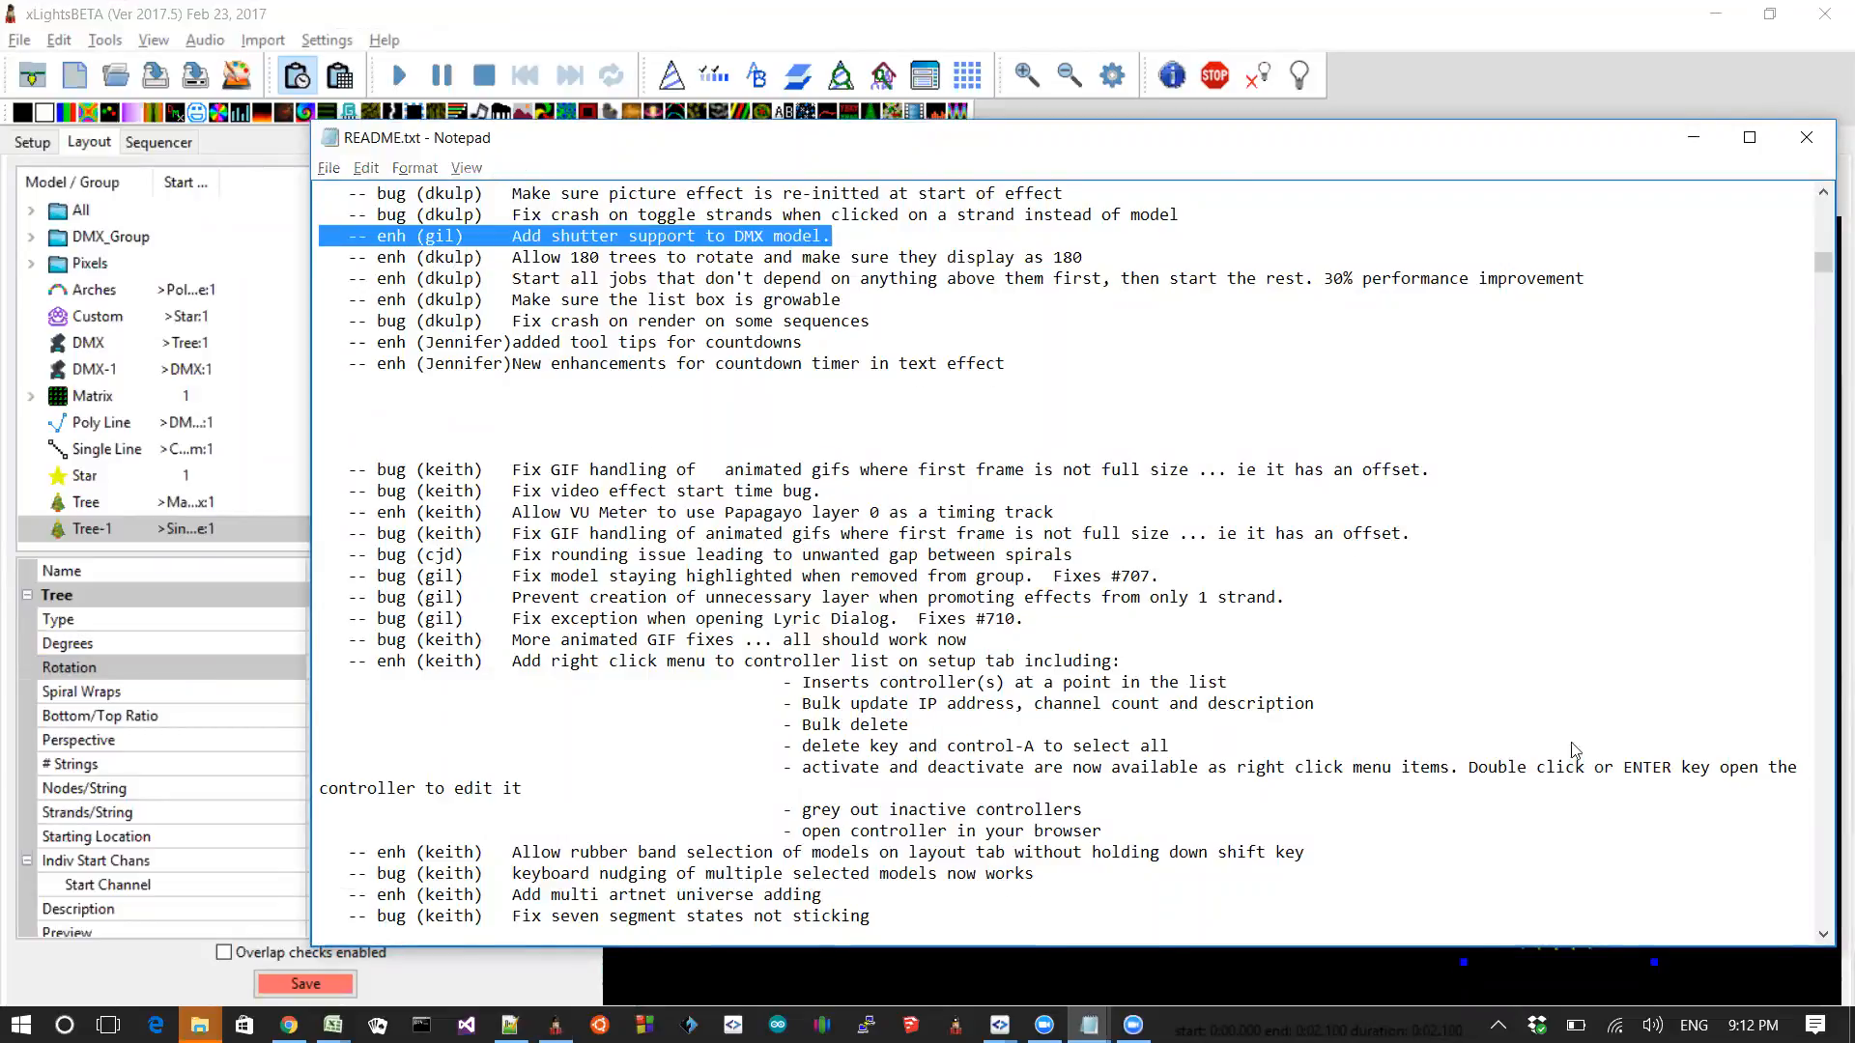
# Switch back to the xLights layout and move the DMX moving head model slightly up and to the right
pyautogui.hotkey('alt', 'Tab')
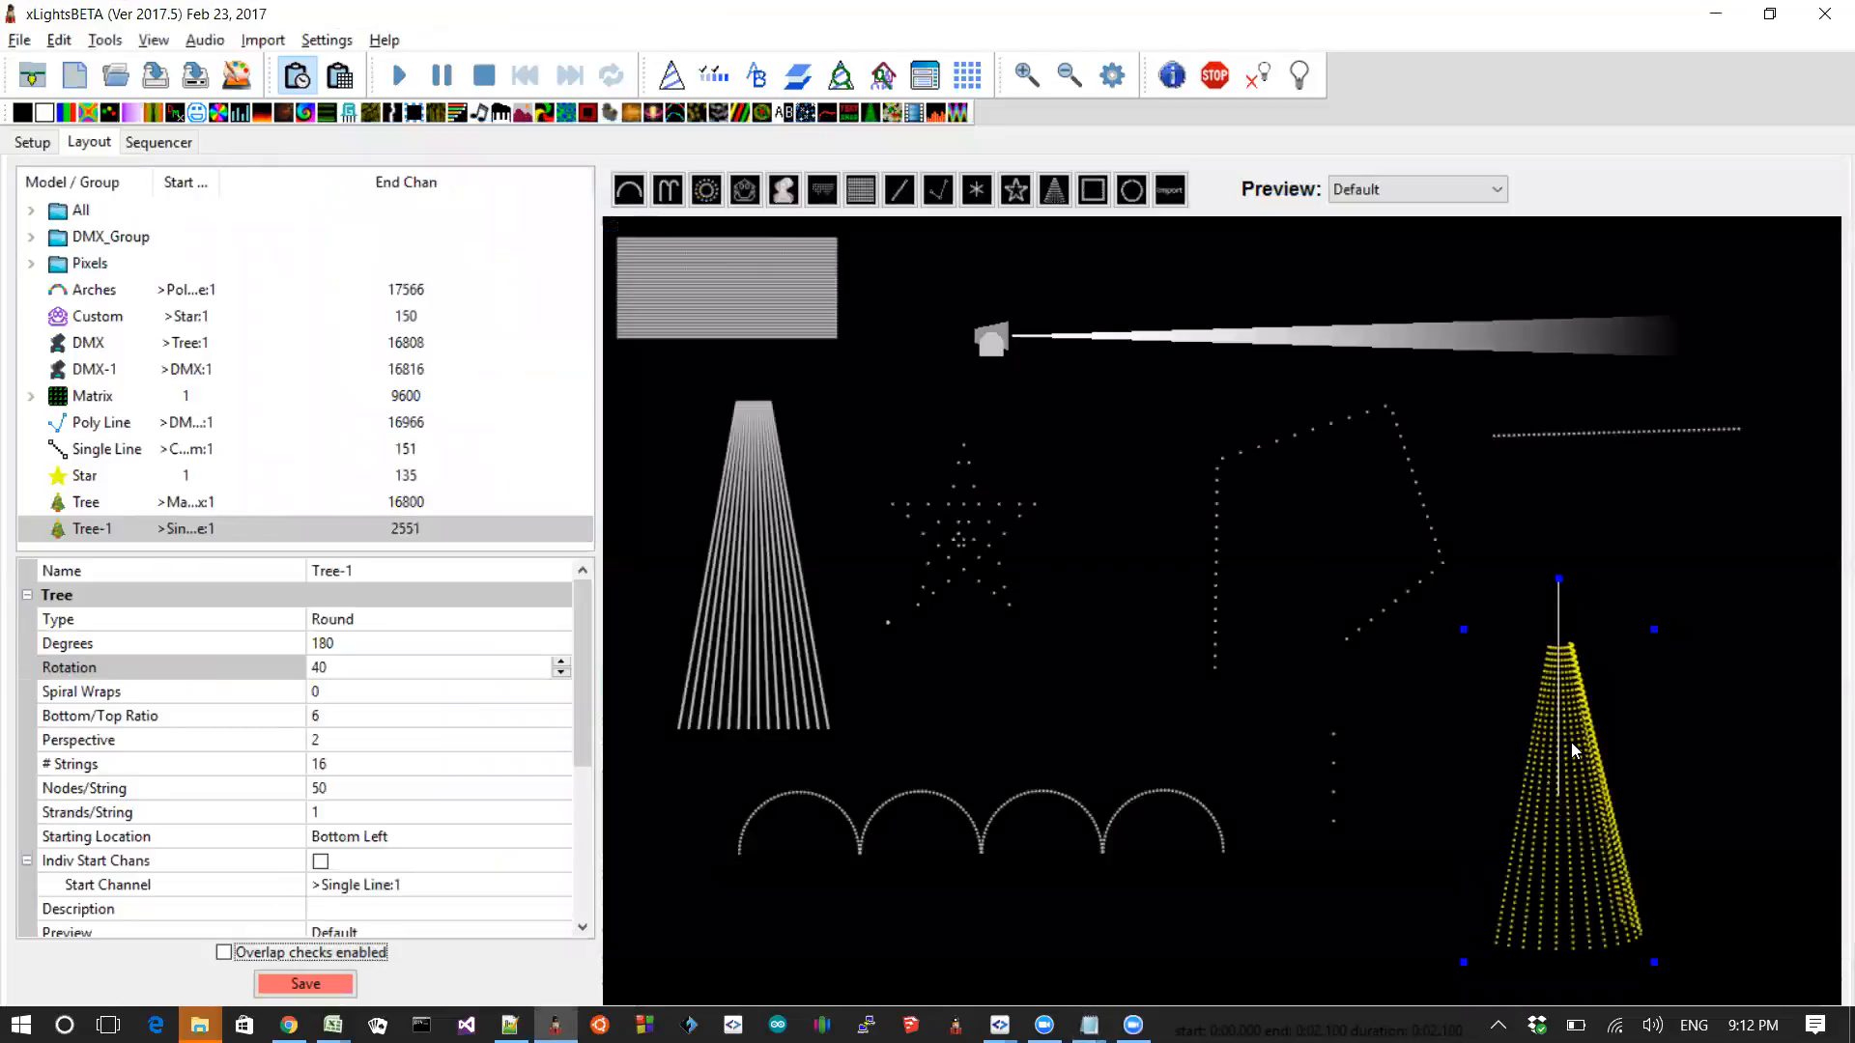
pyautogui.click(995, 354)
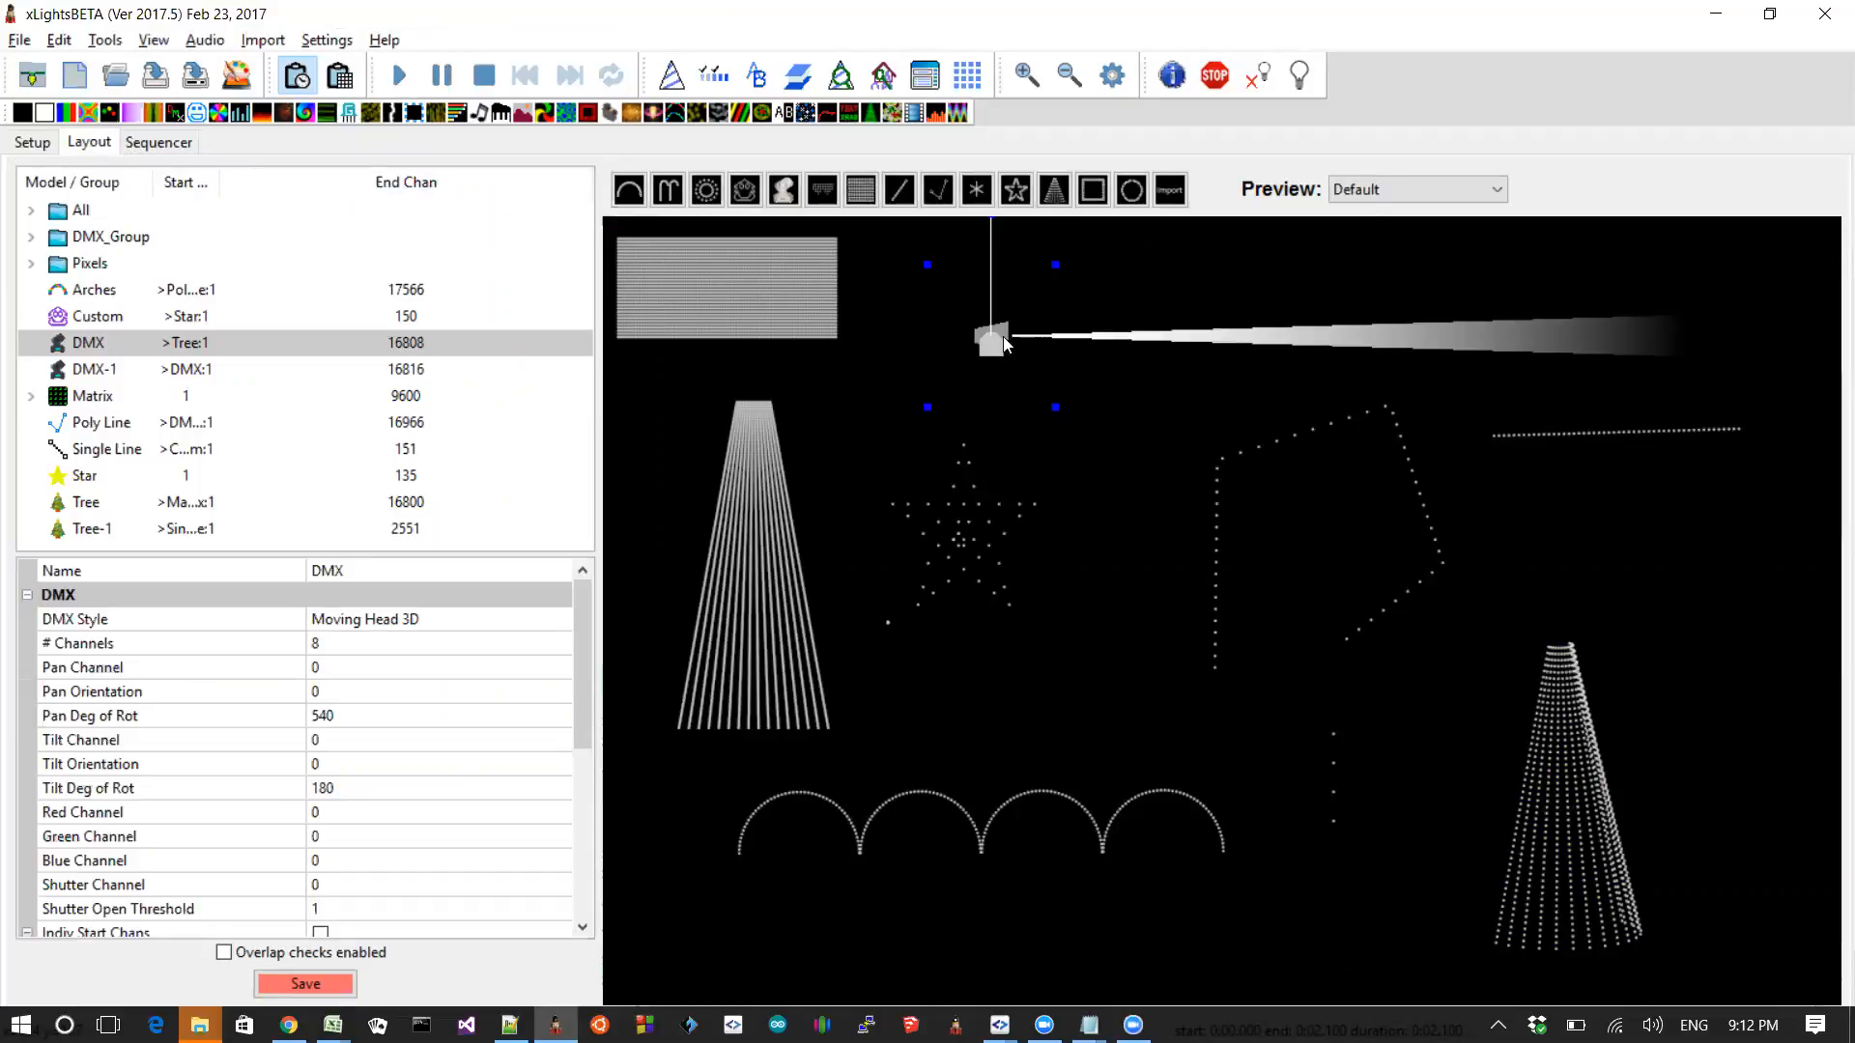
pyautogui.moveTo(986, 345); pyautogui.dragTo(1001, 321)
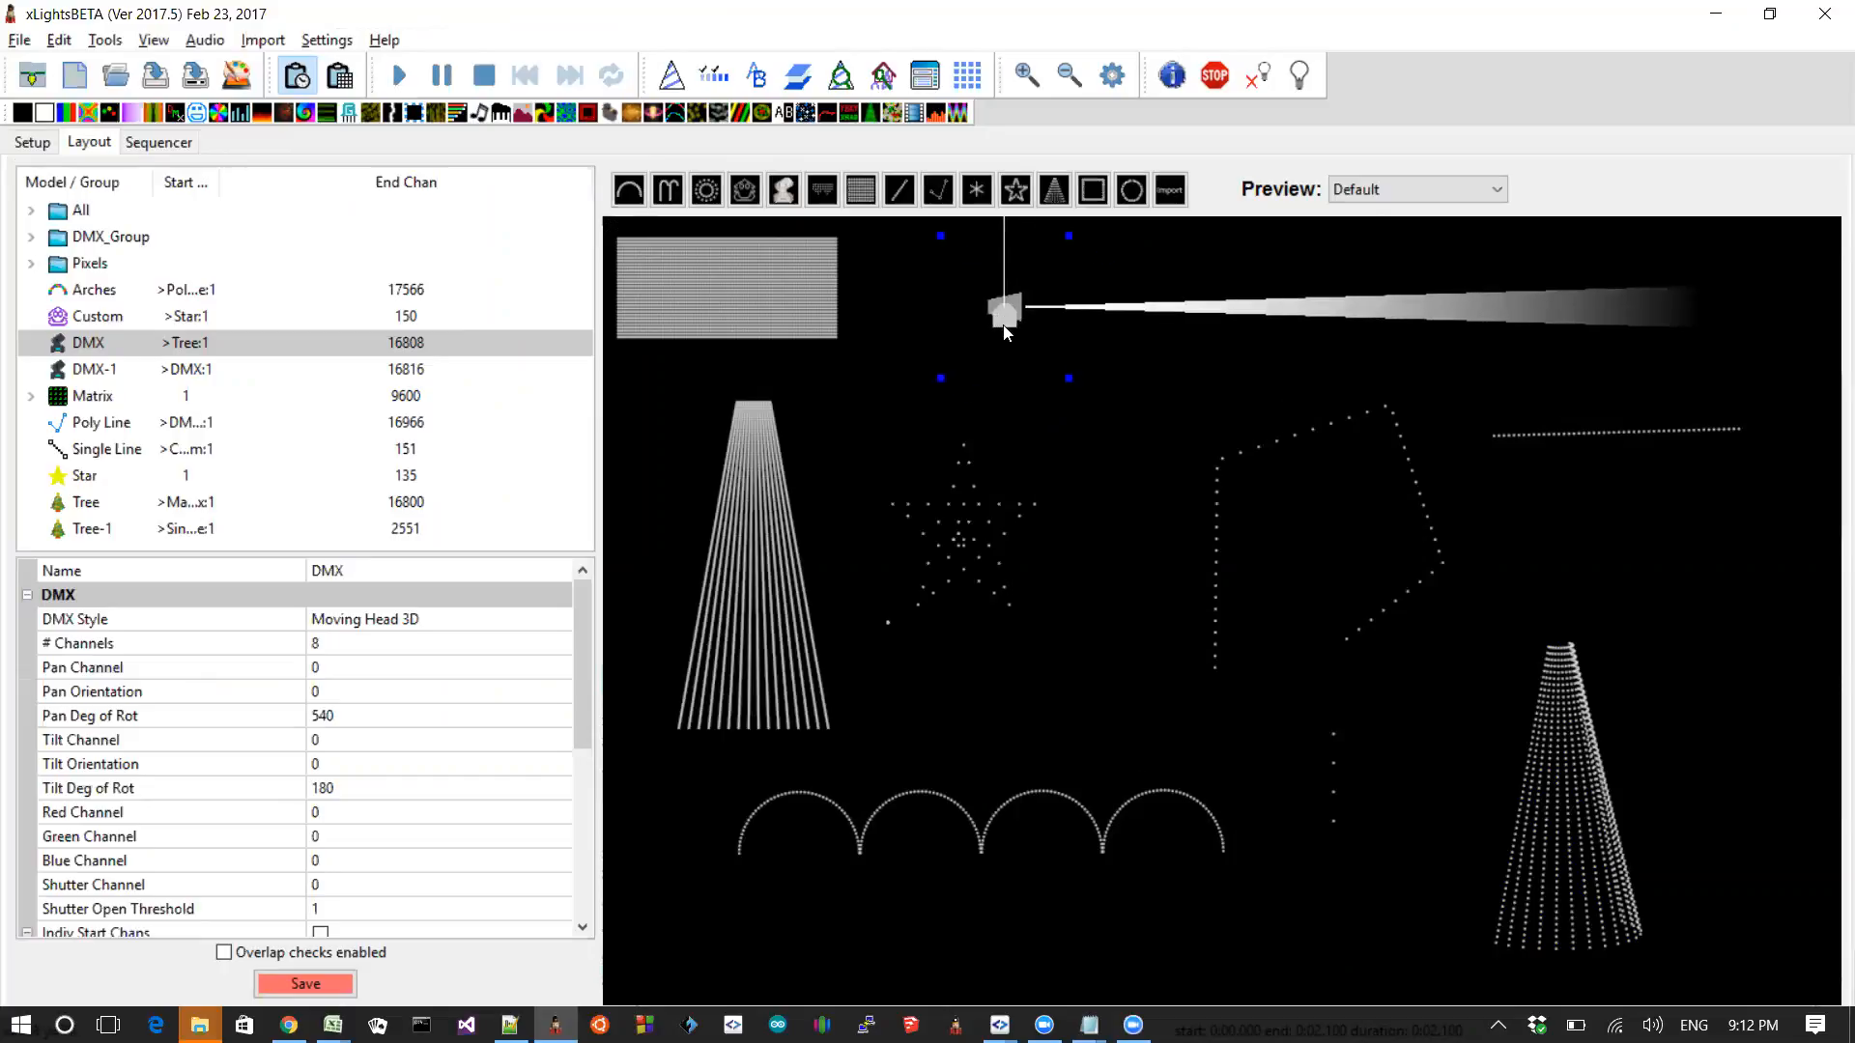
# Try the Moving Head Top and Moving Head Side styles on the DMX model, and return it to Moving Head 3D
pyautogui.click(468, 628)
pyautogui.click(522, 630)
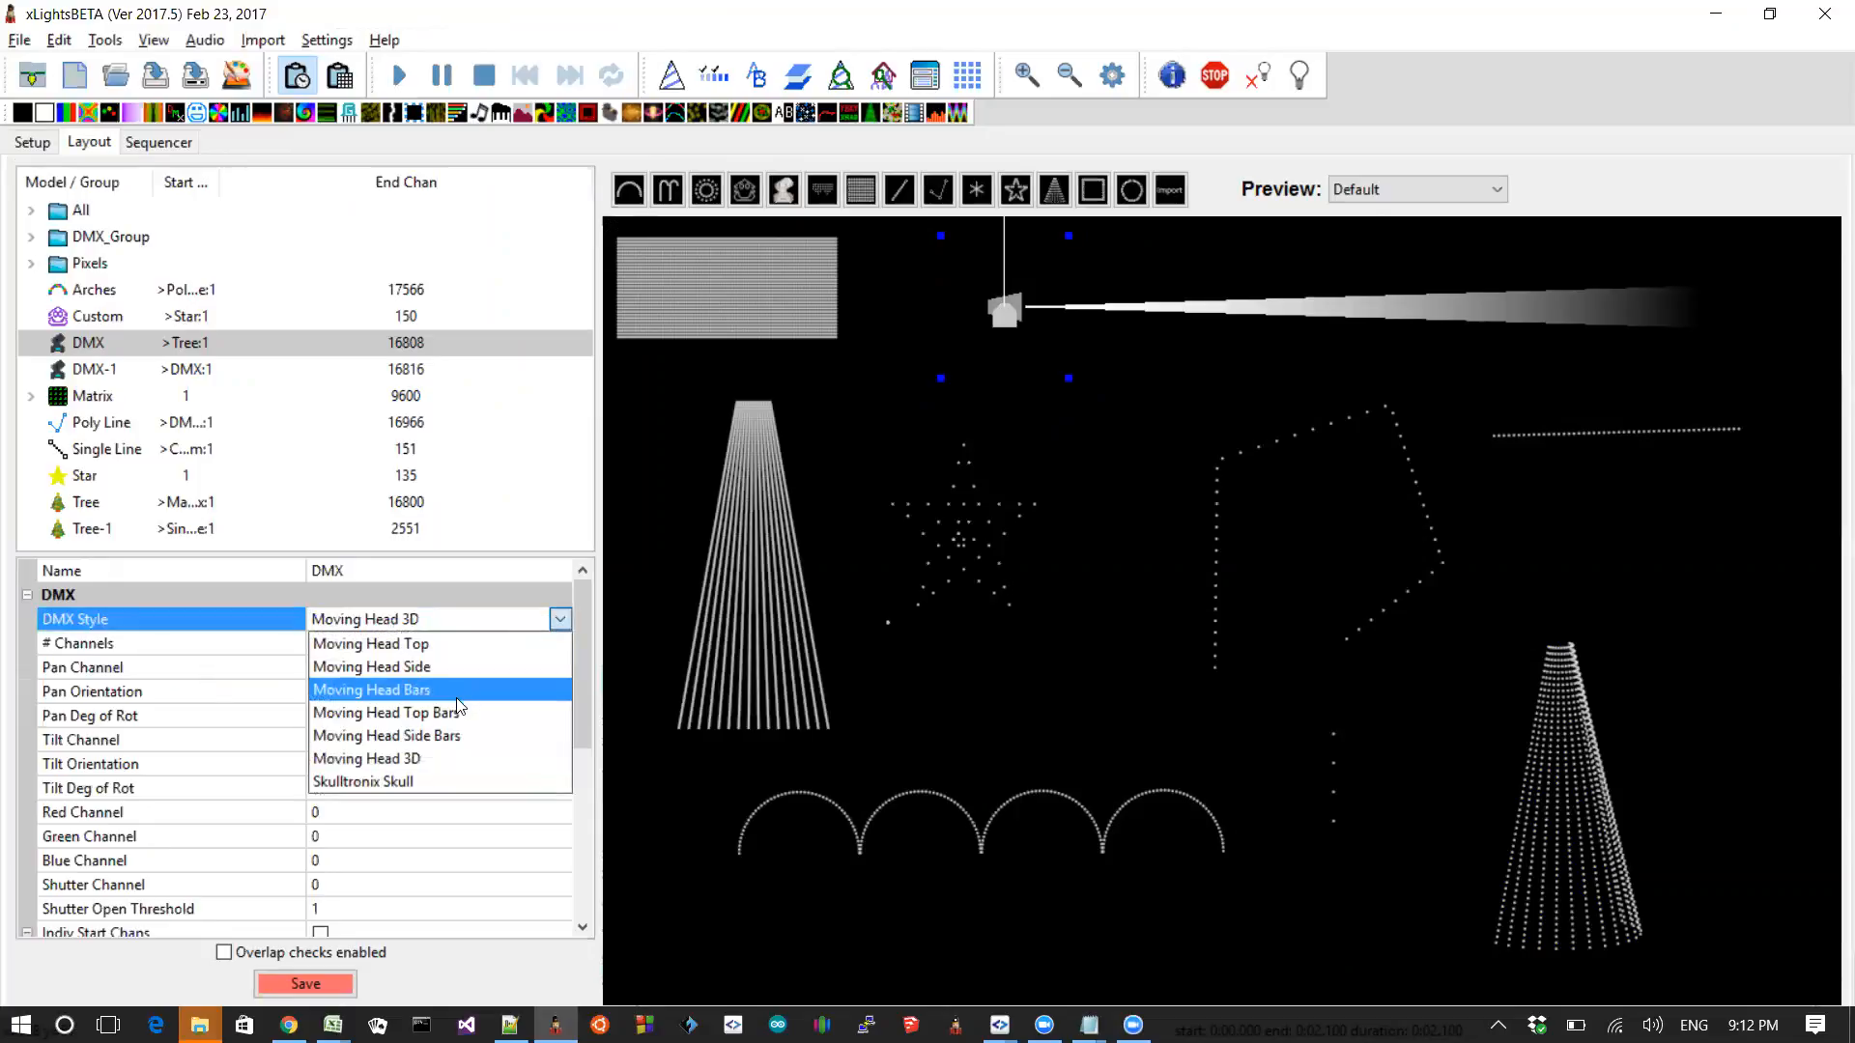
pyautogui.click(427, 645)
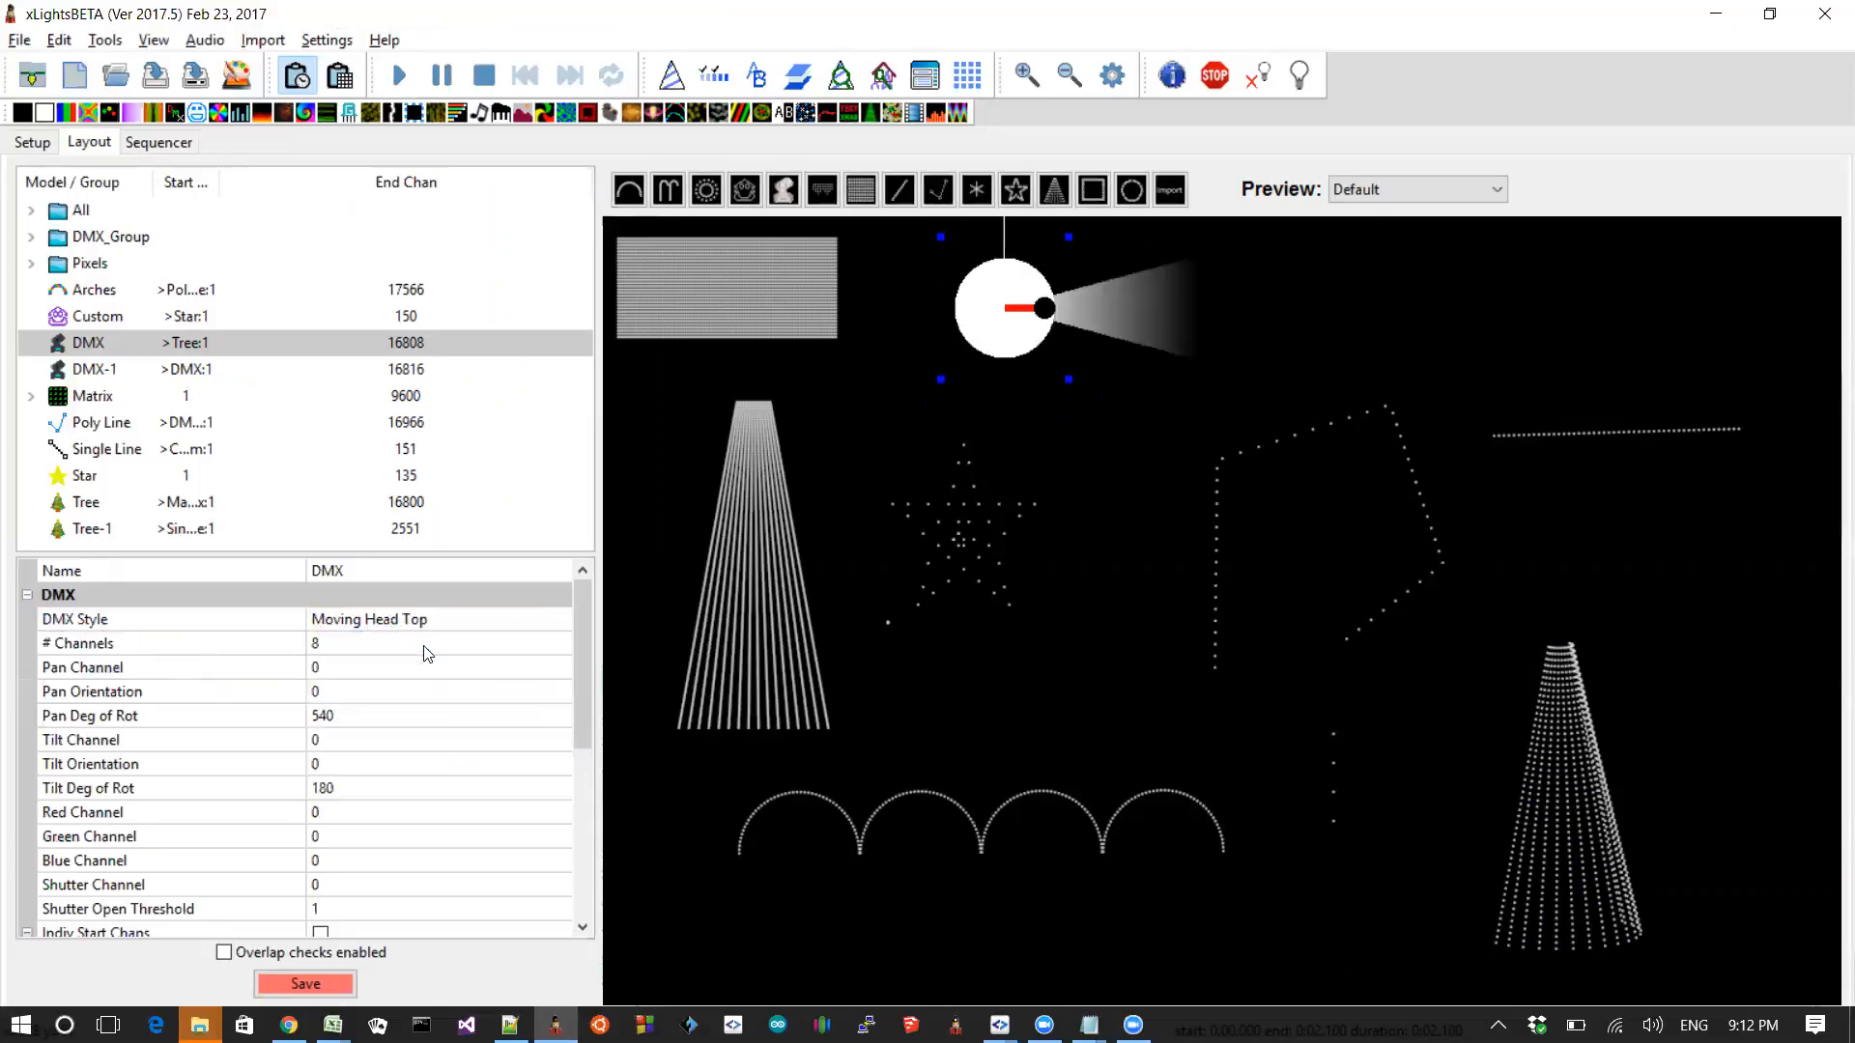
pyautogui.click(420, 624)
pyautogui.click(415, 622)
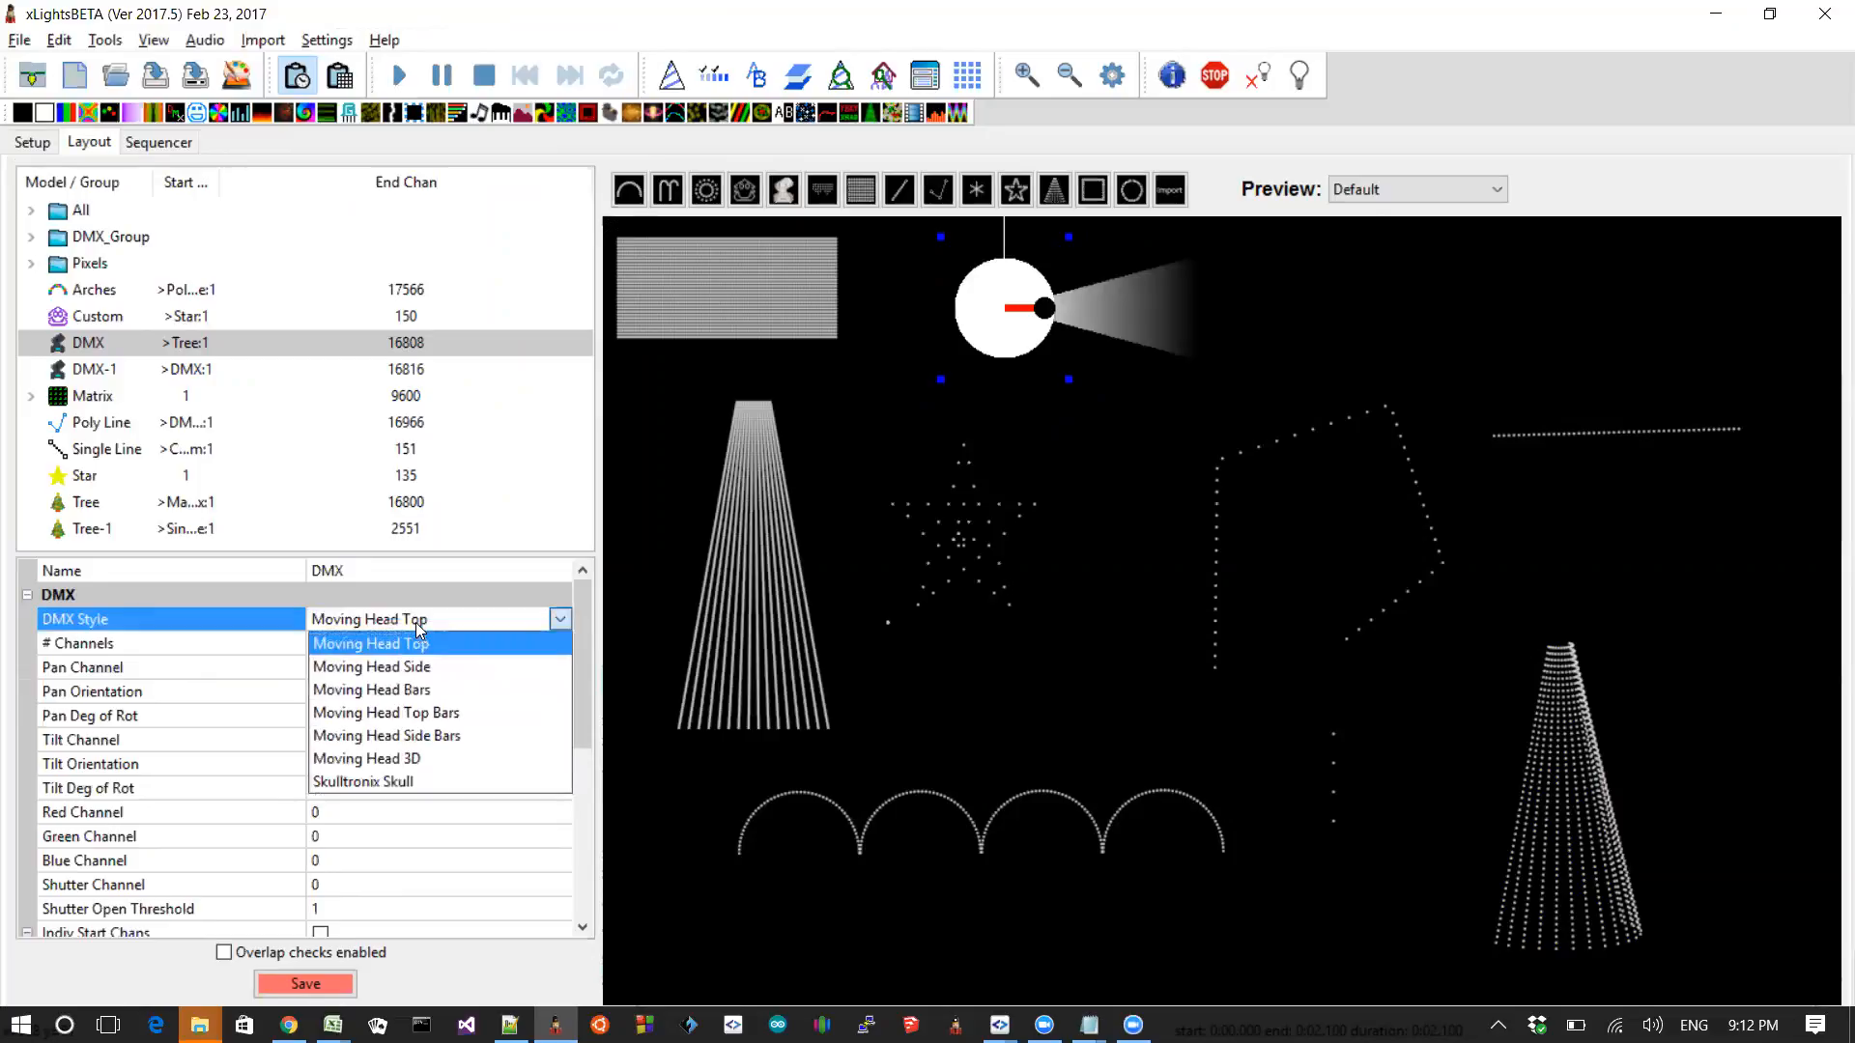
pyautogui.click(411, 659)
pyautogui.click(422, 621)
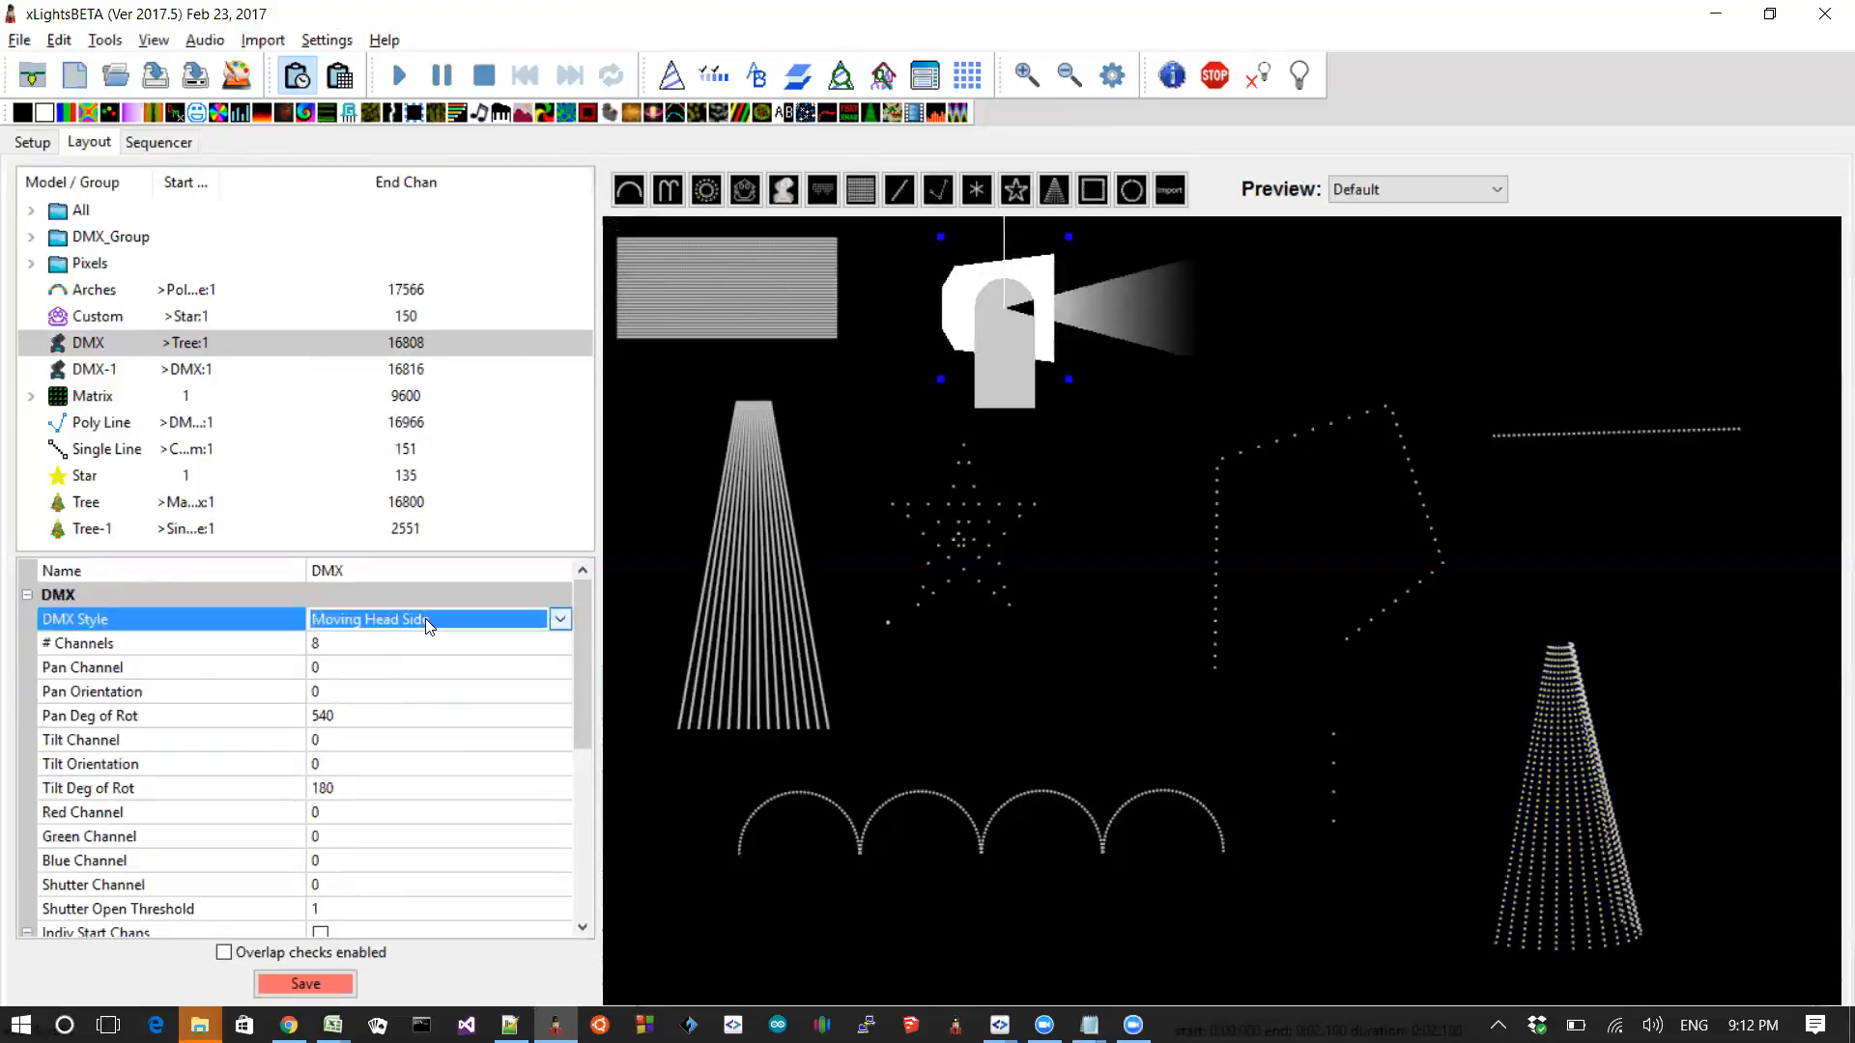
pyautogui.click(410, 619)
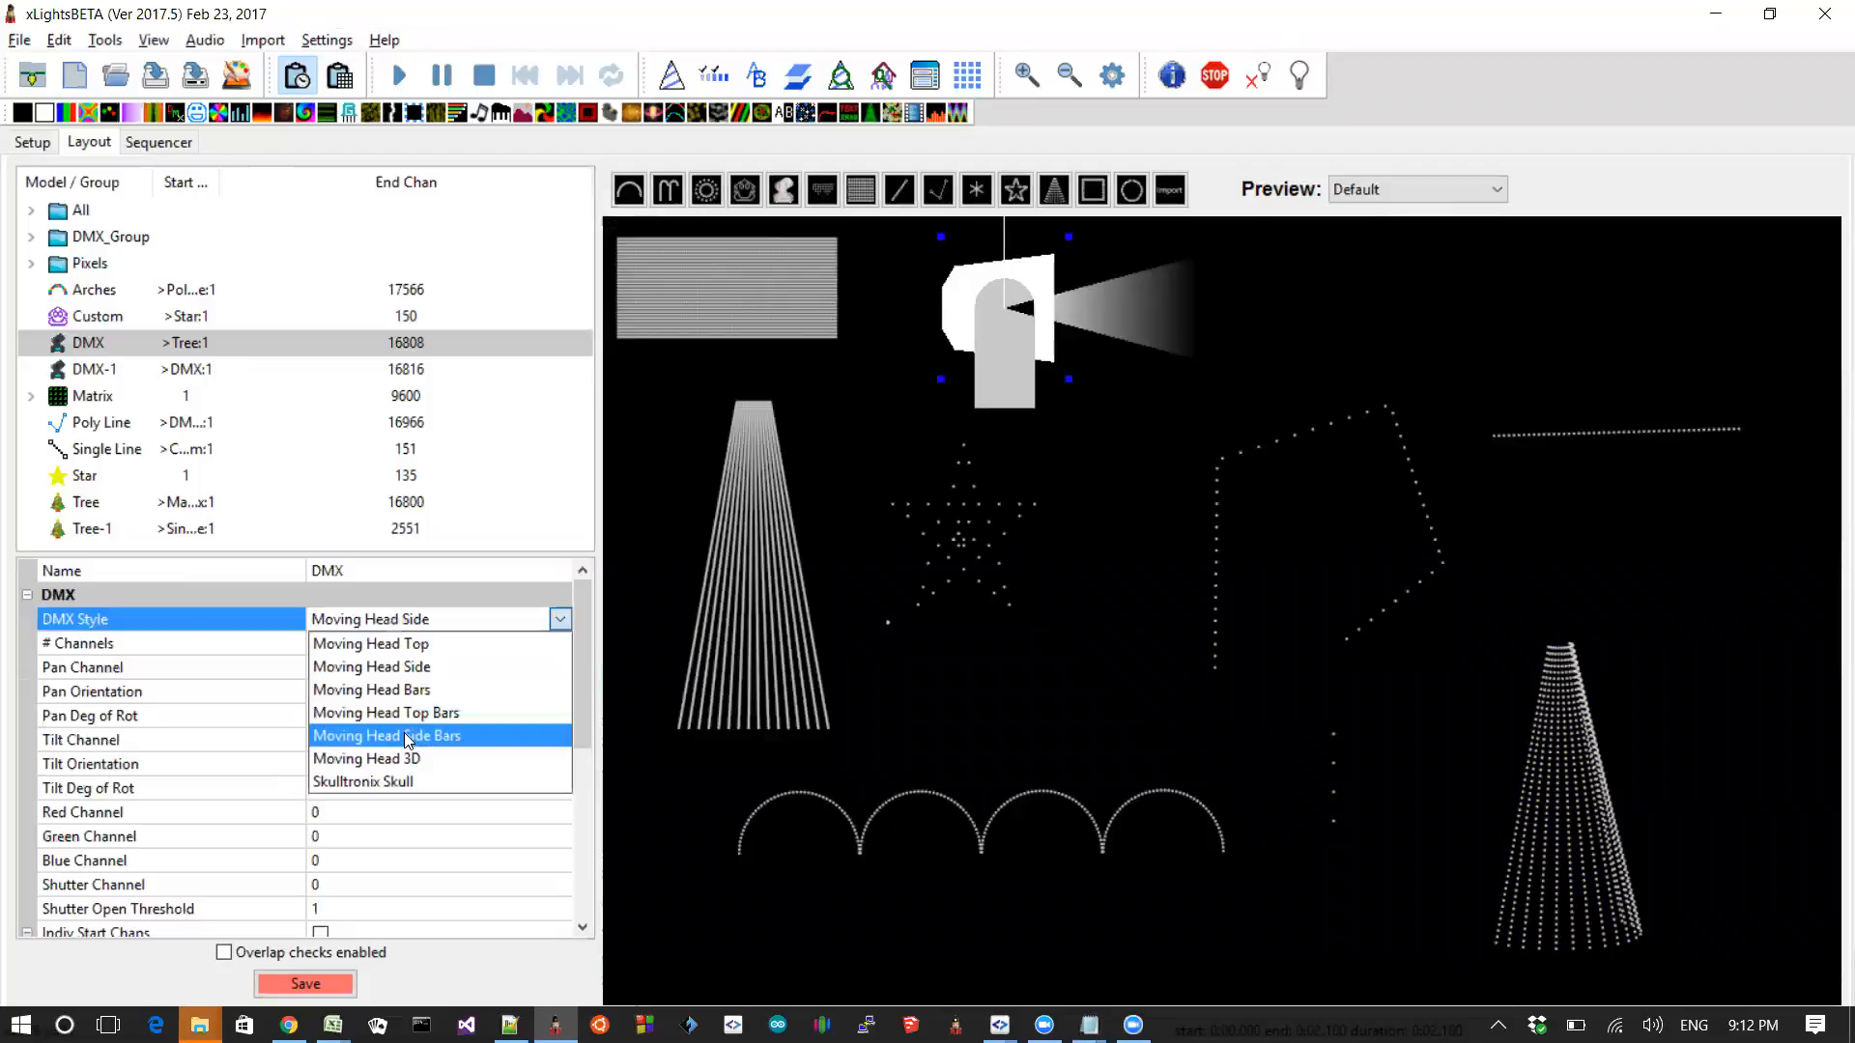
pyautogui.click(400, 758)
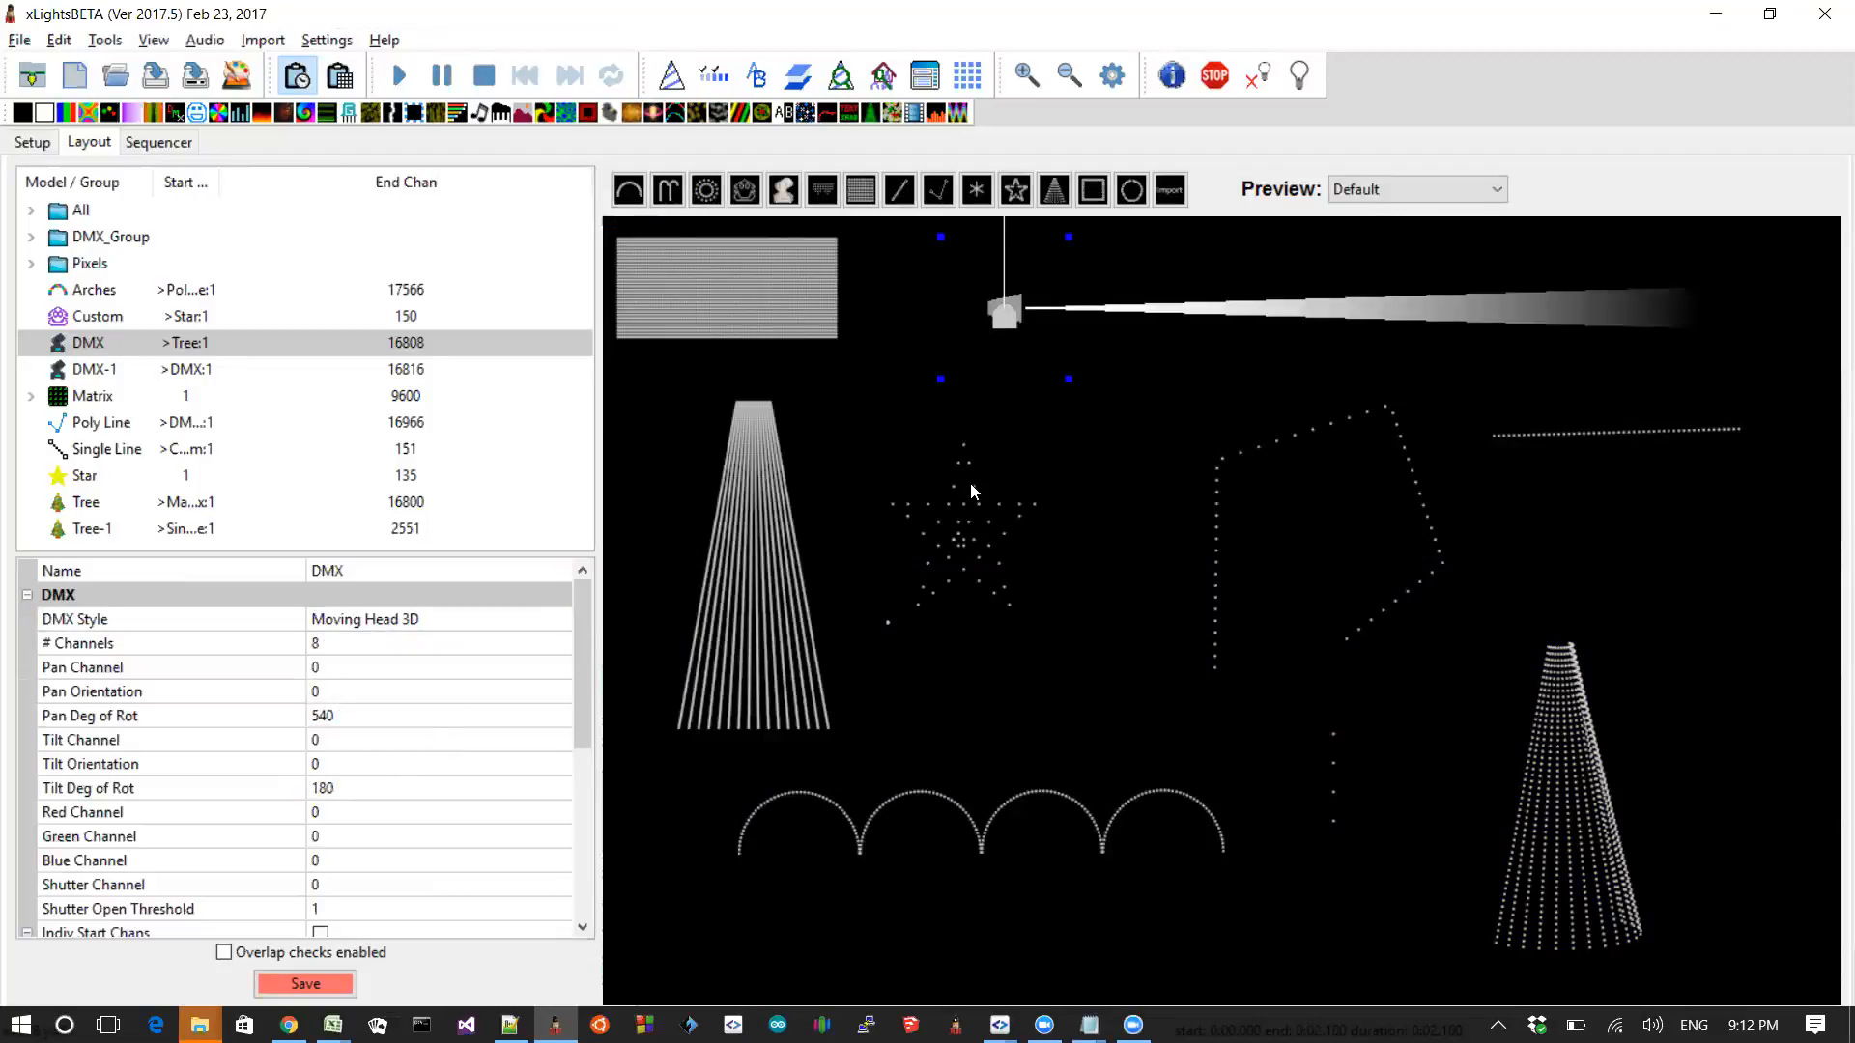
# Set the Skulltronix Skull model DMX-1 to 18 channels and its Pan Deg of Rot to 40
pyautogui.click(1012, 473)
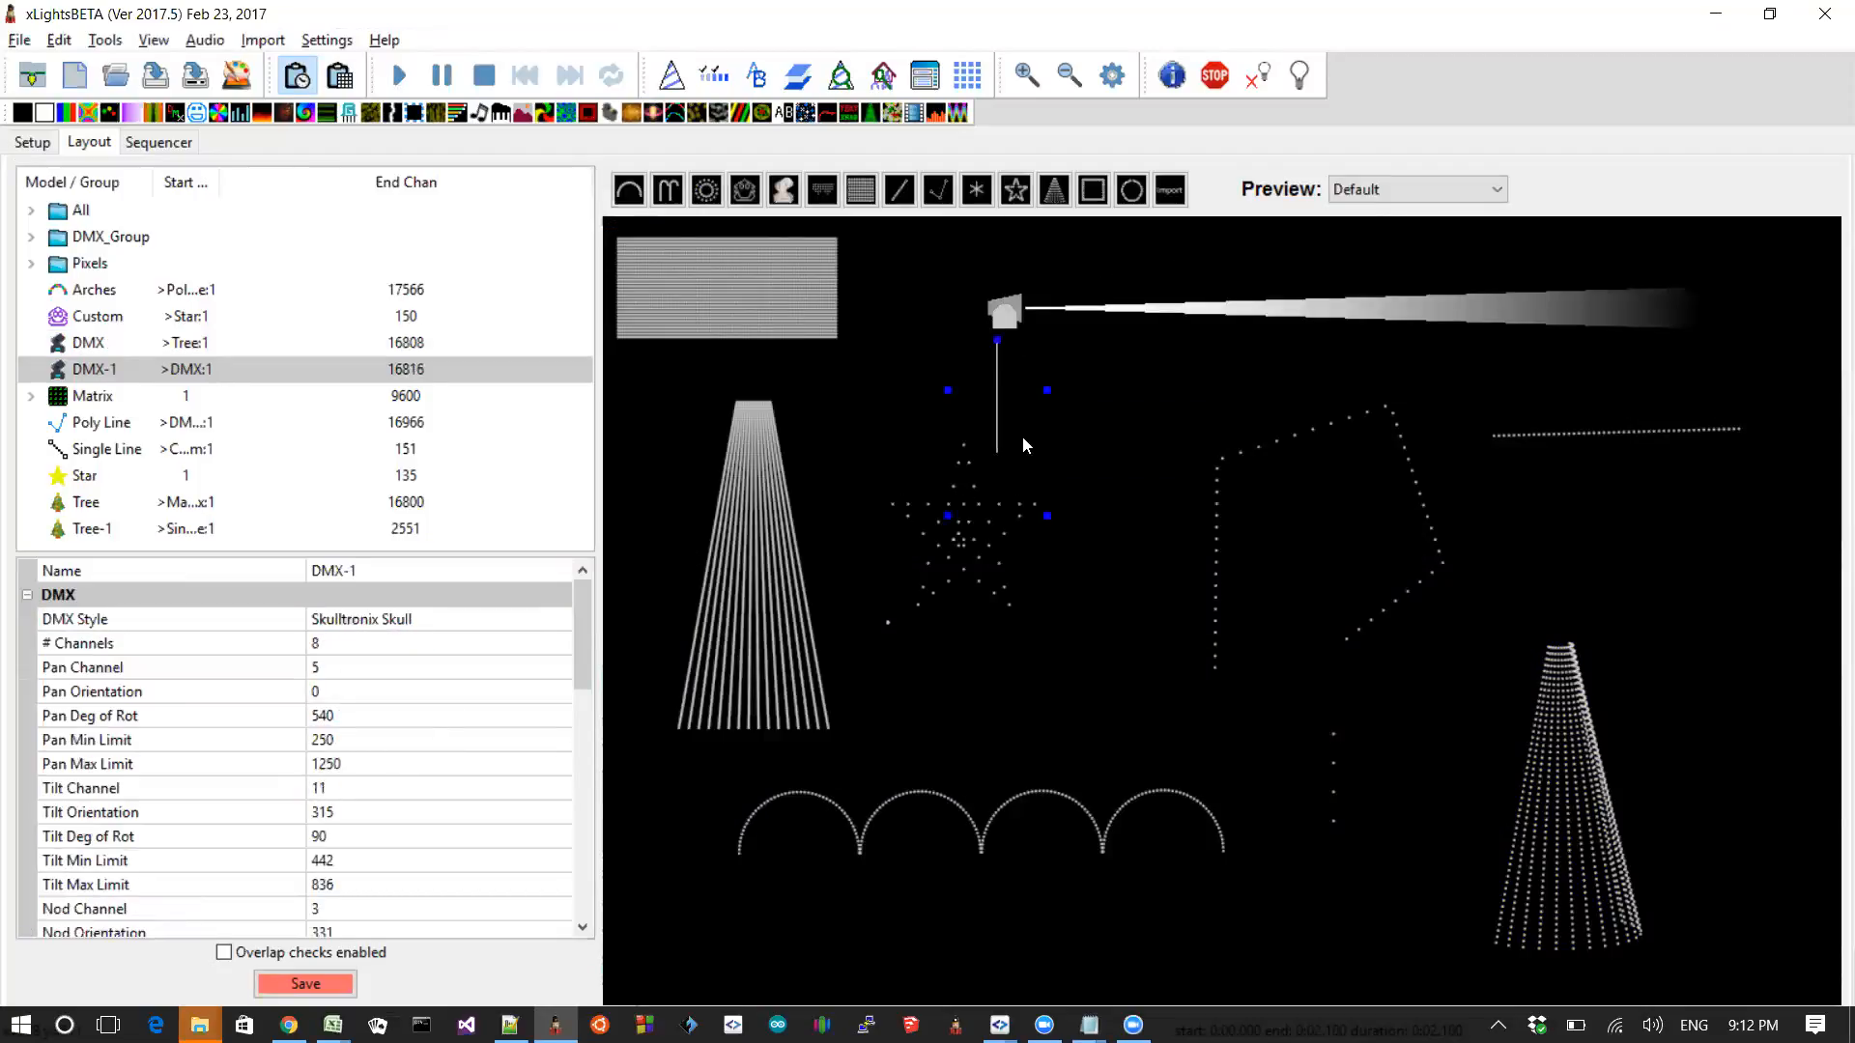
pyautogui.click(361, 645)
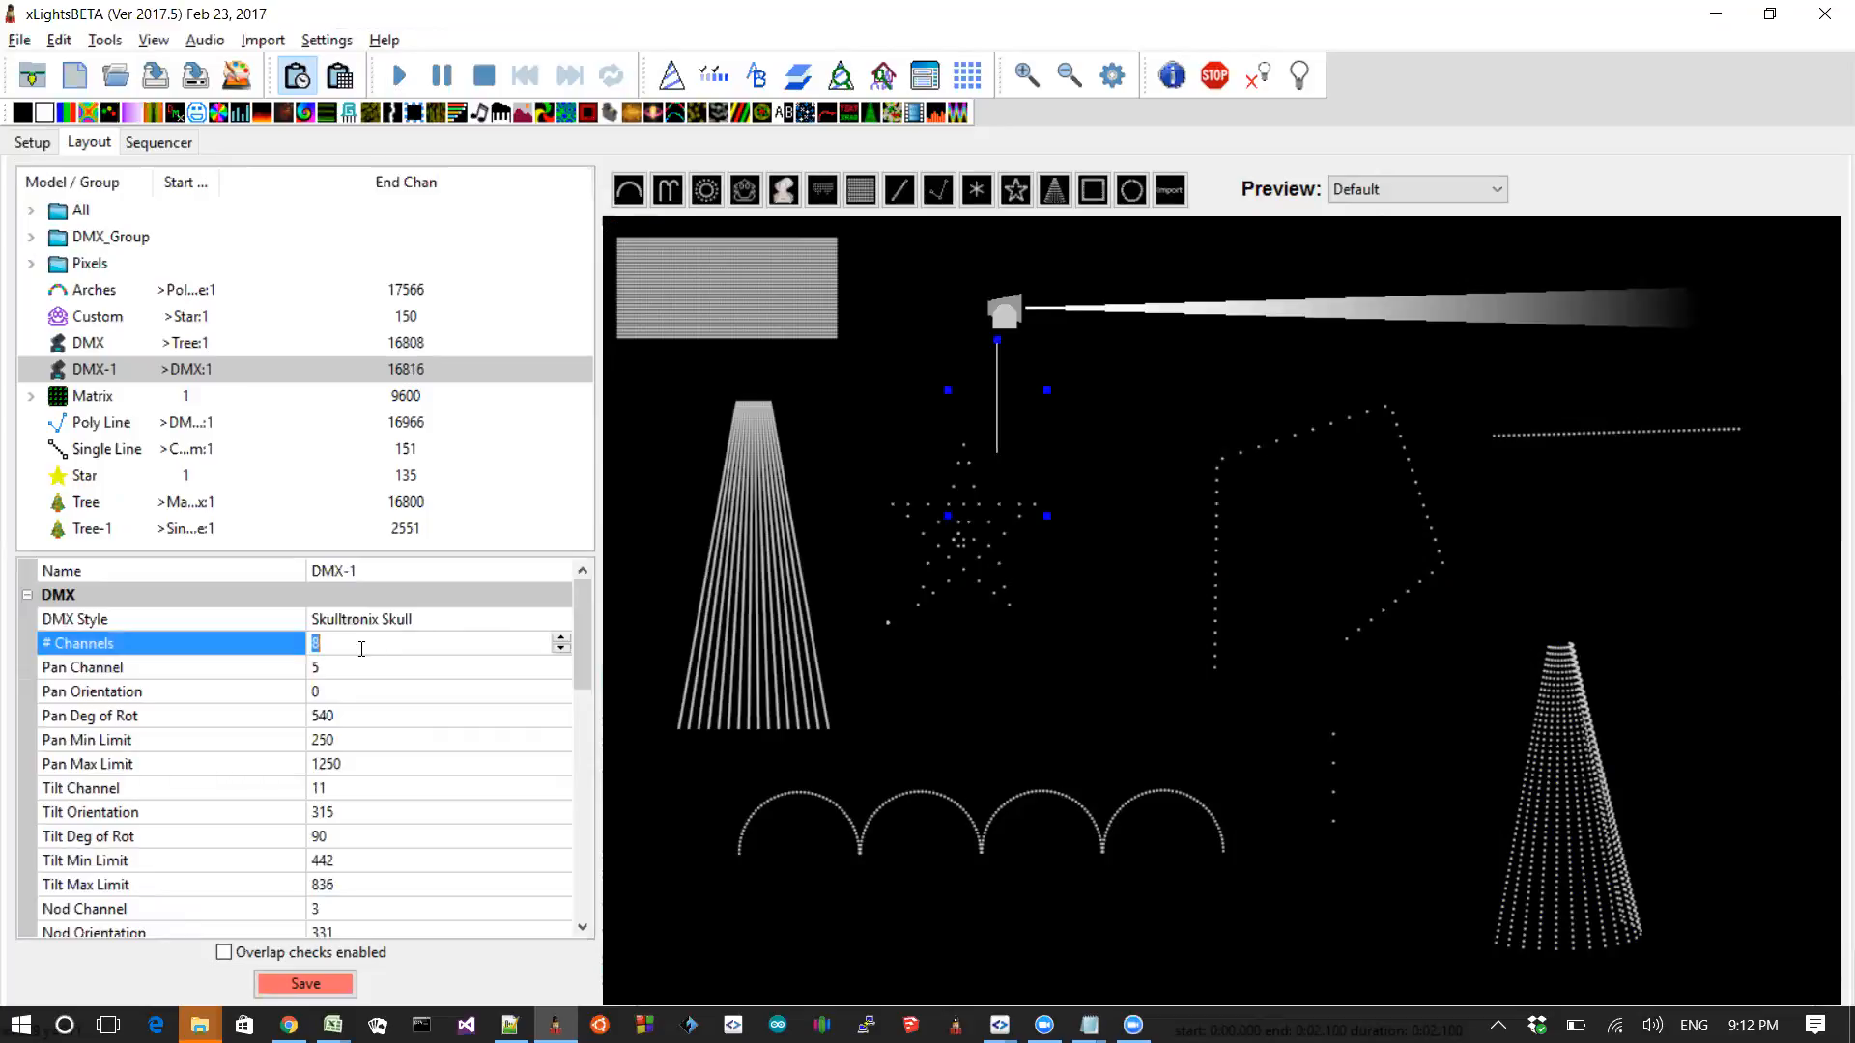
pyautogui.write('18')
pyautogui.press('Tab')
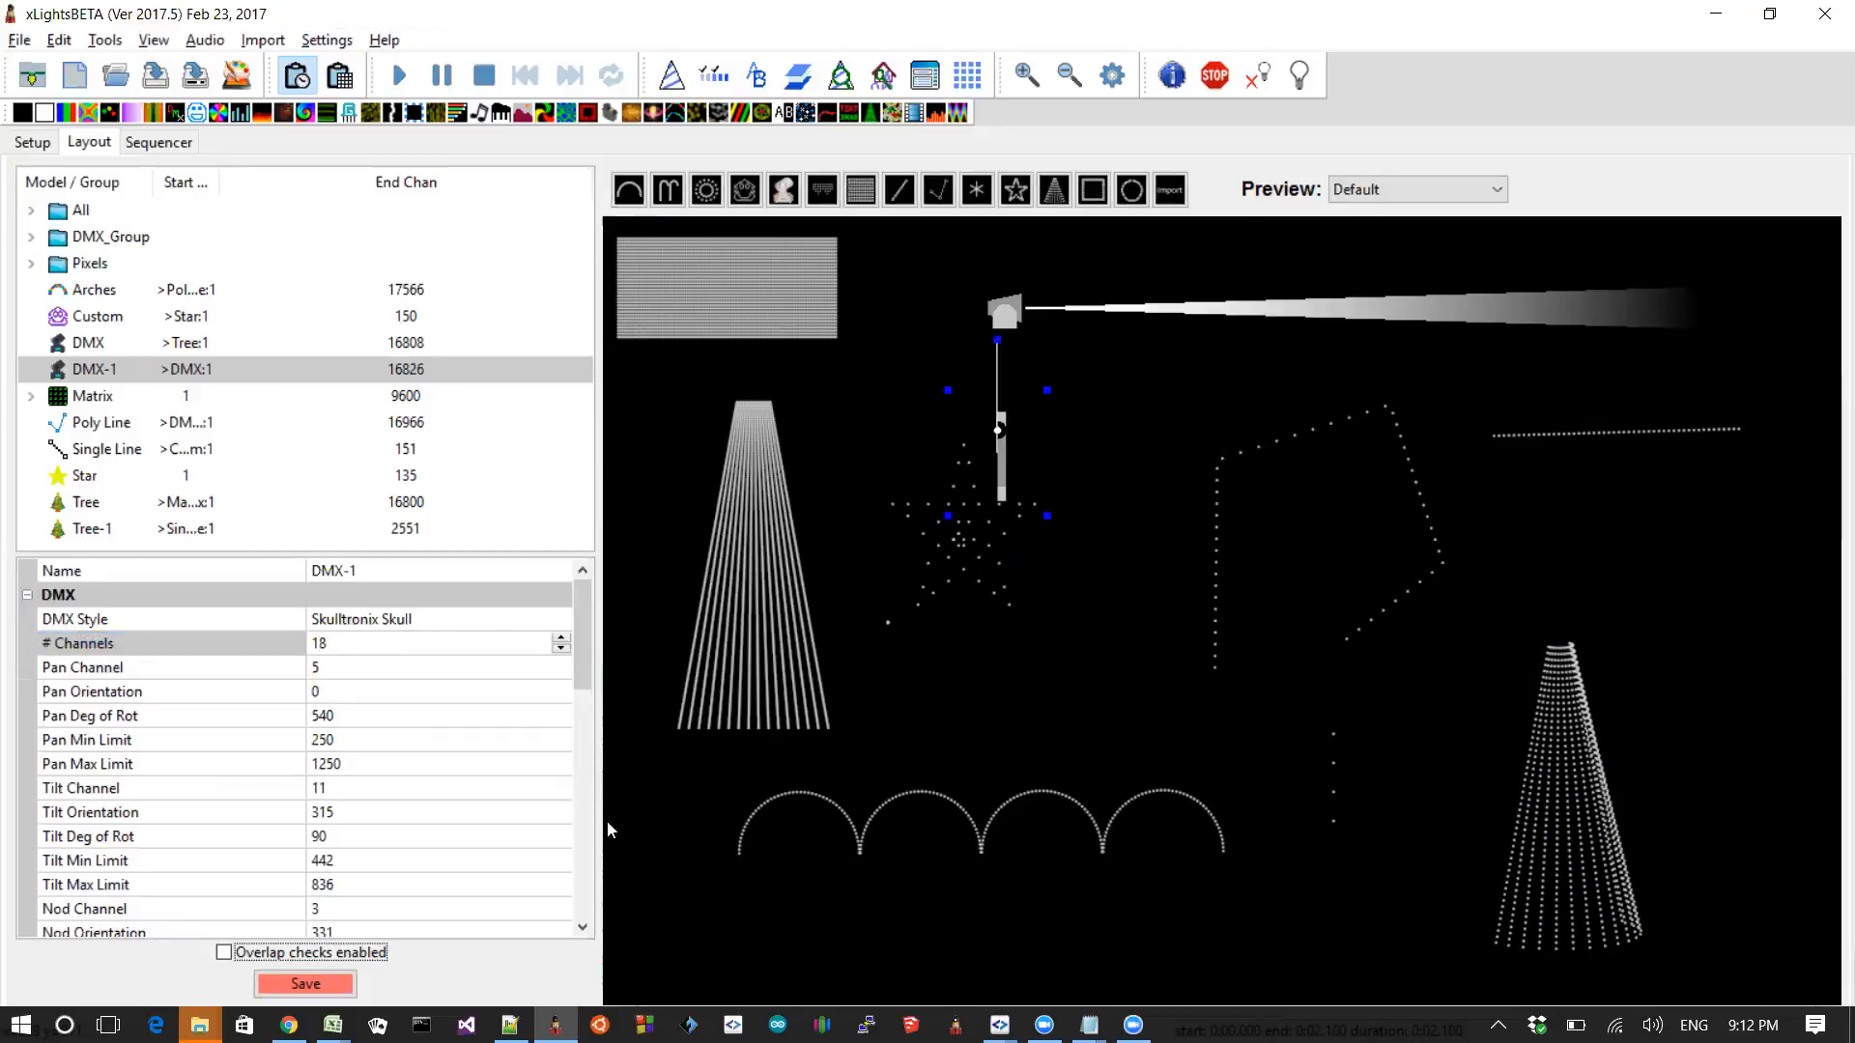
pyautogui.click(404, 715)
pyautogui.write('40')
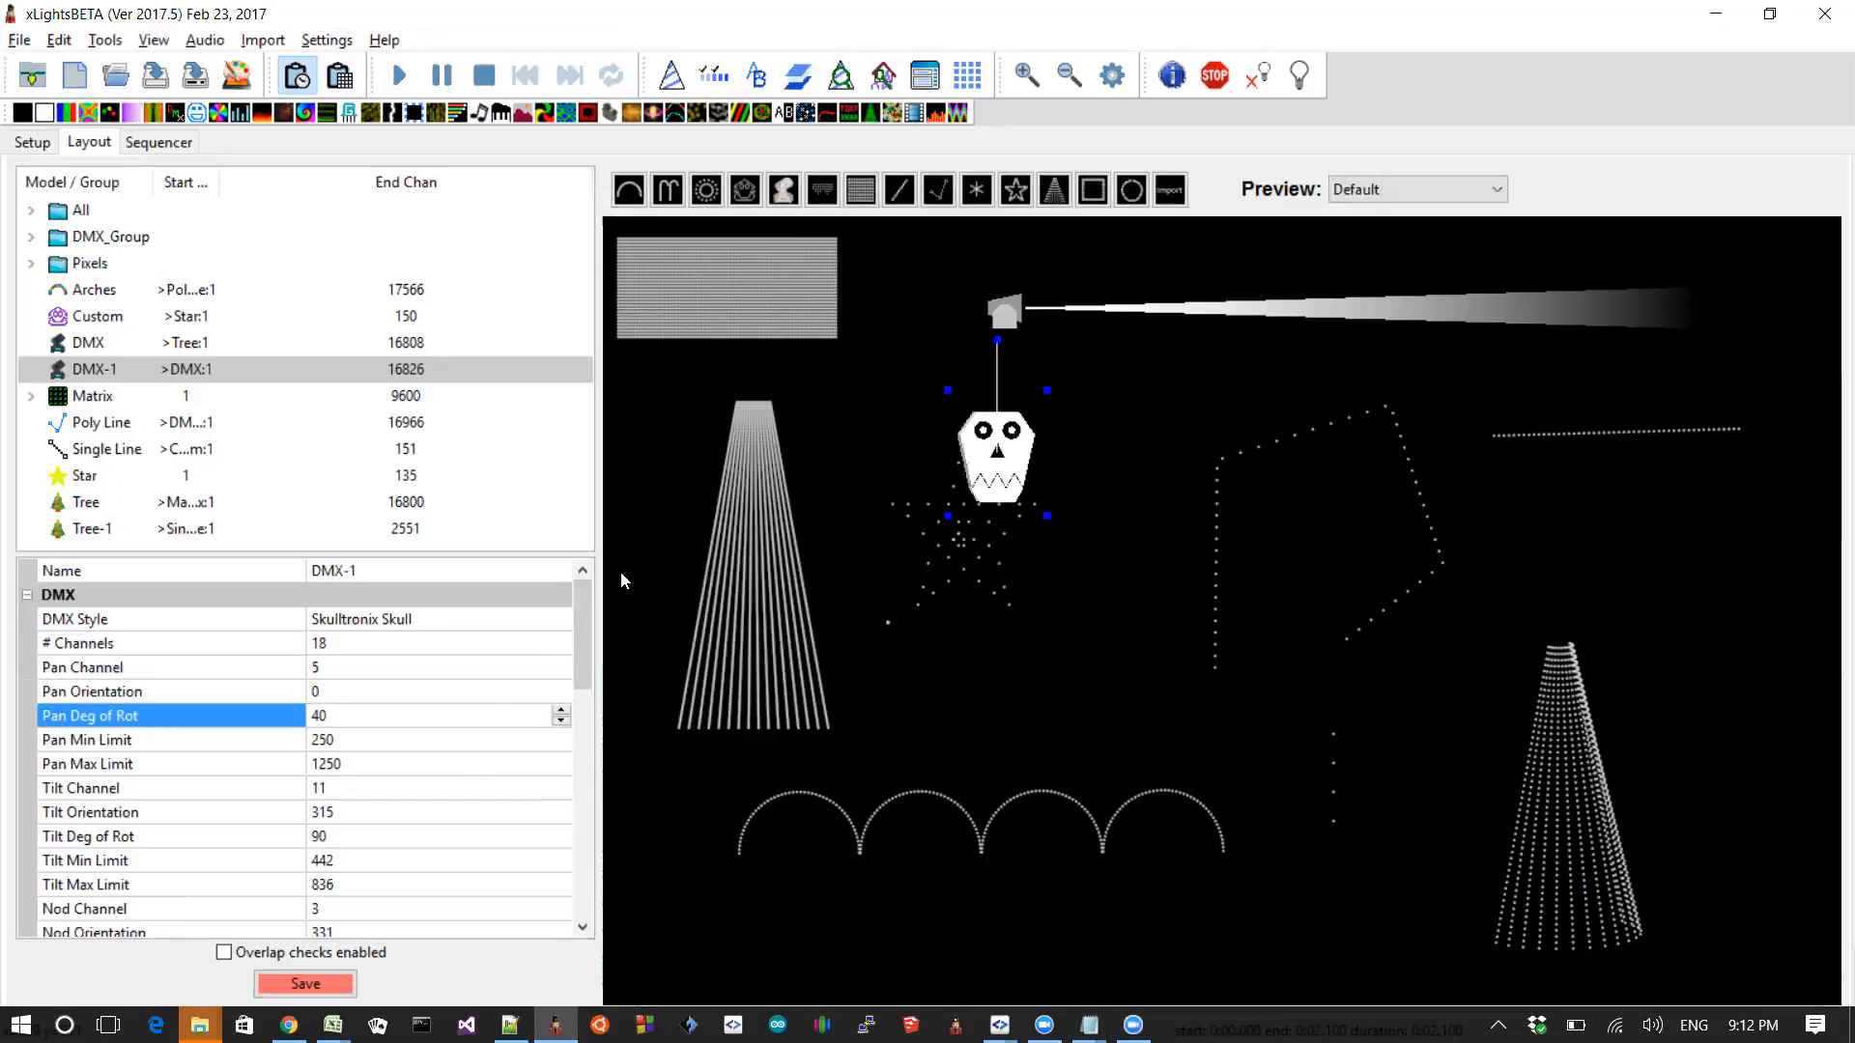
# Move the star down and away from the skull, and shift the skull up to just below the moving head
pyautogui.moveTo(1010, 460); pyautogui.dragTo(1078, 554)
pyautogui.moveTo(1000, 456); pyautogui.dragTo(974, 430)
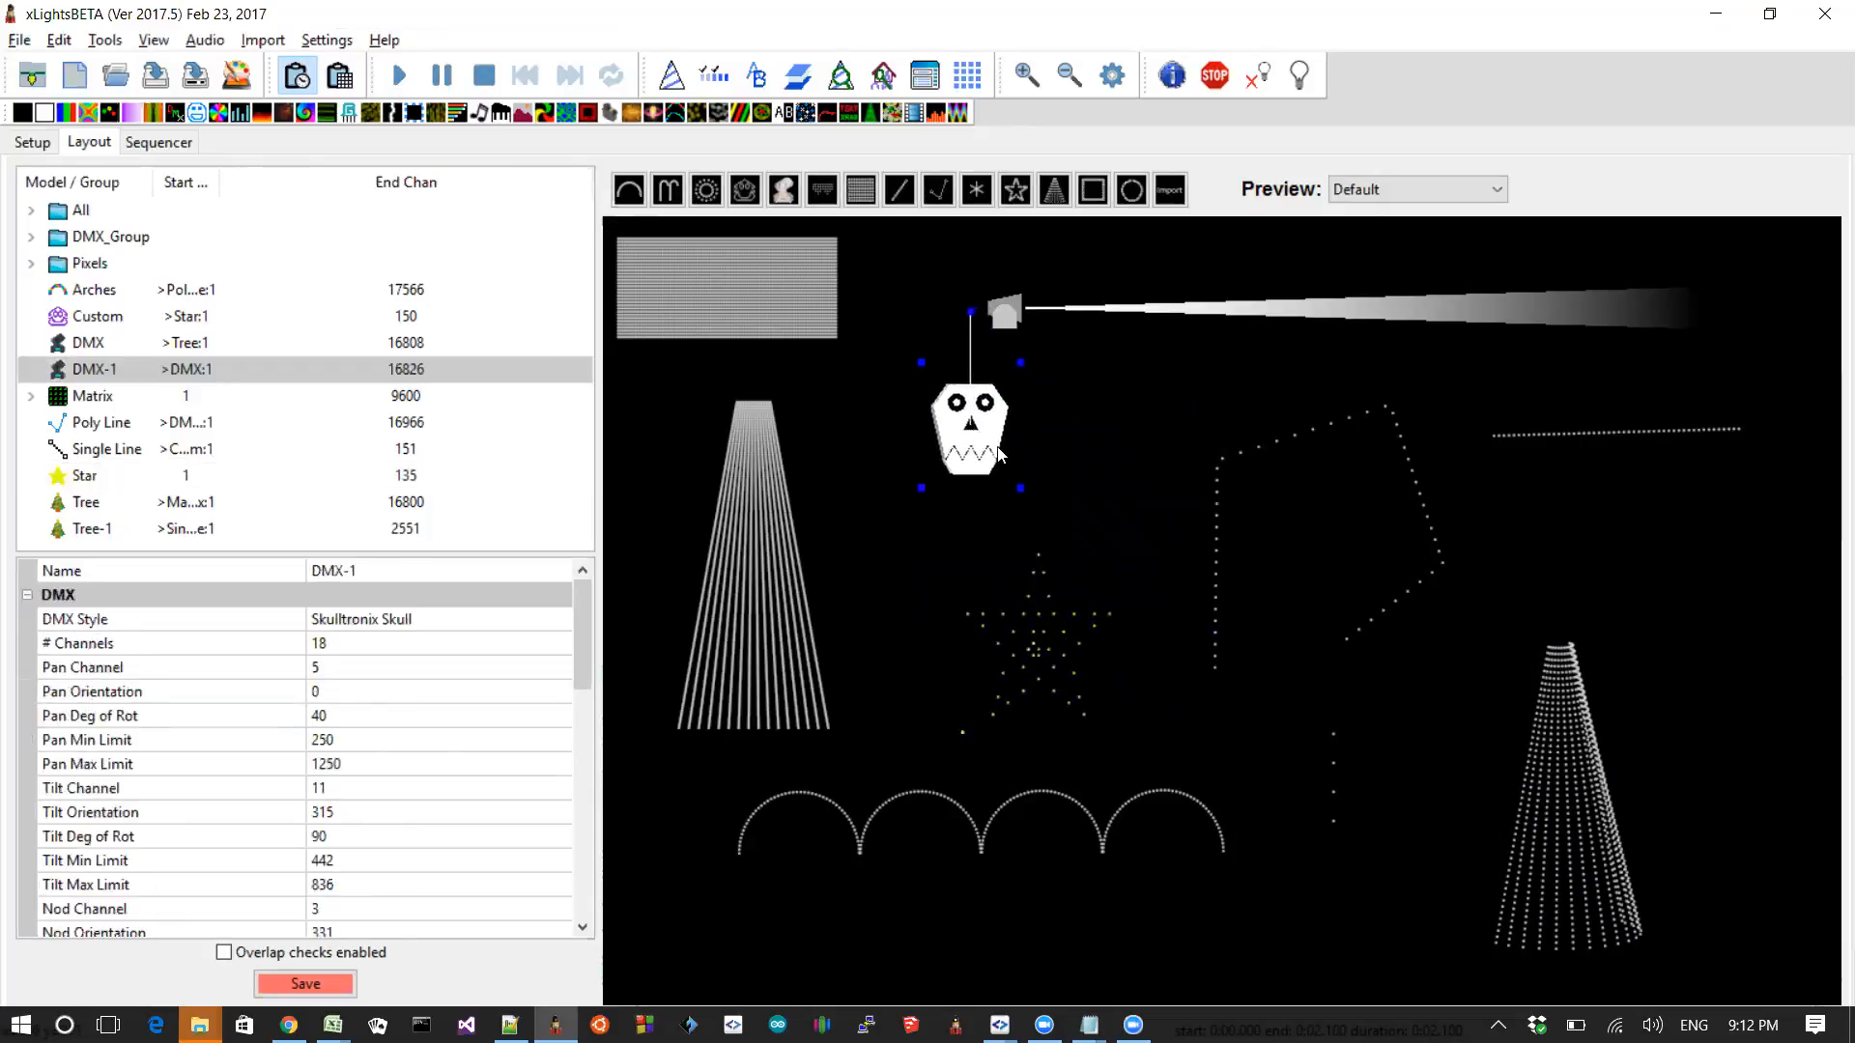
# Point out the skull's # Channels and Pan Deg of Rot properties, and deselect the model
pyautogui.click(340, 647)
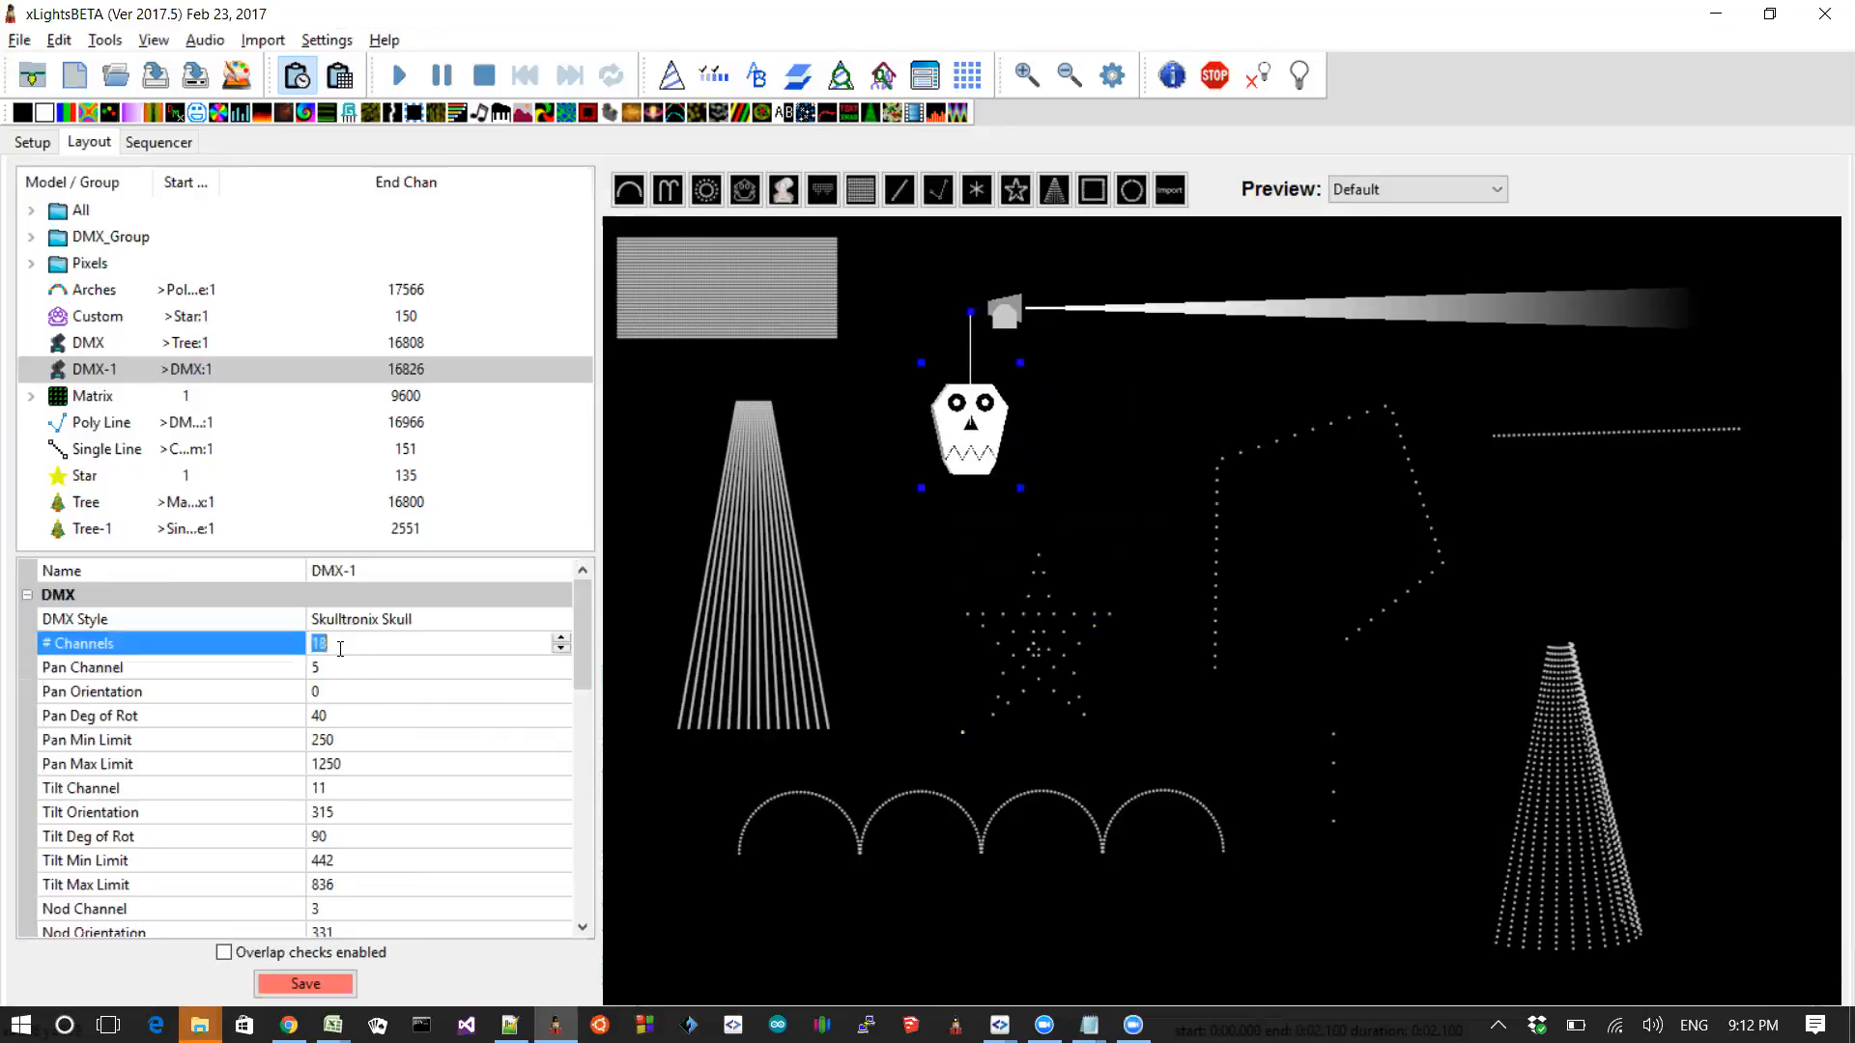
pyautogui.click(354, 719)
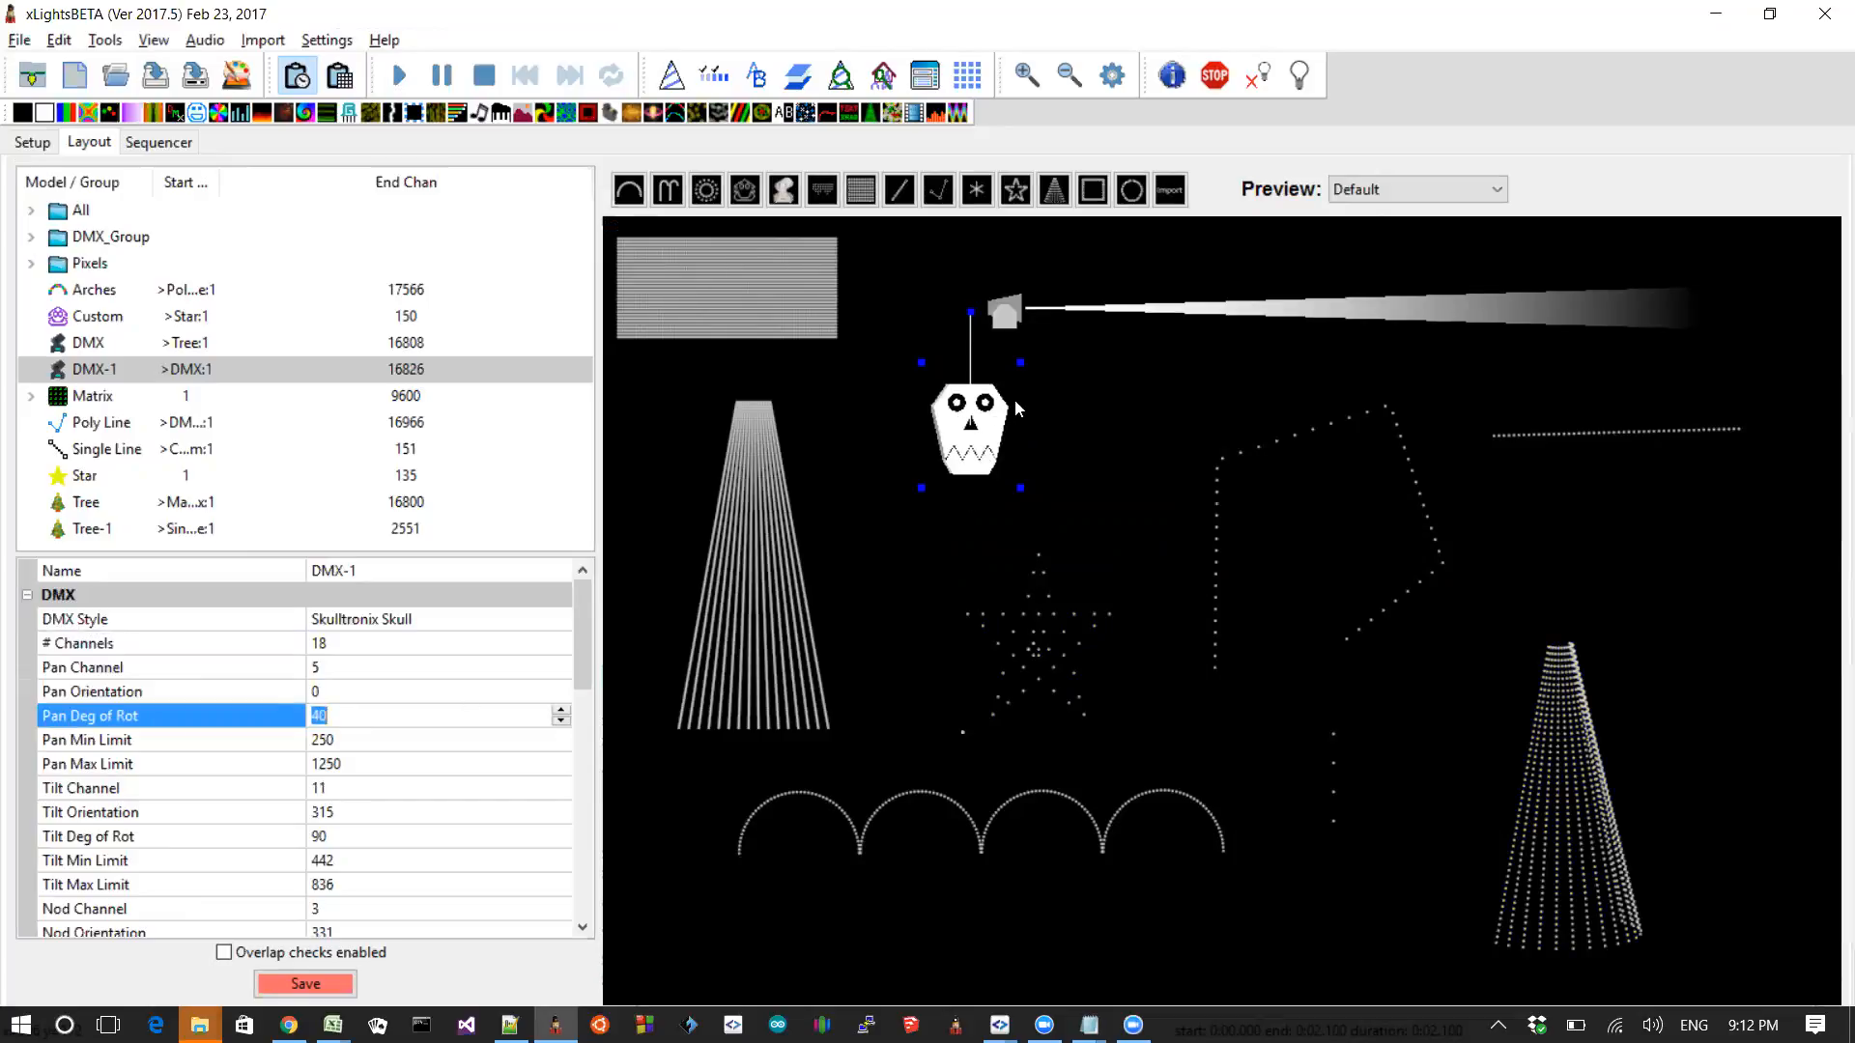
pyautogui.click(1047, 435)
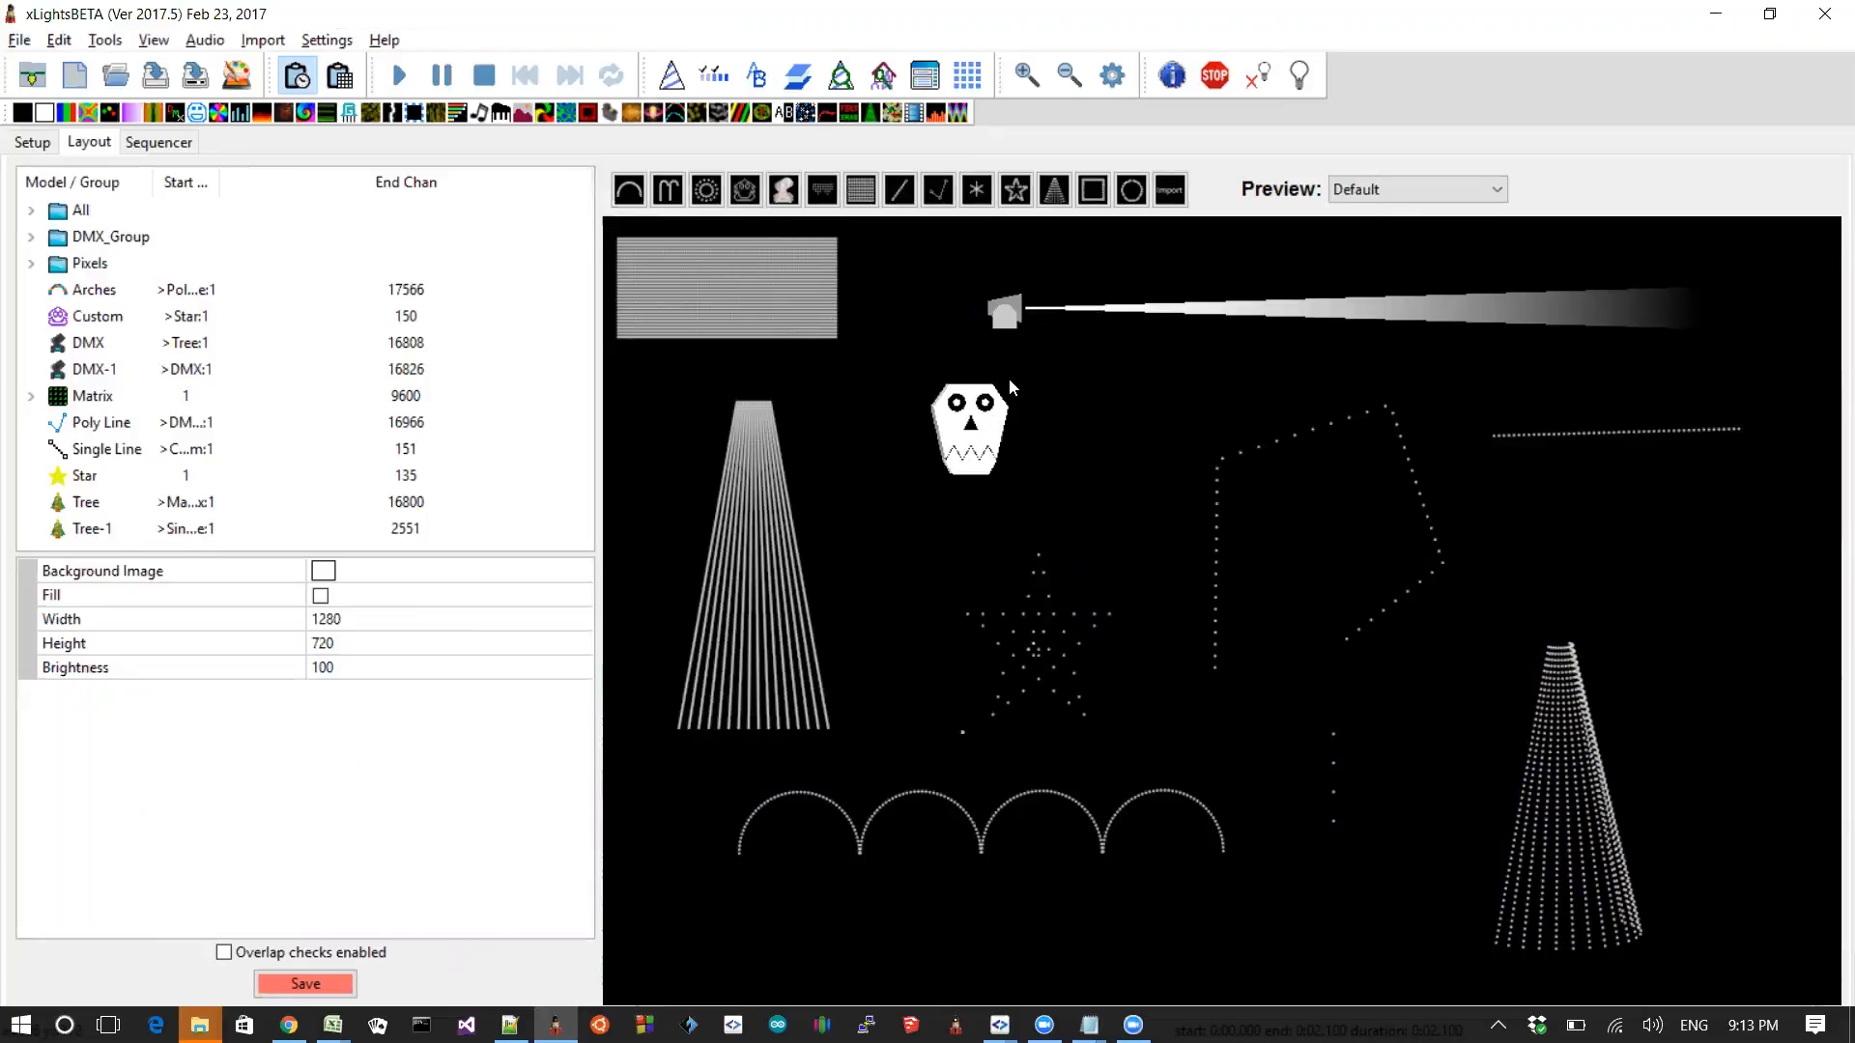
# Create a new Animation sequence
pyautogui.click(77, 80)
pyautogui.click(930, 588)
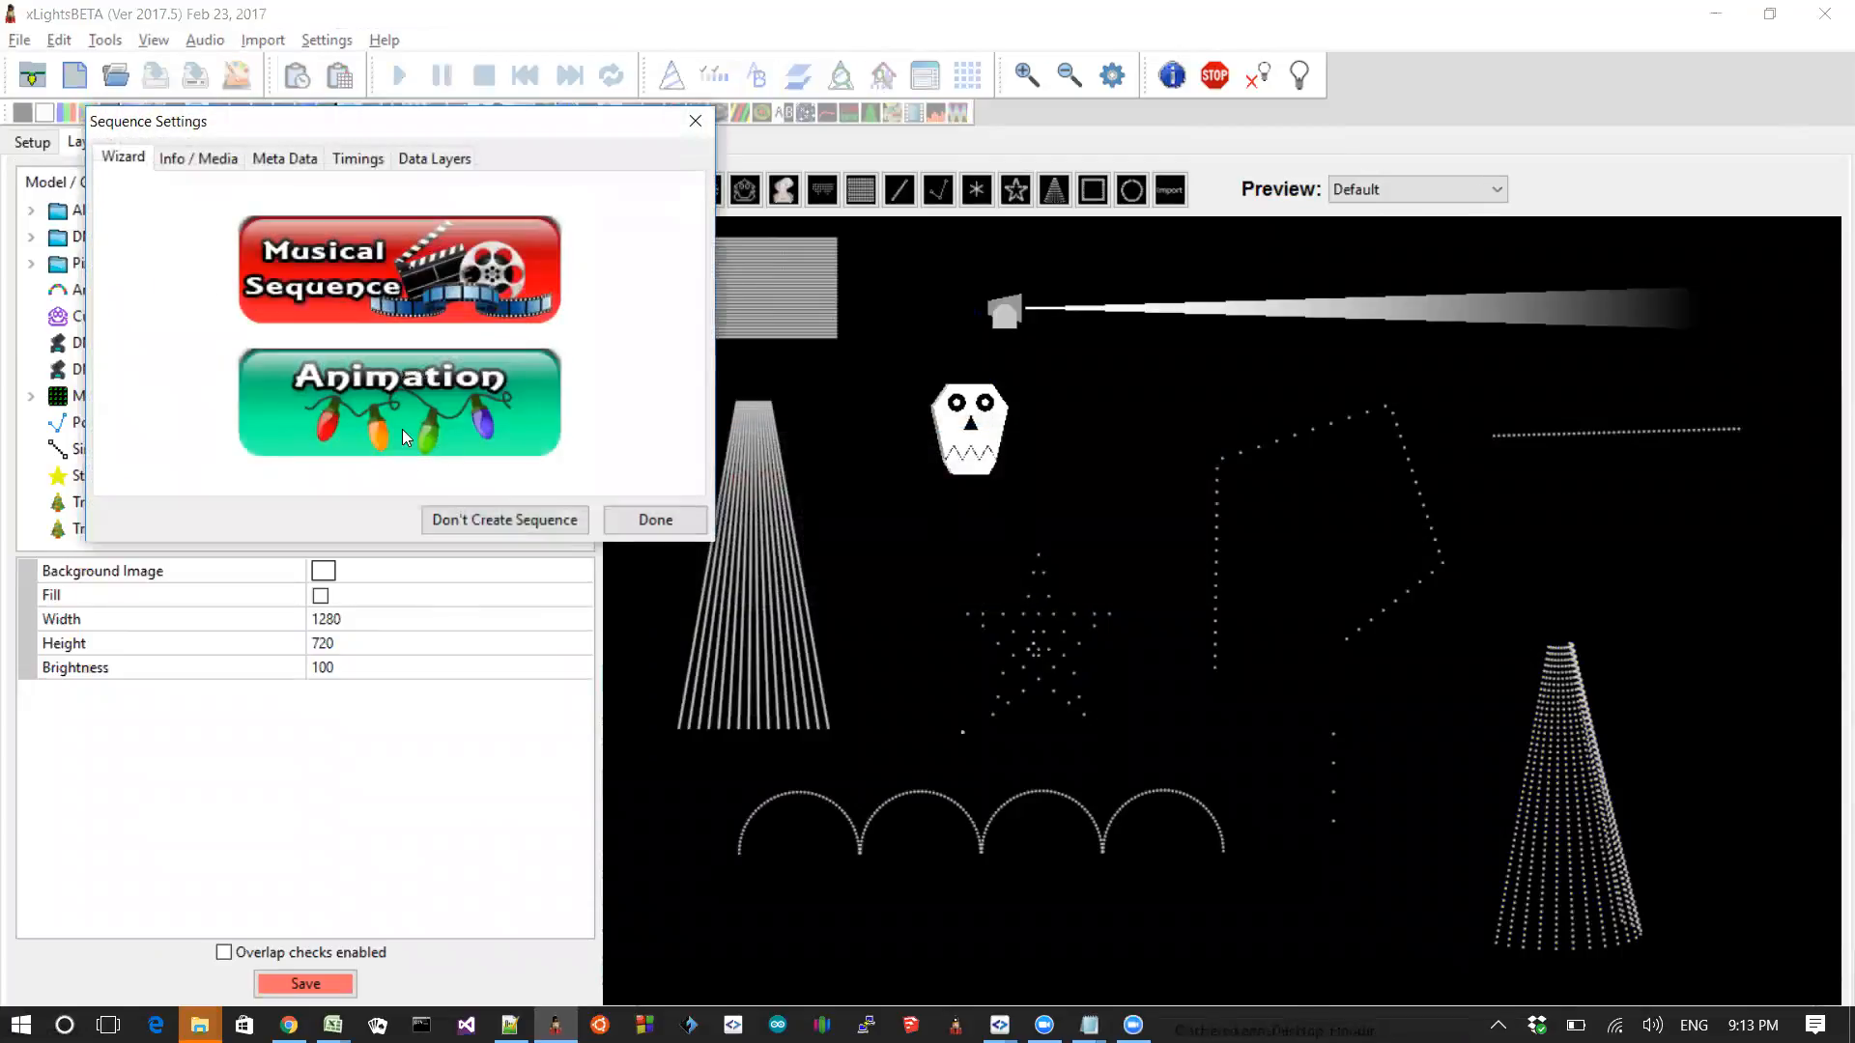
pyautogui.click(398, 433)
pyautogui.click(651, 572)
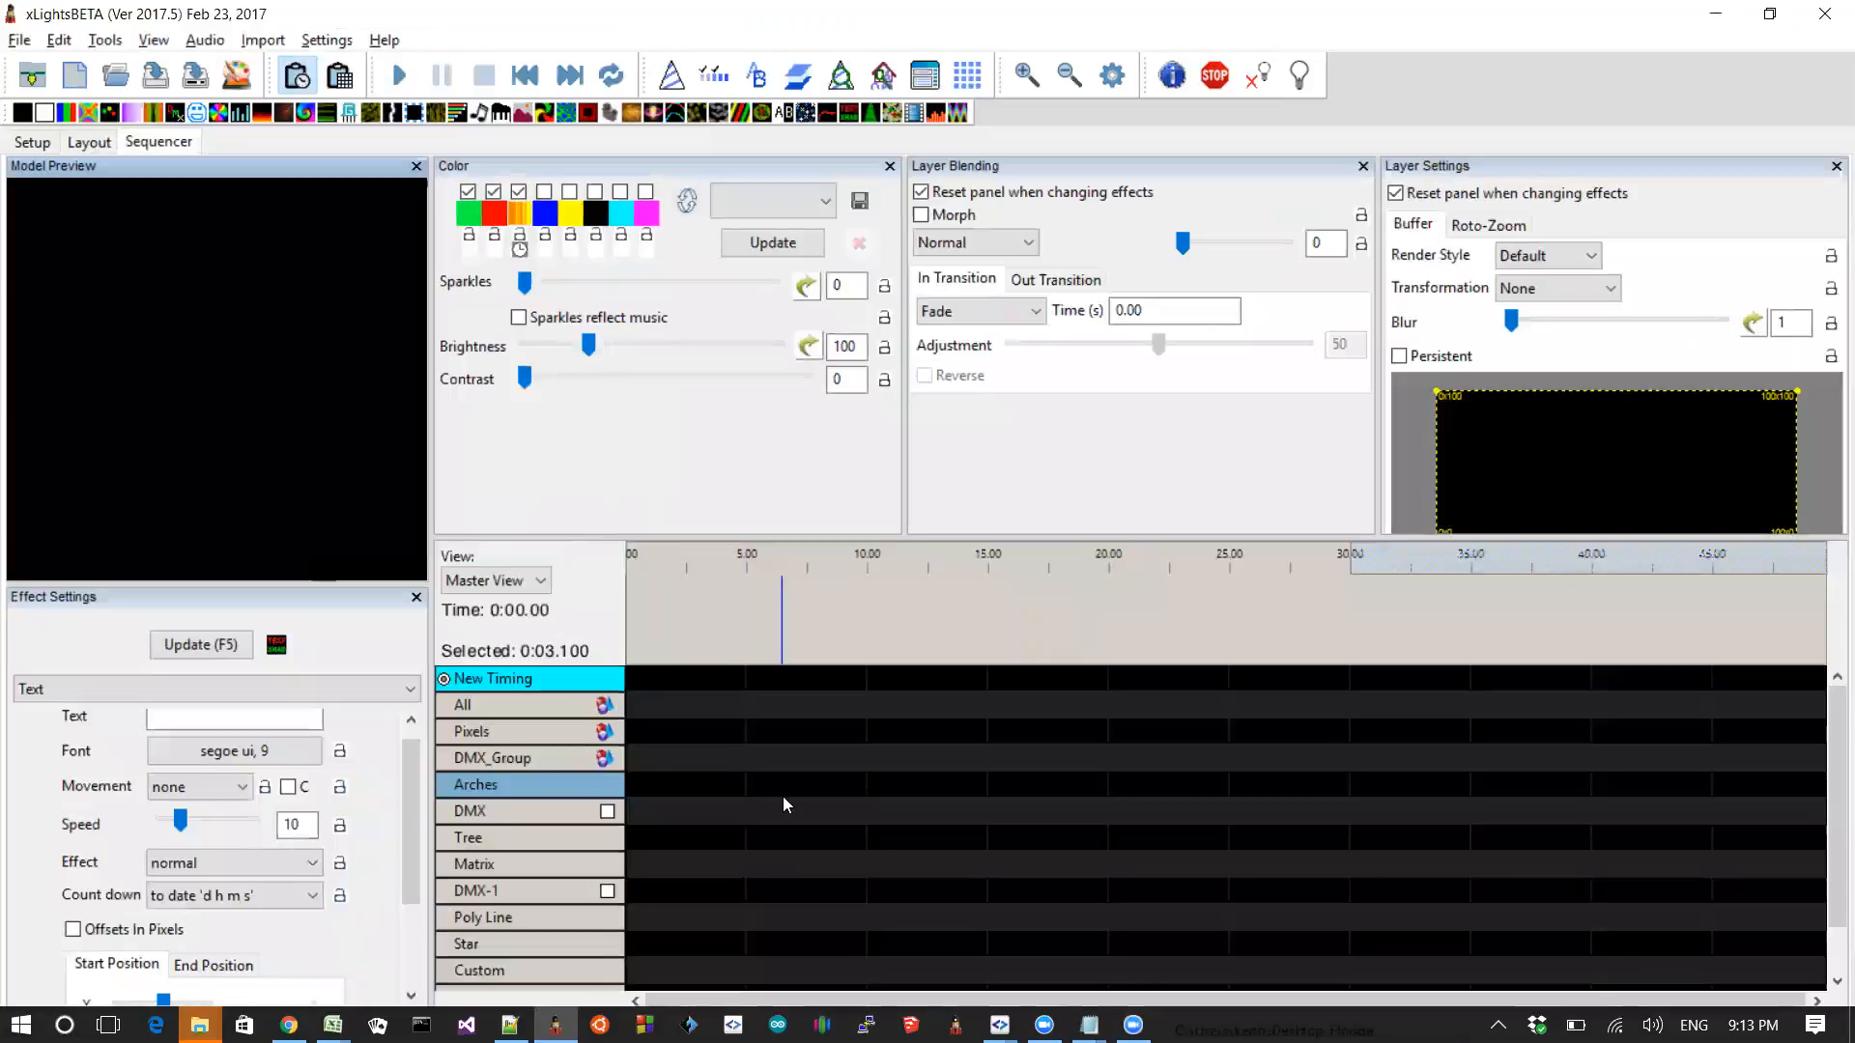
# Add a DMX effect to the DMX model's row and stretch it from about 4 to 11 seconds
pyautogui.rightClick(783, 796)
pyautogui.click(704, 806)
pyautogui.moveTo(175, 120); pyautogui.dragTo(744, 817)
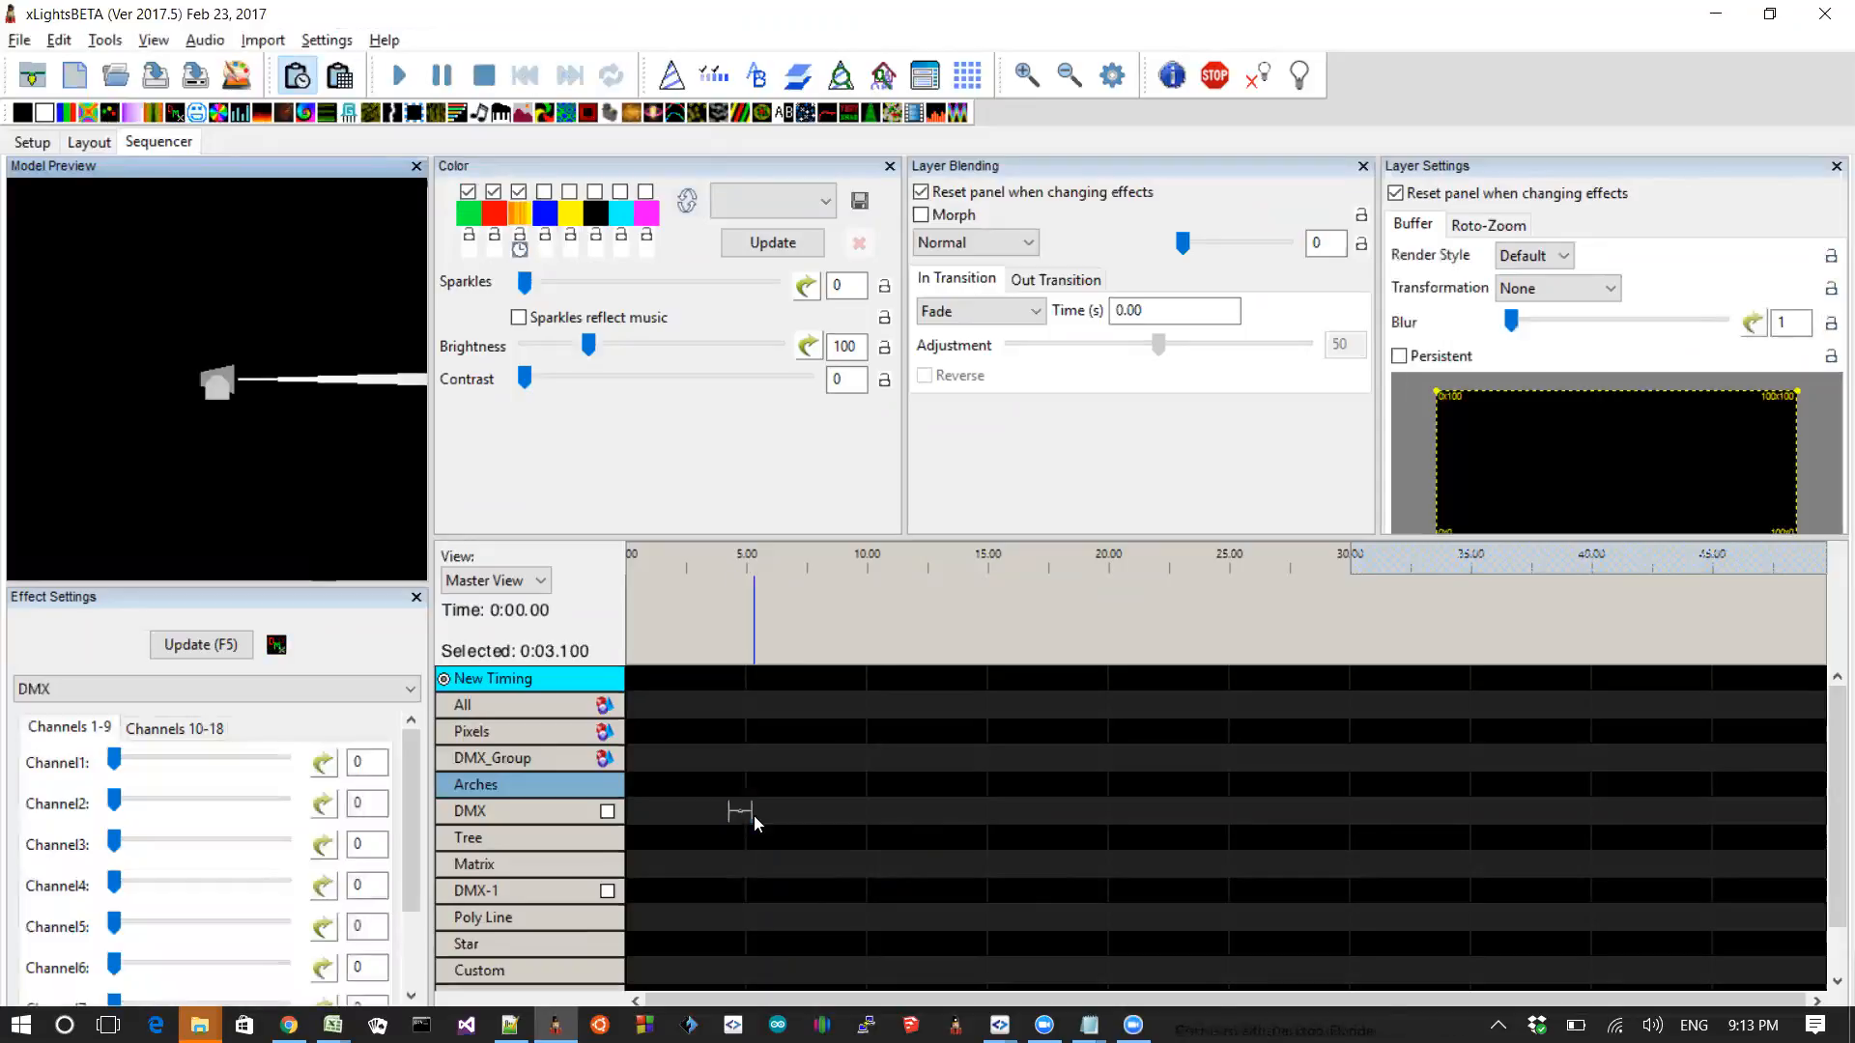
pyautogui.click(862, 814)
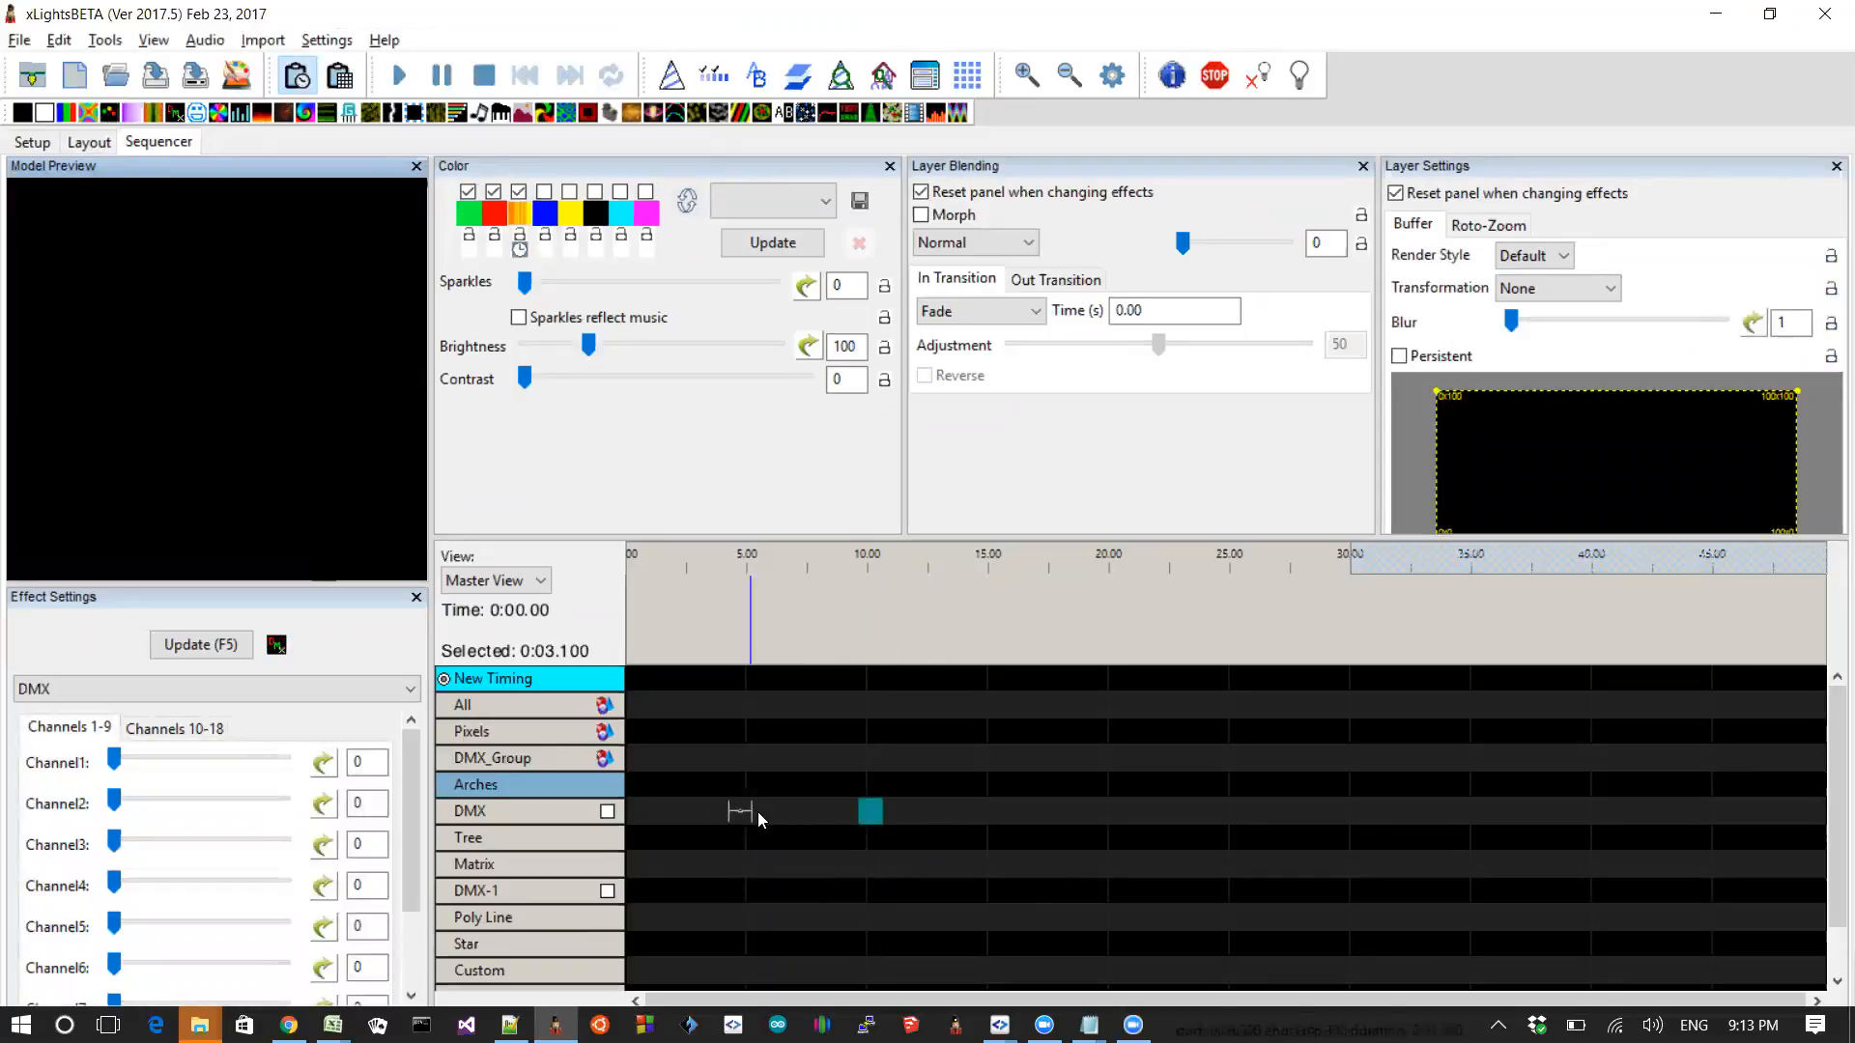
pyautogui.moveTo(757, 812); pyautogui.dragTo(890, 811)
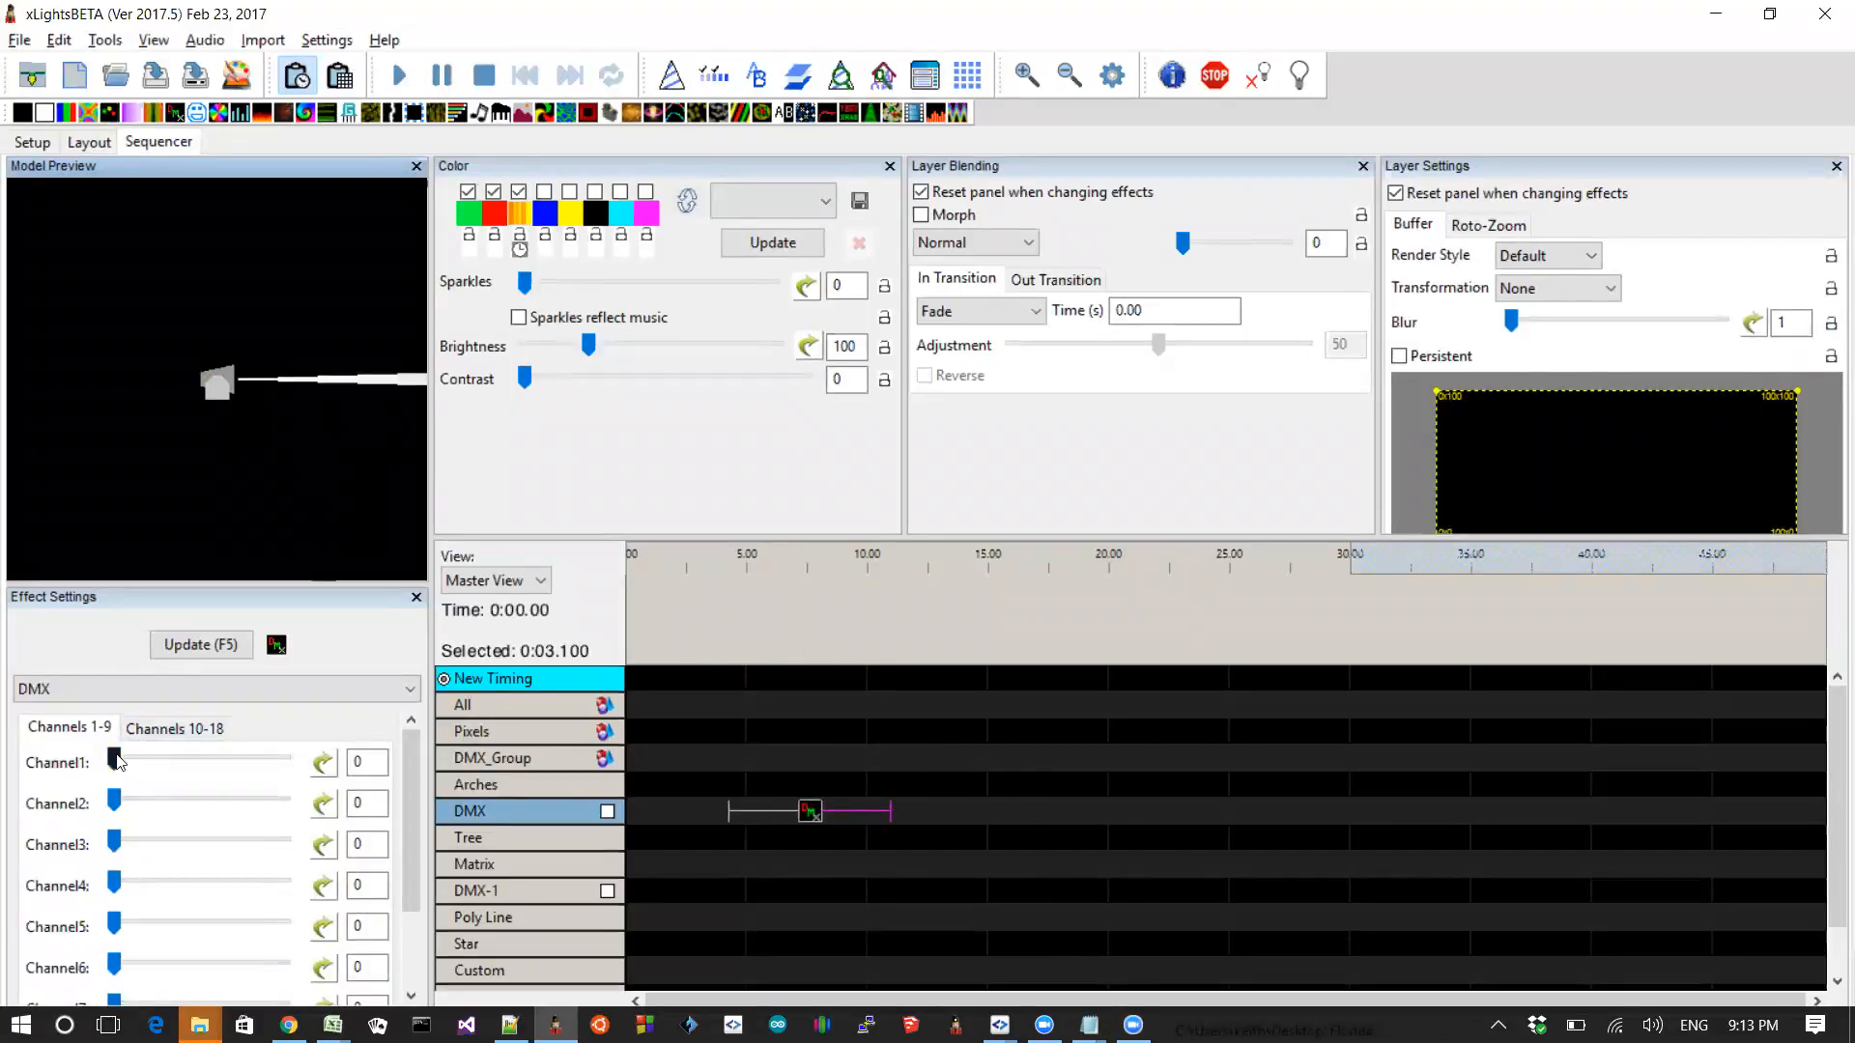
# Try out the first channel sliders of the DMX effect on the moving head
pyautogui.moveTo(115, 762); pyautogui.dragTo(114, 842)
pyautogui.click(148, 802)
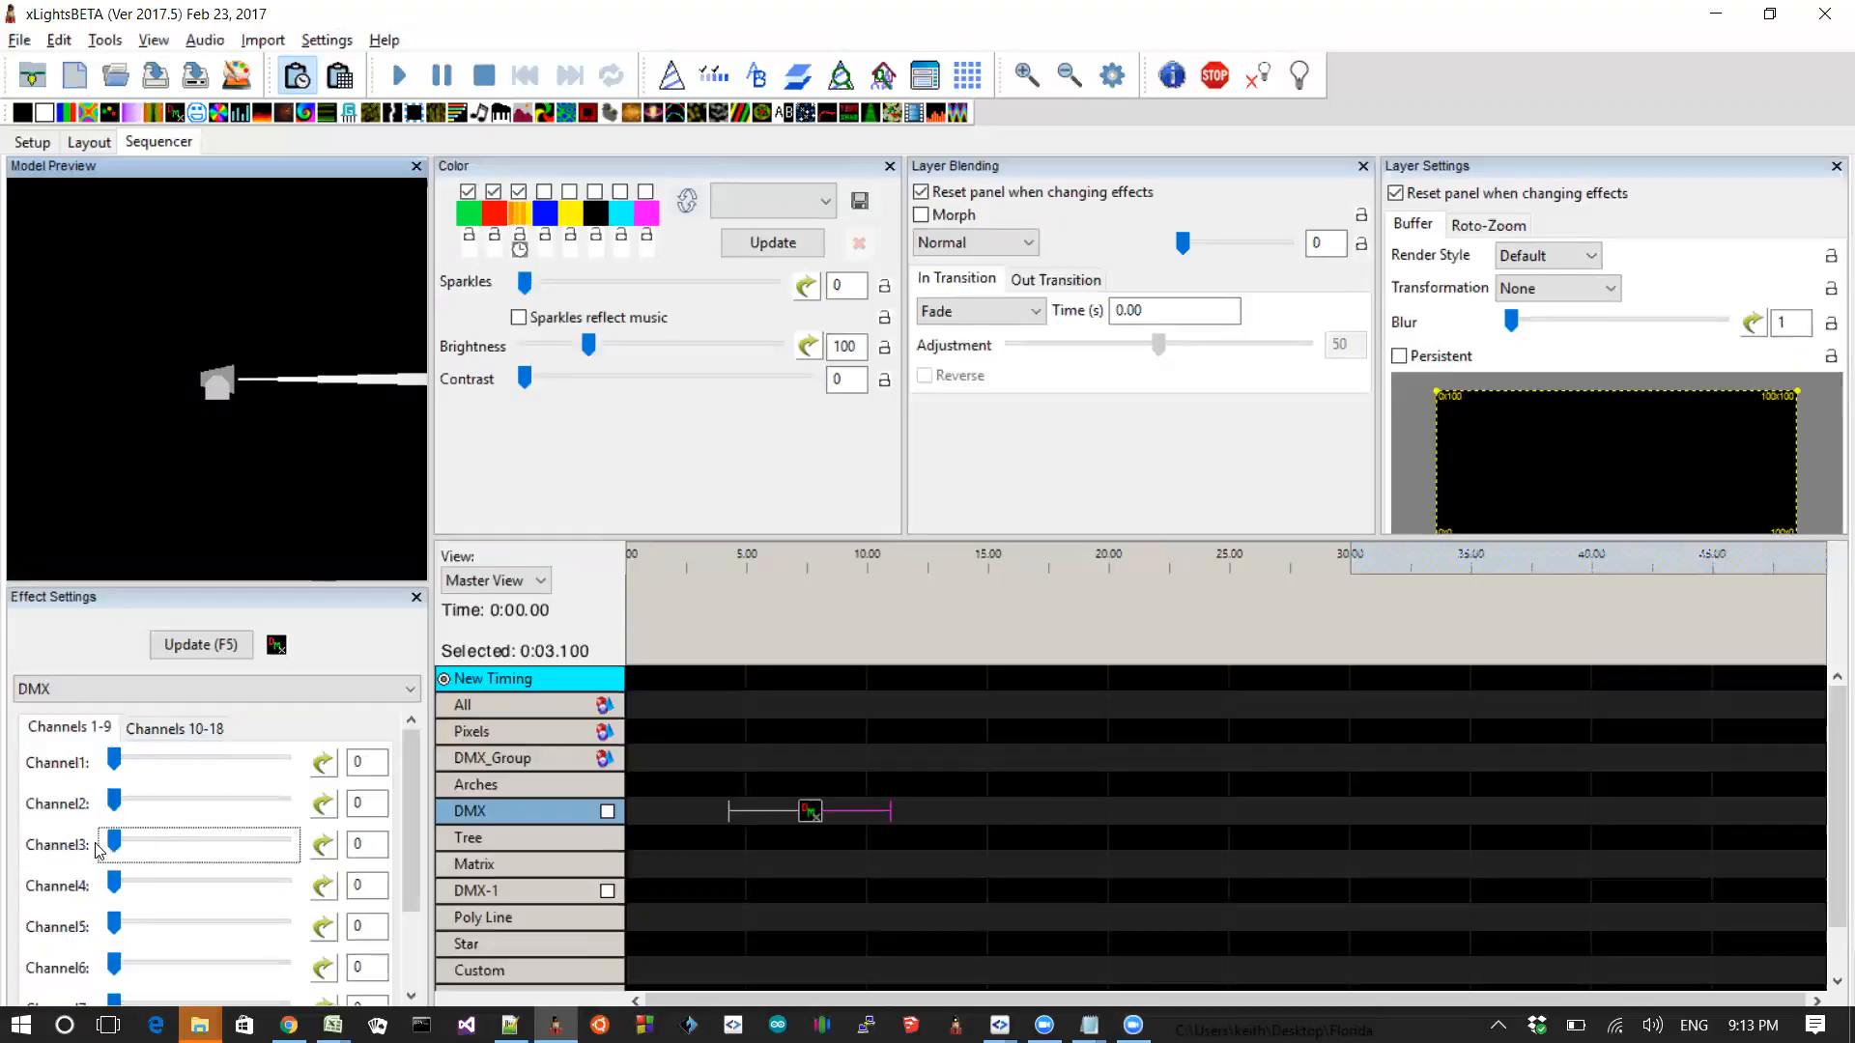
# In the layout, set the moving head's Pan Channel to 1, Pan Orientation to 2, Tilt Channel to 3 and Tilt Orientation to 4
pyautogui.click(89, 142)
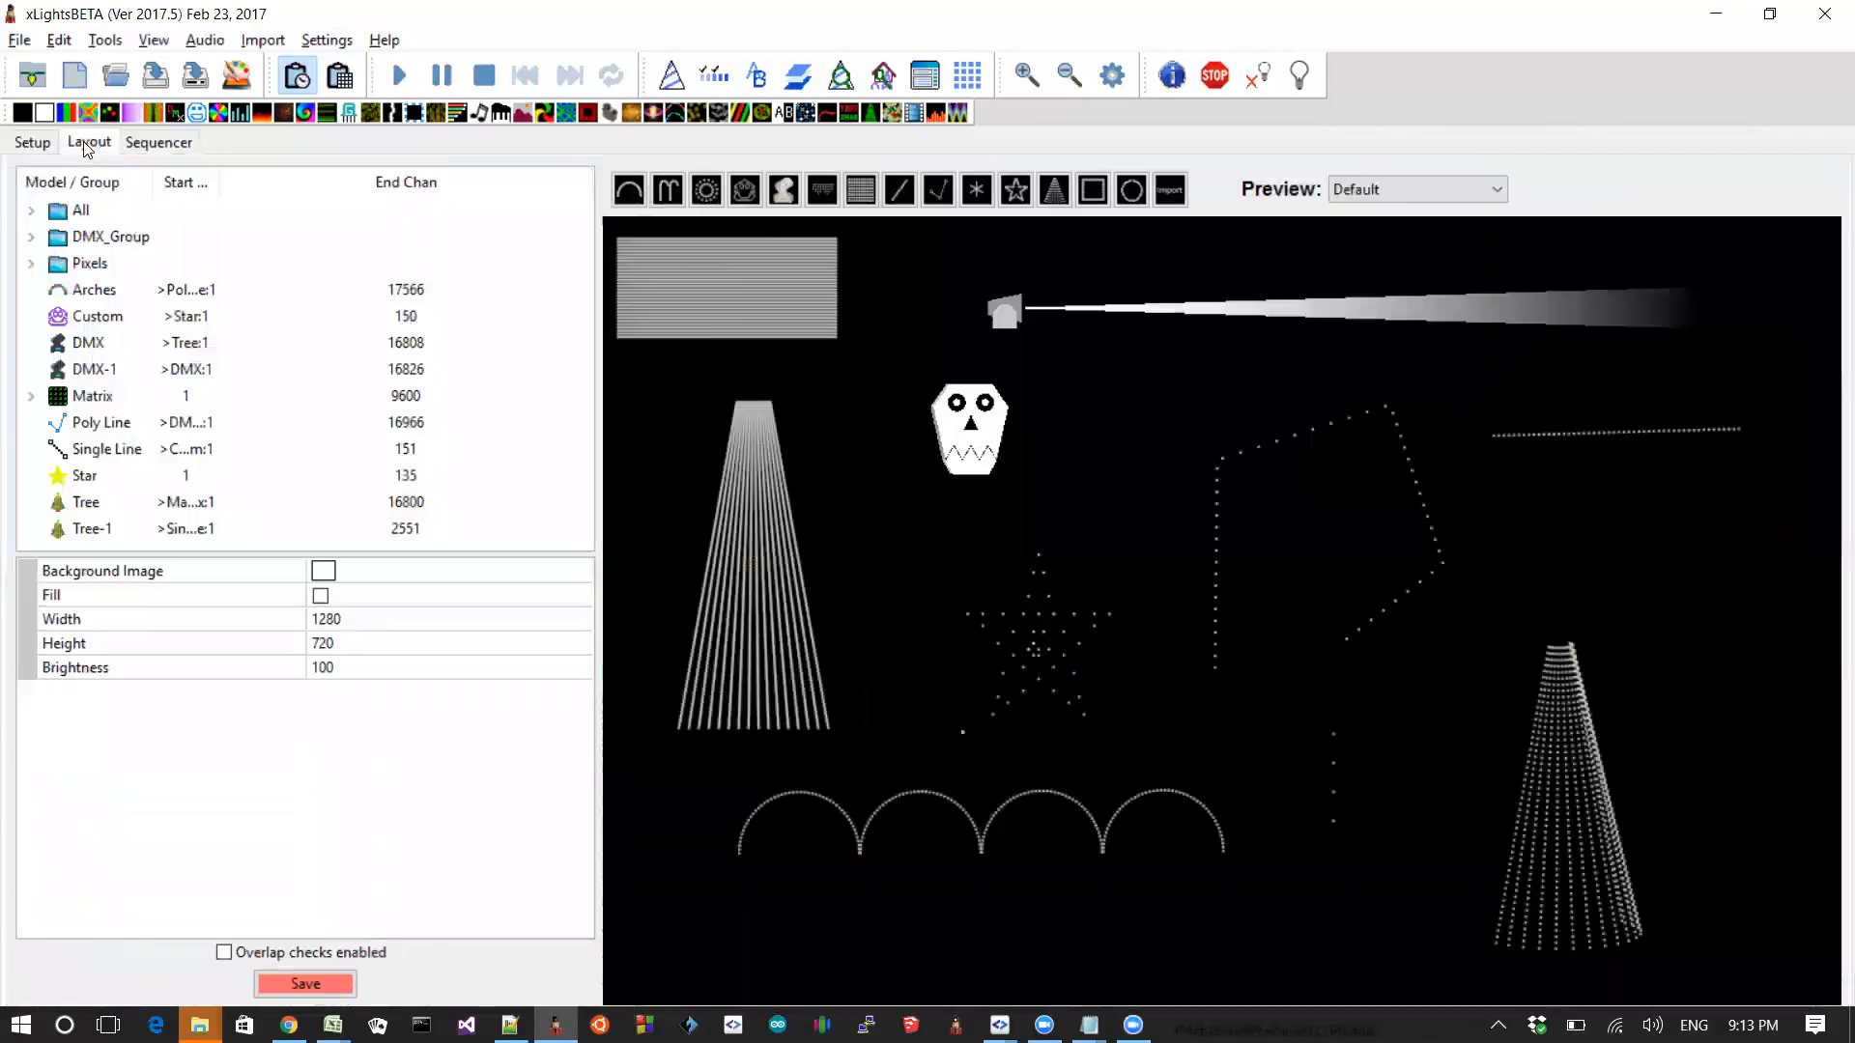
pyautogui.click(1052, 318)
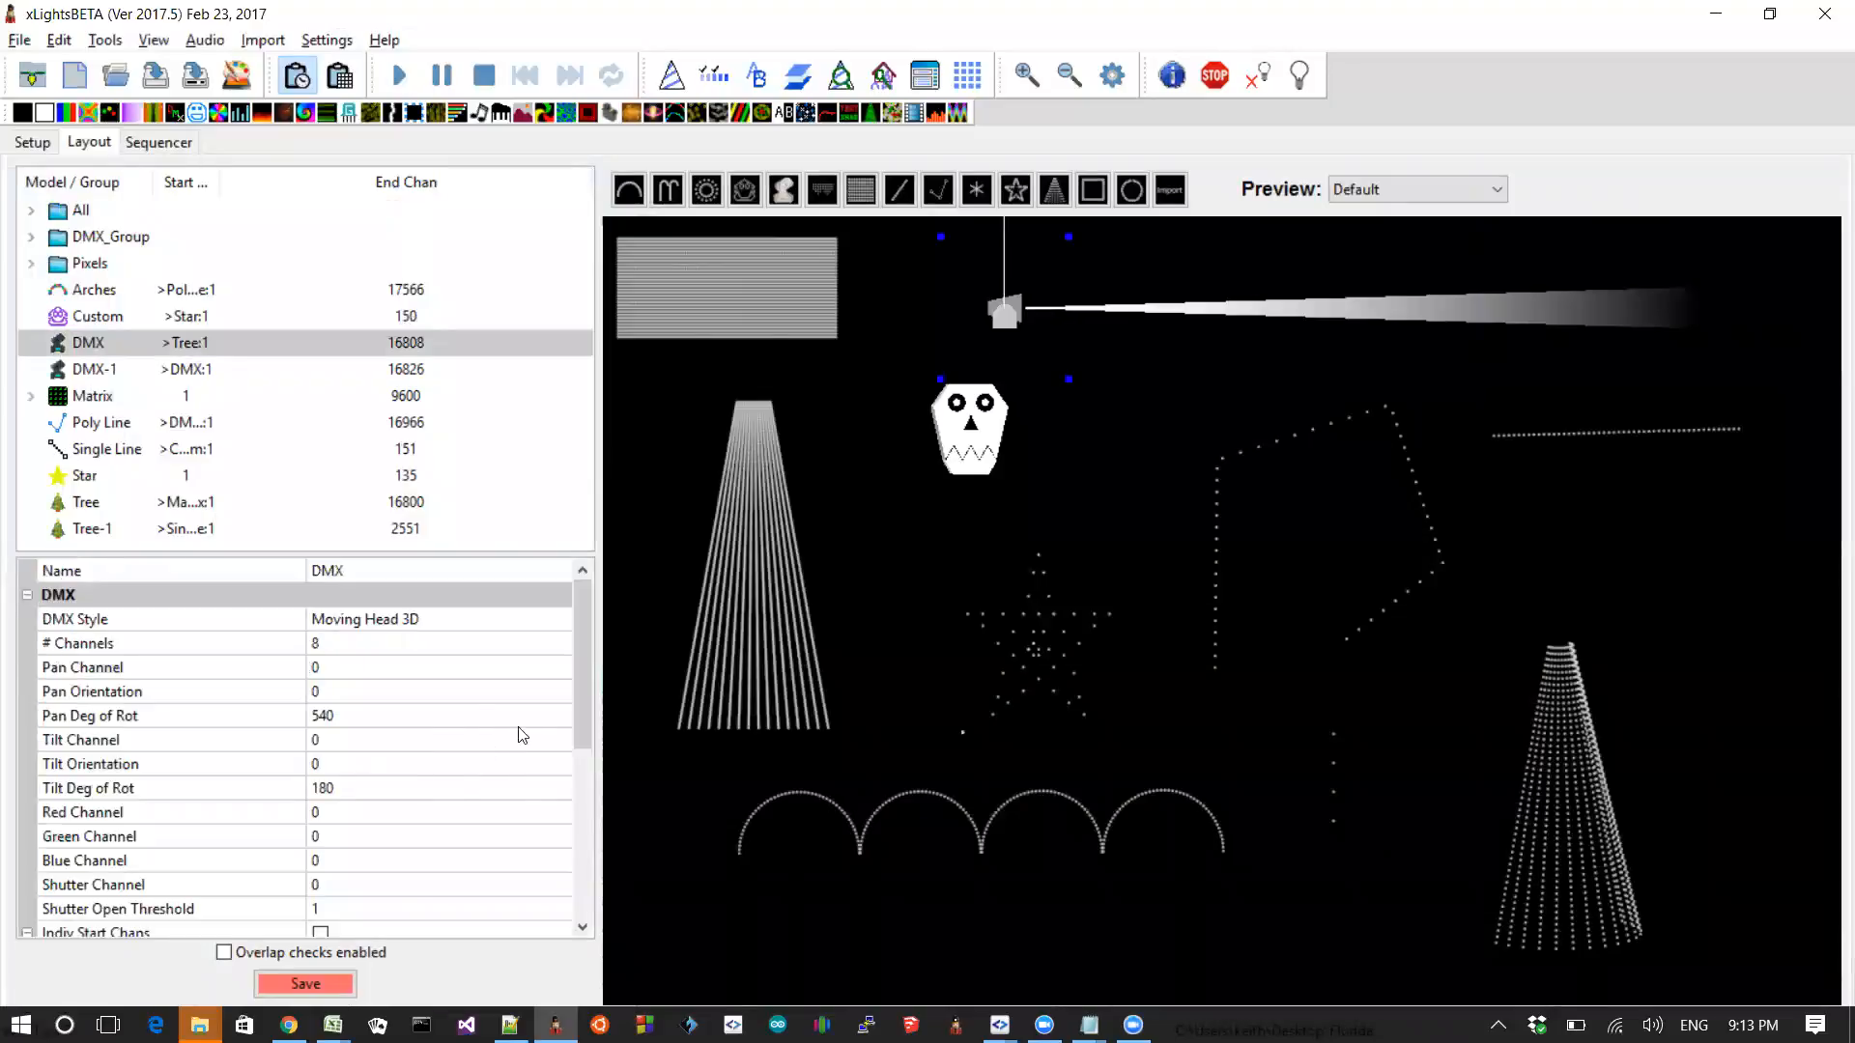
pyautogui.click(398, 667)
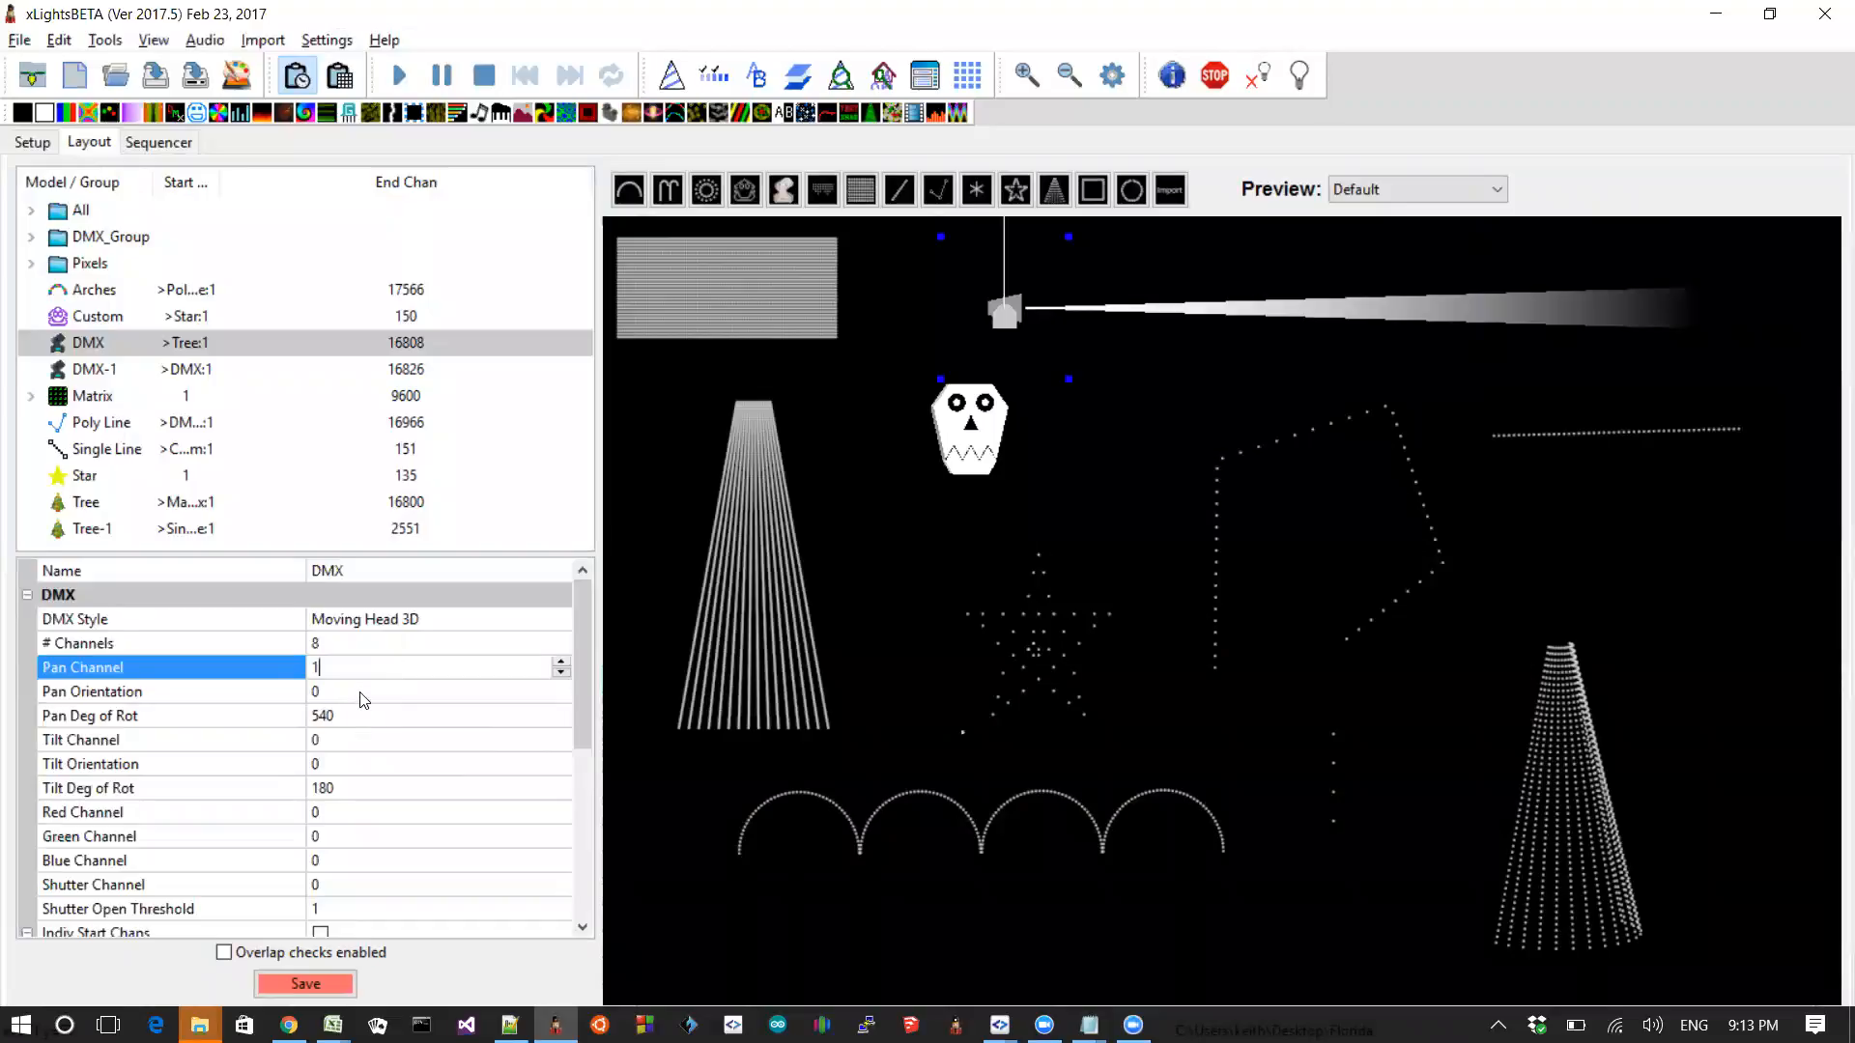
pyautogui.click(361, 693)
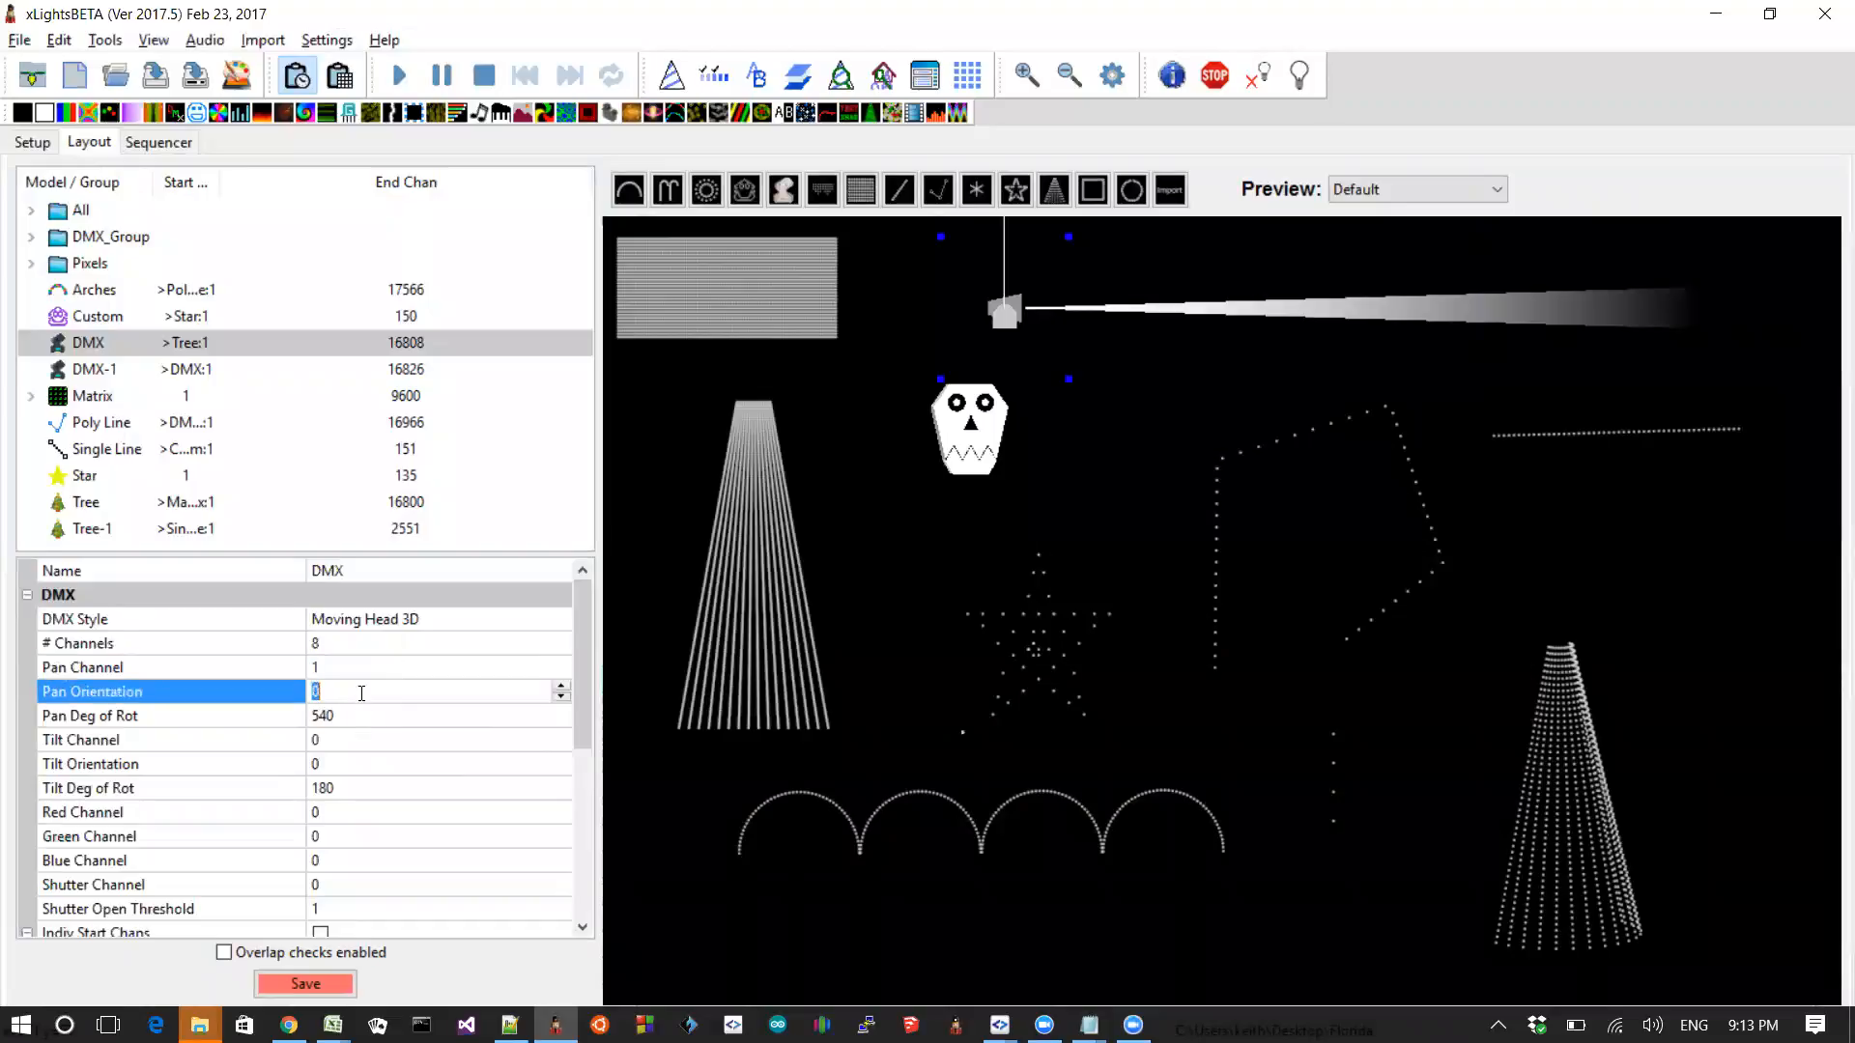
pyautogui.click(369, 741)
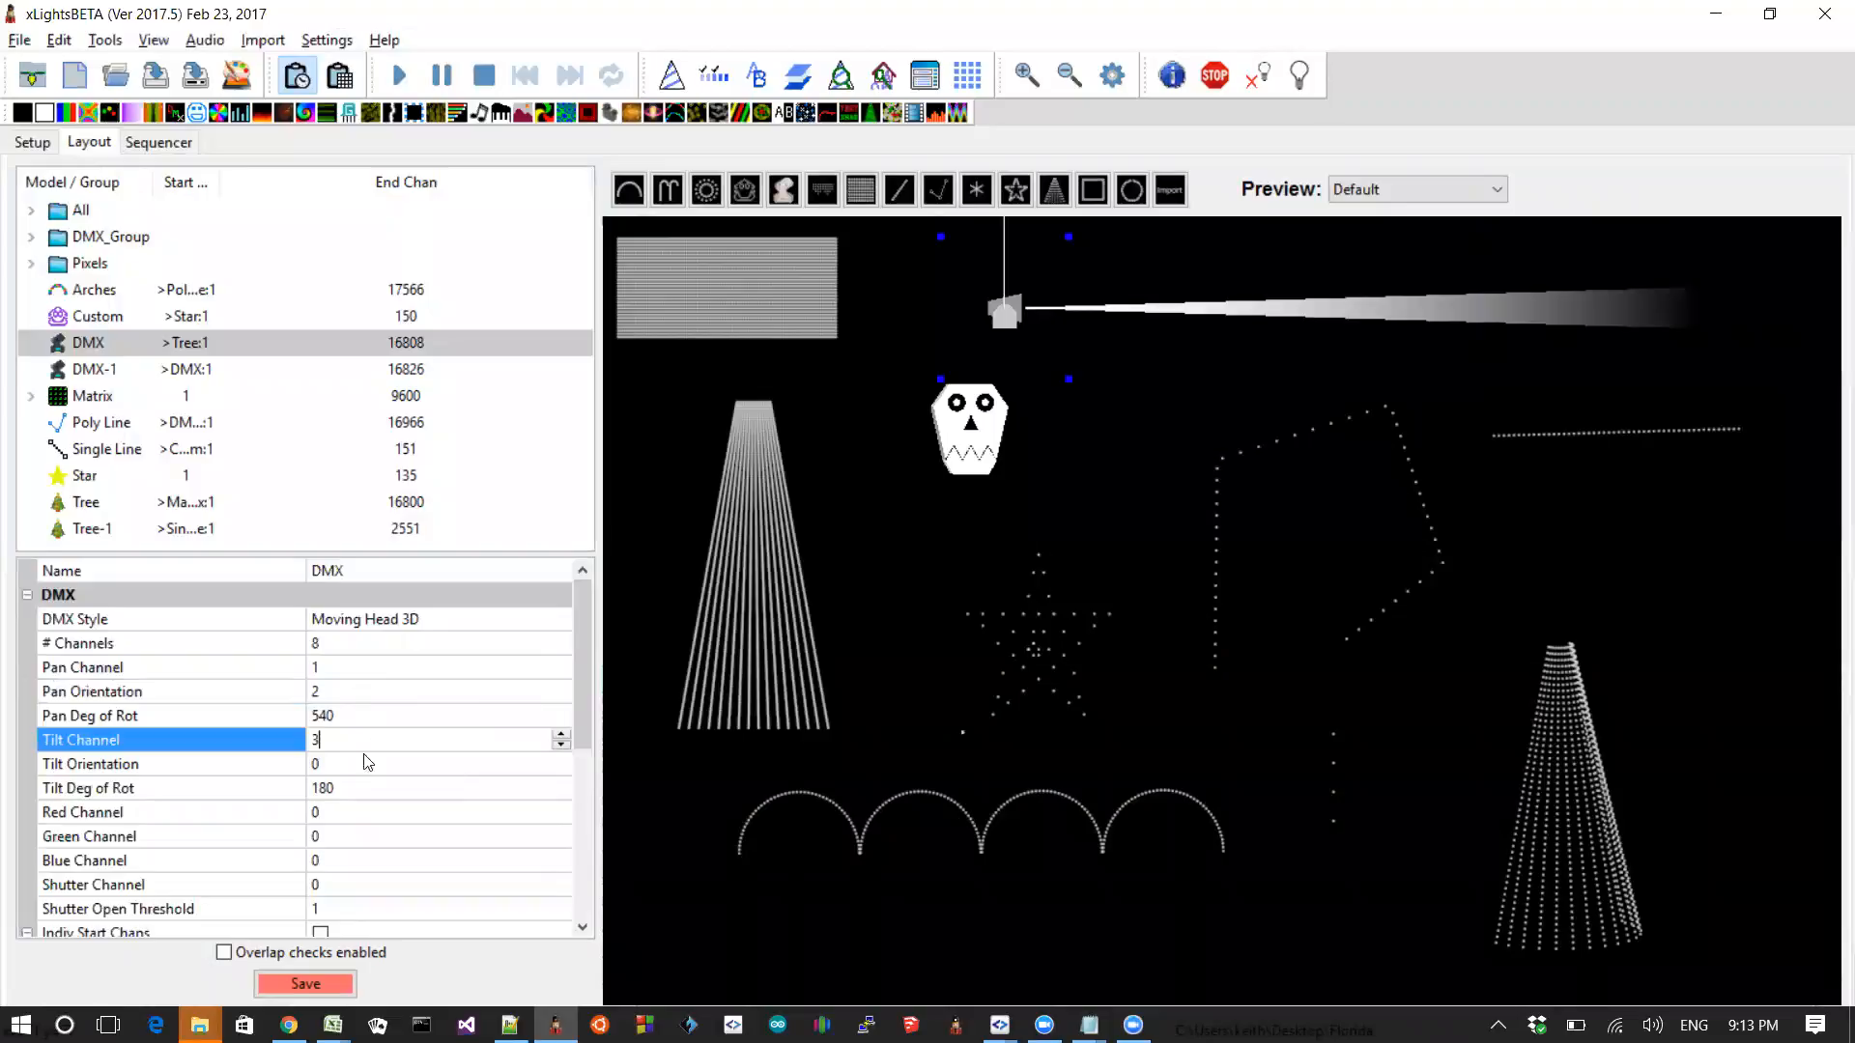
pyautogui.click(355, 766)
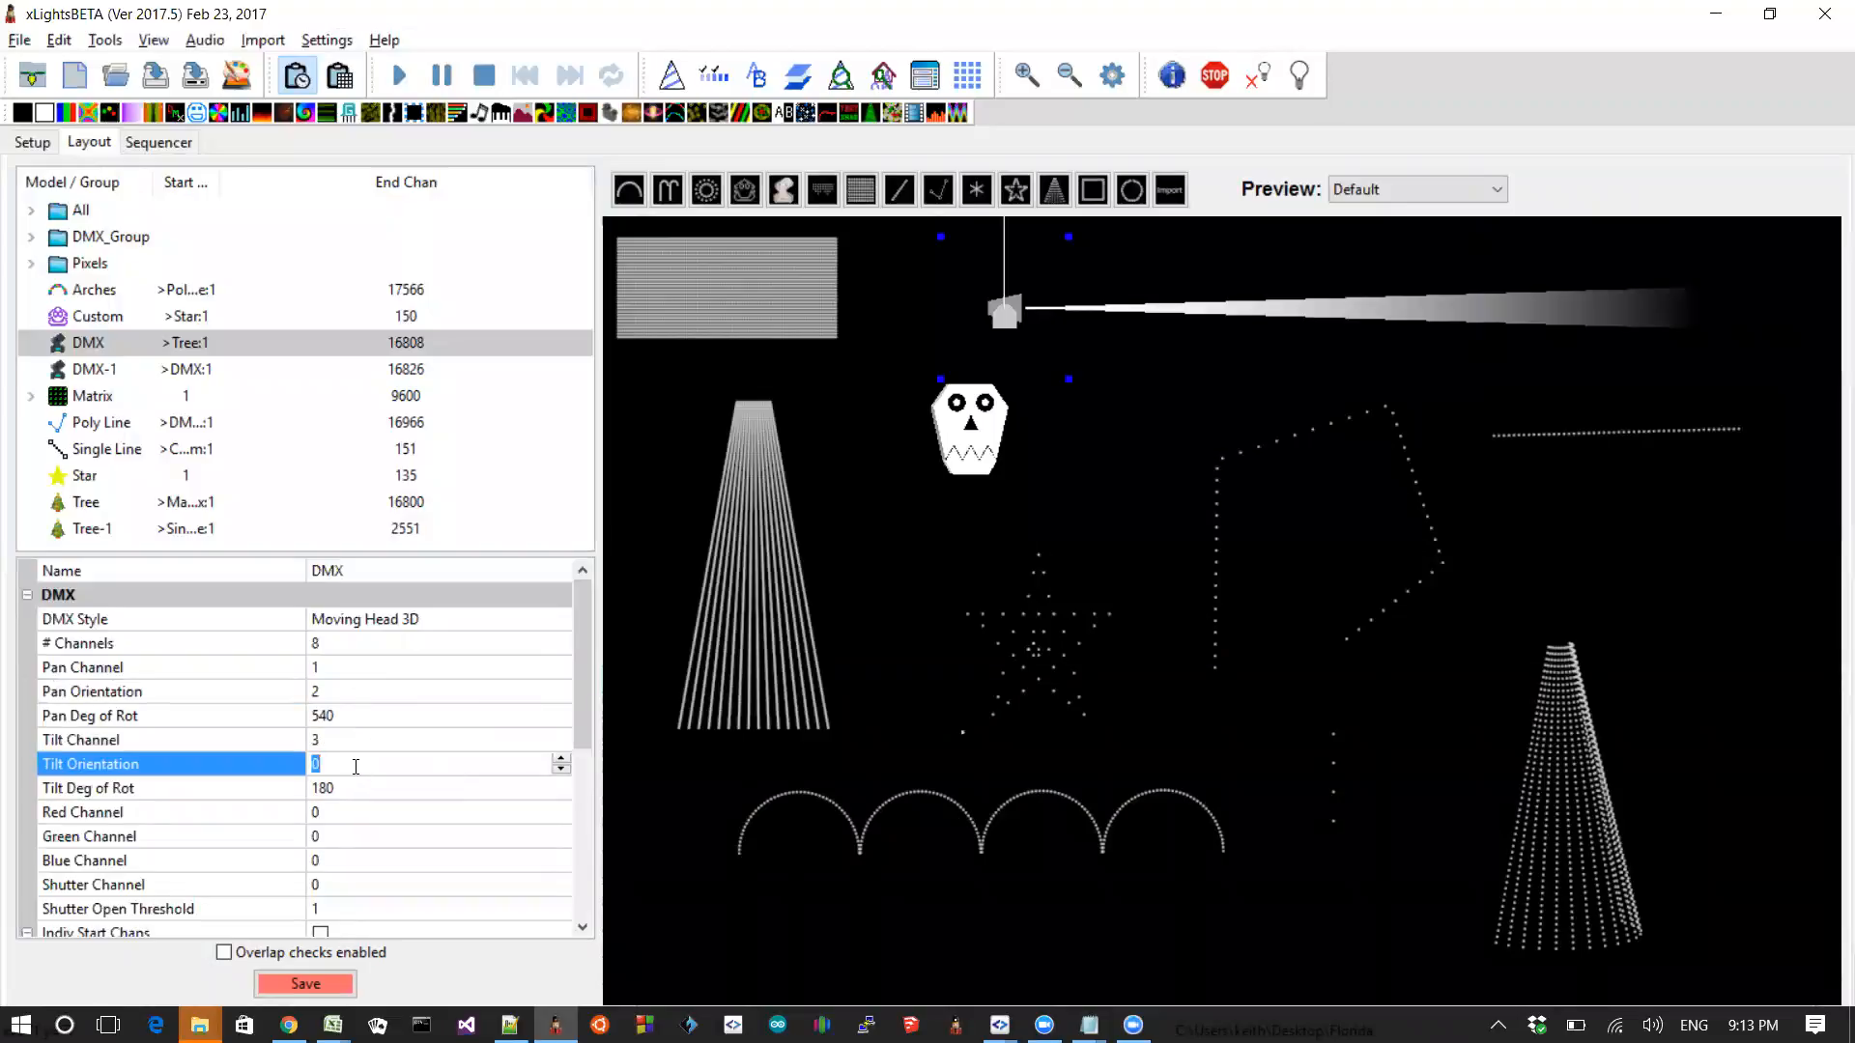
# Assign the moving head's Red Channel to 5, Green Channel to 6, Blue Channel to 7 and Shutter Channel to 8
pyautogui.click(356, 811)
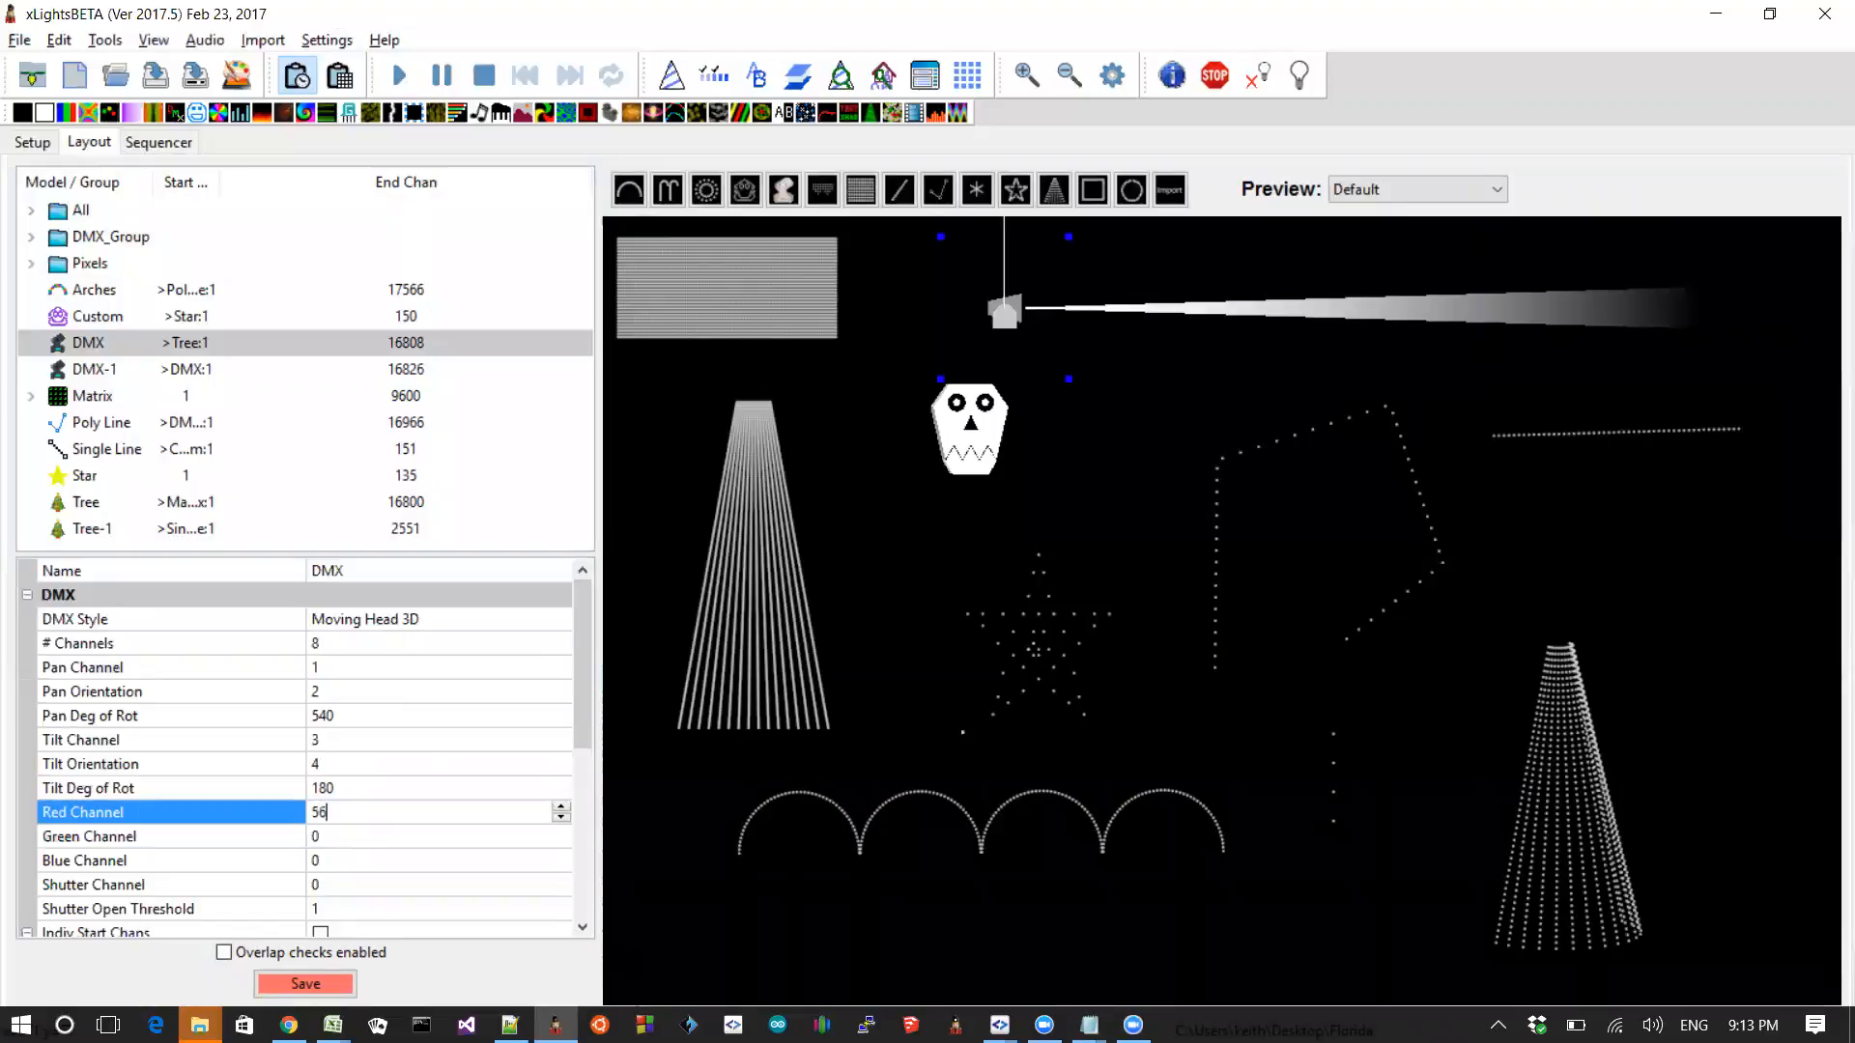
pyautogui.click(354, 837)
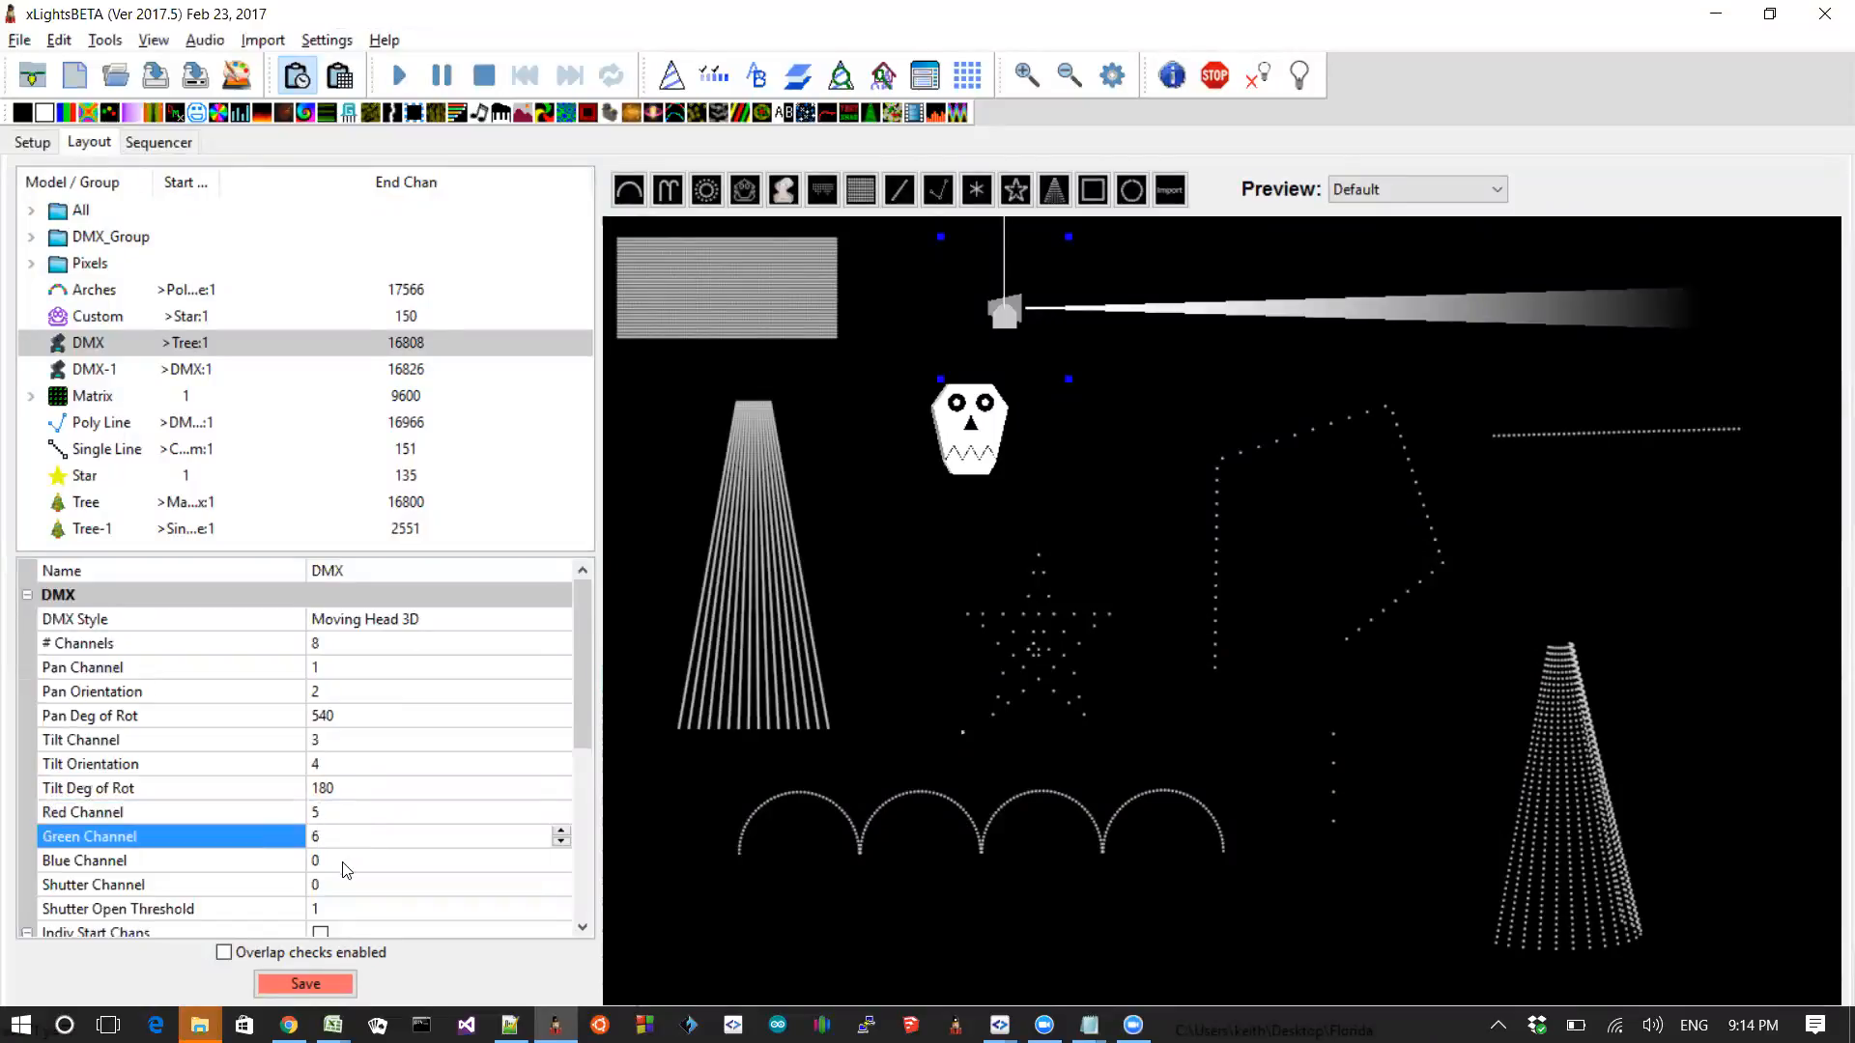
pyautogui.click(329, 863)
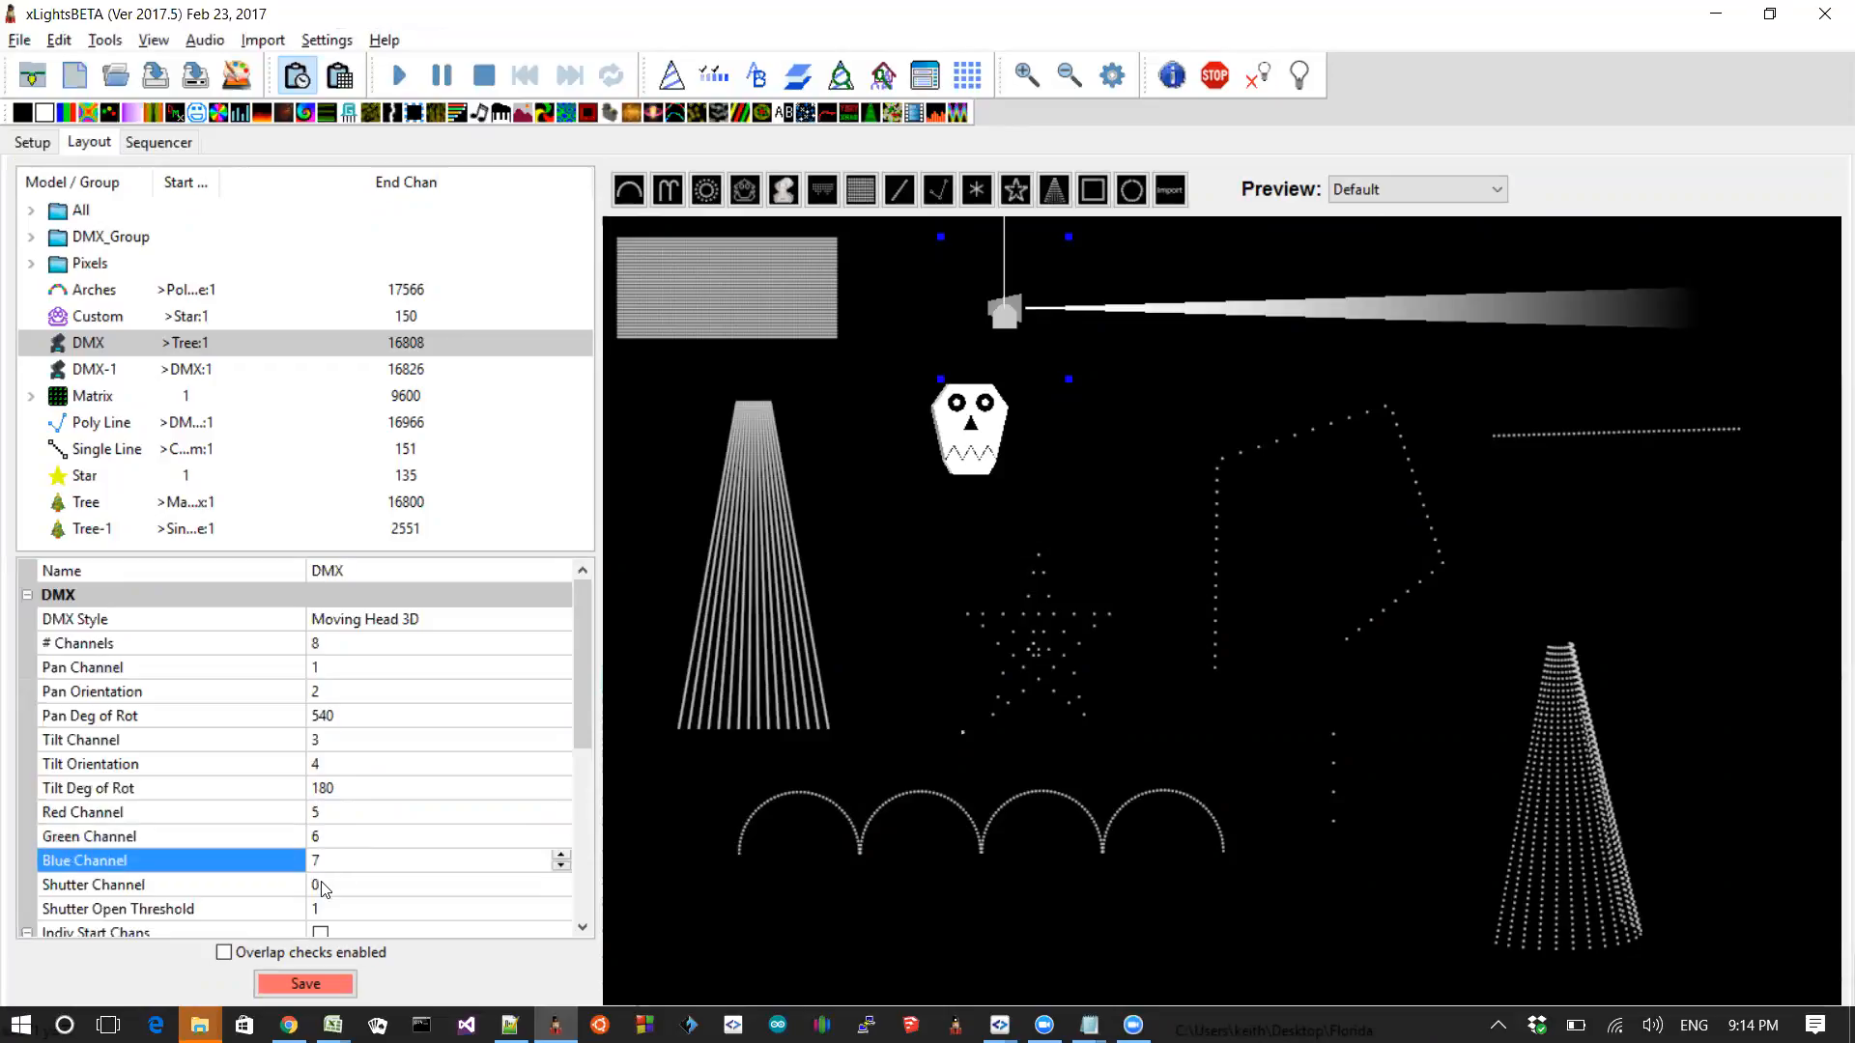
pyautogui.click(321, 885)
pyautogui.write('8')
pyautogui.press('Tab')
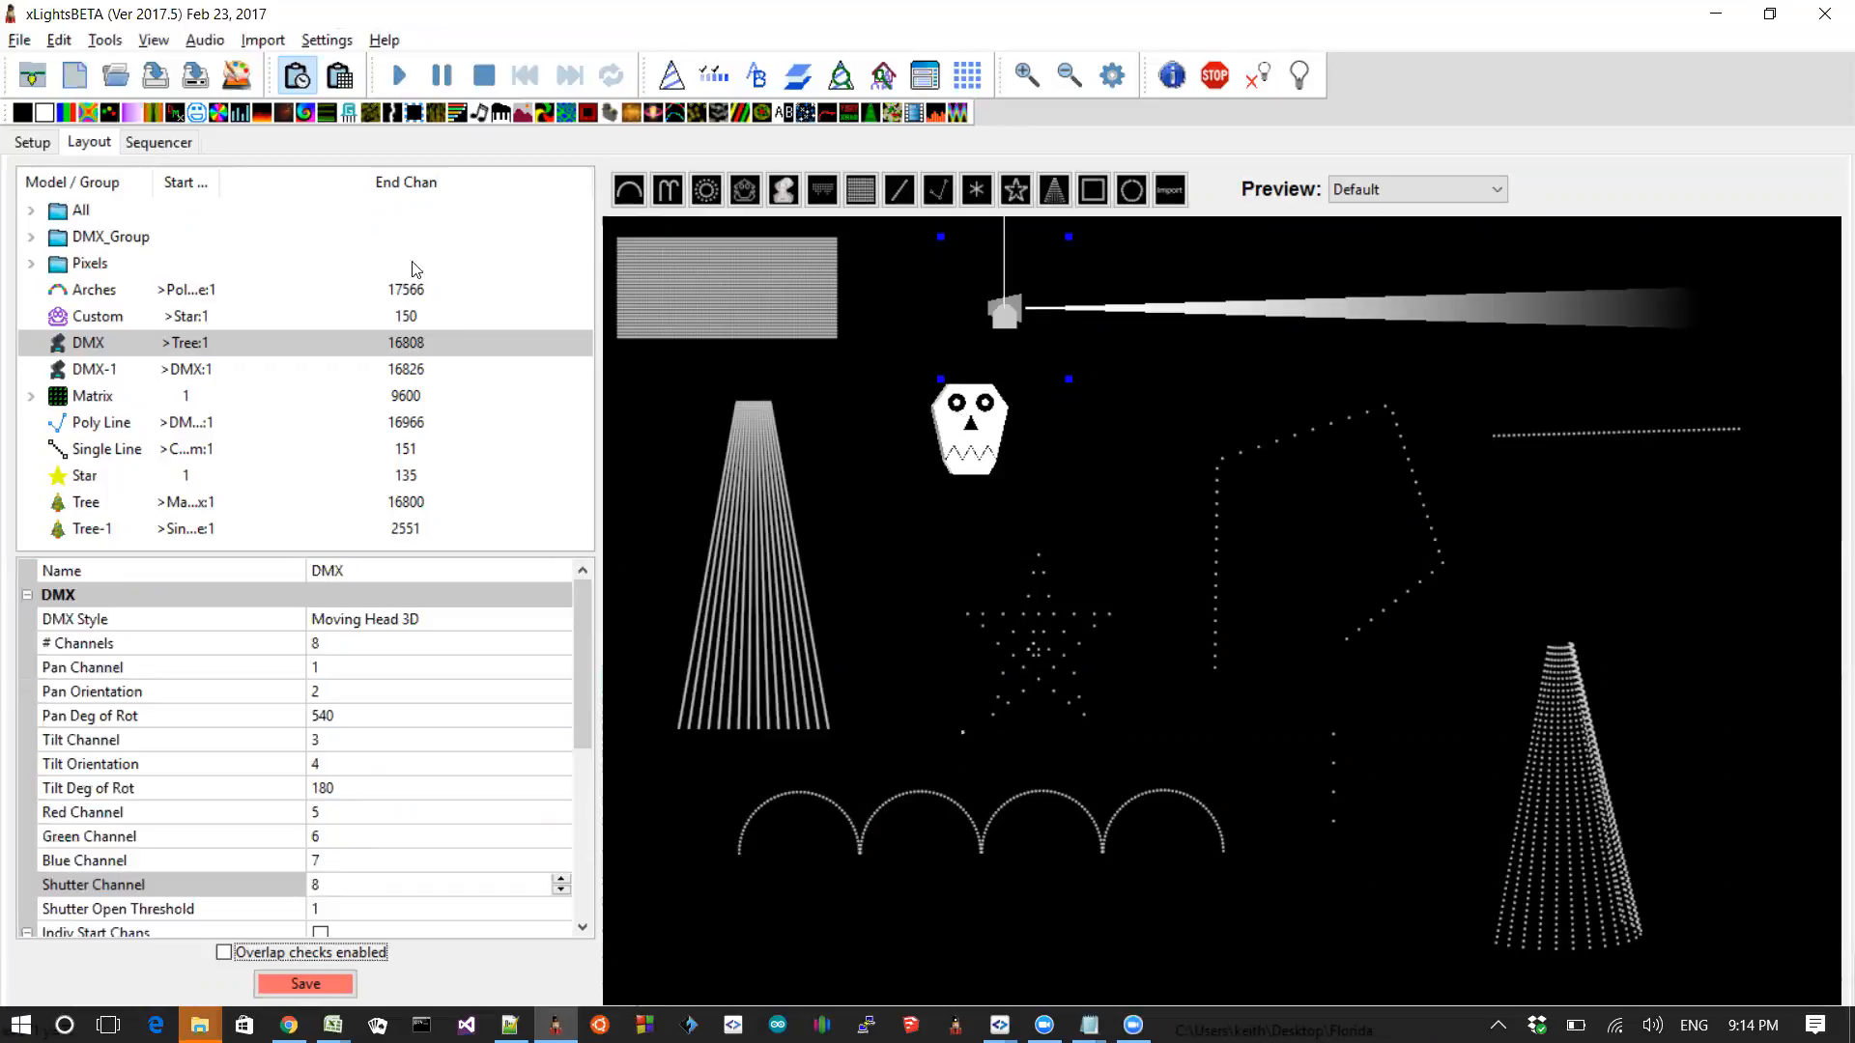
# In the sequencer, set the moving head's DMX effect to Channel1 85, Channel2 14, Channel3 190 and Channel4 134
pyautogui.click(159, 143)
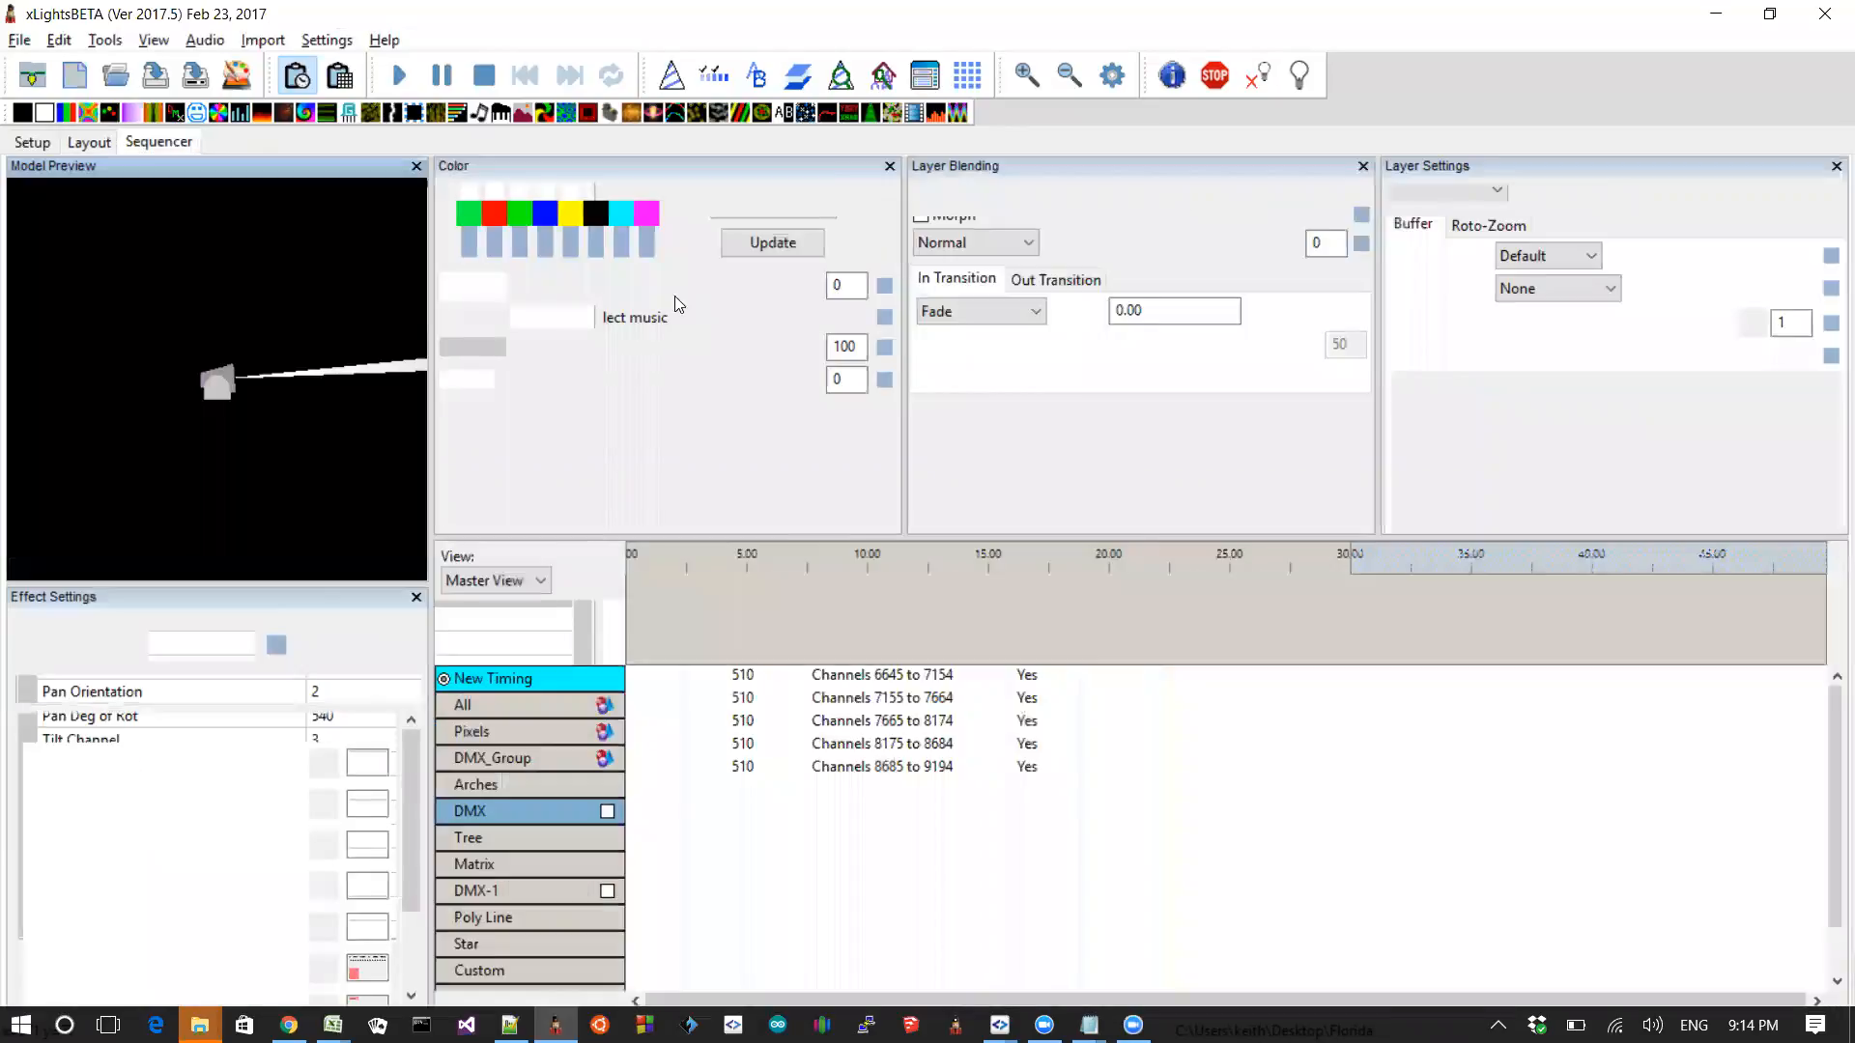
pyautogui.click(811, 814)
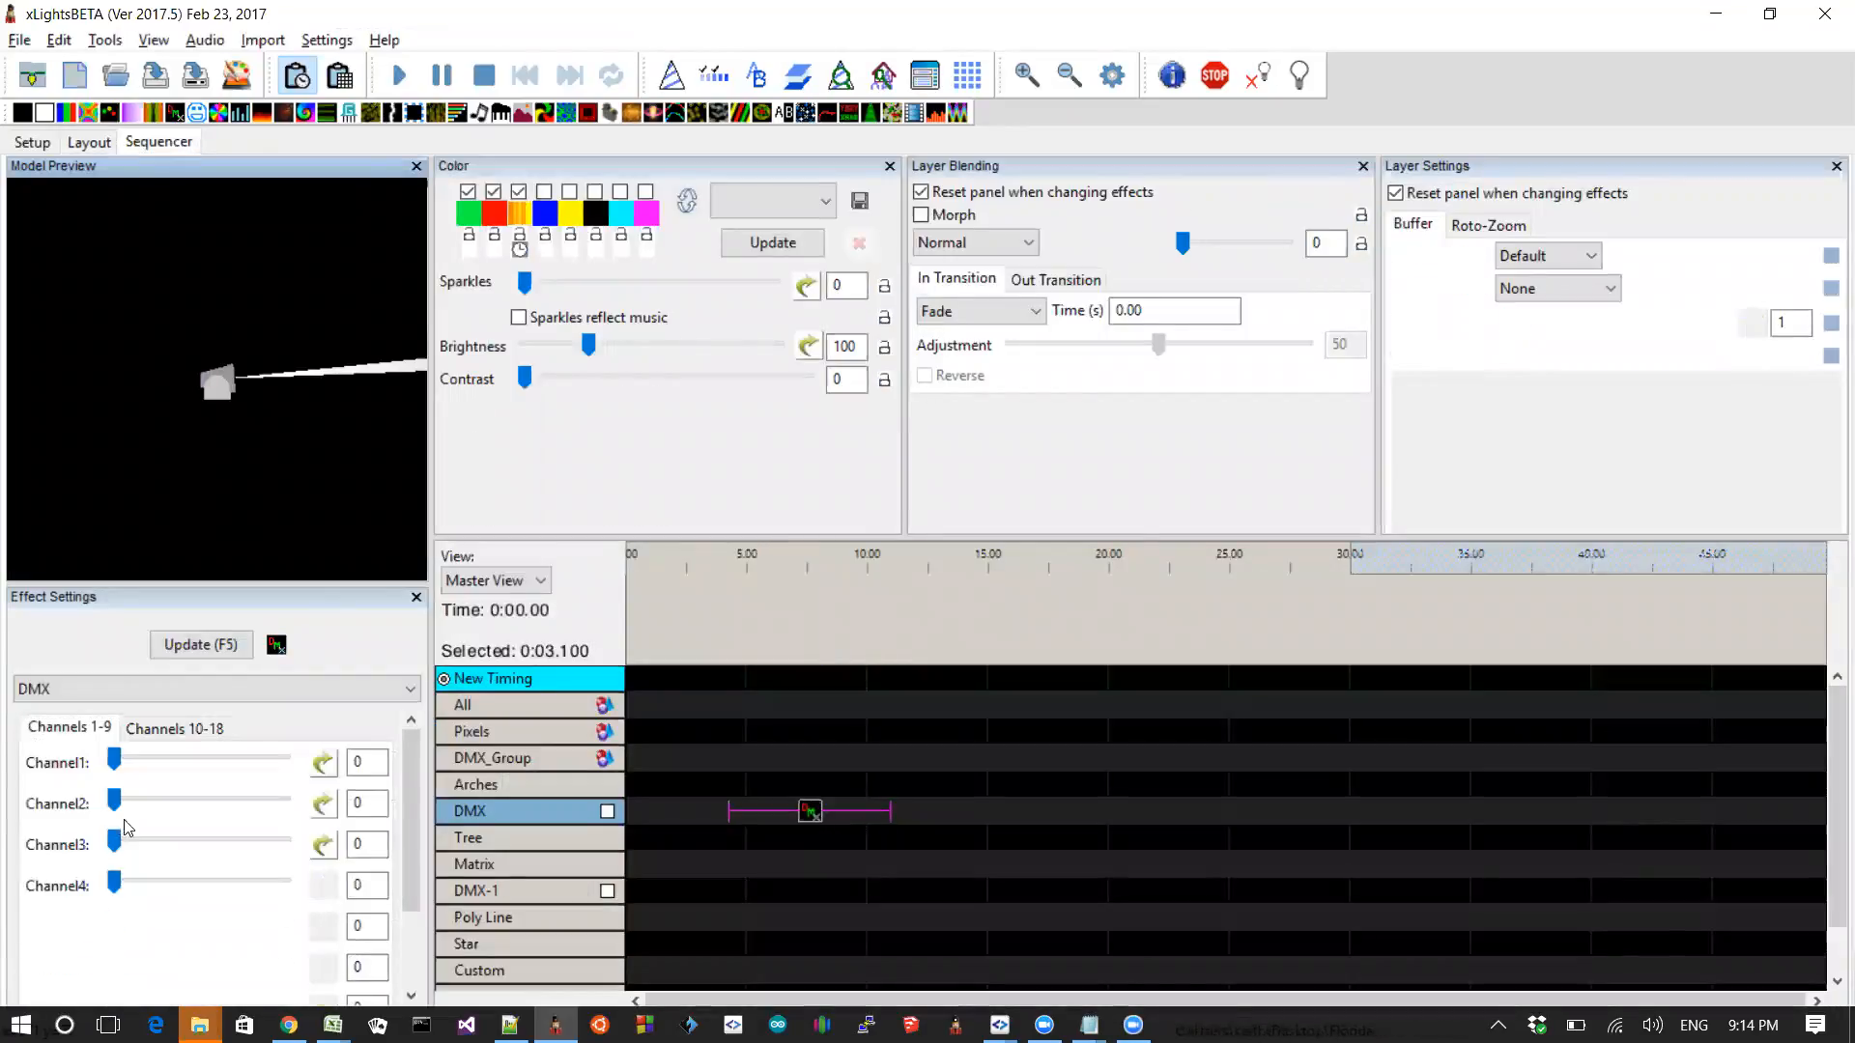
pyautogui.moveTo(113, 768); pyautogui.dragTo(241, 840)
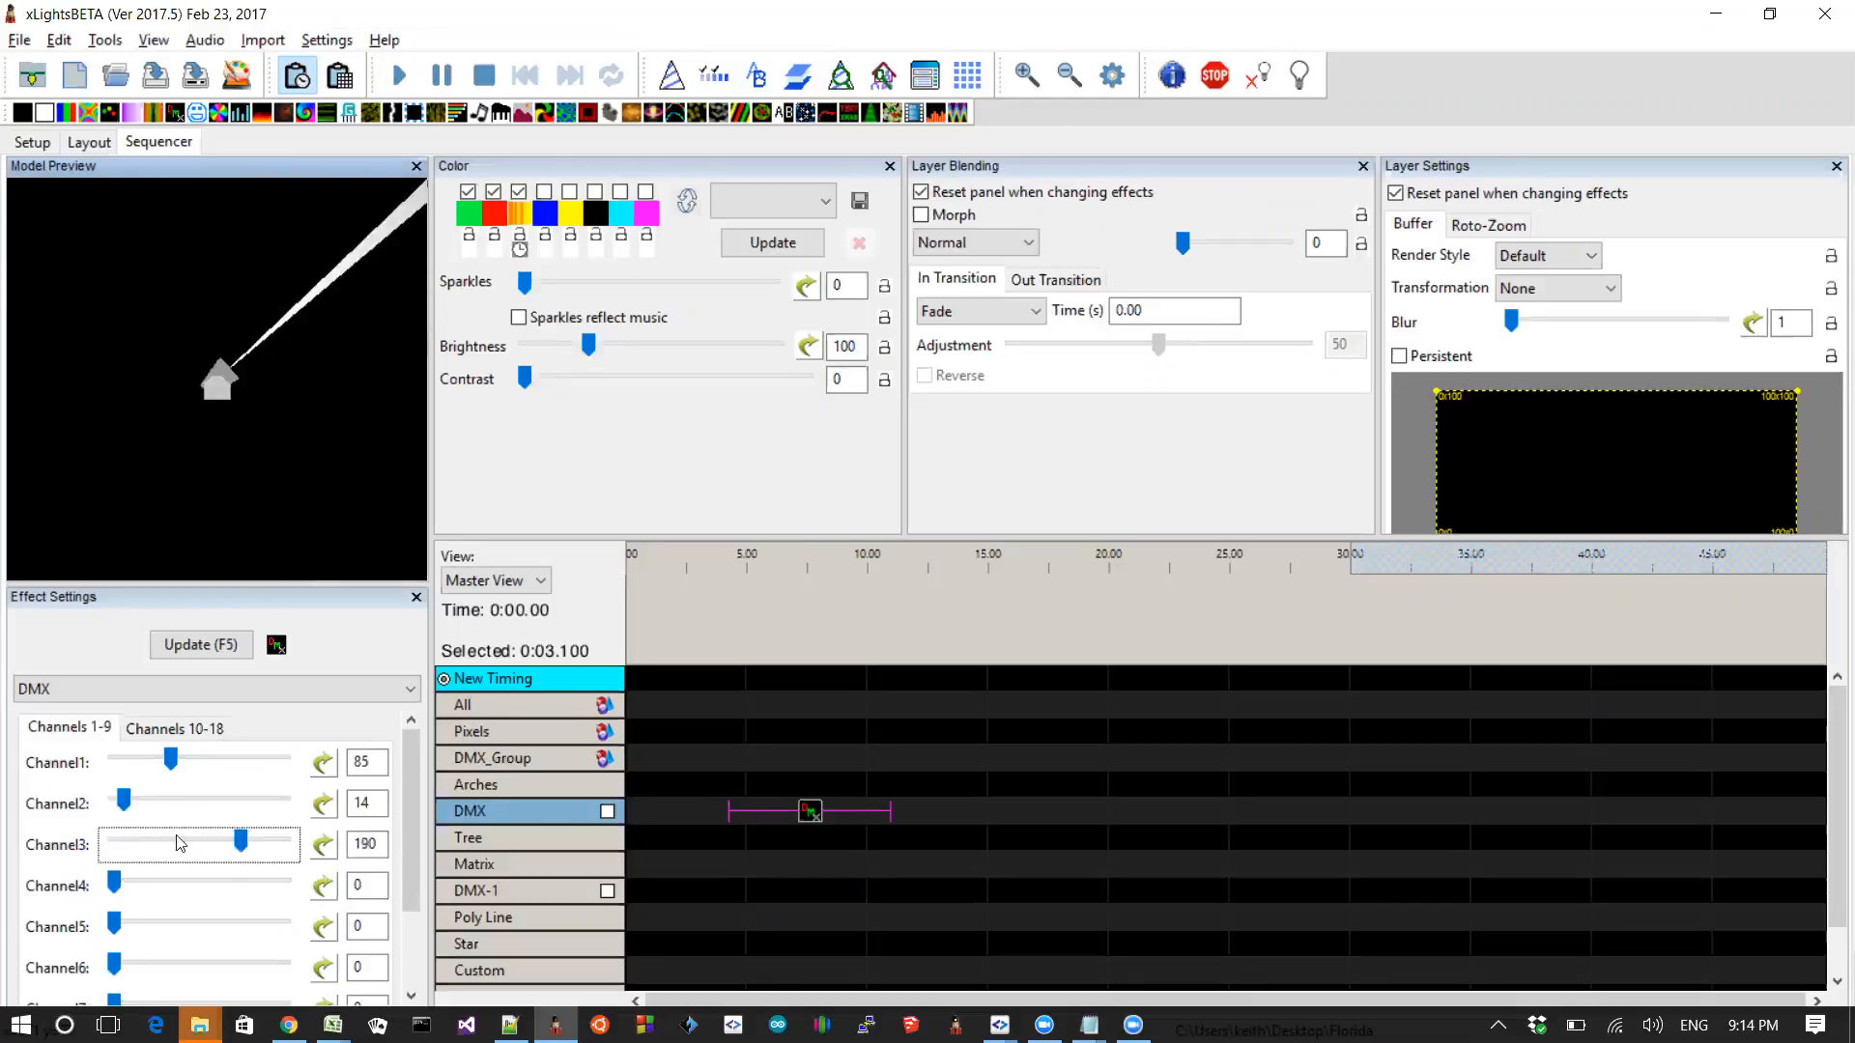
pyautogui.moveTo(110, 875)
pyautogui.mouseDown()
pyautogui.moveTo(253, 885)
pyautogui.moveTo(220, 890)
pyautogui.mouseUp()
# Disable the second and third palette colors for the moving head's DMX effect
pyautogui.click(812, 816)
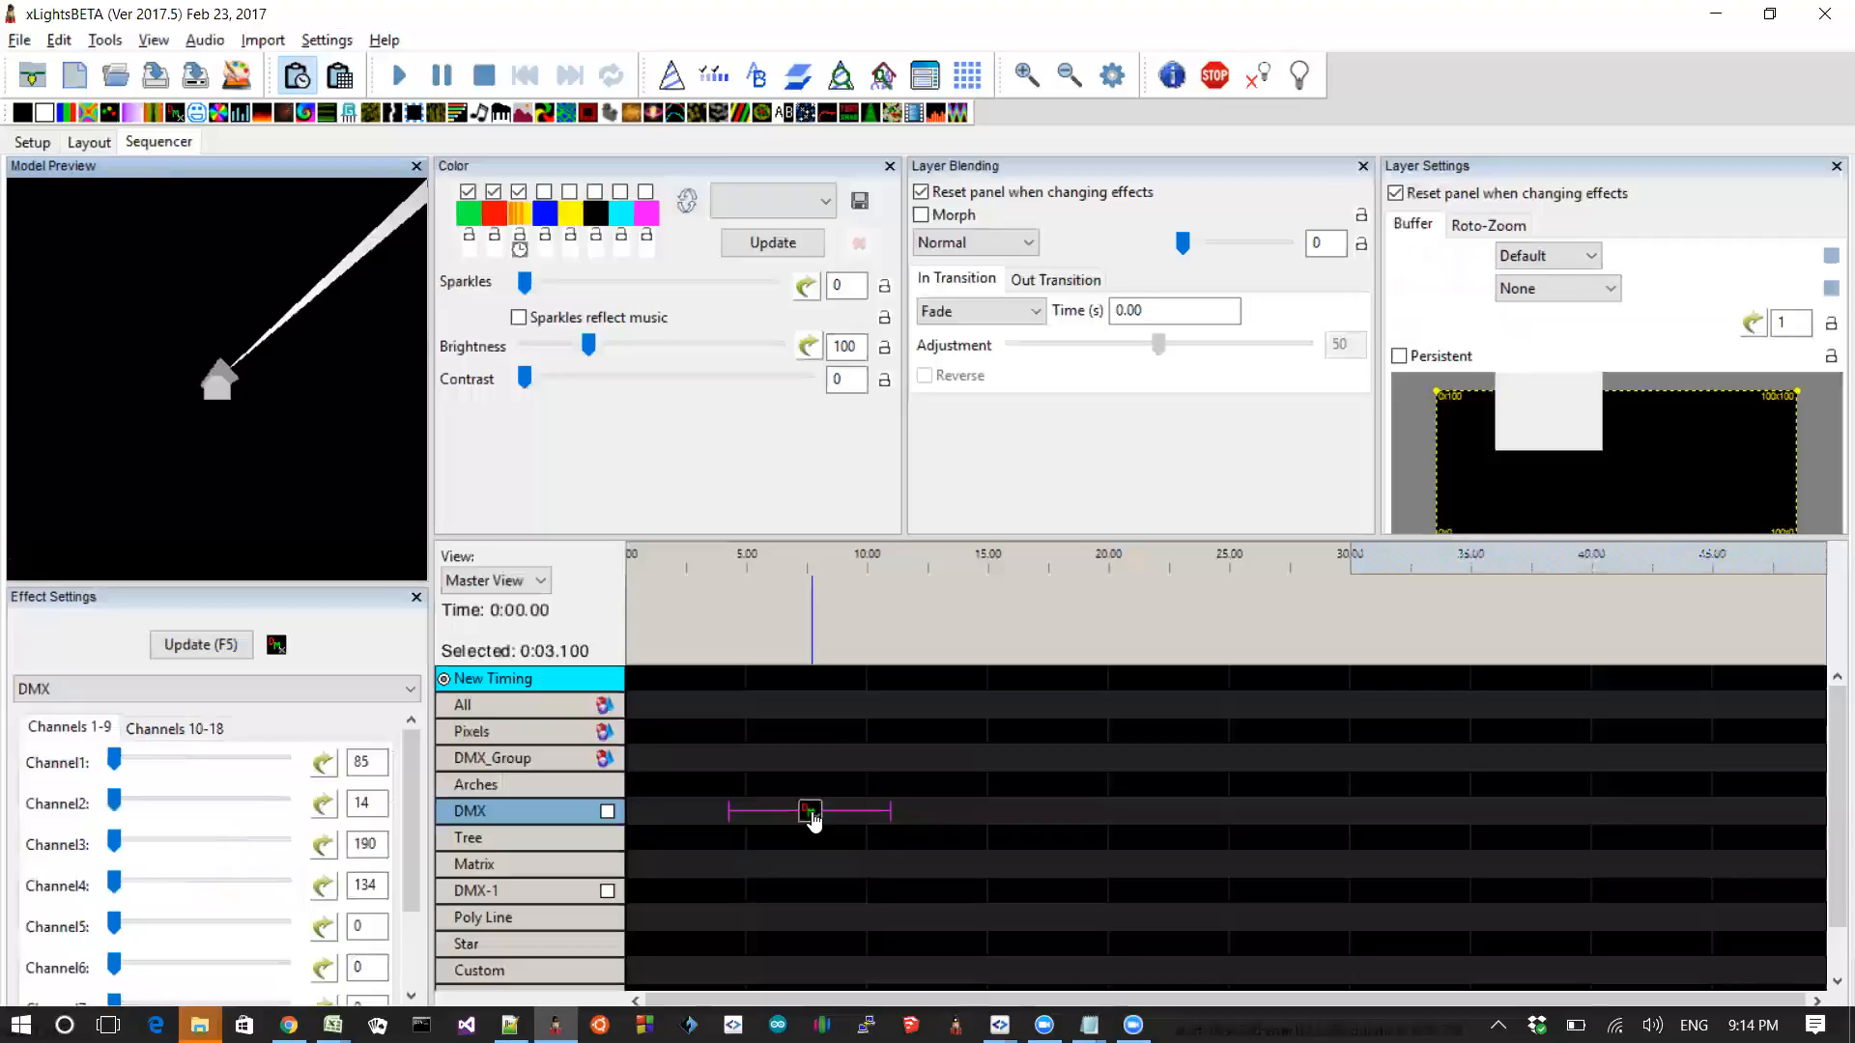
pyautogui.click(494, 193)
pyautogui.click(519, 193)
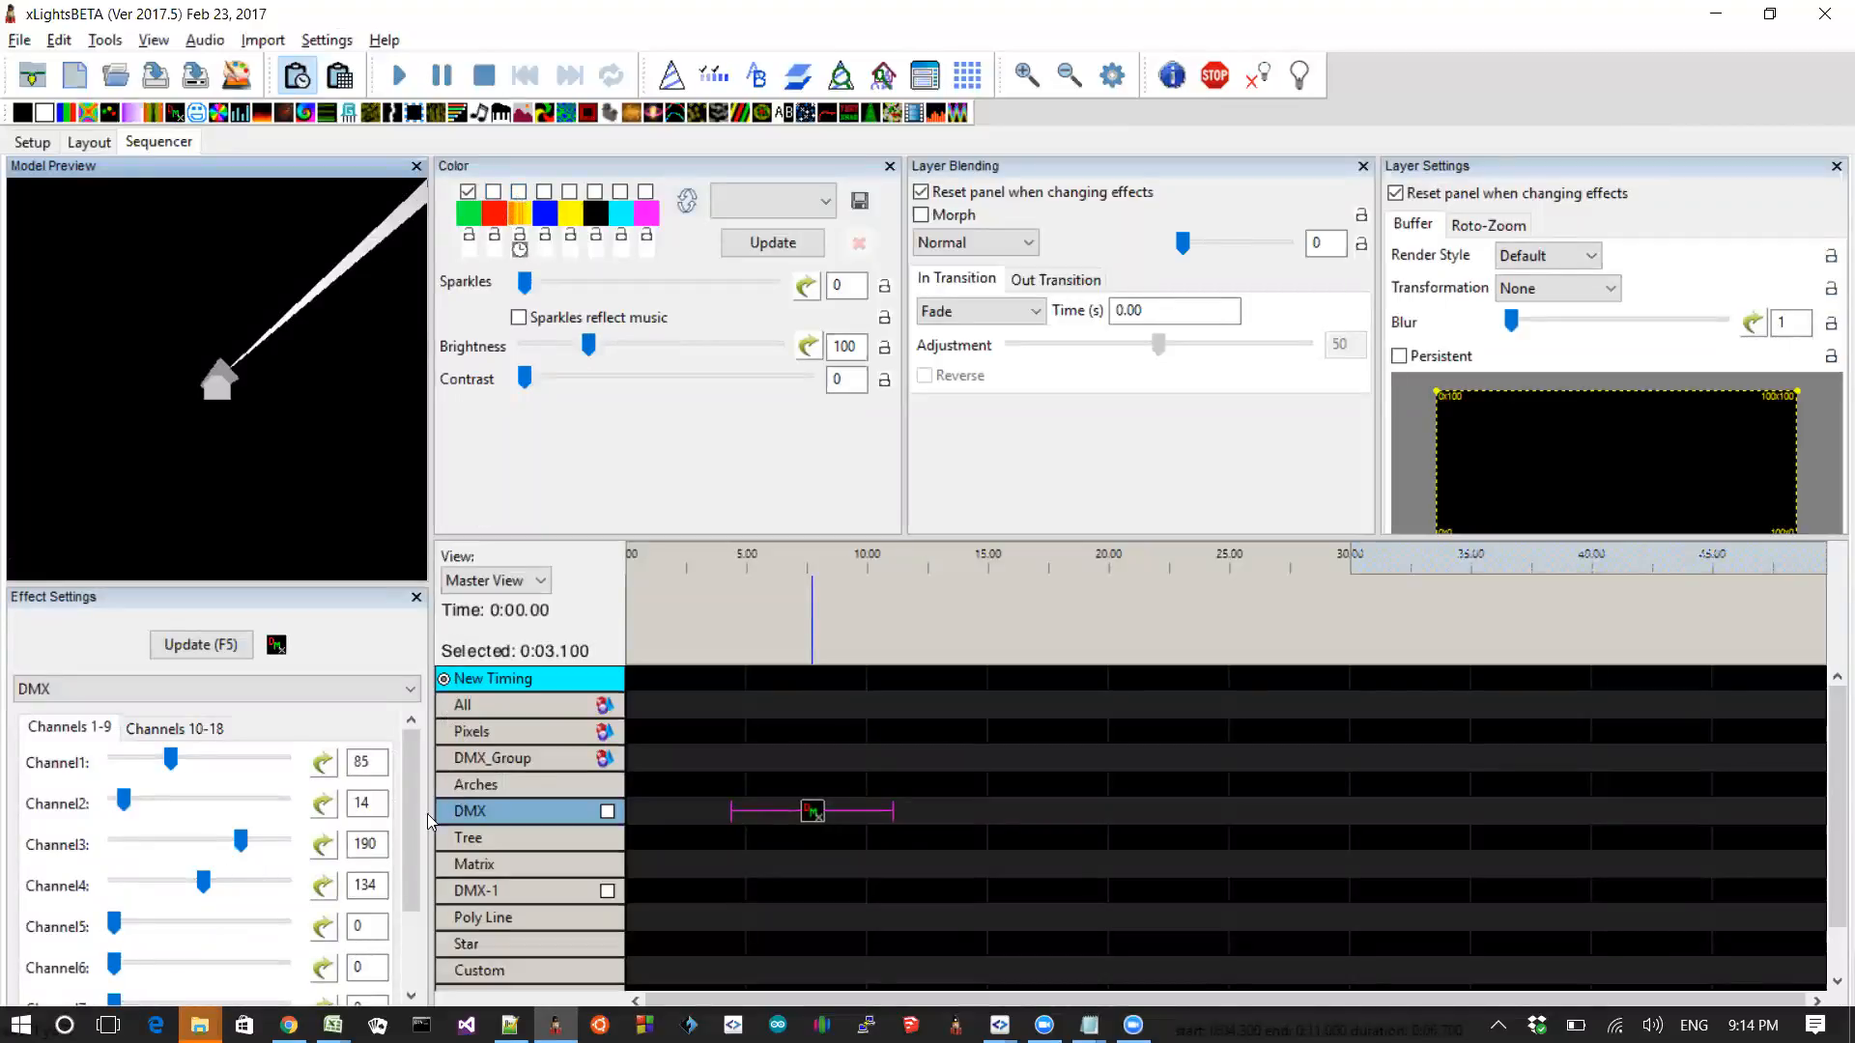
# Color the moving head's beam by setting Channel5 to 237, Channel6 to 163 and Channel7 to 177
pyautogui.moveTo(410, 867); pyautogui.dragTo(412, 922)
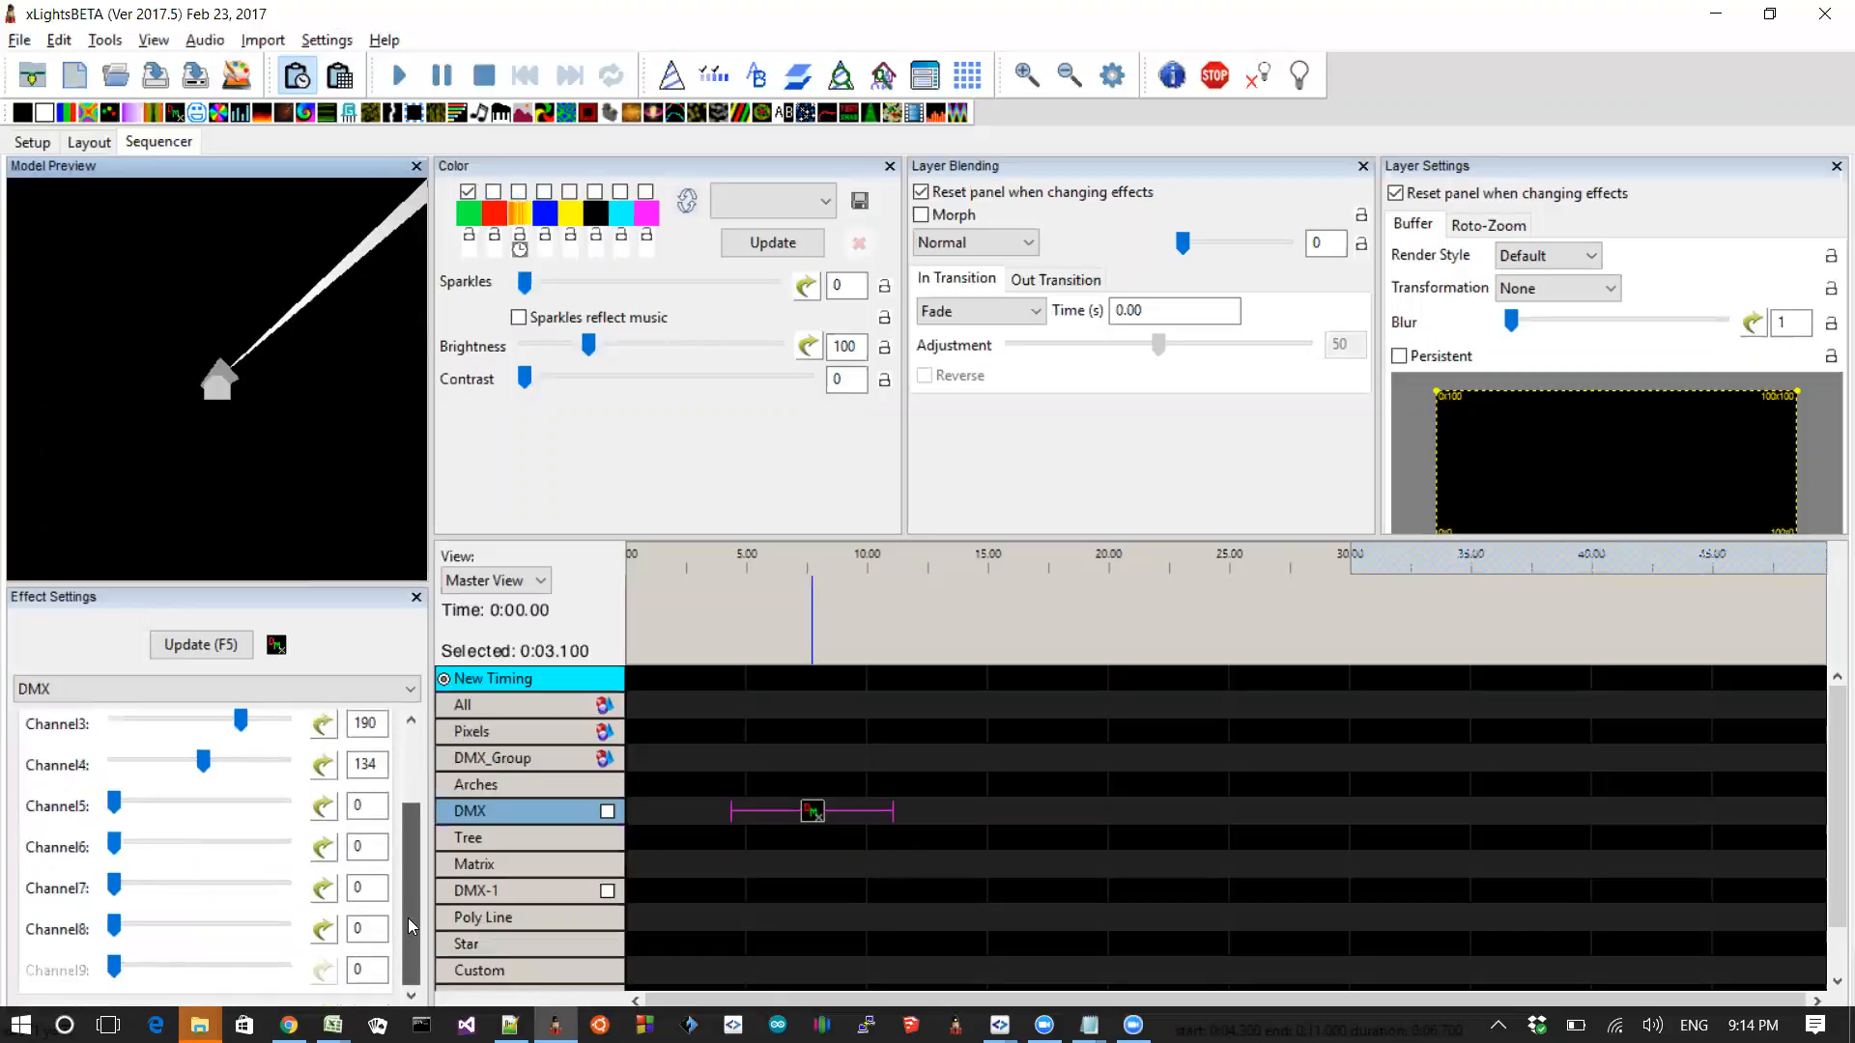
pyautogui.moveTo(116, 802); pyautogui.dragTo(272, 800)
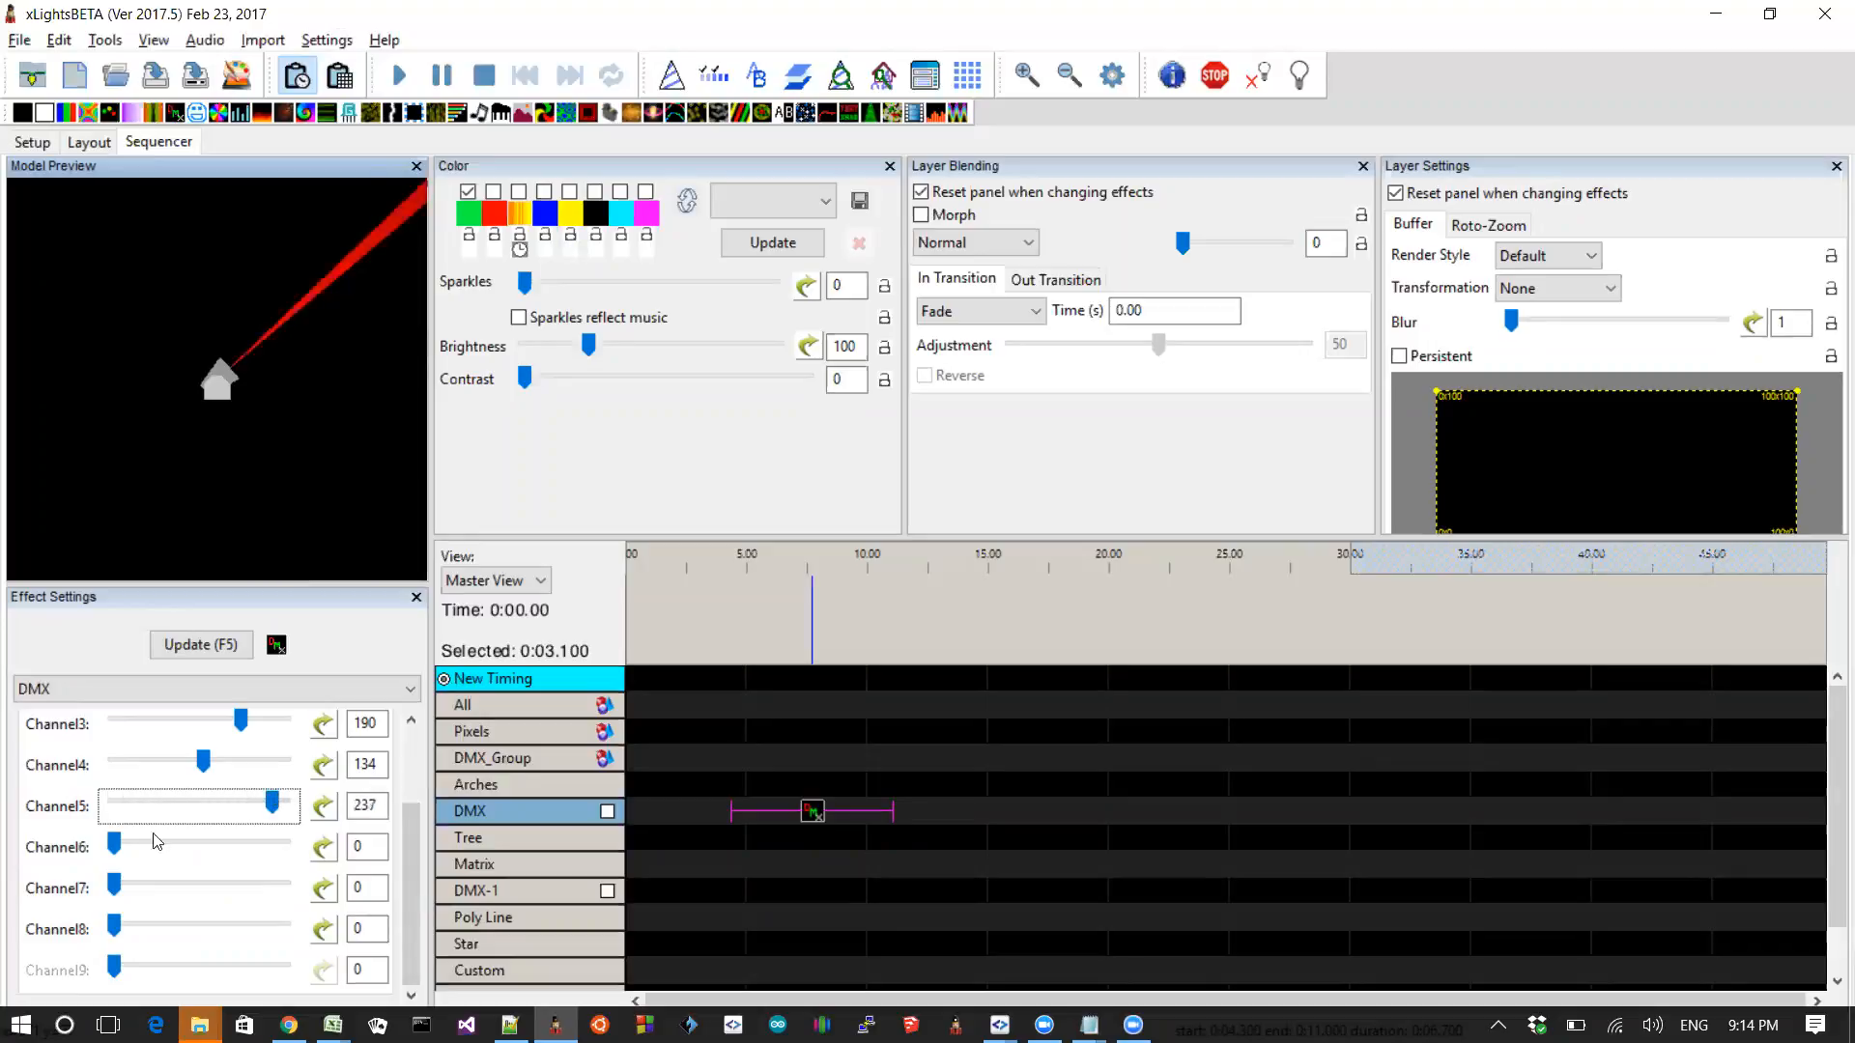
pyautogui.moveTo(114, 844); pyautogui.dragTo(225, 845)
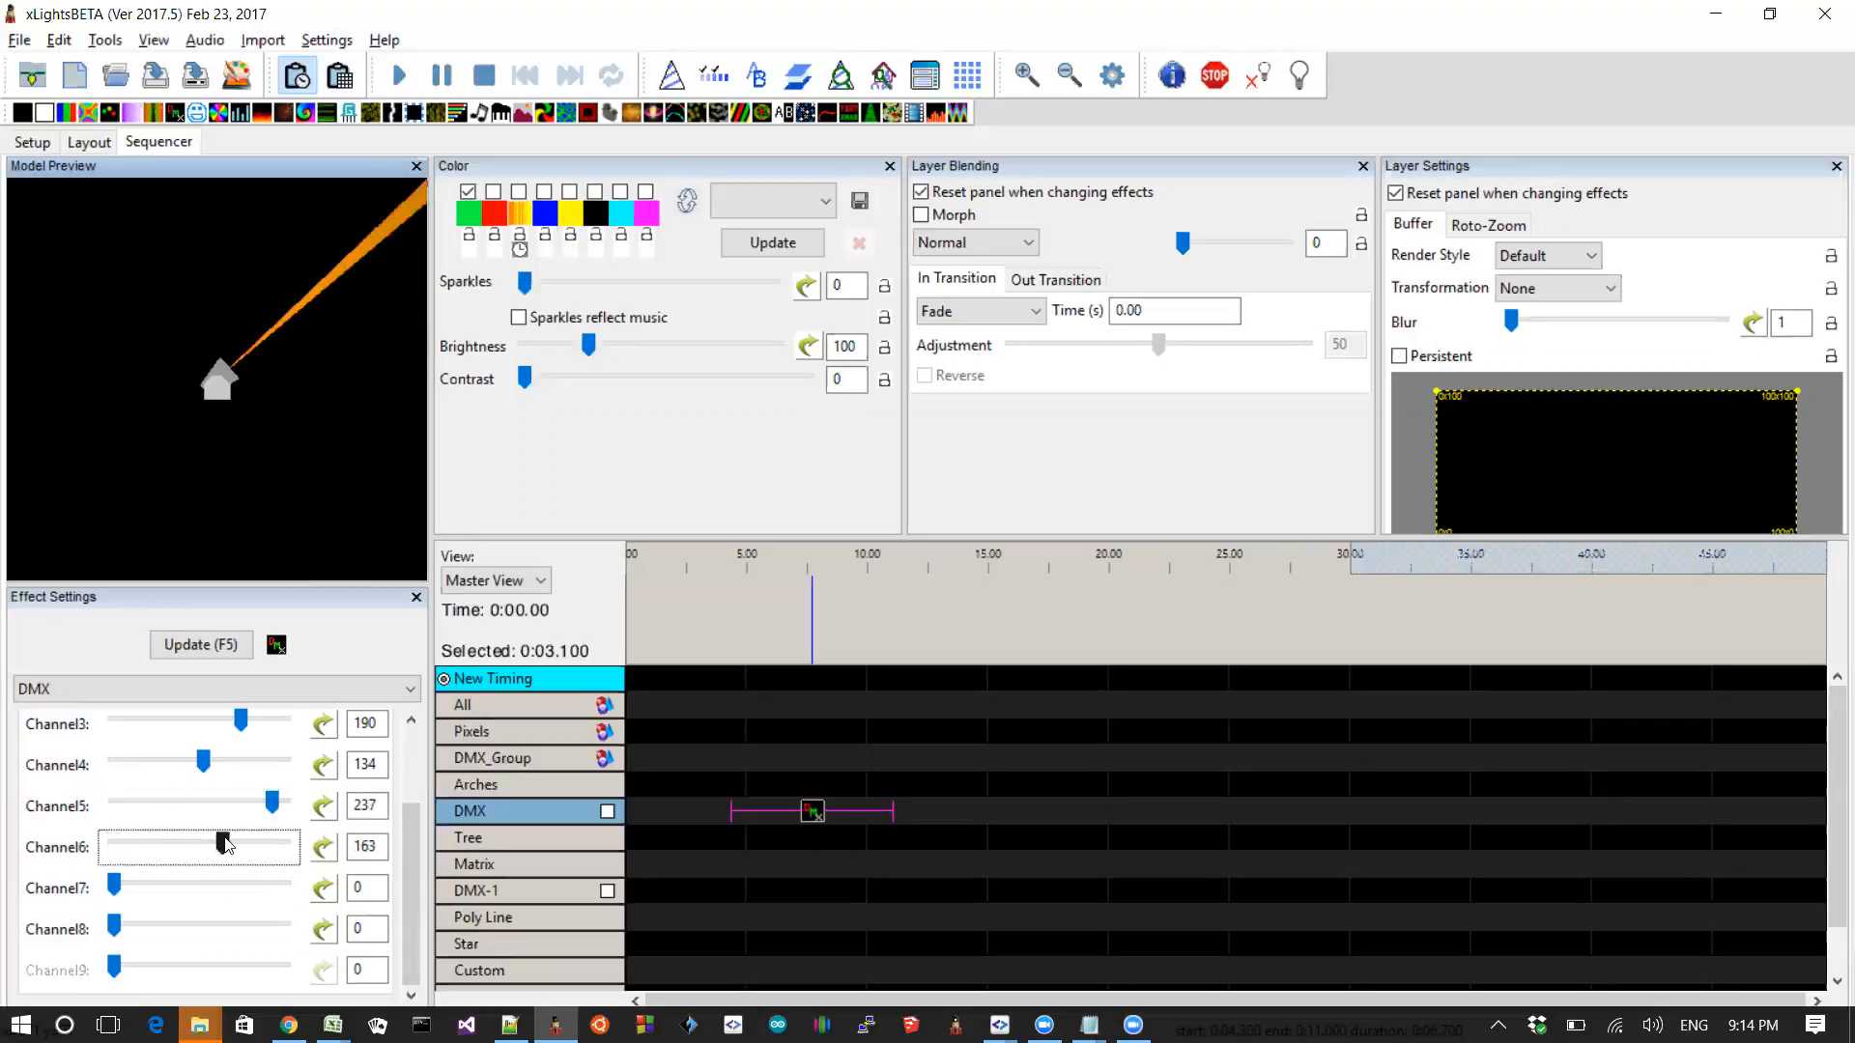
pyautogui.moveTo(114, 884); pyautogui.dragTo(233, 885)
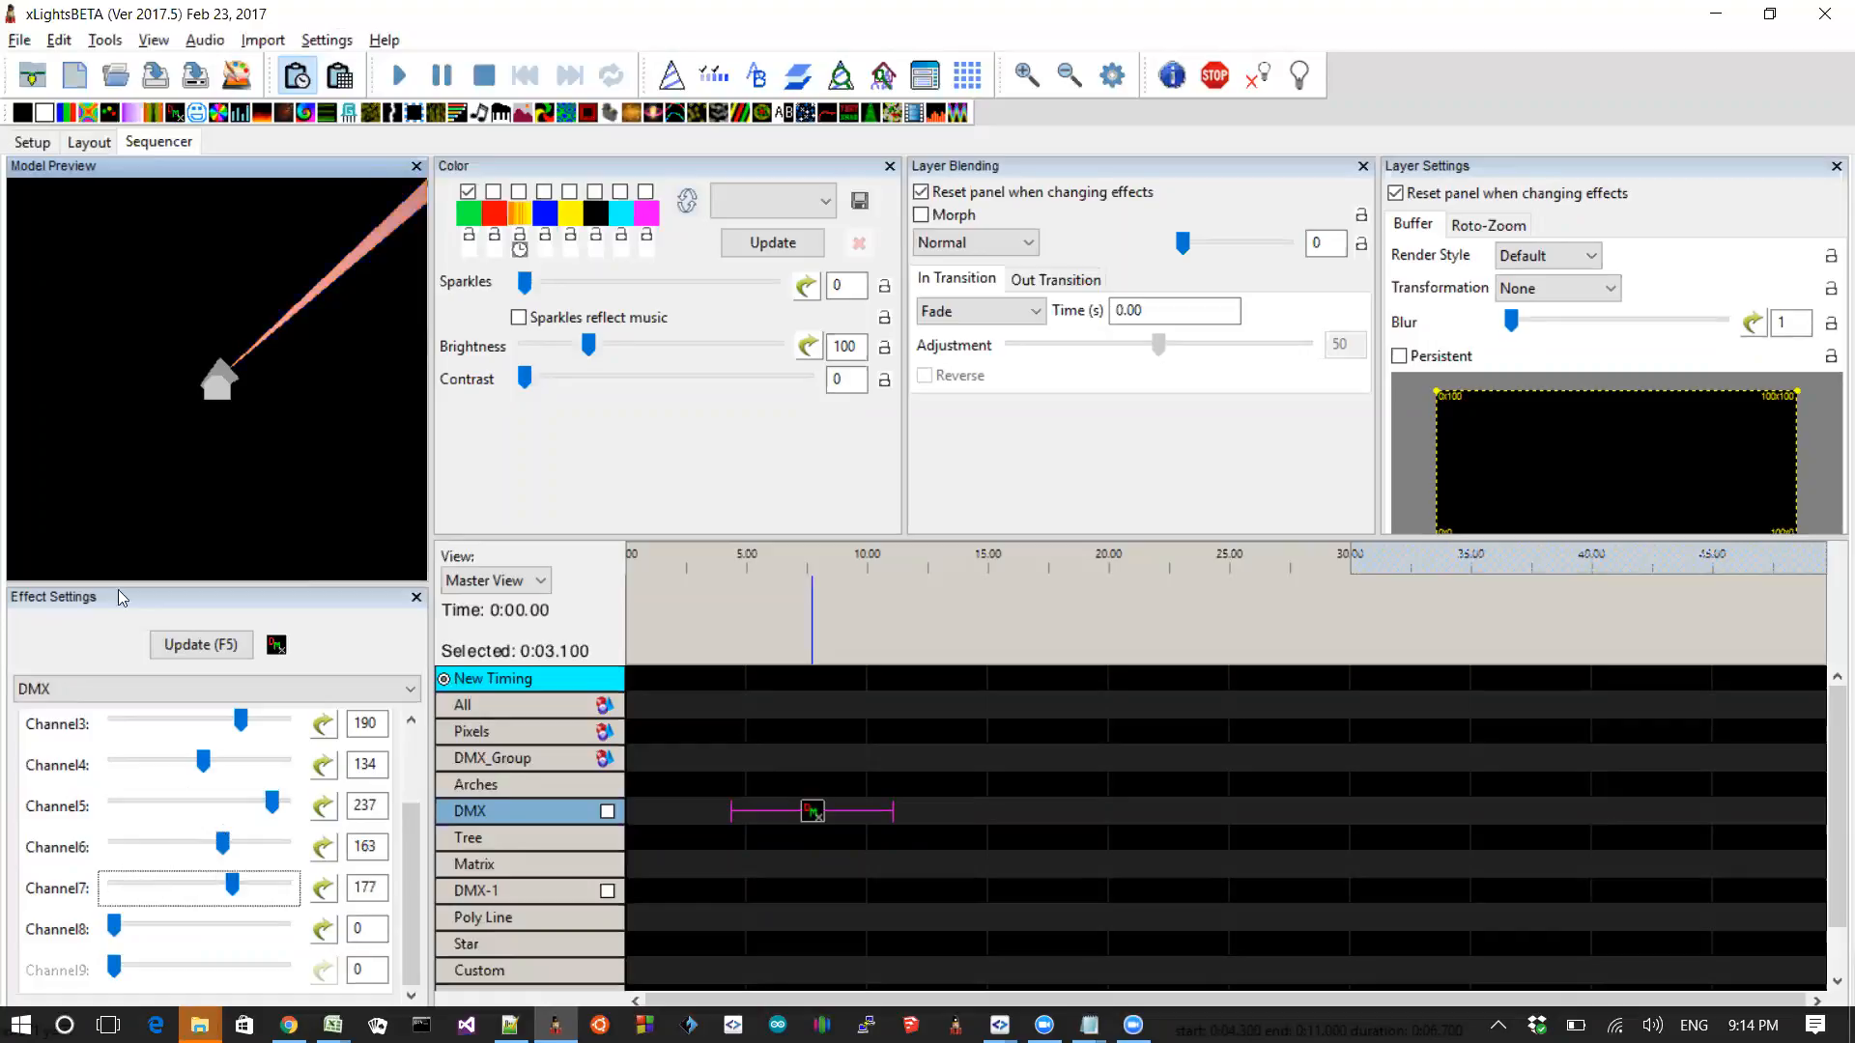
# Review the moving head's channel assignments in the layout, and return to the sequencer
pyautogui.click(32, 142)
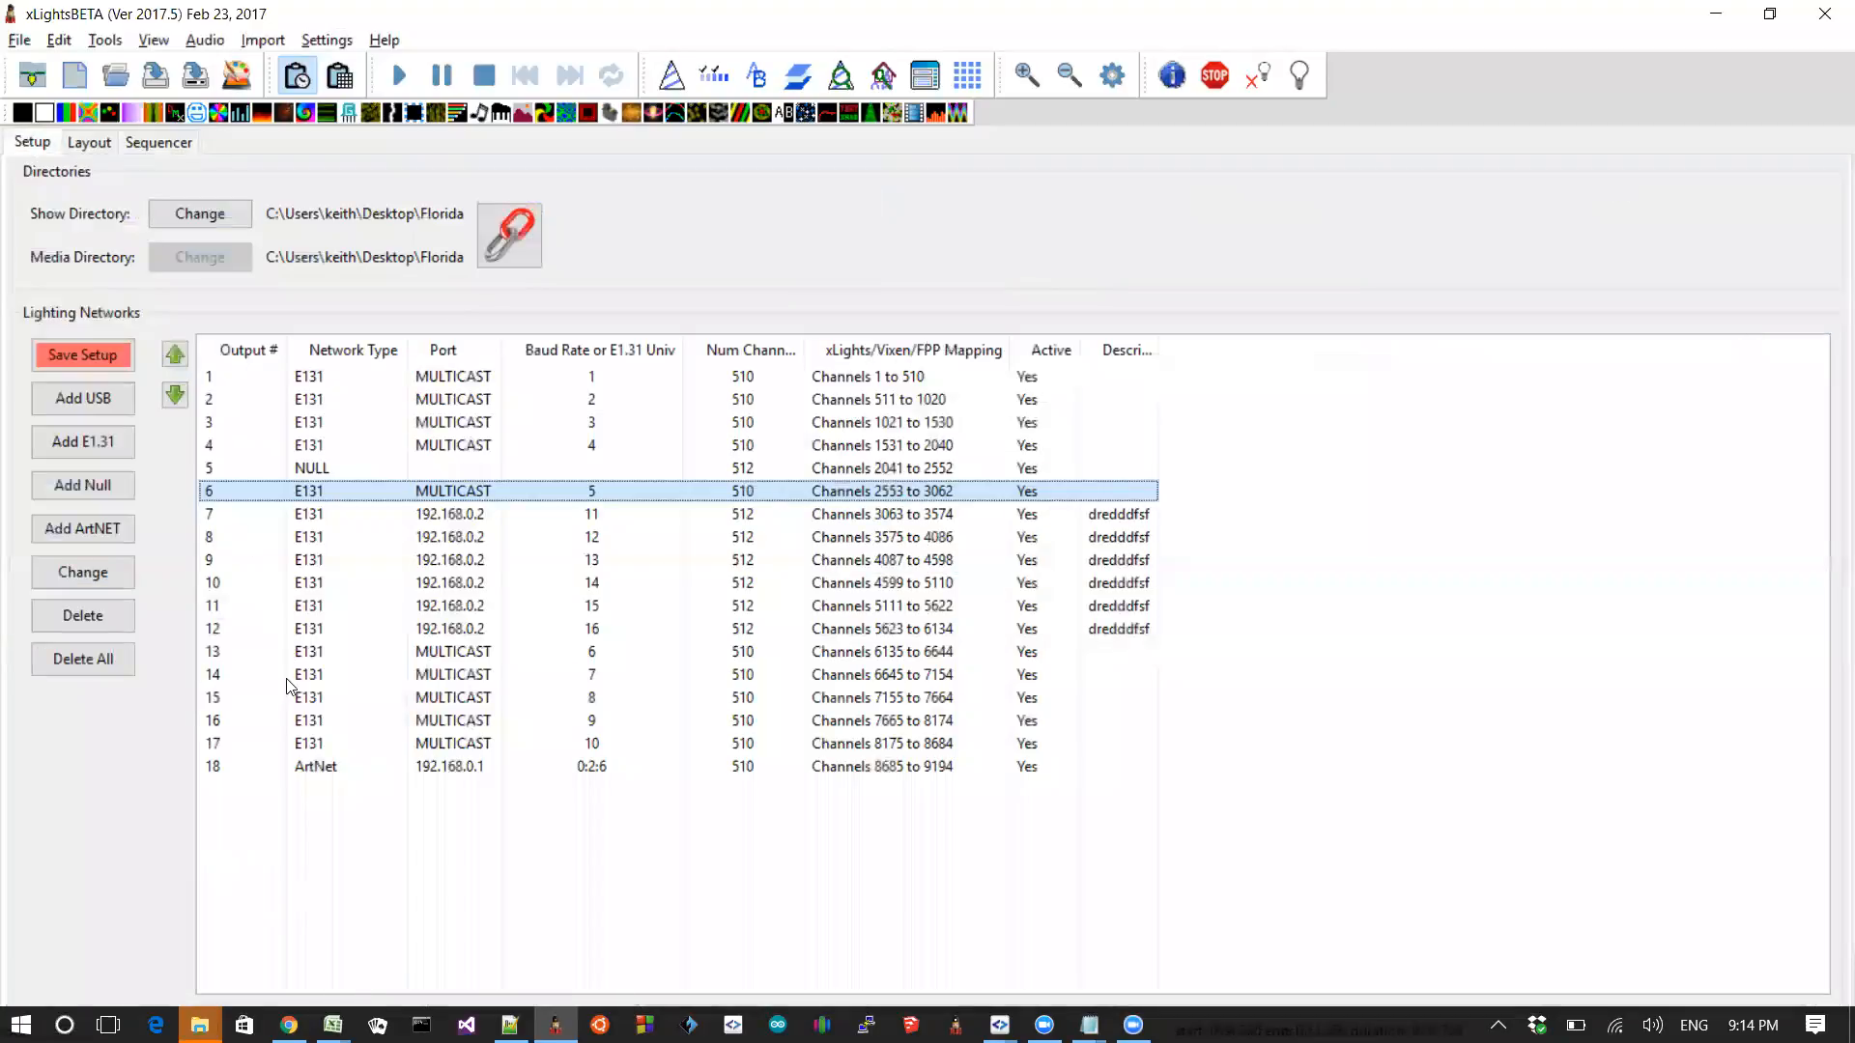
pyautogui.click(104, 143)
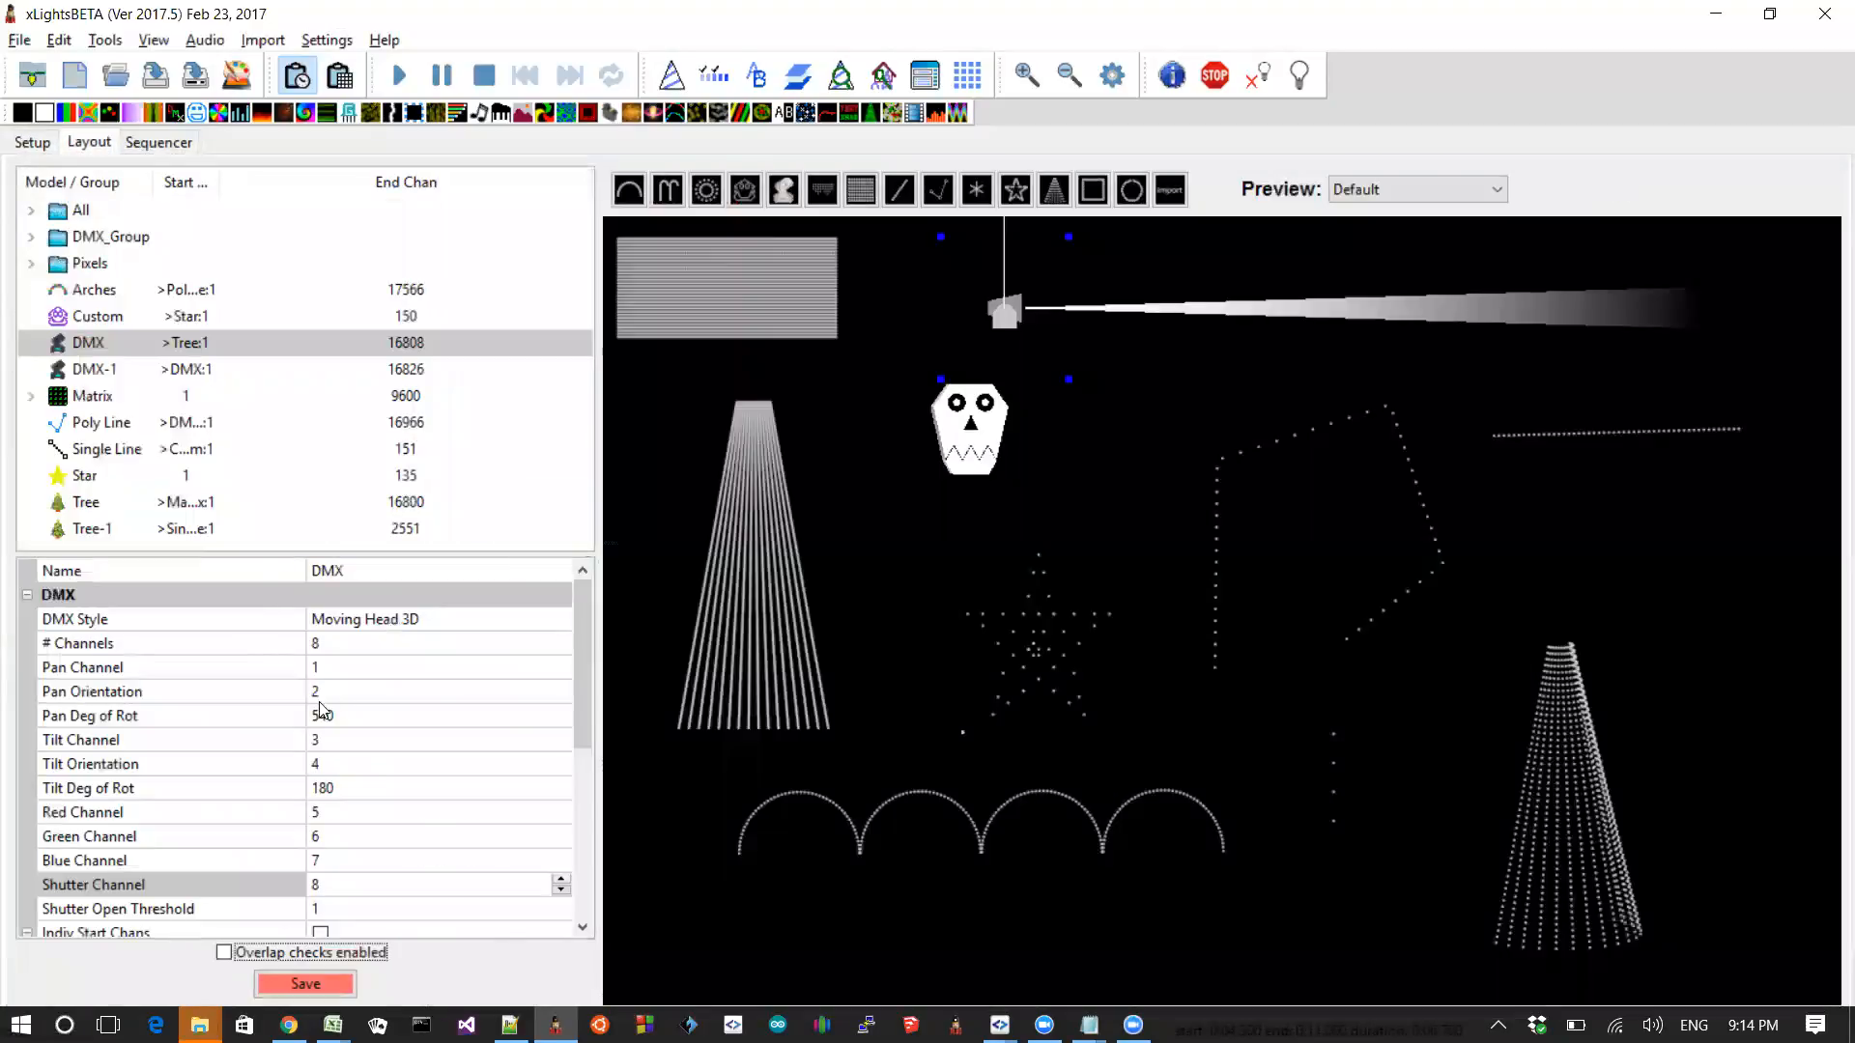
pyautogui.moveTo(582, 698)
pyautogui.mouseDown()
pyautogui.moveTo(589, 790)
pyautogui.moveTo(589, 694)
pyautogui.mouseUp()
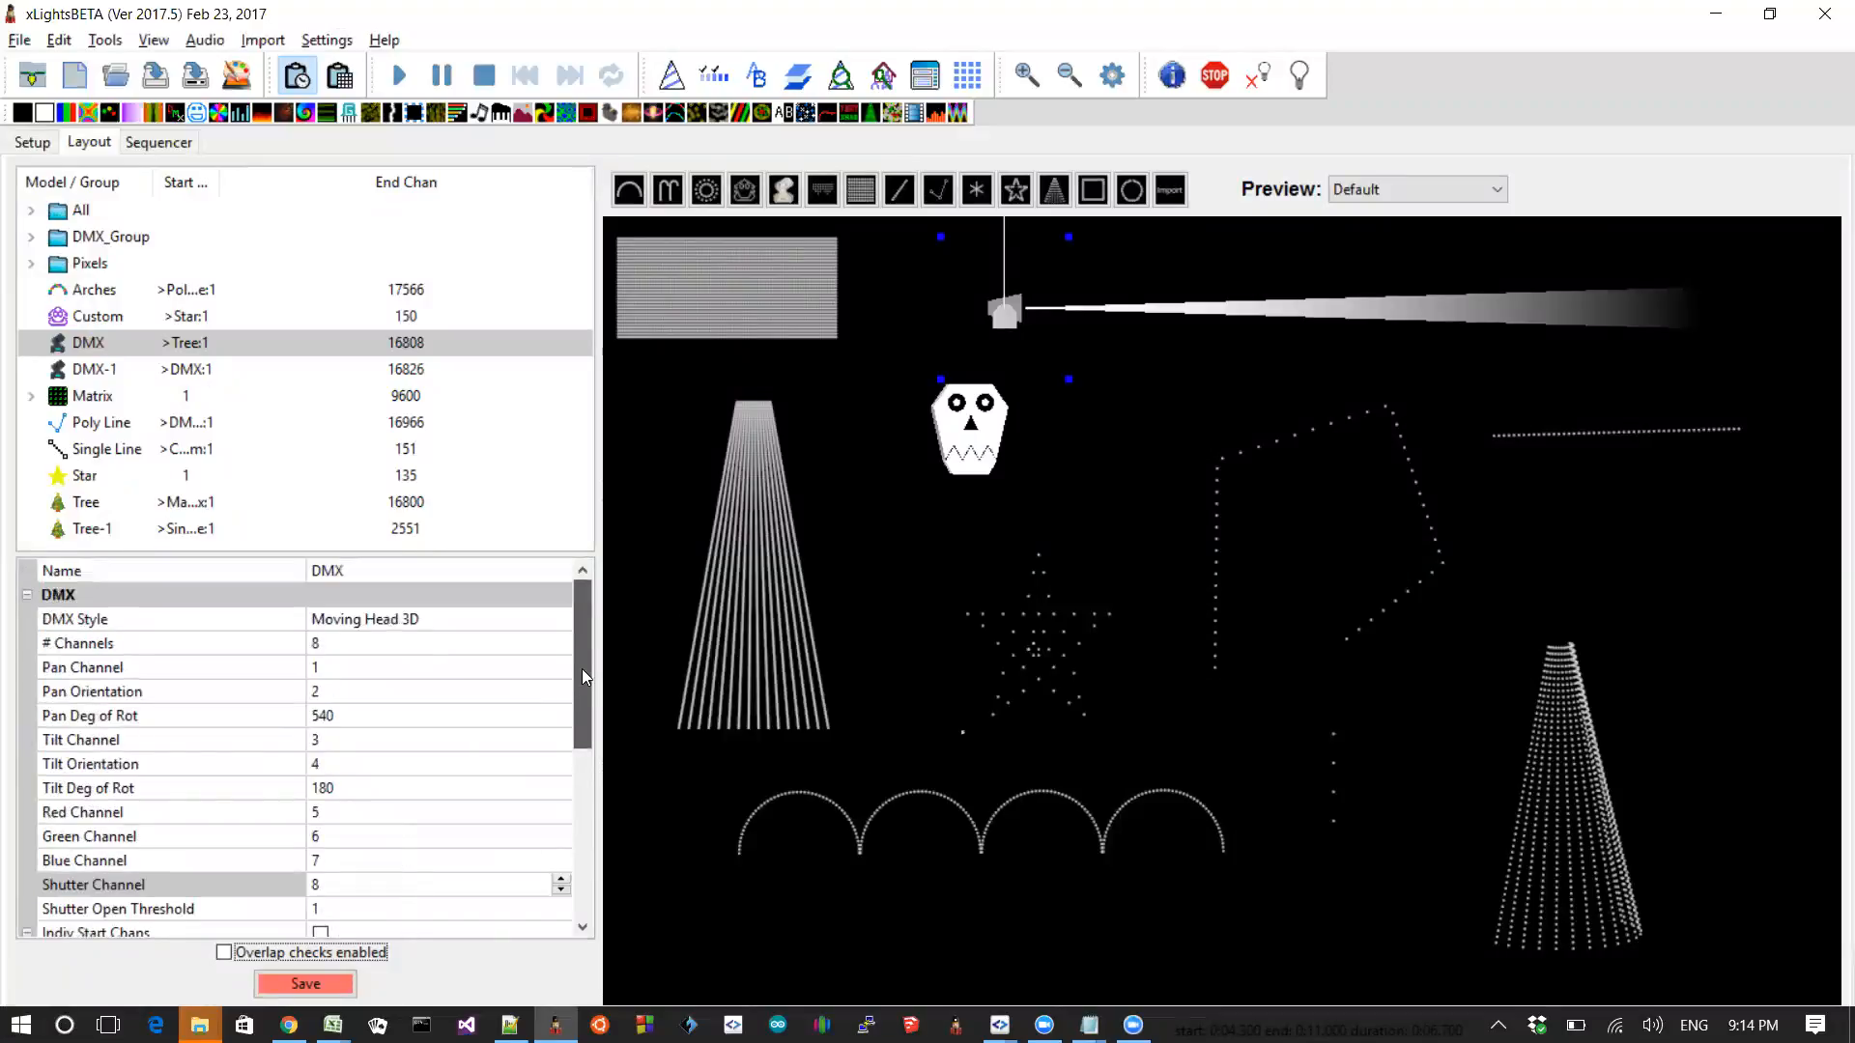
pyautogui.click(179, 150)
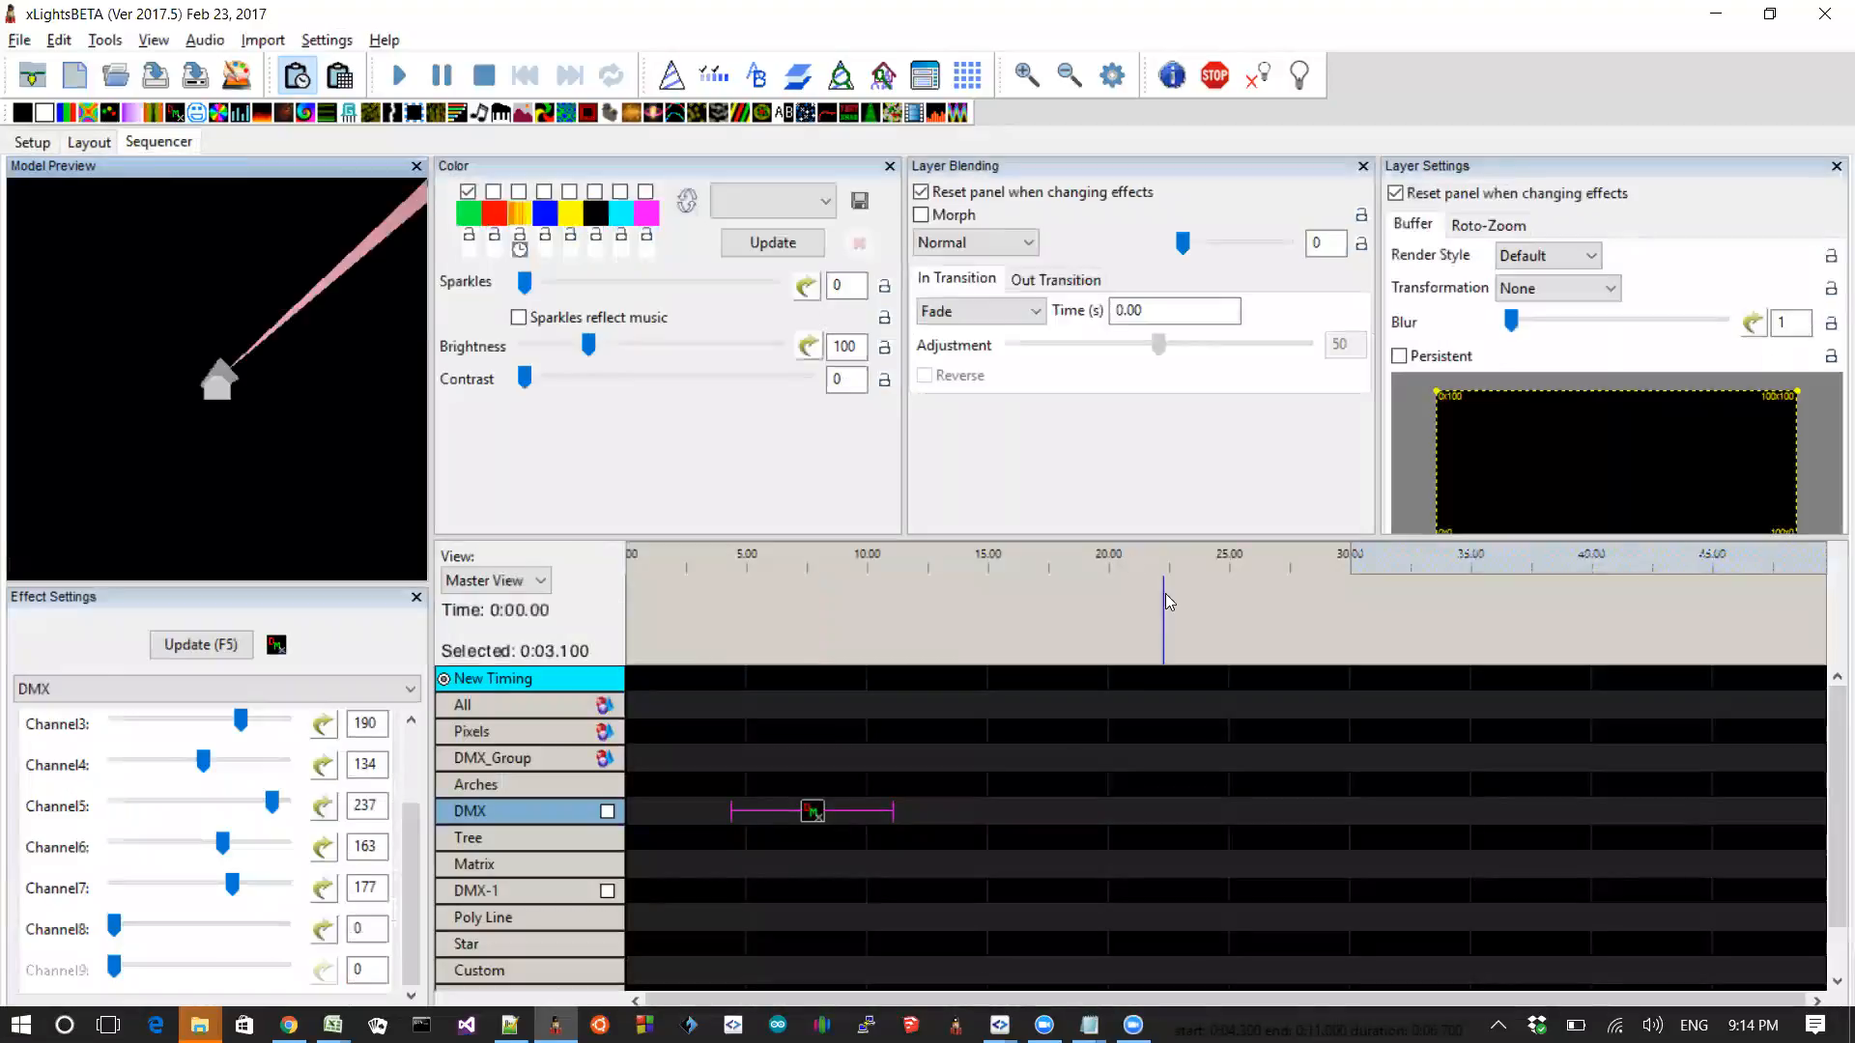
# Apply a Saw Tooth value curve to Channel1 of the moving head's DMX effect after trying Ramp Up/Down Hold
pyautogui.click(818, 815)
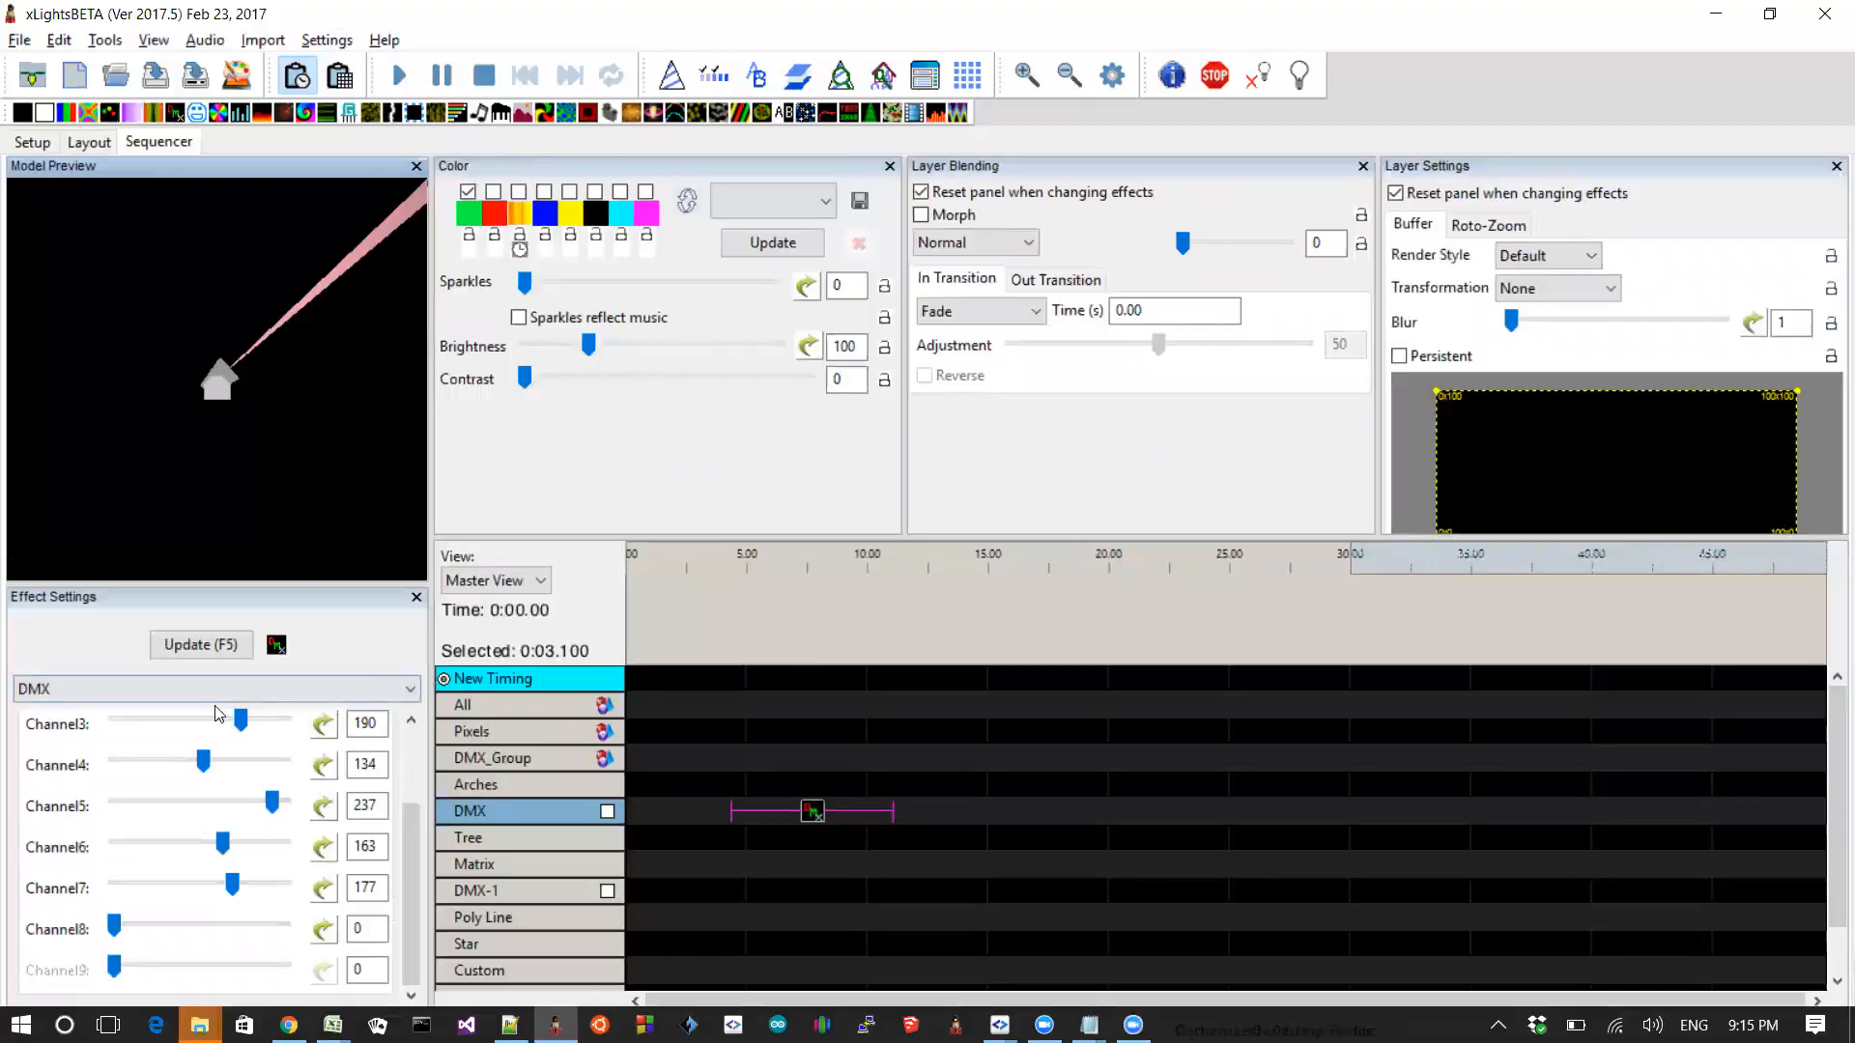
pyautogui.moveTo(409, 850); pyautogui.dragTo(415, 771)
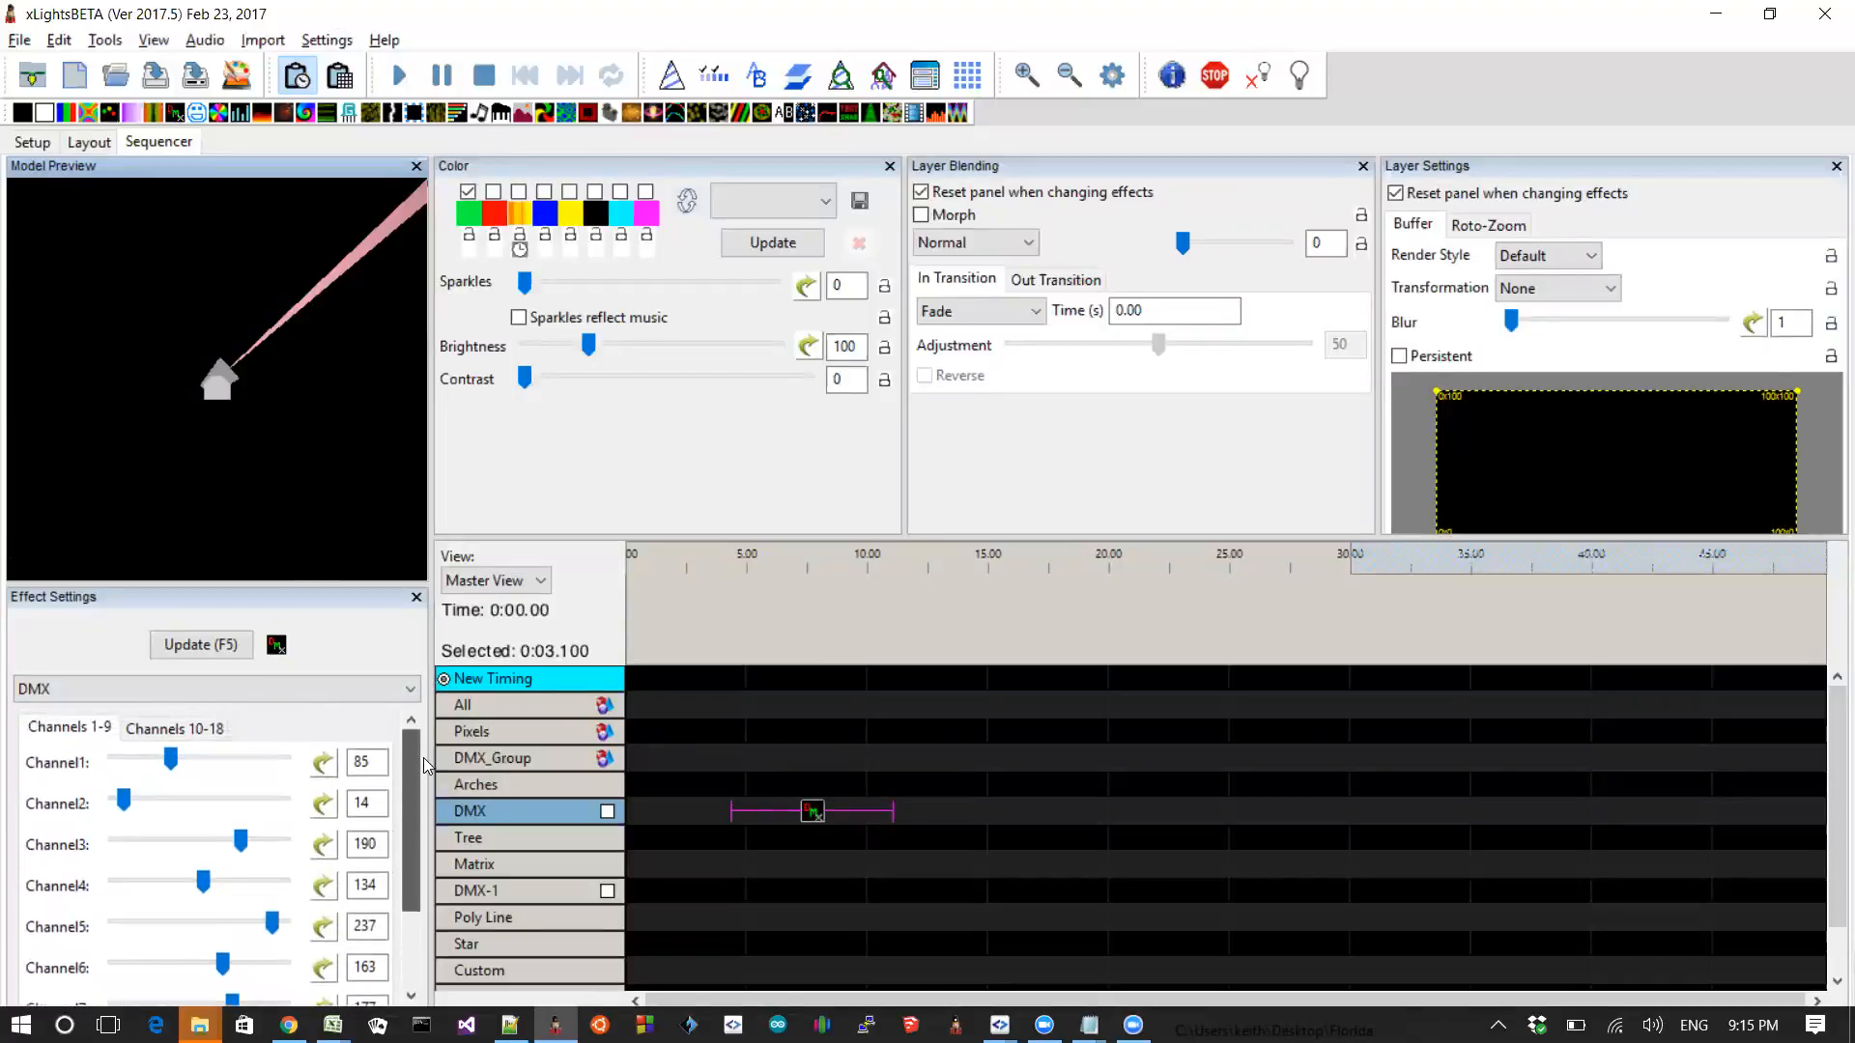
pyautogui.click(325, 768)
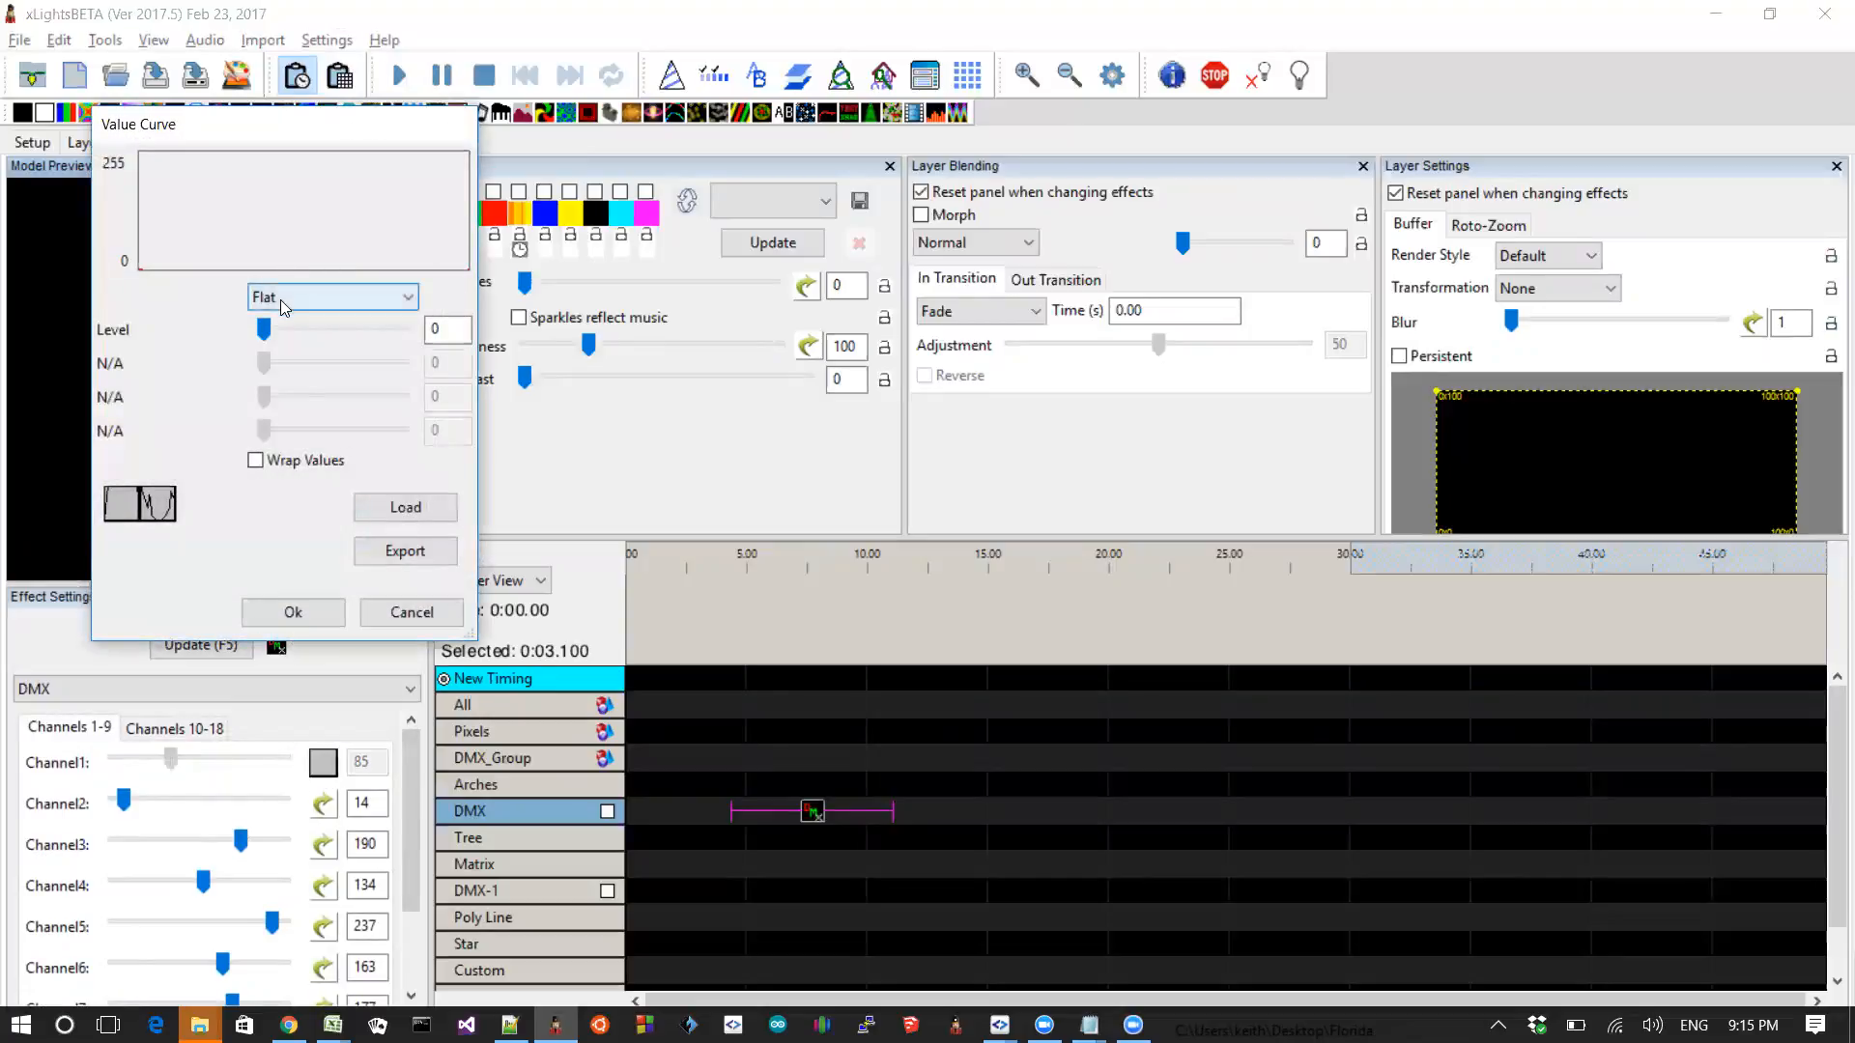
pyautogui.click(280, 297)
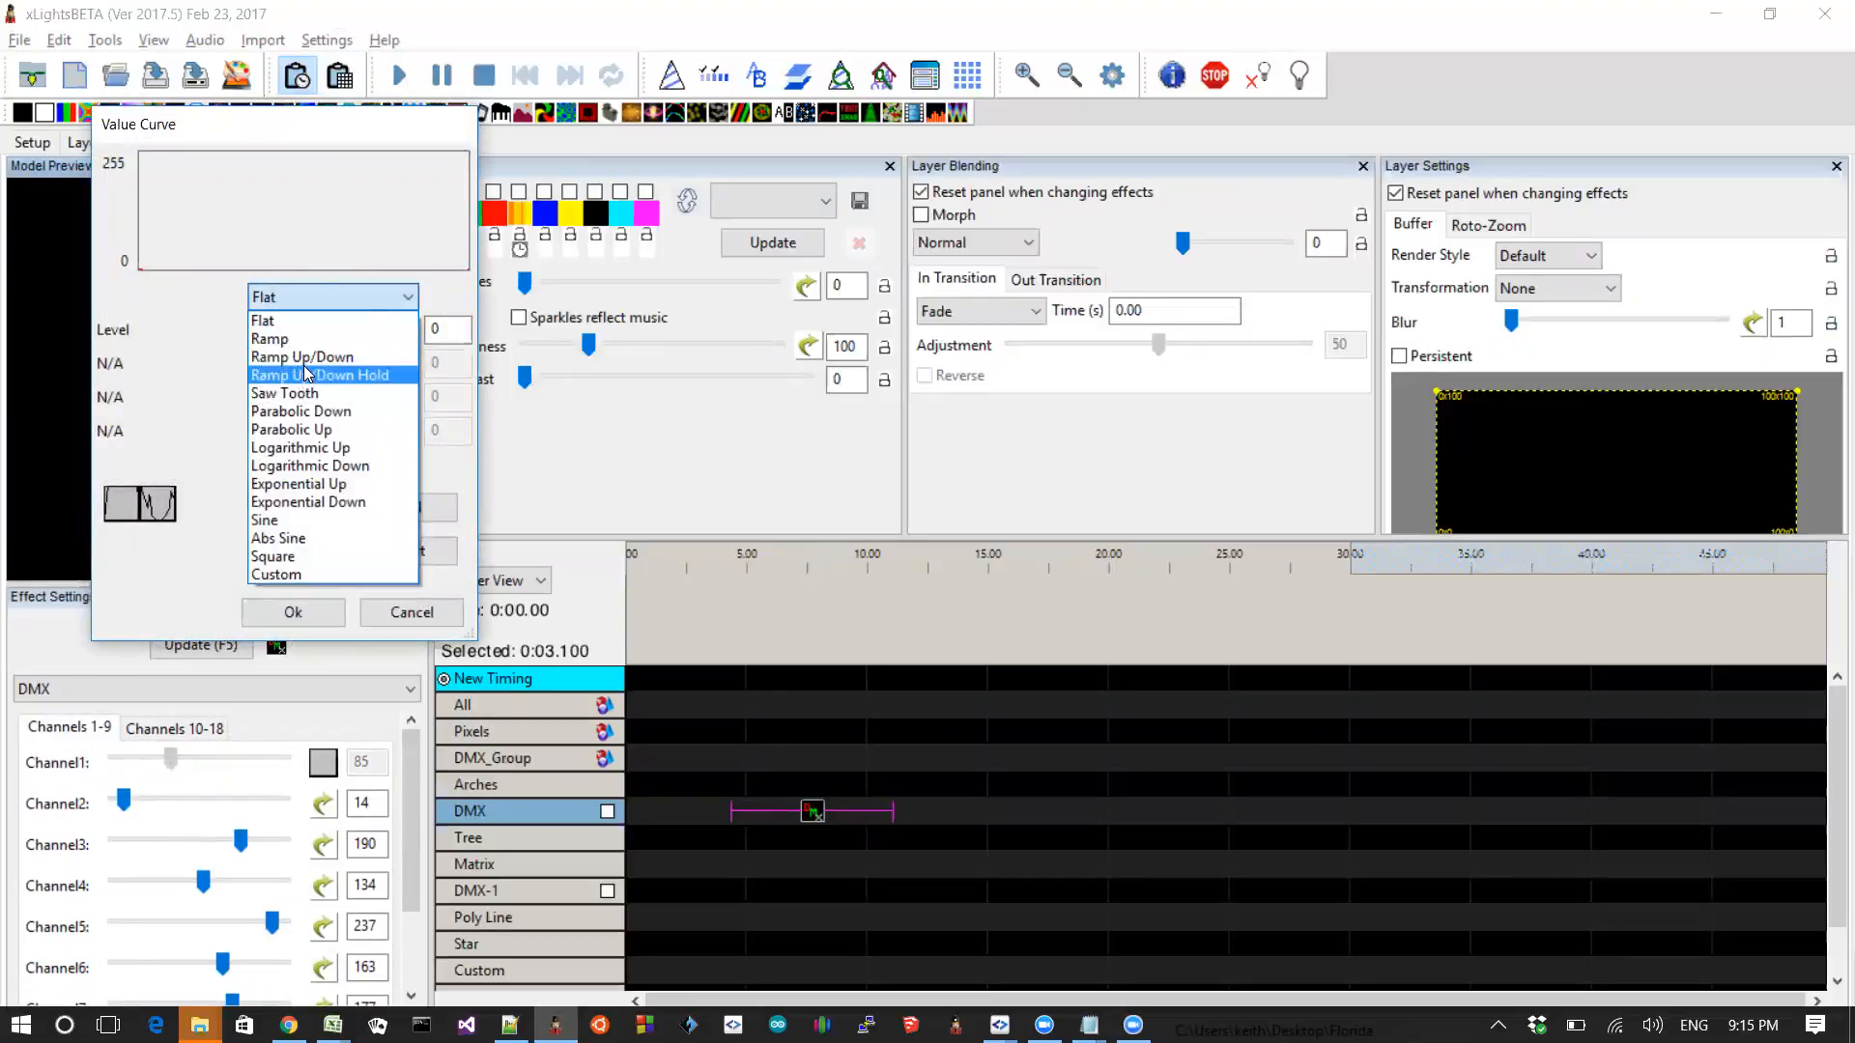
pyautogui.click(307, 375)
pyautogui.click(328, 298)
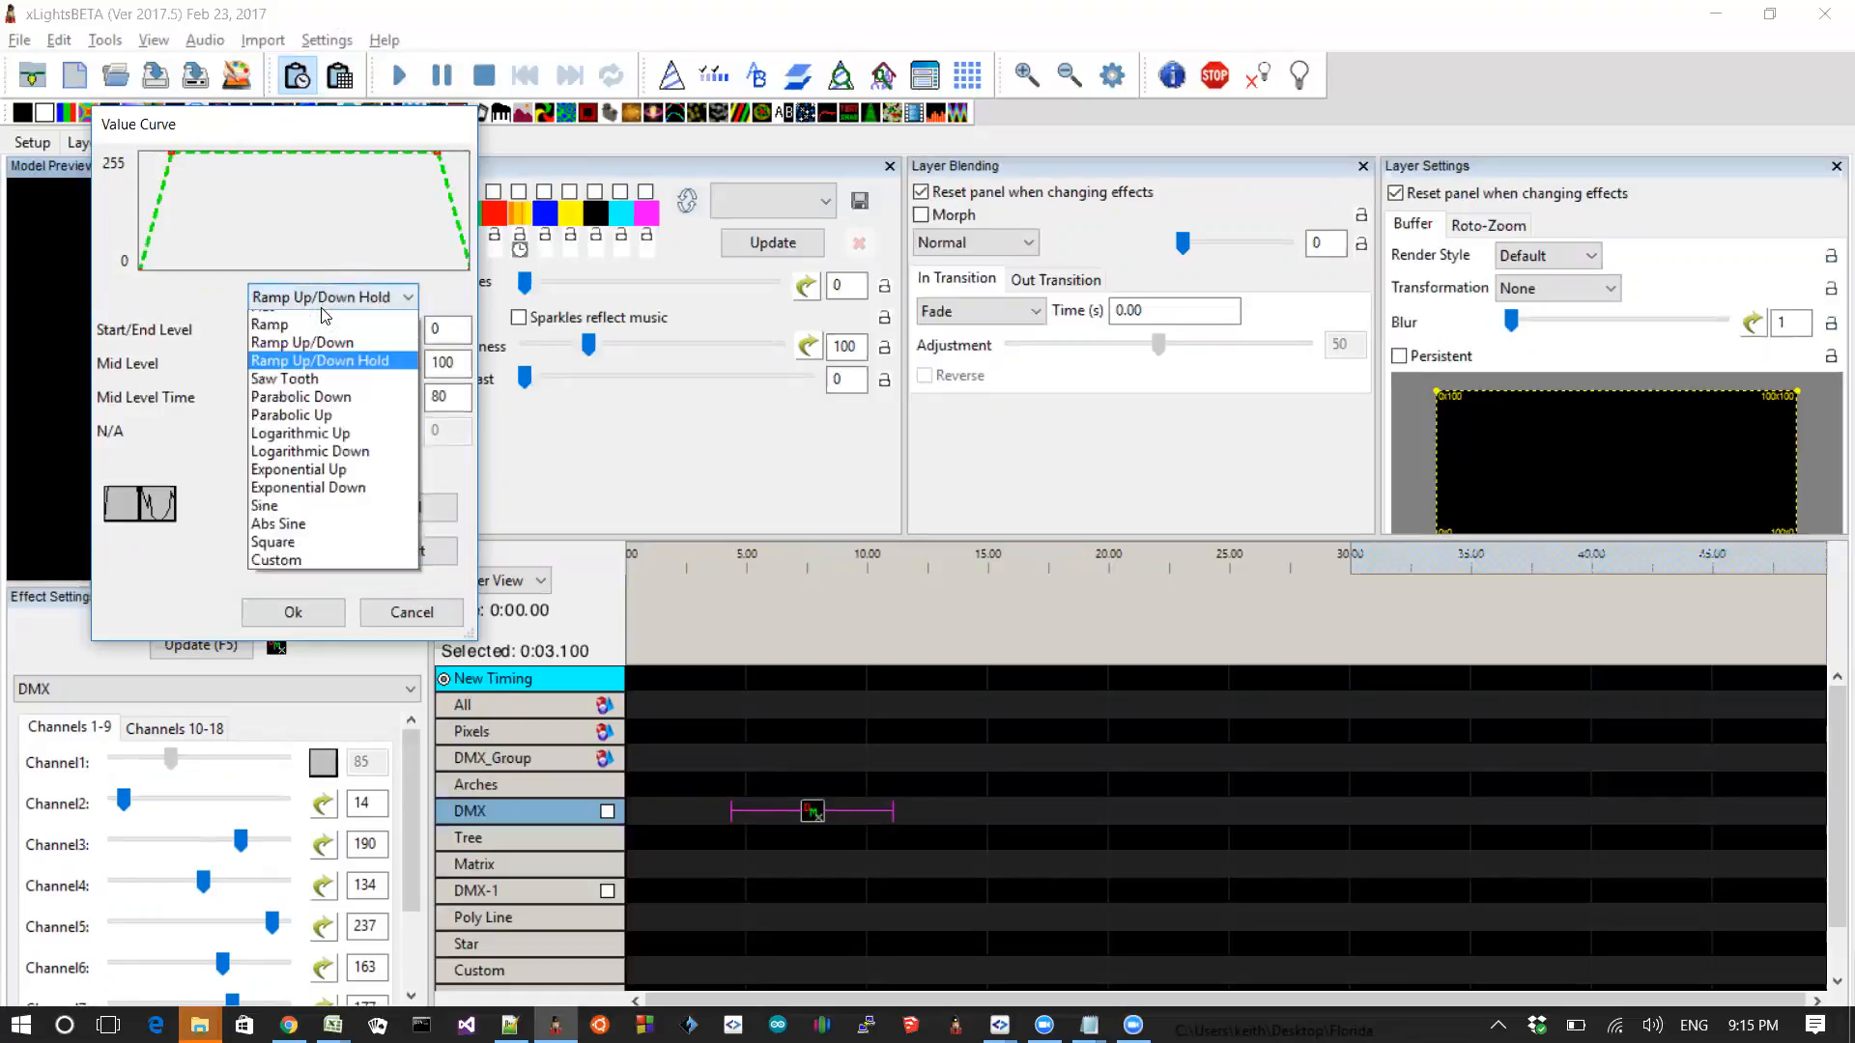
pyautogui.click(322, 394)
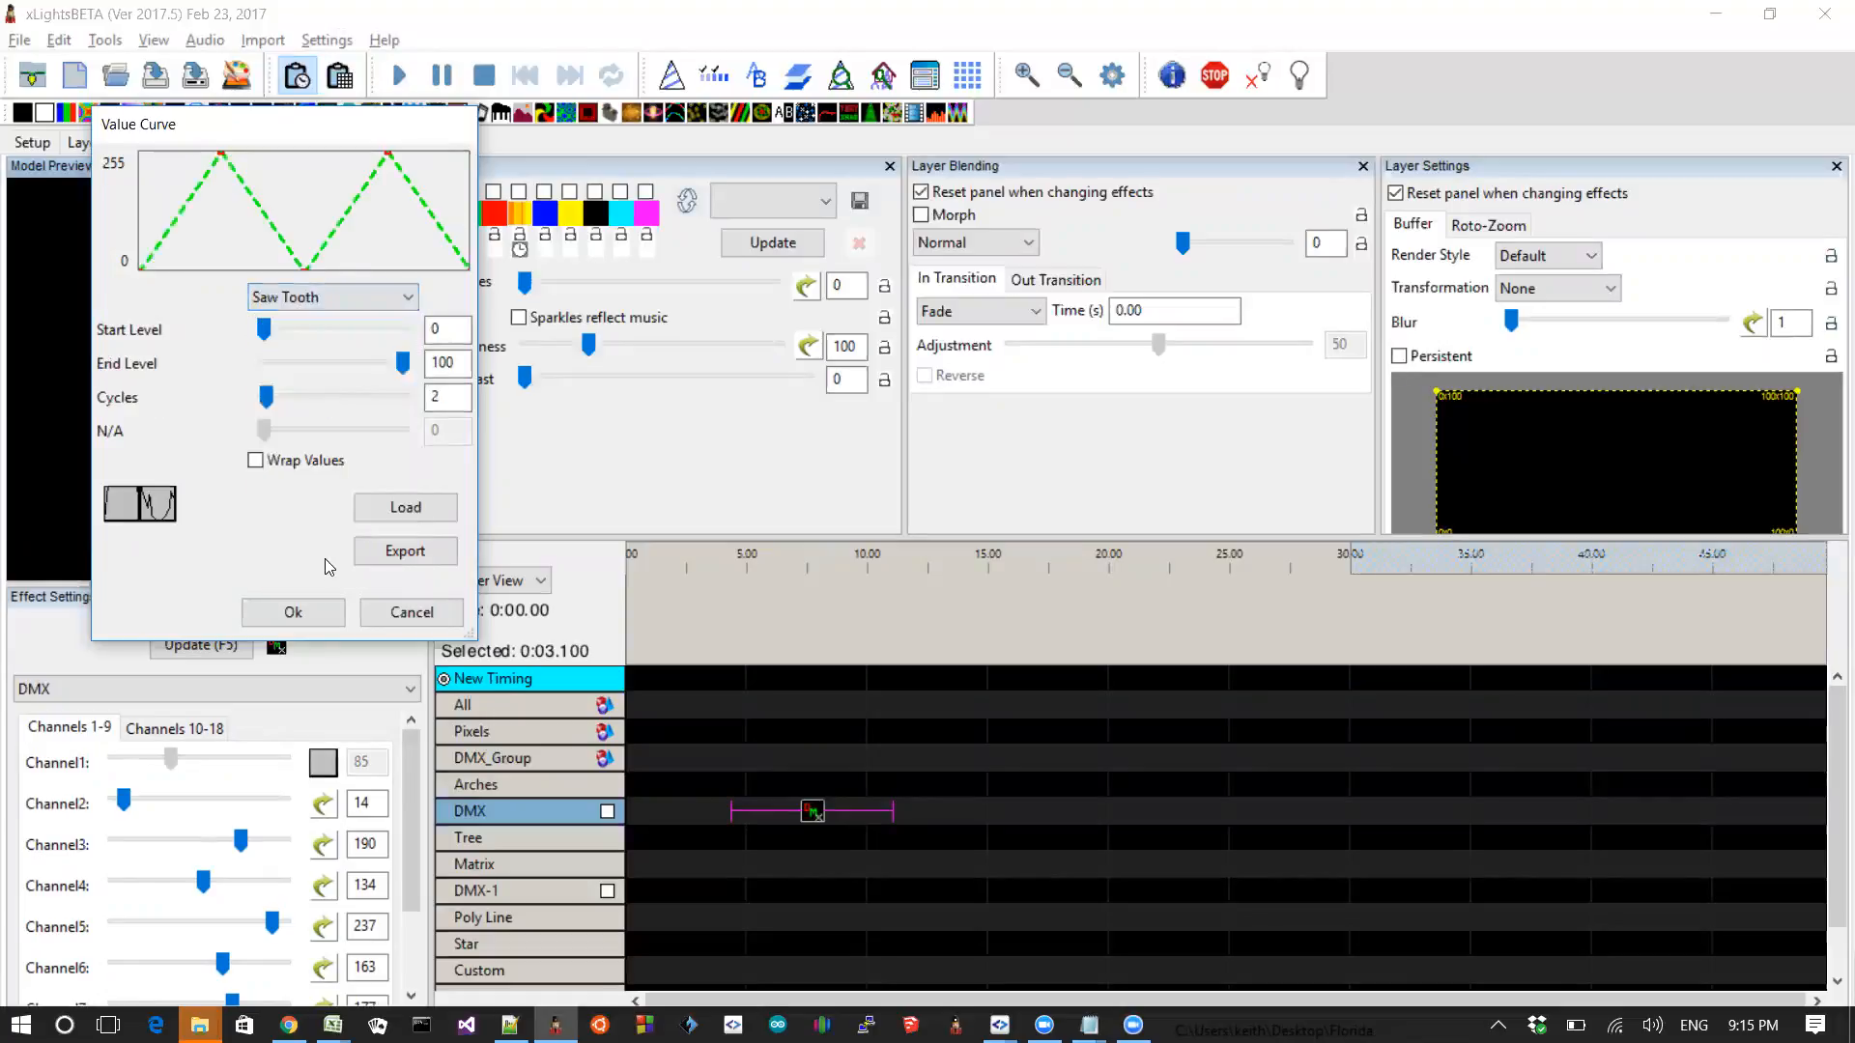
pyautogui.click(299, 611)
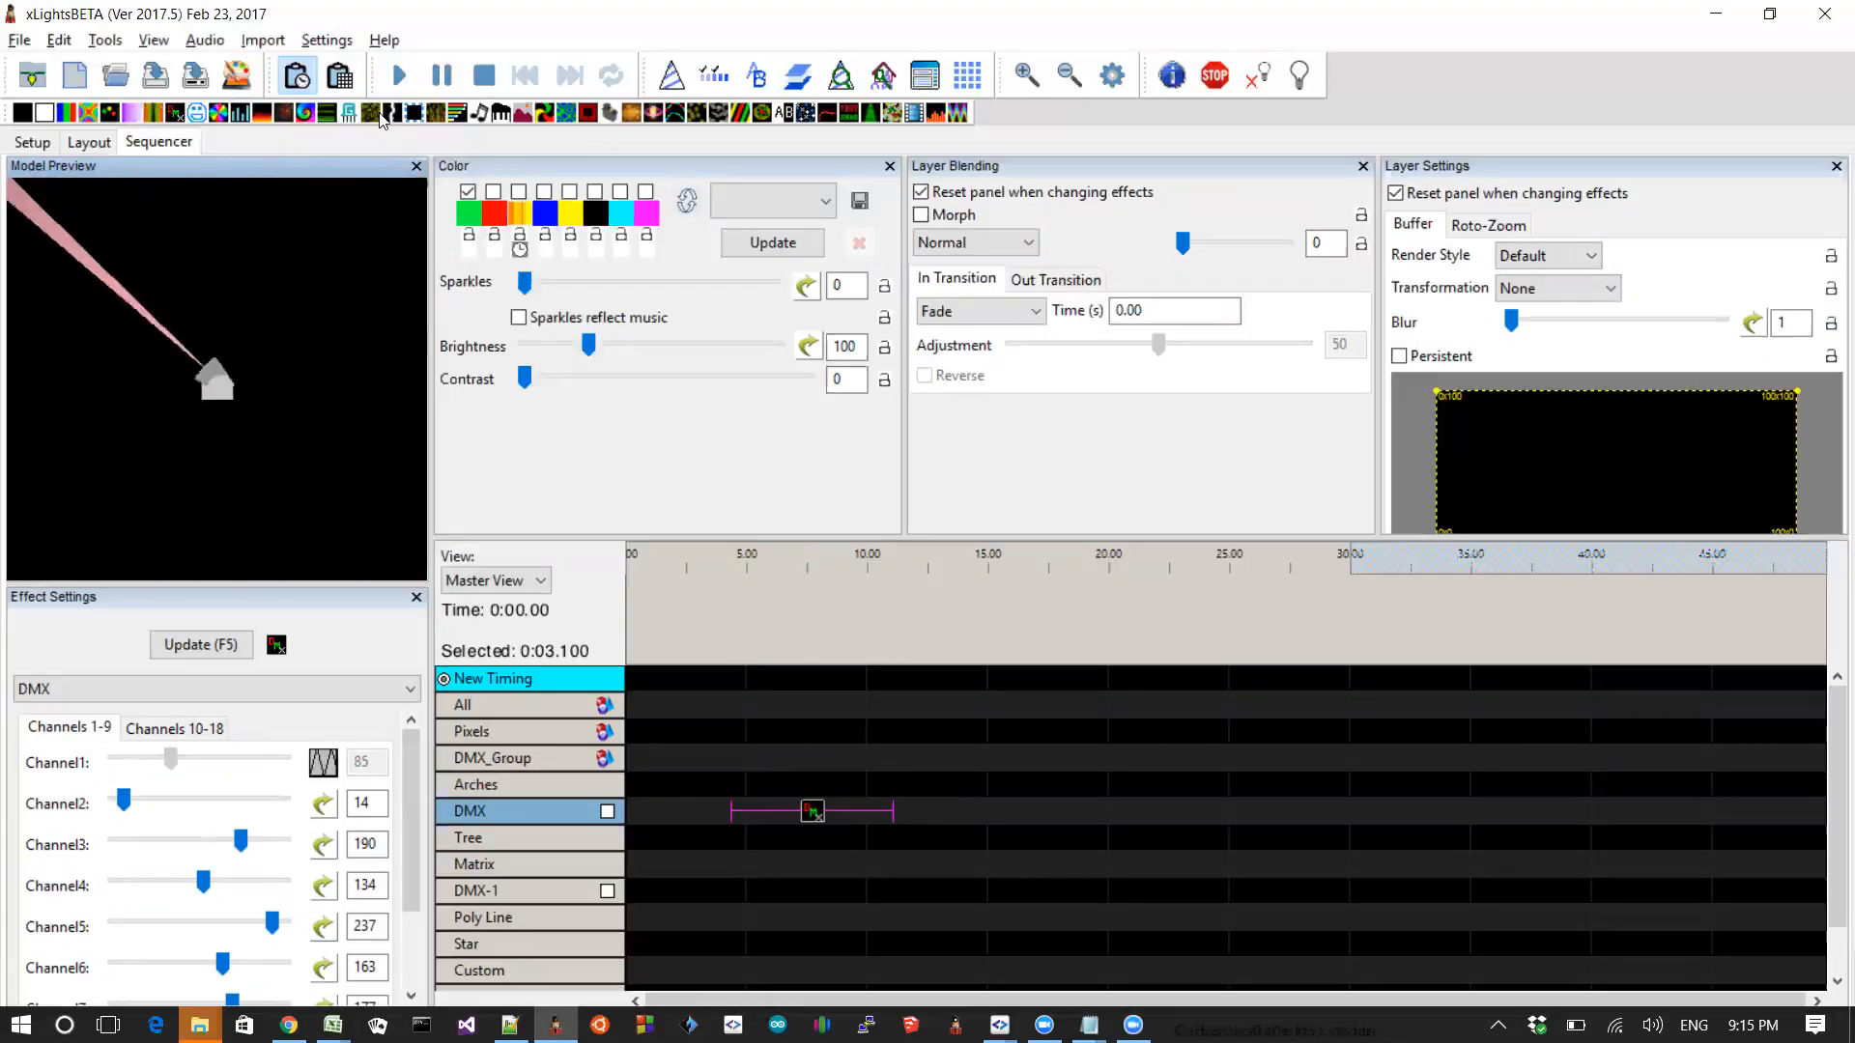
# Add a DMX effect to the DMX-1 row from about 4 to 11 seconds, with Channel3 at 71, Channel4 at 13, Channel5 at 105 and Channel6 at 61
pyautogui.moveTo(168, 118); pyautogui.dragTo(889, 892)
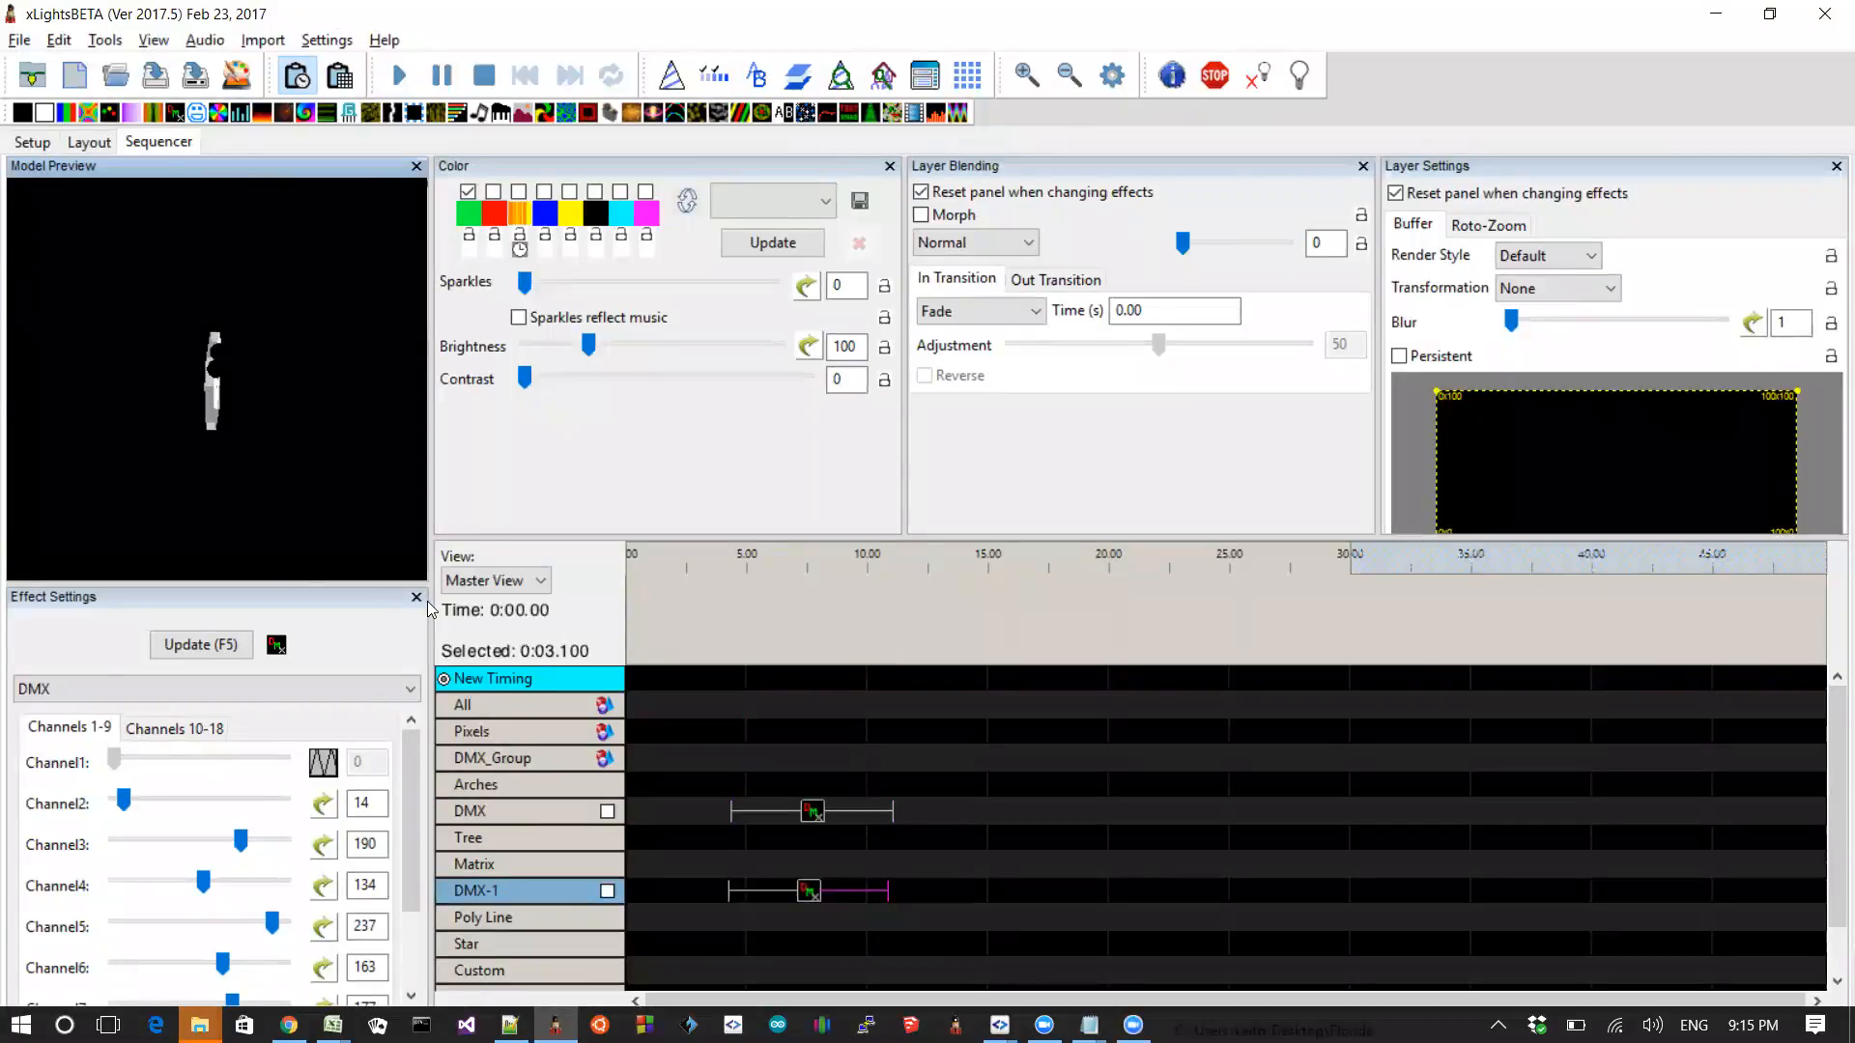
pyautogui.click(815, 892)
pyautogui.moveTo(234, 836); pyautogui.dragTo(124, 877)
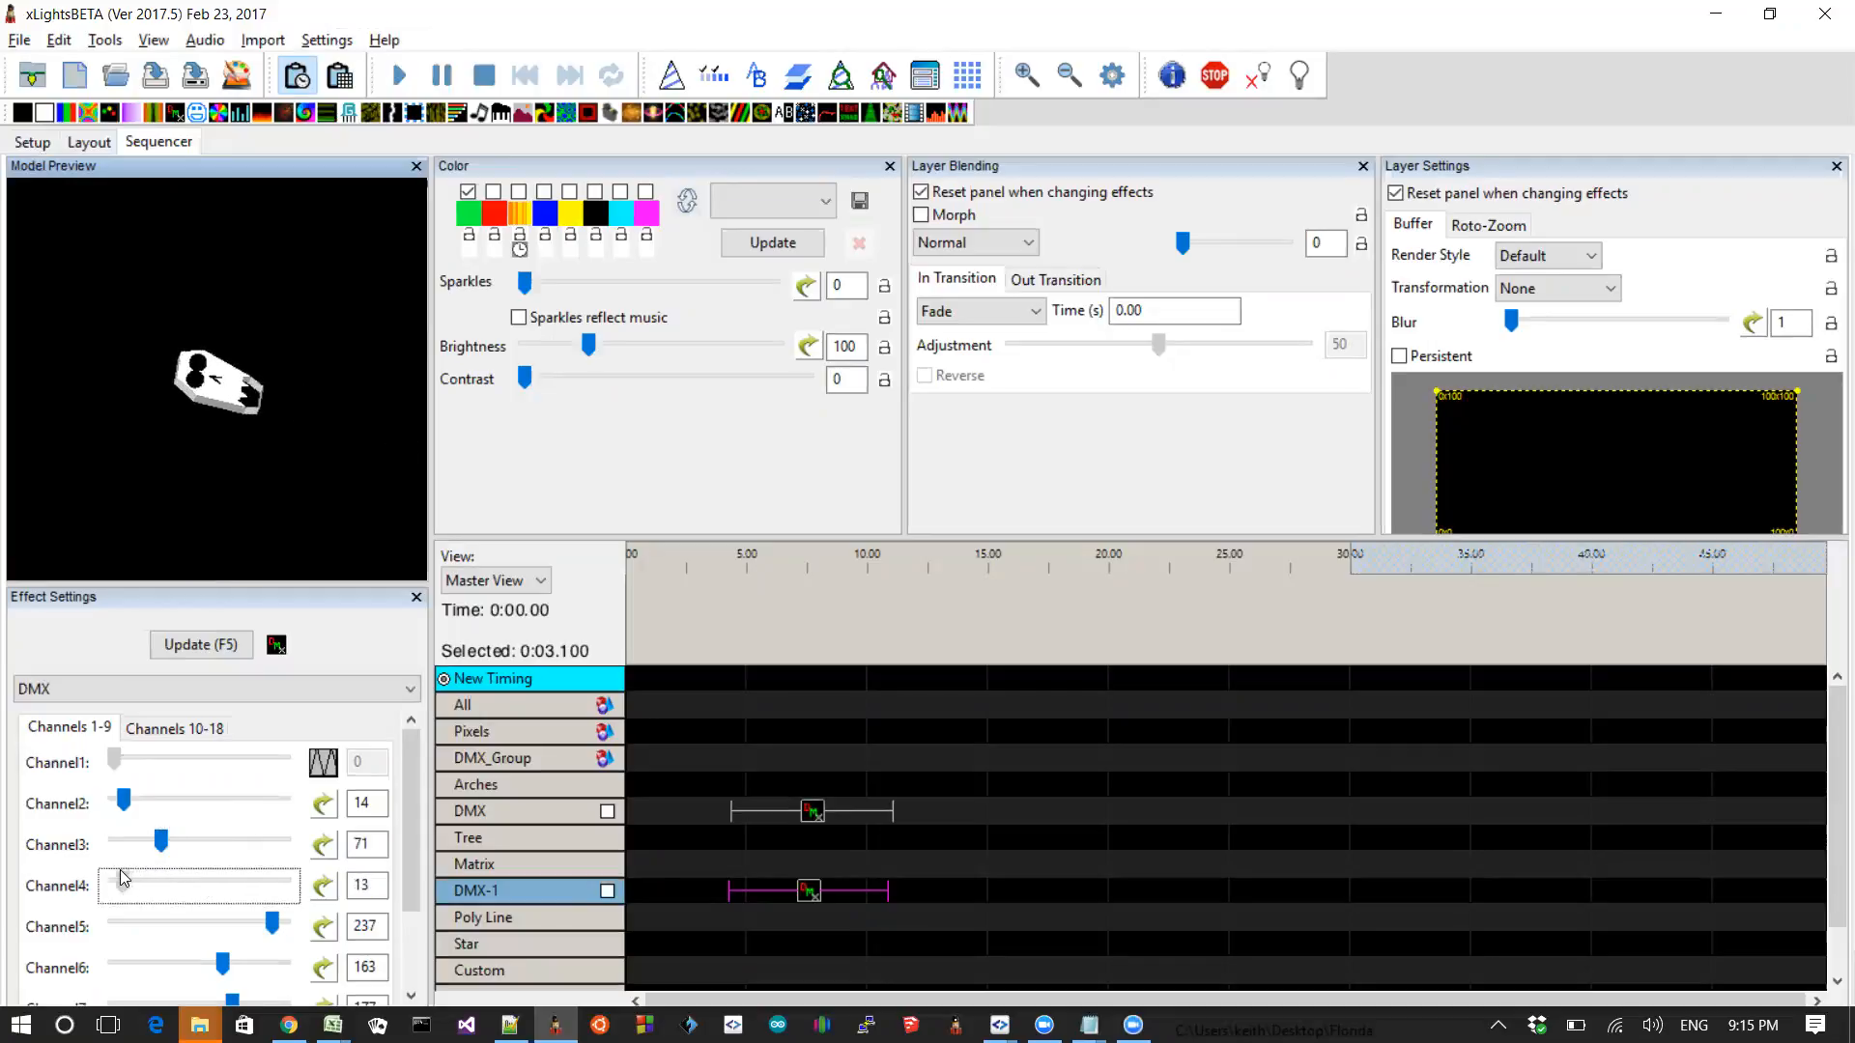
pyautogui.moveTo(272, 926); pyautogui.dragTo(155, 963)
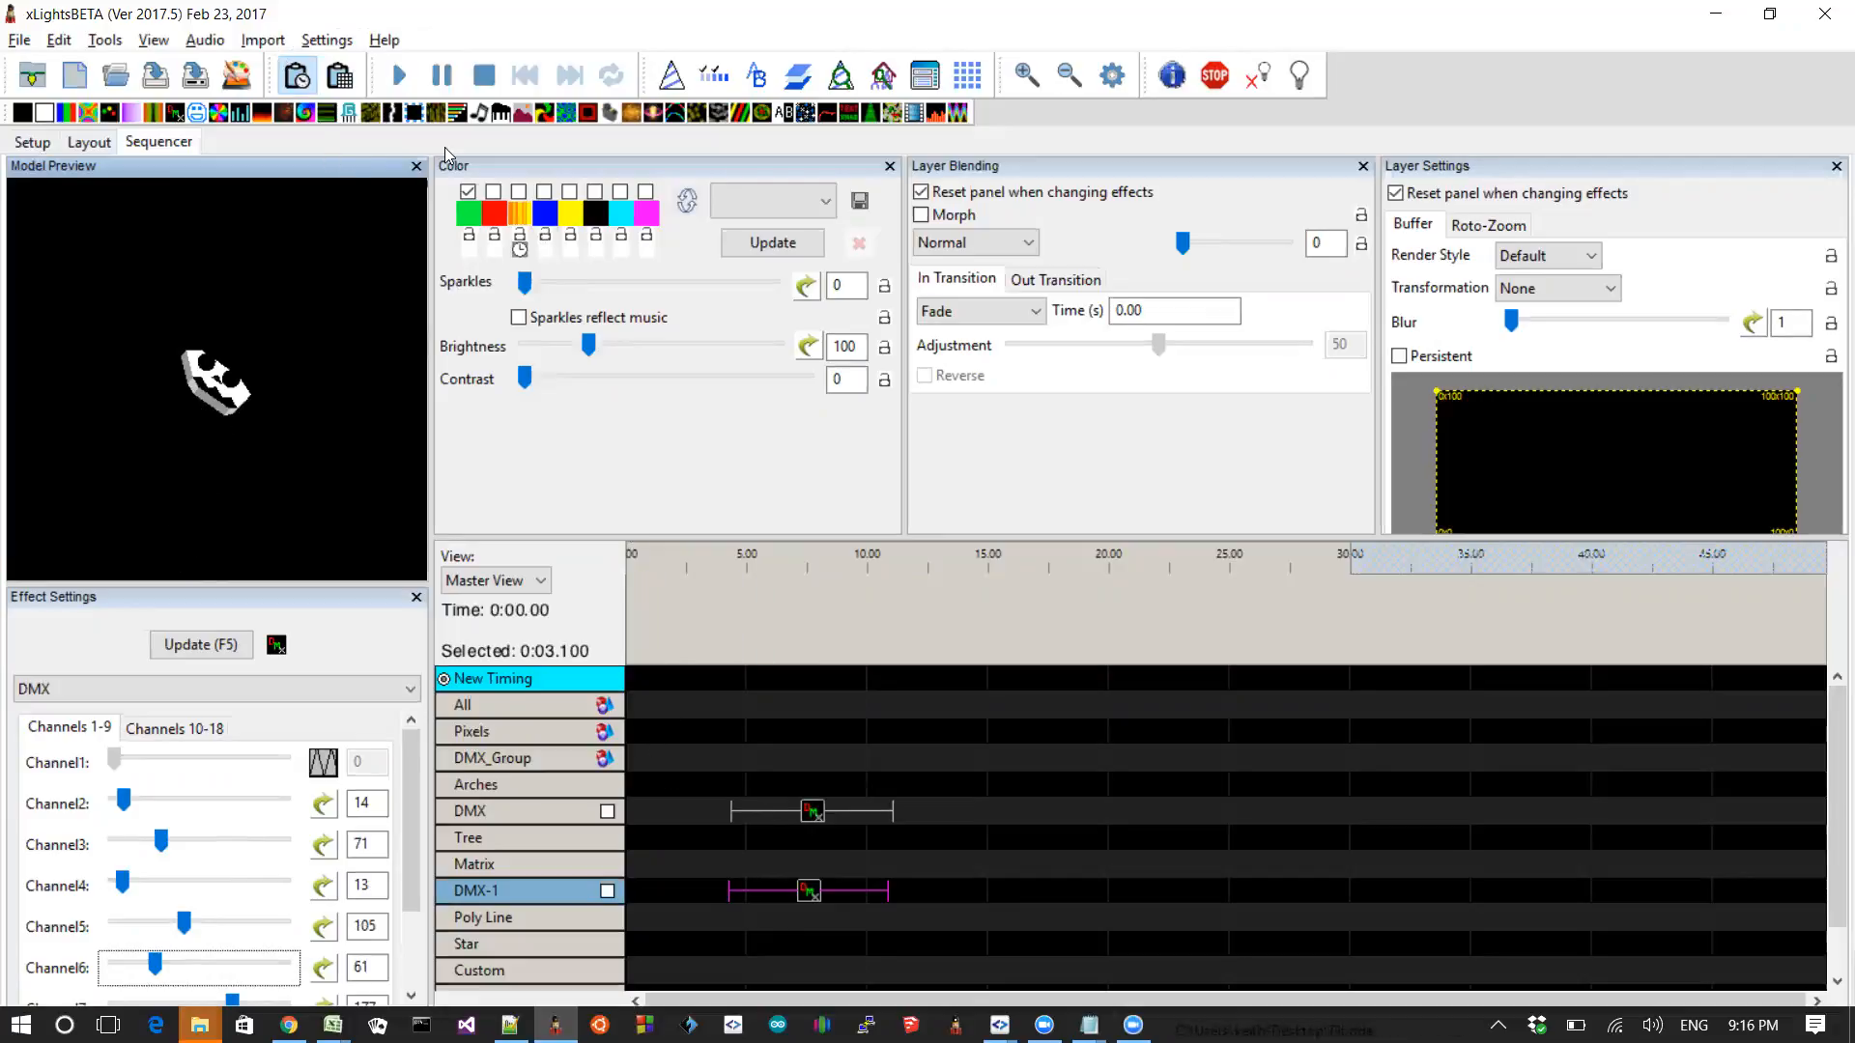
# Try to import effects from the VSA file bone.vsa in the desktop's VSA folder, and cancel the track assignment
pyautogui.click(260, 42)
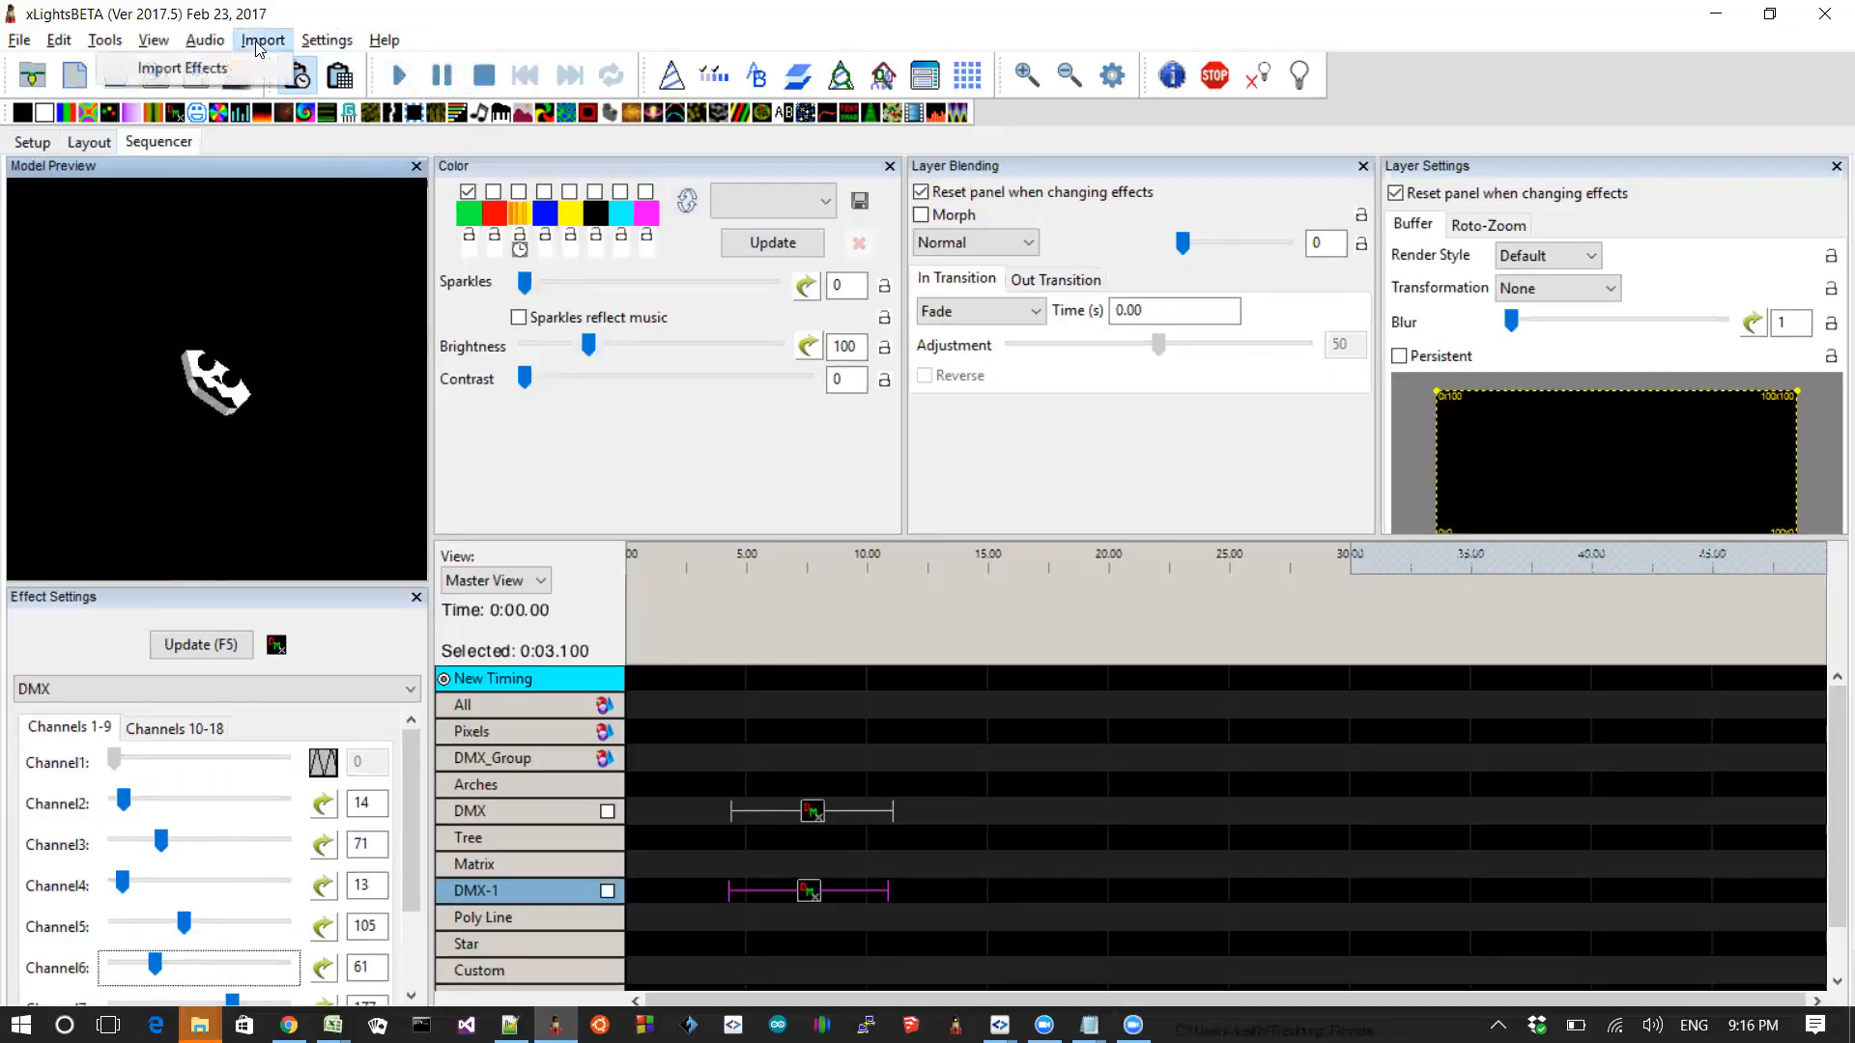
pyautogui.click(244, 69)
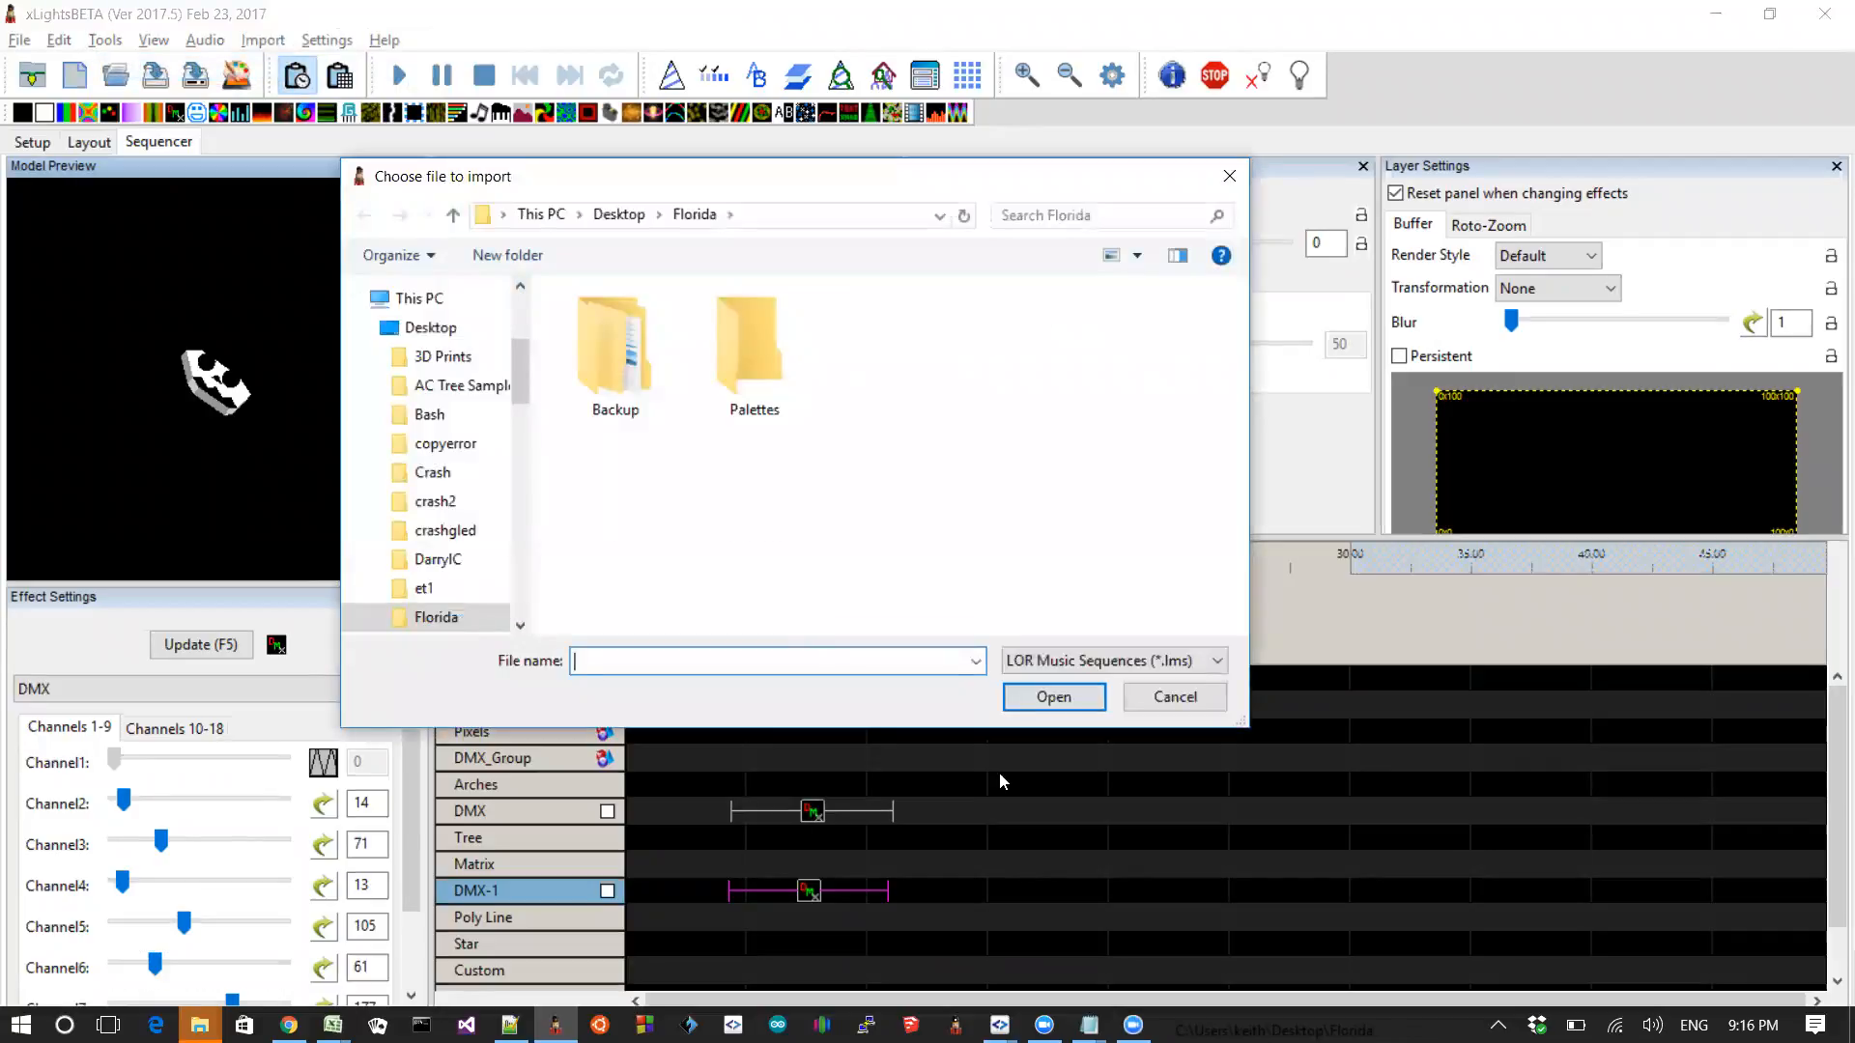
pyautogui.click(1194, 661)
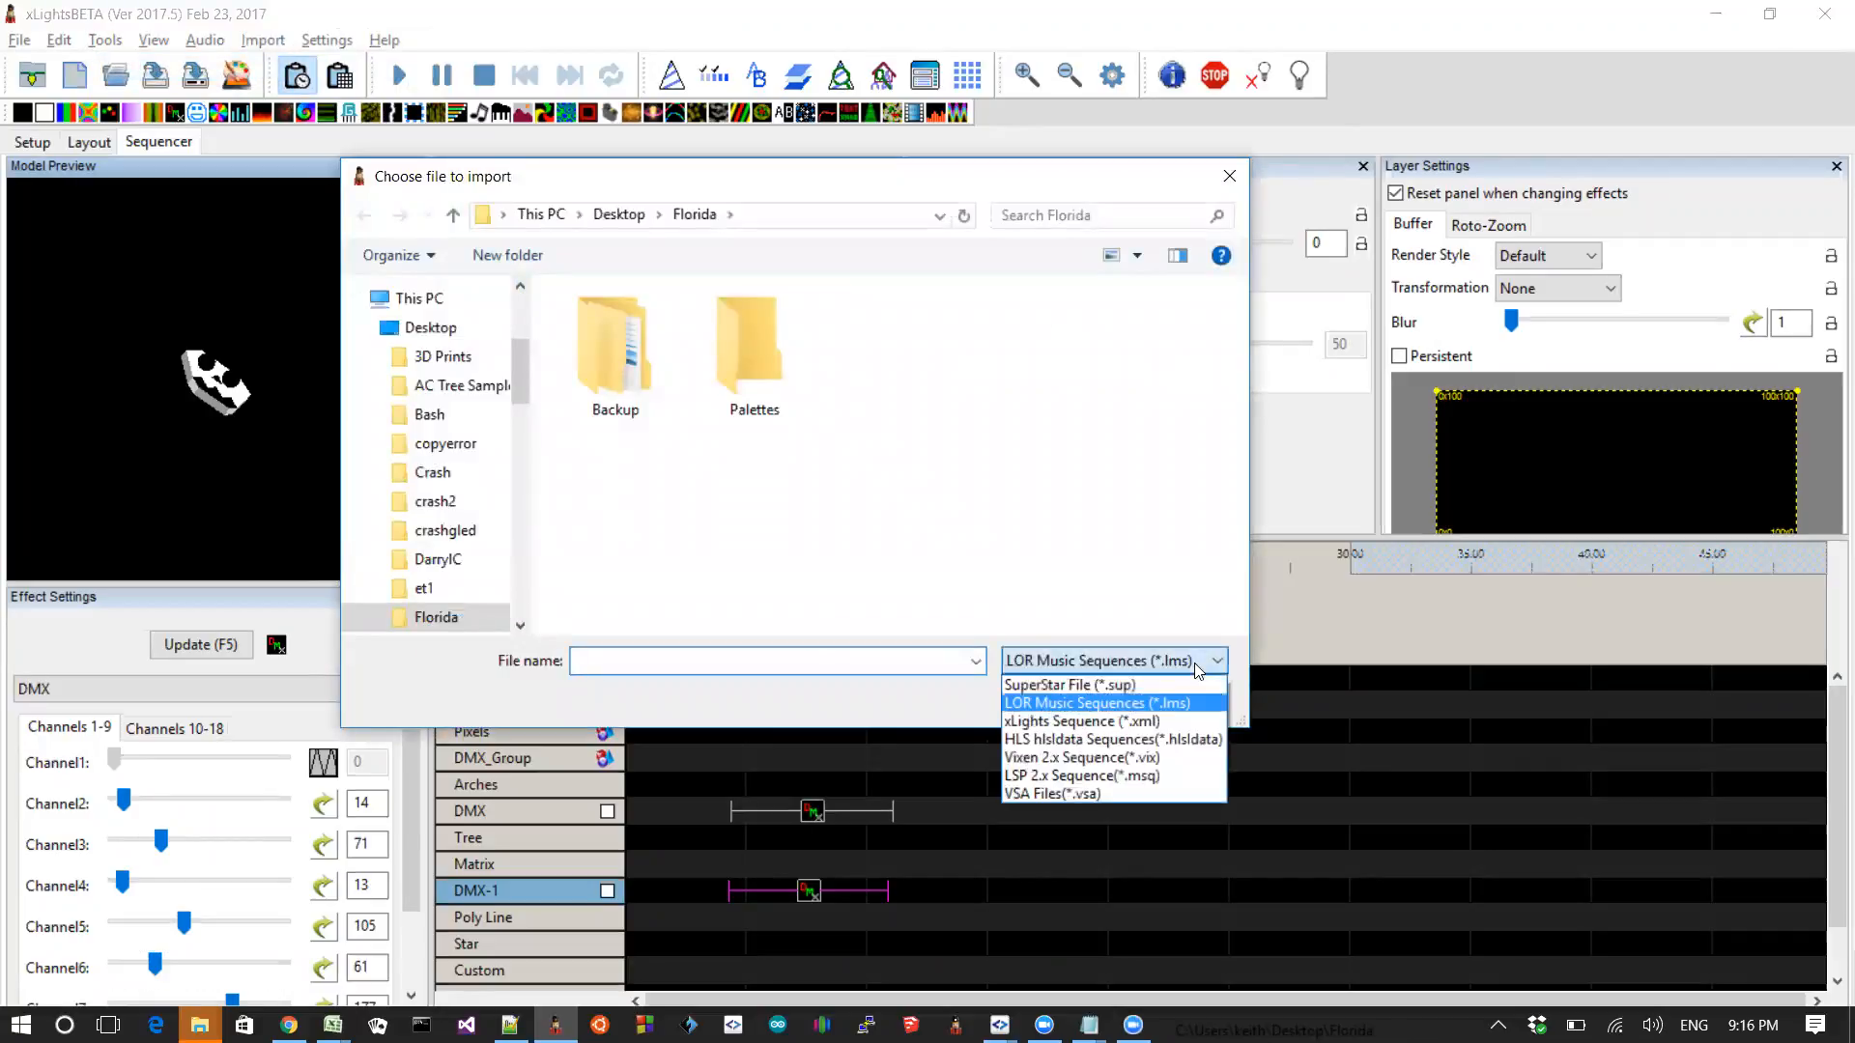
pyautogui.click(1146, 798)
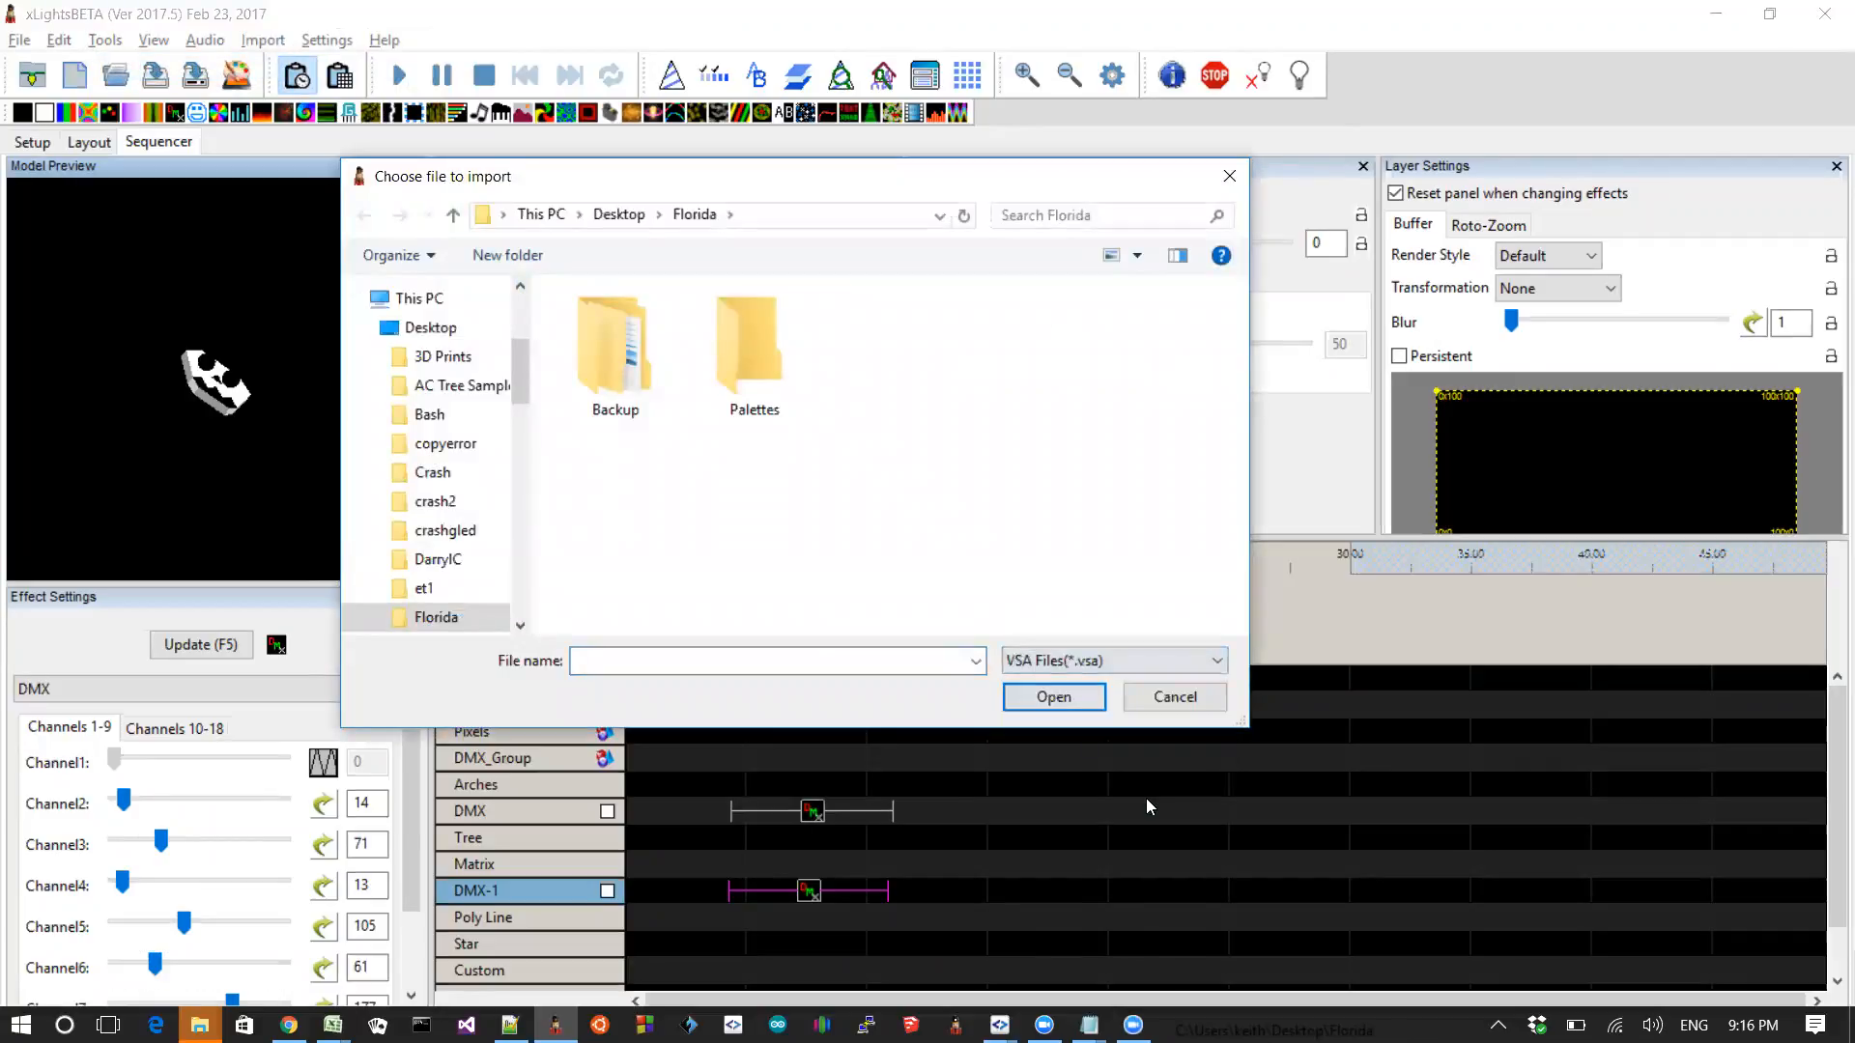
pyautogui.click(467, 334)
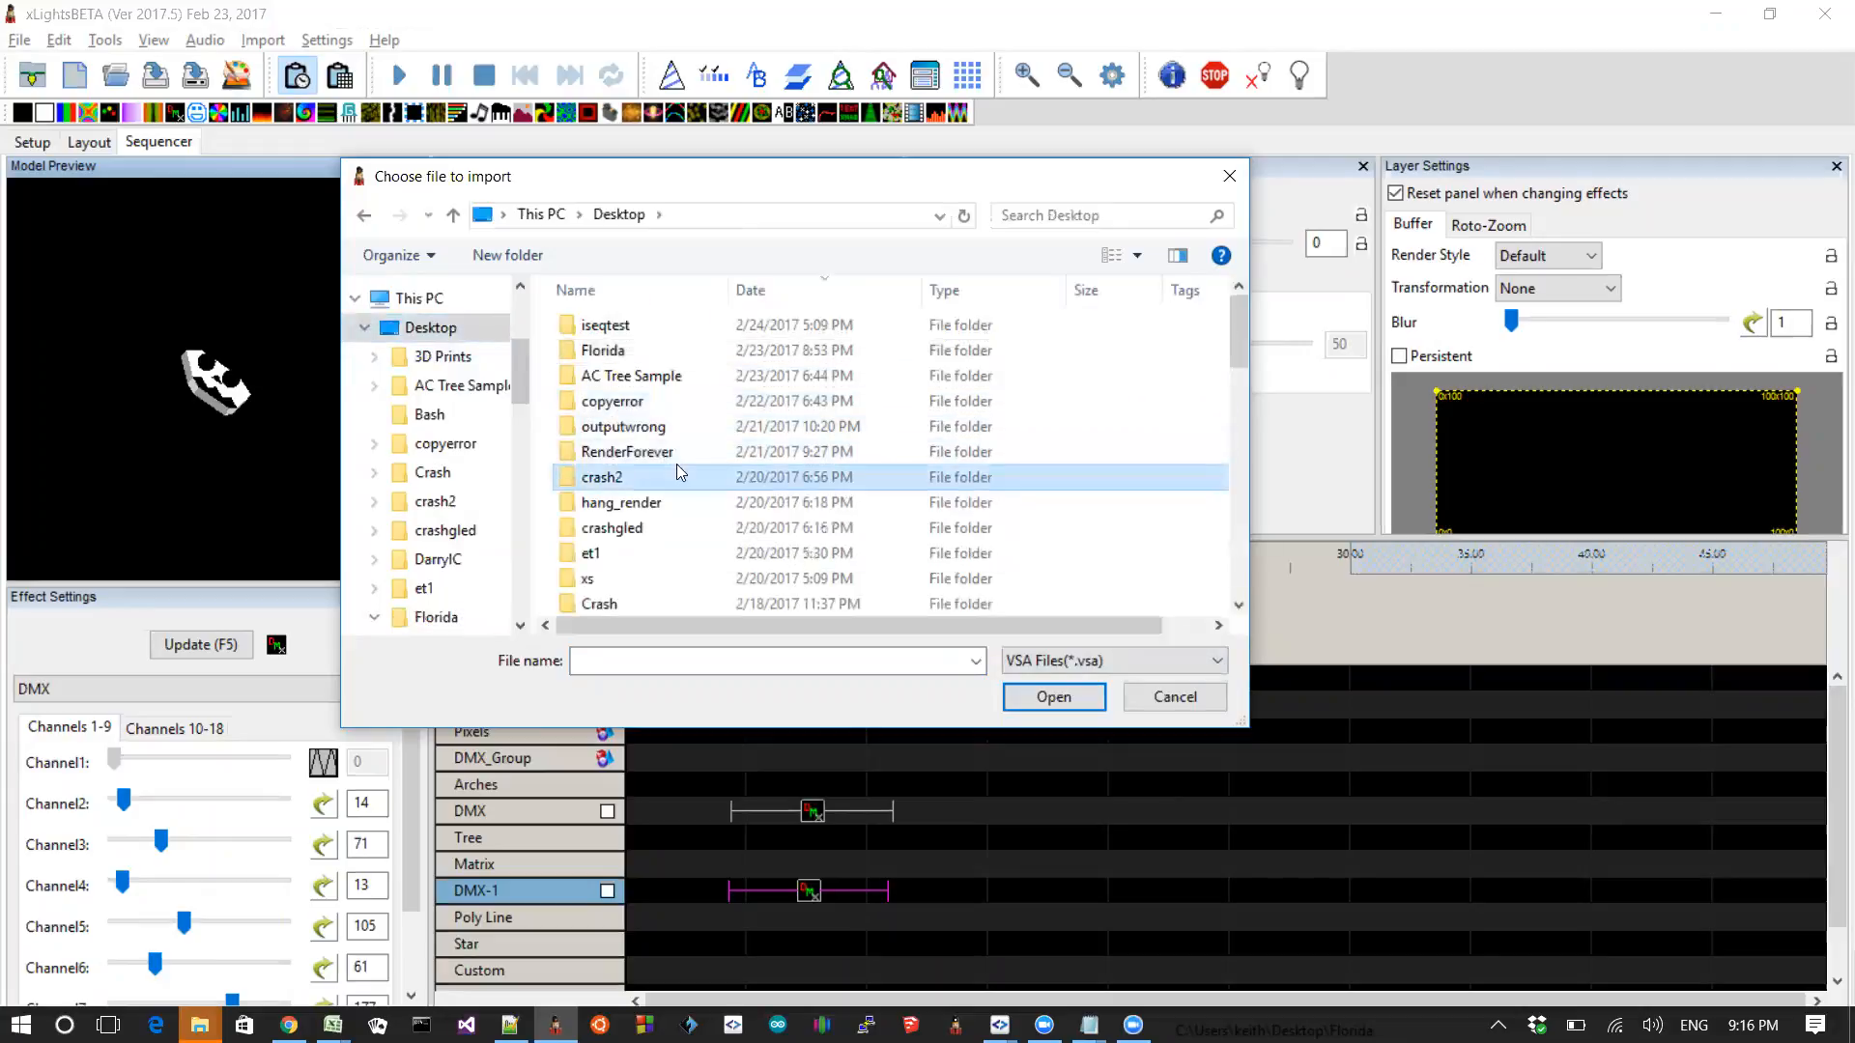
pyautogui.scroll(-5, 677, 470)
pyautogui.doubleClick(637, 325)
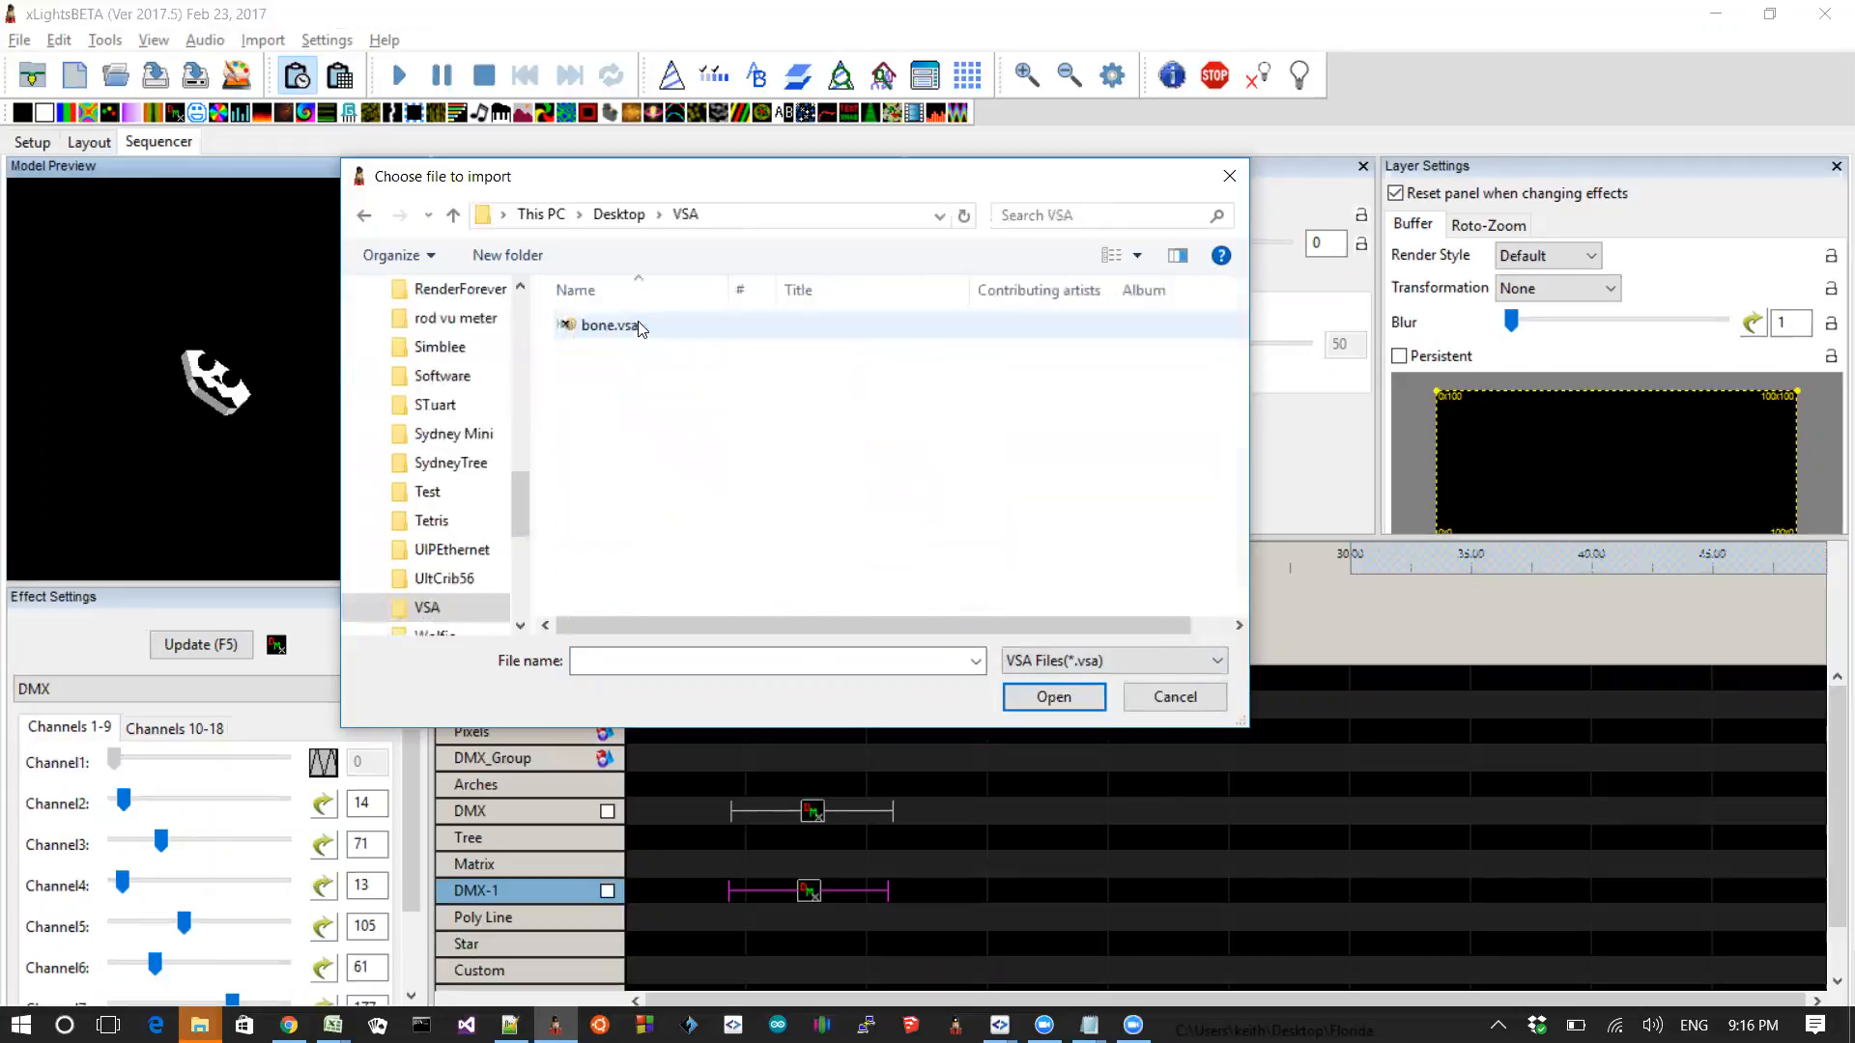
pyautogui.doubleClick(638, 326)
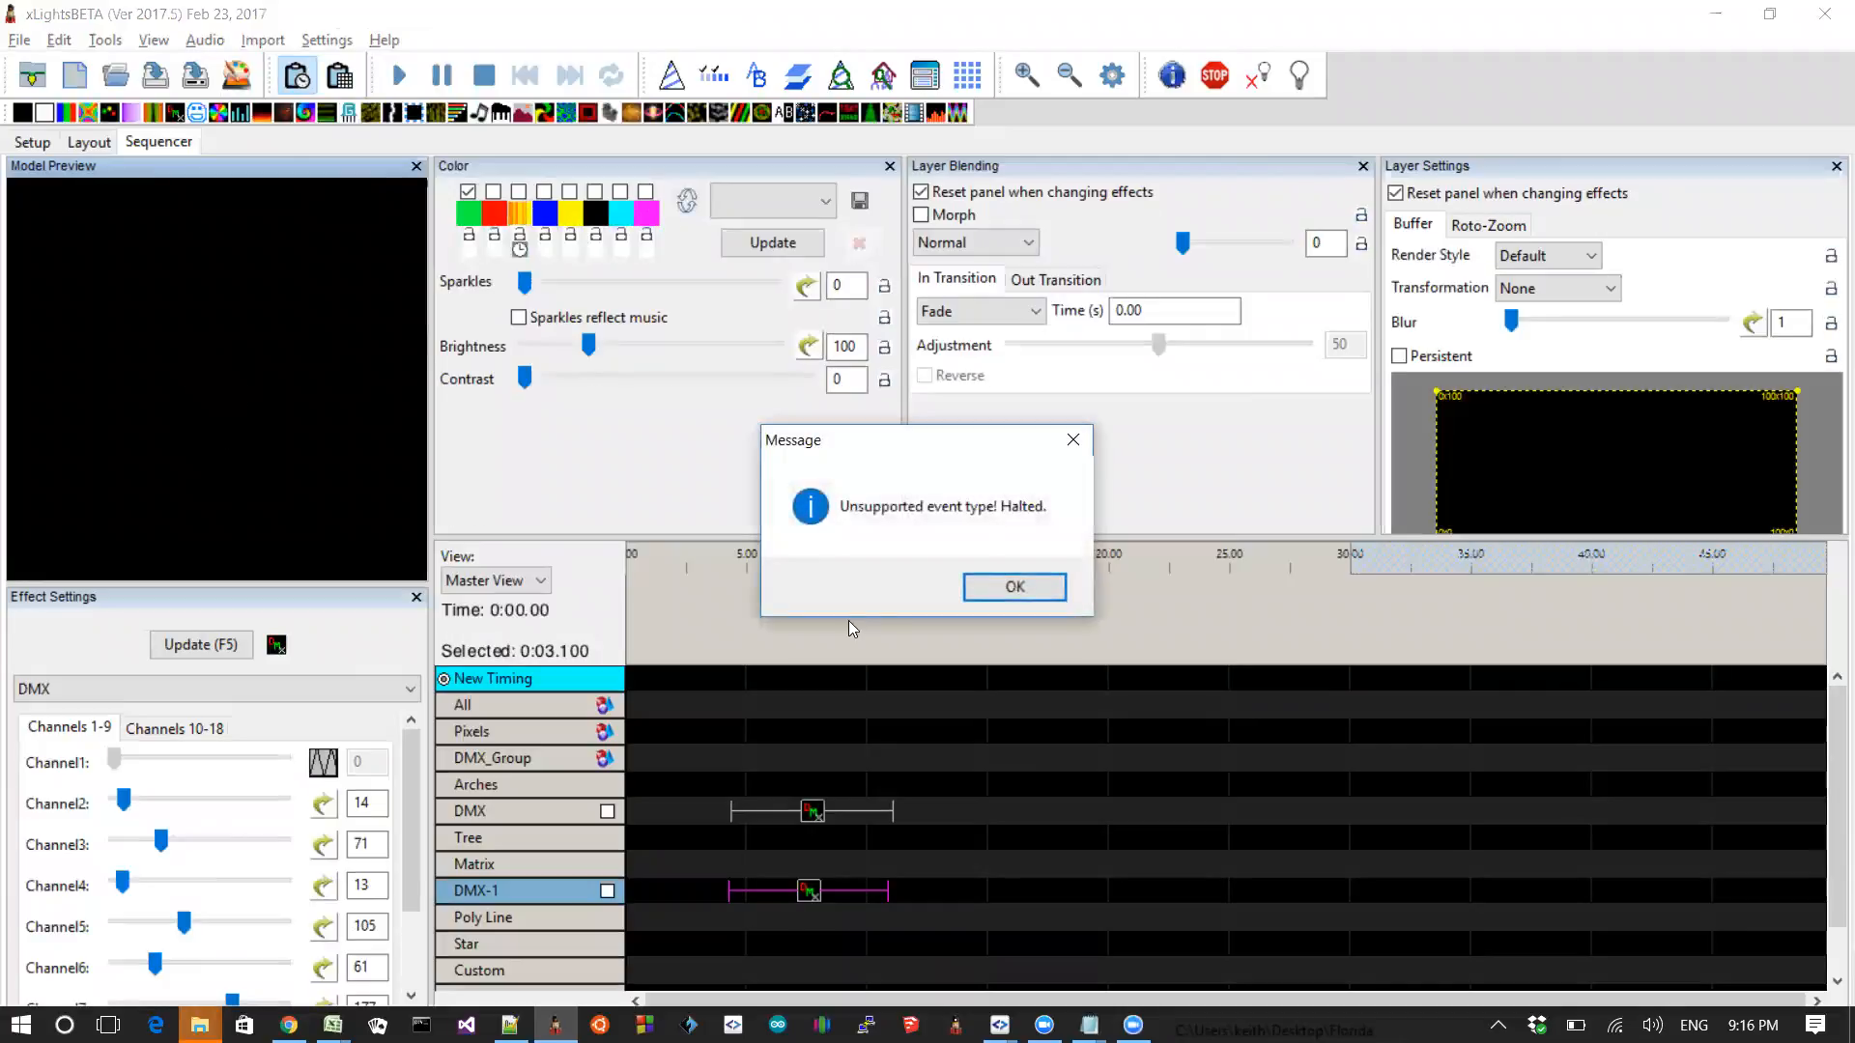
pyautogui.click(1032, 591)
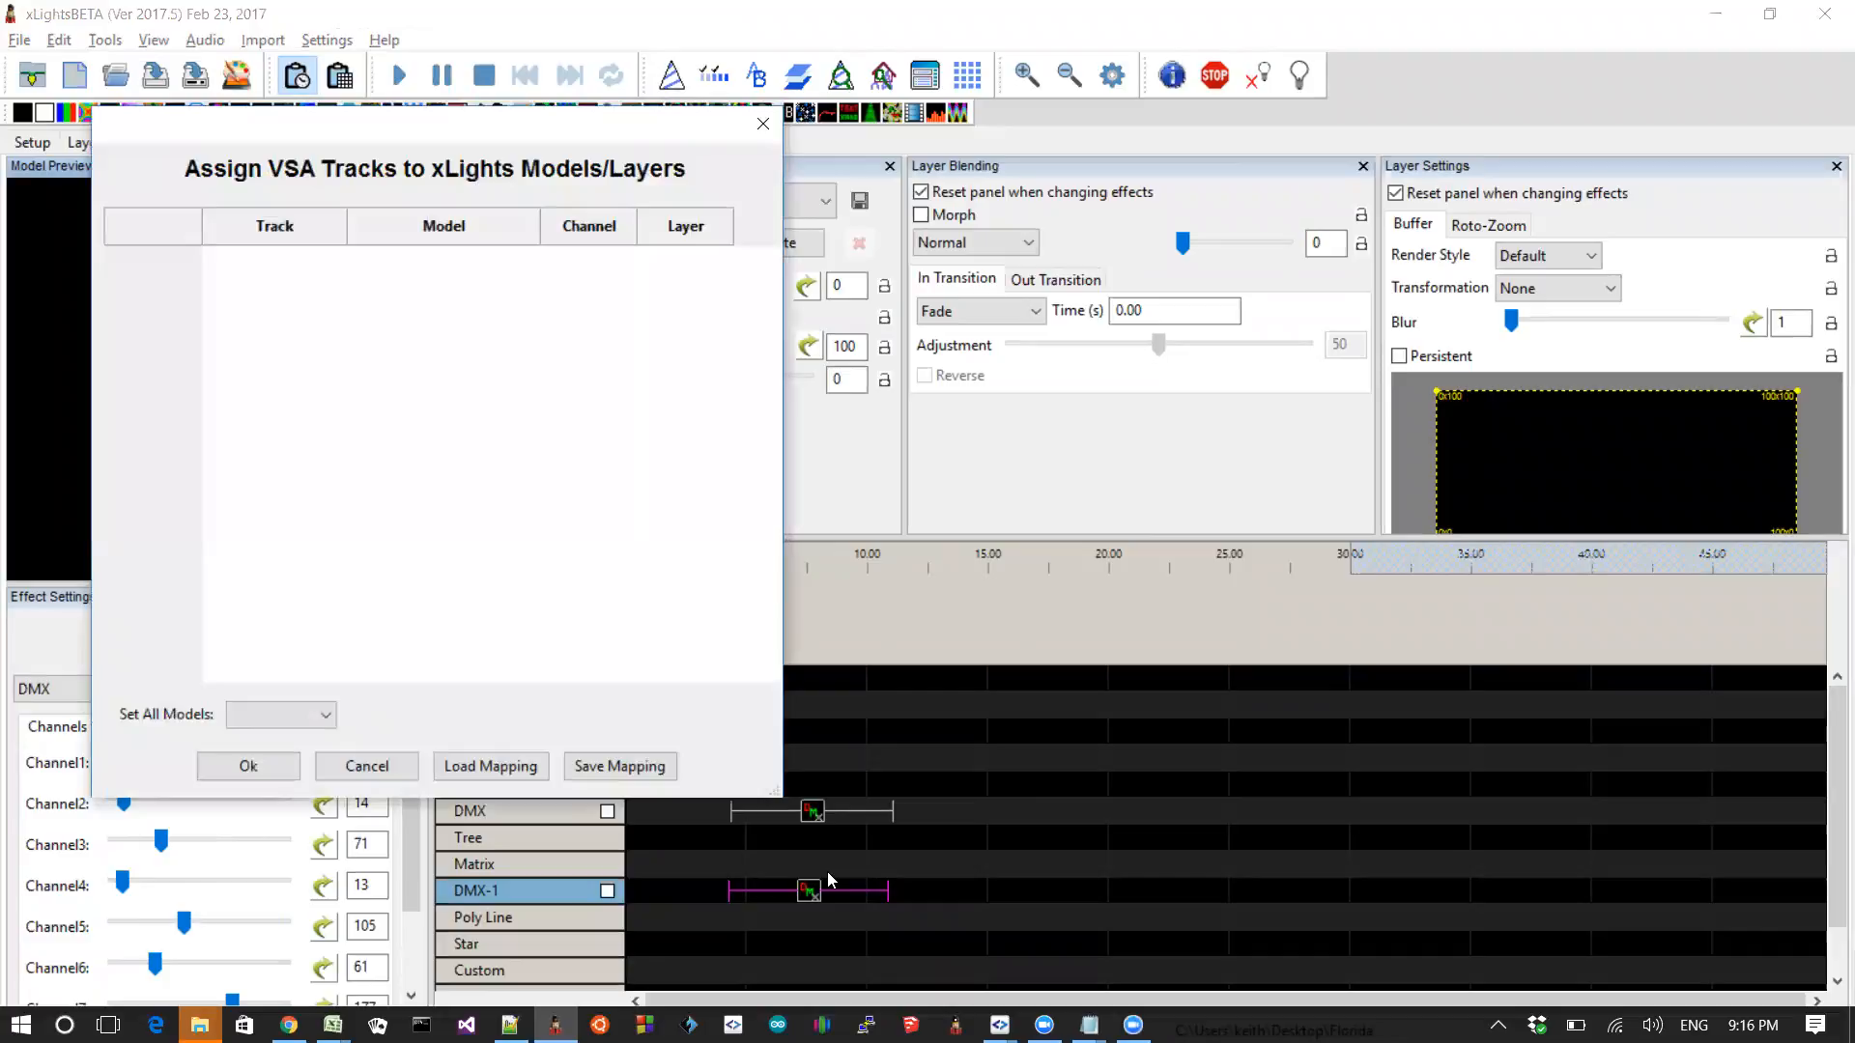
pyautogui.click(398, 767)
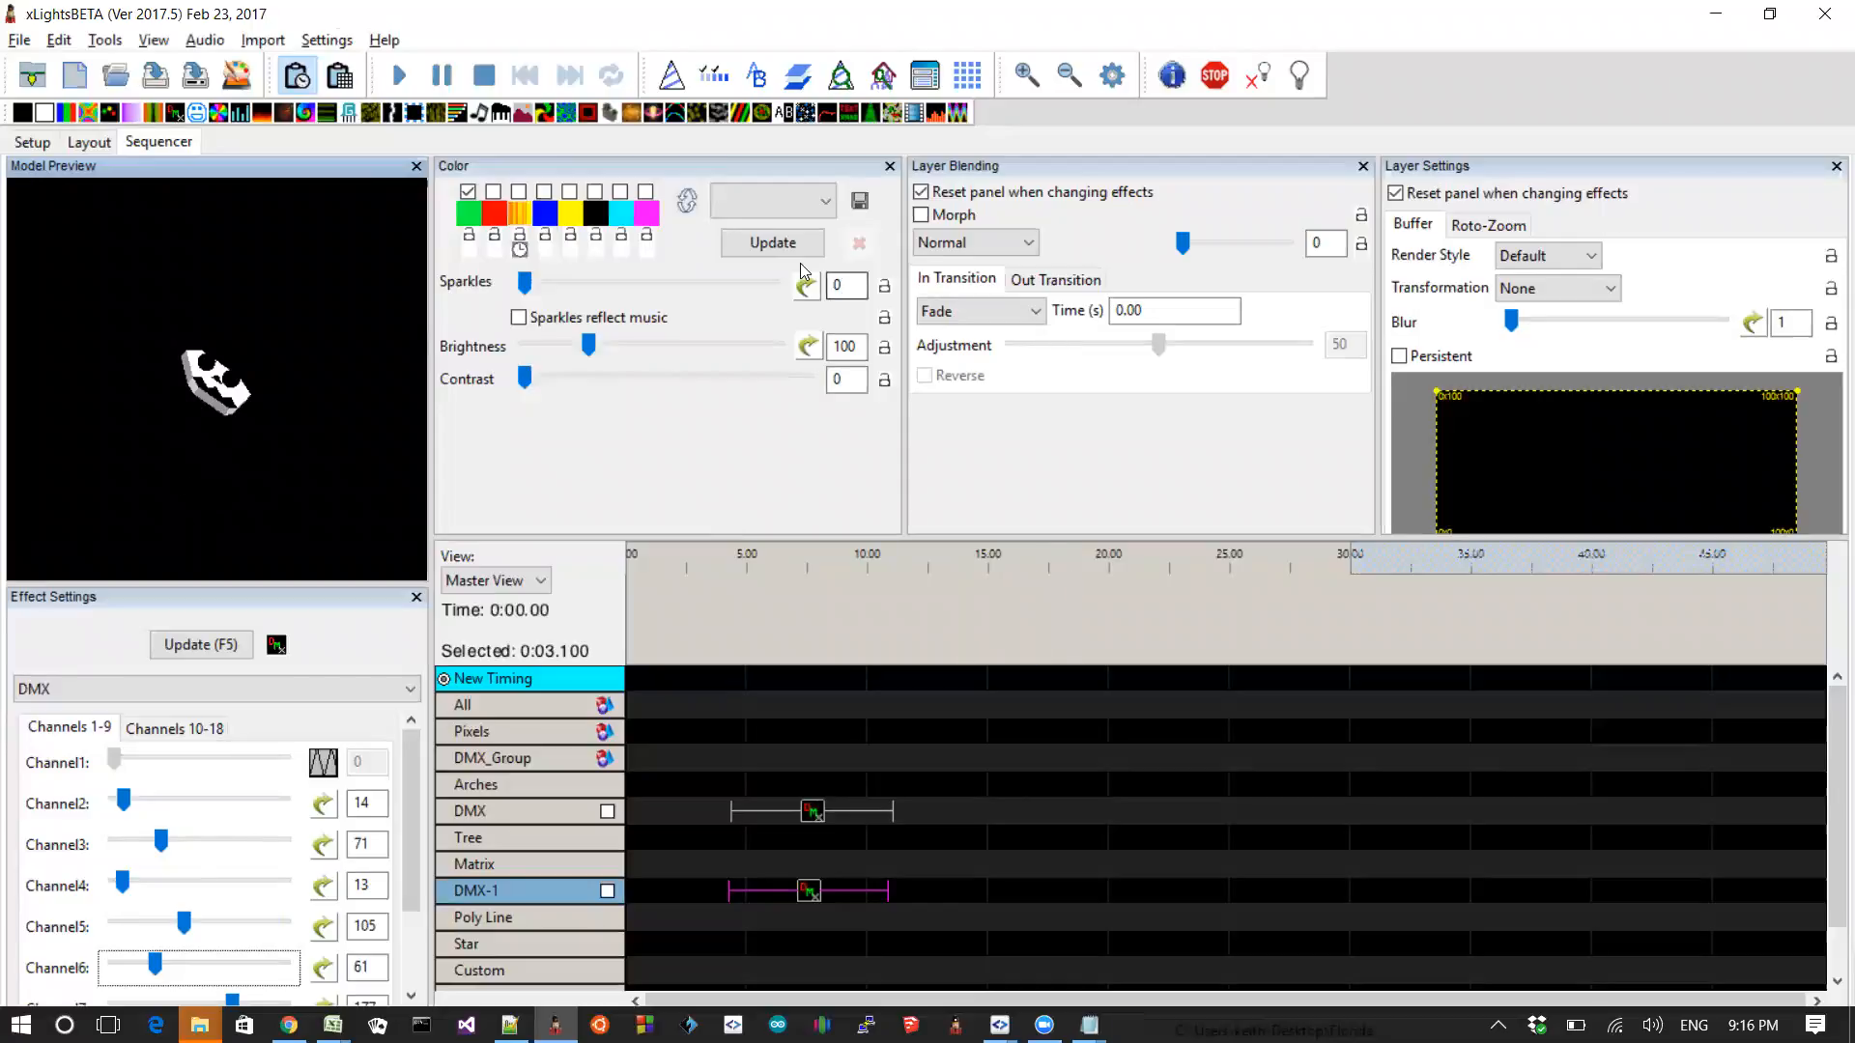
# Switch to the README in Notepad and highlight the entry on the Setup screen's link button image and hover text (#342)
pyautogui.hotkey('alt', 'Tab')
pyautogui.press('Tab')
pyautogui.press('Tab')
pyautogui.press('Tab')
pyautogui.hotkey('alt', 'Tab')
pyautogui.press('Tab')
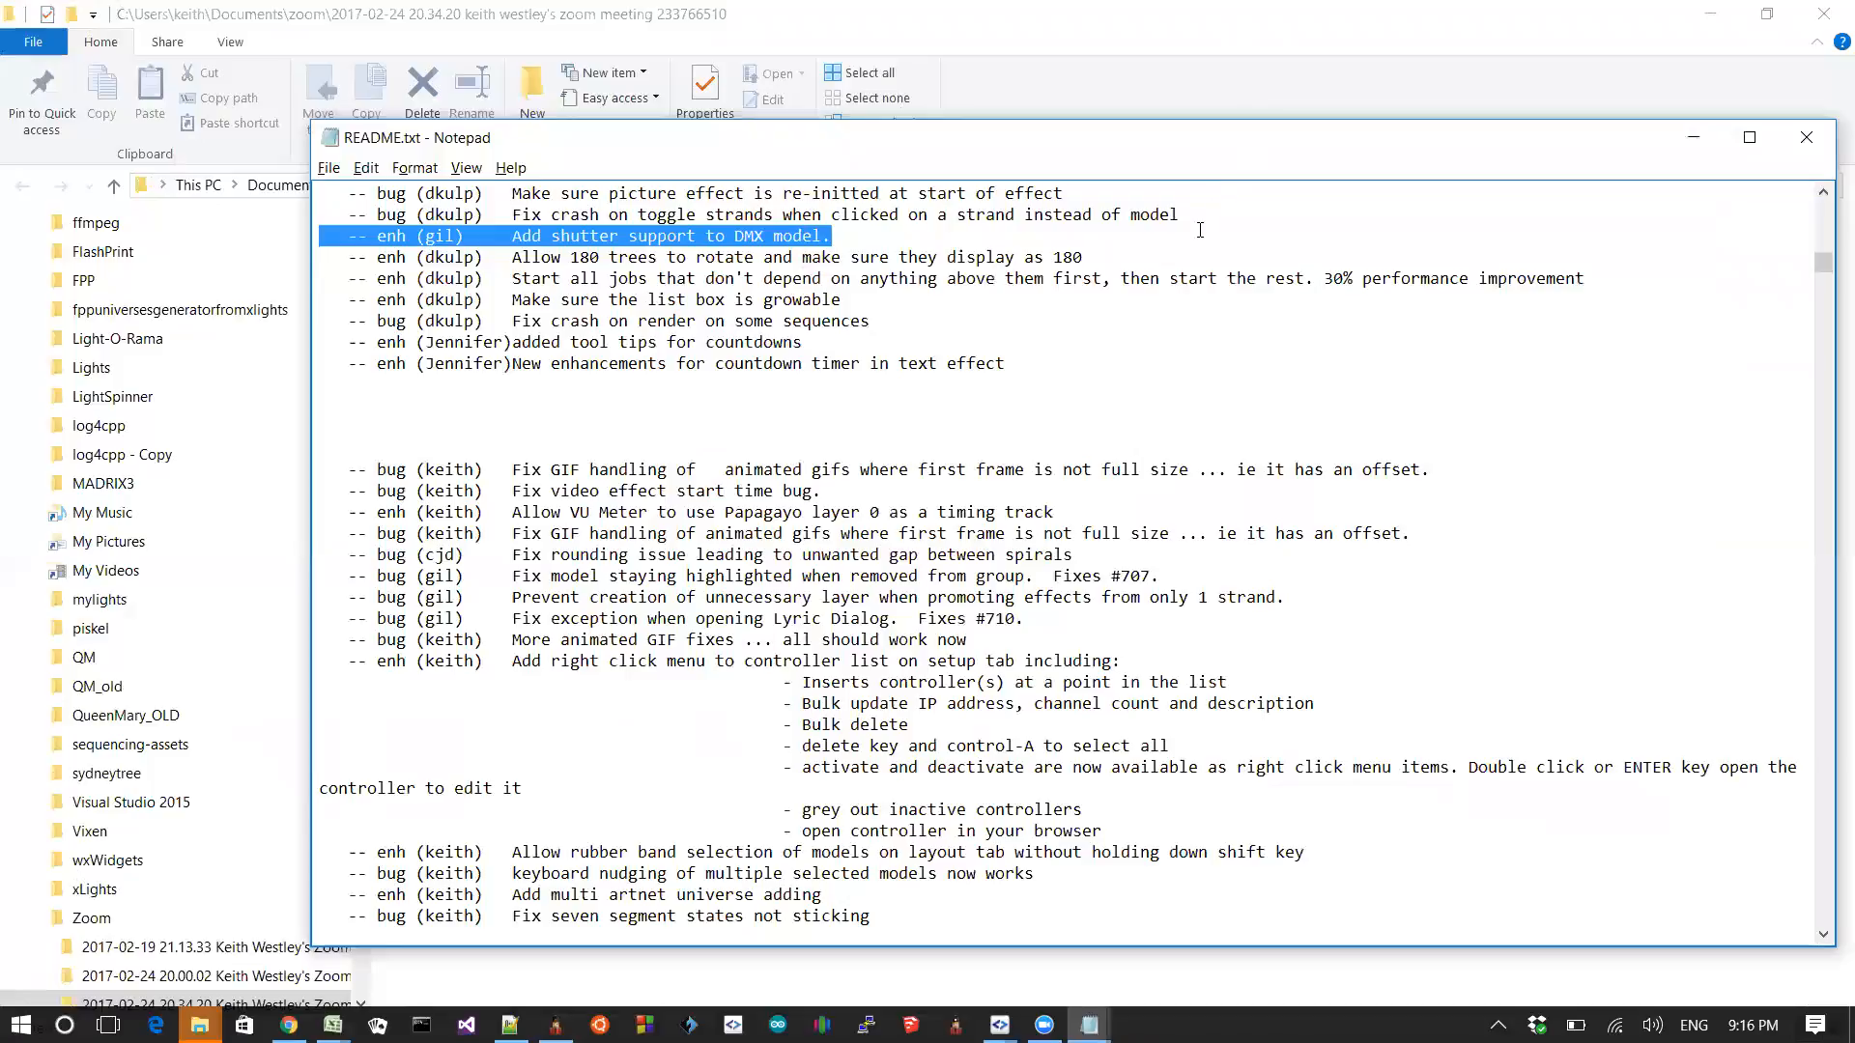
pyautogui.click(1200, 234)
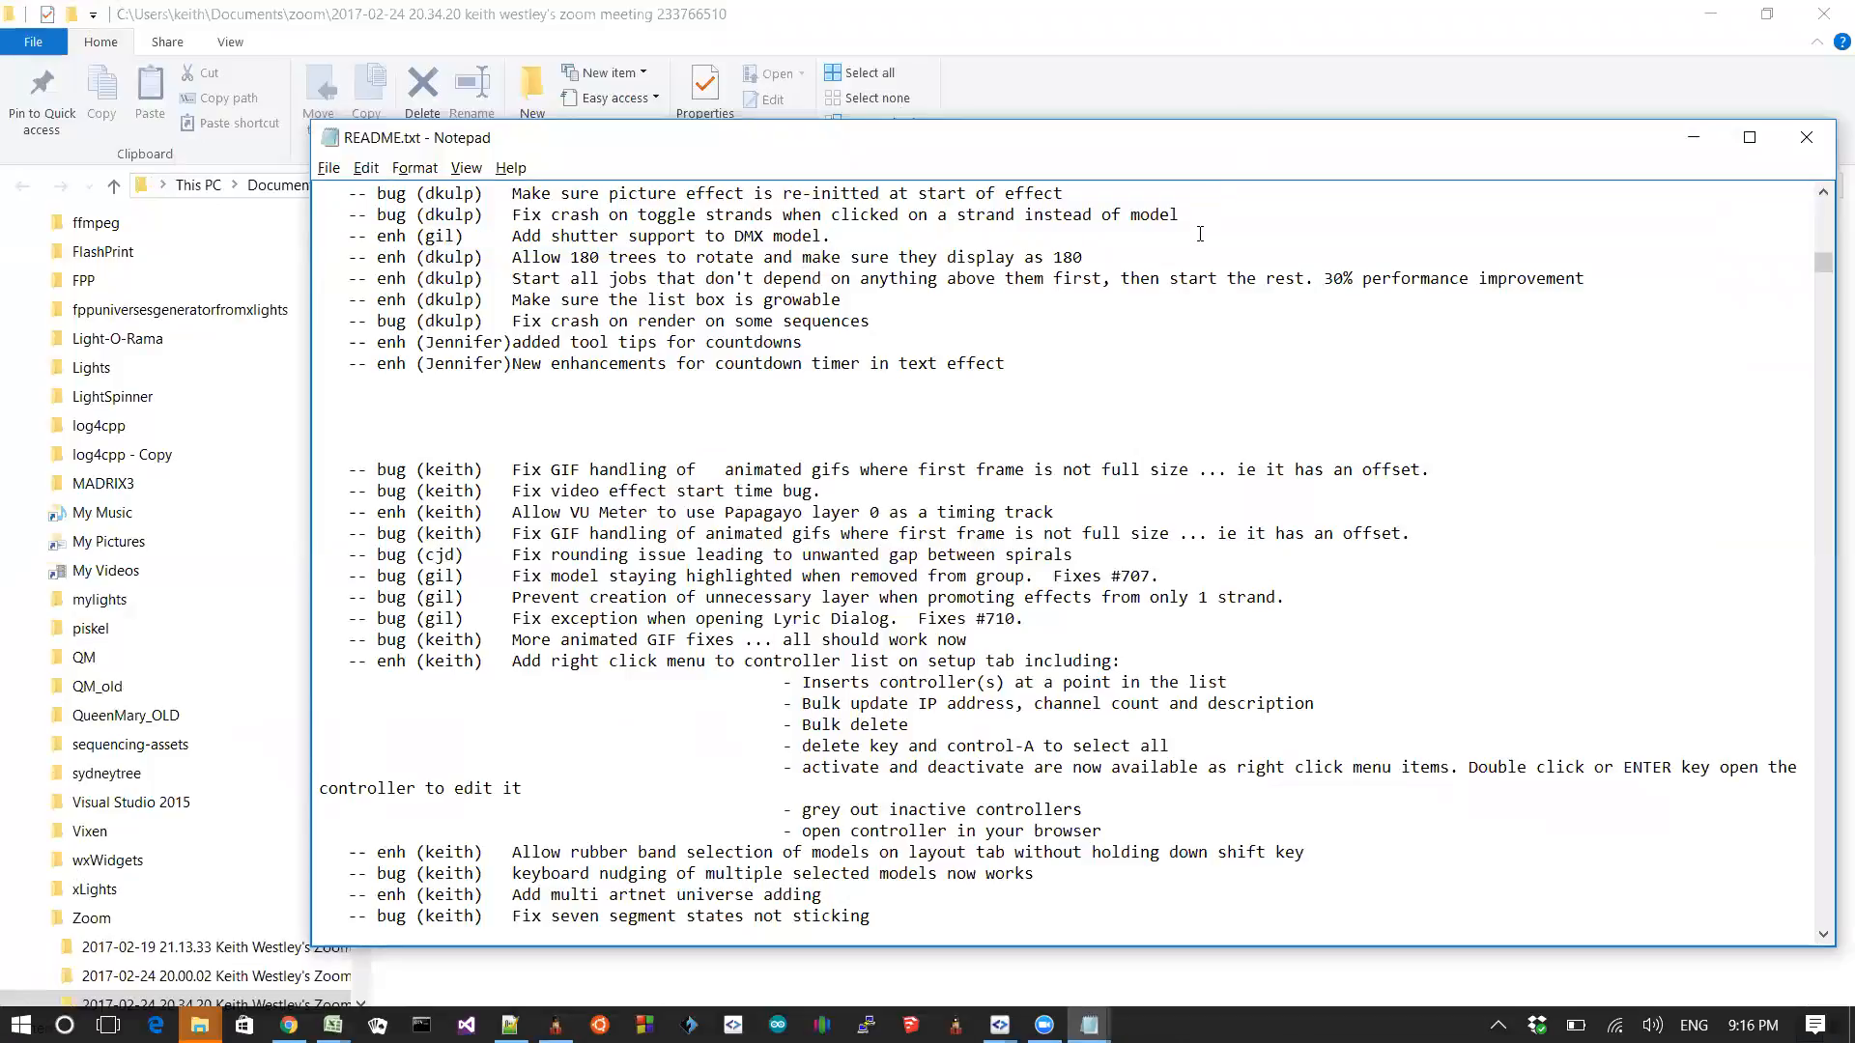
pyautogui.scroll(2, 1199, 234)
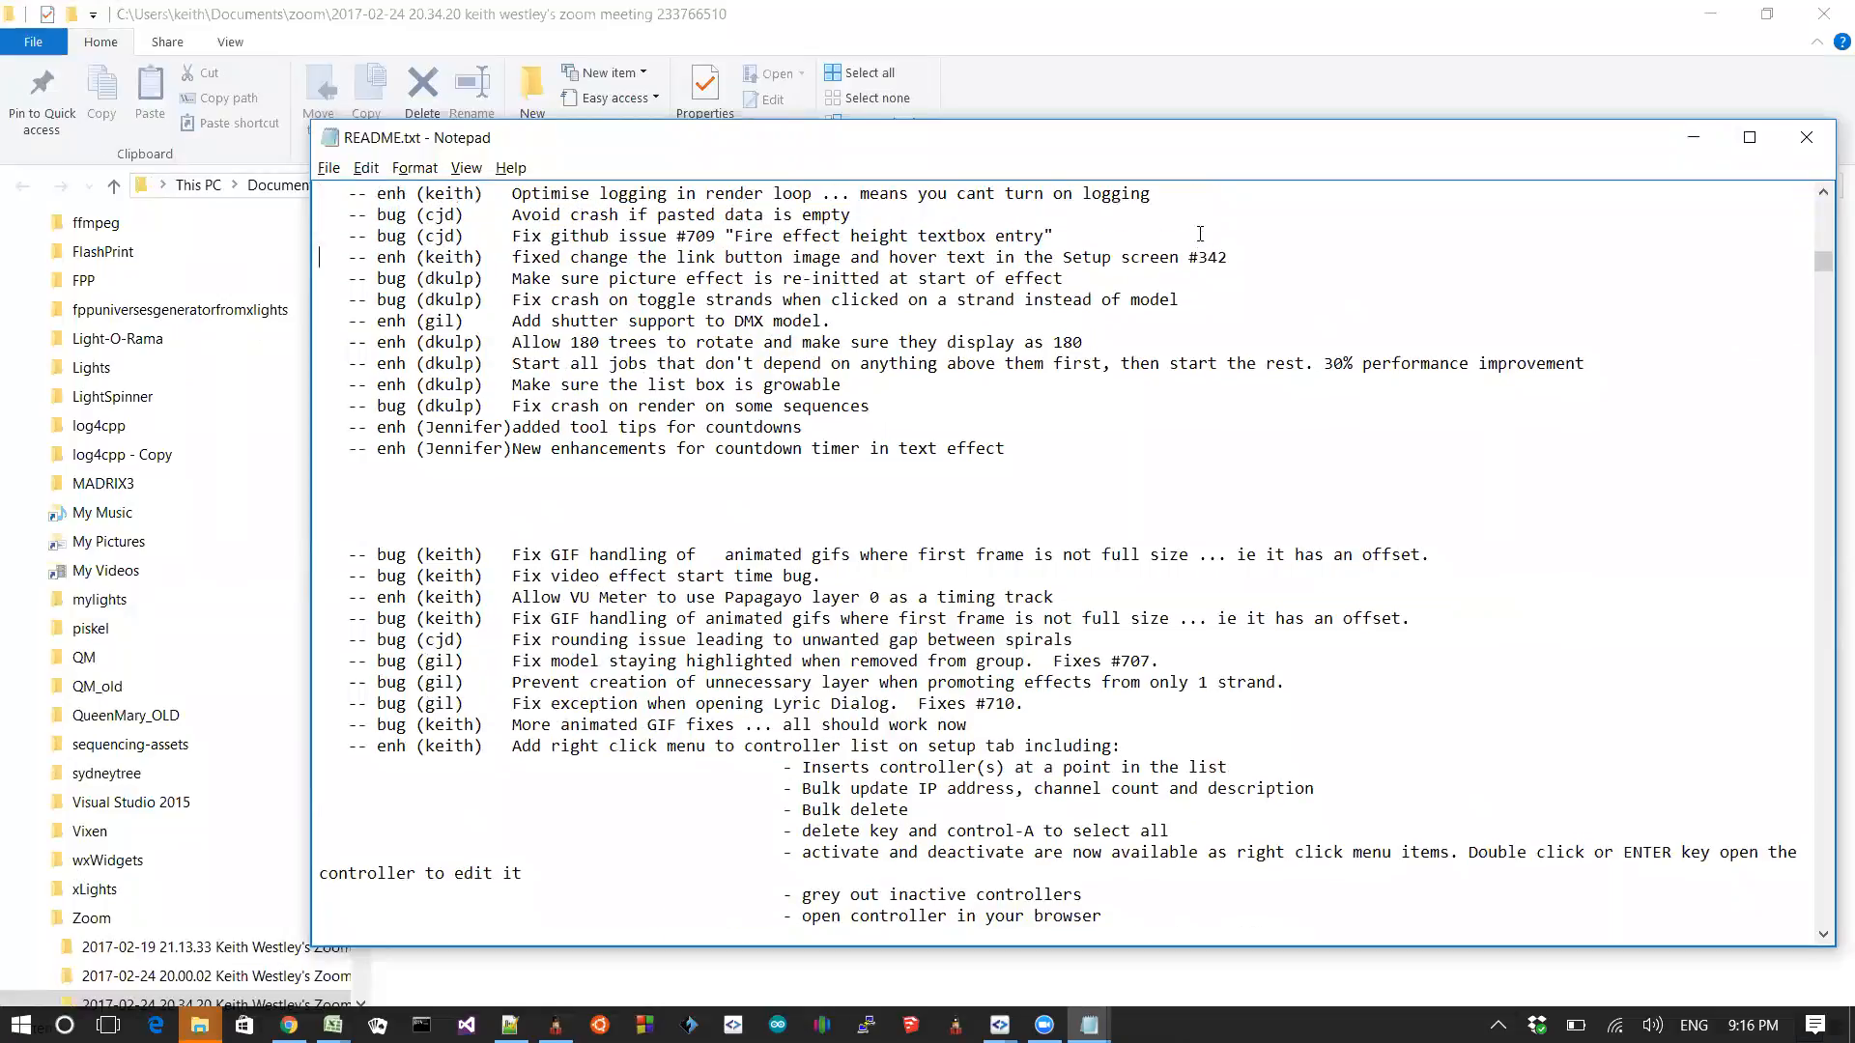
pyautogui.press('Down')
pyautogui.hotkey('shift', 'End')
pyautogui.press('Right')
pyautogui.hotkey('shift', 'End')
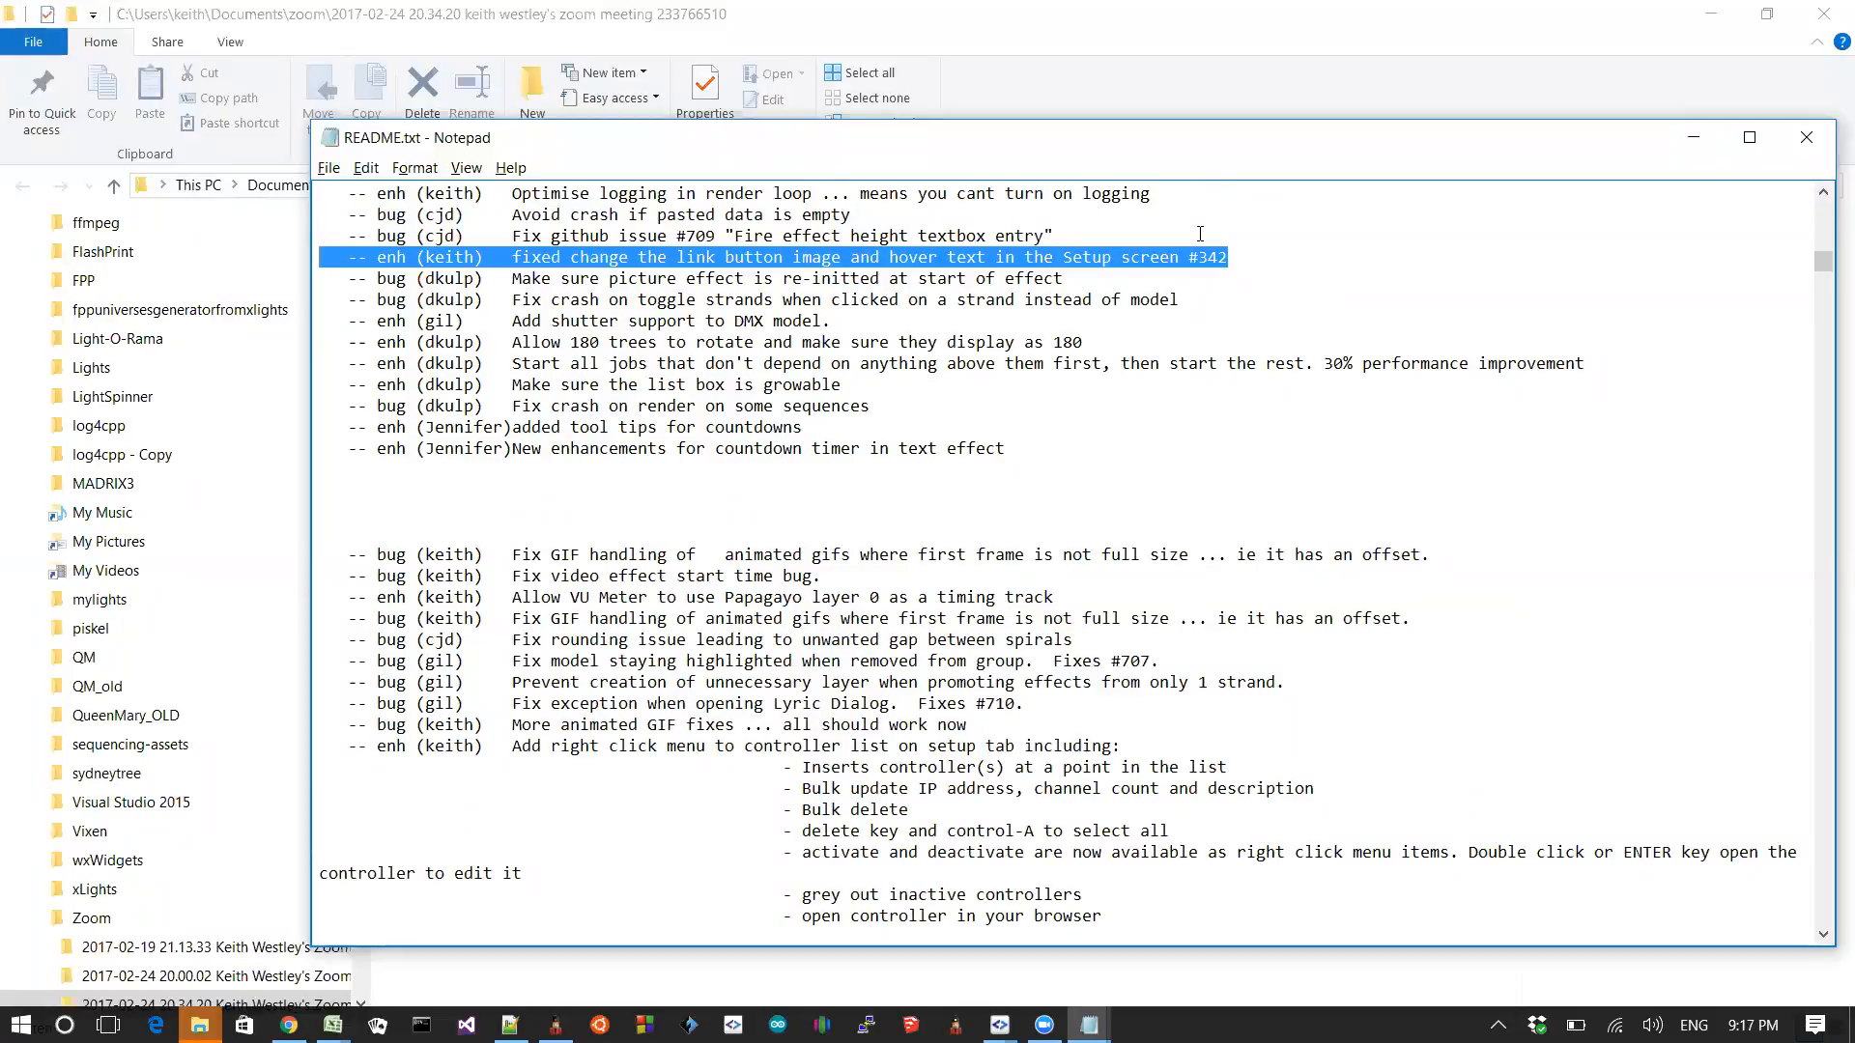
# Highlight the release note about optimised logging in the render loop
pyautogui.press('Up')
pyautogui.press('Up')
pyautogui.press('Up')
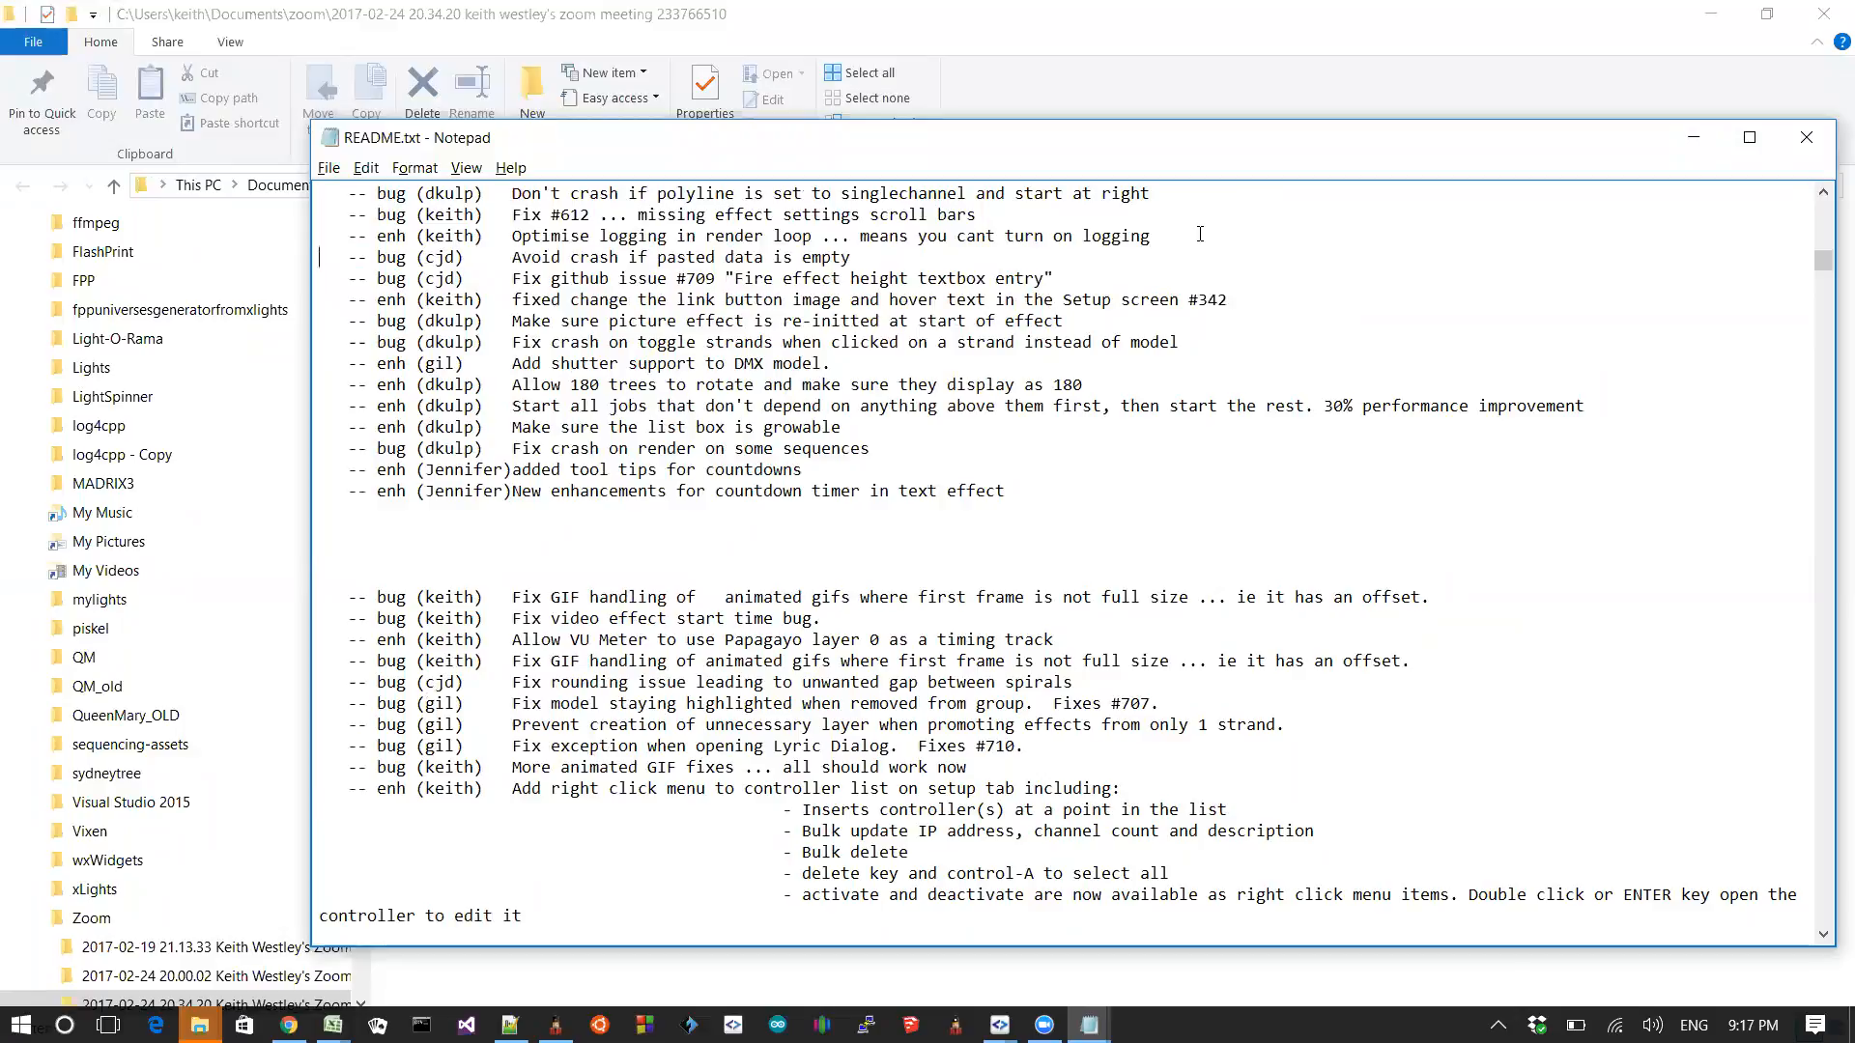
pyautogui.hotkey('shift', 'Up')
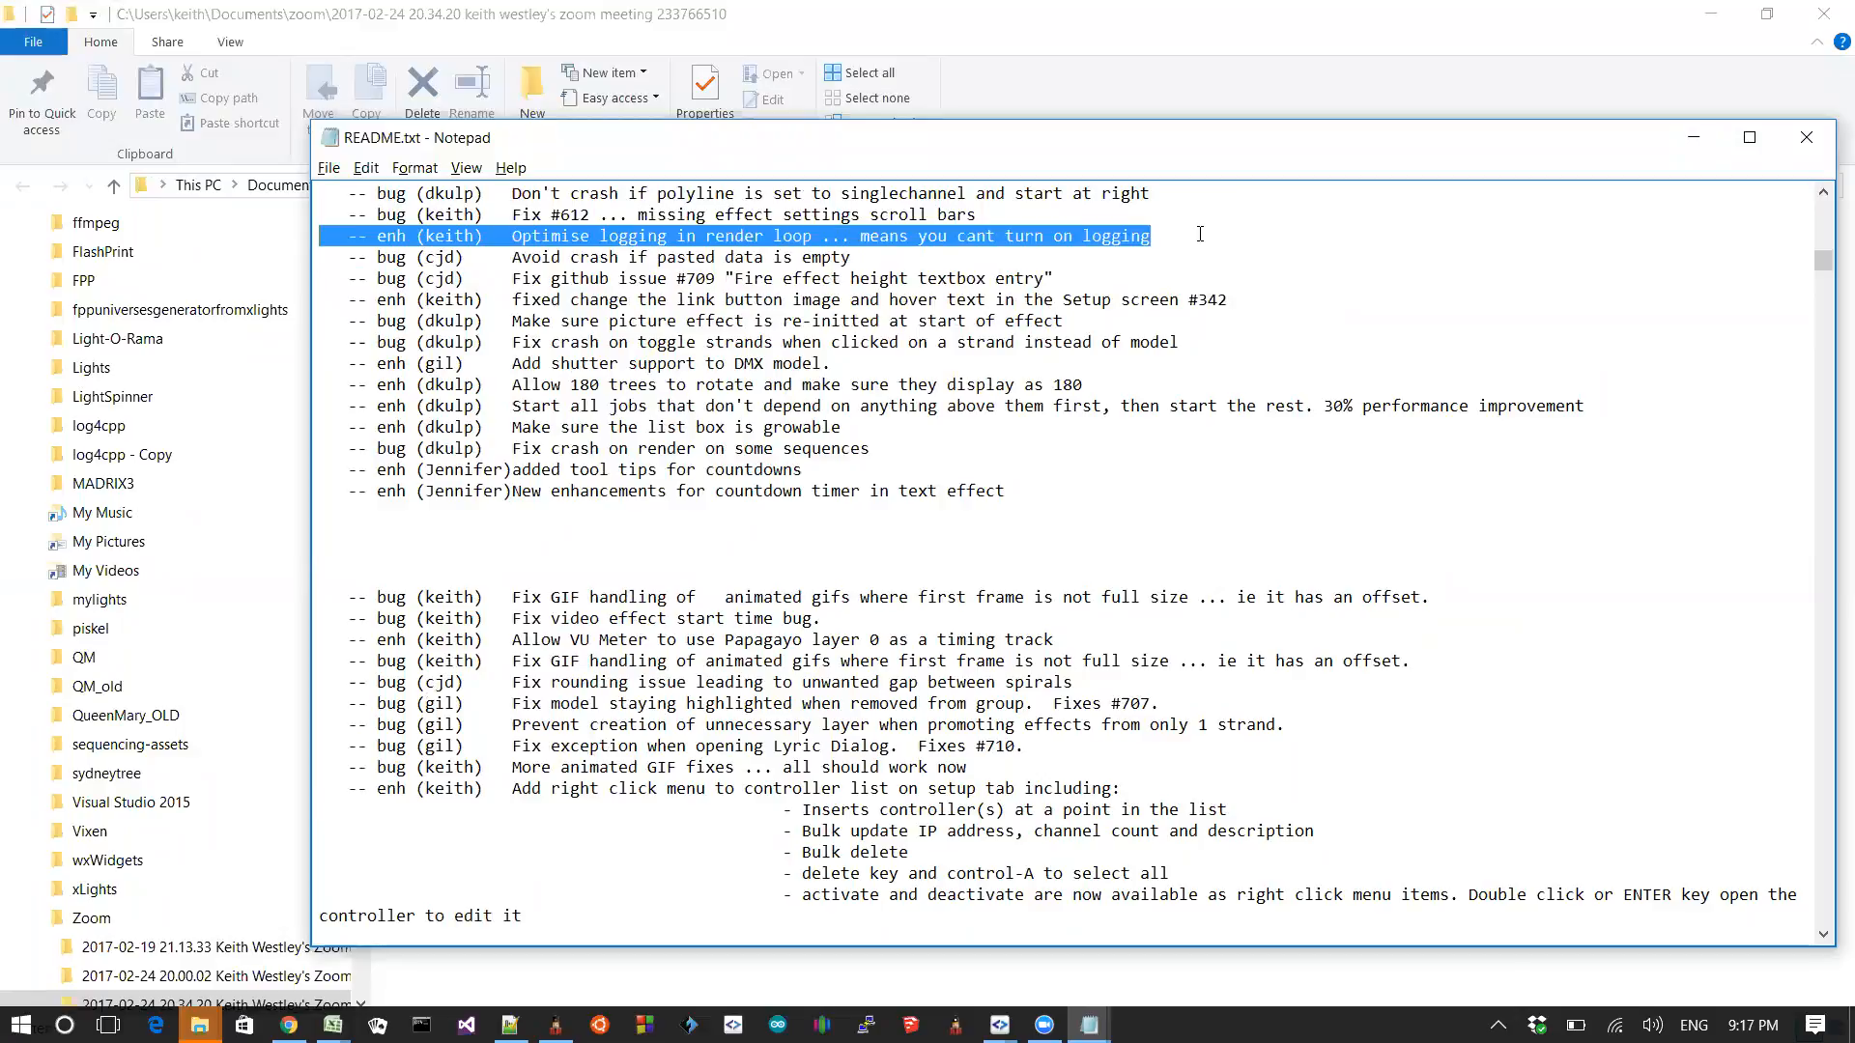
# Review the earlier-listed entries above, and highlight the one about importing custom timing tracks from other xLights sequences
pyautogui.press('Up')
pyautogui.press('Up')
pyautogui.press('Up')
pyautogui.press('Up')
pyautogui.press('Up')
pyautogui.press('Up')
pyautogui.press('Up')
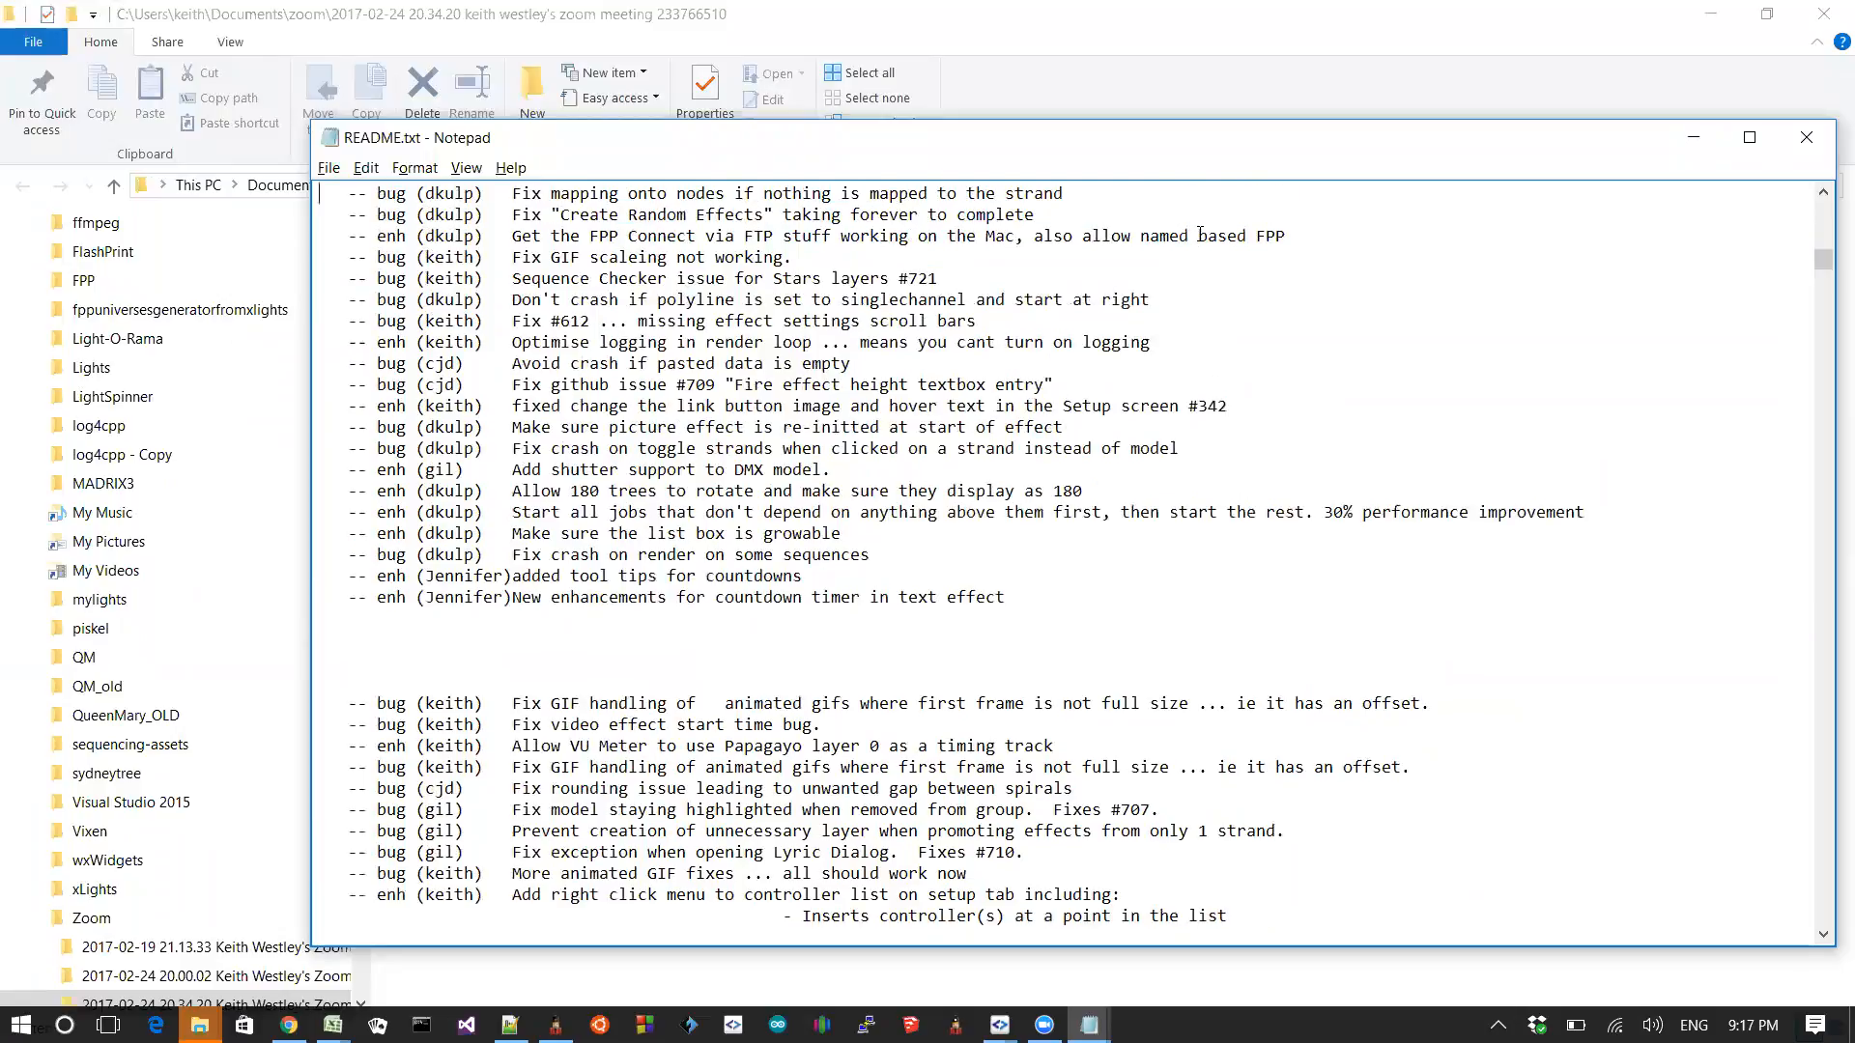
pyautogui.hotkey('shift', 'Up')
pyautogui.press('Up')
pyautogui.press('Up')
pyautogui.press('Up')
pyautogui.press('Up')
pyautogui.press('Up')
pyautogui.press('Up')
pyautogui.press('Up')
pyautogui.hotkey('shift', 'Up')
pyautogui.press('Up')
pyautogui.press('Up')
pyautogui.press('Up')
pyautogui.press('Up')
pyautogui.press('Up')
pyautogui.press('Up')
pyautogui.press('Down')
pyautogui.press('Down')
pyautogui.hotkey('shift', 'Up')
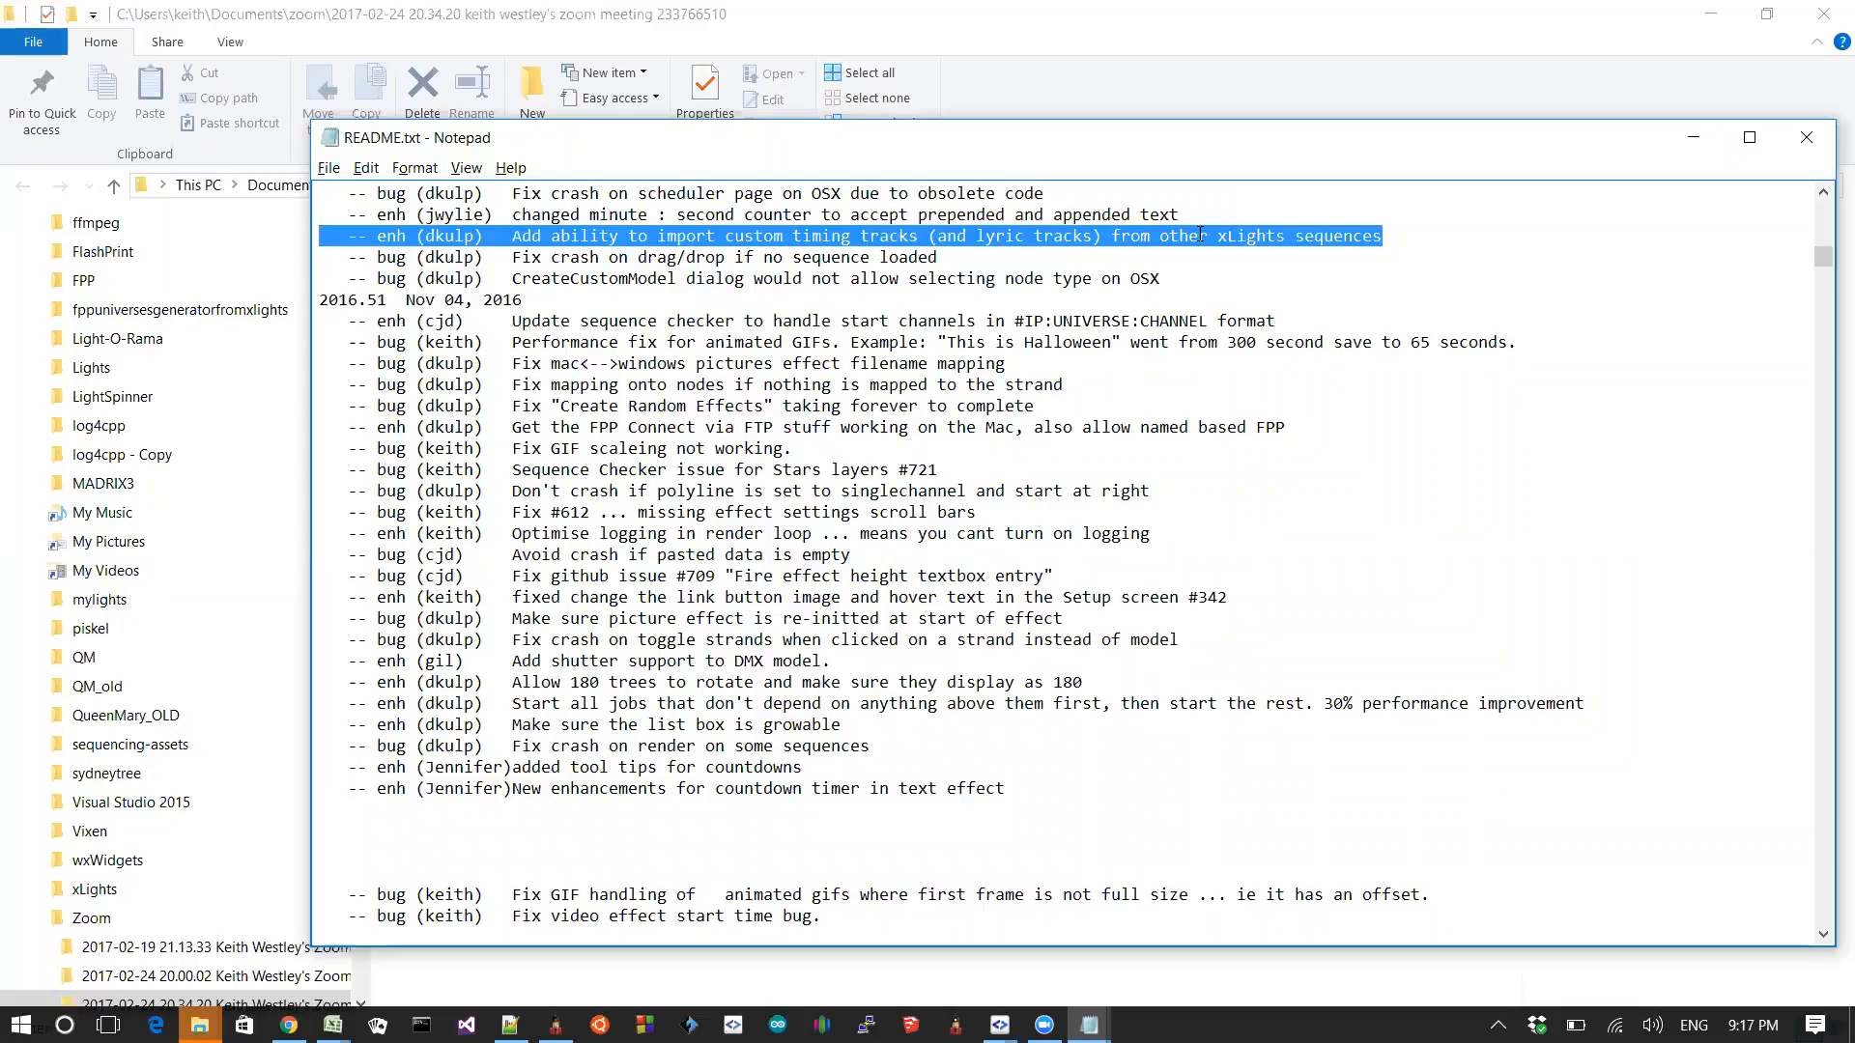
# Switch to xLights, start an effects import and browse to the Home folder inside Documents > mylights
pyautogui.hotkey('alt', 'Tab')
pyautogui.hotkey('alt', 'Tab')
pyautogui.hotkey('alt', 'Tab')
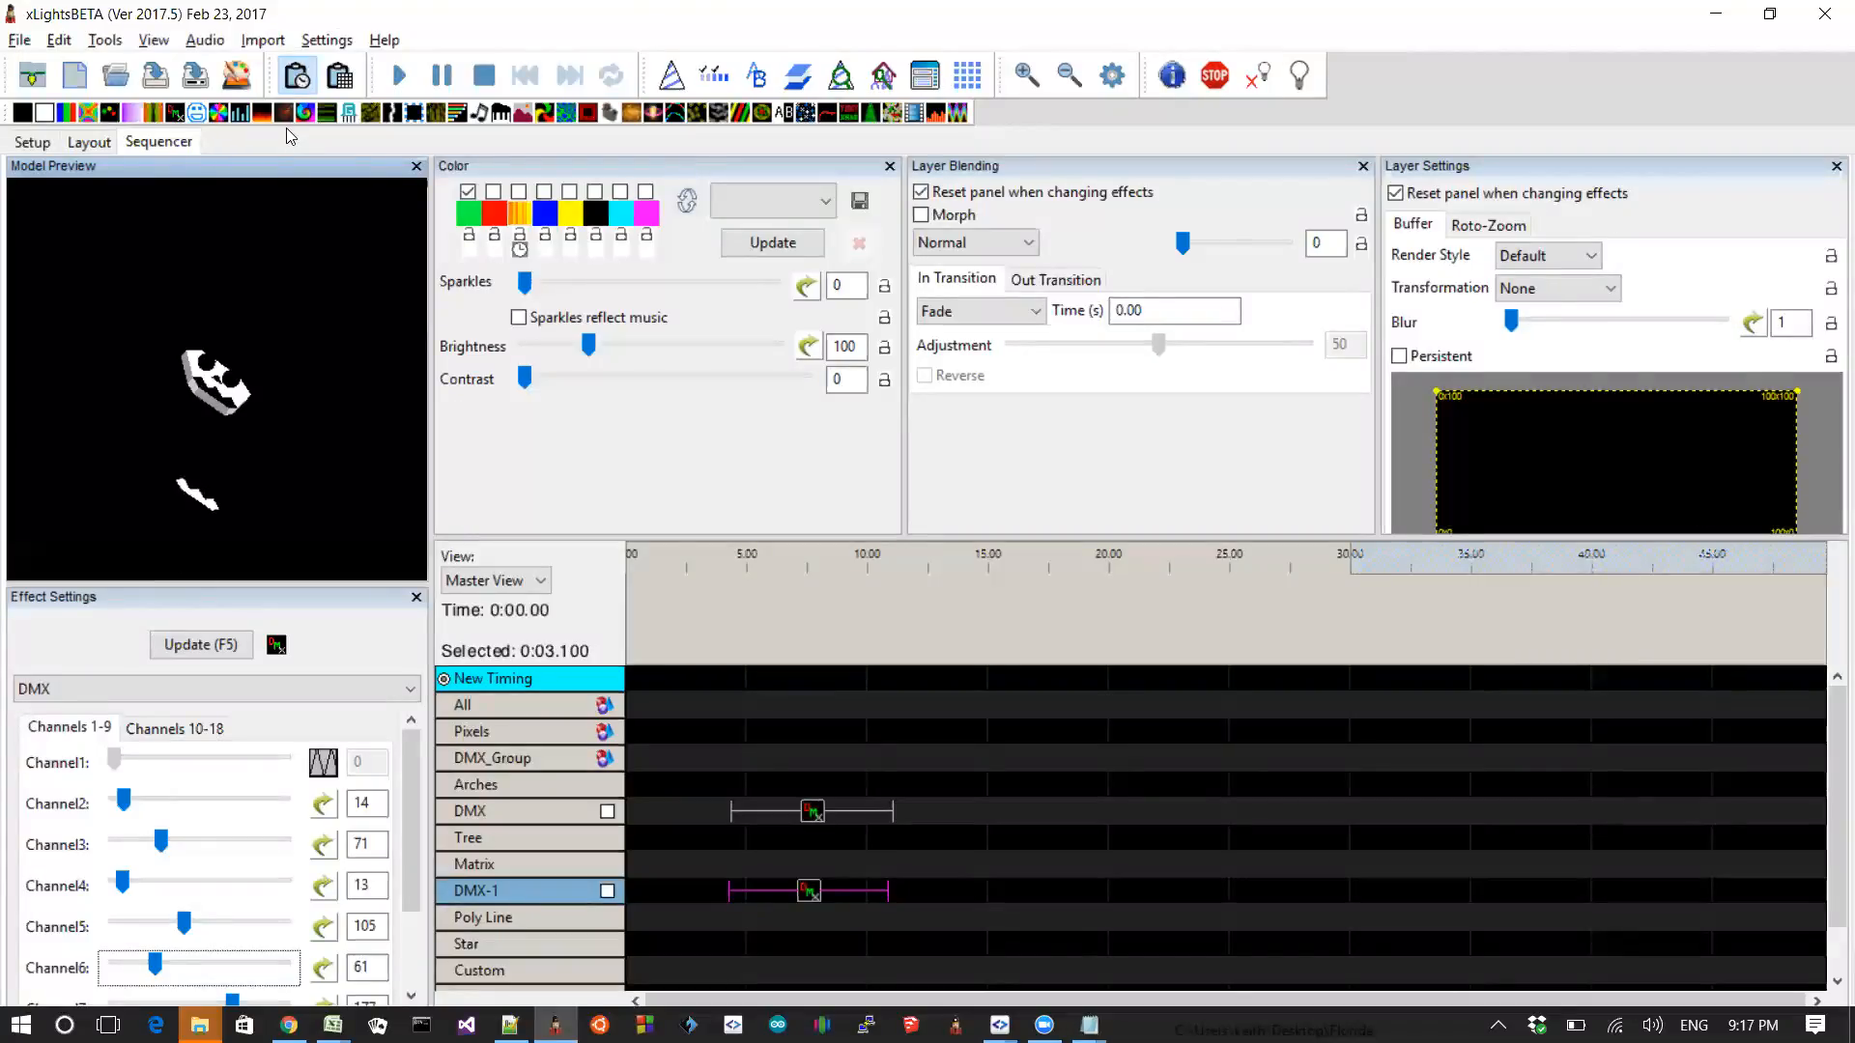
pyautogui.click(262, 40)
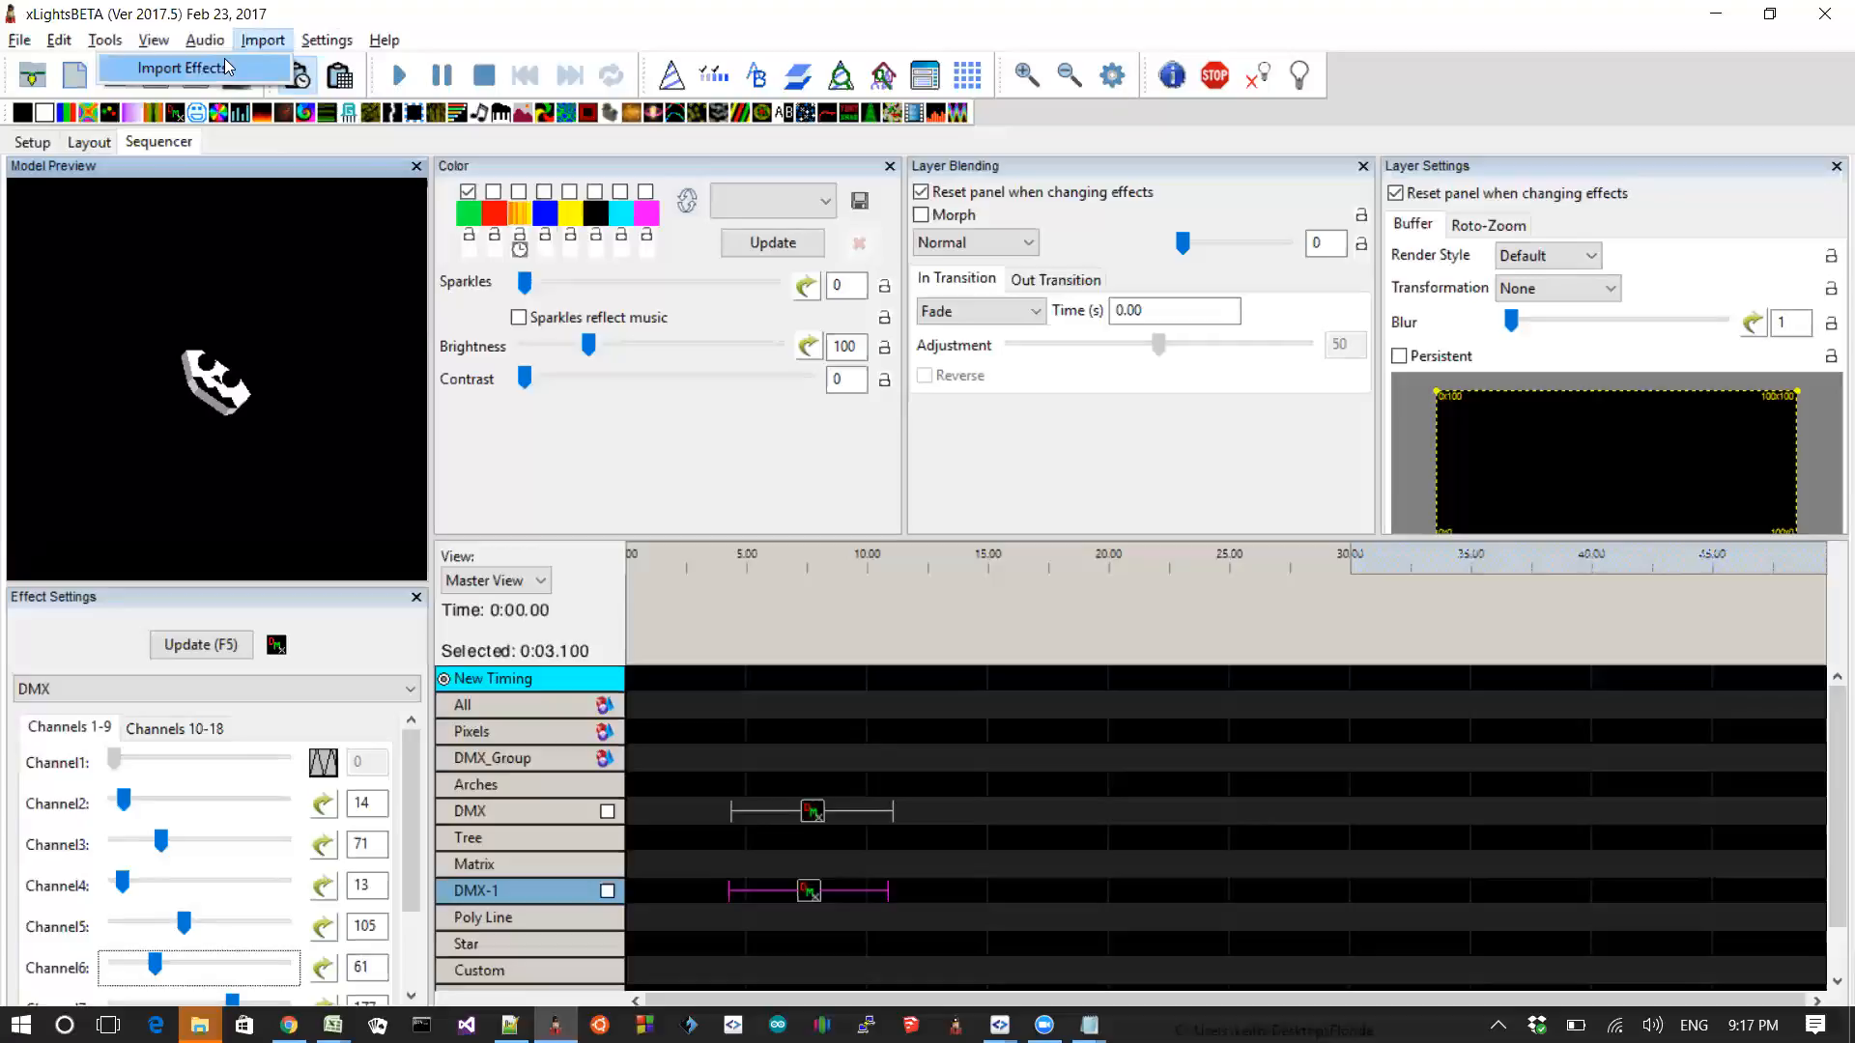
pyautogui.click(227, 67)
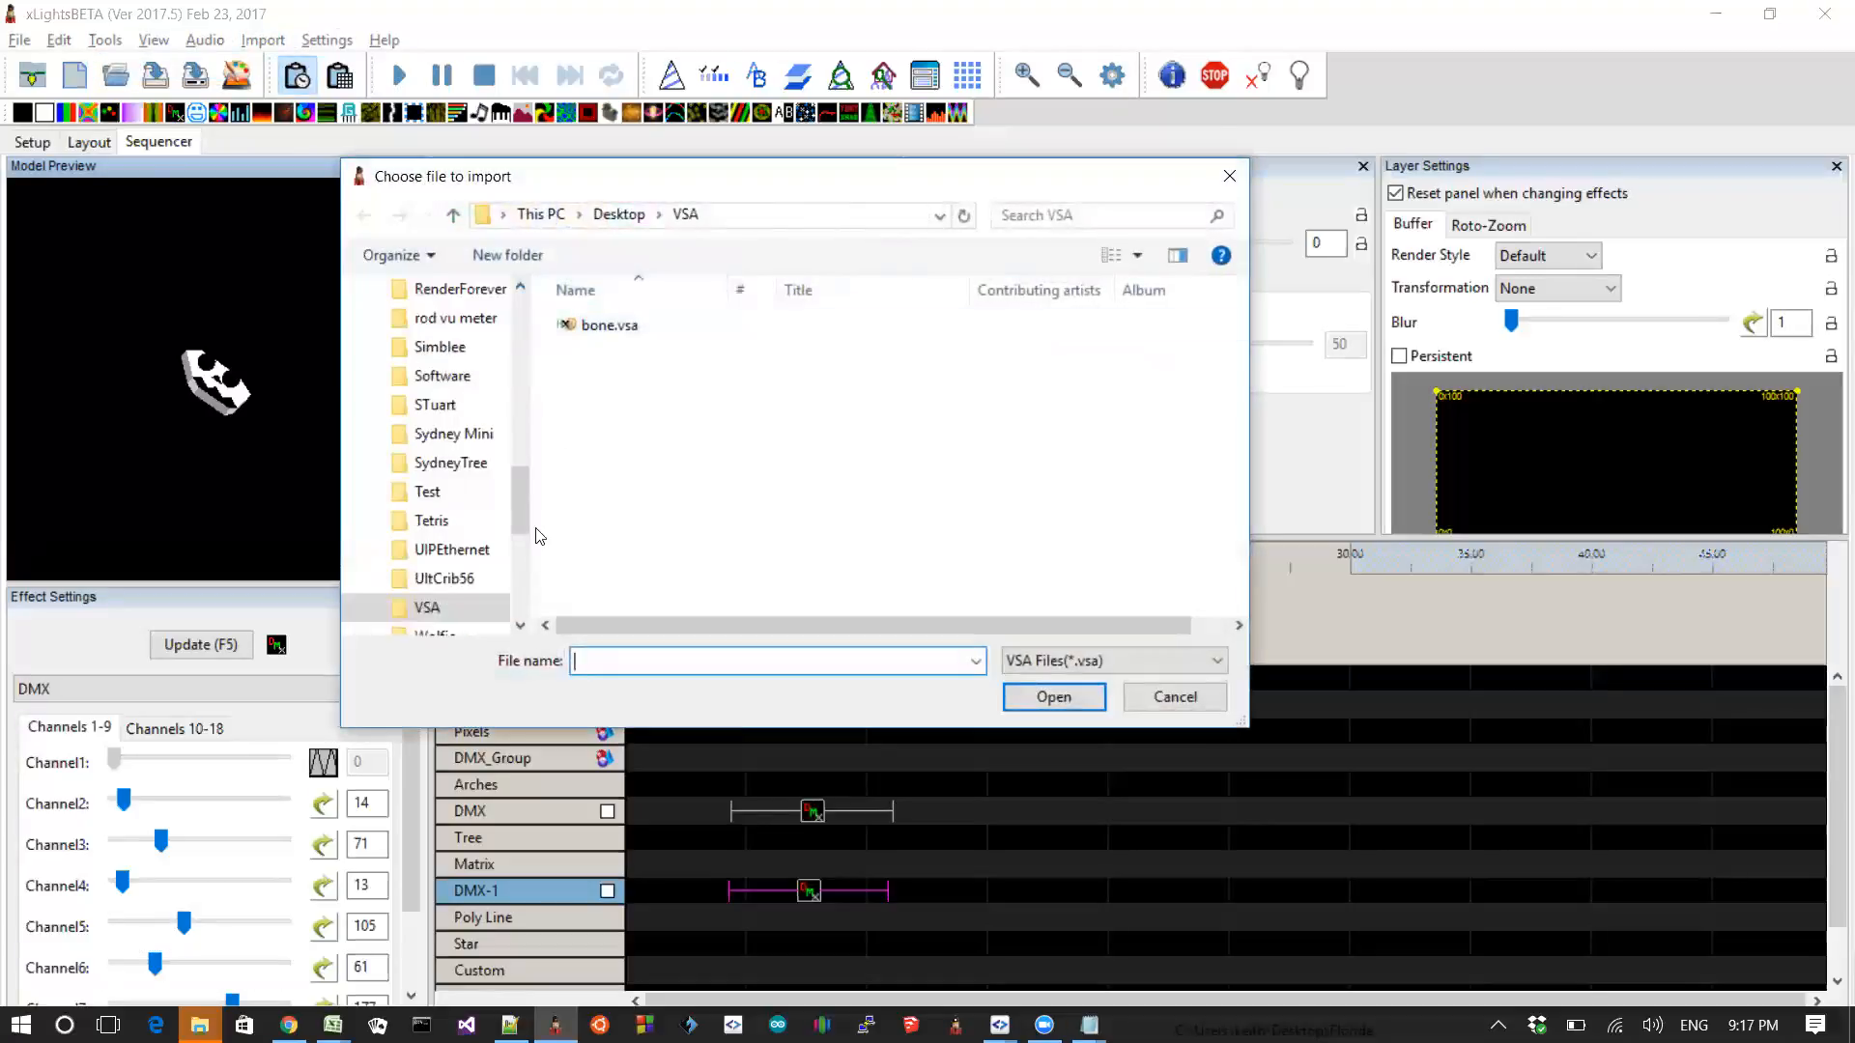
pyautogui.moveTo(524, 496); pyautogui.dragTo(518, 307)
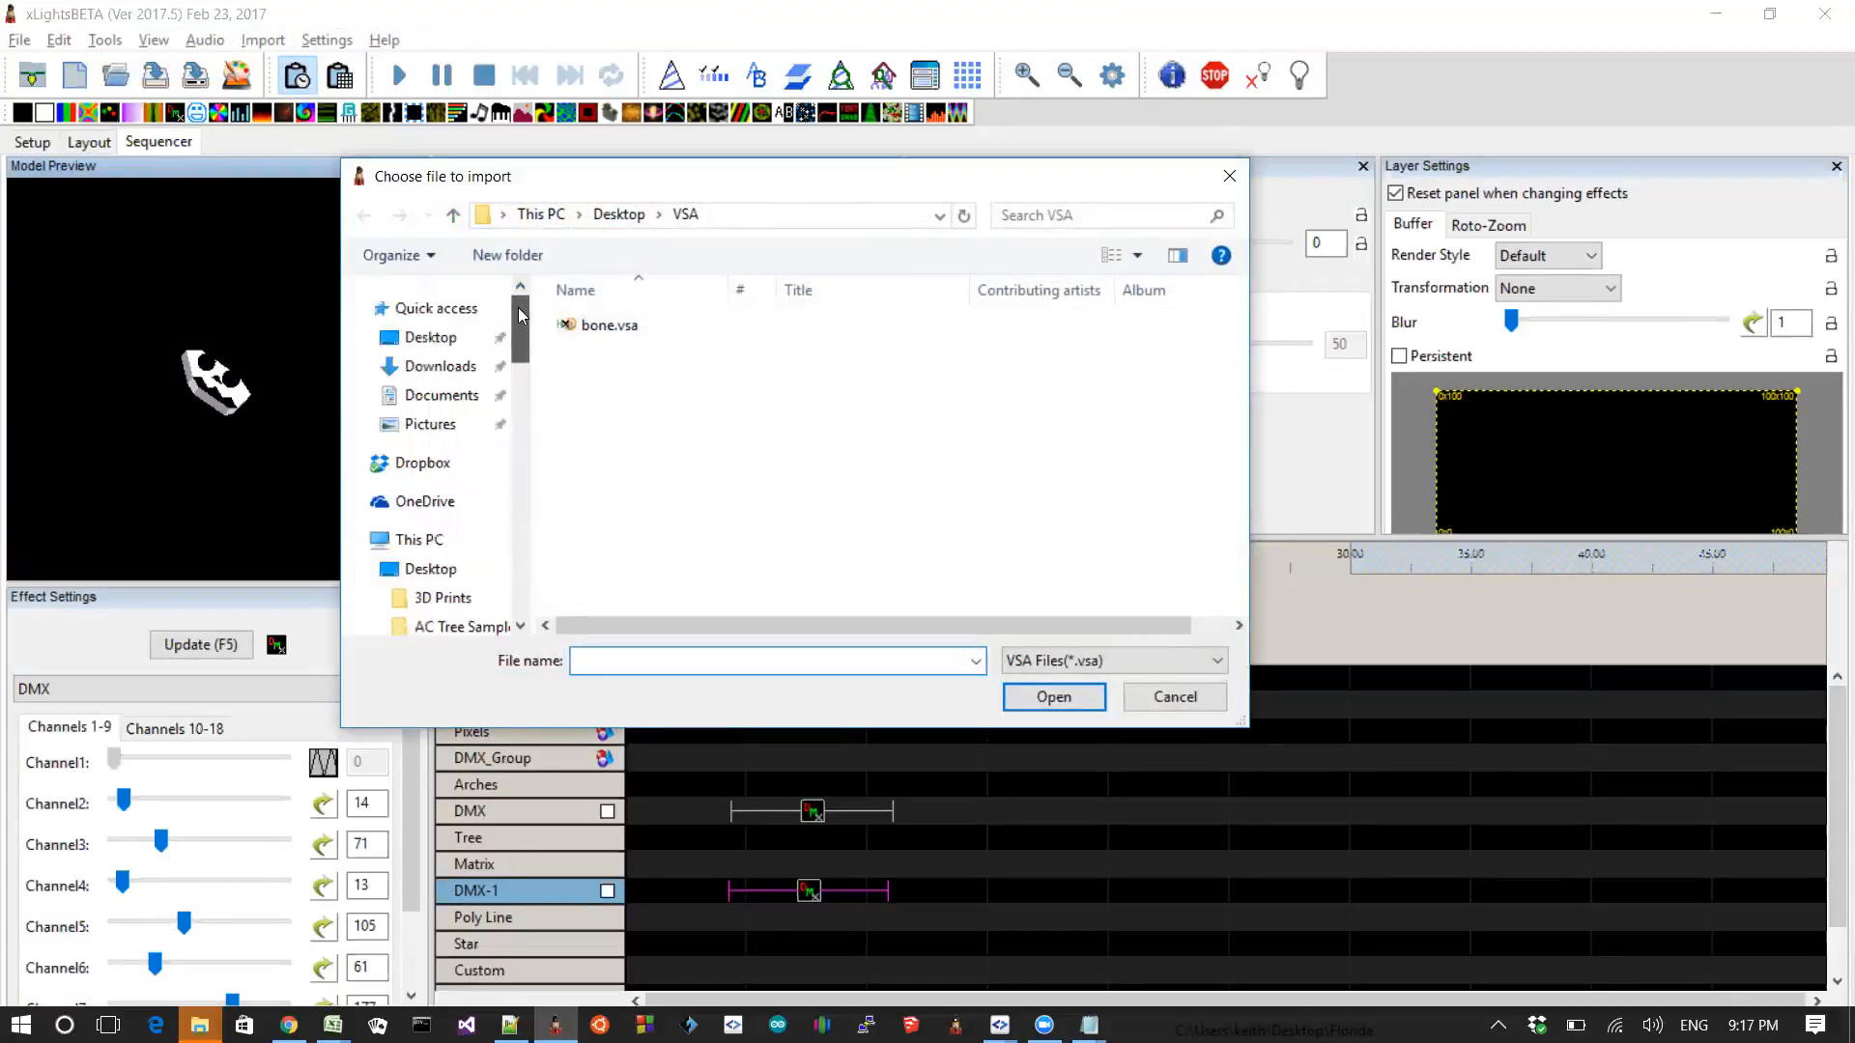
pyautogui.click(443, 396)
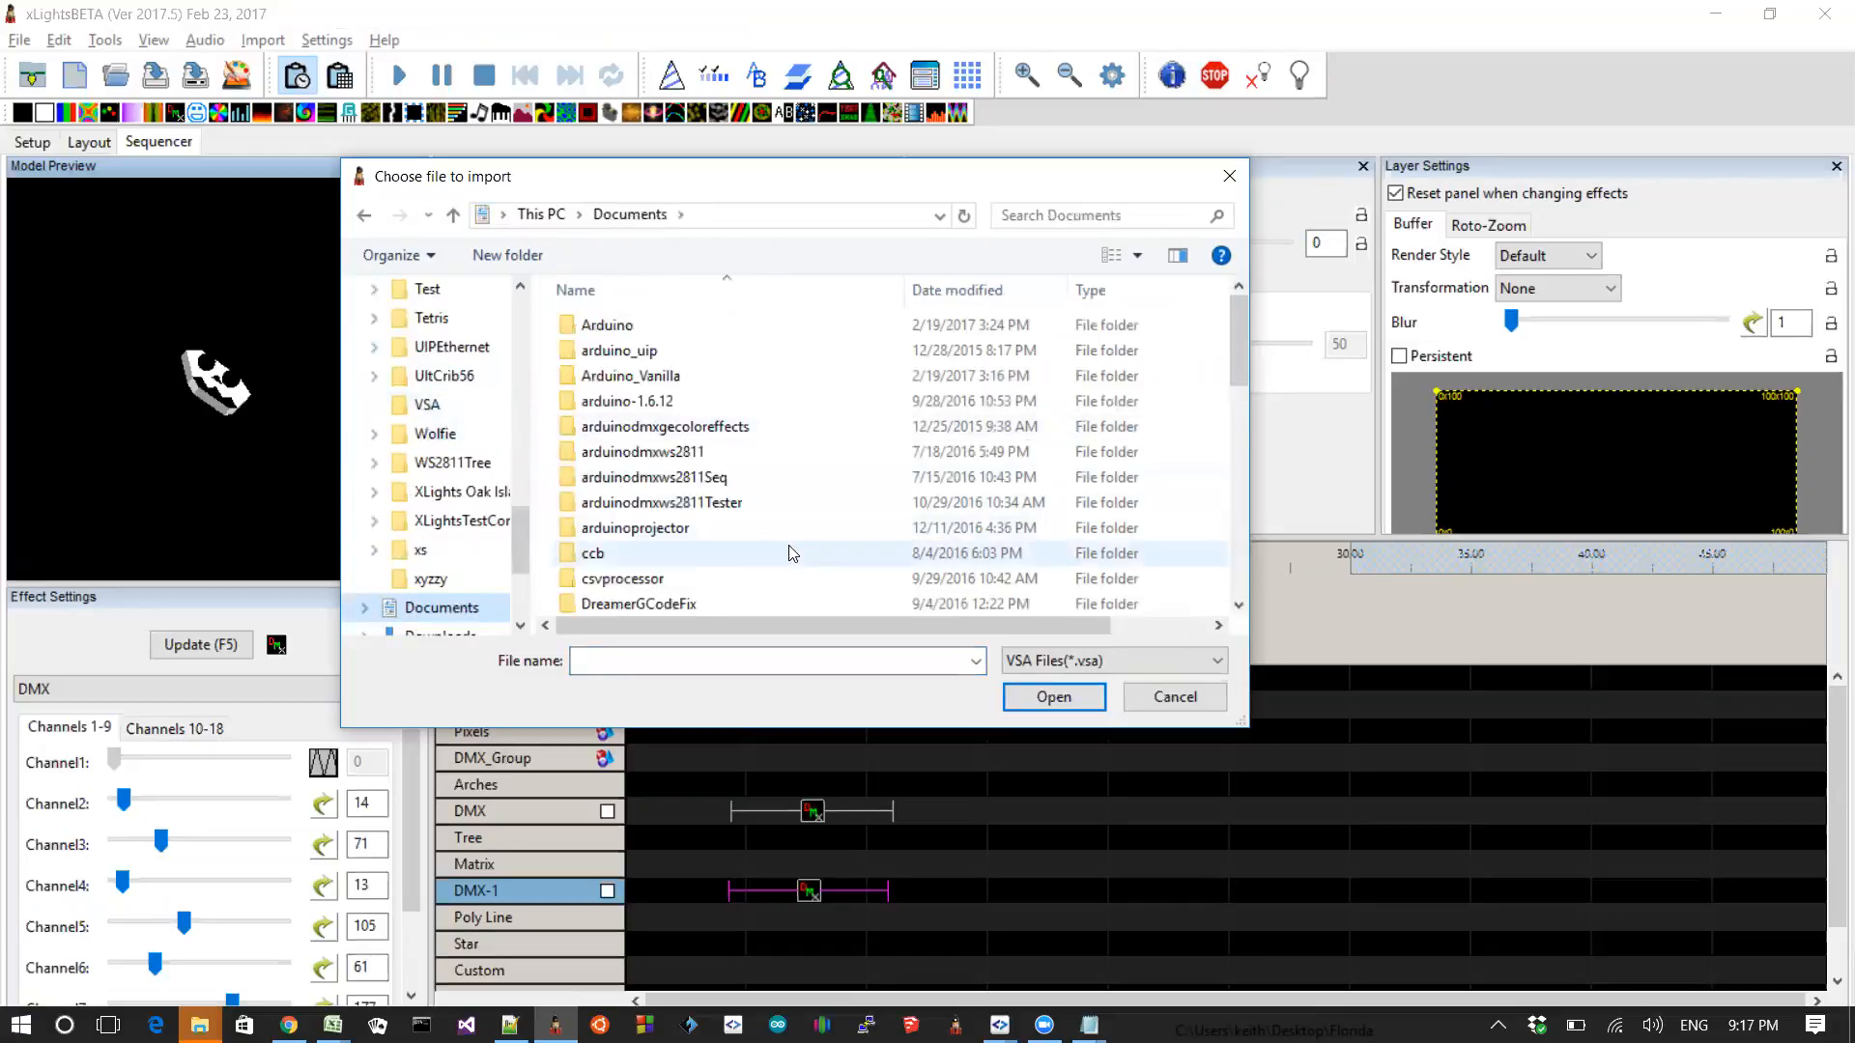
pyautogui.click(700, 541)
pyautogui.press('m')
pyautogui.press('m')
pyautogui.press('m')
pyautogui.press('m')
pyautogui.press('m')
pyautogui.press('Return')
pyautogui.press('h')
pyautogui.press('Return')
pyautogui.press('b')
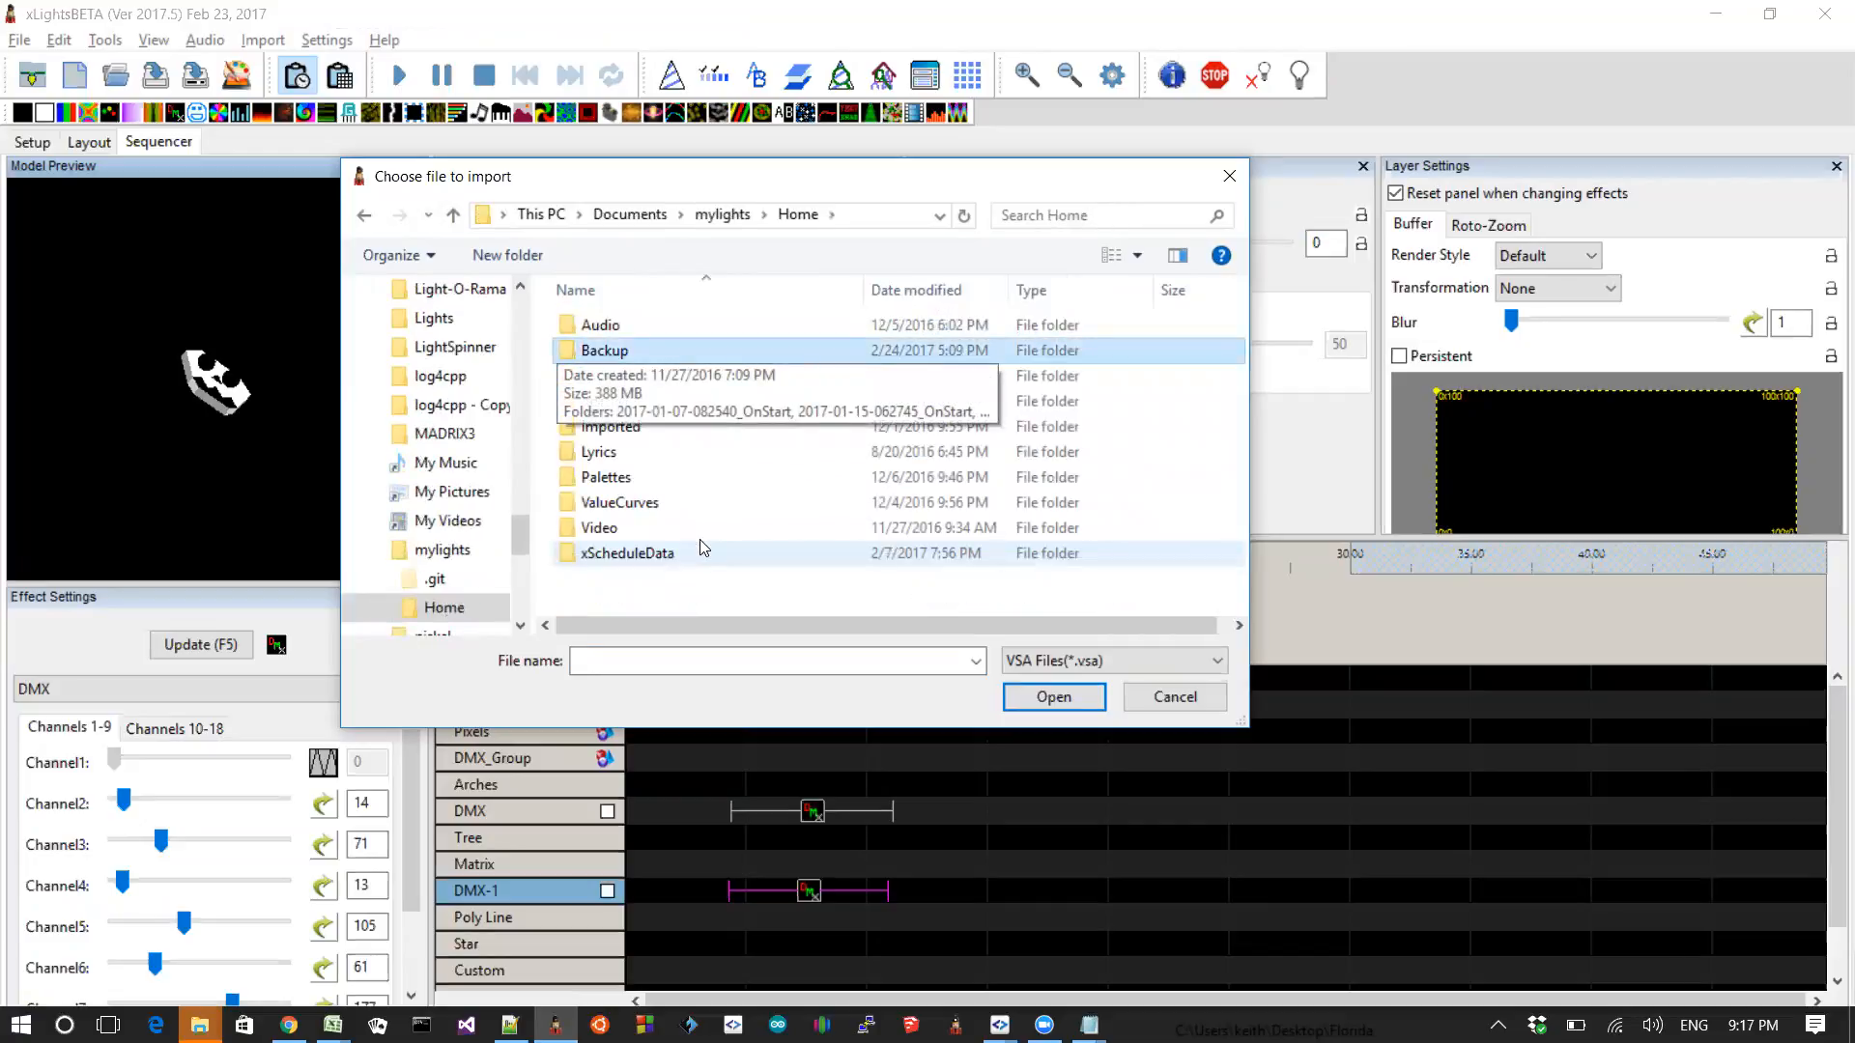
# Set the import file type to xLights Sequence (*.xml) and open 2 min animation.xml
pyautogui.click(1109, 658)
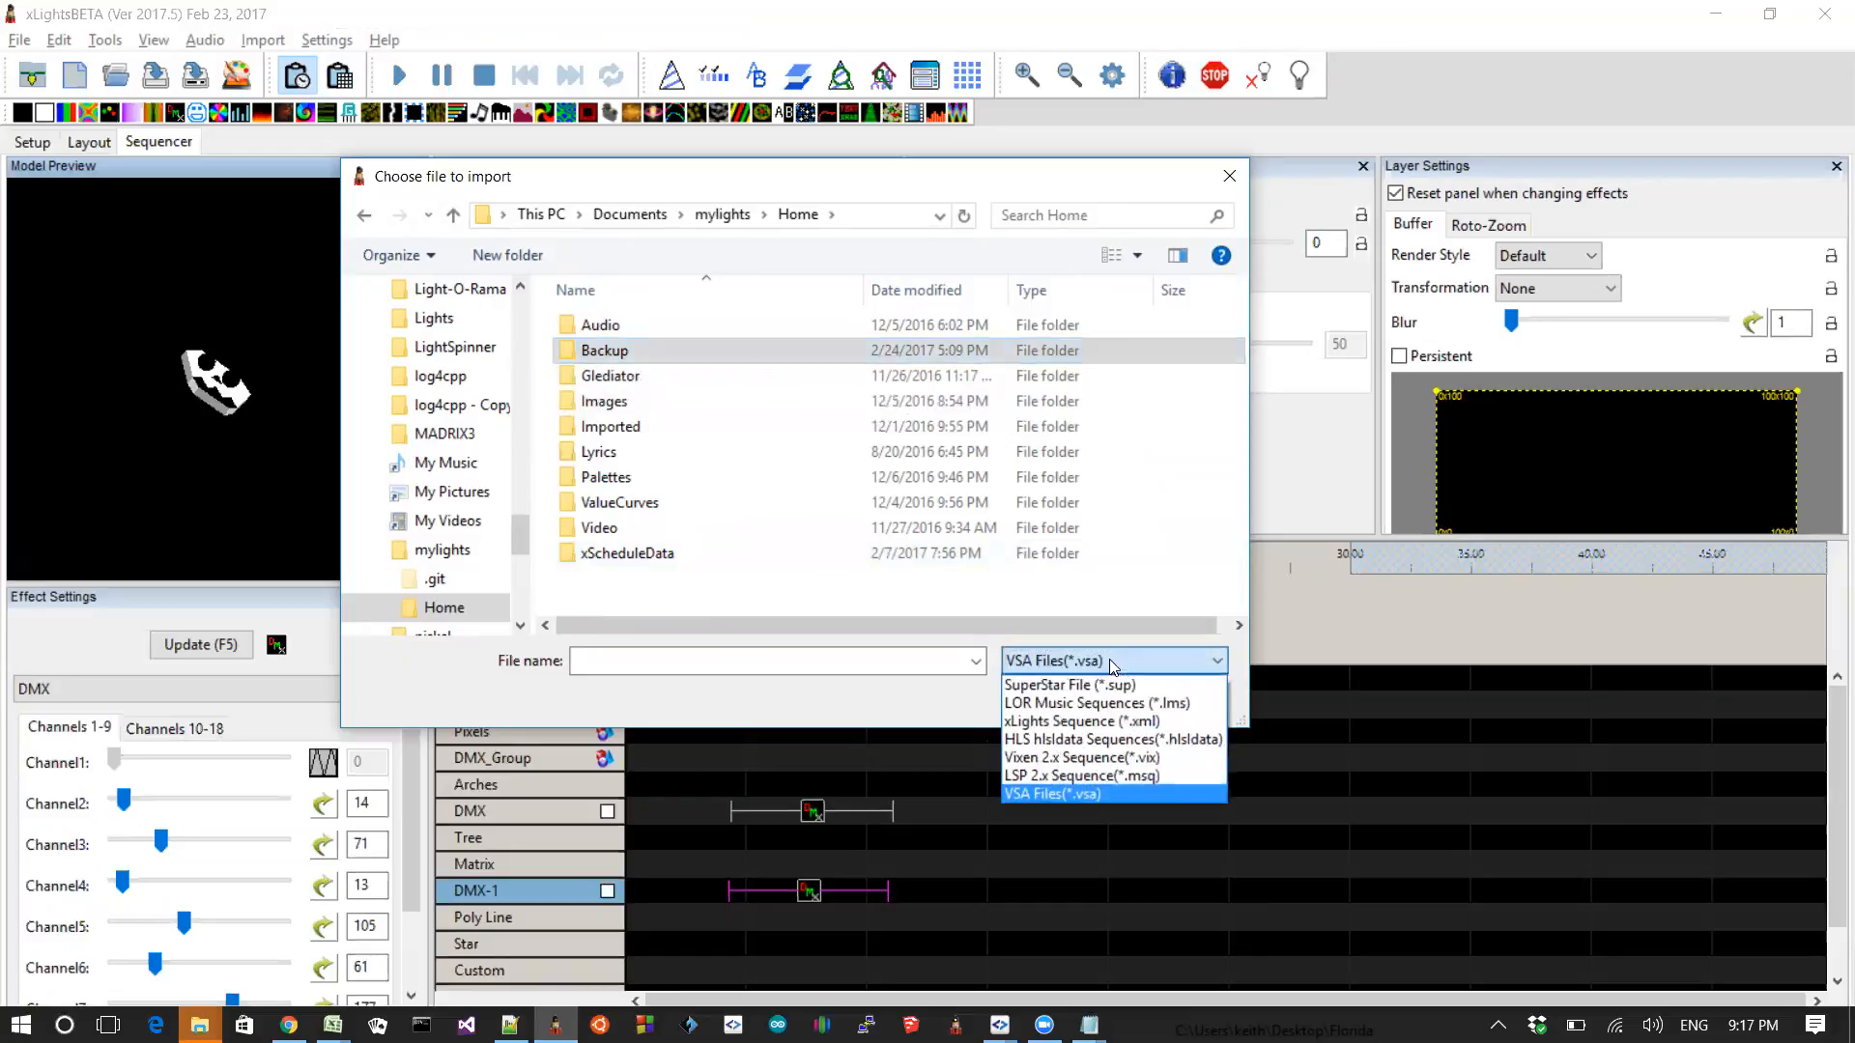
pyautogui.click(1087, 722)
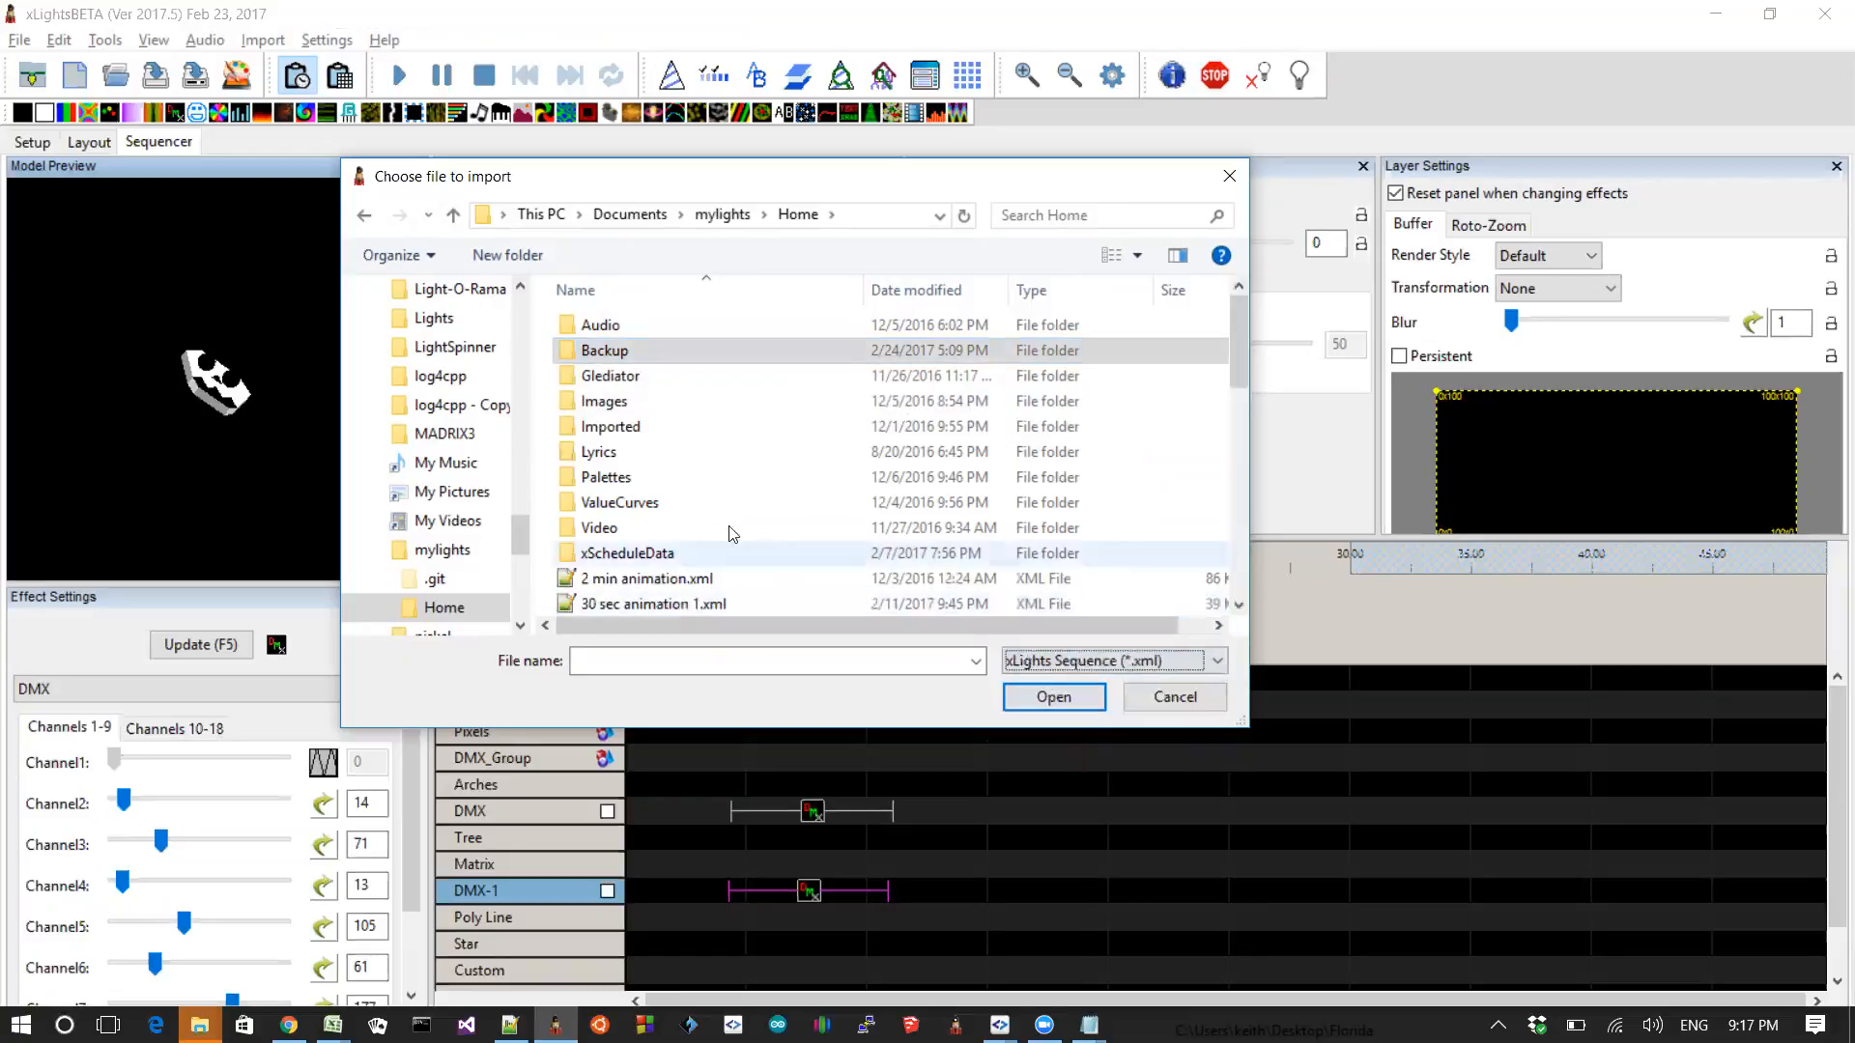
pyautogui.click(695, 527)
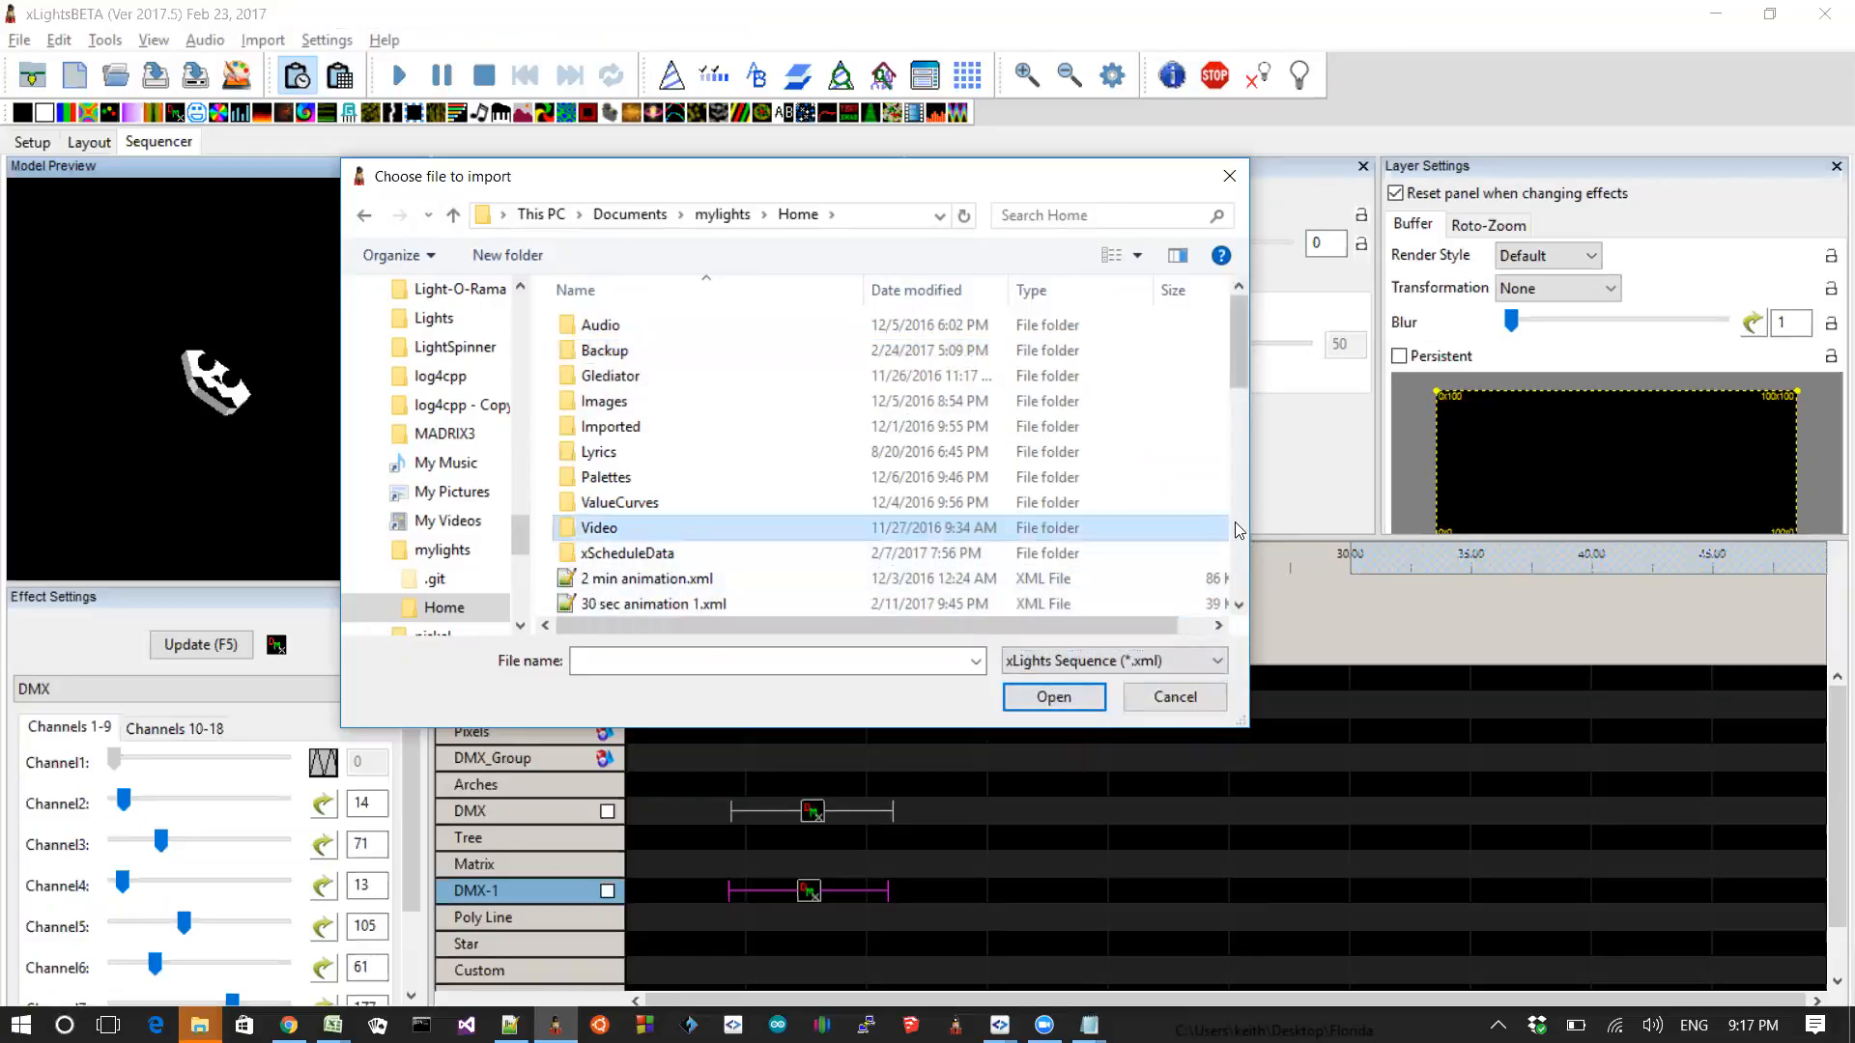
pyautogui.doubleClick(677, 578)
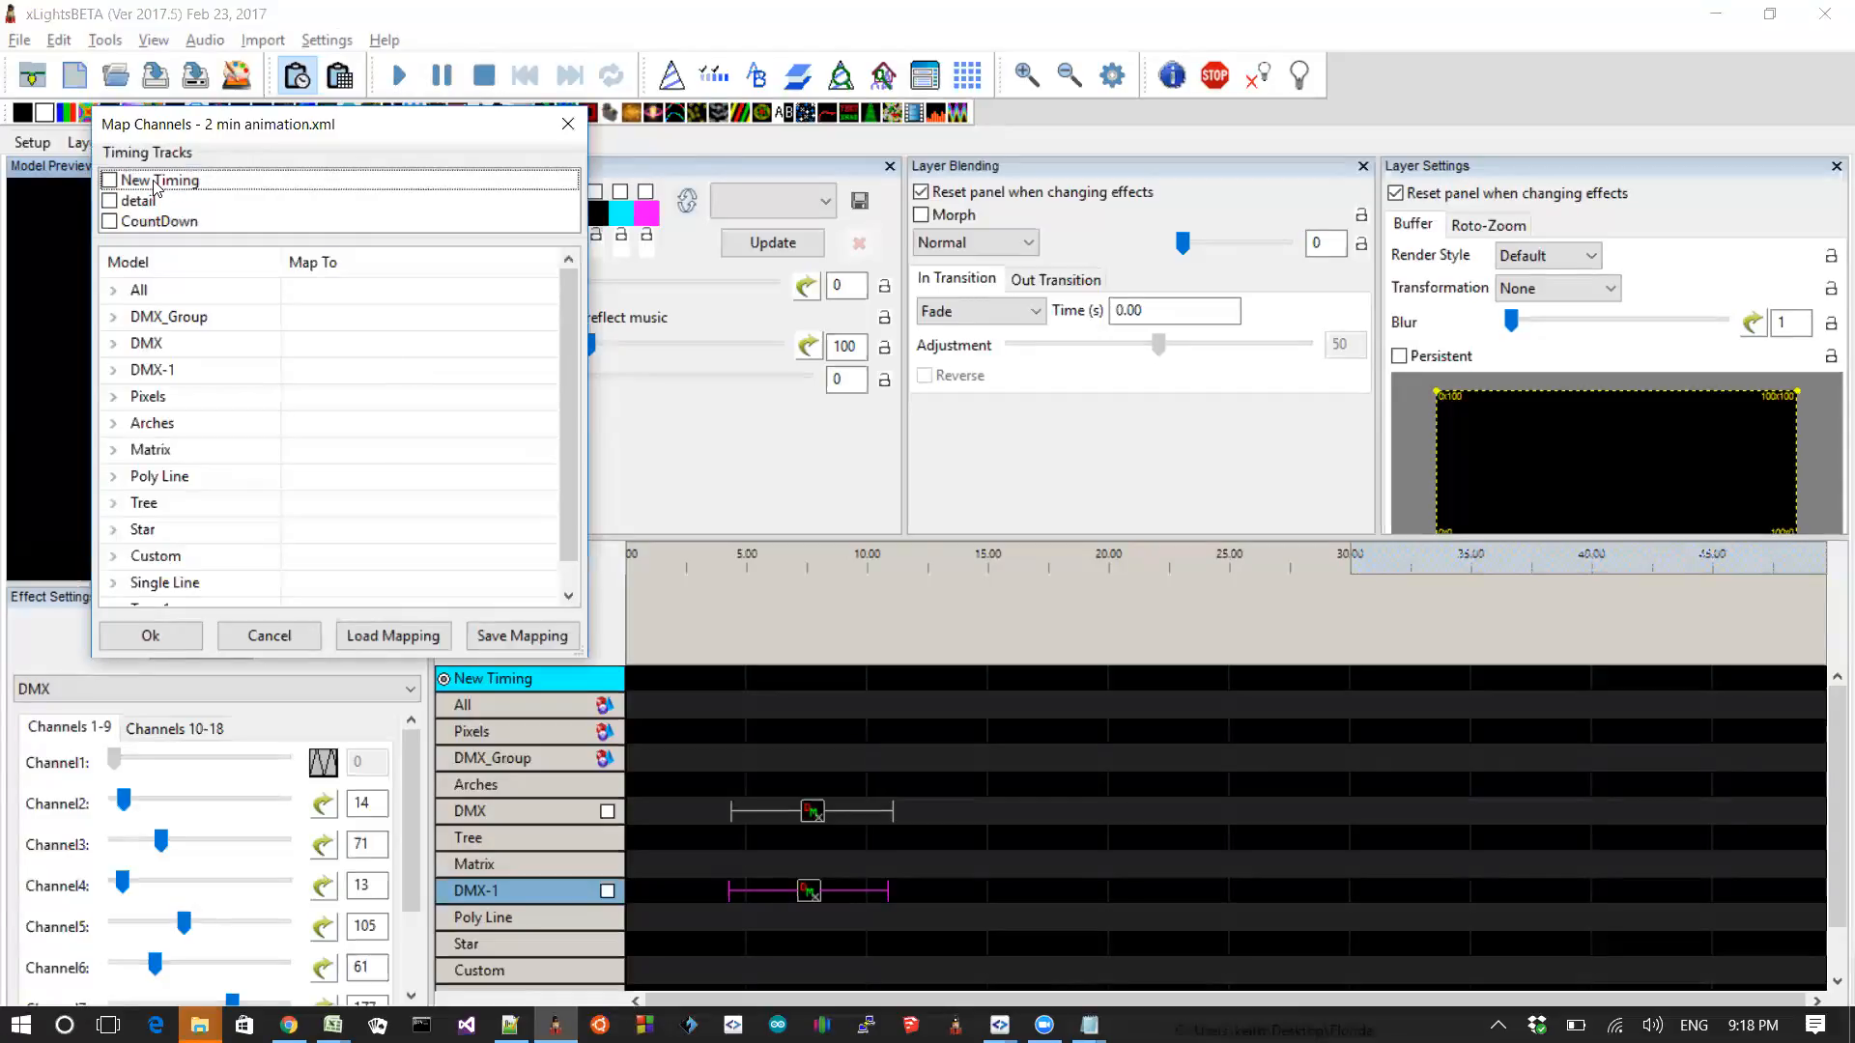
# Import the New Timing, detail and CountDown timing tracks from the chosen sequence without mapping any models
pyautogui.click(109, 180)
pyautogui.click(110, 201)
pyautogui.click(109, 221)
pyautogui.click(149, 634)
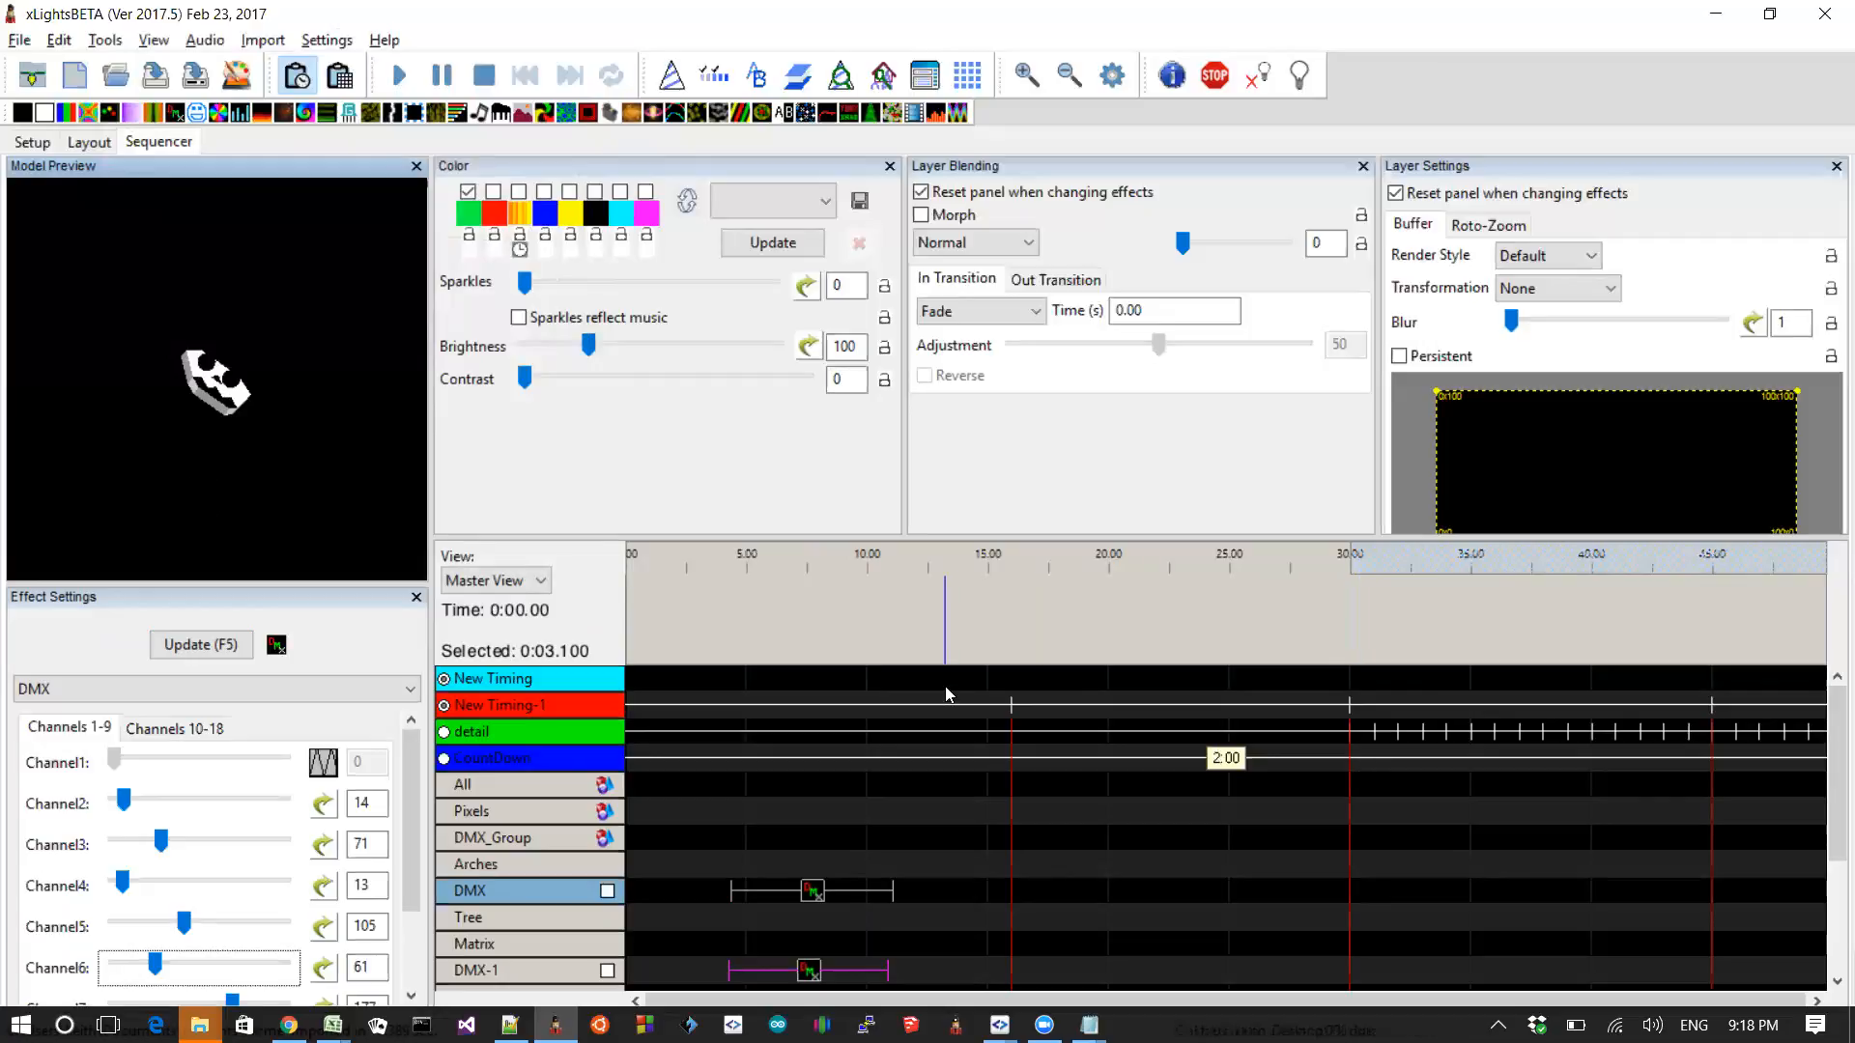
pyautogui.rightClick(552, 705)
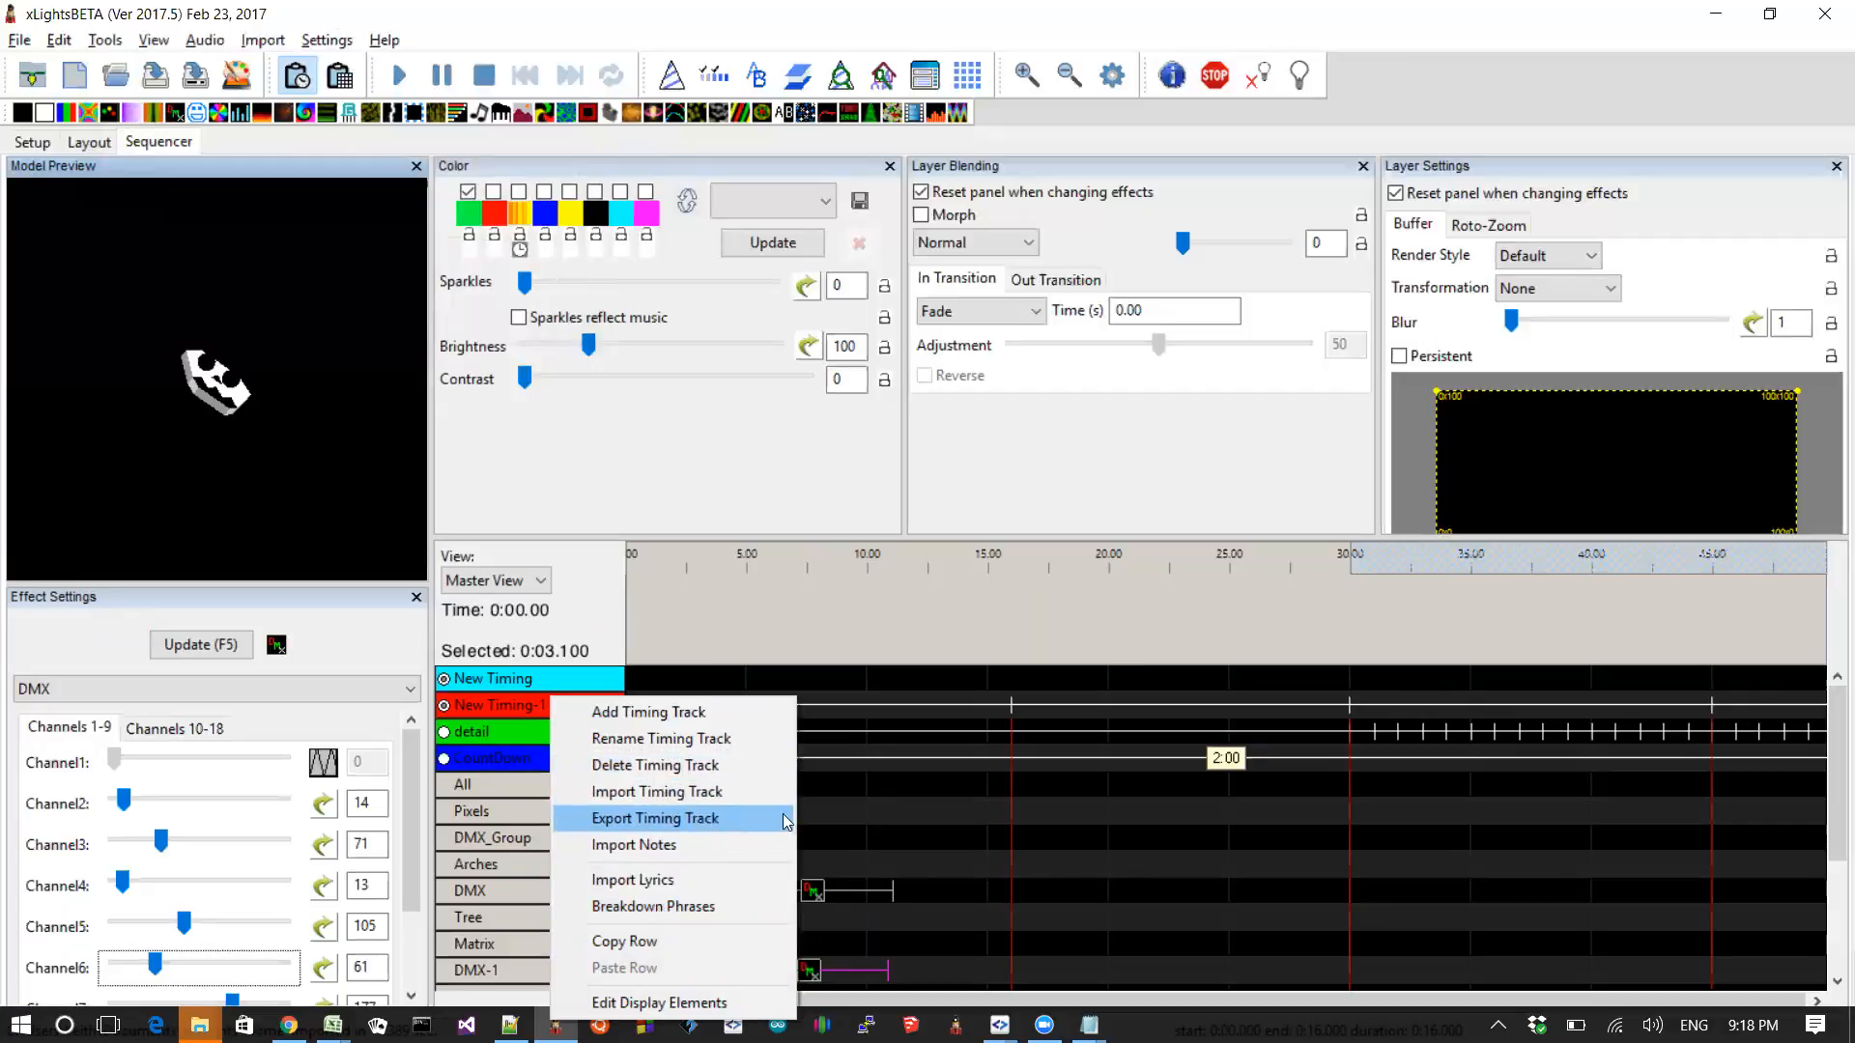
pyautogui.click(915, 816)
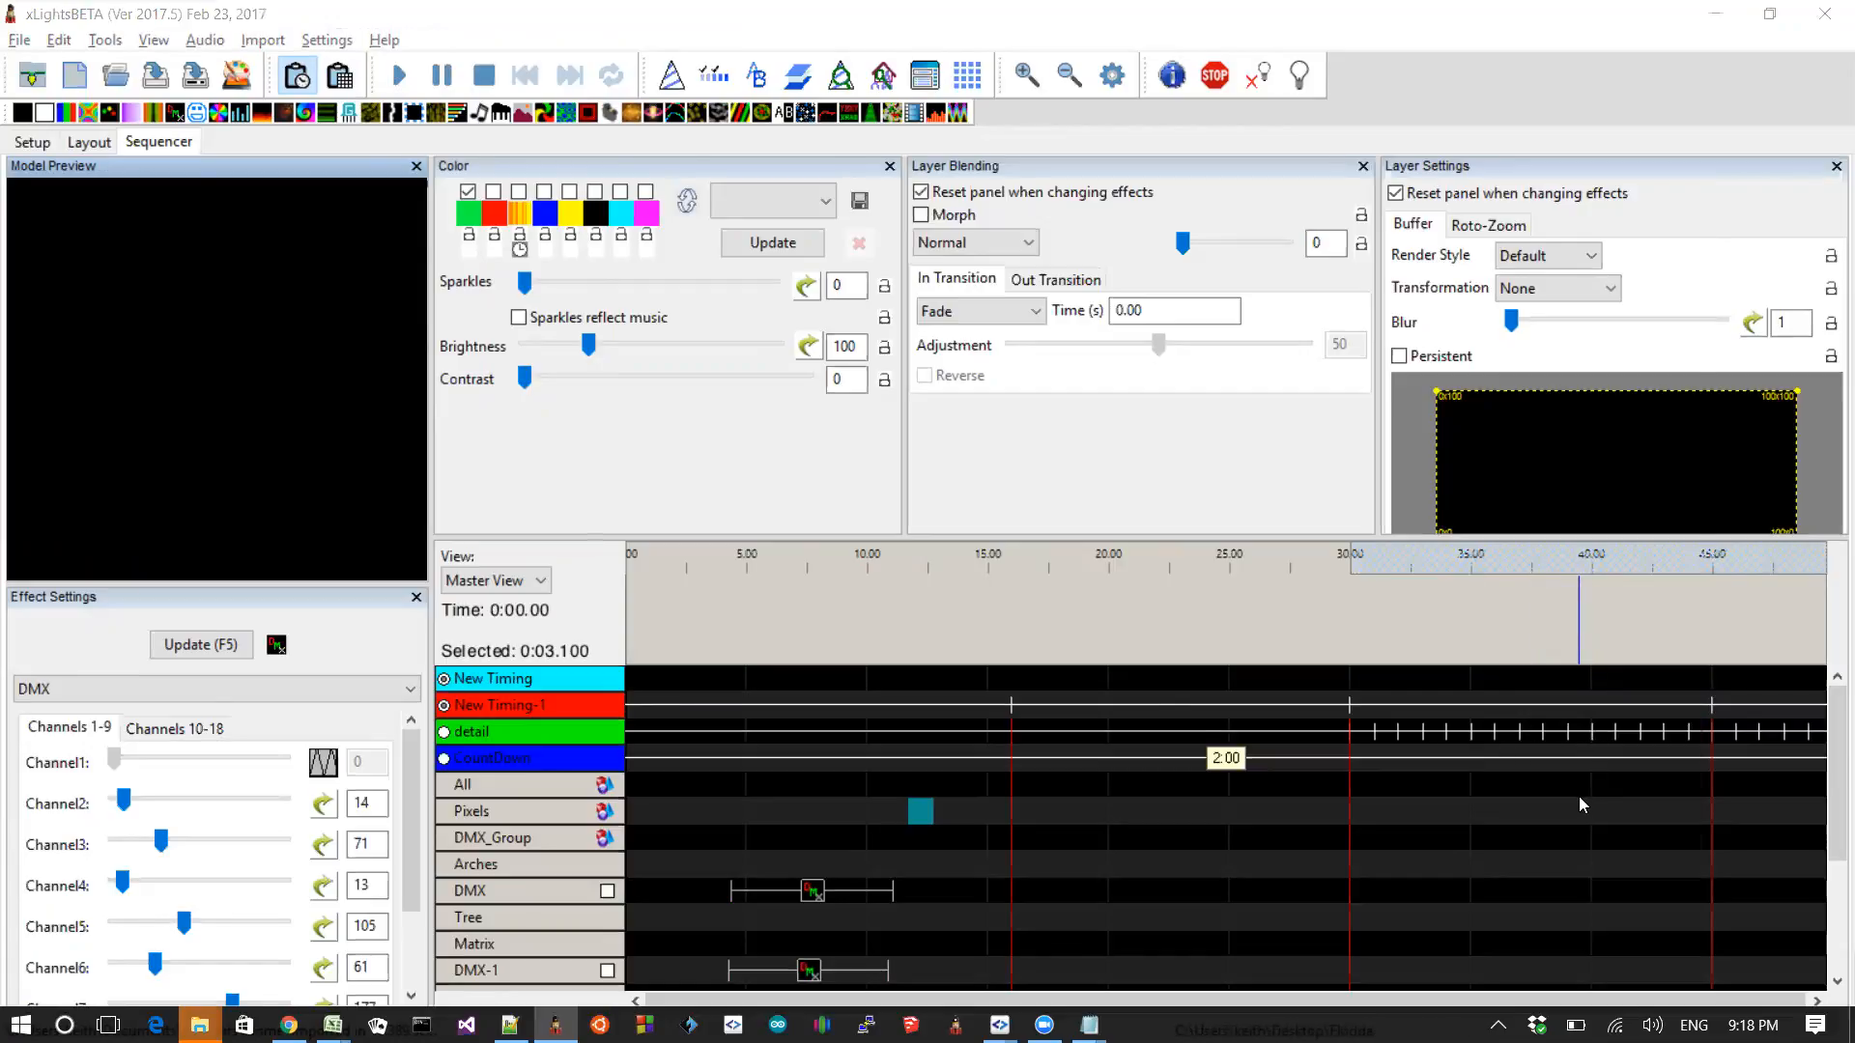
# Switch to the README in Notepad and review the entries above version 2016.52, around flipping custom model channel numbers and the Fill wrap option
pyautogui.hotkey('alt', 'Tab')
pyautogui.hotkey('alt', 'Tab')
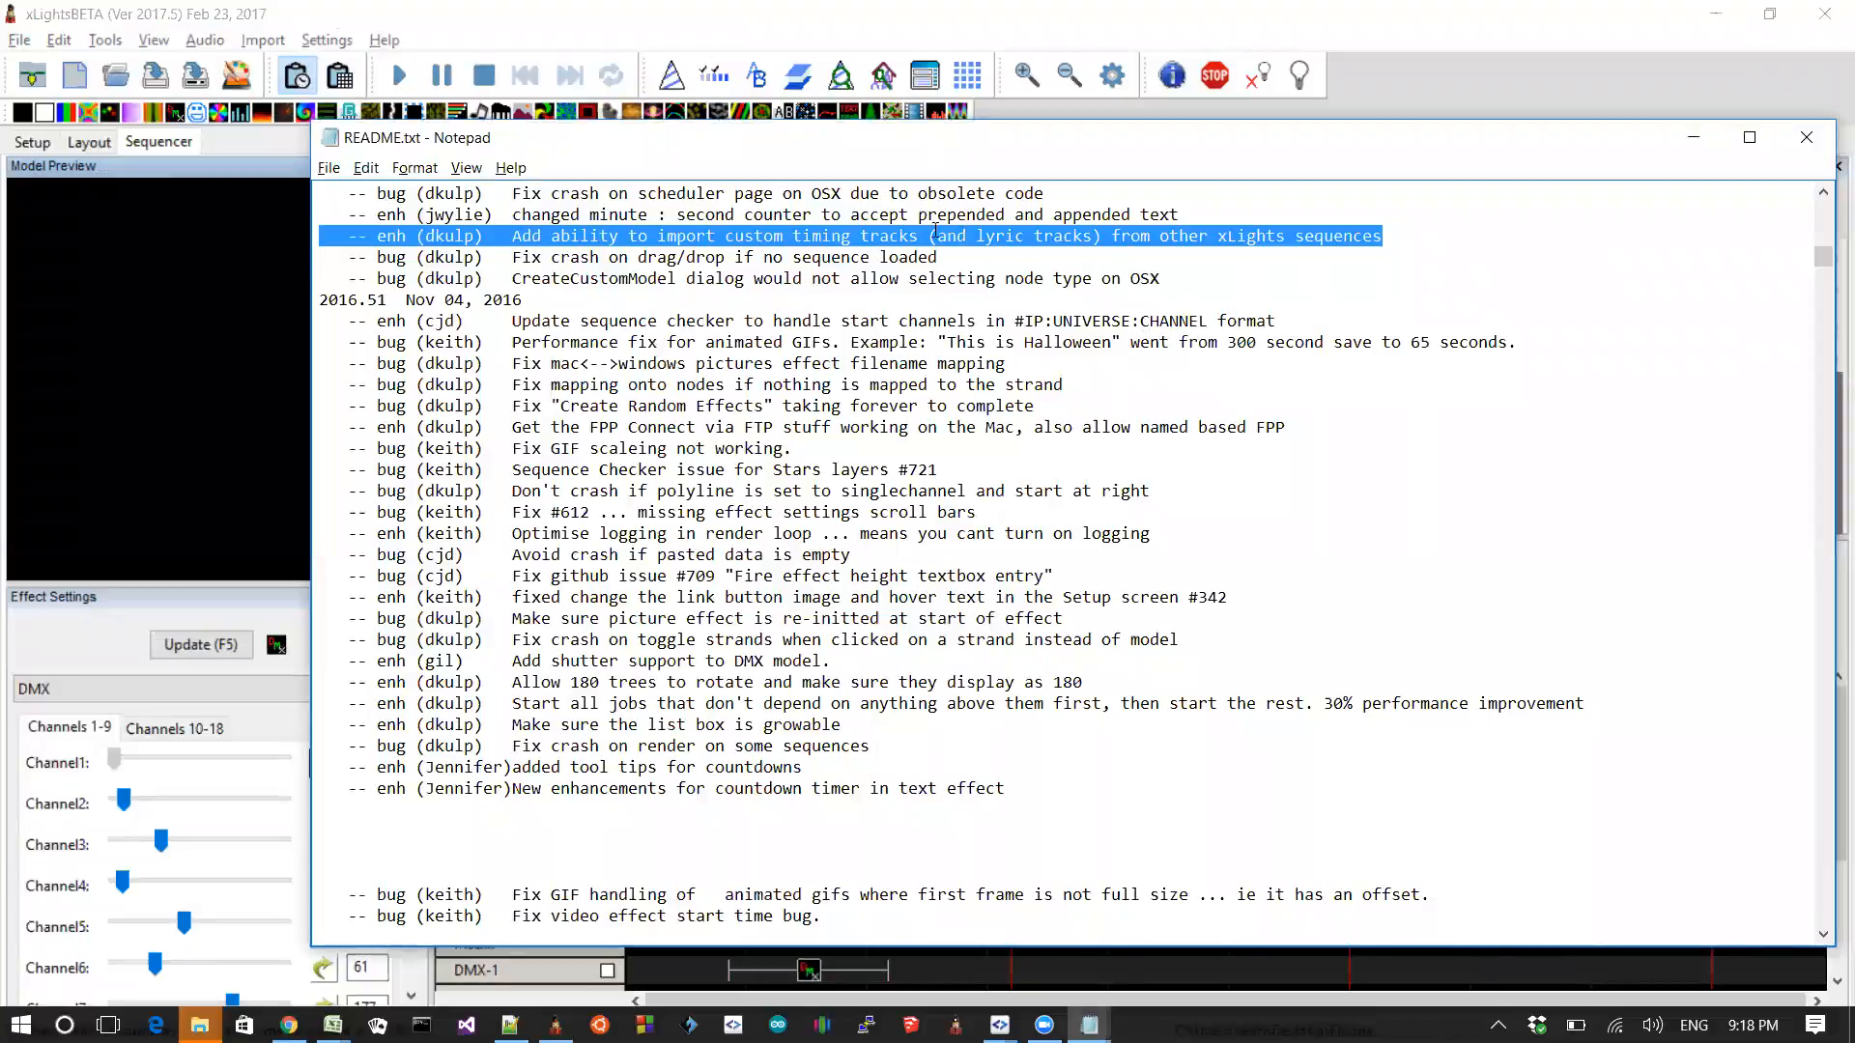
pyautogui.click(874, 238)
pyautogui.scroll(3, 875, 237)
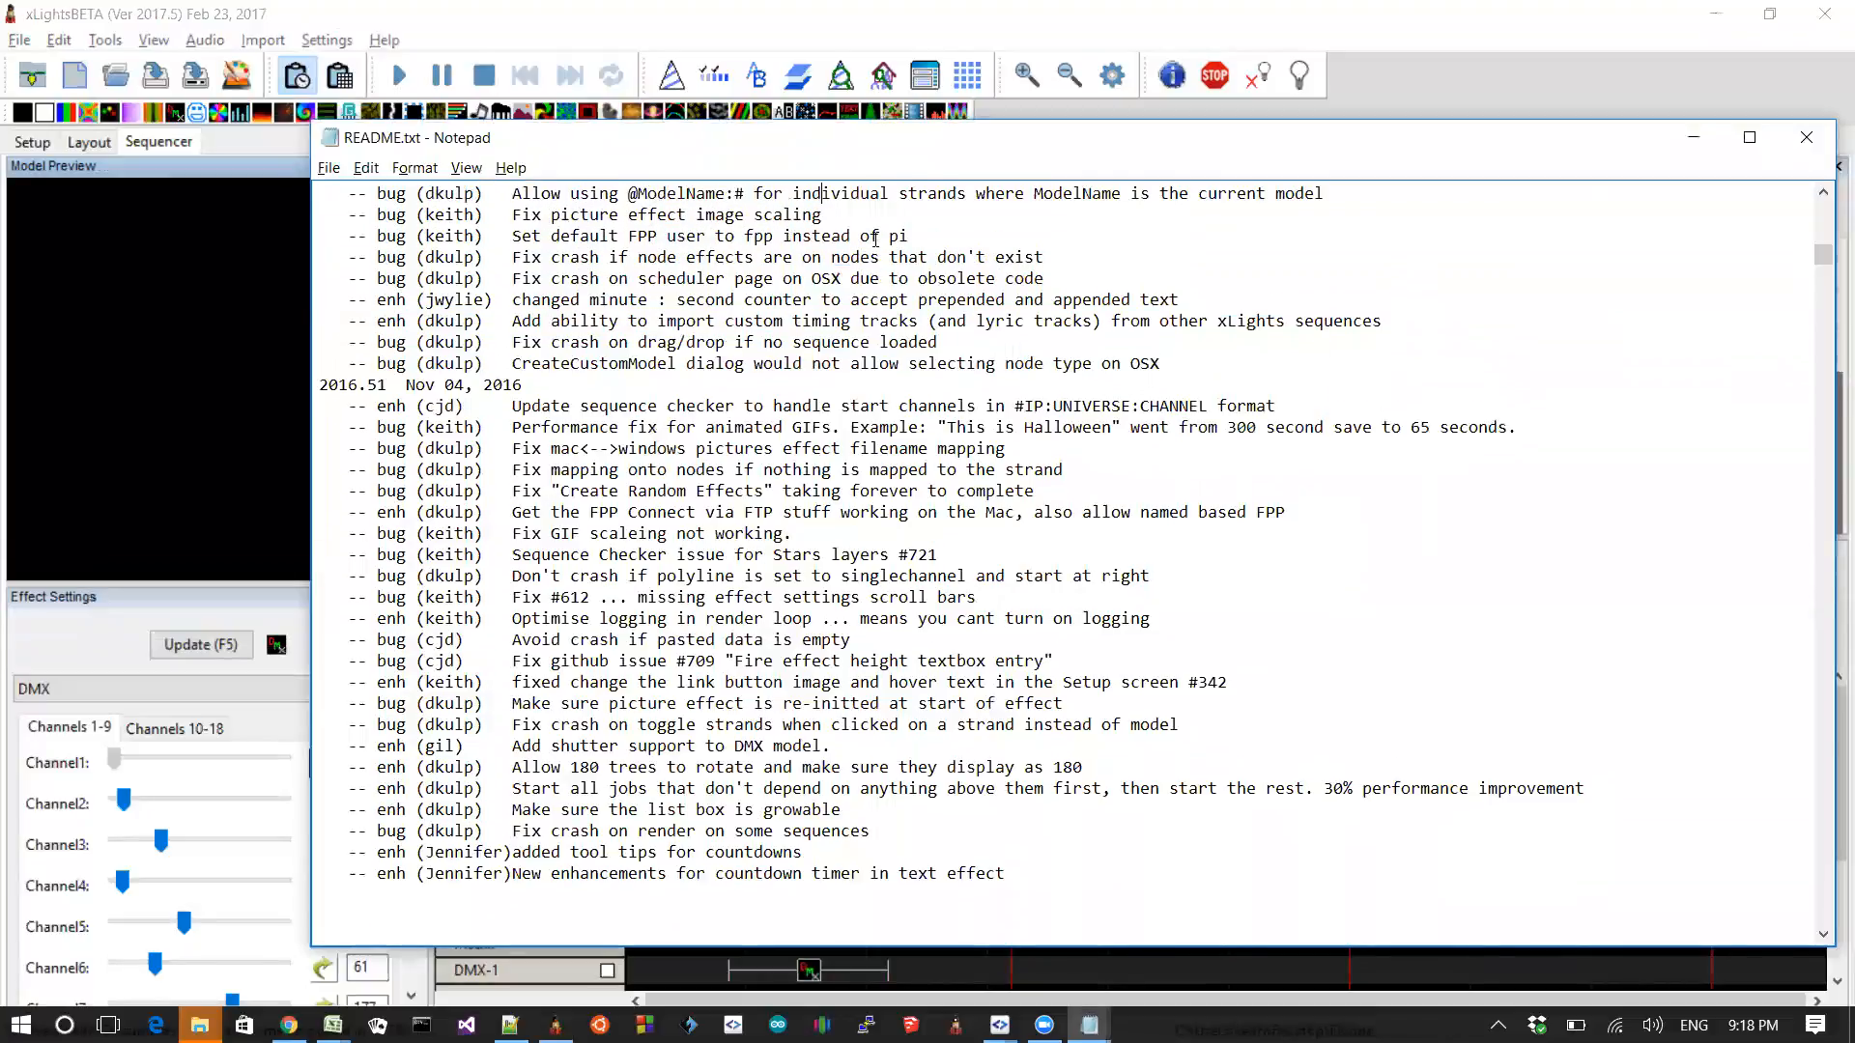
pyautogui.scroll(1, 875, 239)
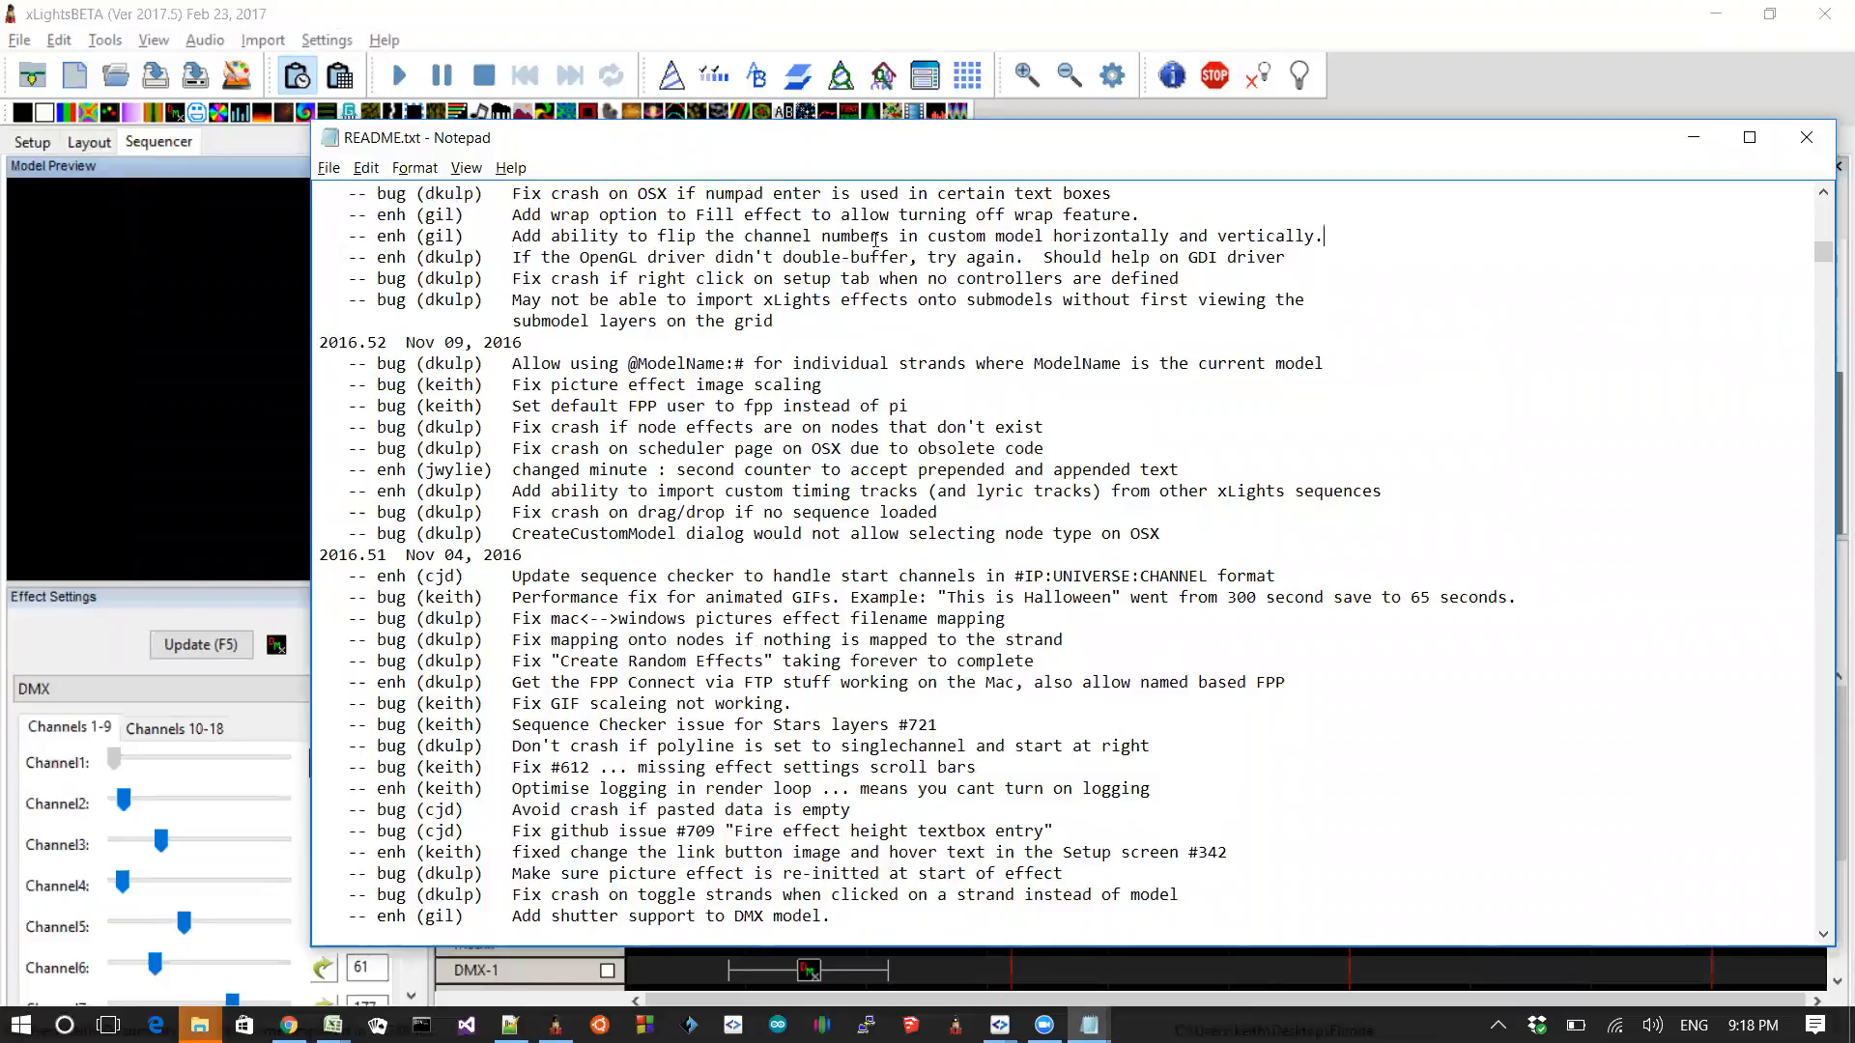
pyautogui.hotkey('shift', 'Up')
pyautogui.press('Up')
pyautogui.hotkey('shift', 'Up')
pyautogui.hotkey('shift', 'Down')
pyautogui.hotkey('shift', 'Up')
pyautogui.hotkey('shift', 'Down')
pyautogui.hotkey('shift', 'Up')
# Switch to xLights and open the model data of the Custom model from the layout
pyautogui.hotkey('alt', 'Tab')
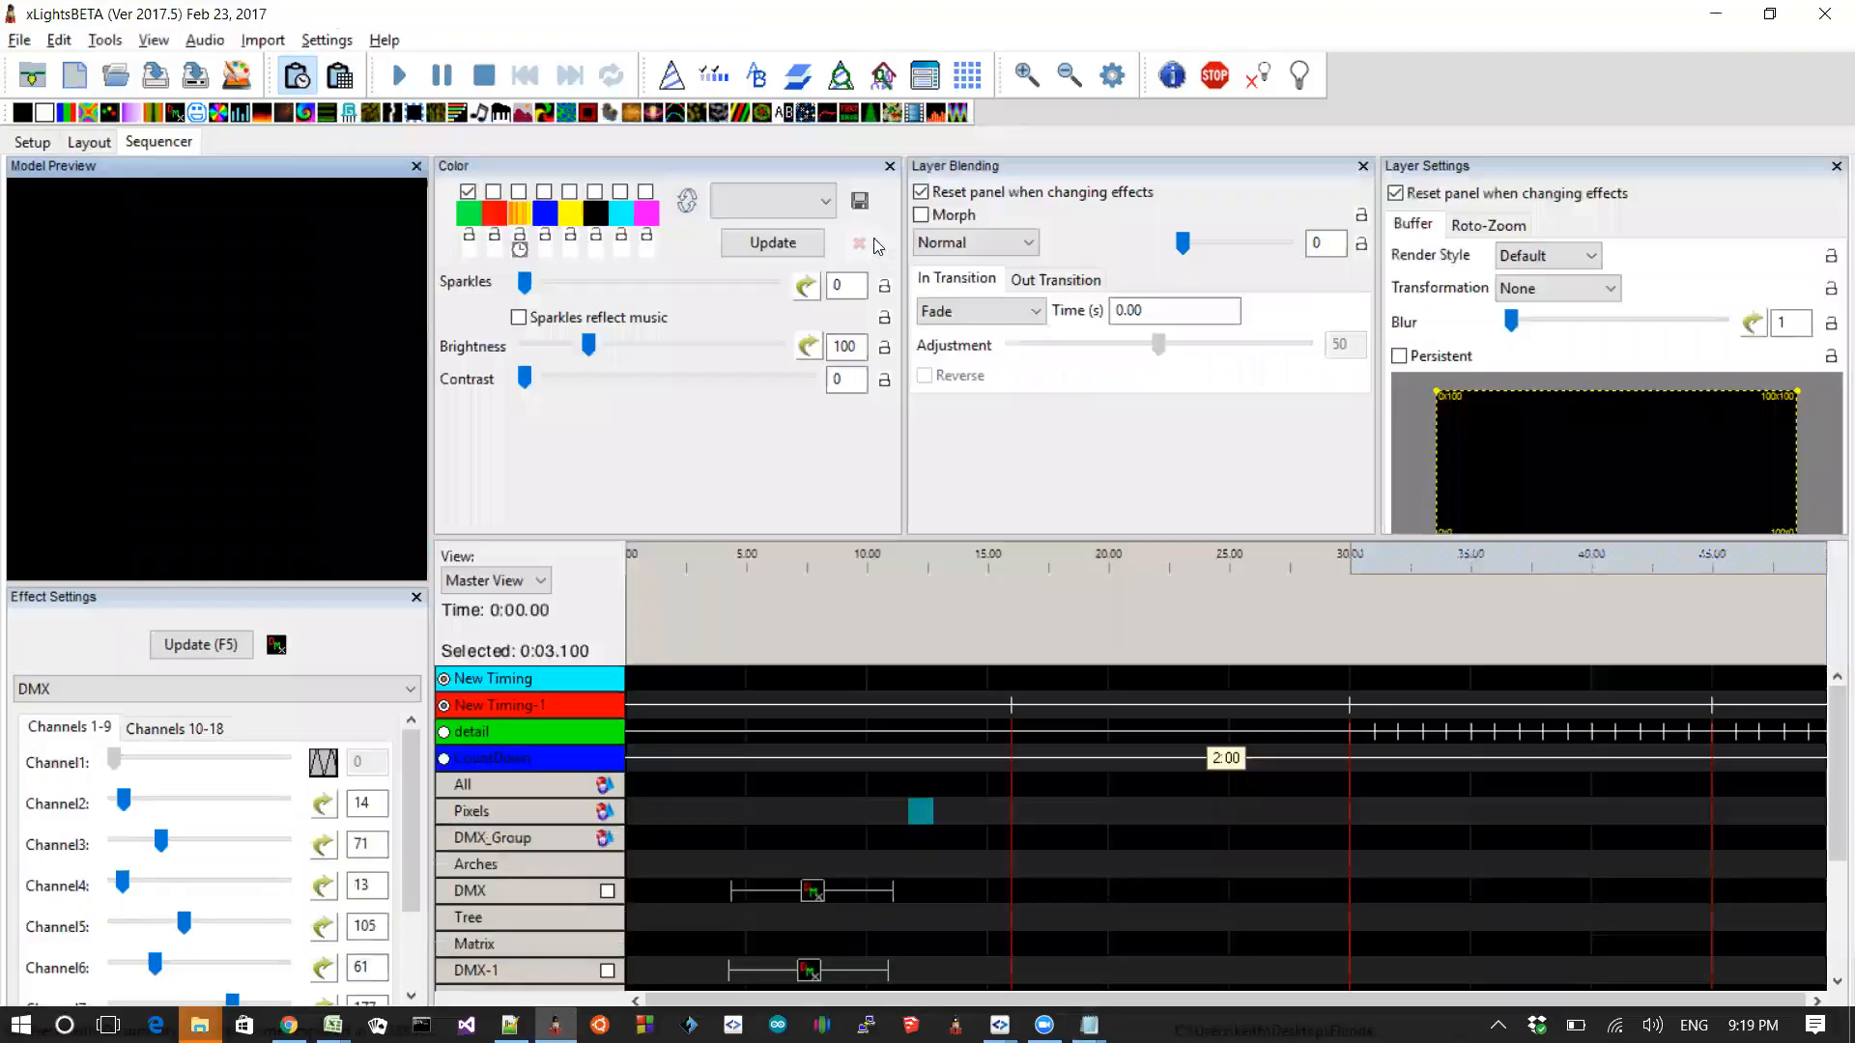
pyautogui.click(89, 143)
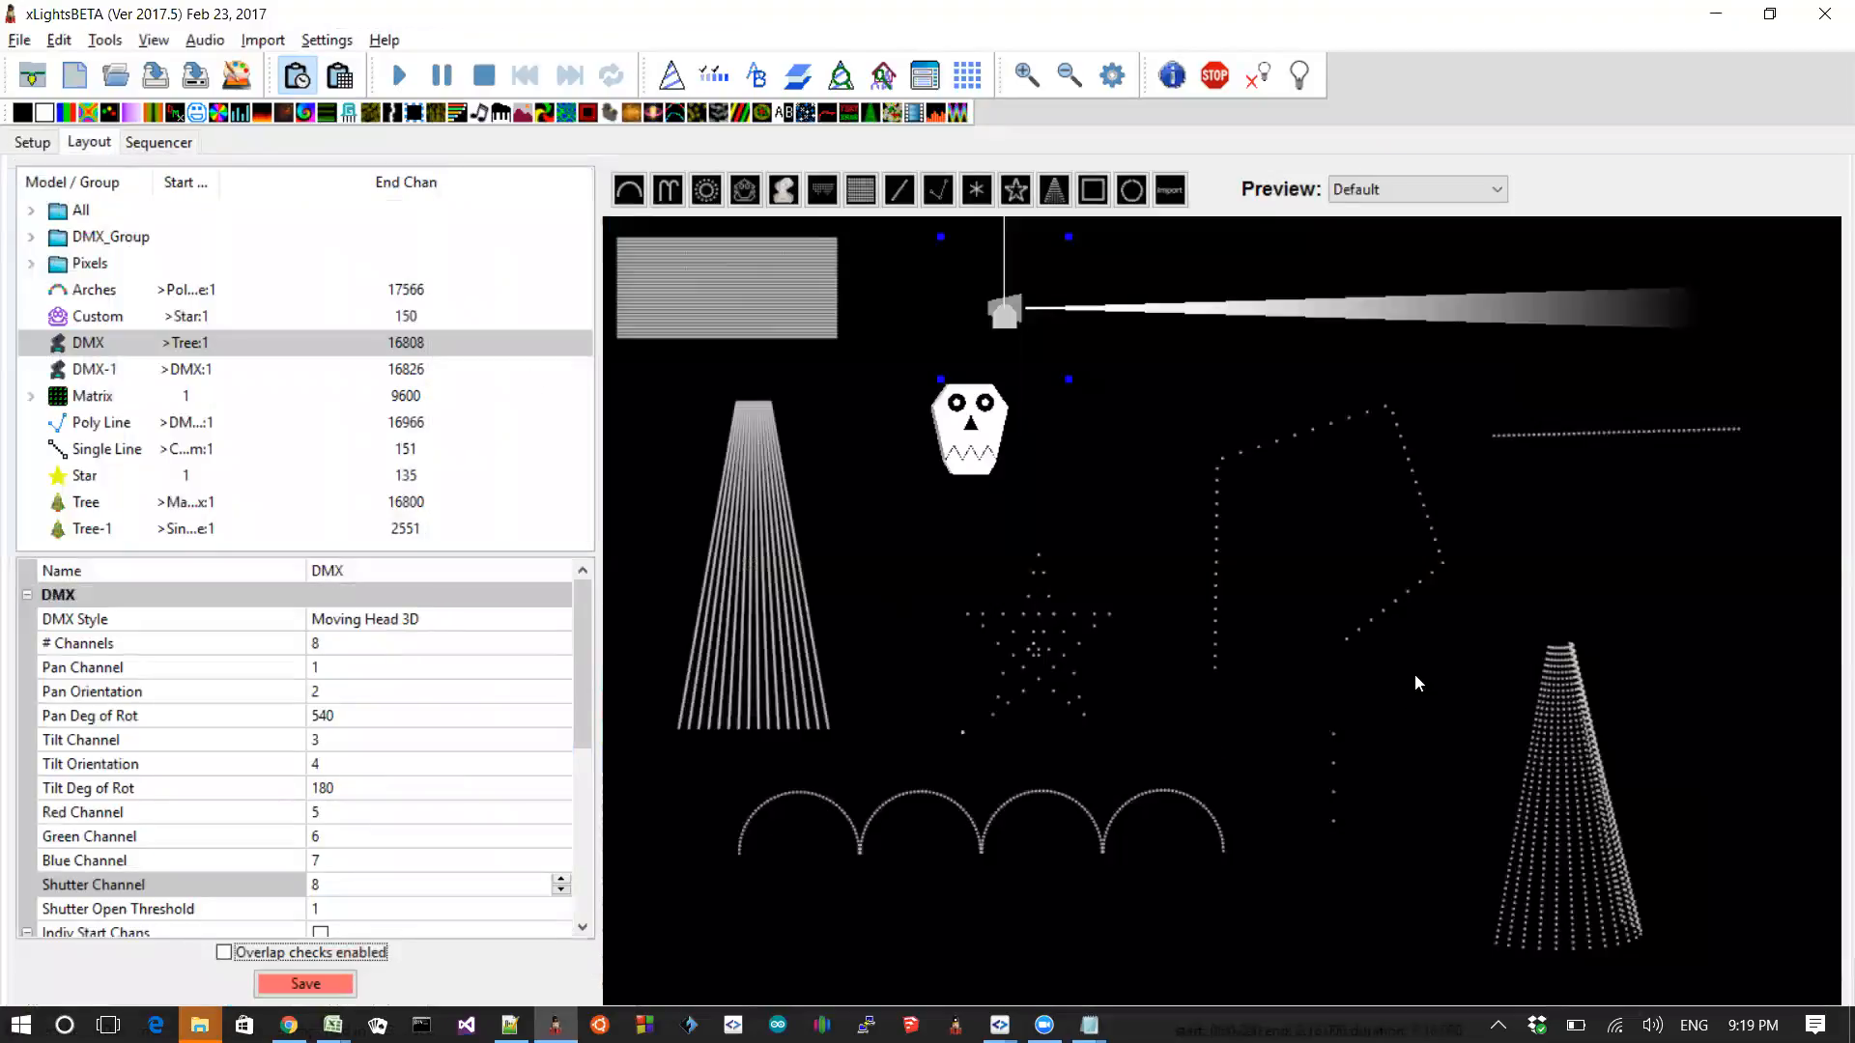
pyautogui.click(1335, 798)
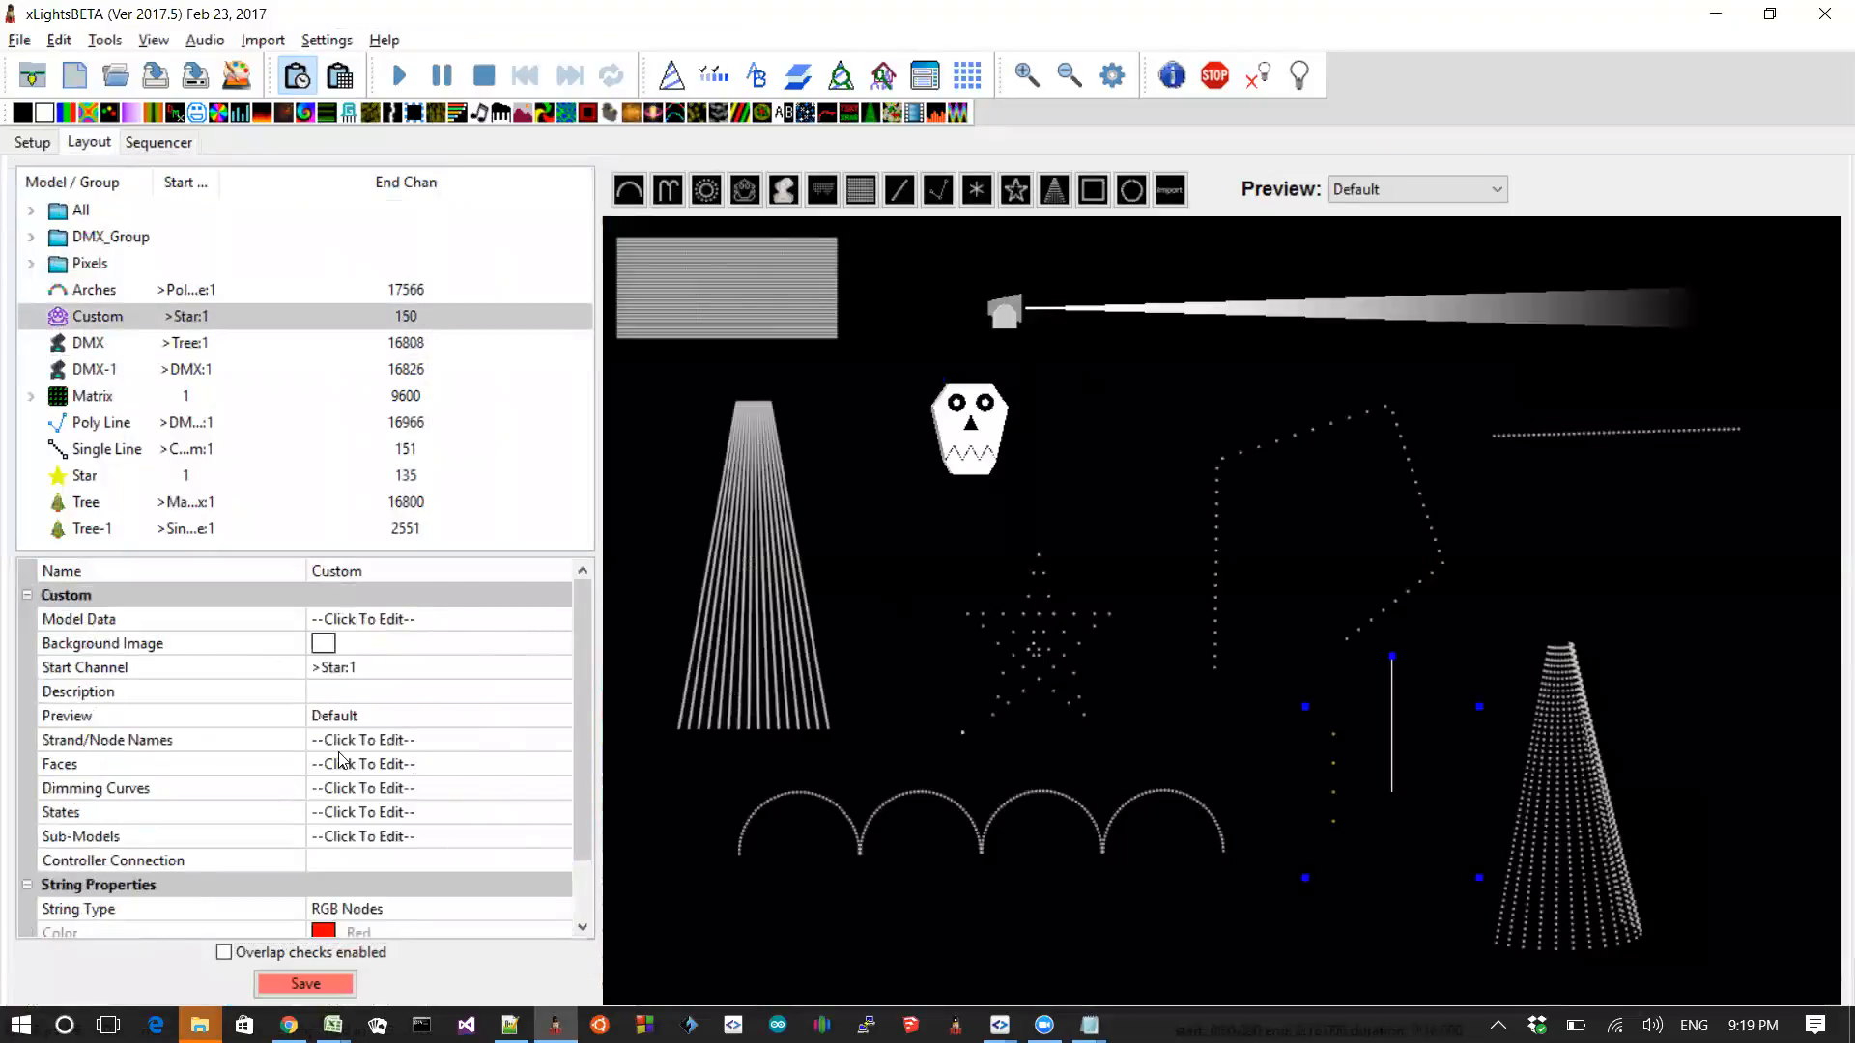
pyautogui.click(552, 627)
pyautogui.click(558, 621)
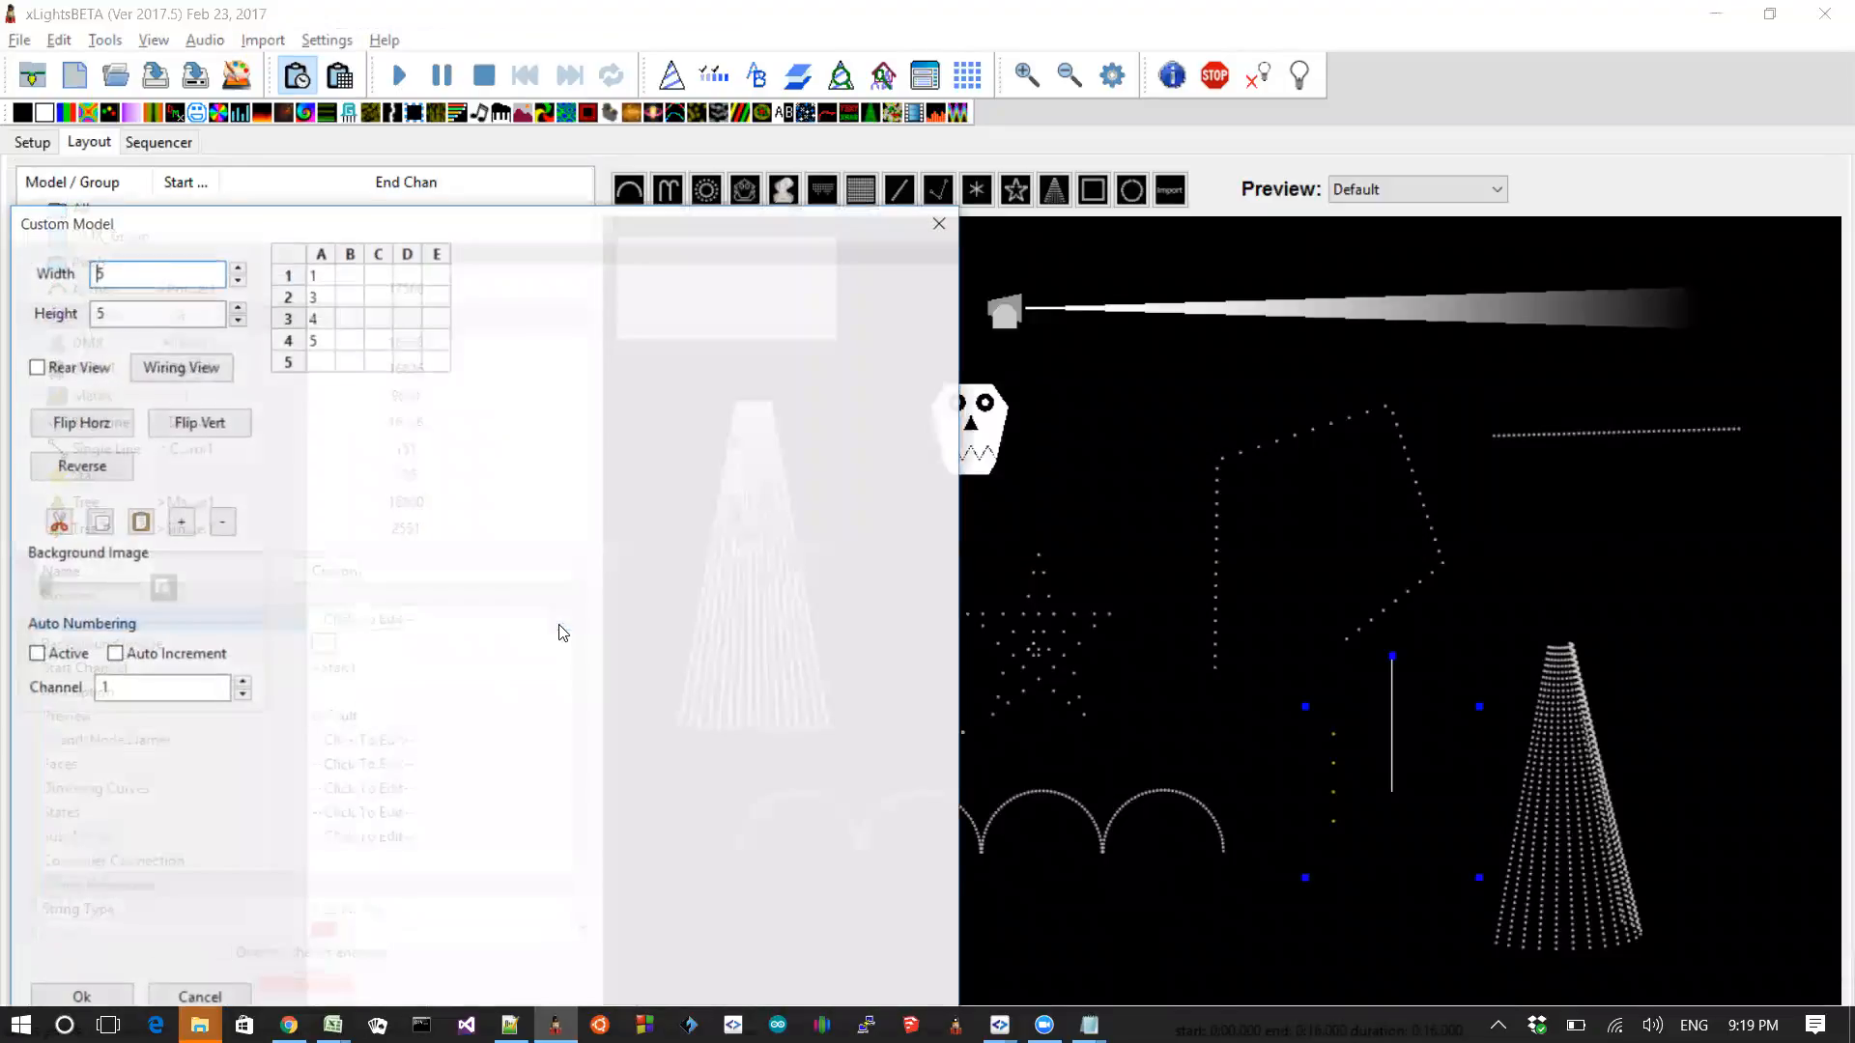
# Try flipping the custom model's channel numbers vertically and horizontally in turn, two times each
pyautogui.click(206, 427)
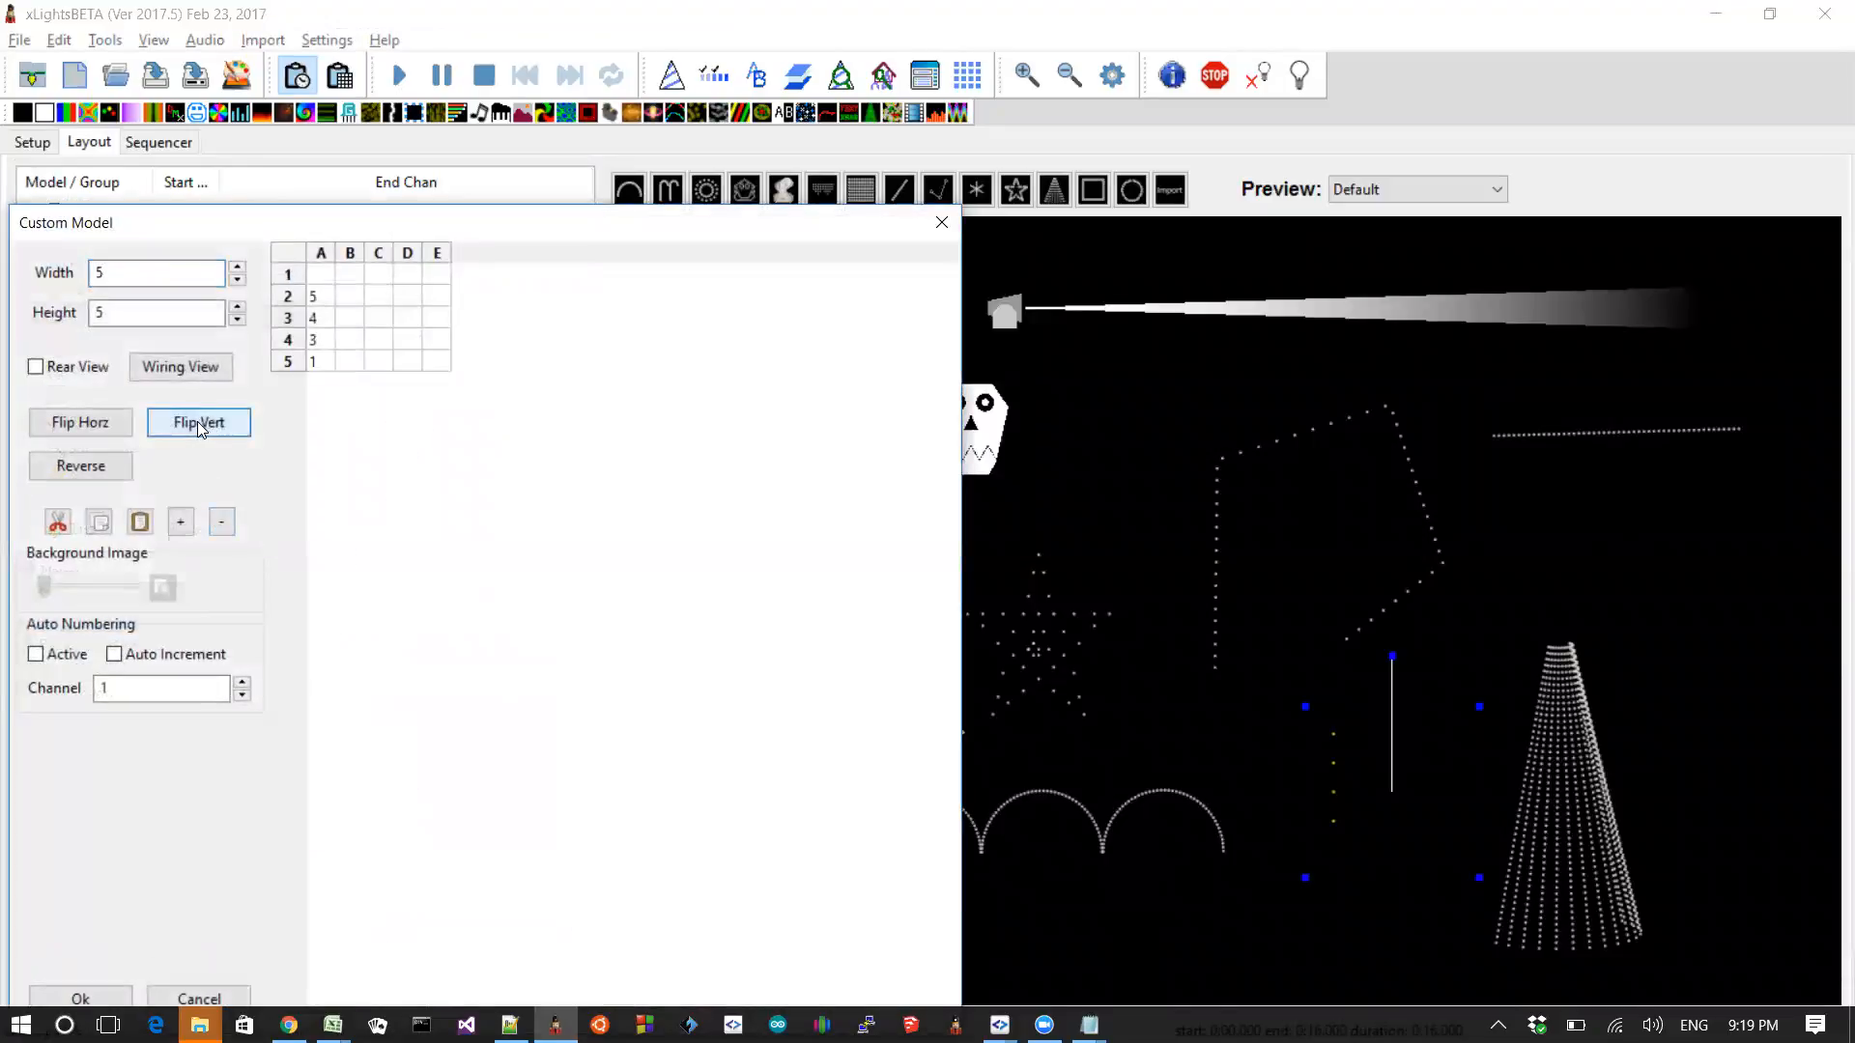
pyautogui.click(81, 423)
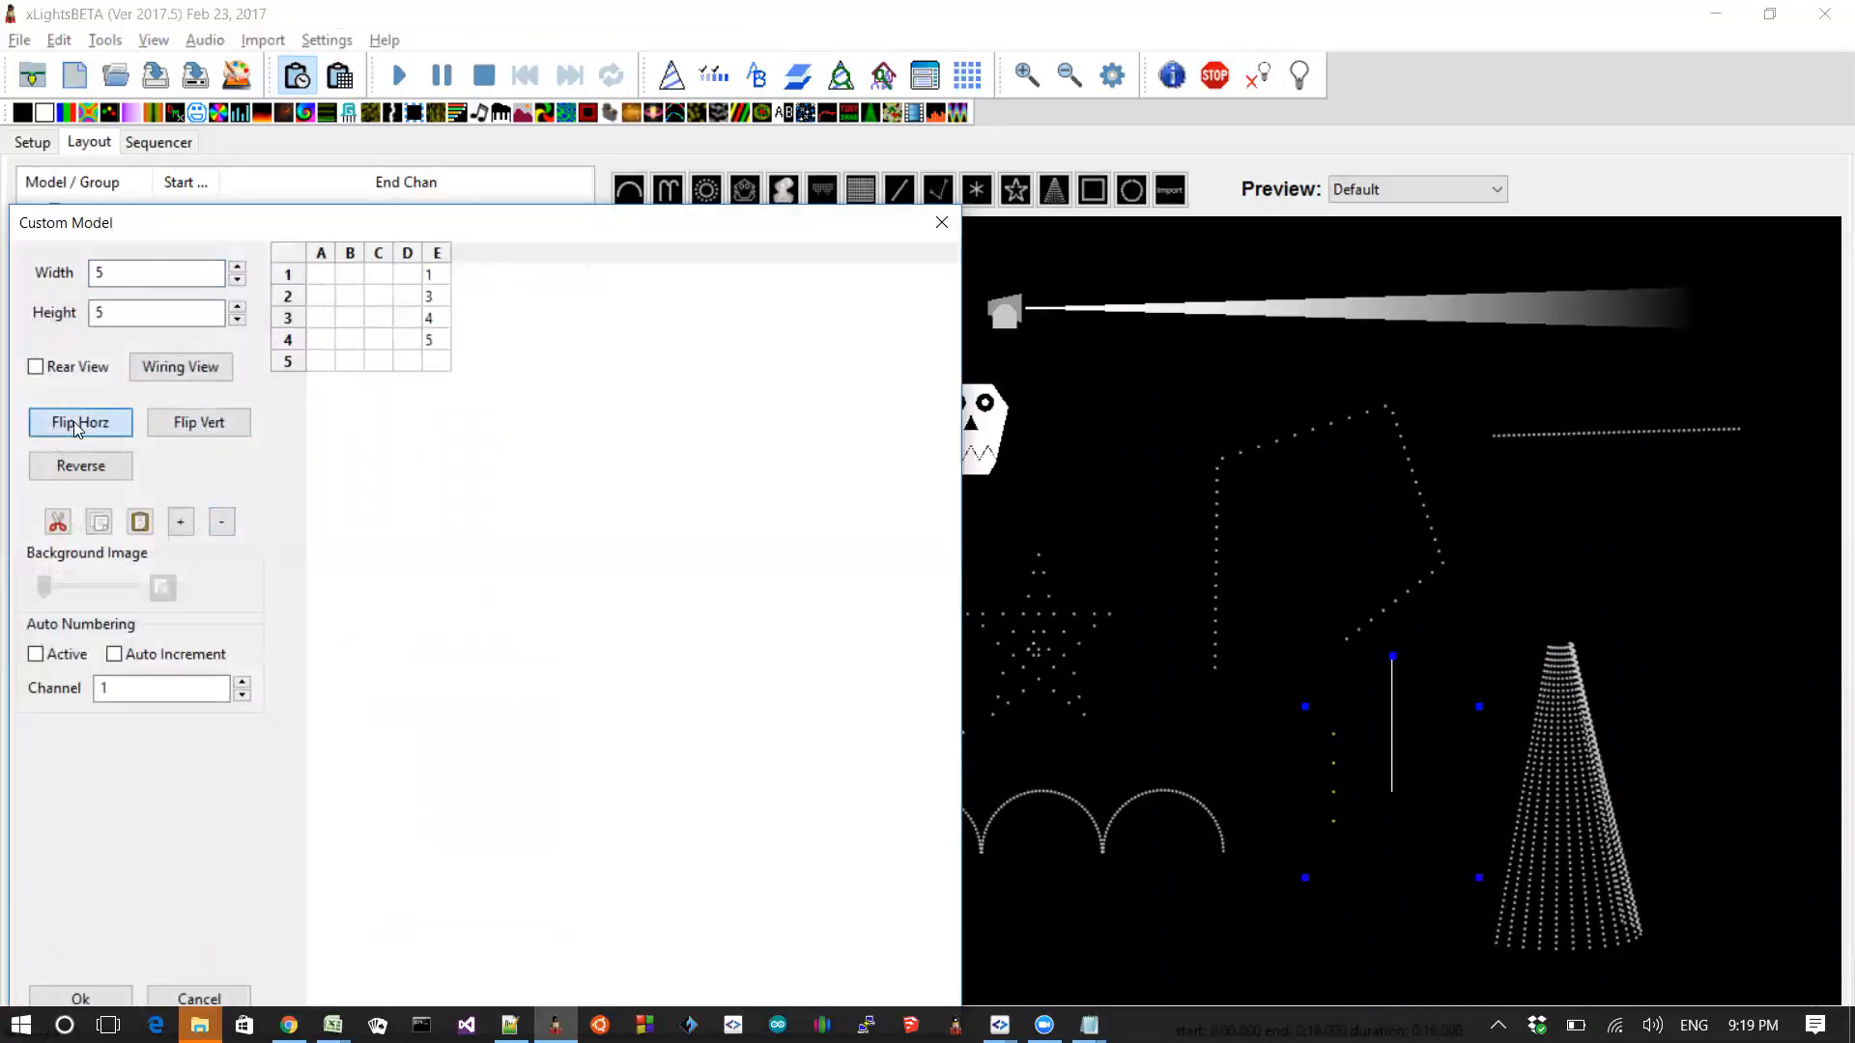
pyautogui.click(178, 429)
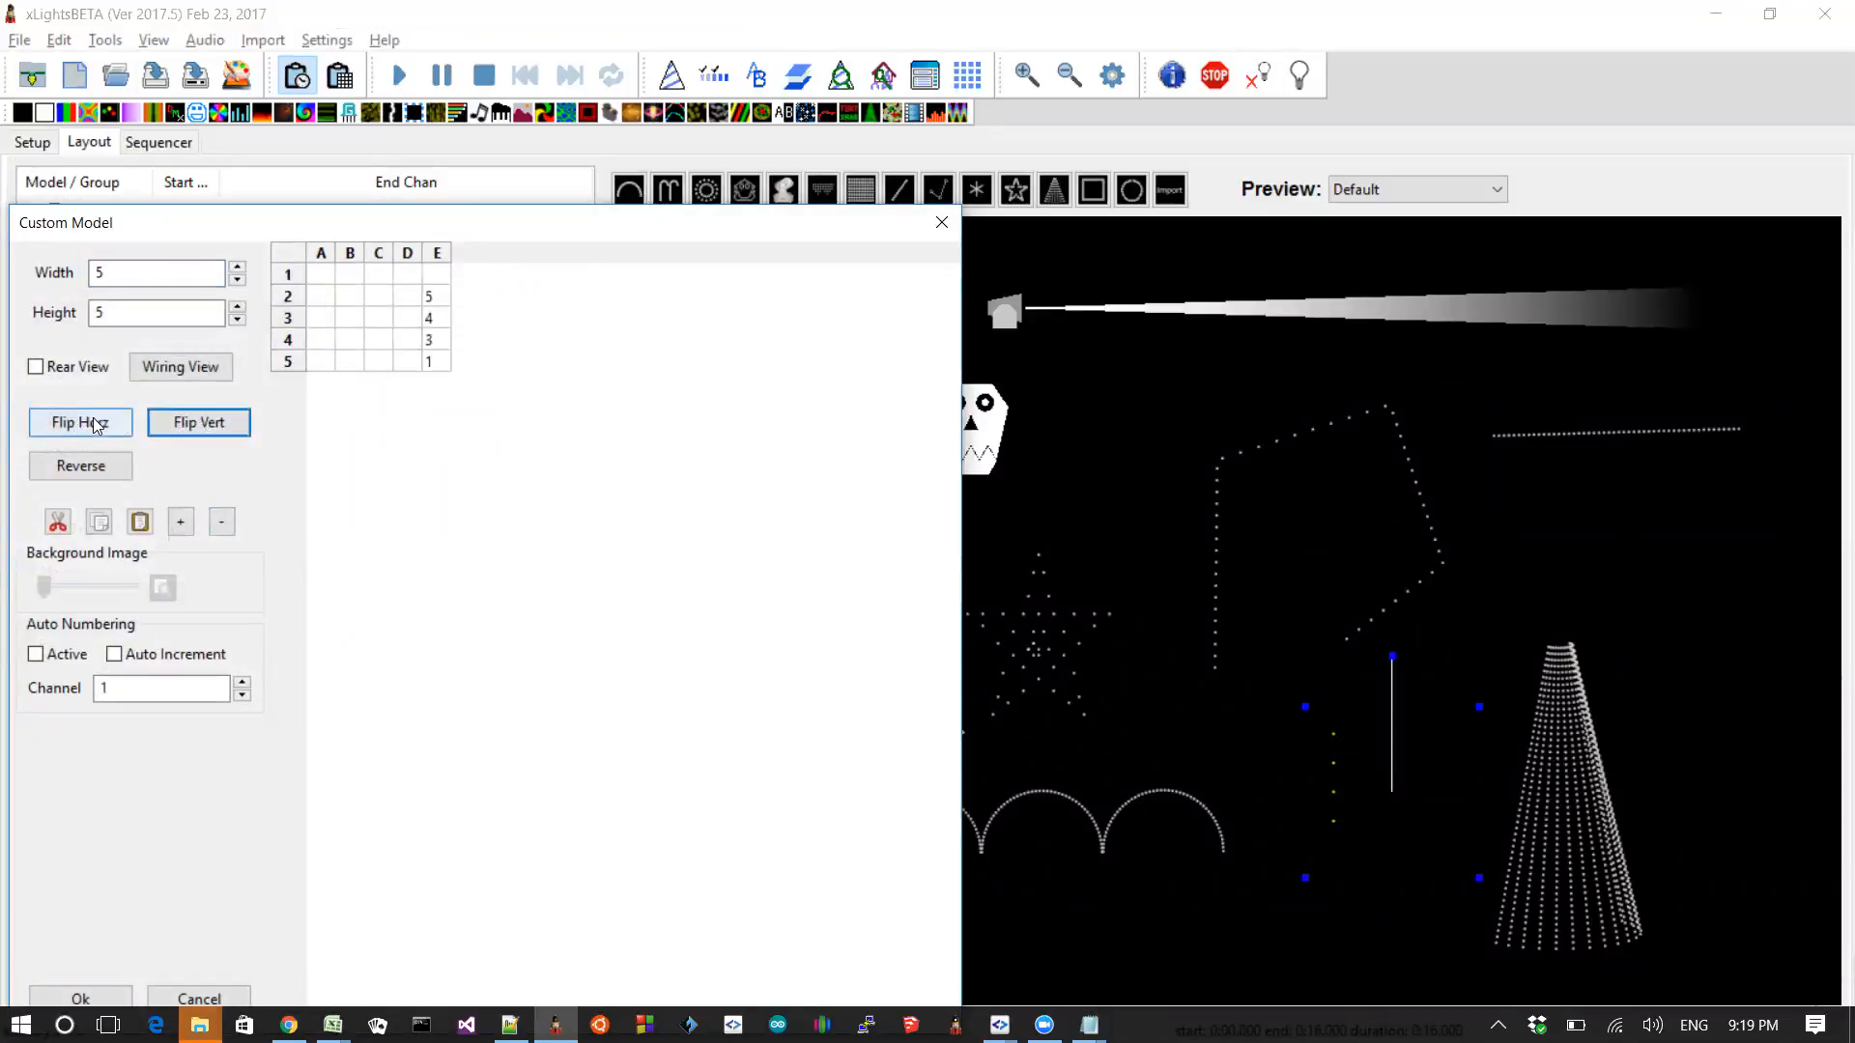
pyautogui.click(96, 427)
pyautogui.click(203, 427)
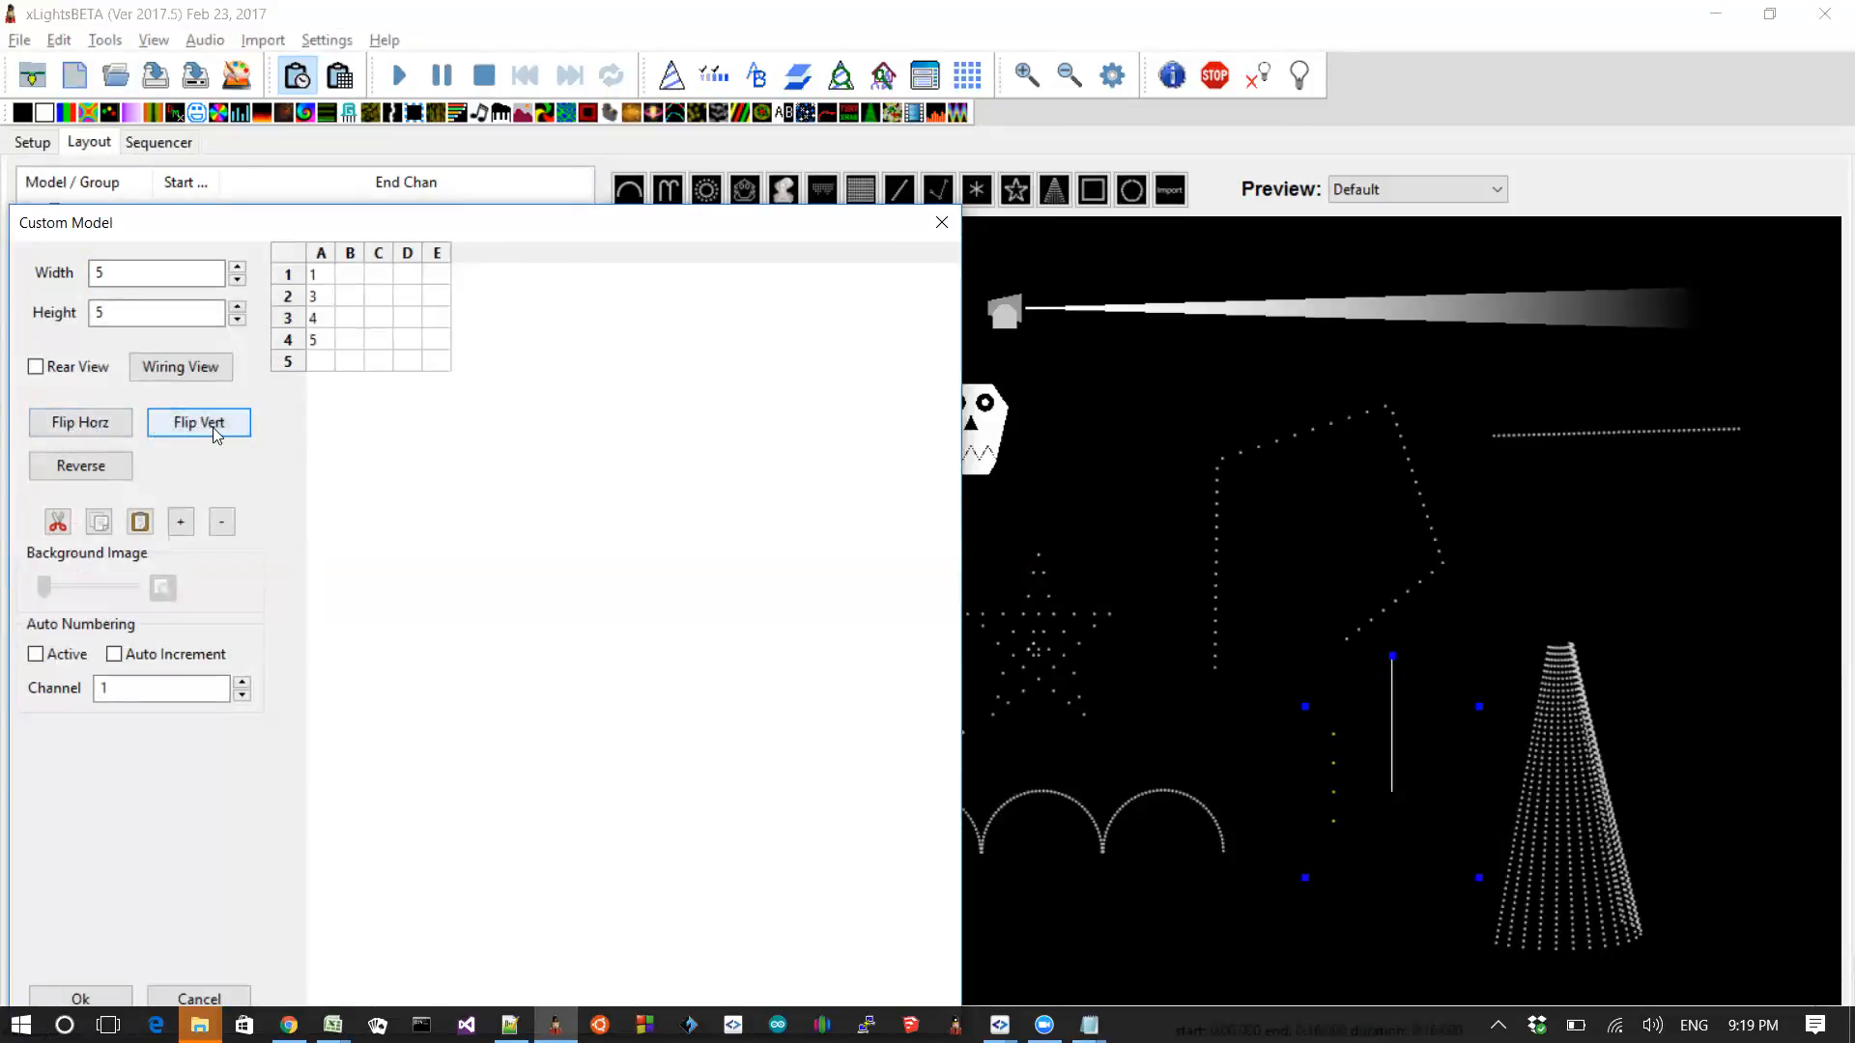
# View the custom model's wiring and its export option, then leave the model data without saving
pyautogui.click(180, 366)
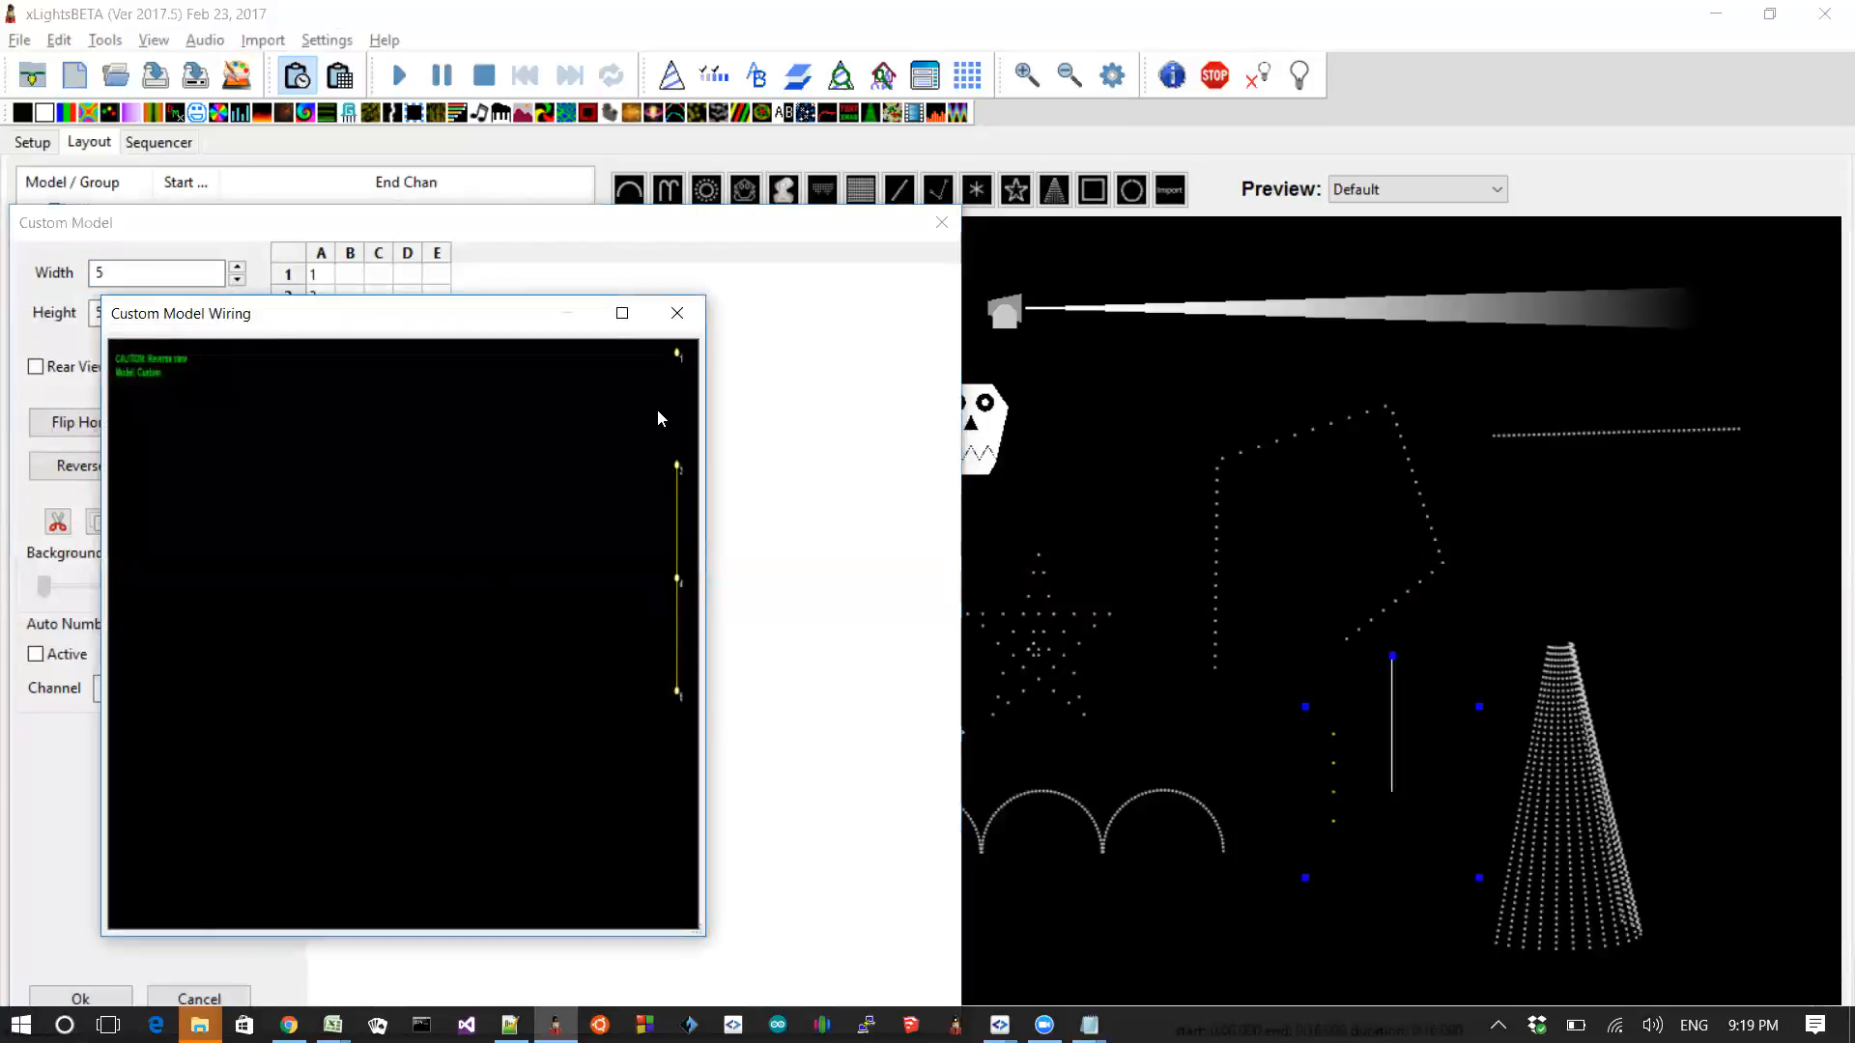
pyautogui.rightClick(430, 505)
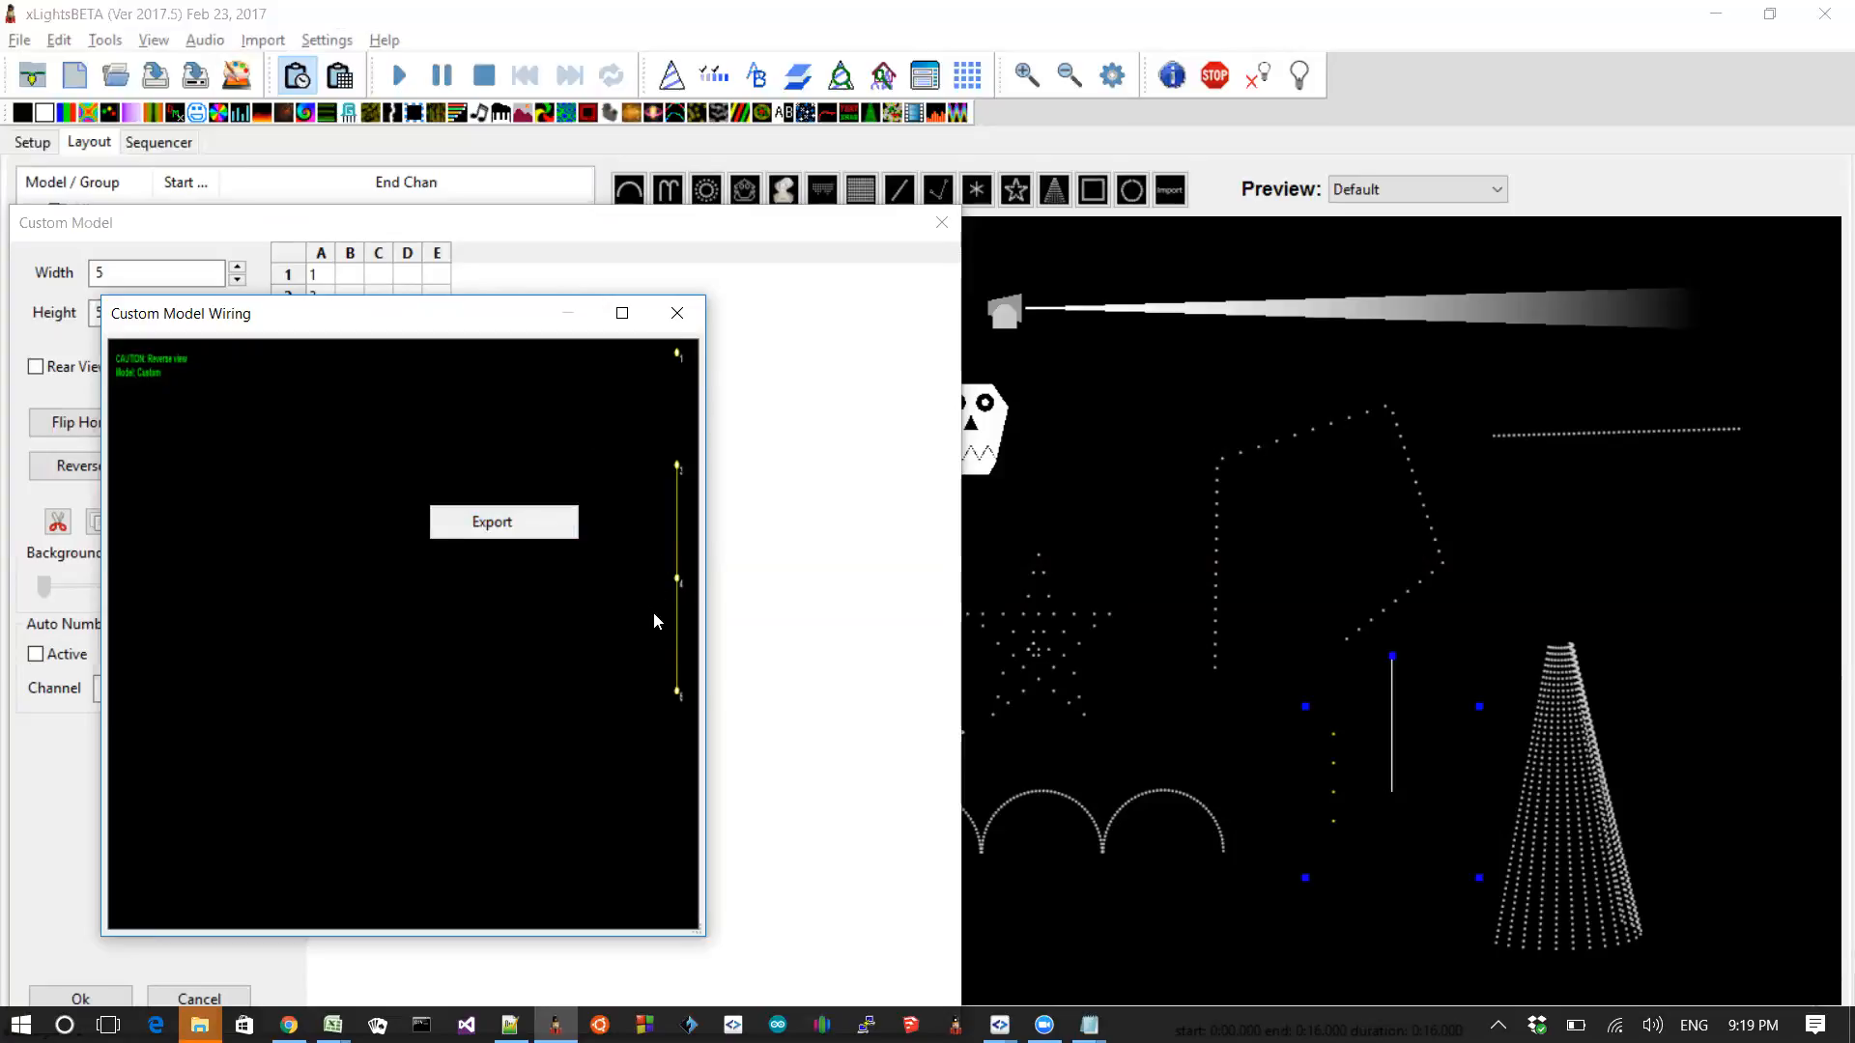
pyautogui.click(678, 313)
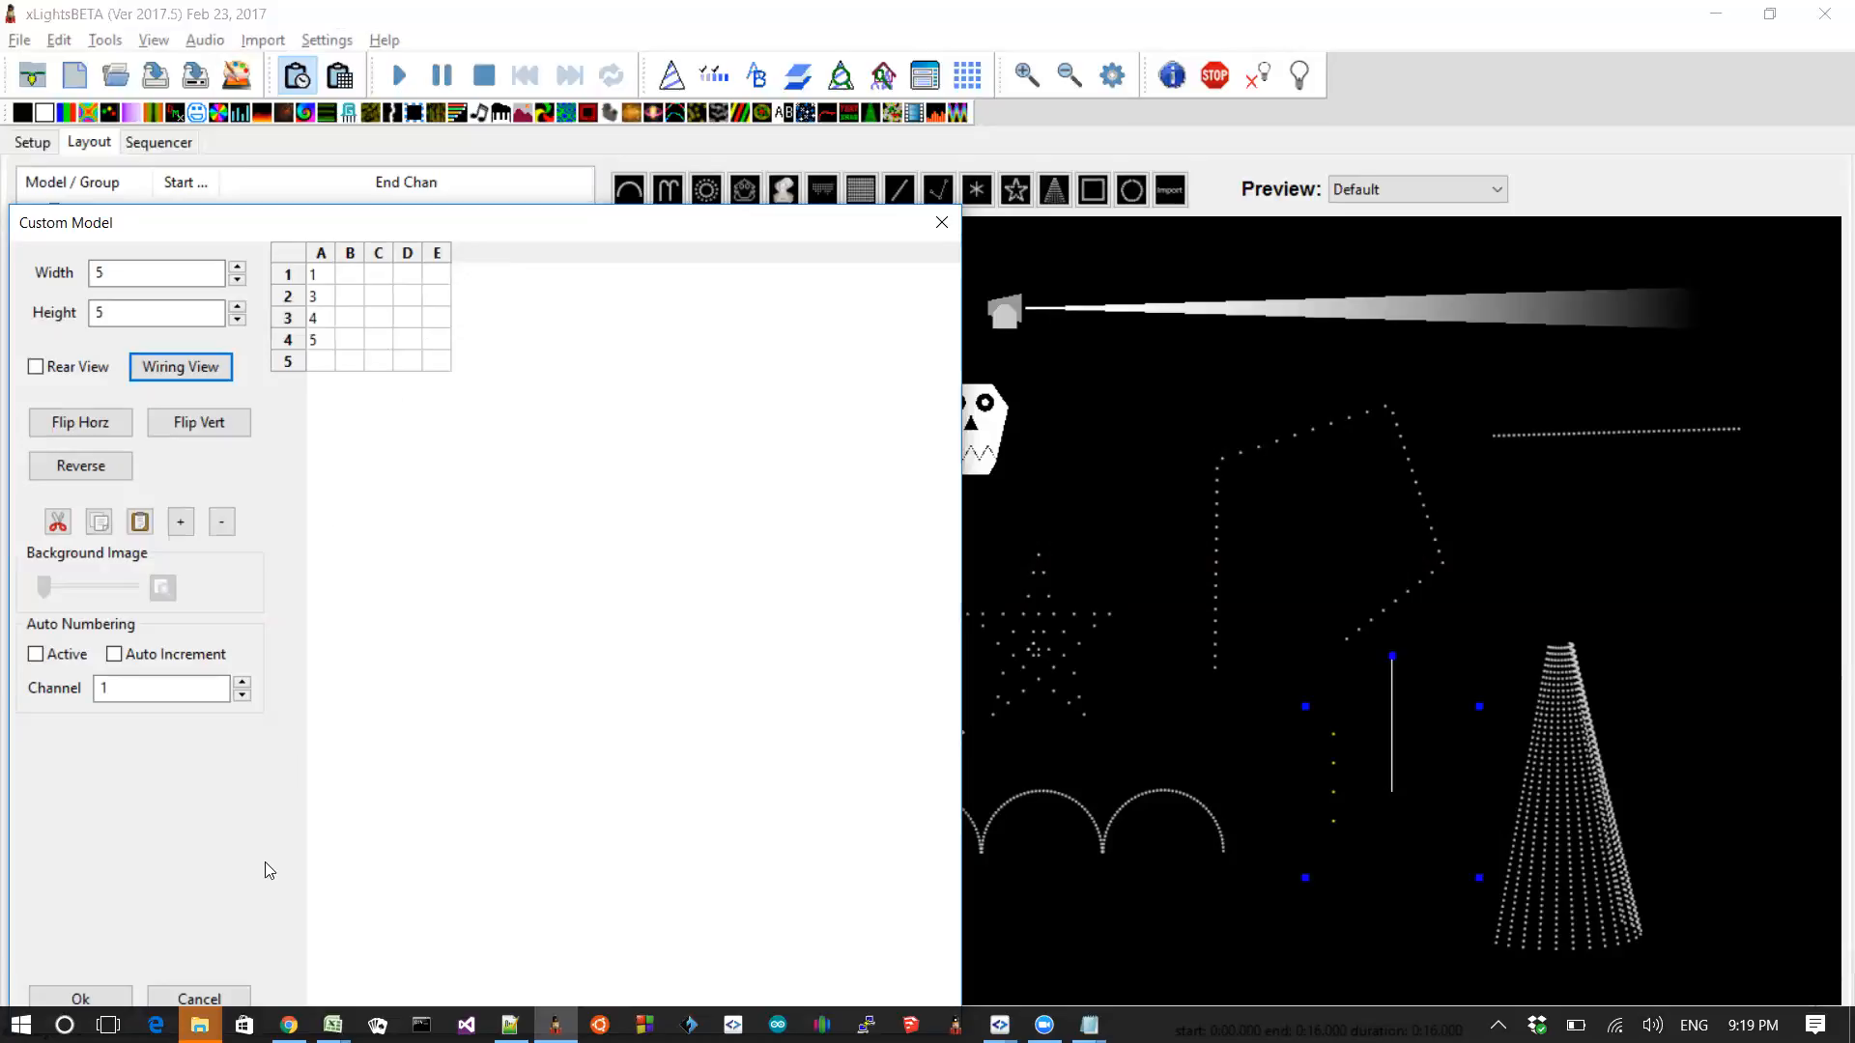
pyautogui.click(204, 996)
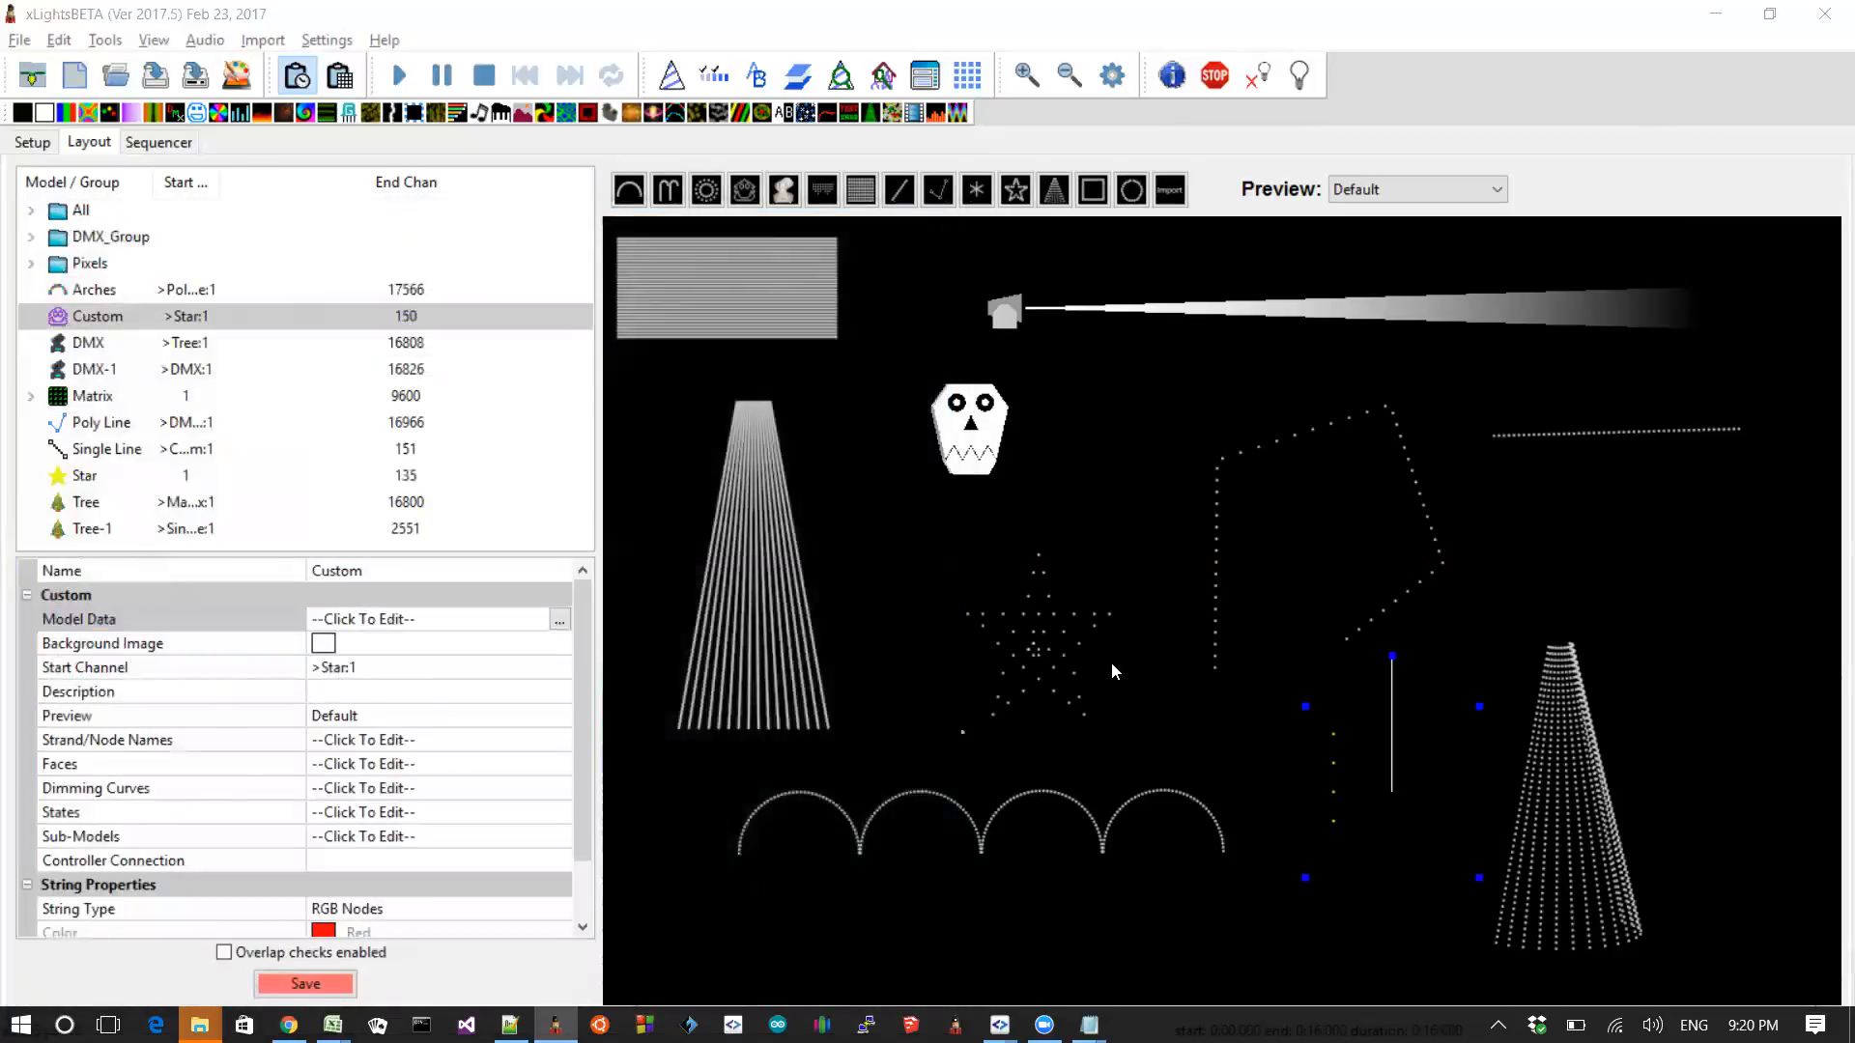
# Switch to the README in Notepad and highlight the entry about the Fill effect's wrap option
pyautogui.hotkey('alt', 'Tab')
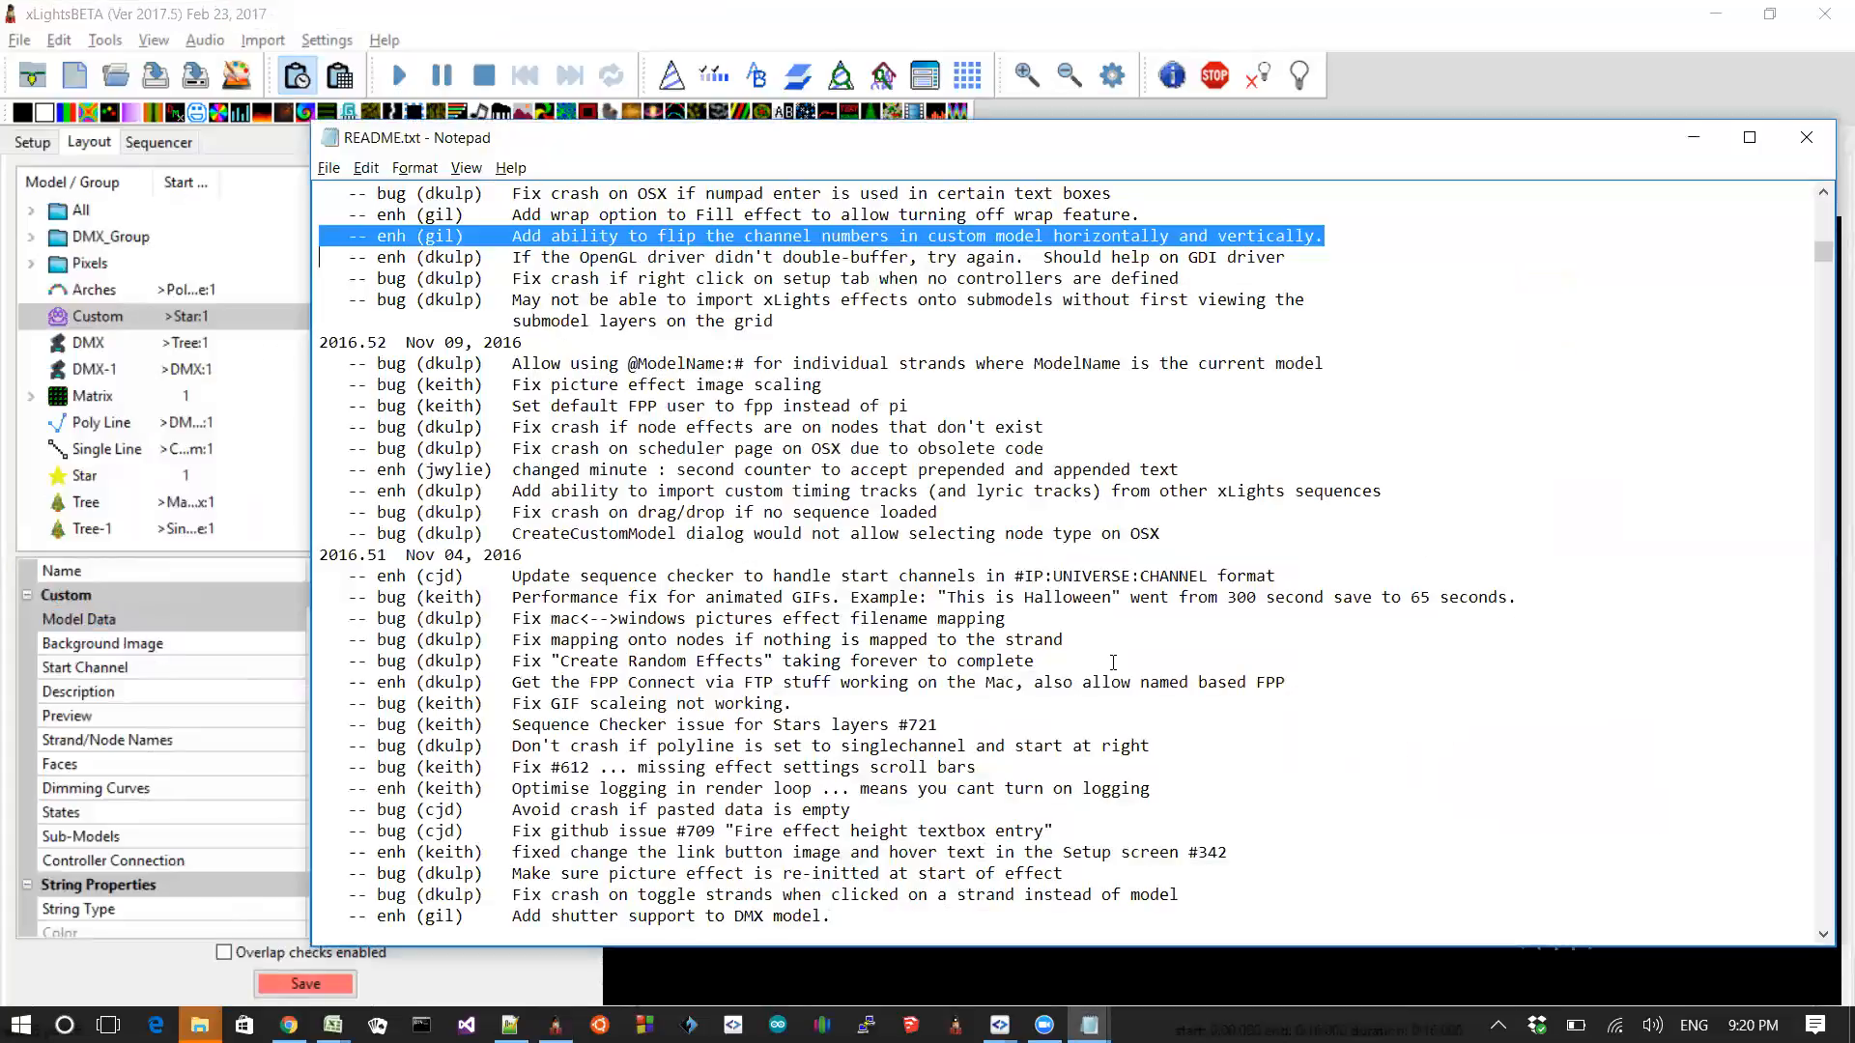
pyautogui.press('Left')
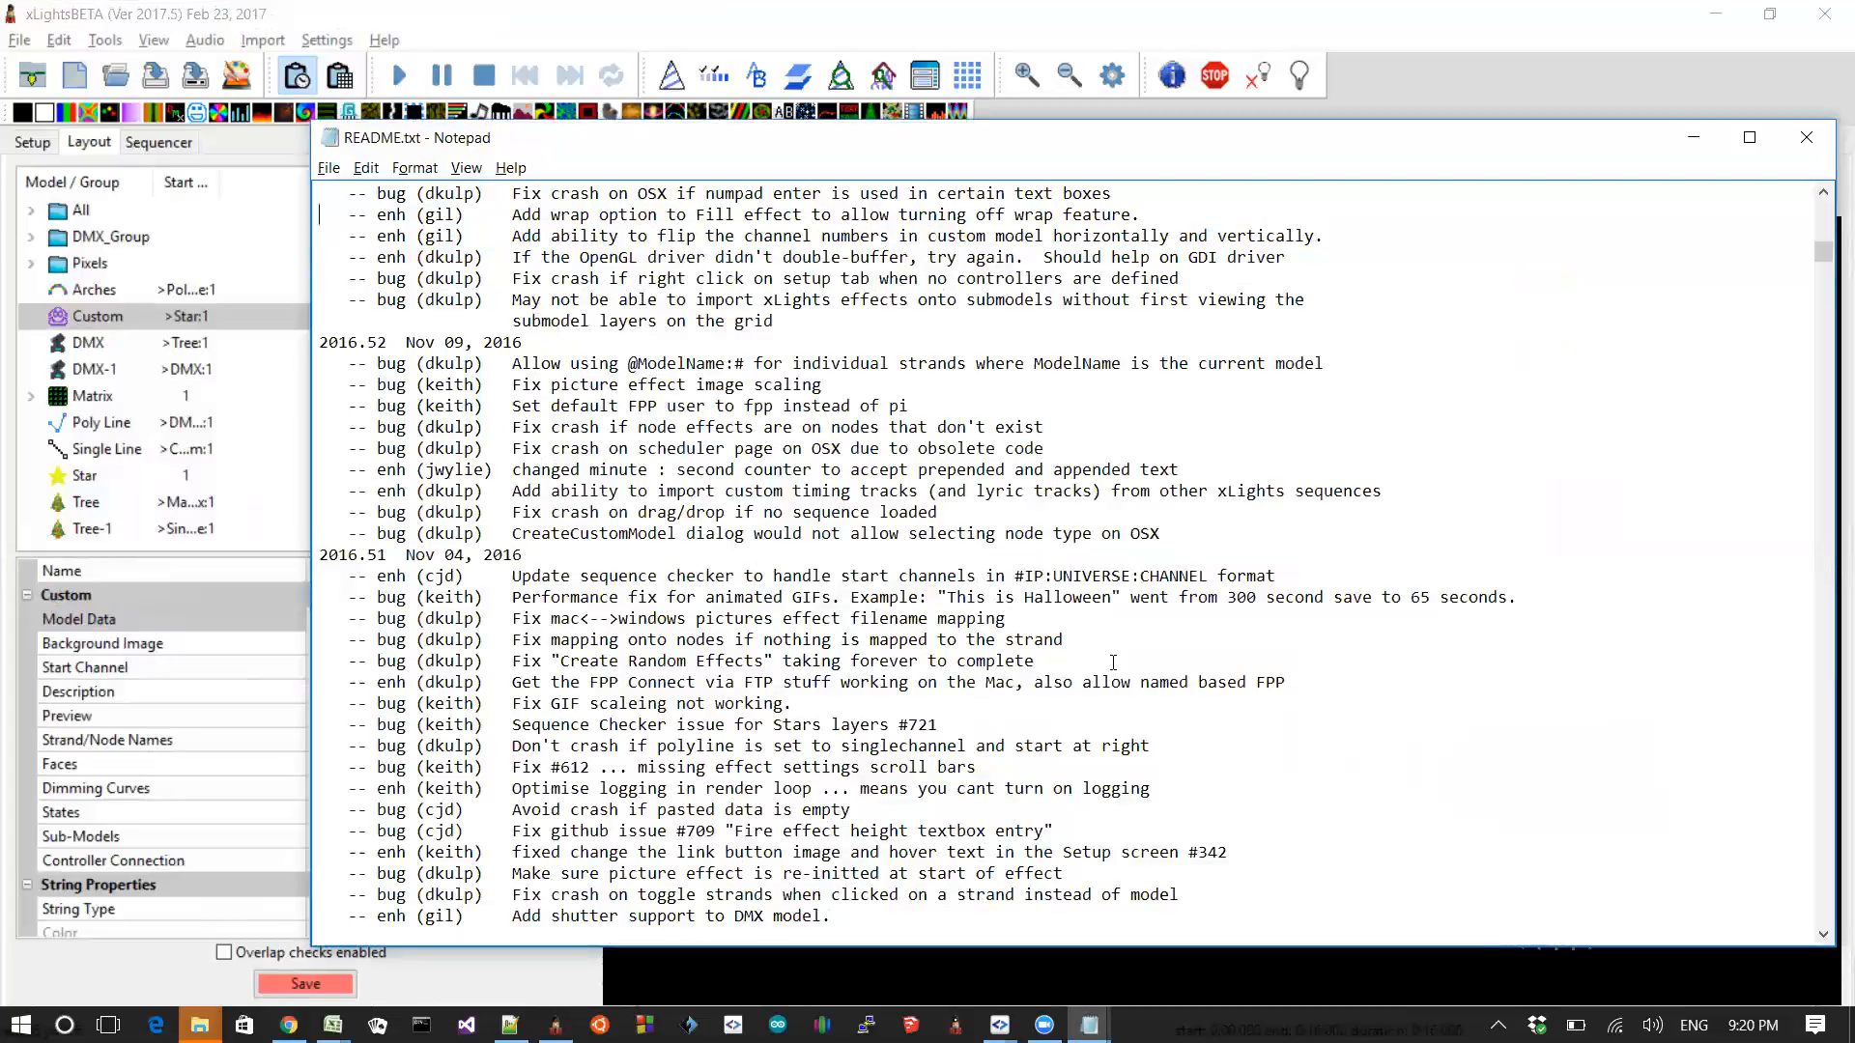
pyautogui.hotkey('shift', 'Down')
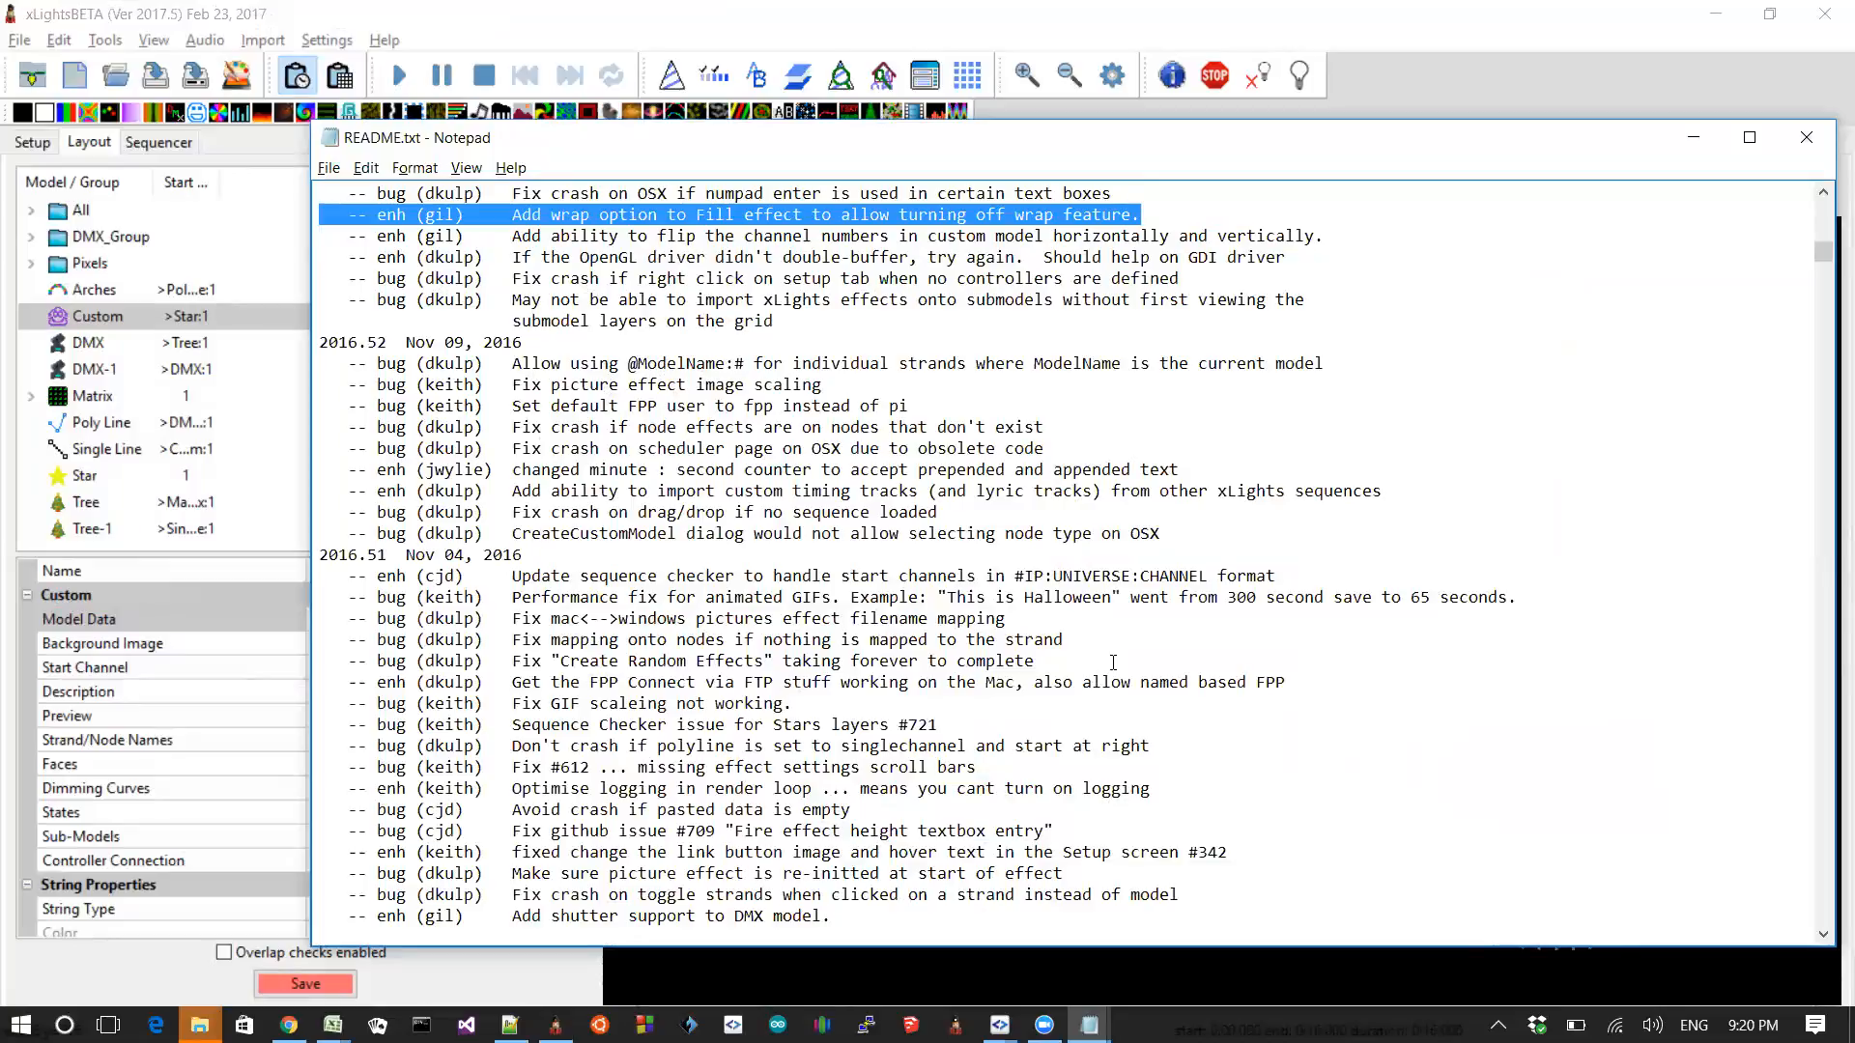
# In the xLights sequencer, add a Fill effect to Matrix from about 19.5 to 25.5 seconds, with position 65 and Wrap off
pyautogui.hotkey('alt', 'Tab')
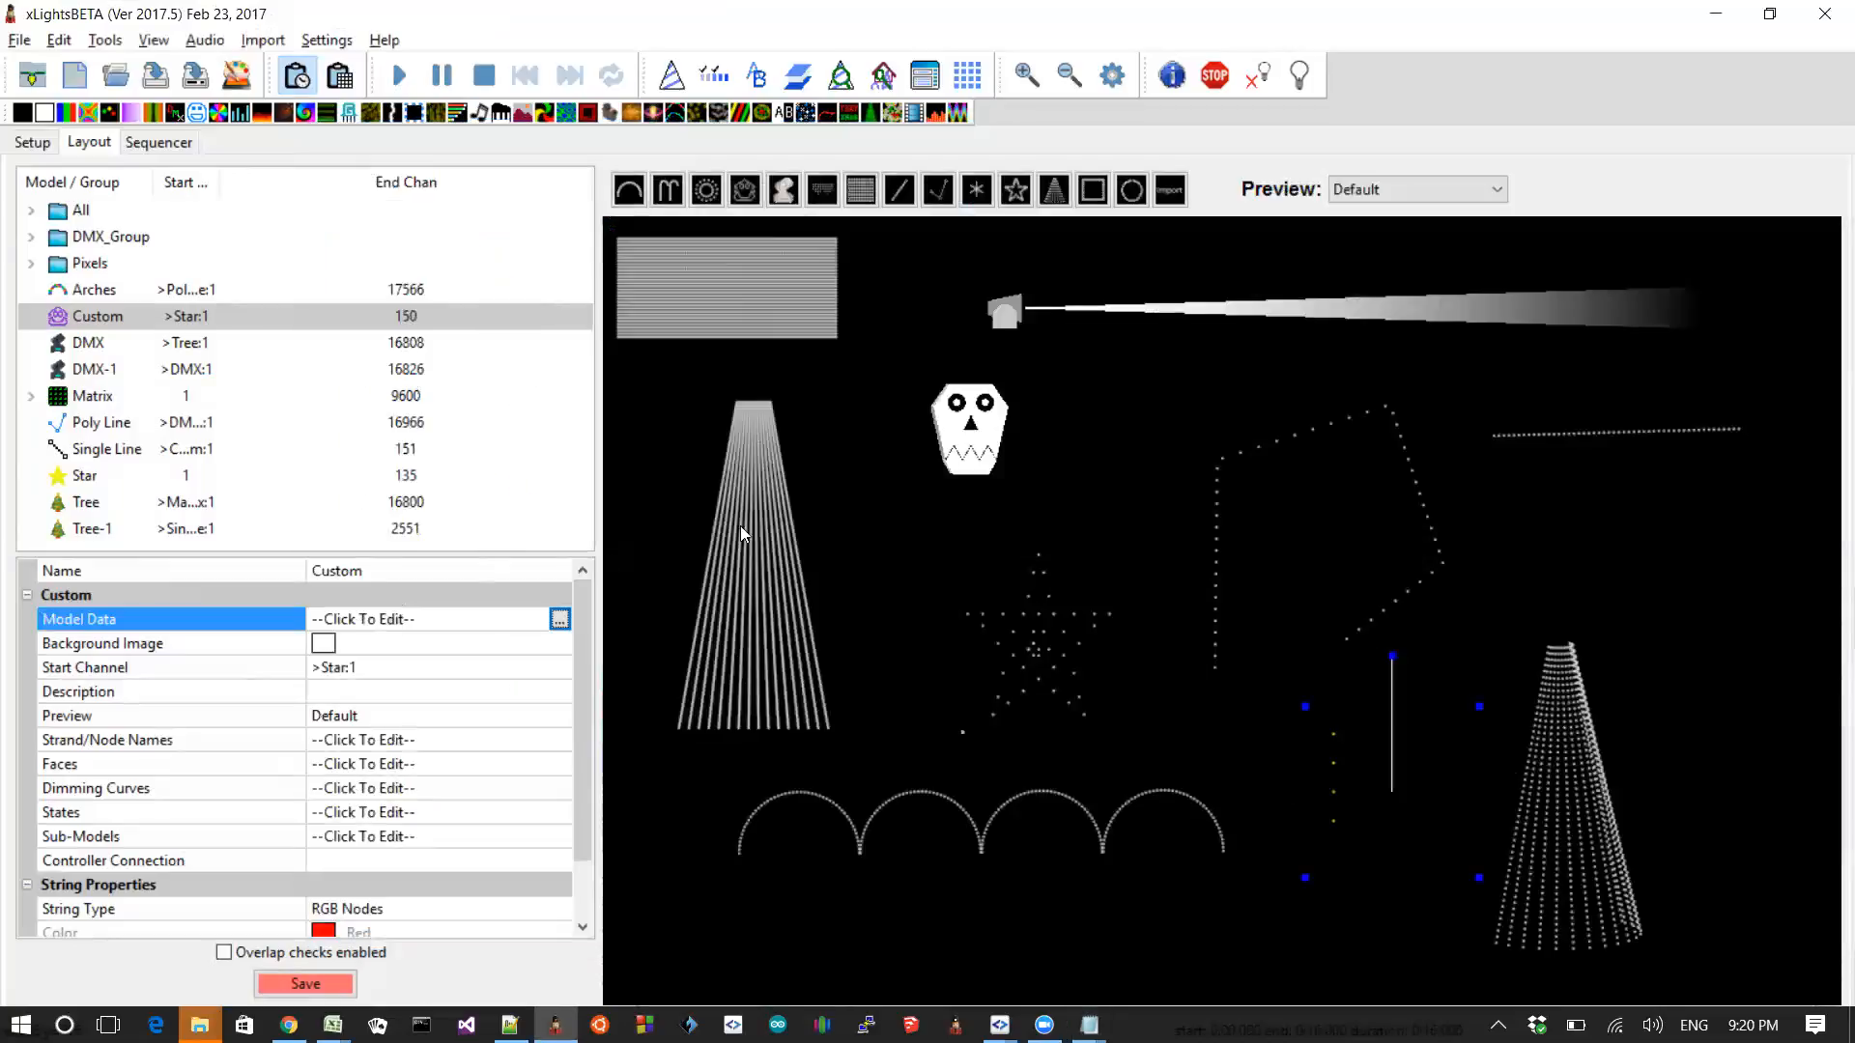
pyautogui.click(180, 142)
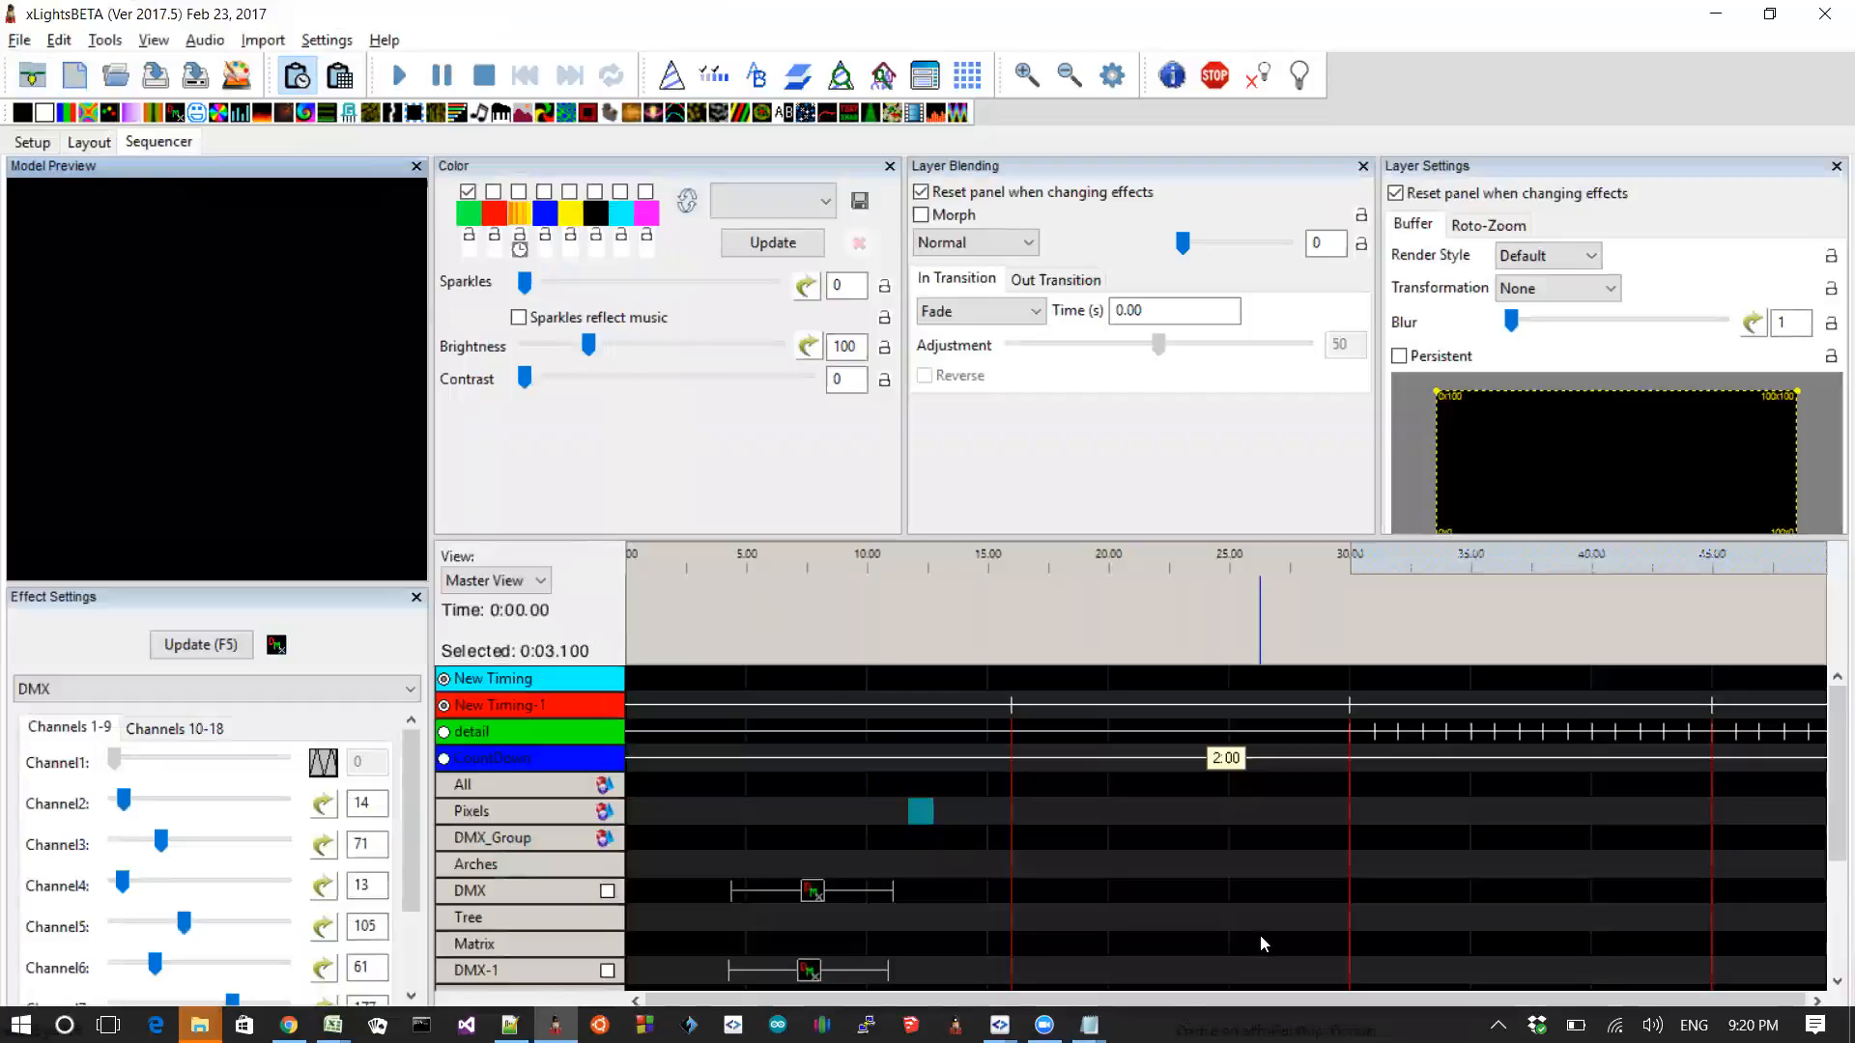
pyautogui.scroll(-2, 1260, 935)
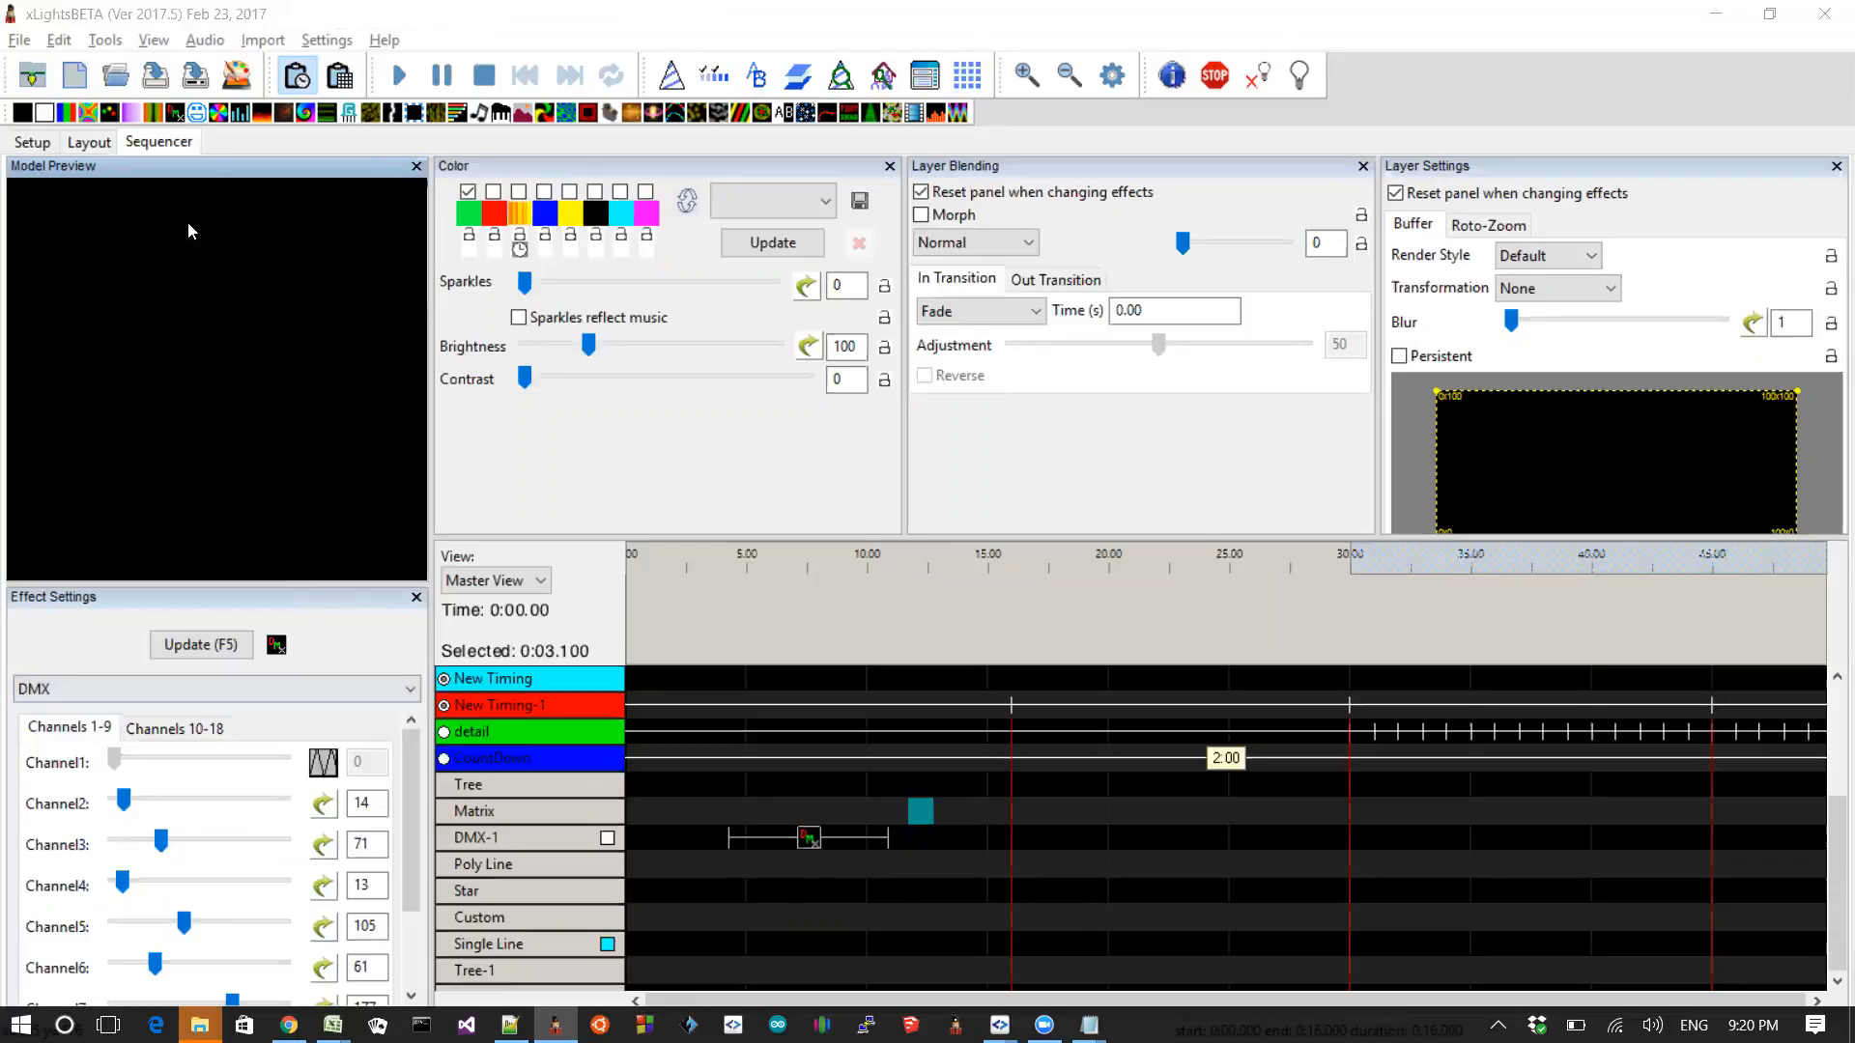
pyautogui.moveTo(247, 124); pyautogui.dragTo(1243, 813)
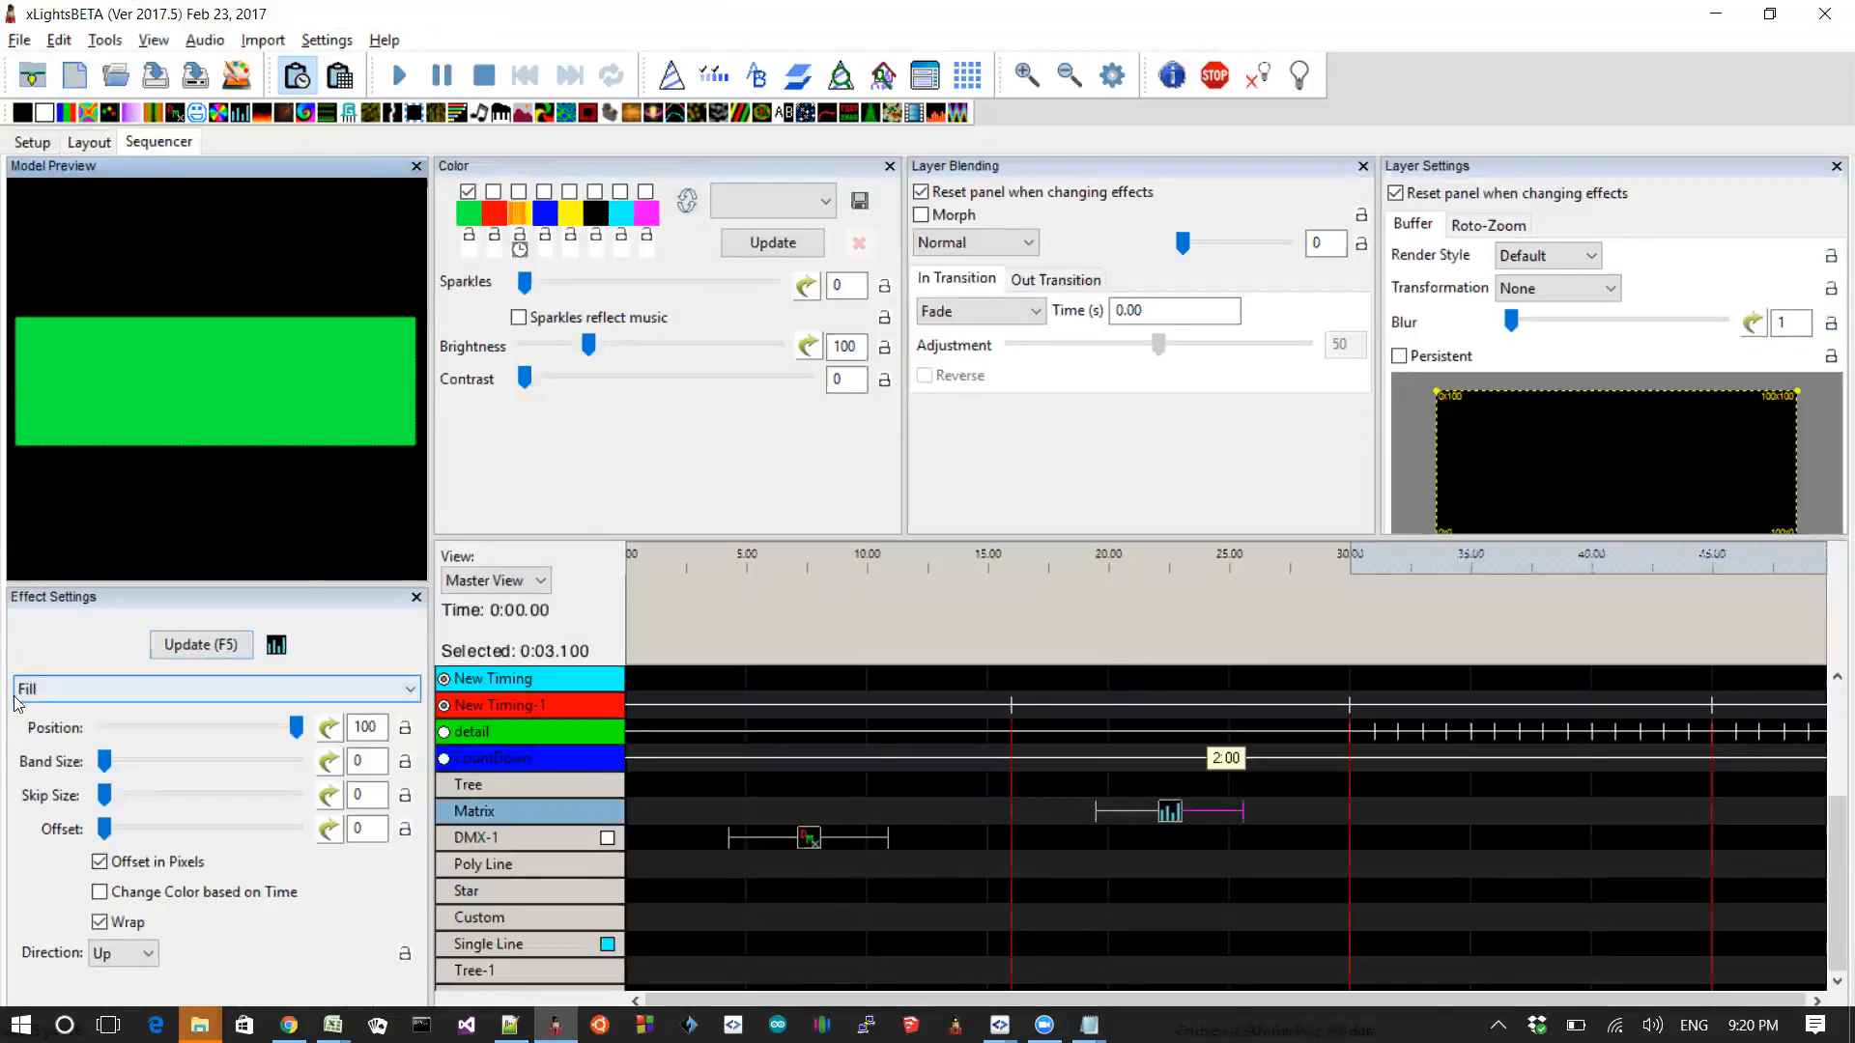
pyautogui.moveTo(297, 727); pyautogui.dragTo(229, 727)
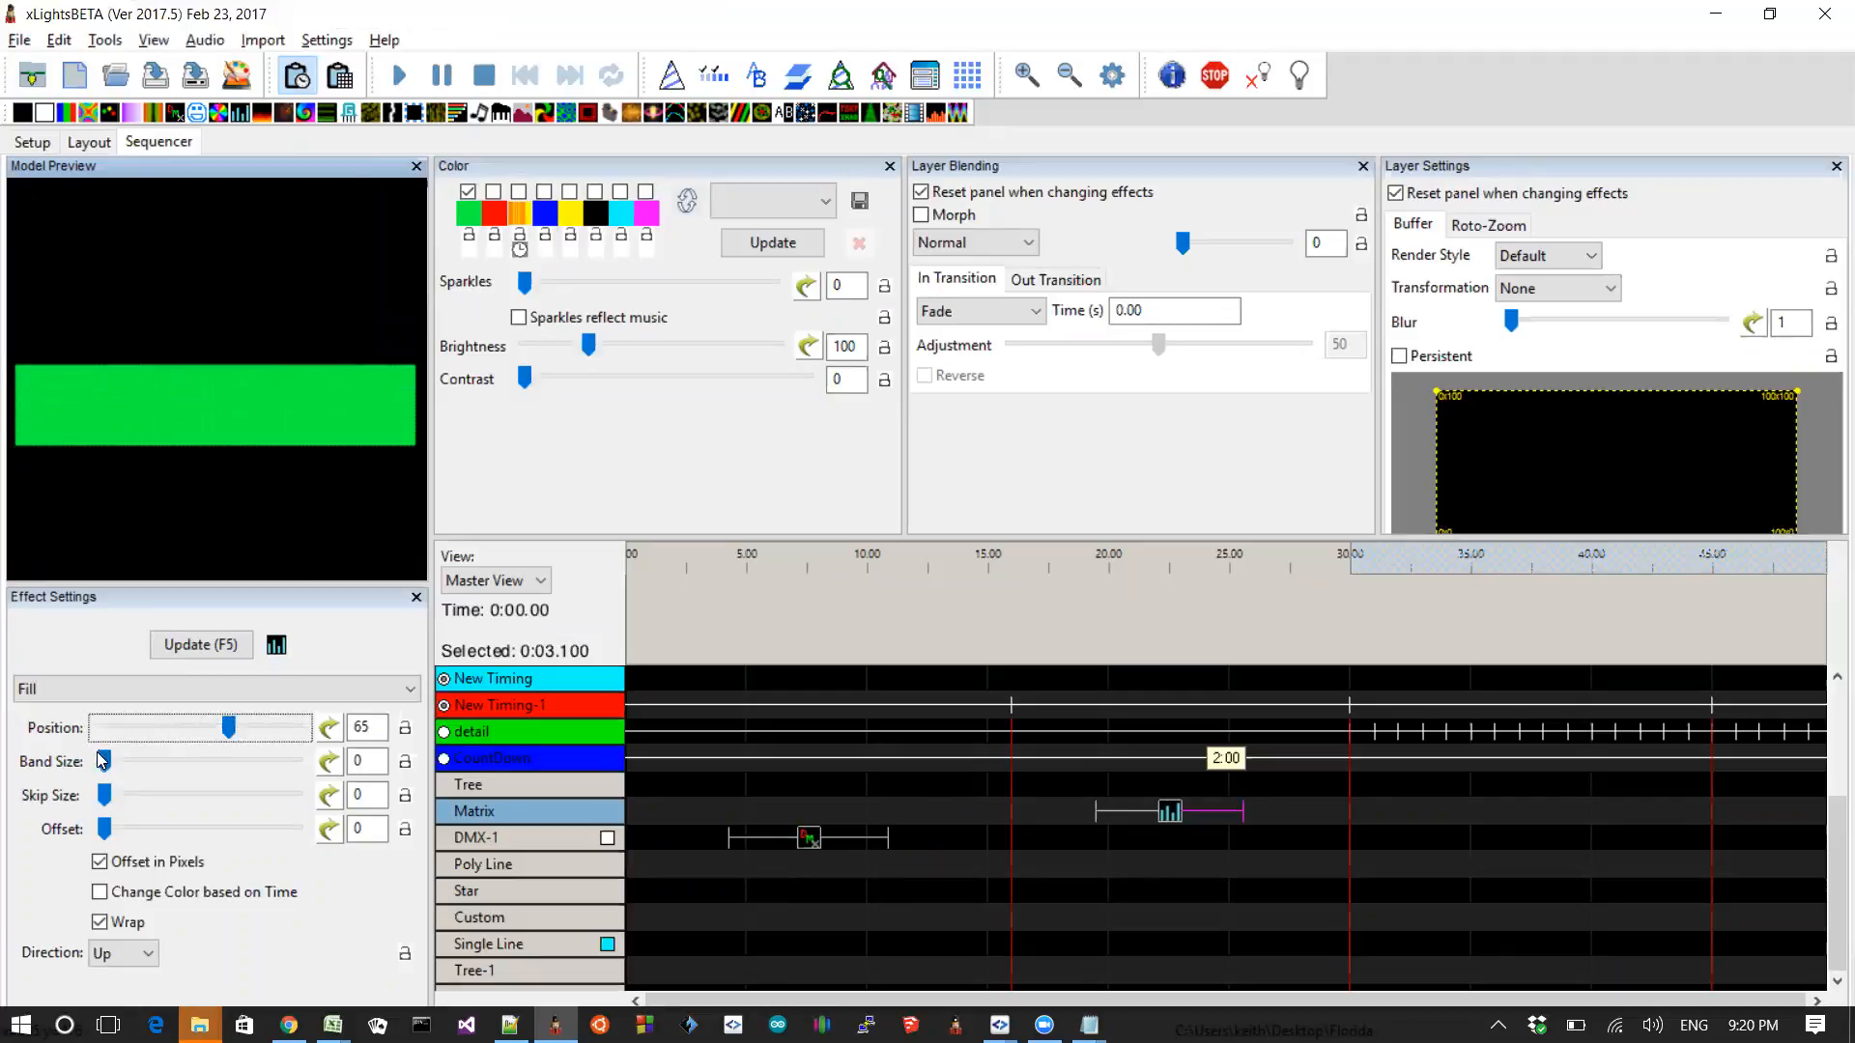
pyautogui.click(100, 922)
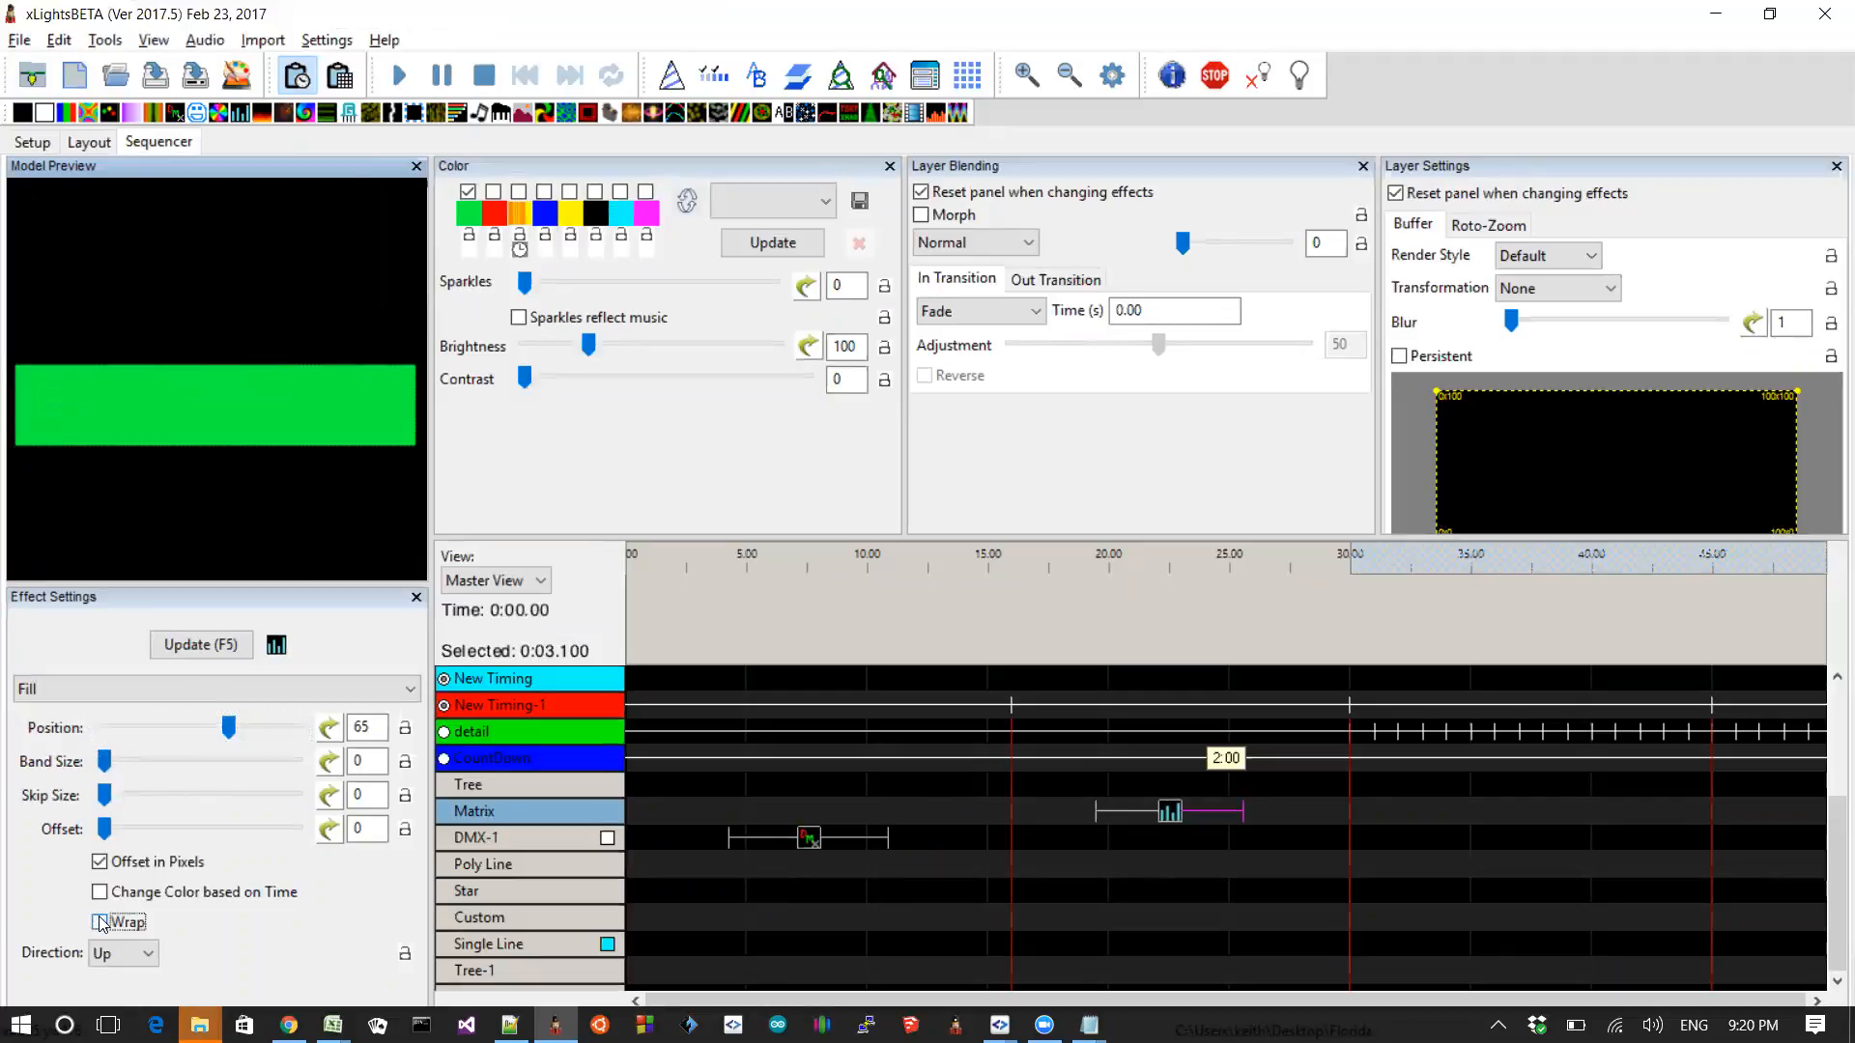
# Apply a Sine value curve to the Fill effect's position, with vertical offset 61 and wrapped values
pyautogui.click(328, 730)
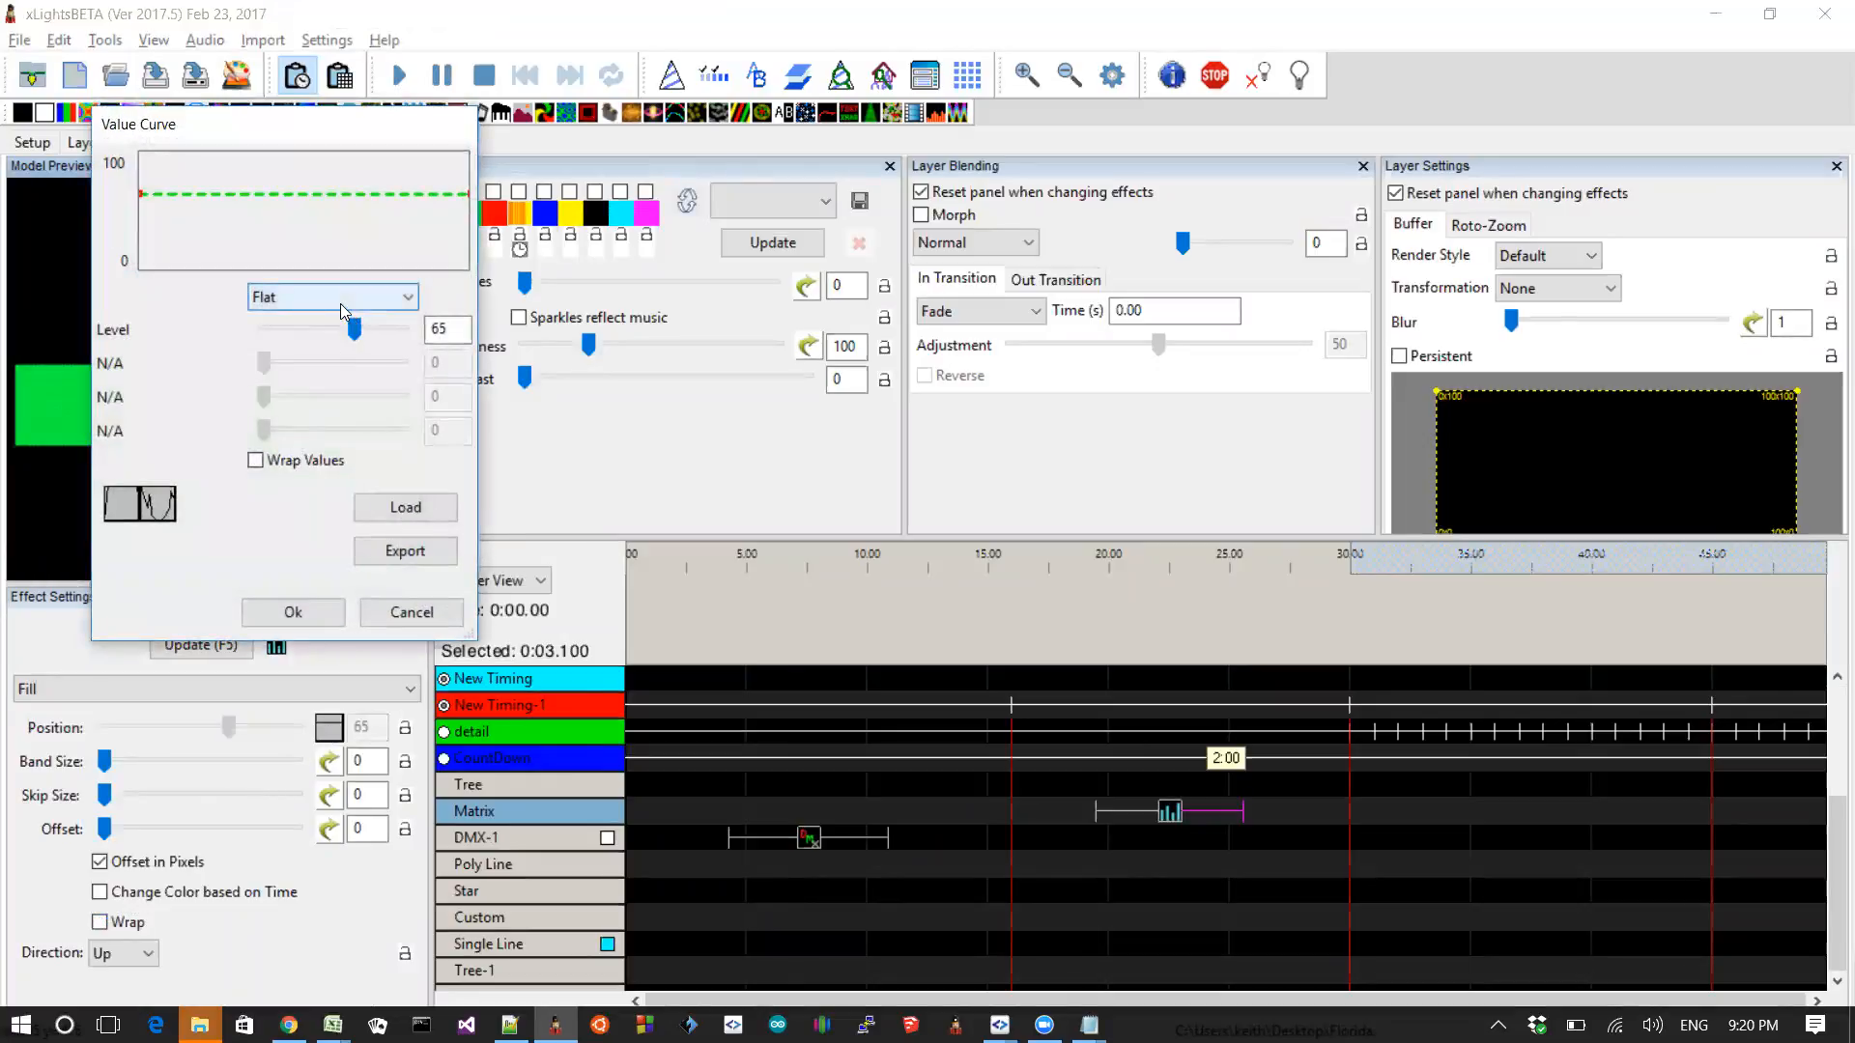
pyautogui.click(340, 305)
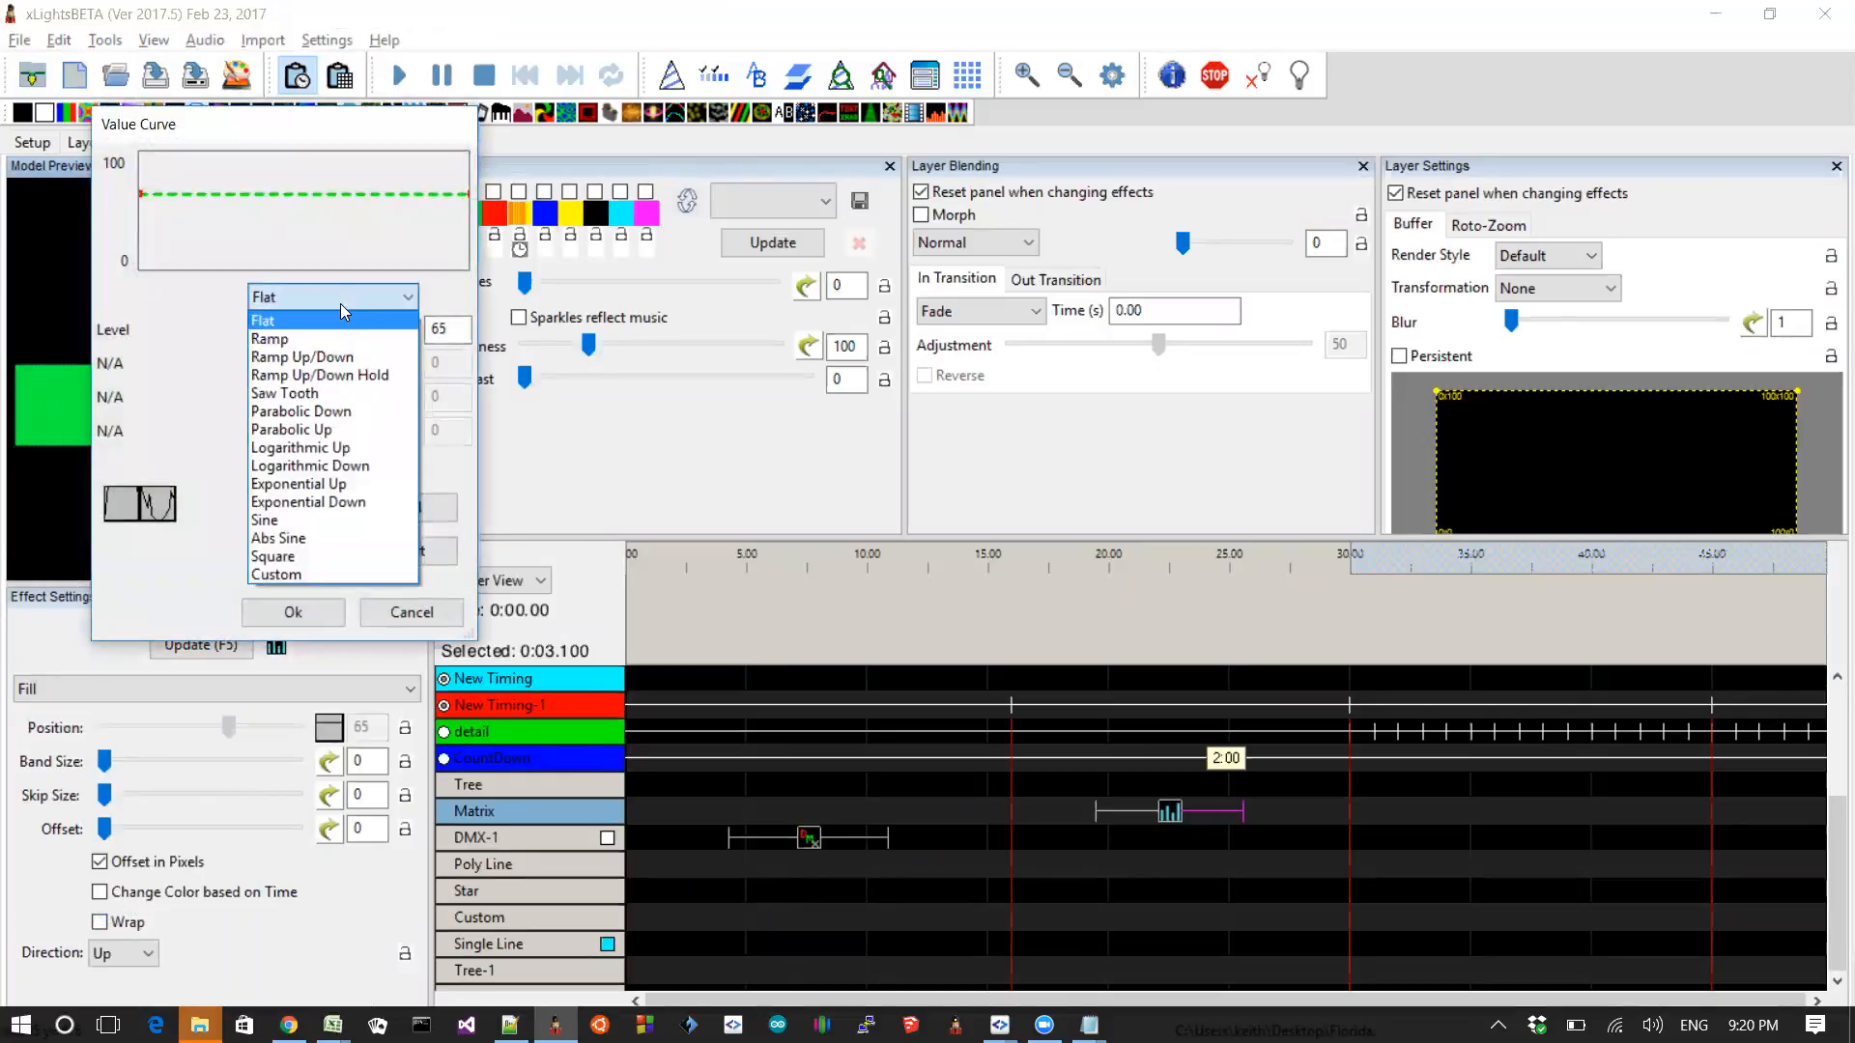
pyautogui.click(346, 485)
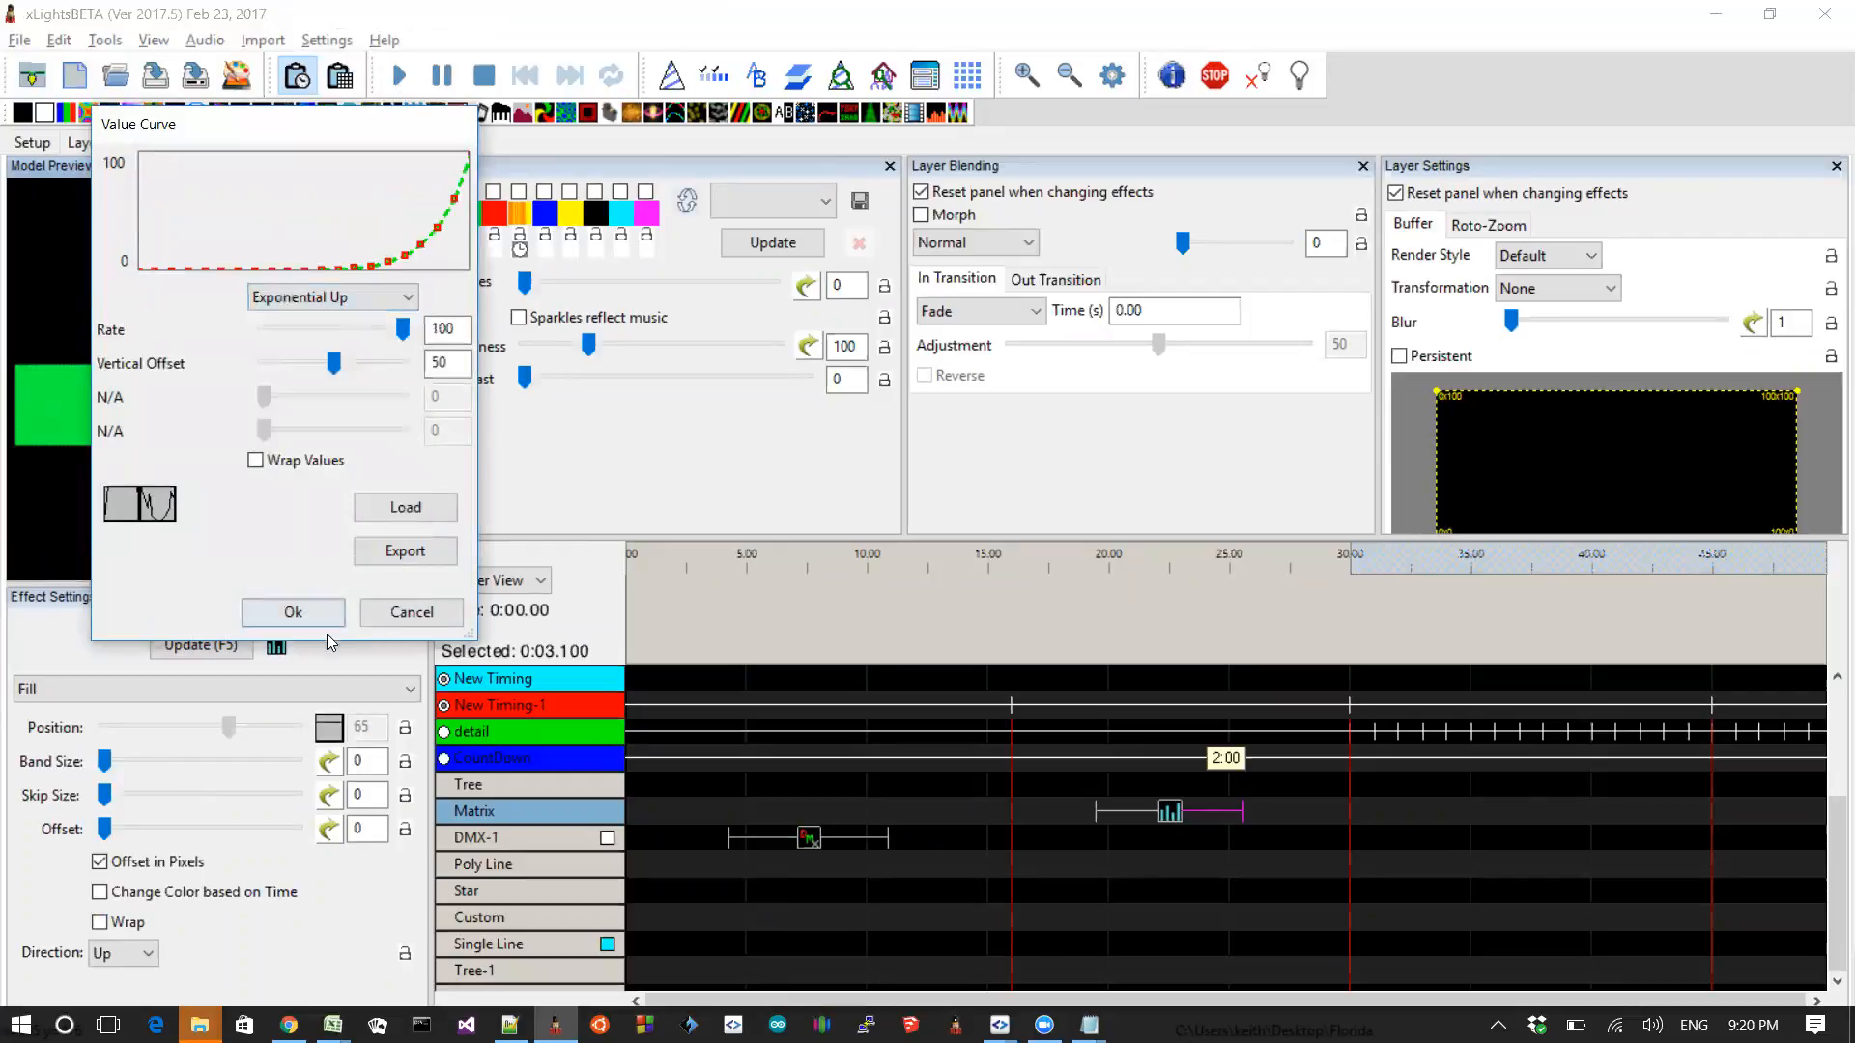
pyautogui.click(338, 302)
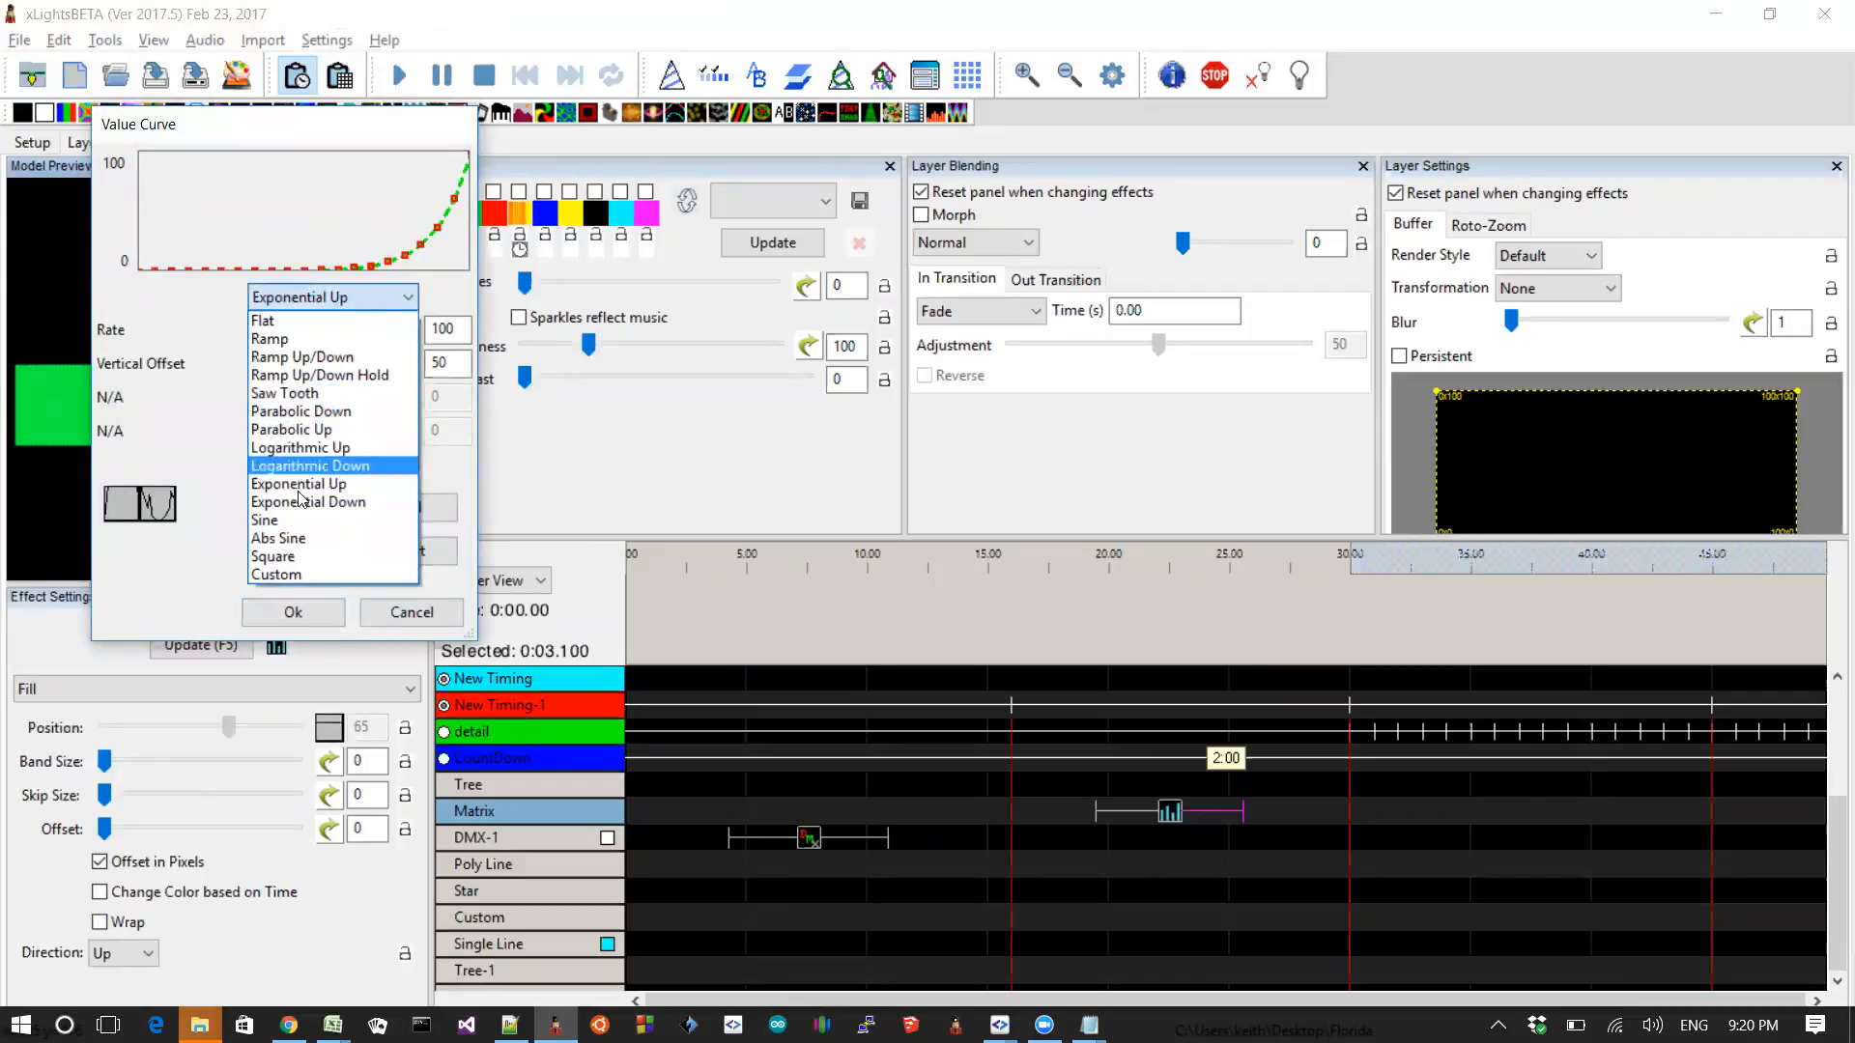
pyautogui.click(305, 521)
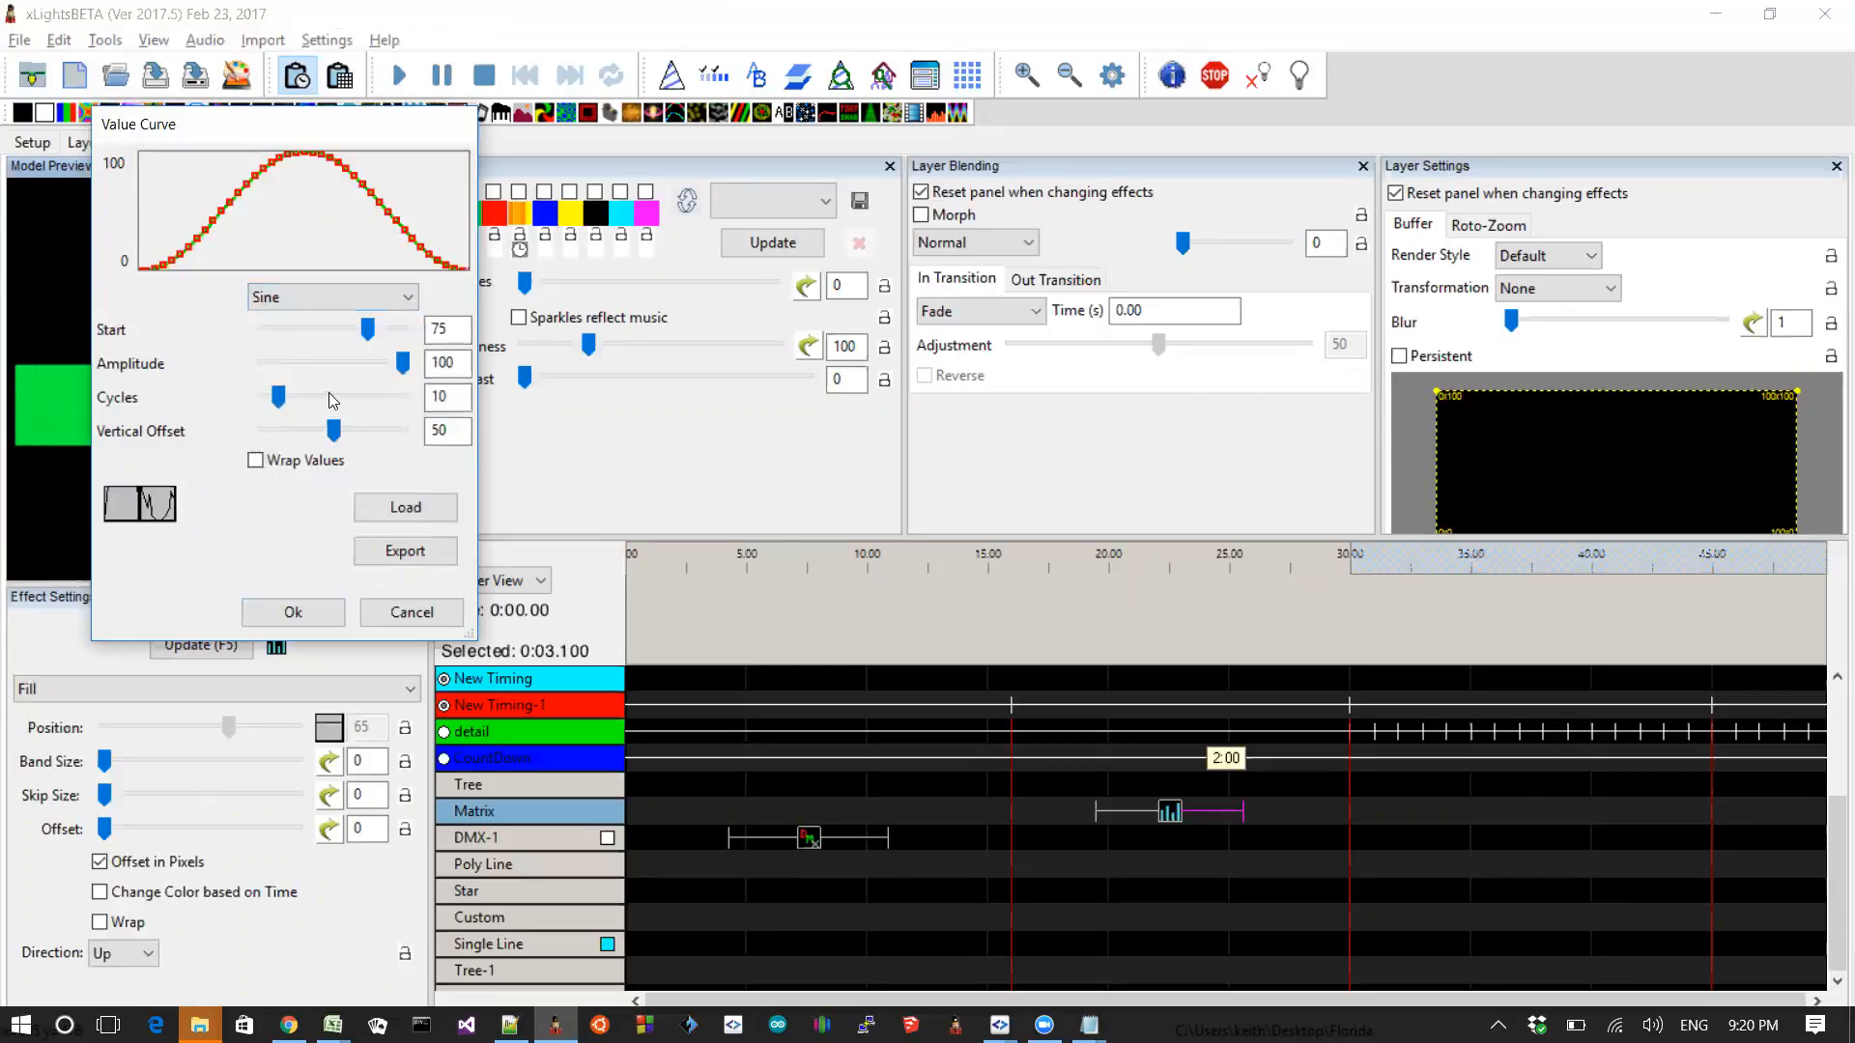
pyautogui.moveTo(330, 433); pyautogui.dragTo(348, 433)
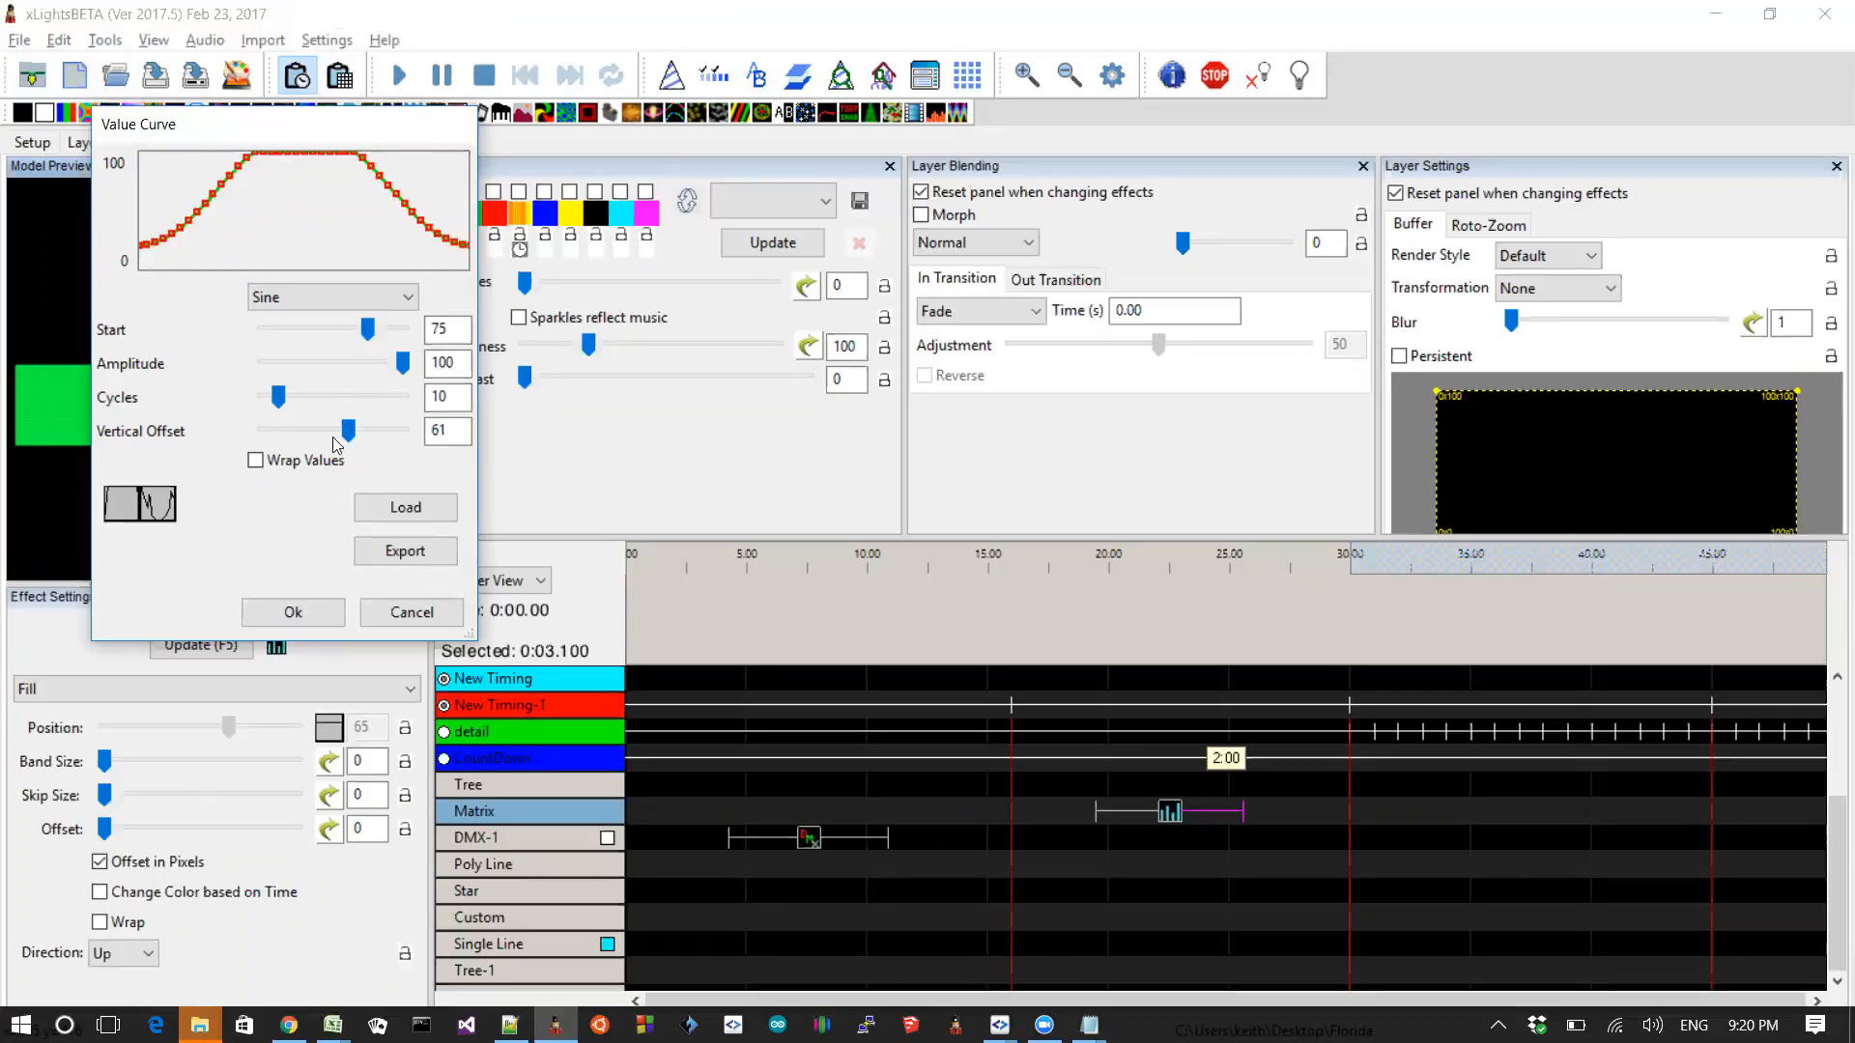
pyautogui.click(292, 461)
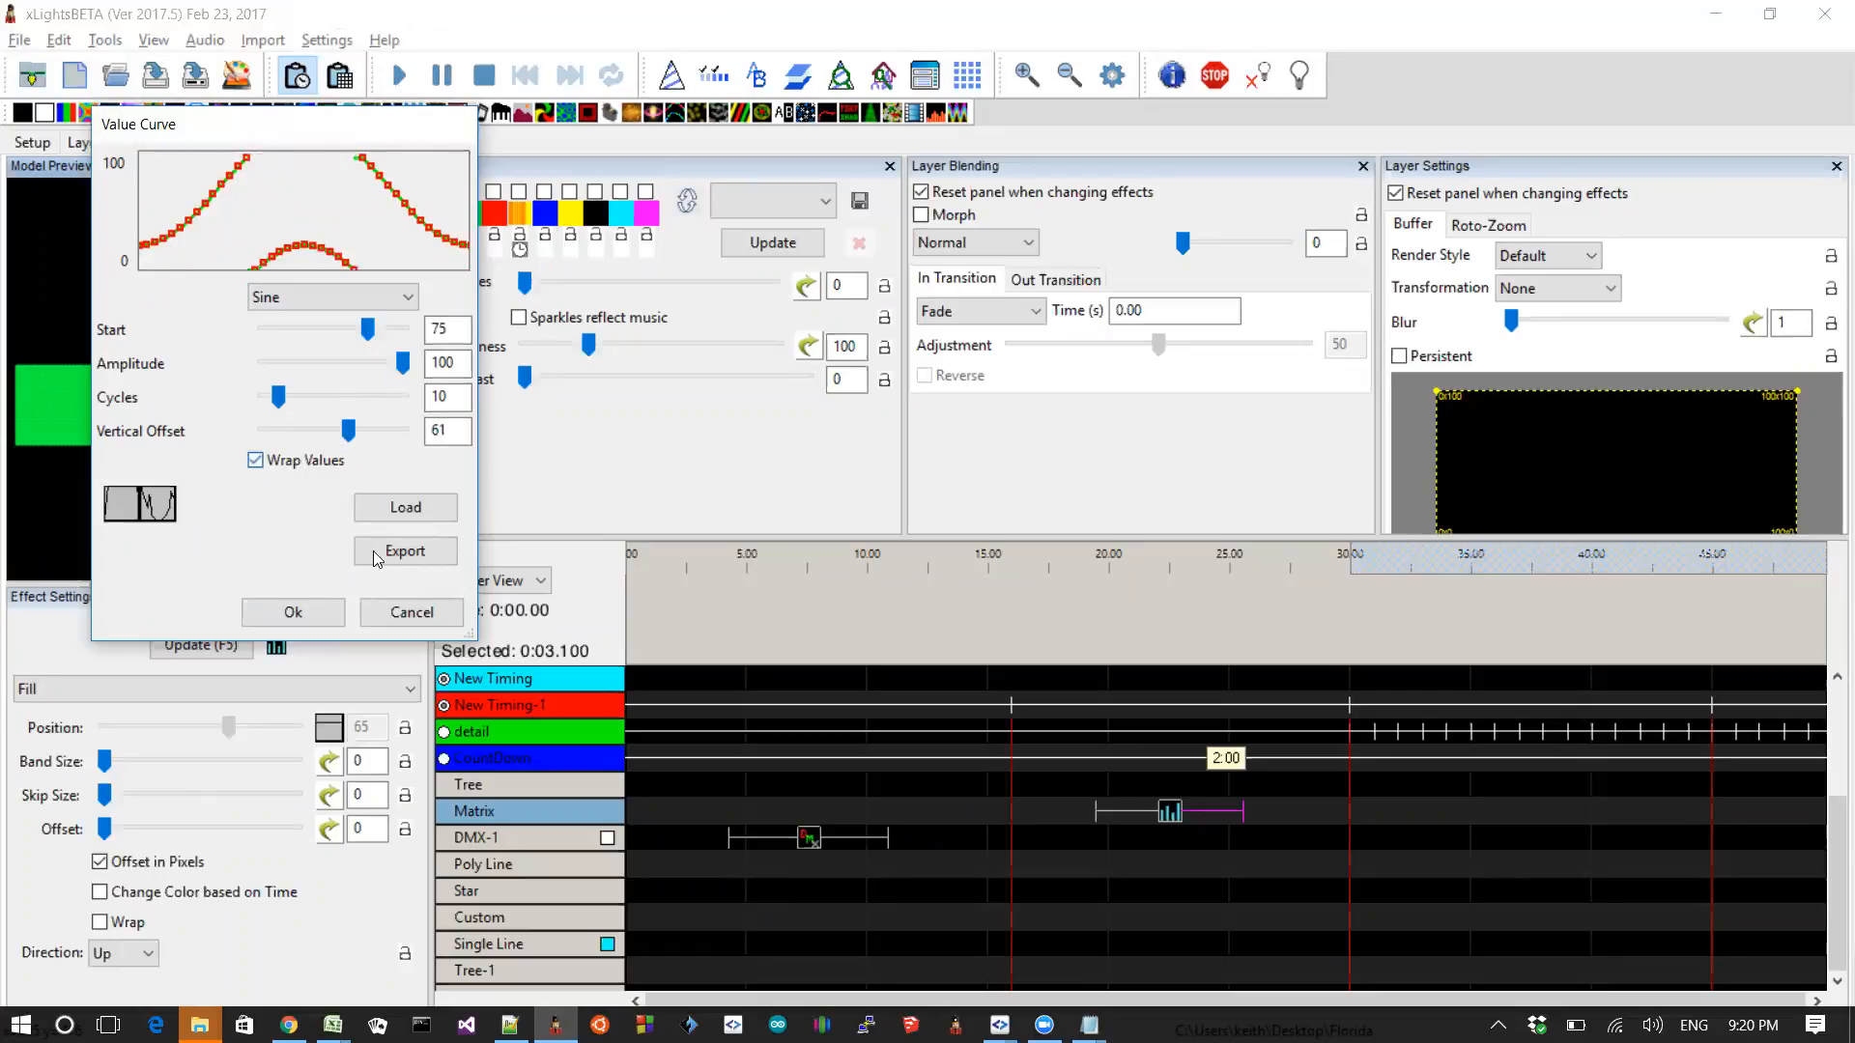
pyautogui.click(293, 613)
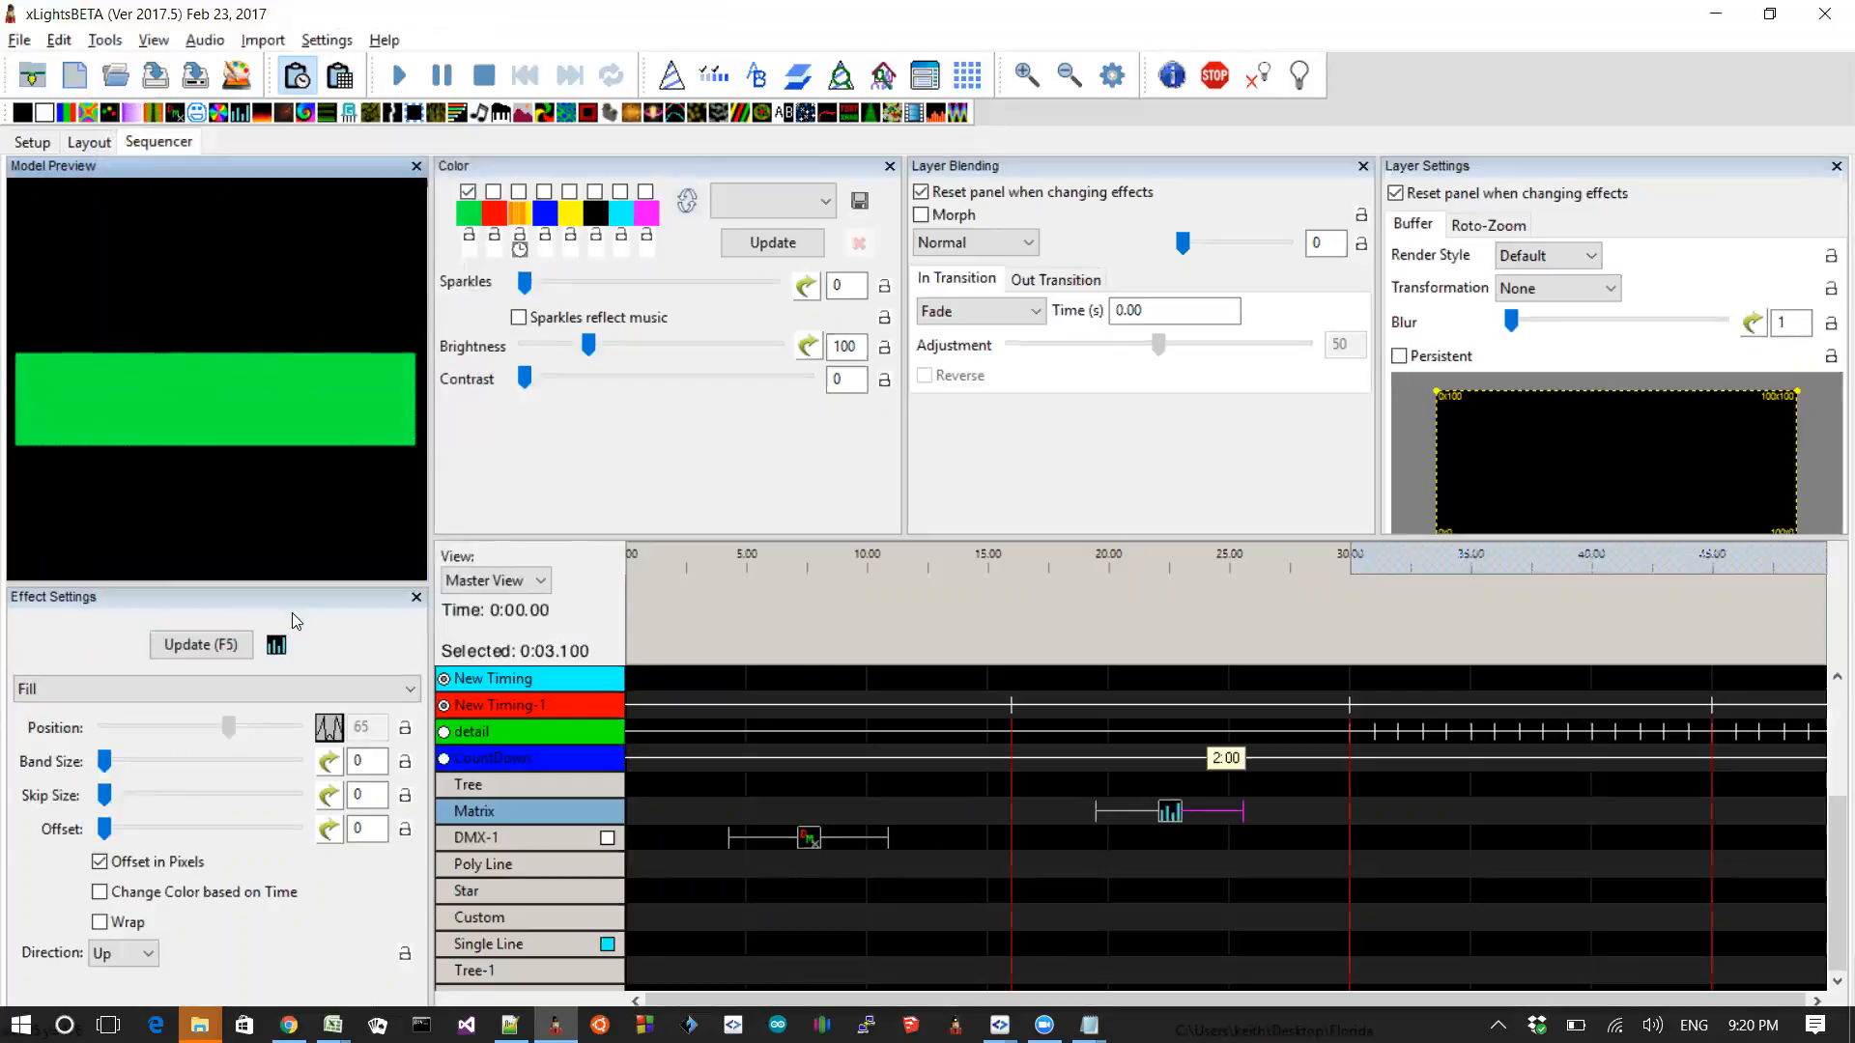
# Set the Fill effect's skip size to 53, band size to 126 and offset to 35
pyautogui.click(107, 795)
pyautogui.moveTo(107, 795); pyautogui.dragTo(170, 762)
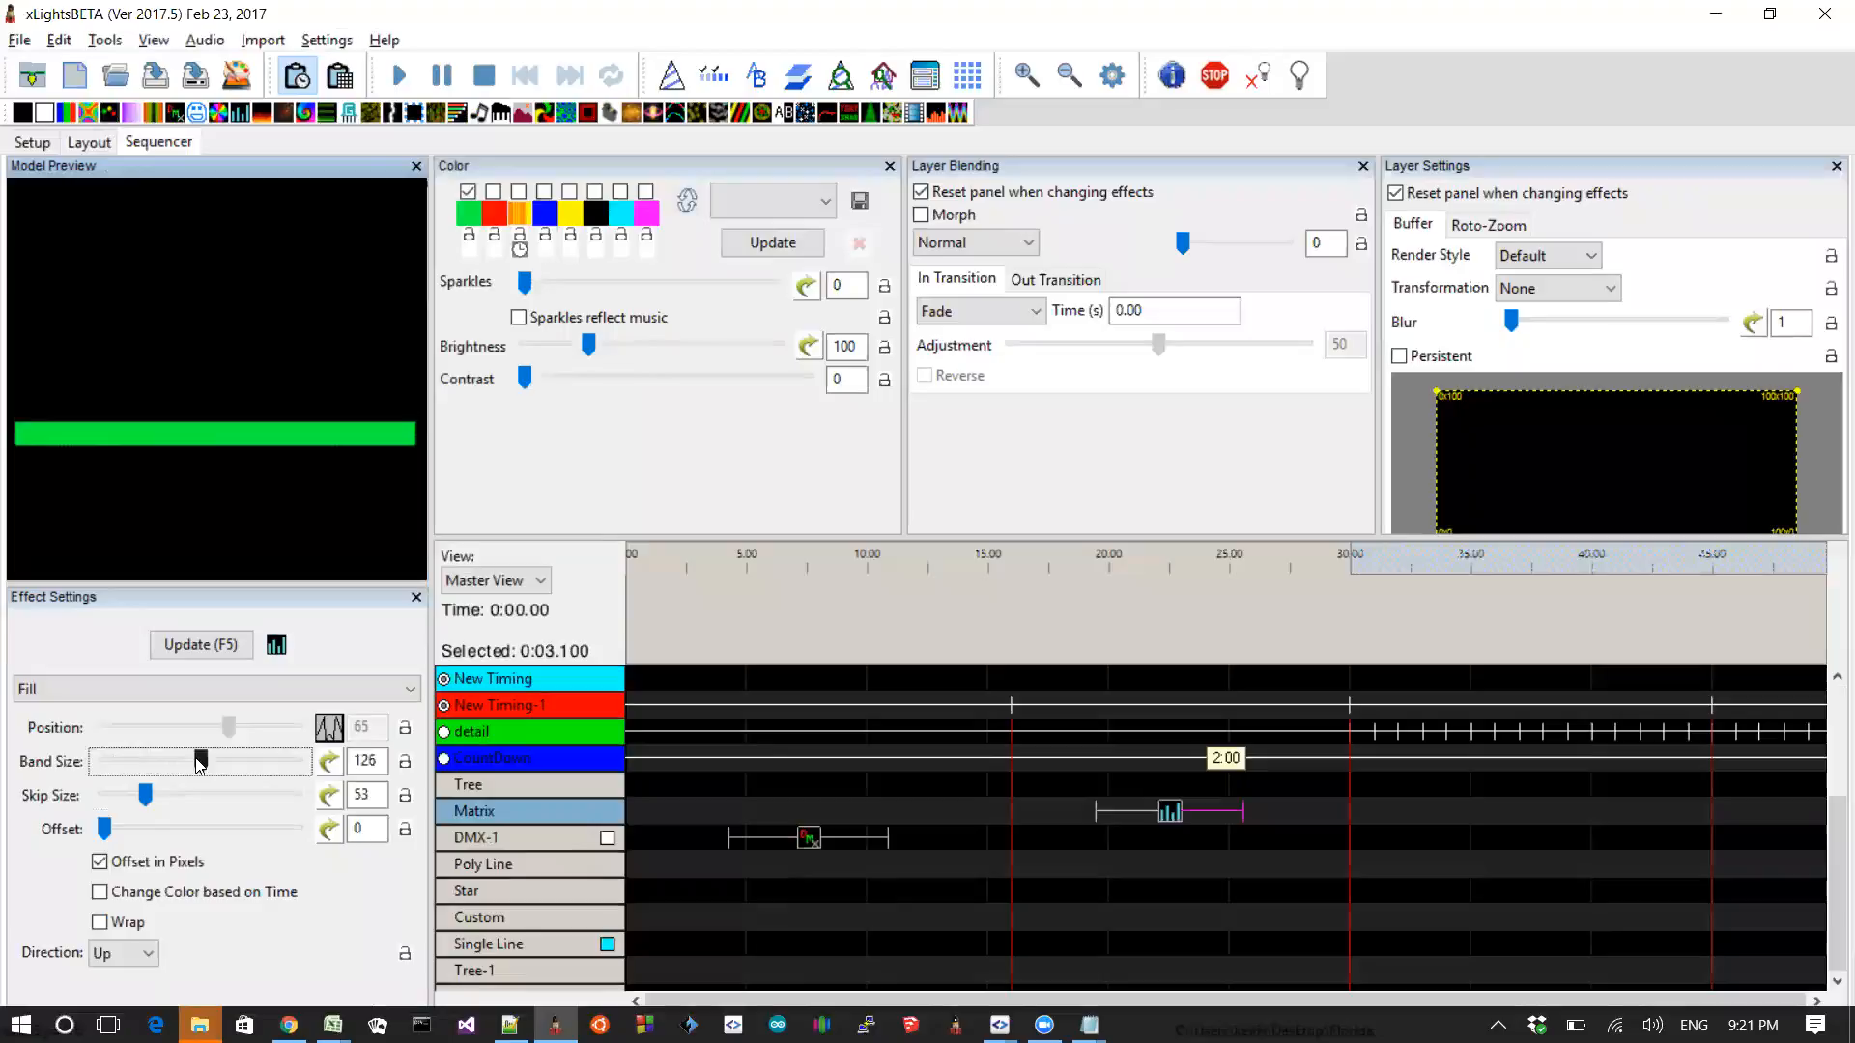
pyautogui.moveTo(109, 833); pyautogui.dragTo(178, 837)
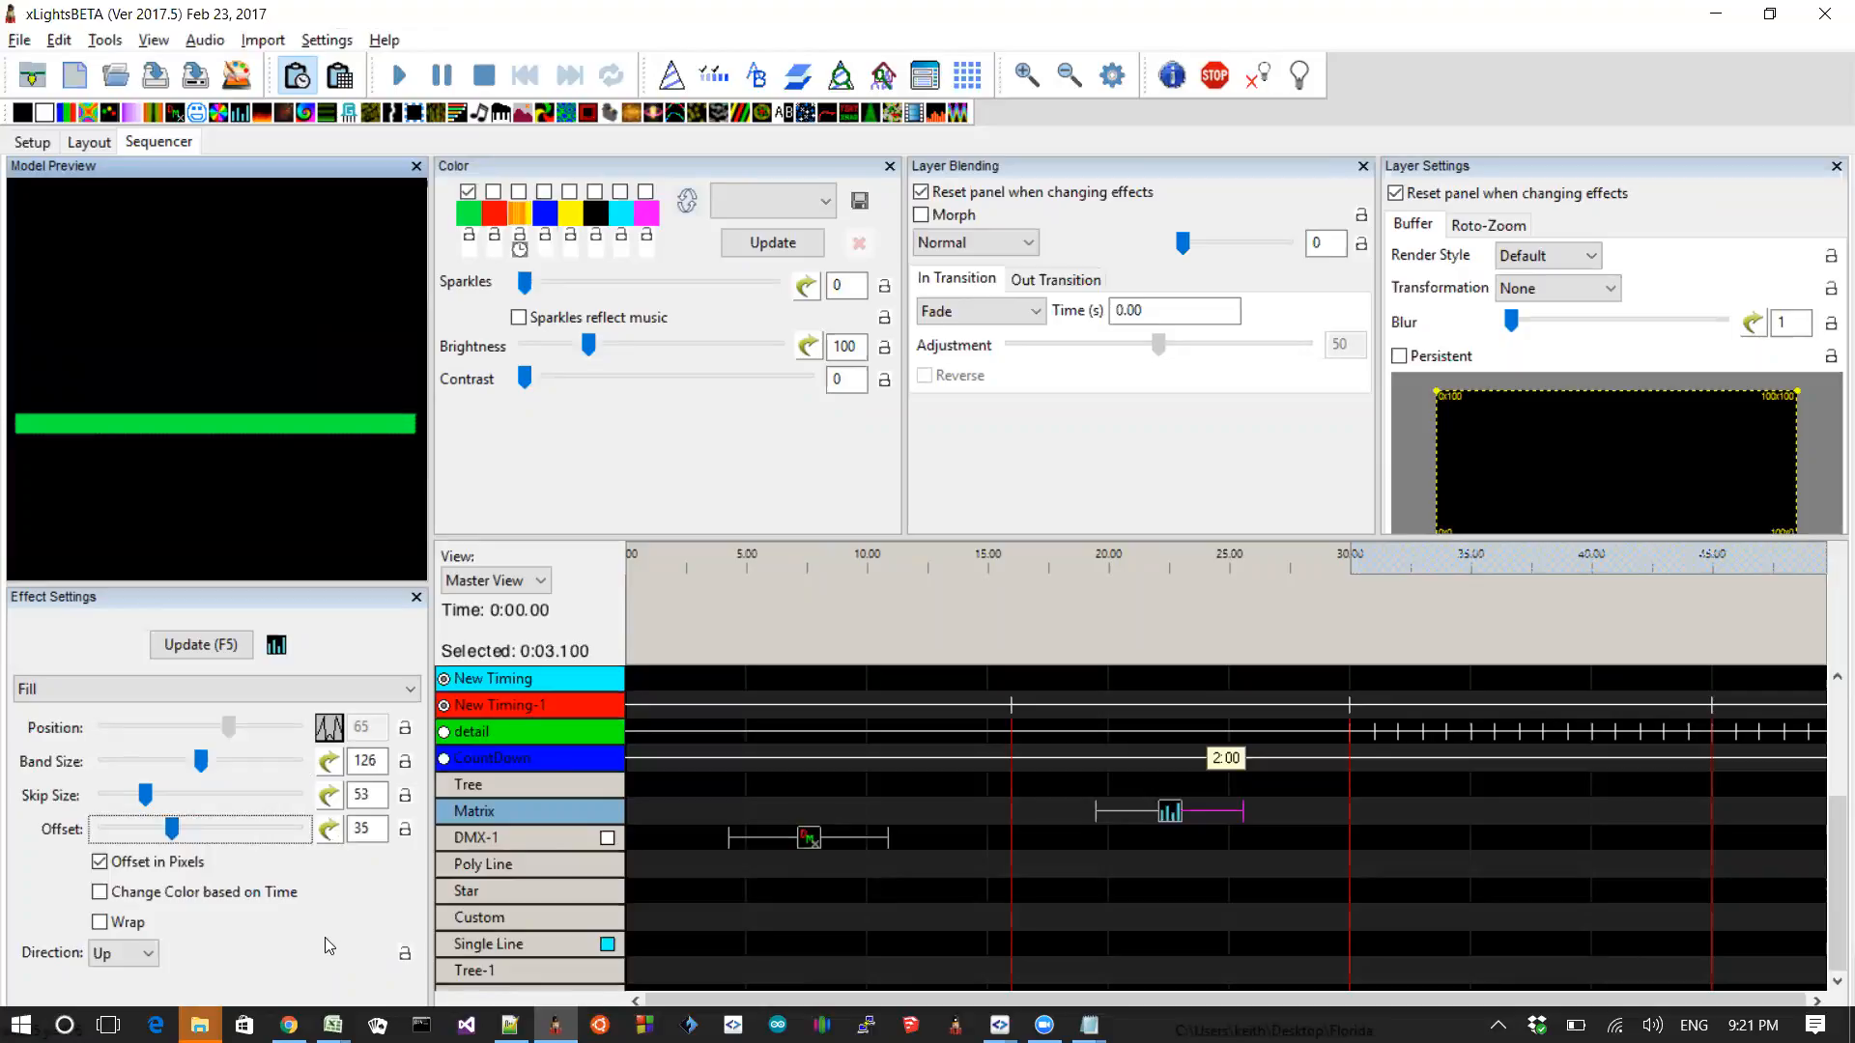
# Switch to the README in Notepad and review the version 2016.53 entries and those of the newer release above
pyautogui.hotkey('alt', 'Tab')
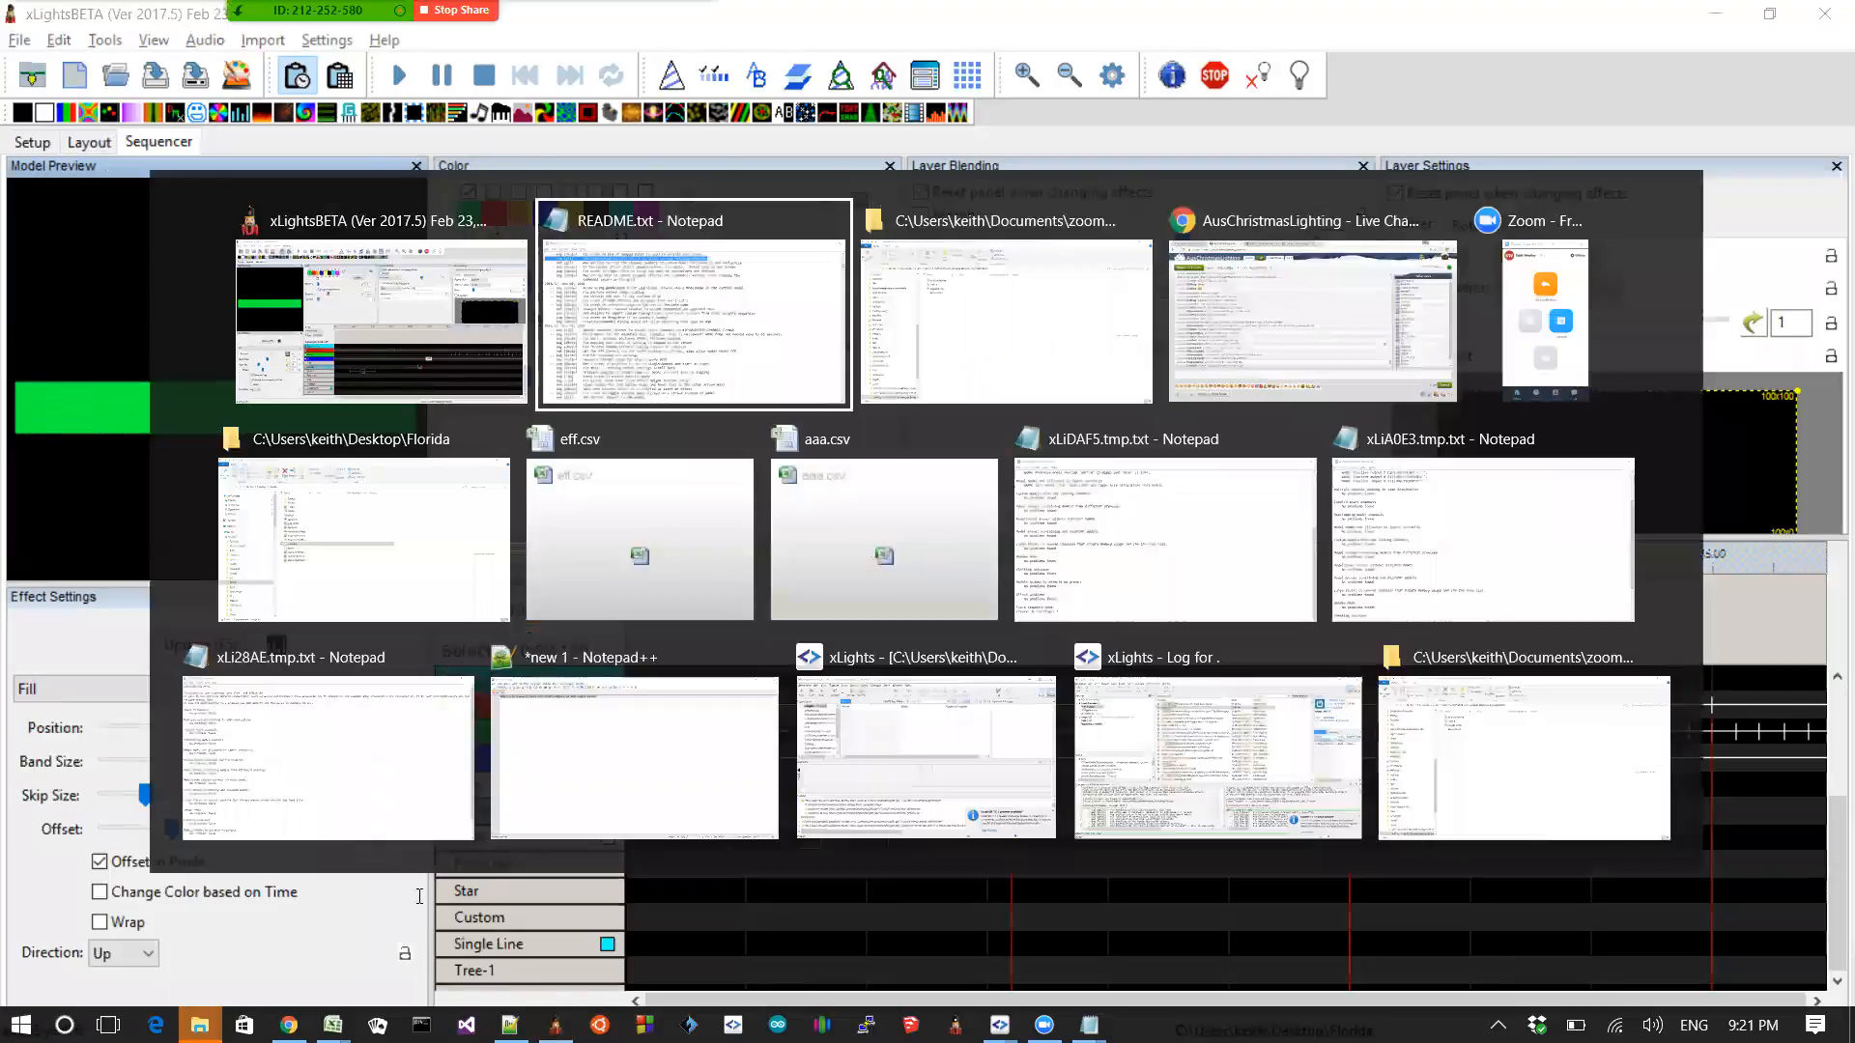
pyautogui.press('Up')
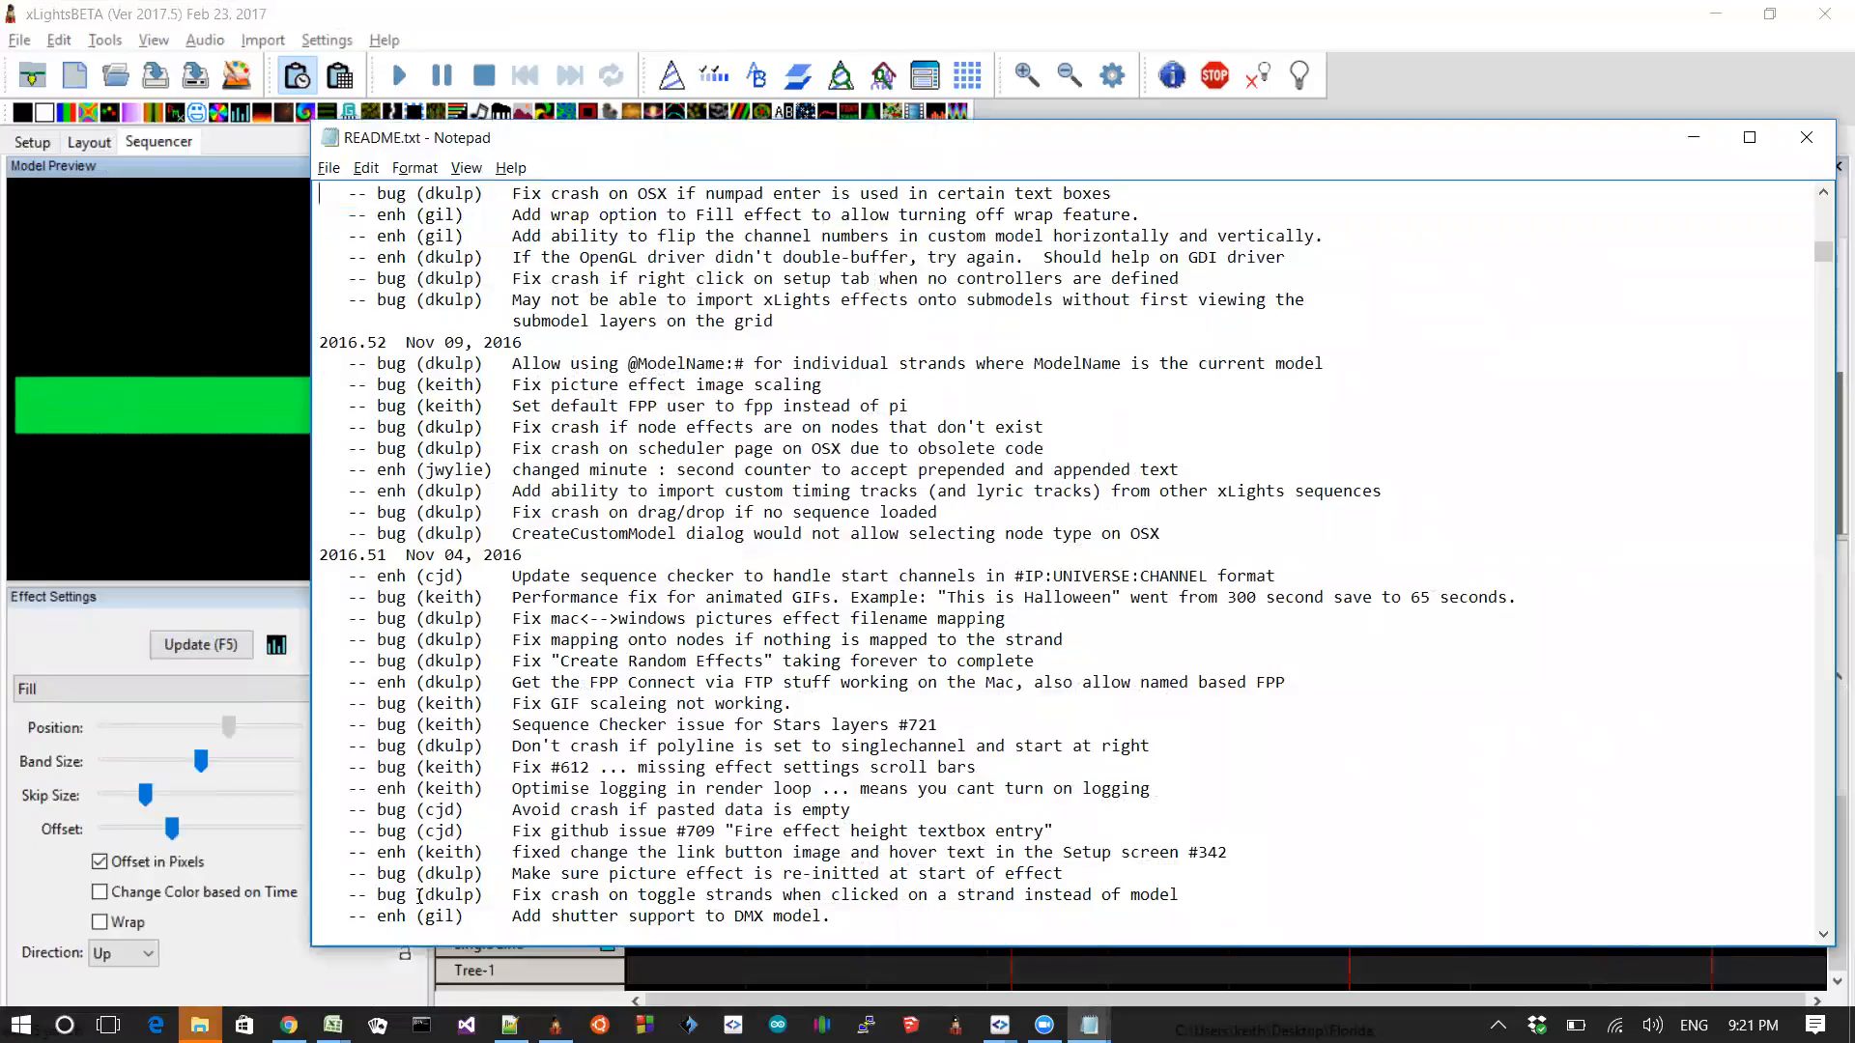
pyautogui.press('Up')
pyautogui.press('Up')
pyautogui.press('Up')
pyautogui.press('Up')
pyautogui.press('Up')
pyautogui.press('Up')
pyautogui.press('Up')
pyautogui.press('Up')
pyautogui.press('Up')
pyautogui.press('Up')
pyautogui.press('Up')
pyautogui.press('Up')
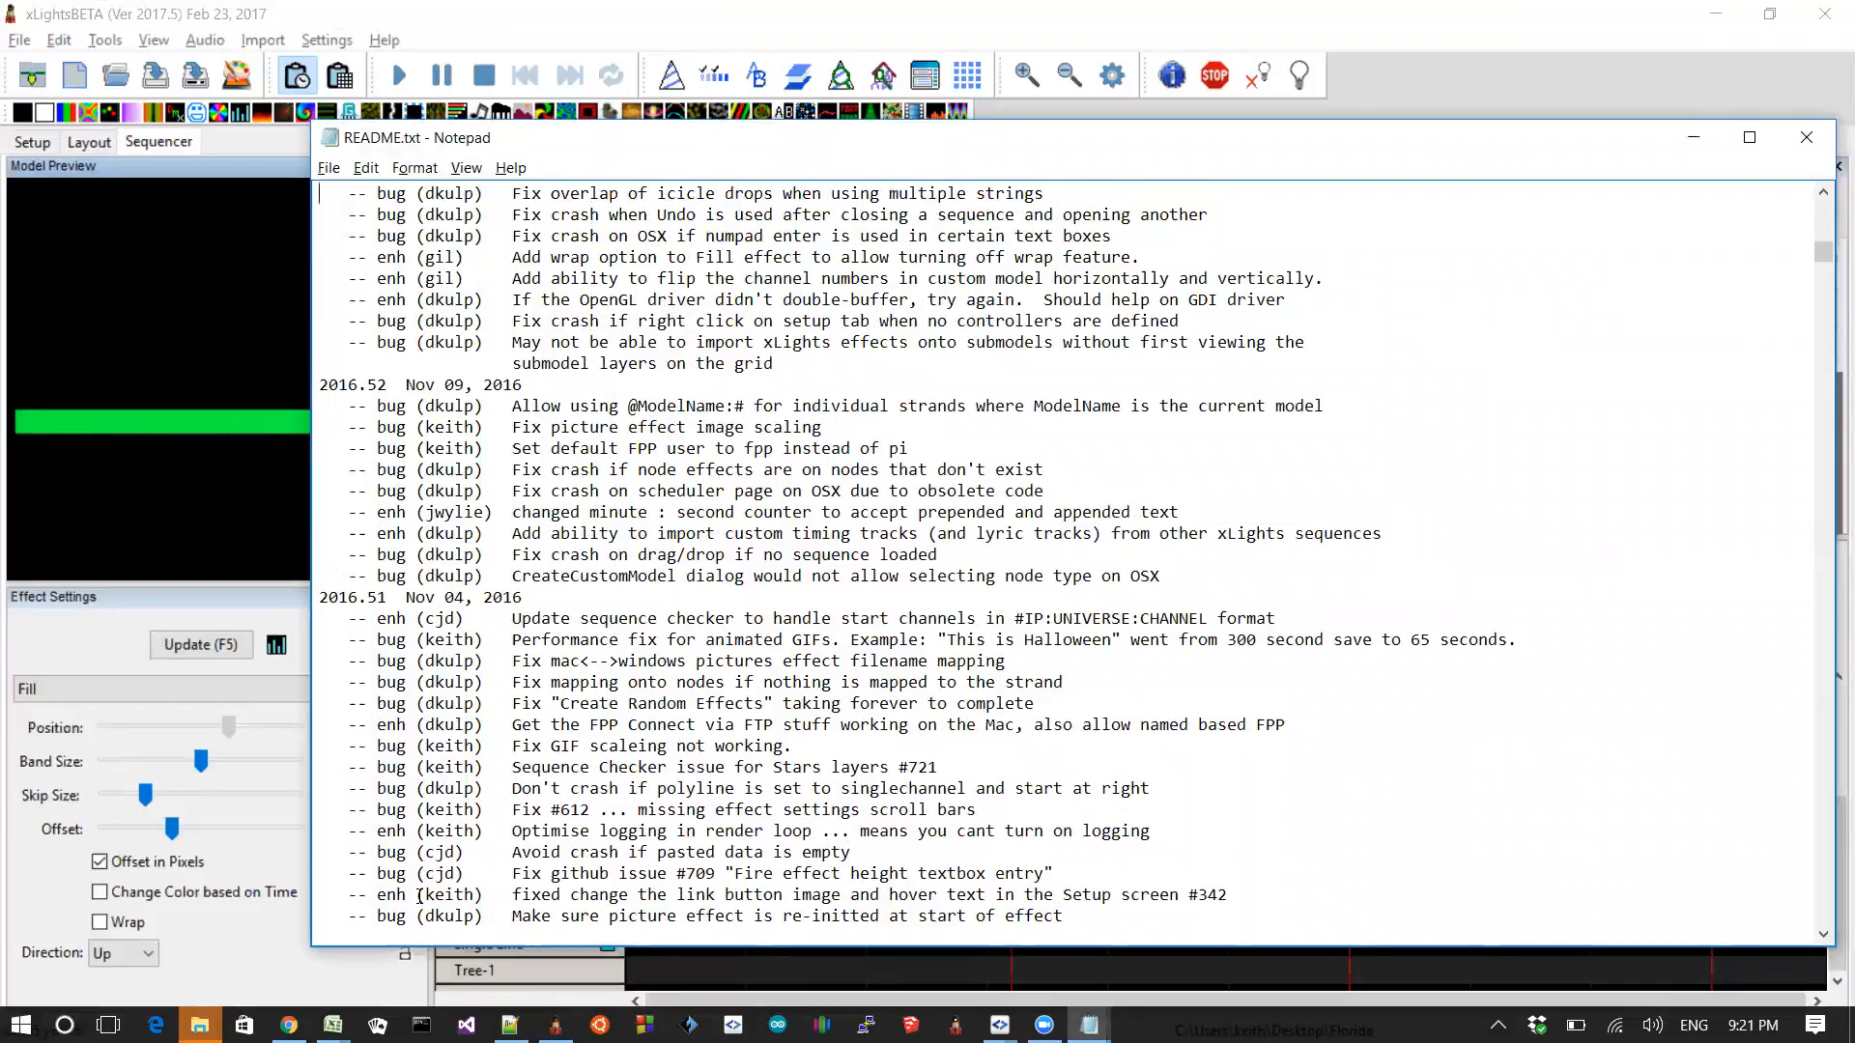
pyautogui.press('Up')
pyautogui.press('Up')
pyautogui.press('Up')
pyautogui.press('Up')
pyautogui.press('Up')
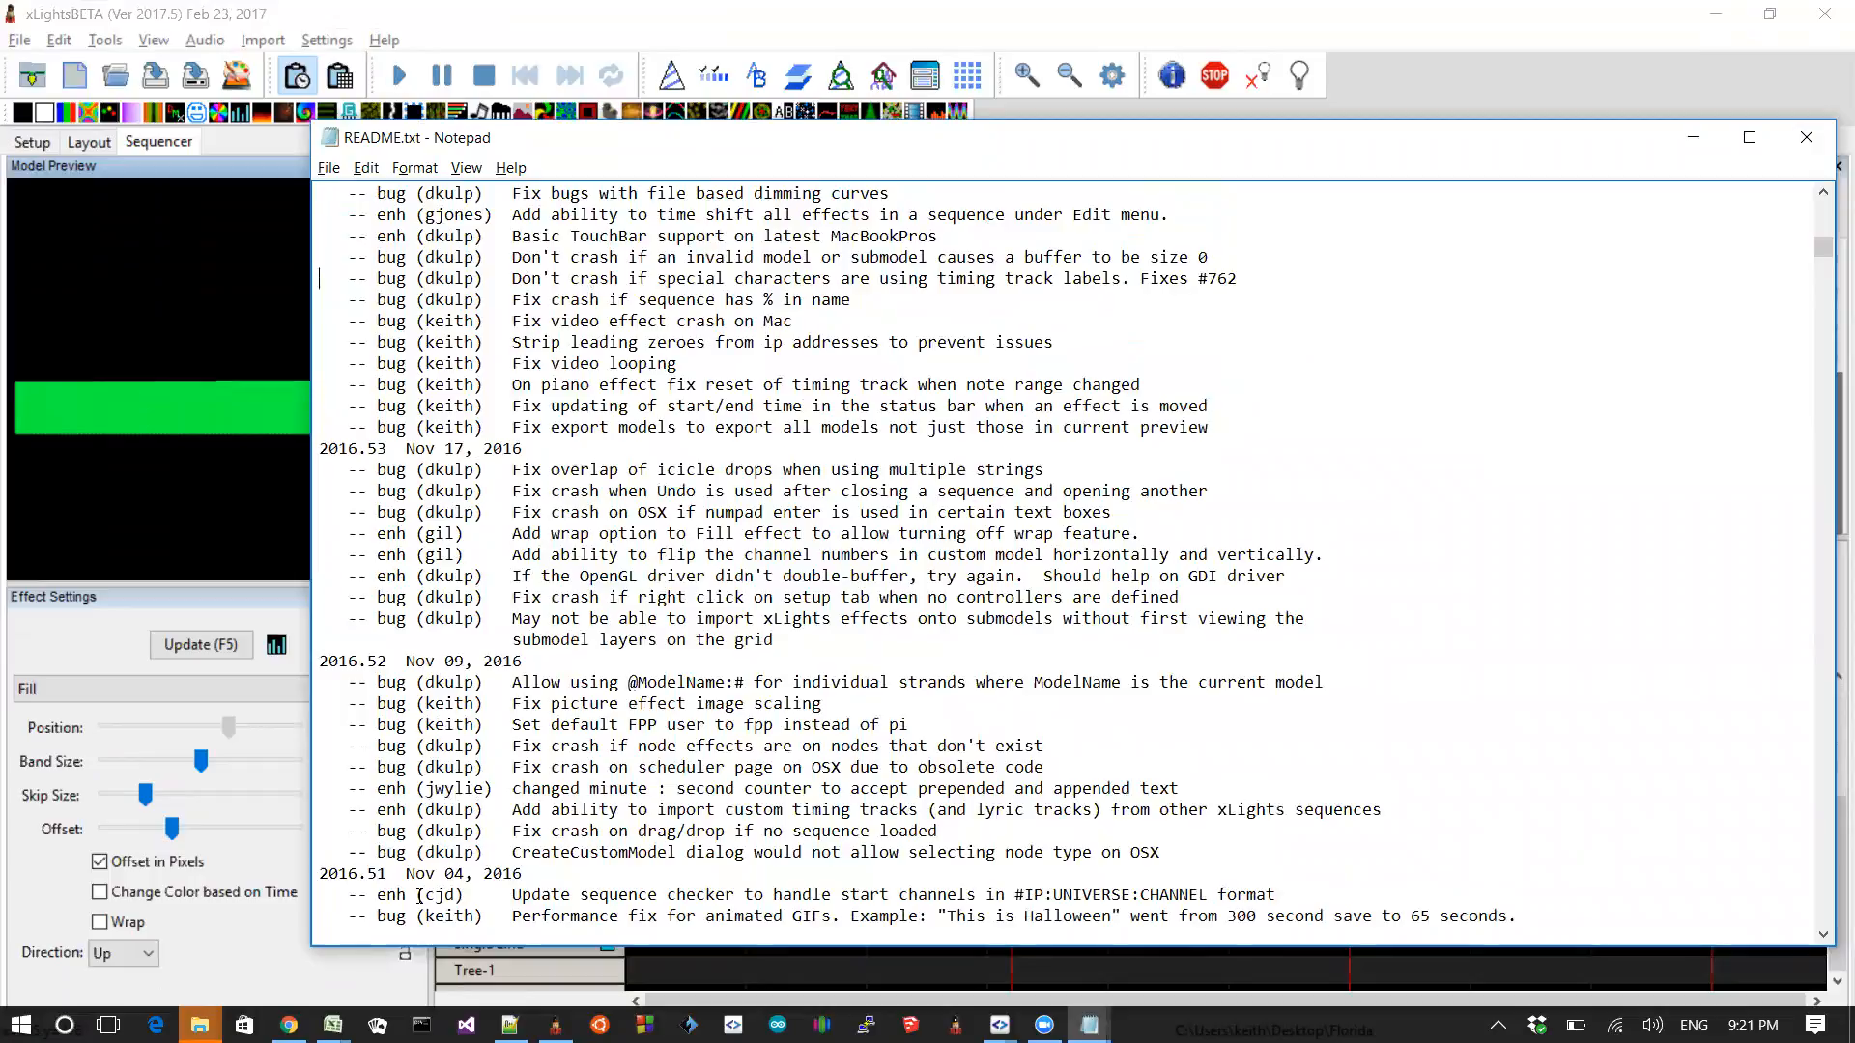
# Review the README's 2016.54 entries, highlighting the TouchBar support and the ability to time shift all effects
pyautogui.hotkey('shift', 'Up')
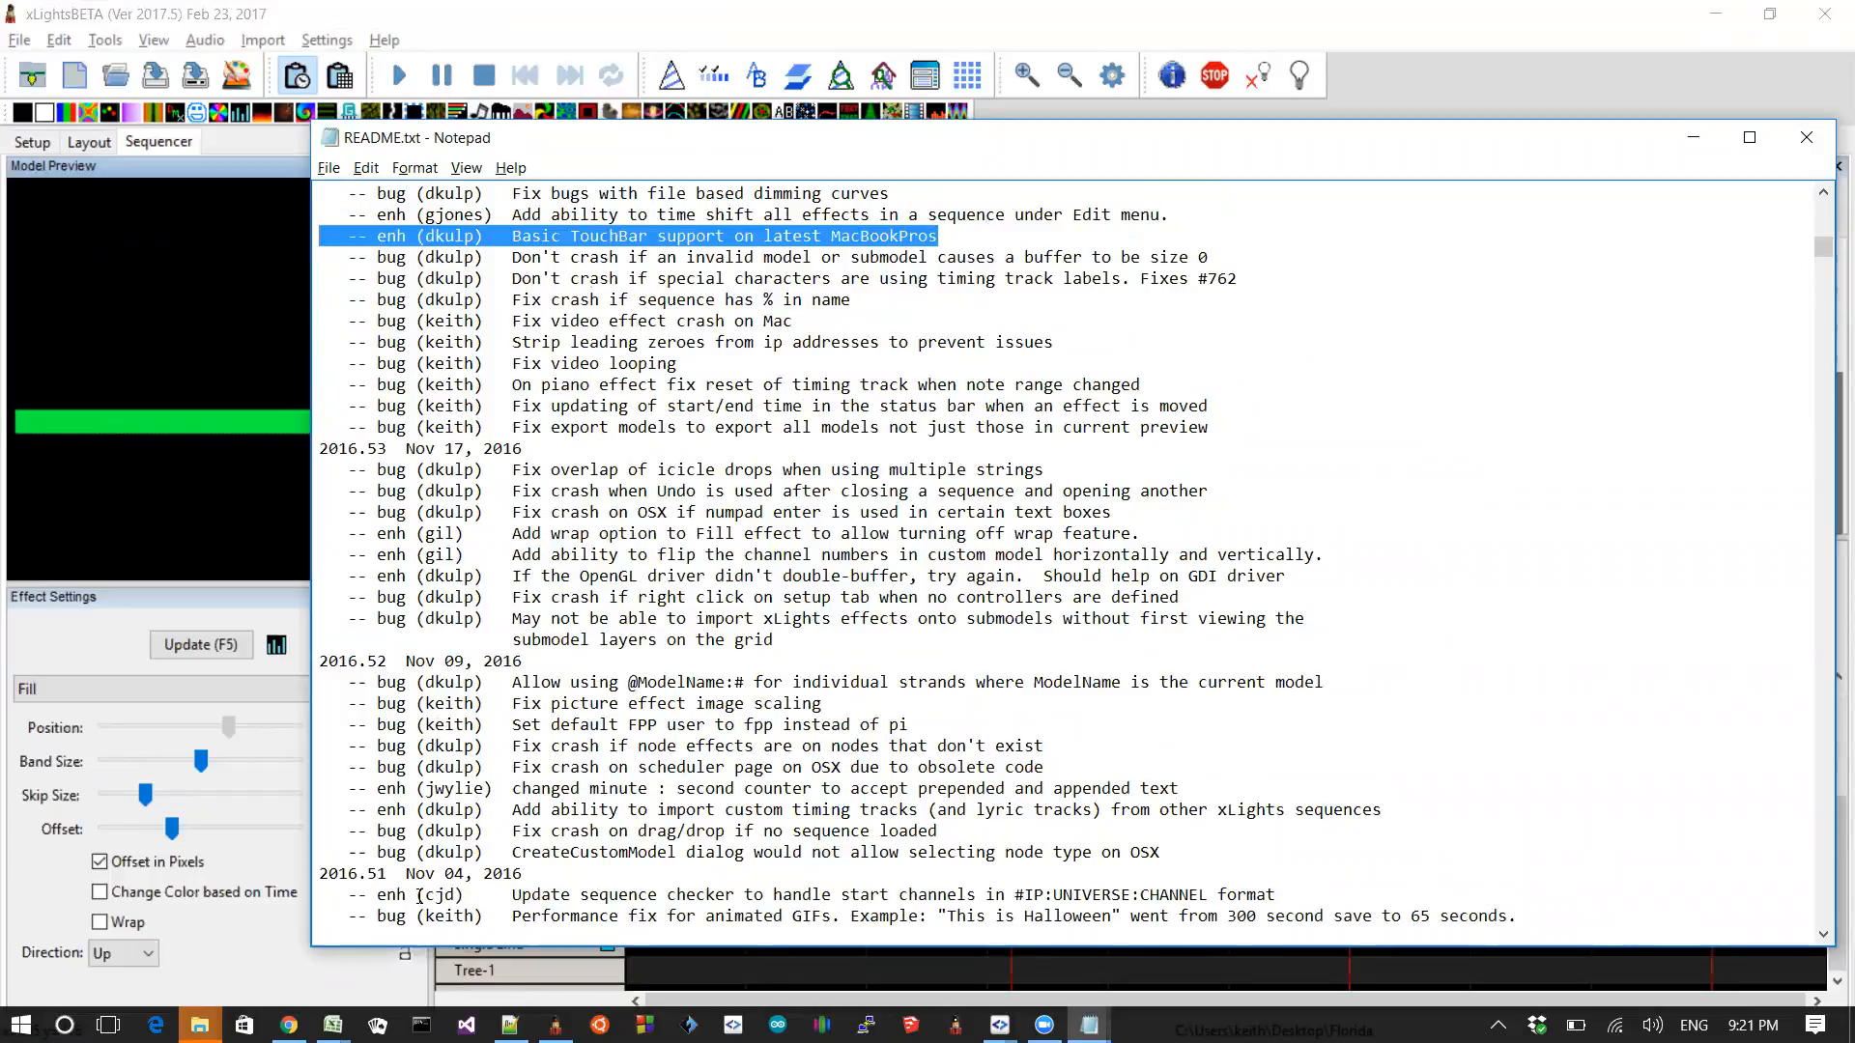
pyautogui.press('Down')
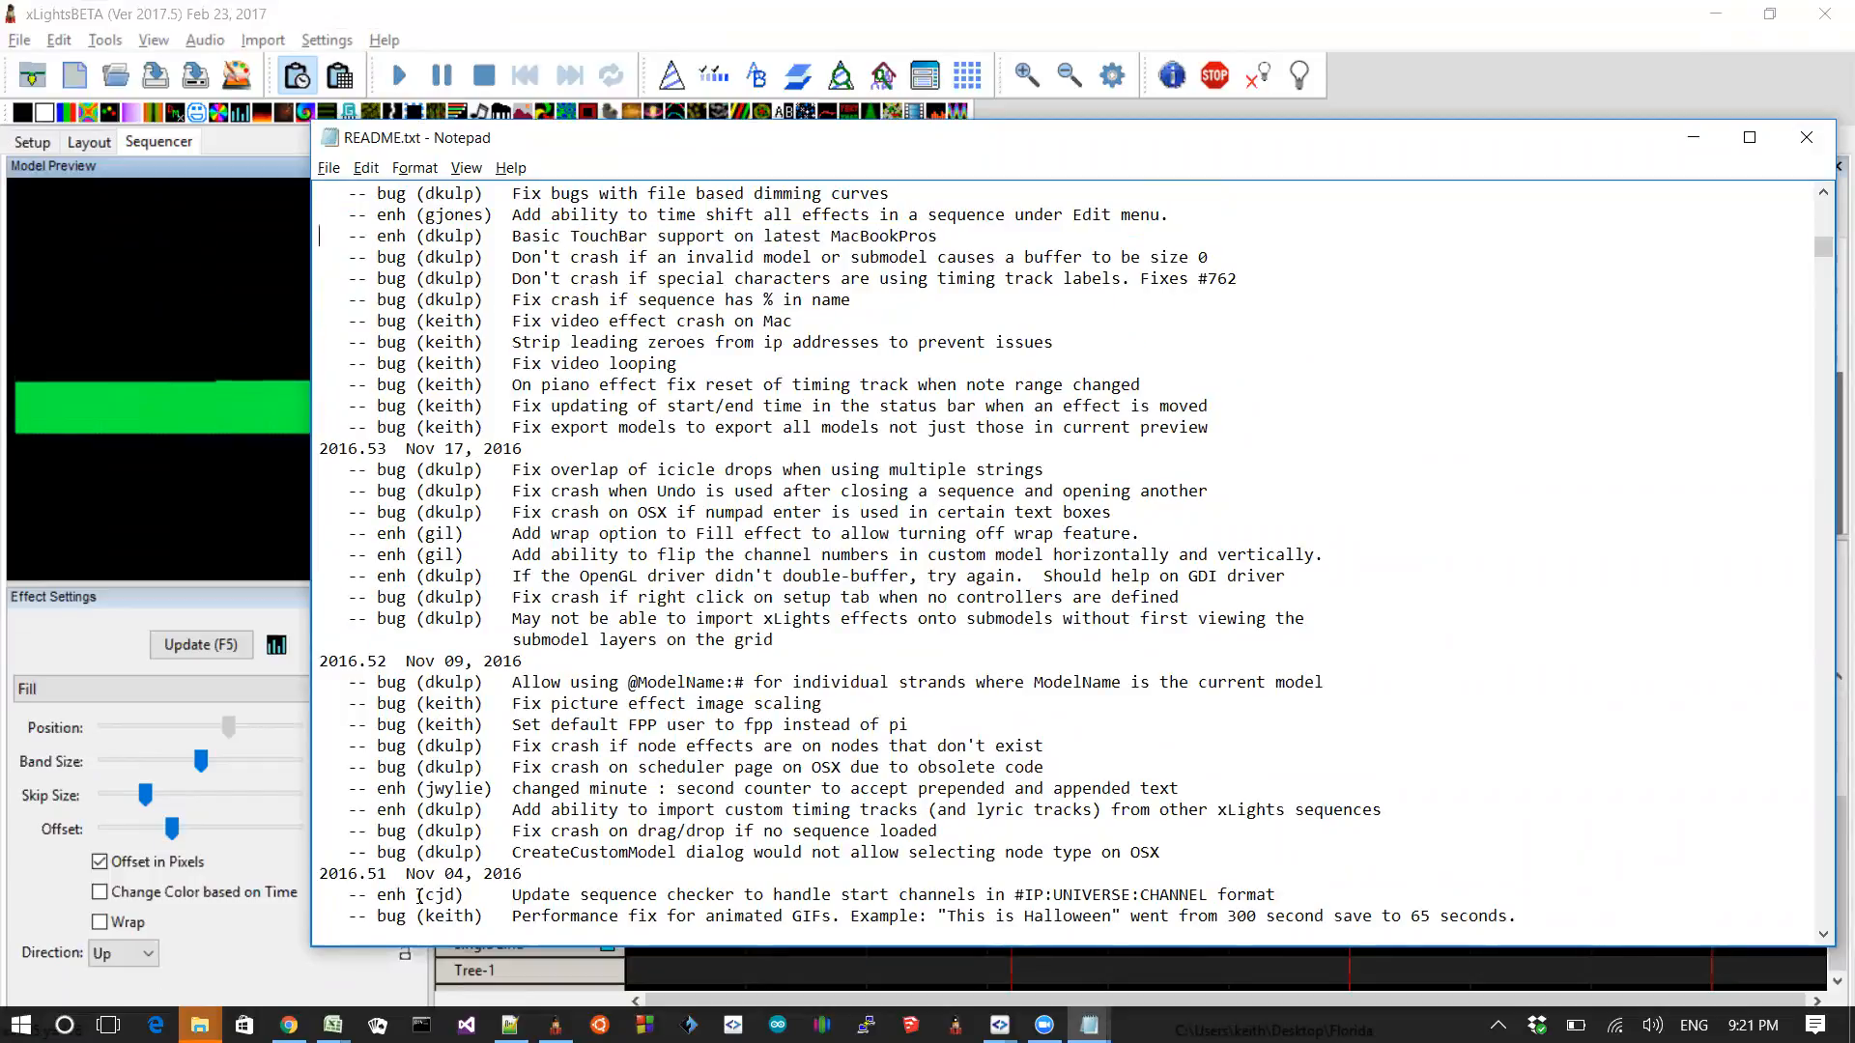
pyautogui.hotkey('shift', 'Up')
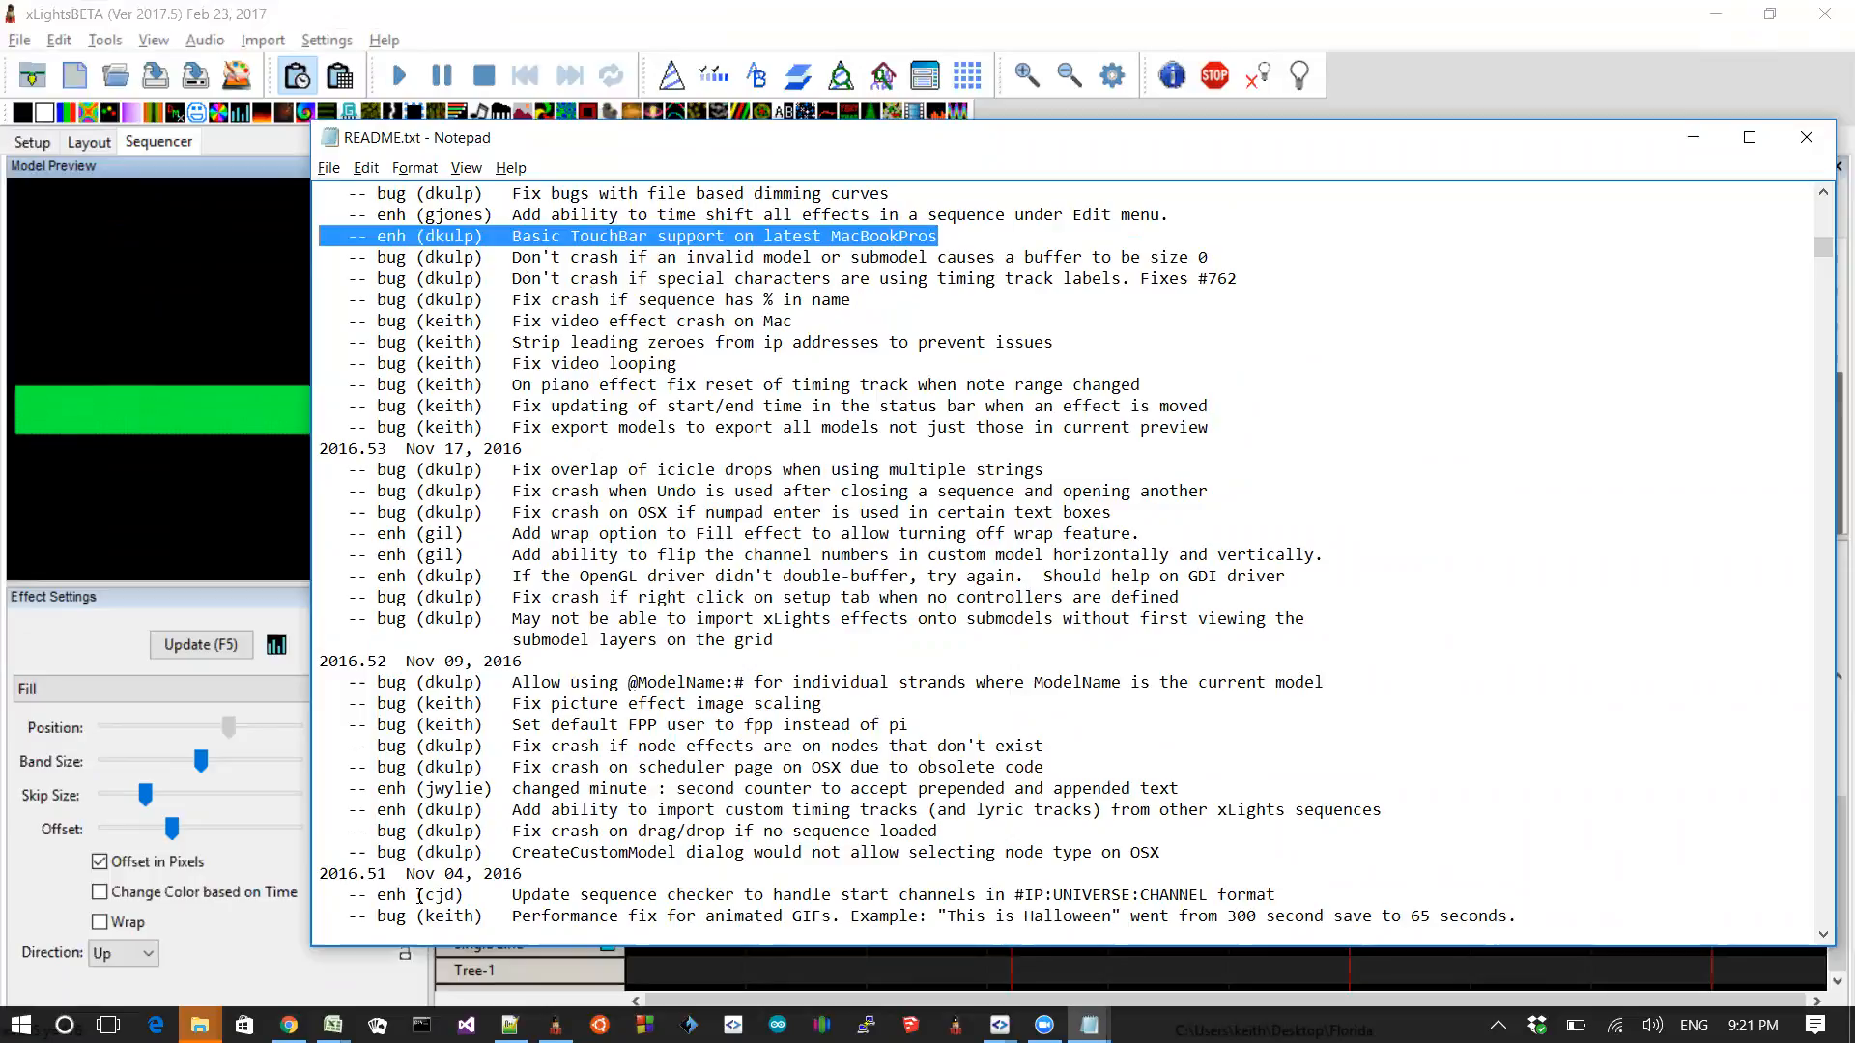
pyautogui.press('Down')
pyautogui.hotkey('shift', 'Up')
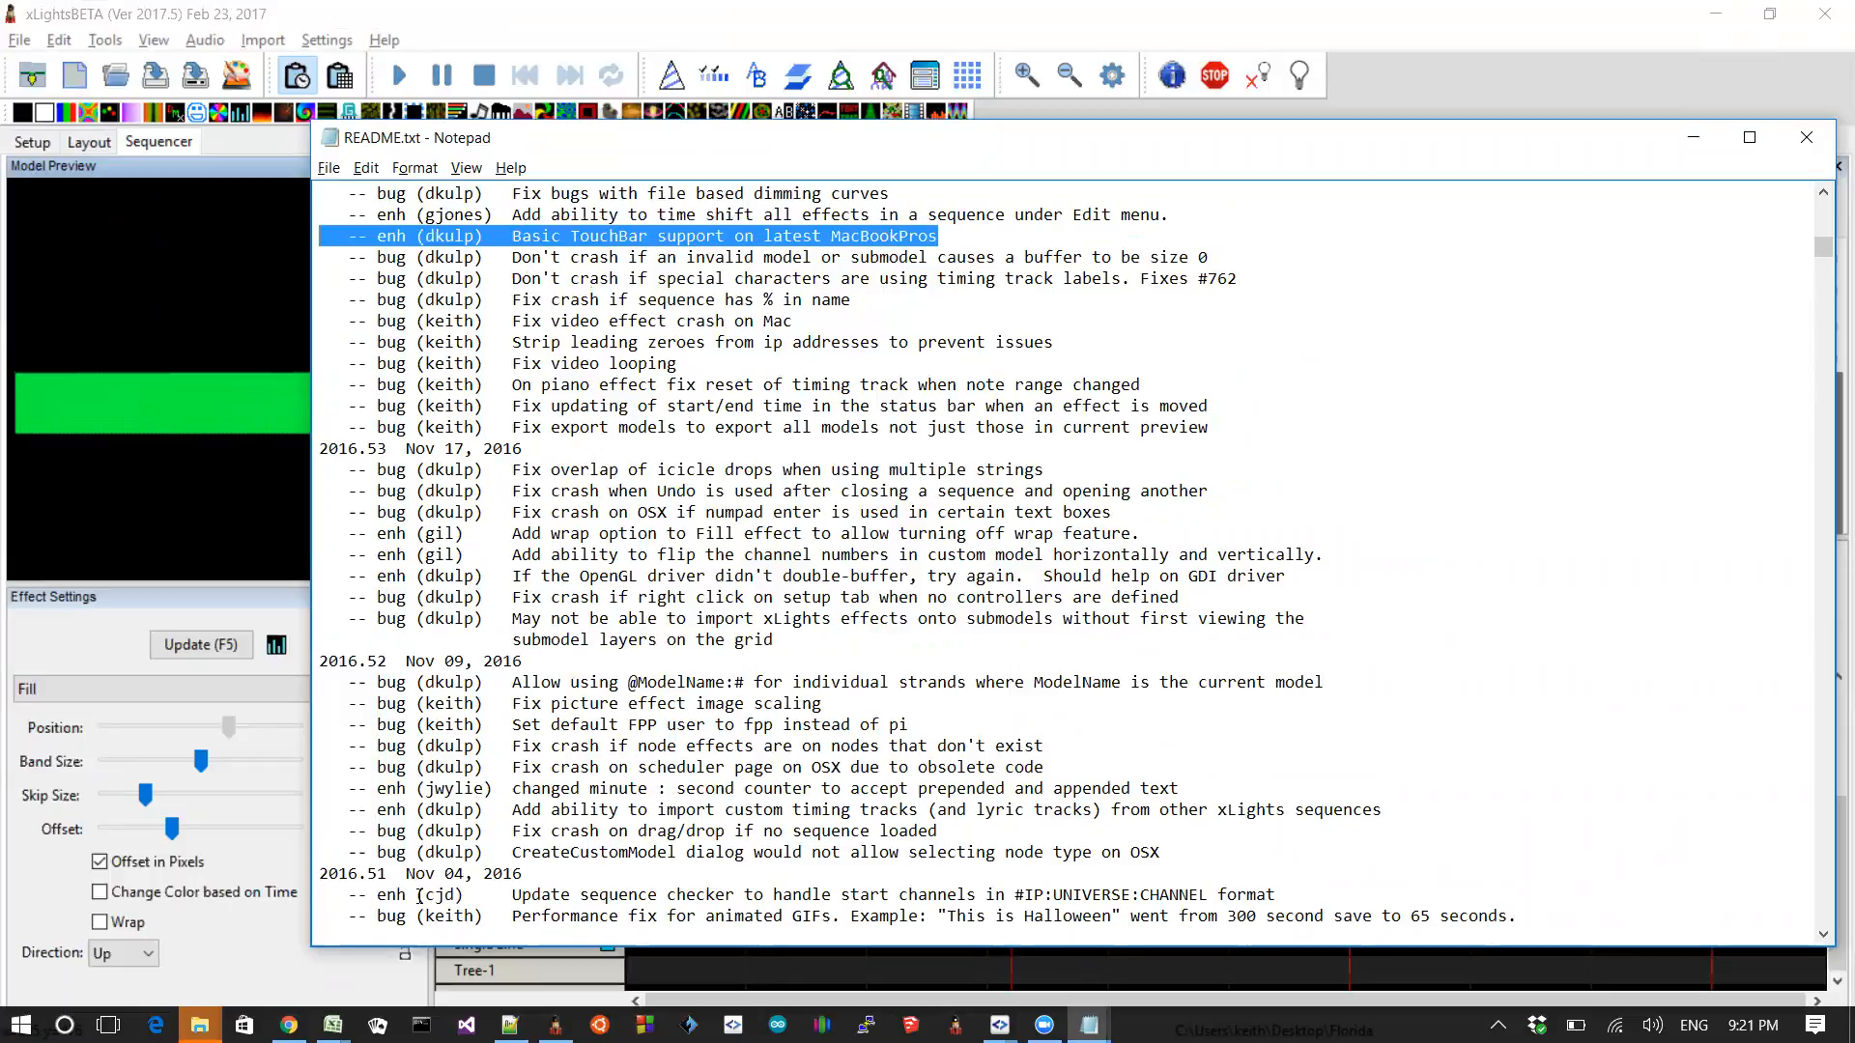
pyautogui.press('Down')
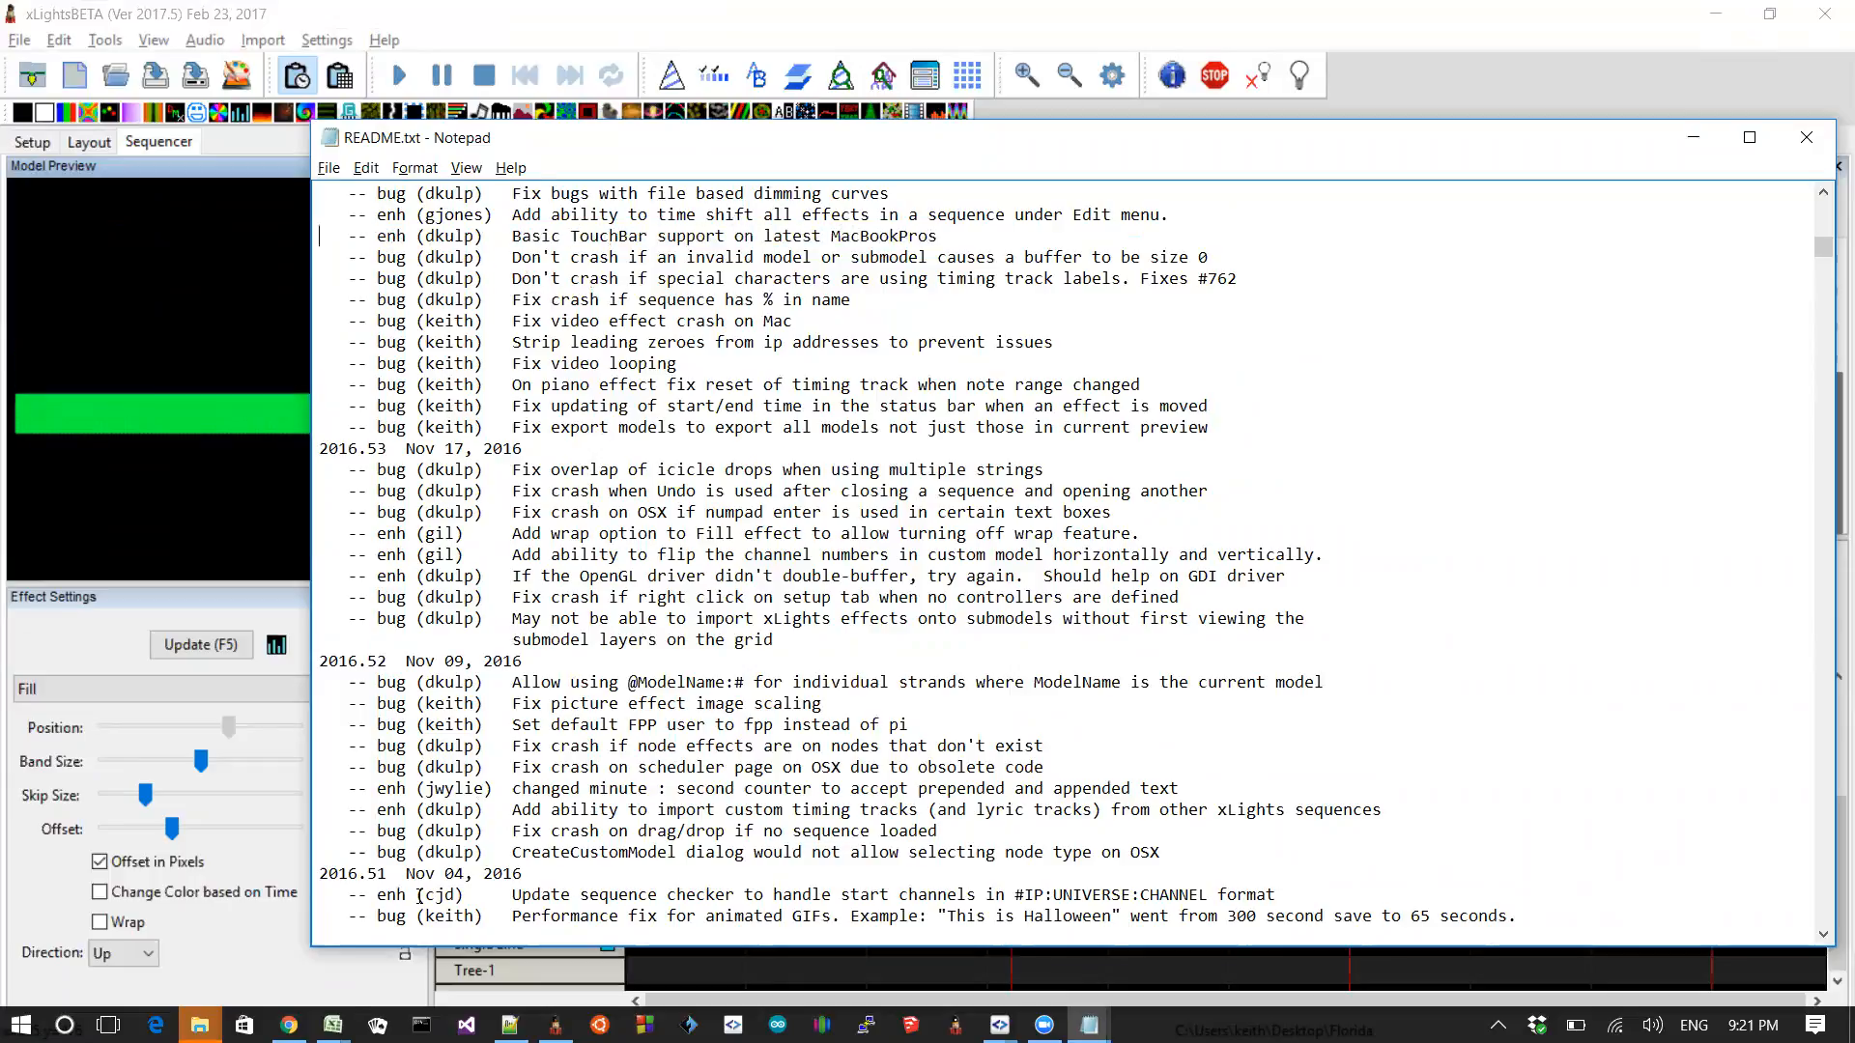
pyautogui.hotkey('shift', 'Up')
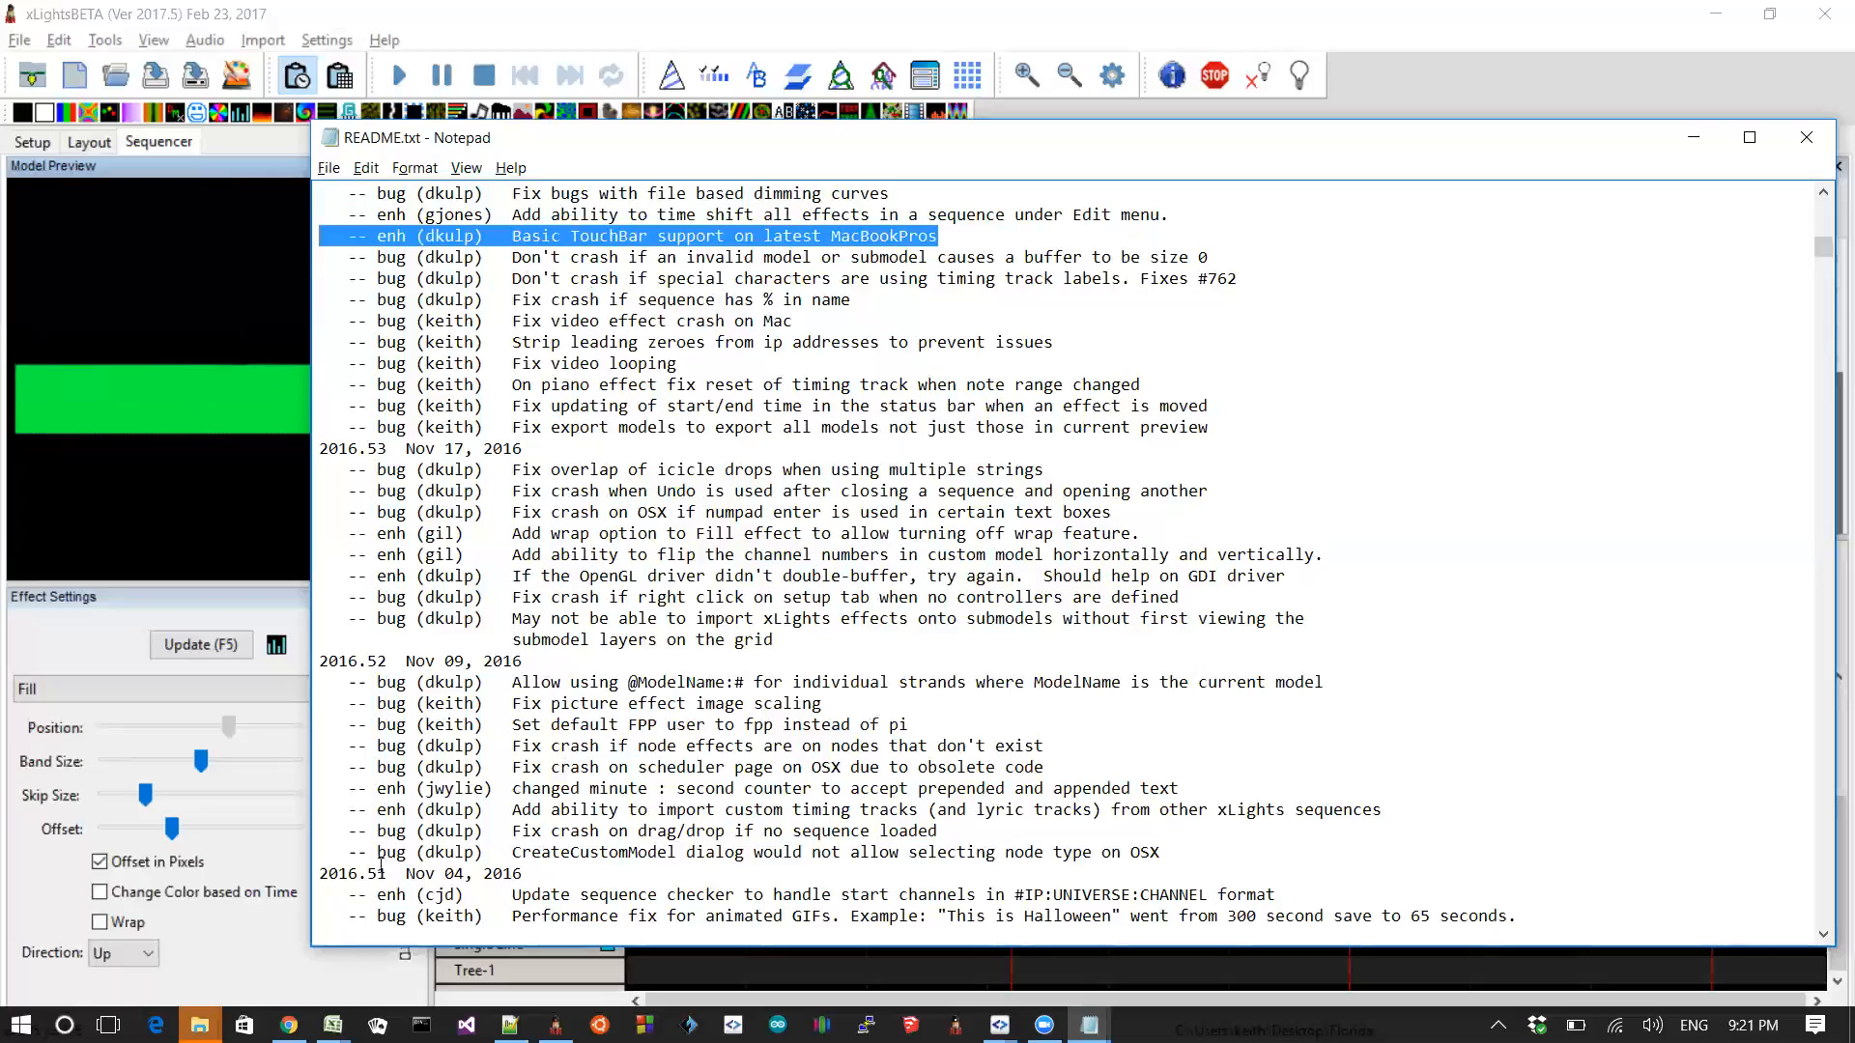
pyautogui.scroll(3, 1015, 457)
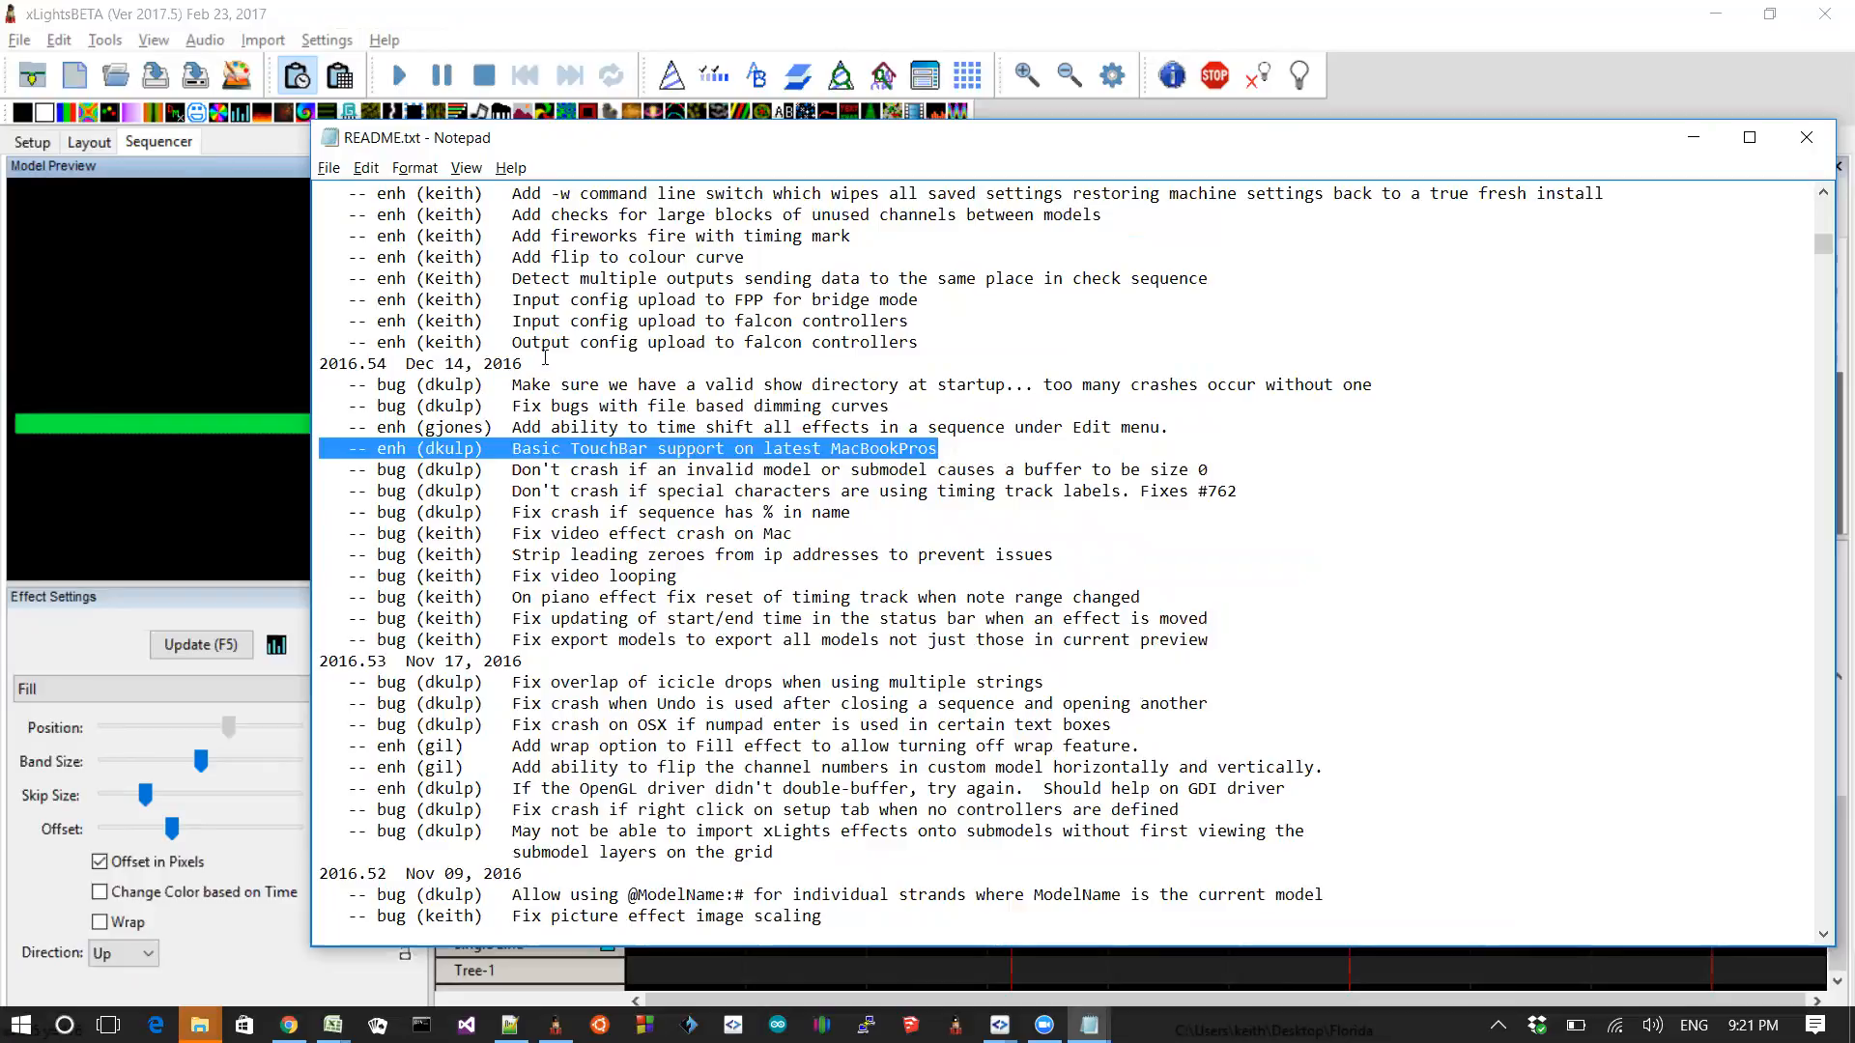
pyautogui.click(703, 493)
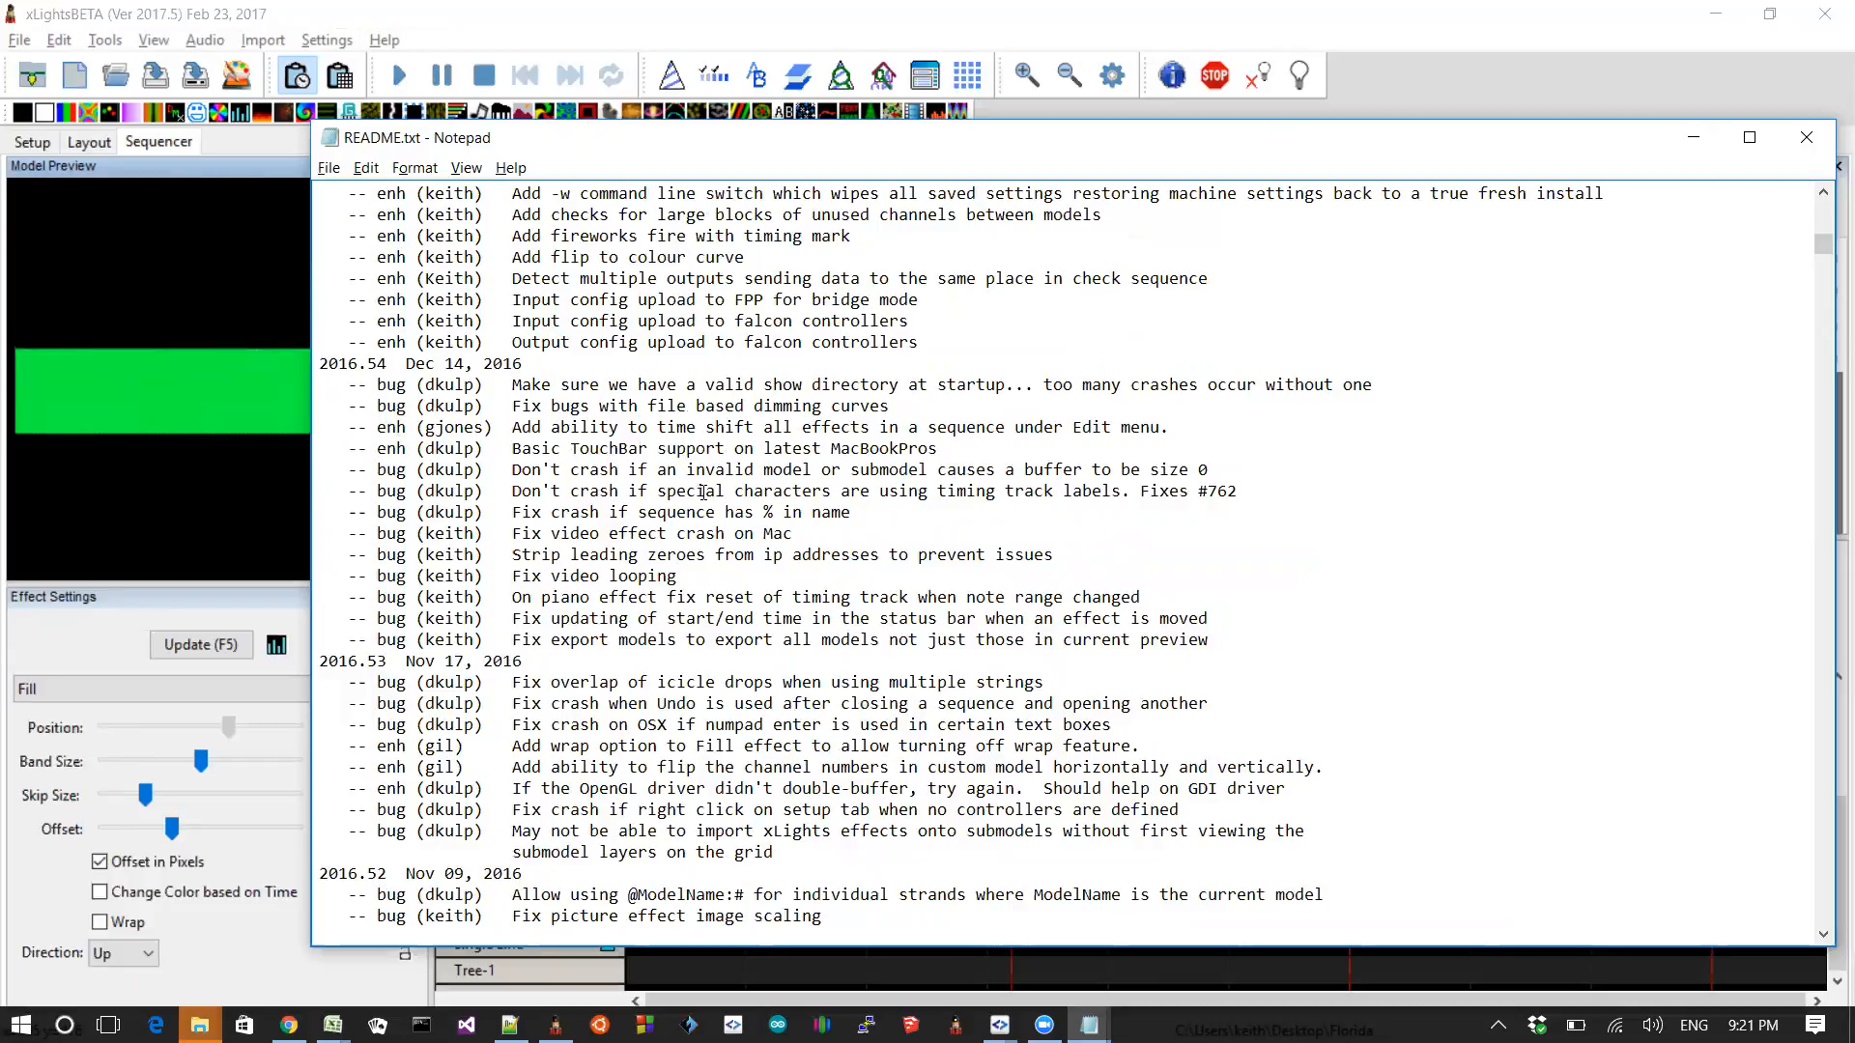
pyautogui.hotkey('shift', 'End')
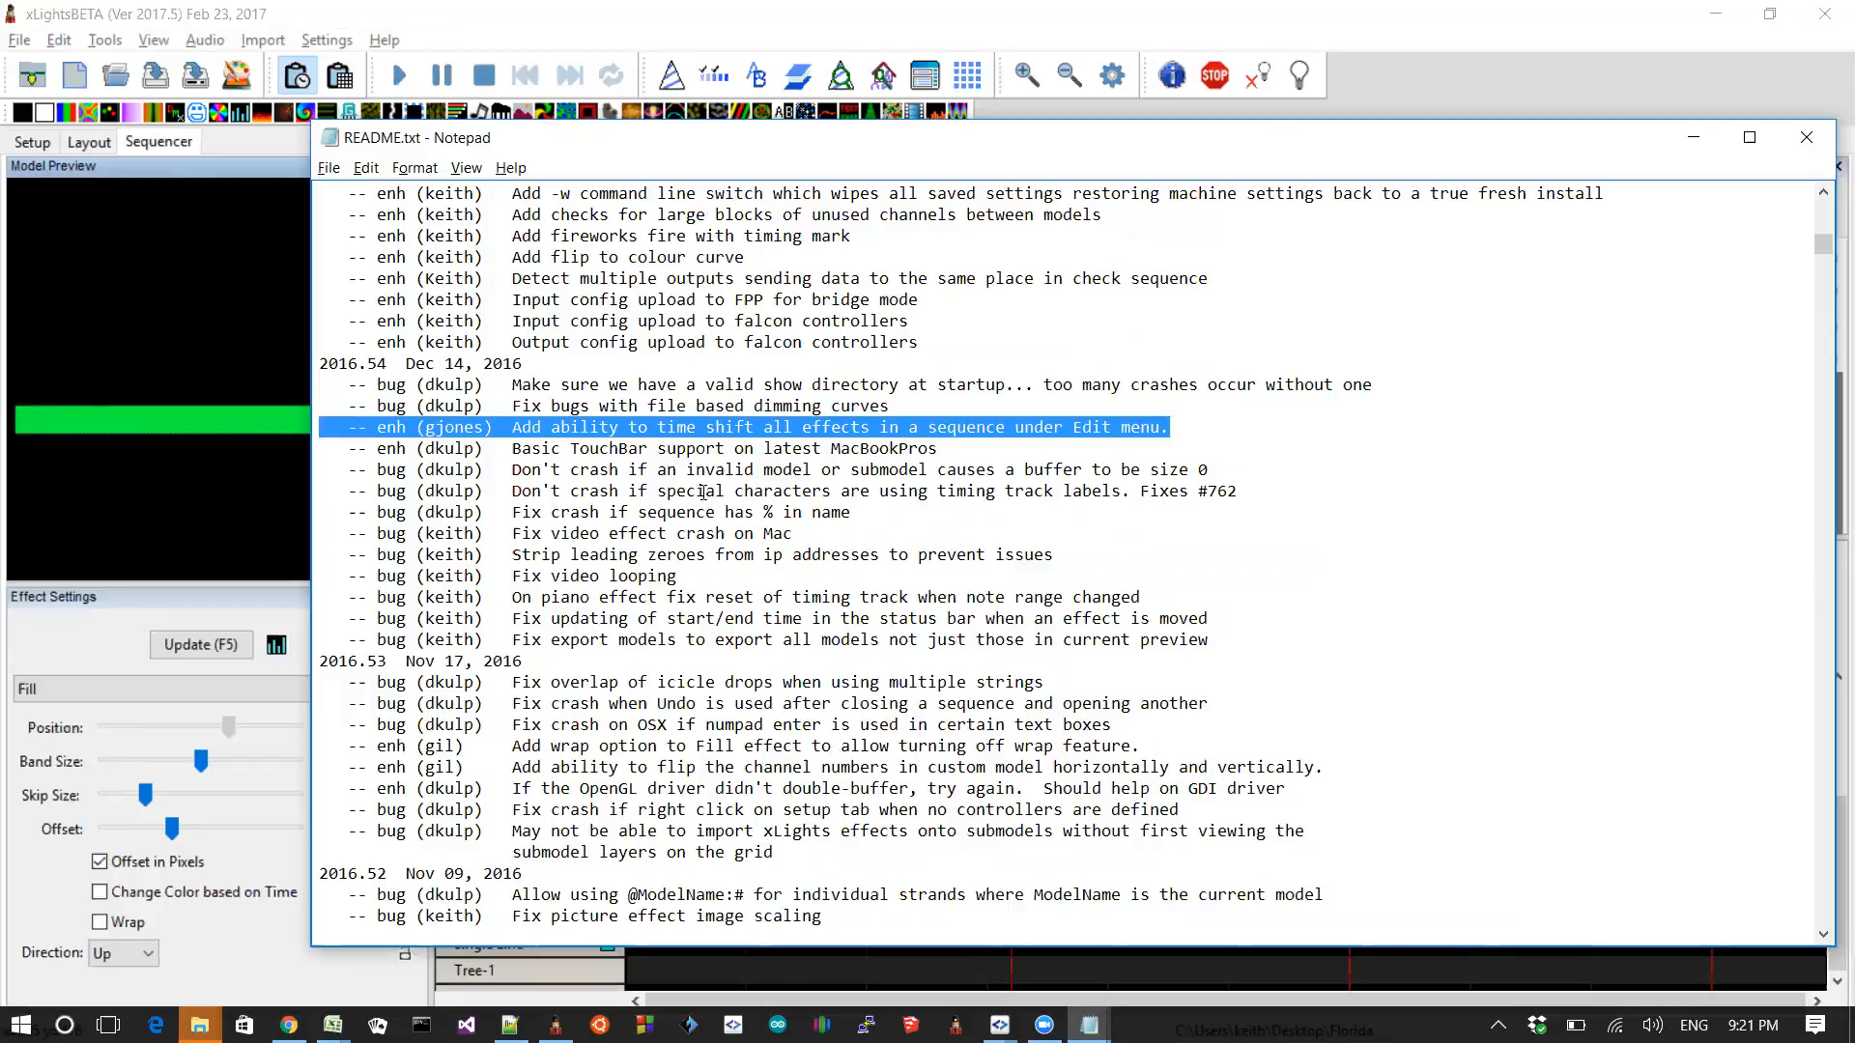
# Switch to xLights, deactivate the active timing tracks, and try to shift all effects in the sequence by 1 millisecond
pyautogui.hotkey('alt', 'Tab')
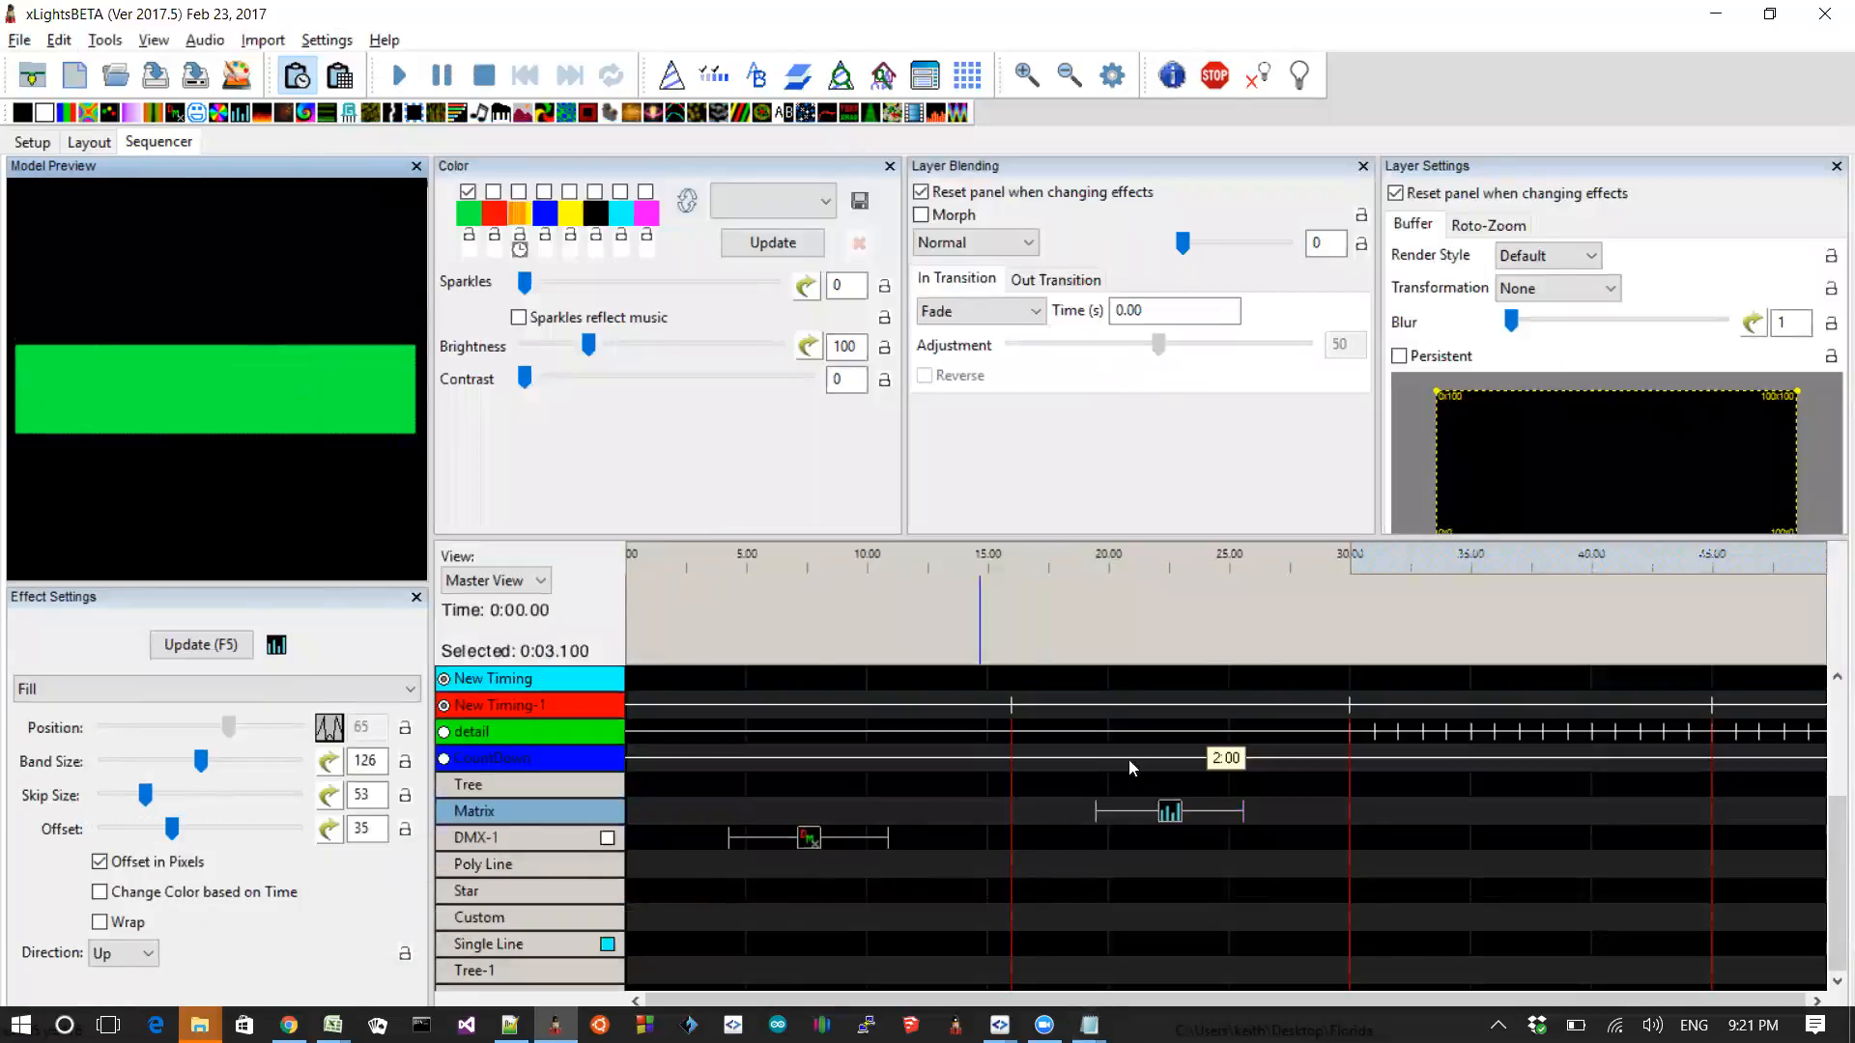
pyautogui.click(446, 680)
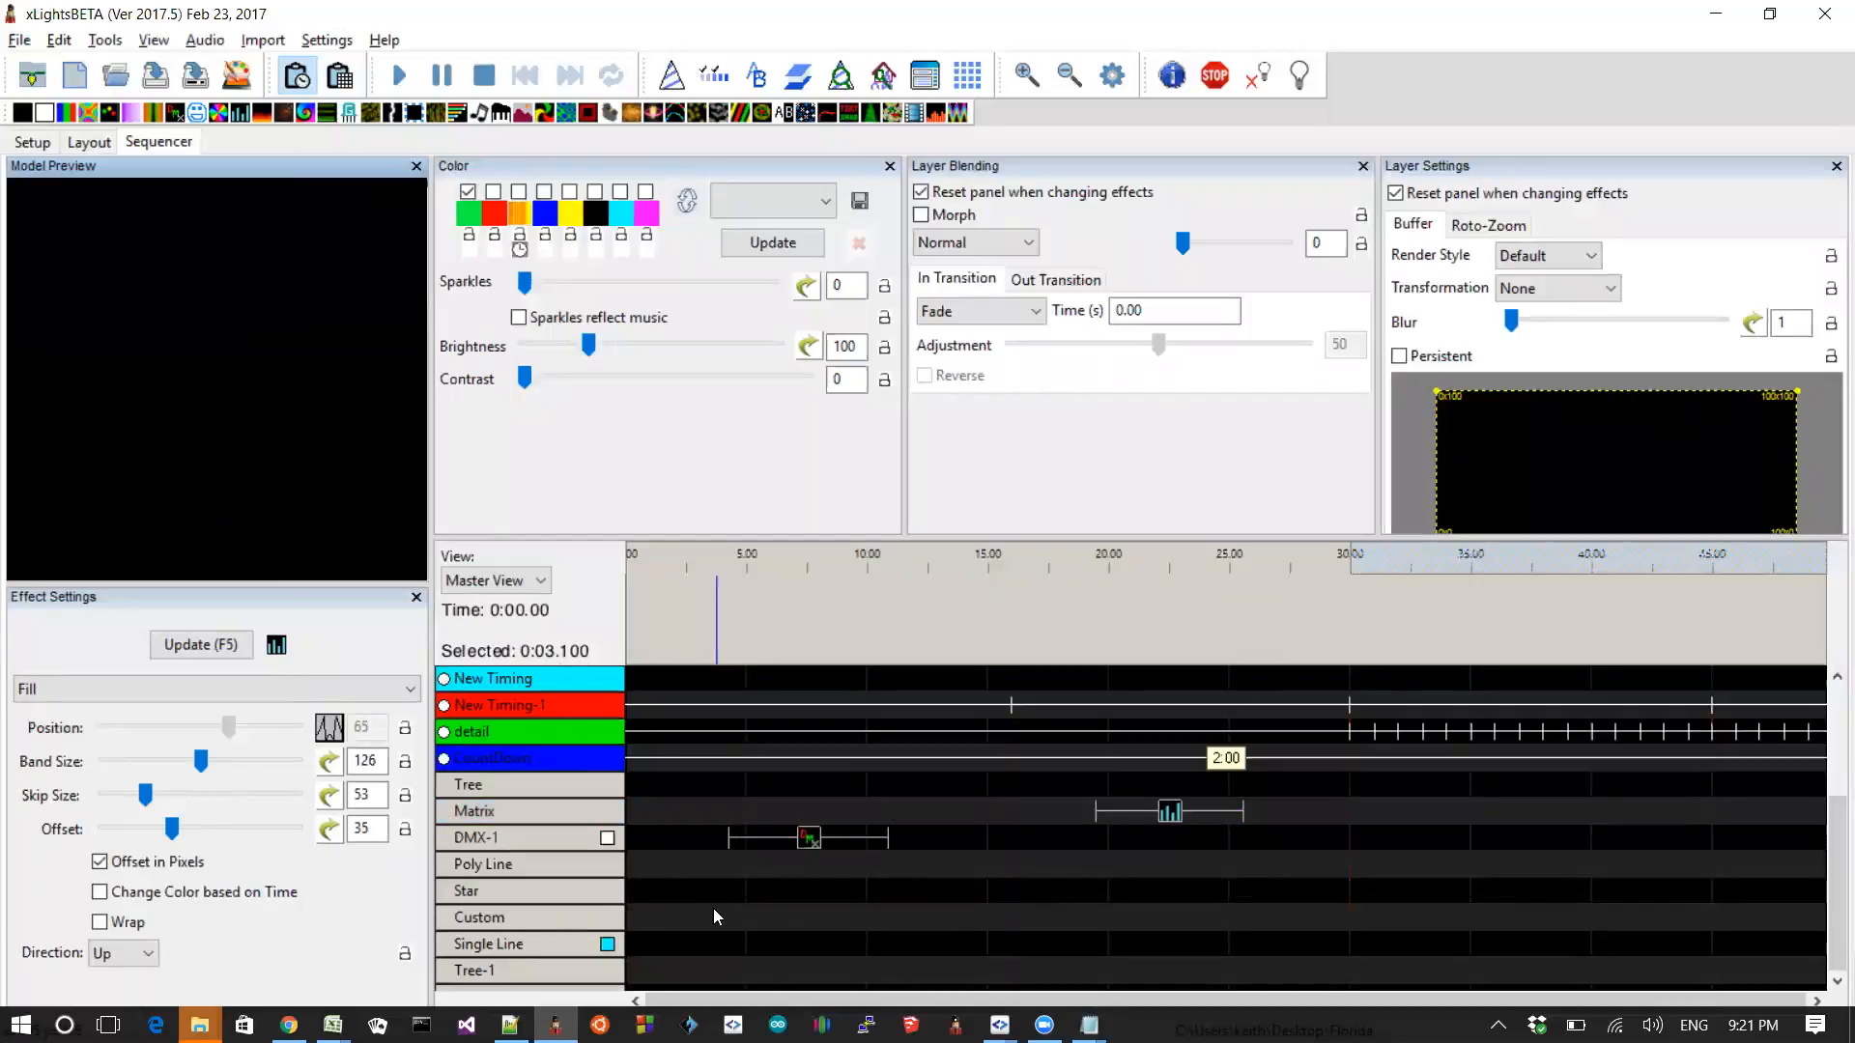
pyautogui.moveTo(703, 902); pyautogui.dragTo(1475, 778)
pyautogui.moveTo(1413, 778); pyautogui.dragTo(1376, 785)
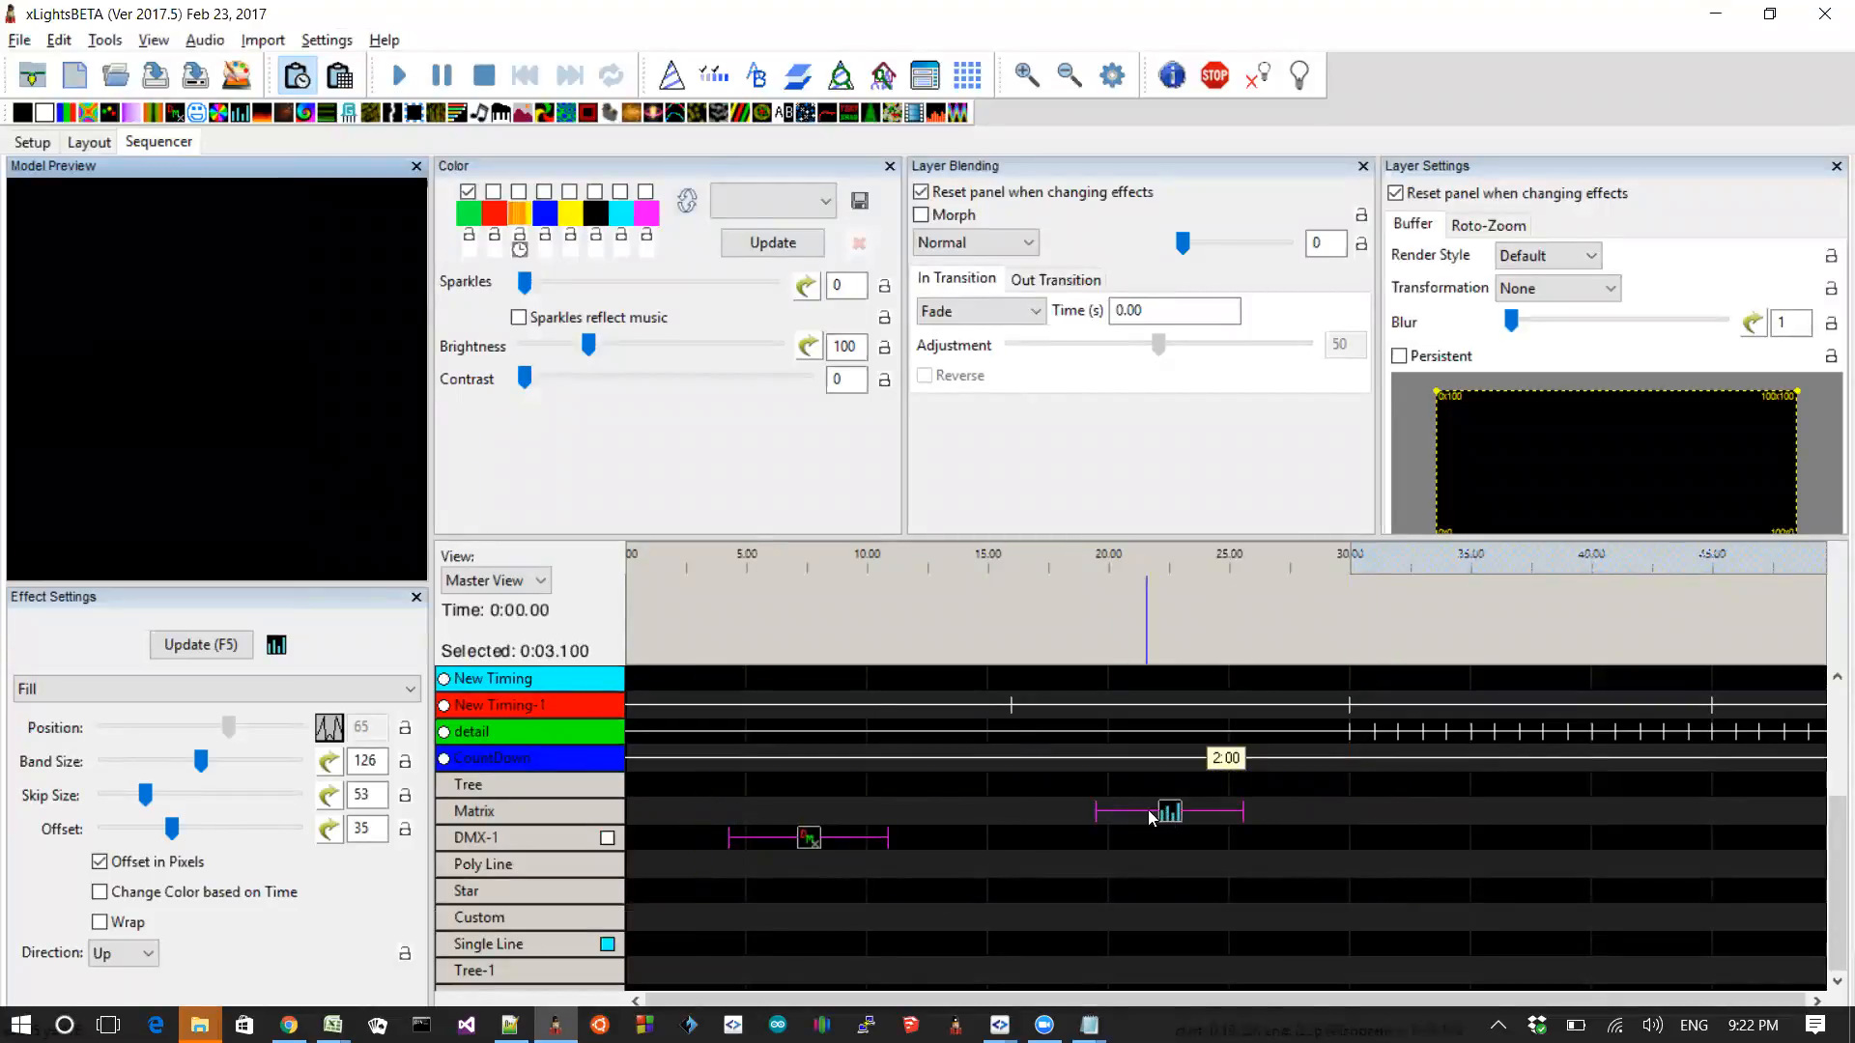
pyautogui.click(921, 830)
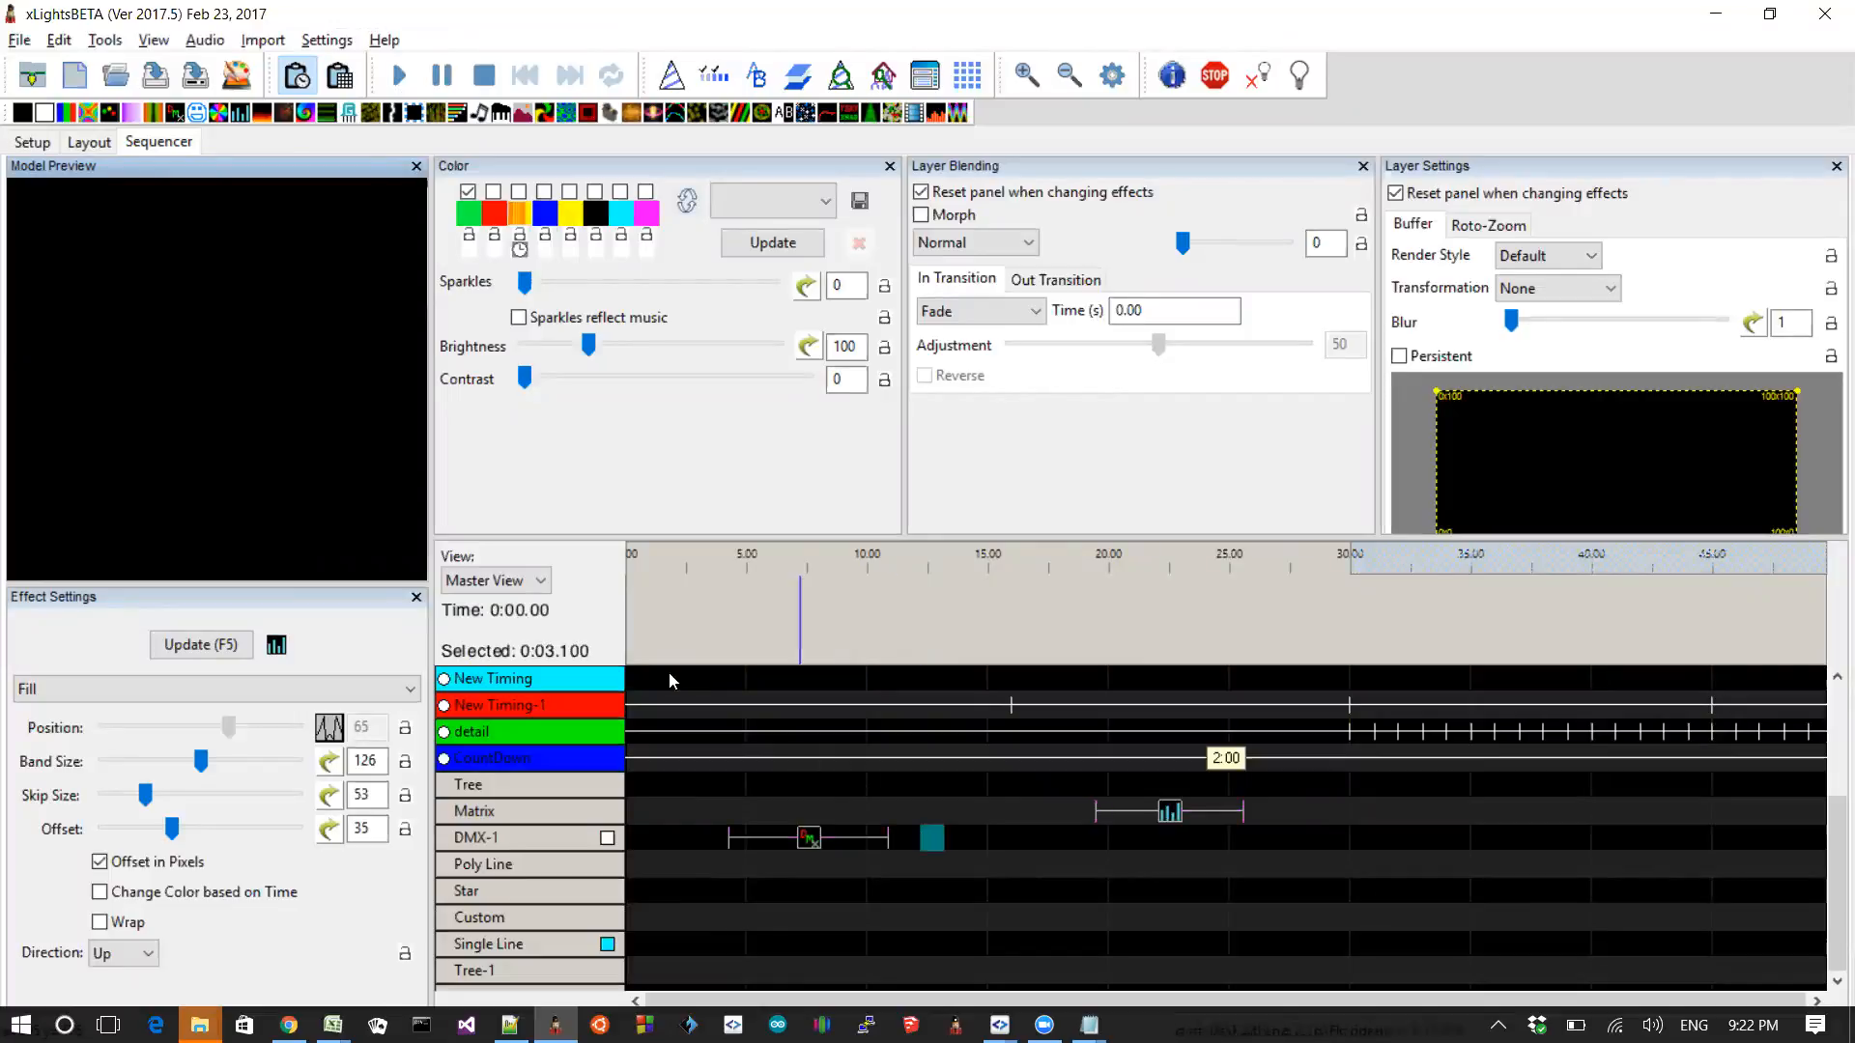
pyautogui.click(59, 40)
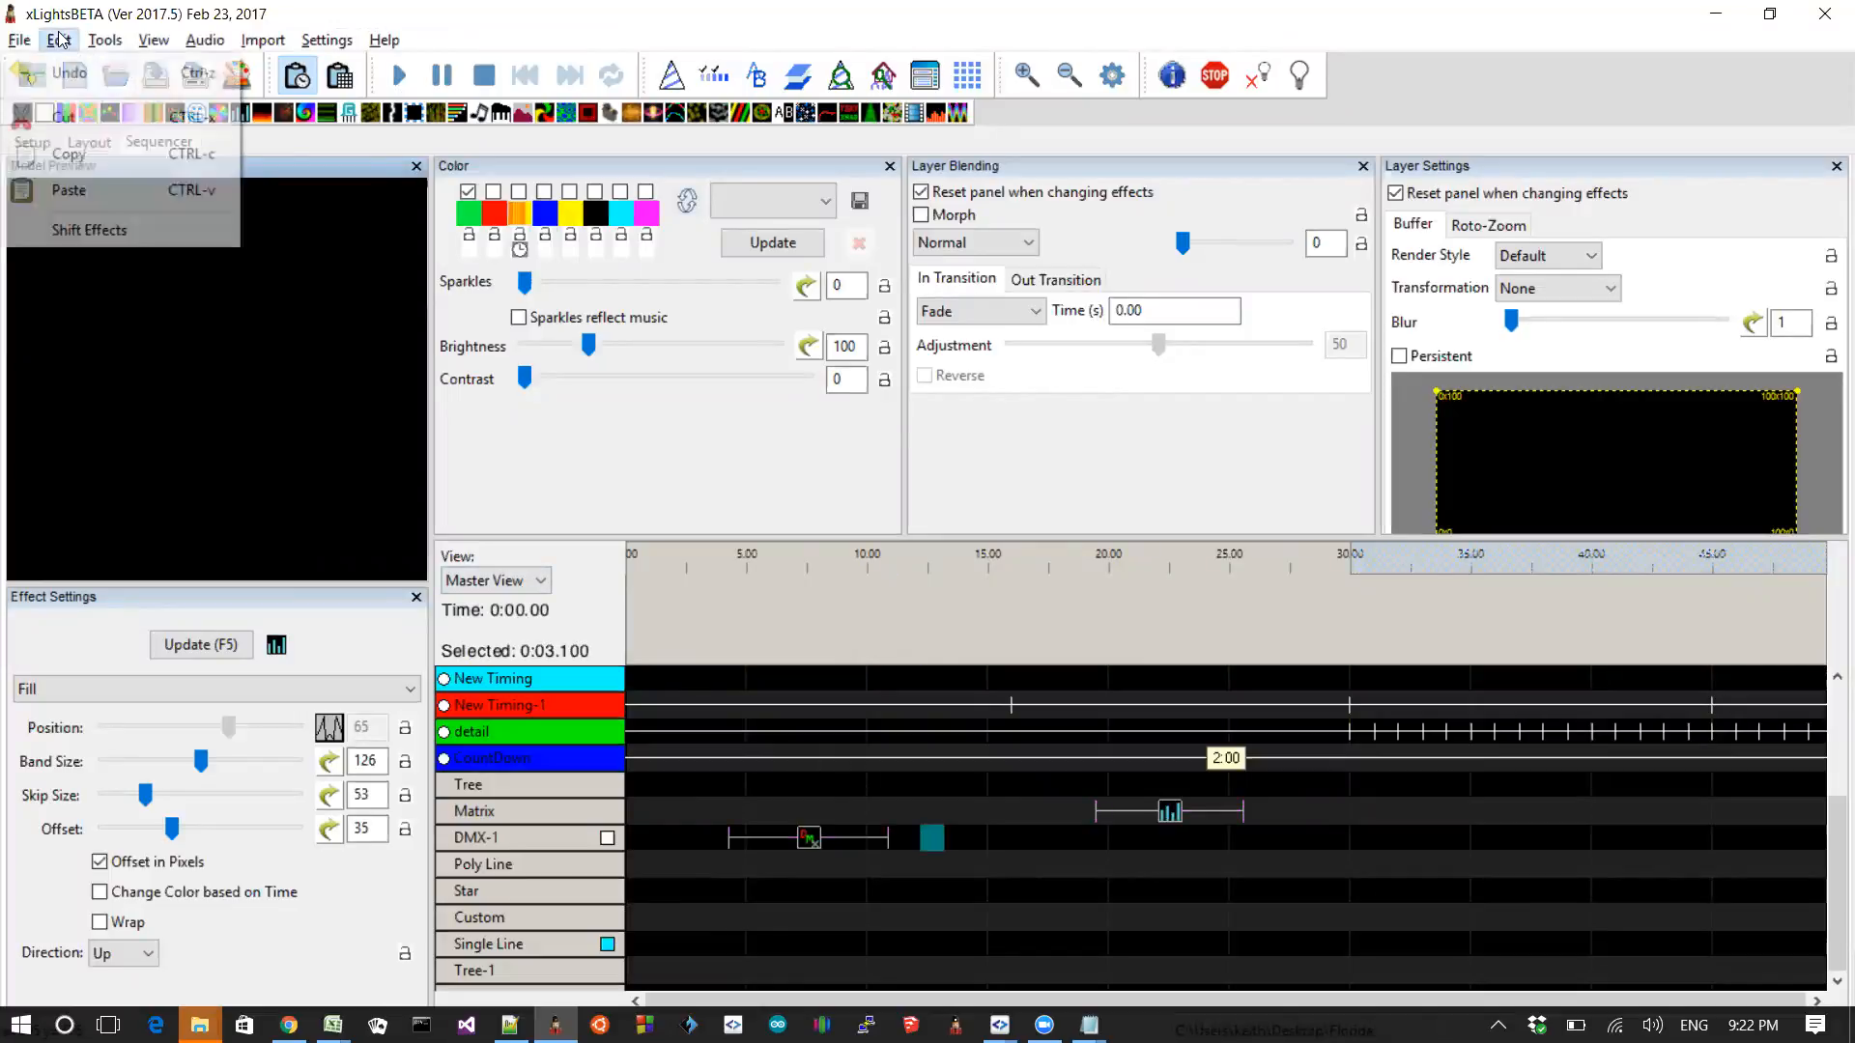
pyautogui.click(64, 228)
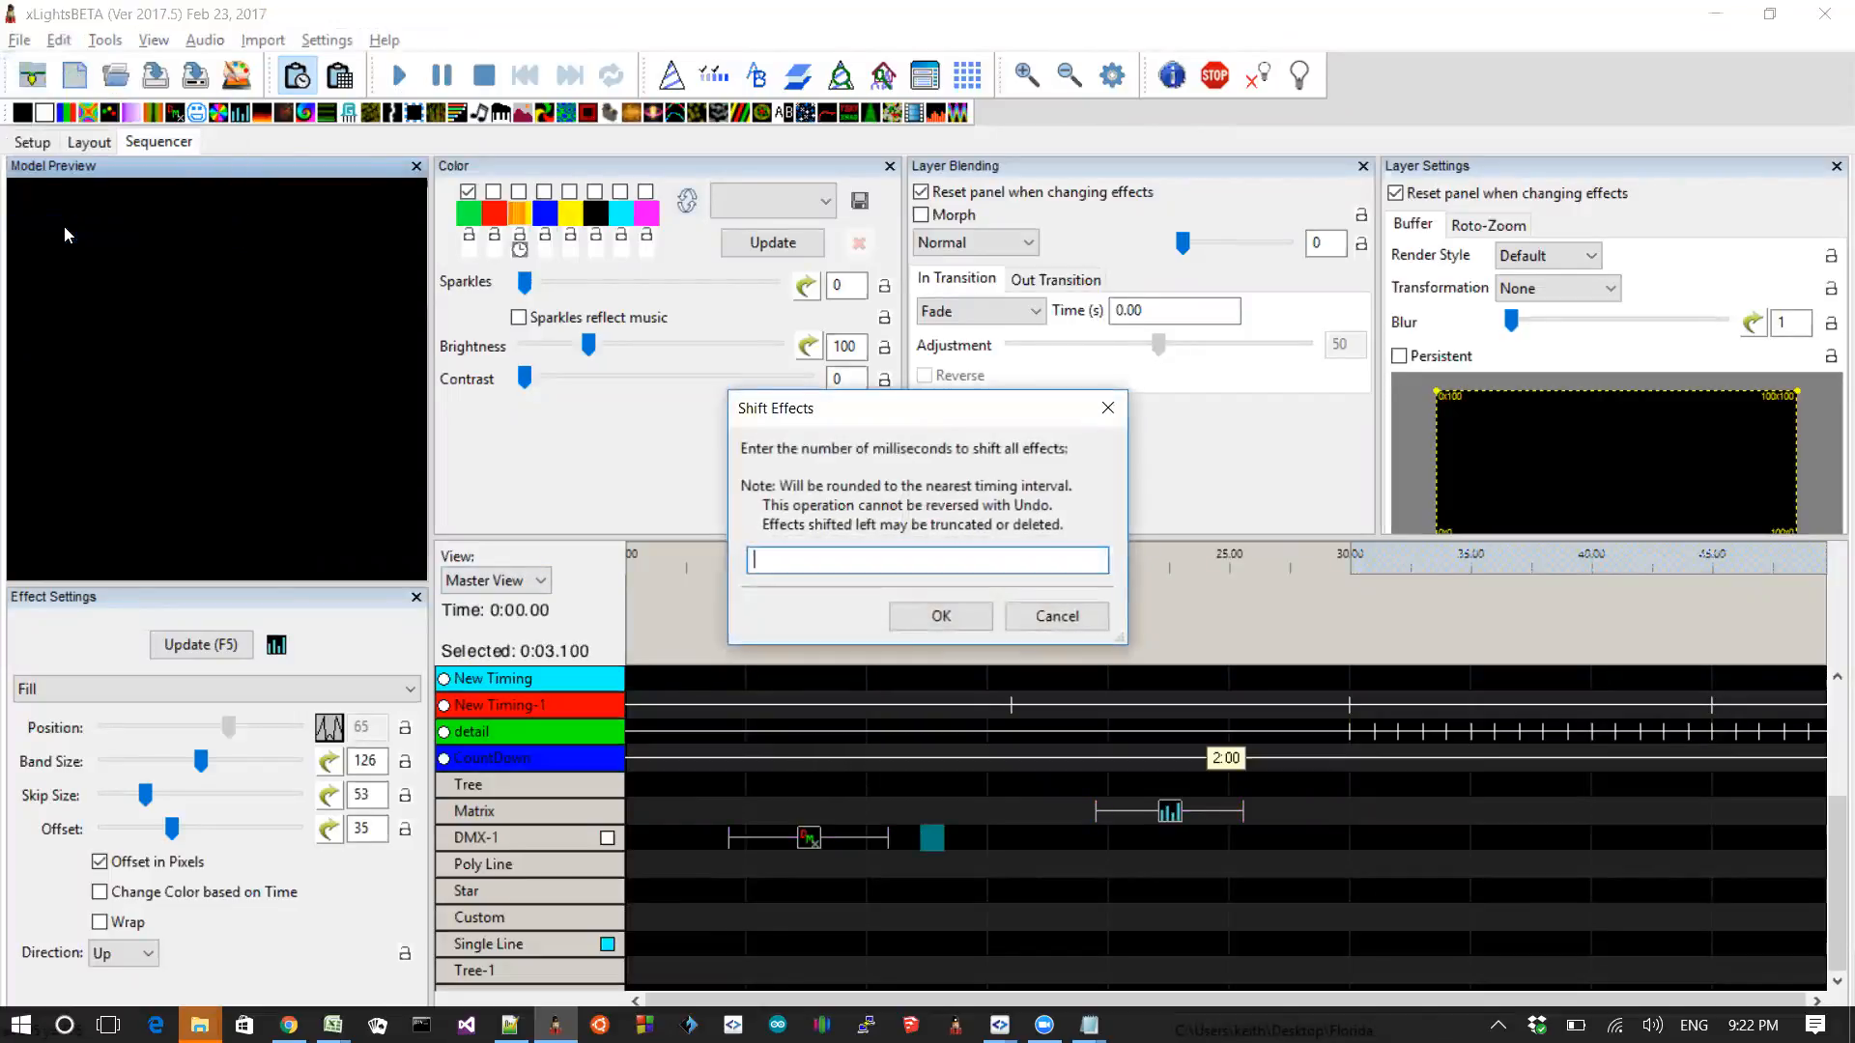
pyautogui.write('1')
pyautogui.press('Return')
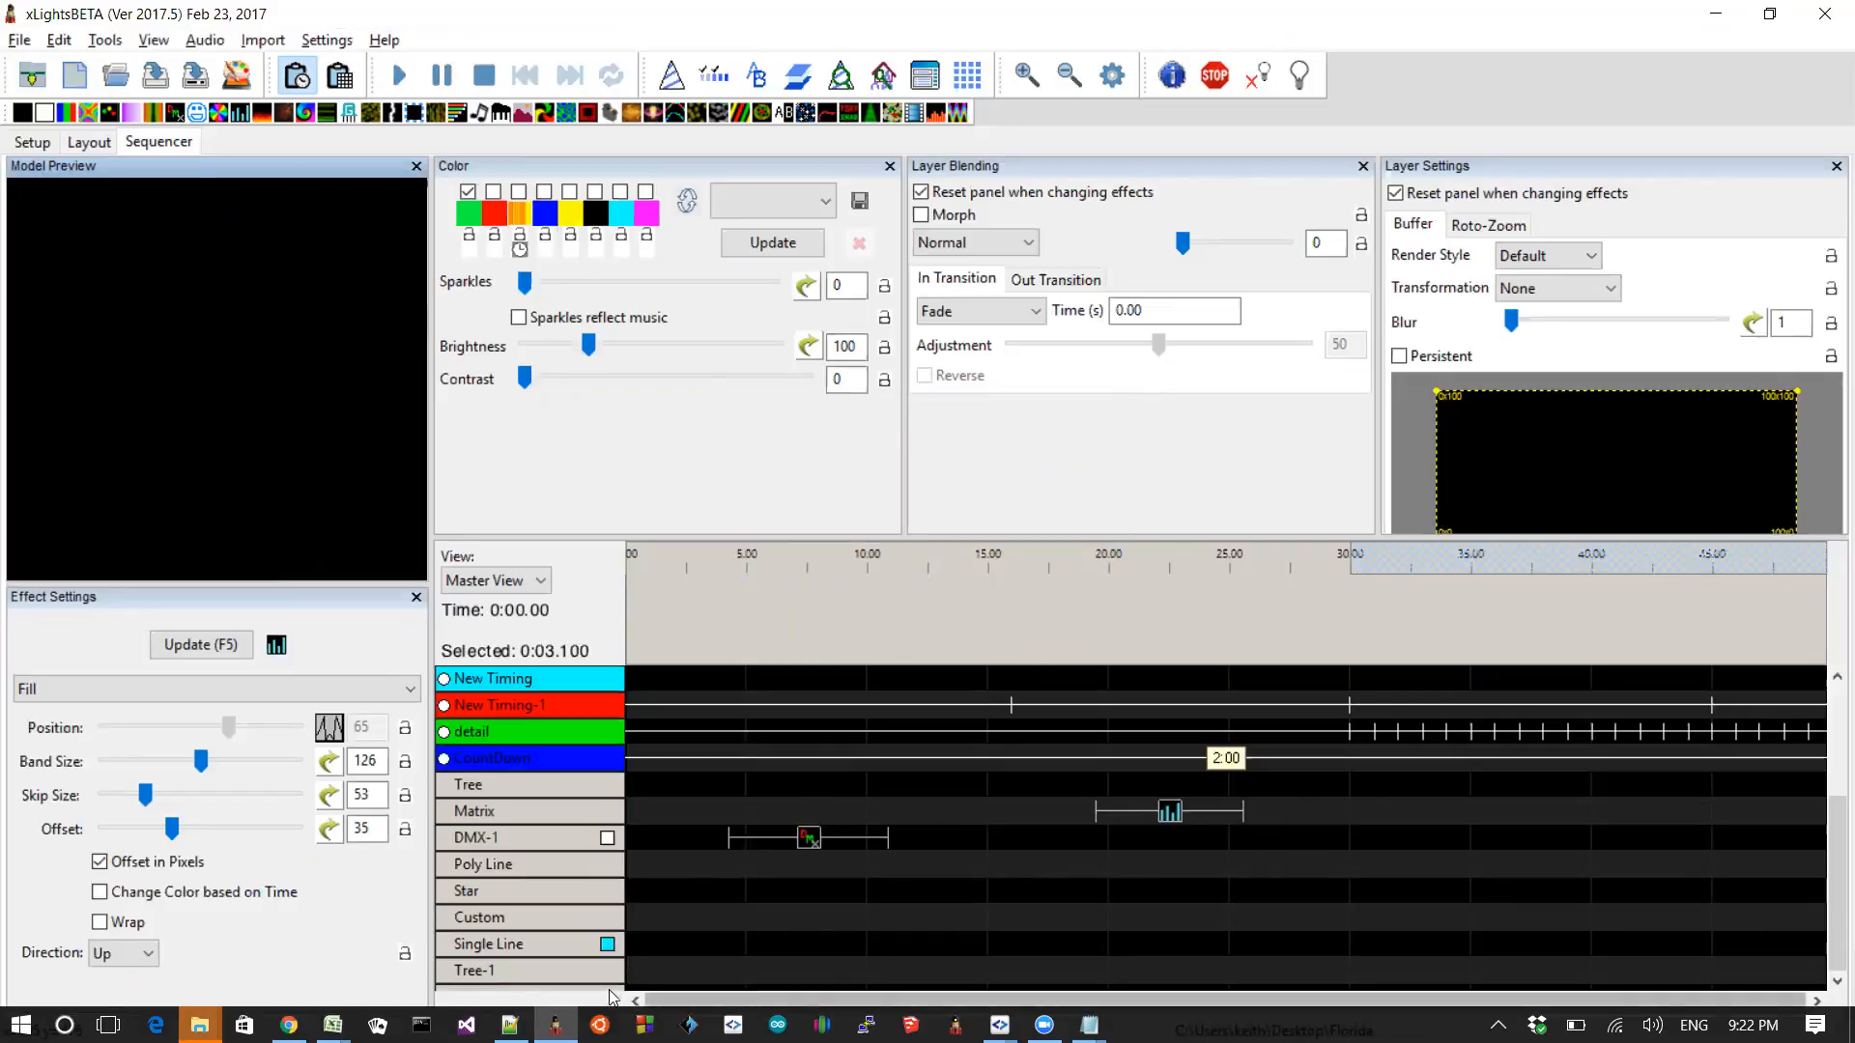
# Shift all effects in the sequence by 1000 milliseconds
pyautogui.click(60, 40)
pyautogui.click(86, 226)
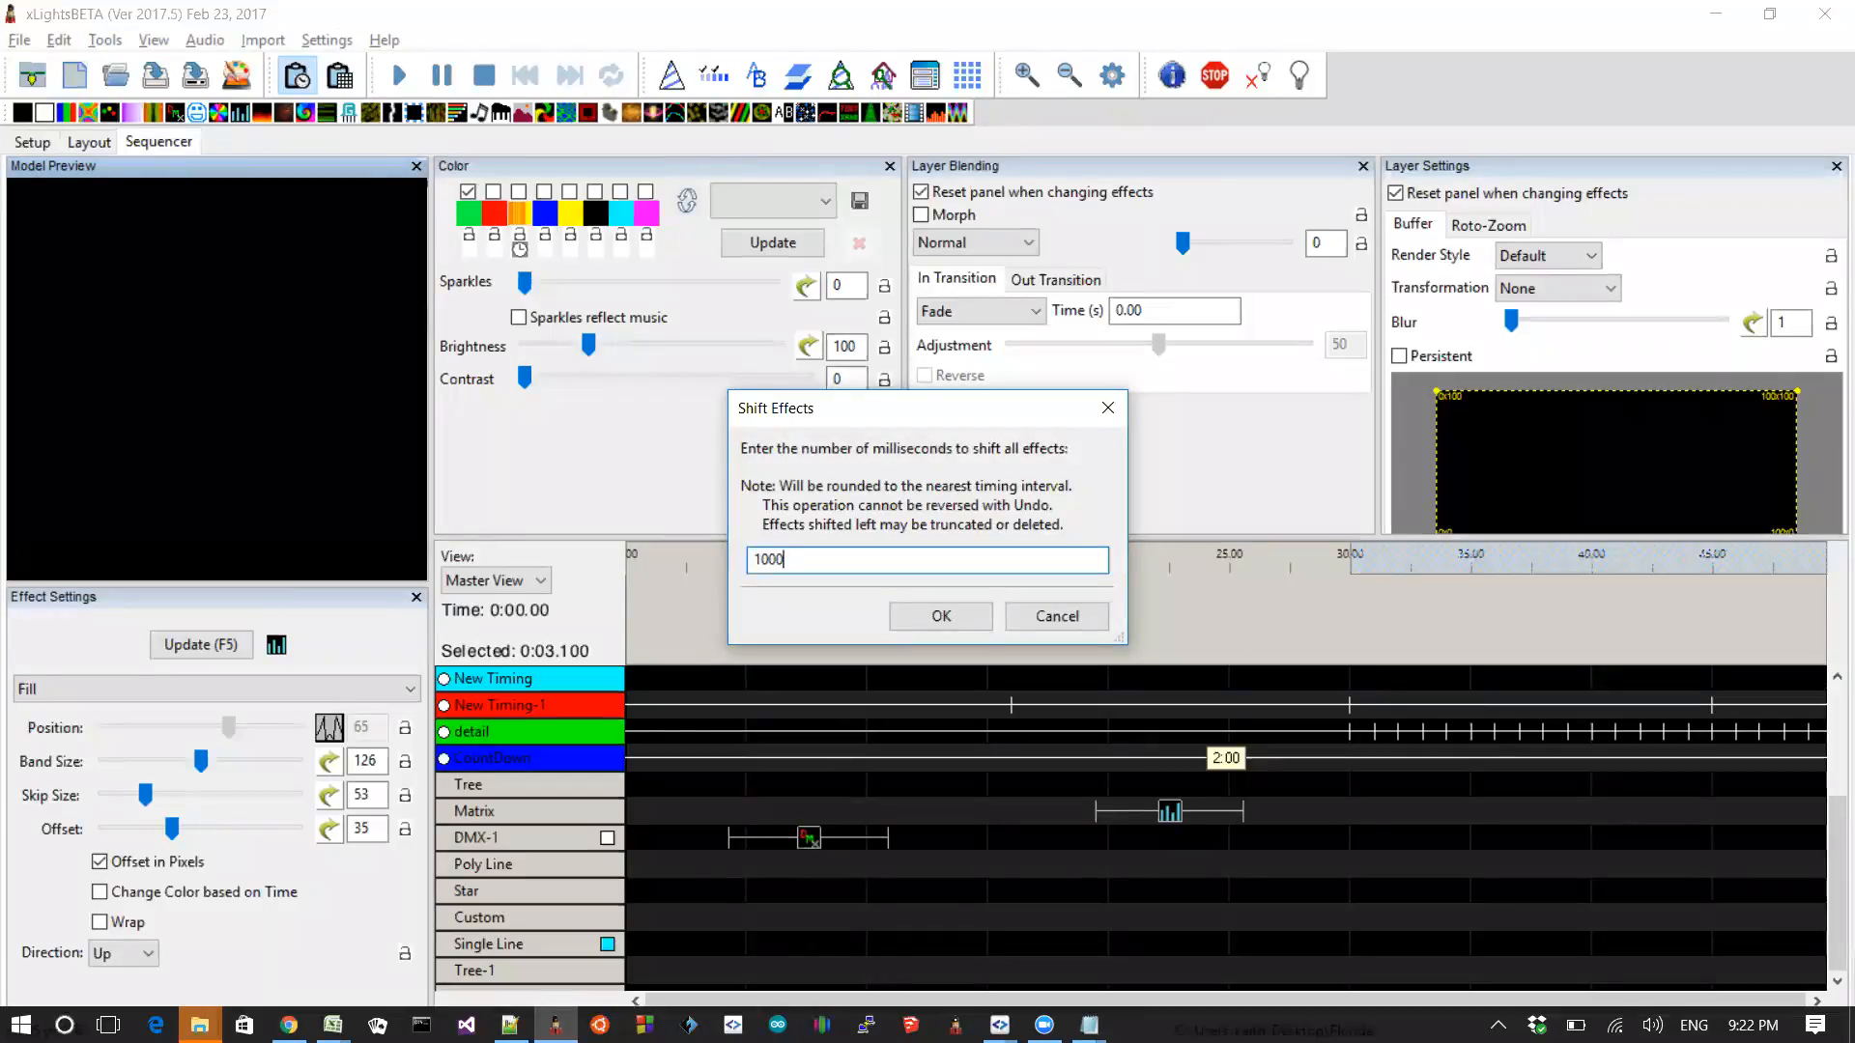
pyautogui.press('Return')
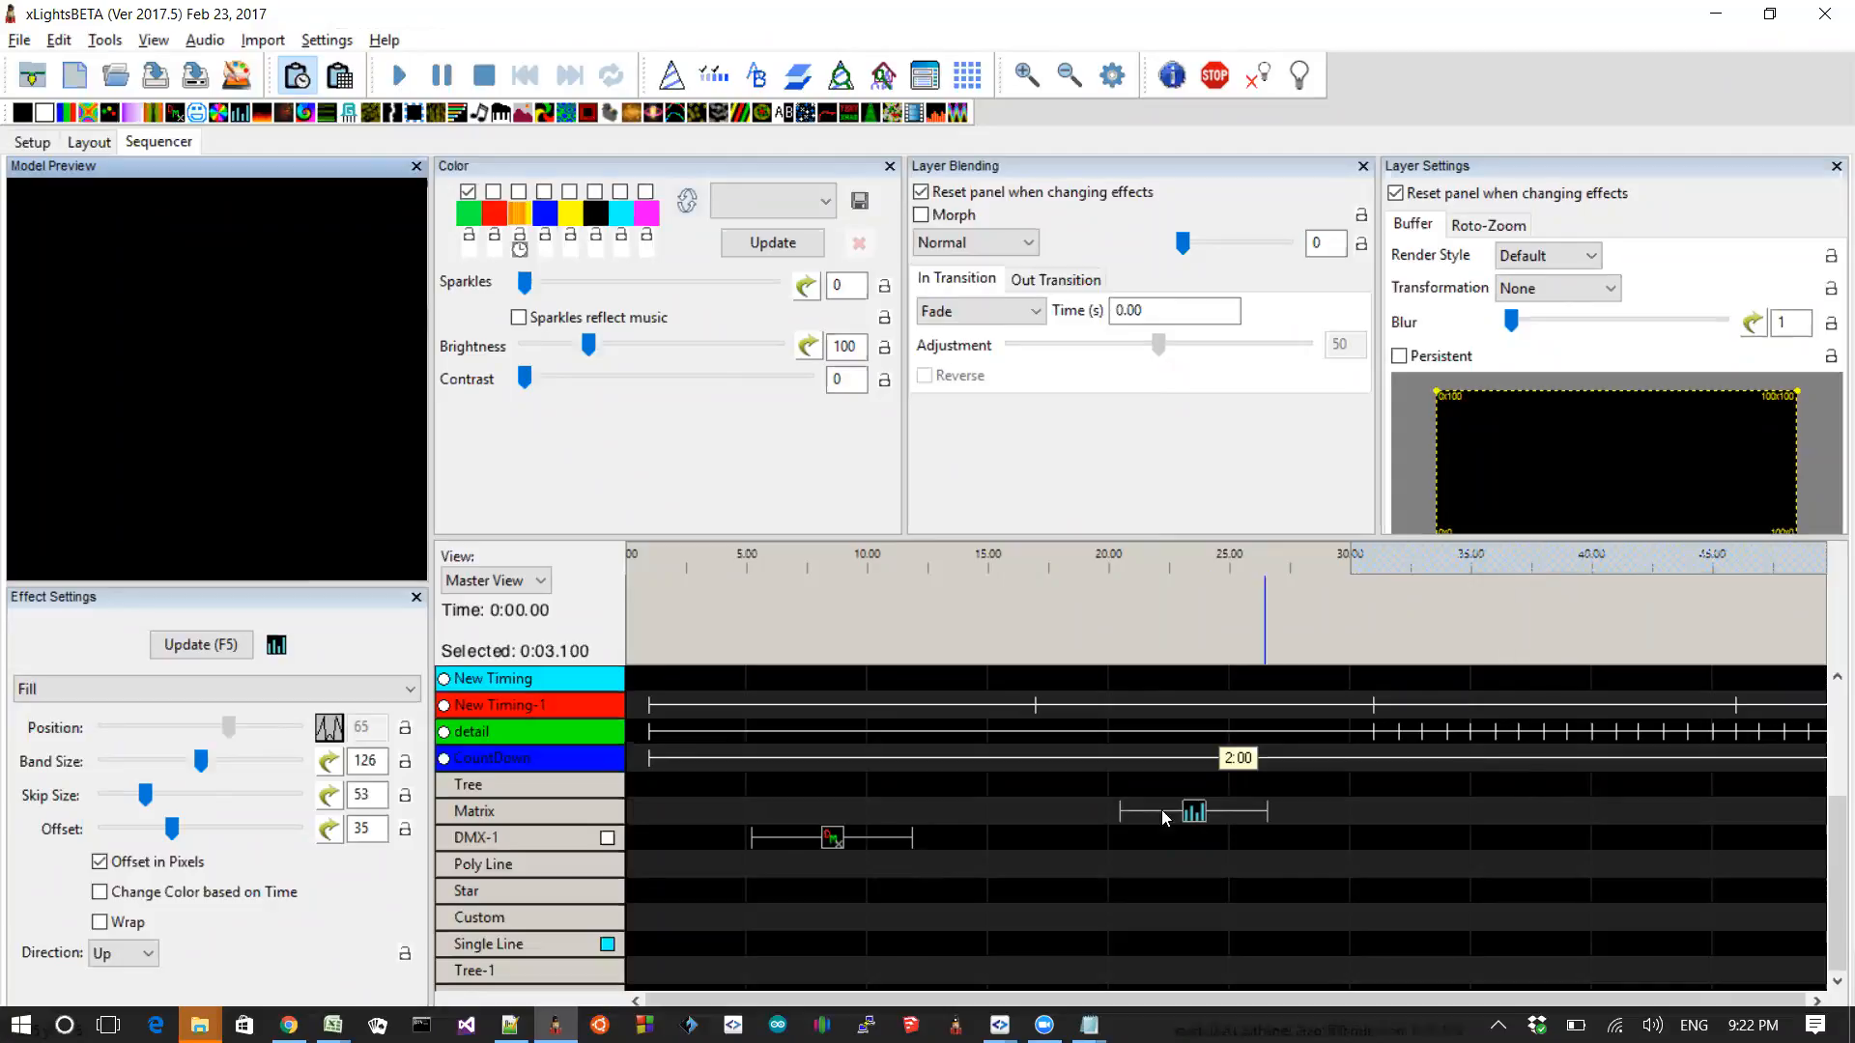
# Shift all effects back by the same amount to their previous times
pyautogui.click(59, 40)
pyautogui.click(79, 230)
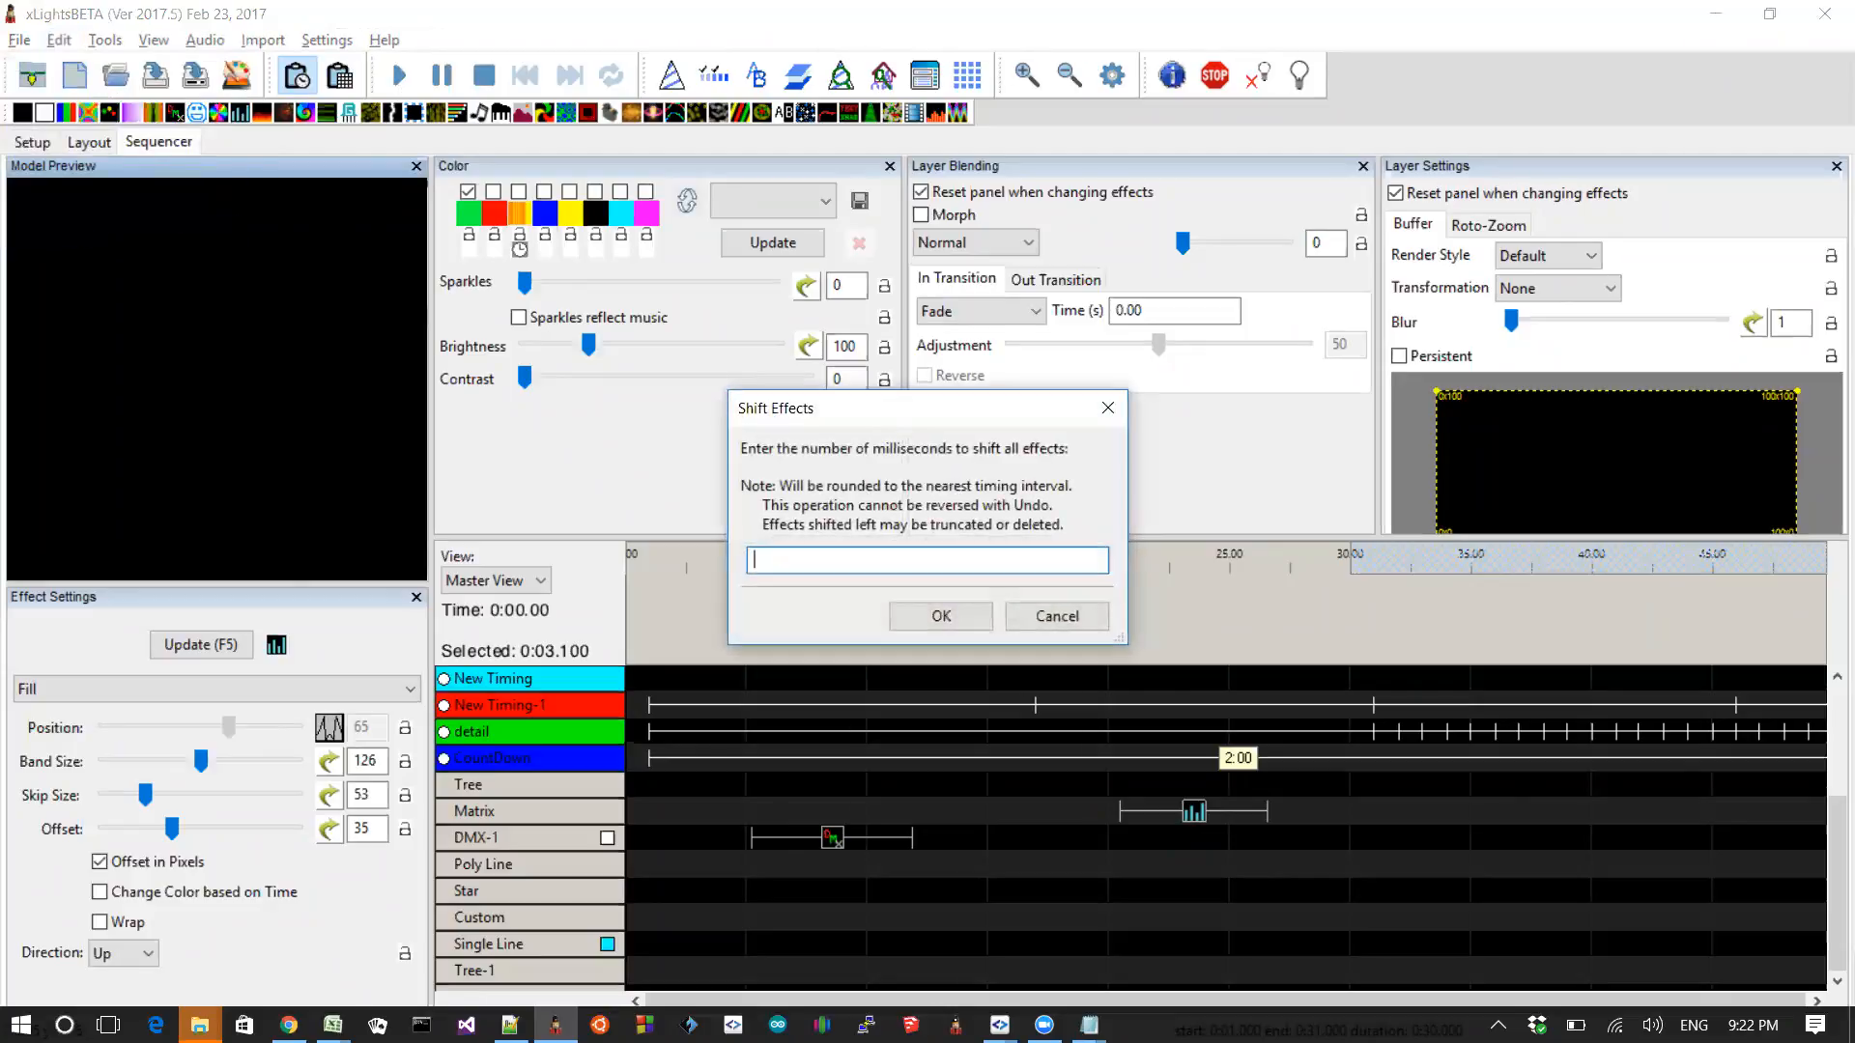
pyautogui.press('Return')
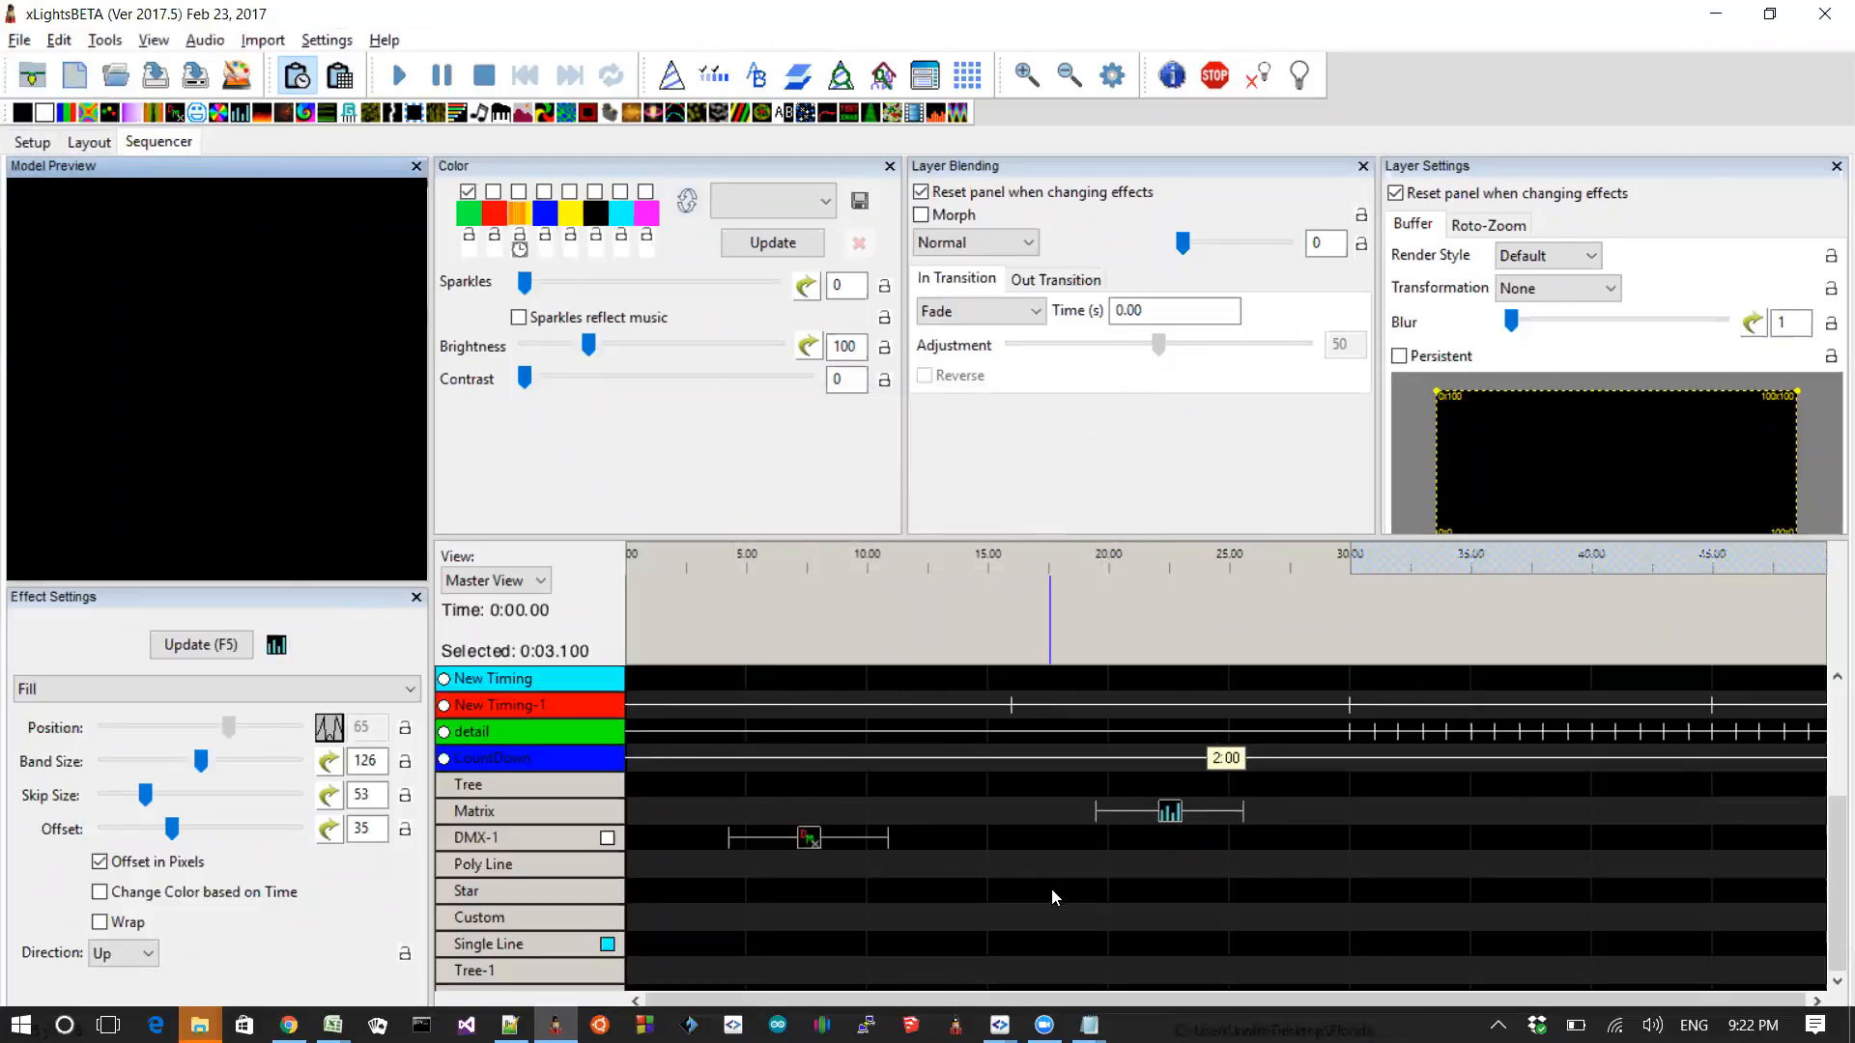
# Switch to the README in Notepad and review the entries above 2016.54, from controller config uploads to the colour curve flip
pyautogui.hotkey('alt', 'Tab')
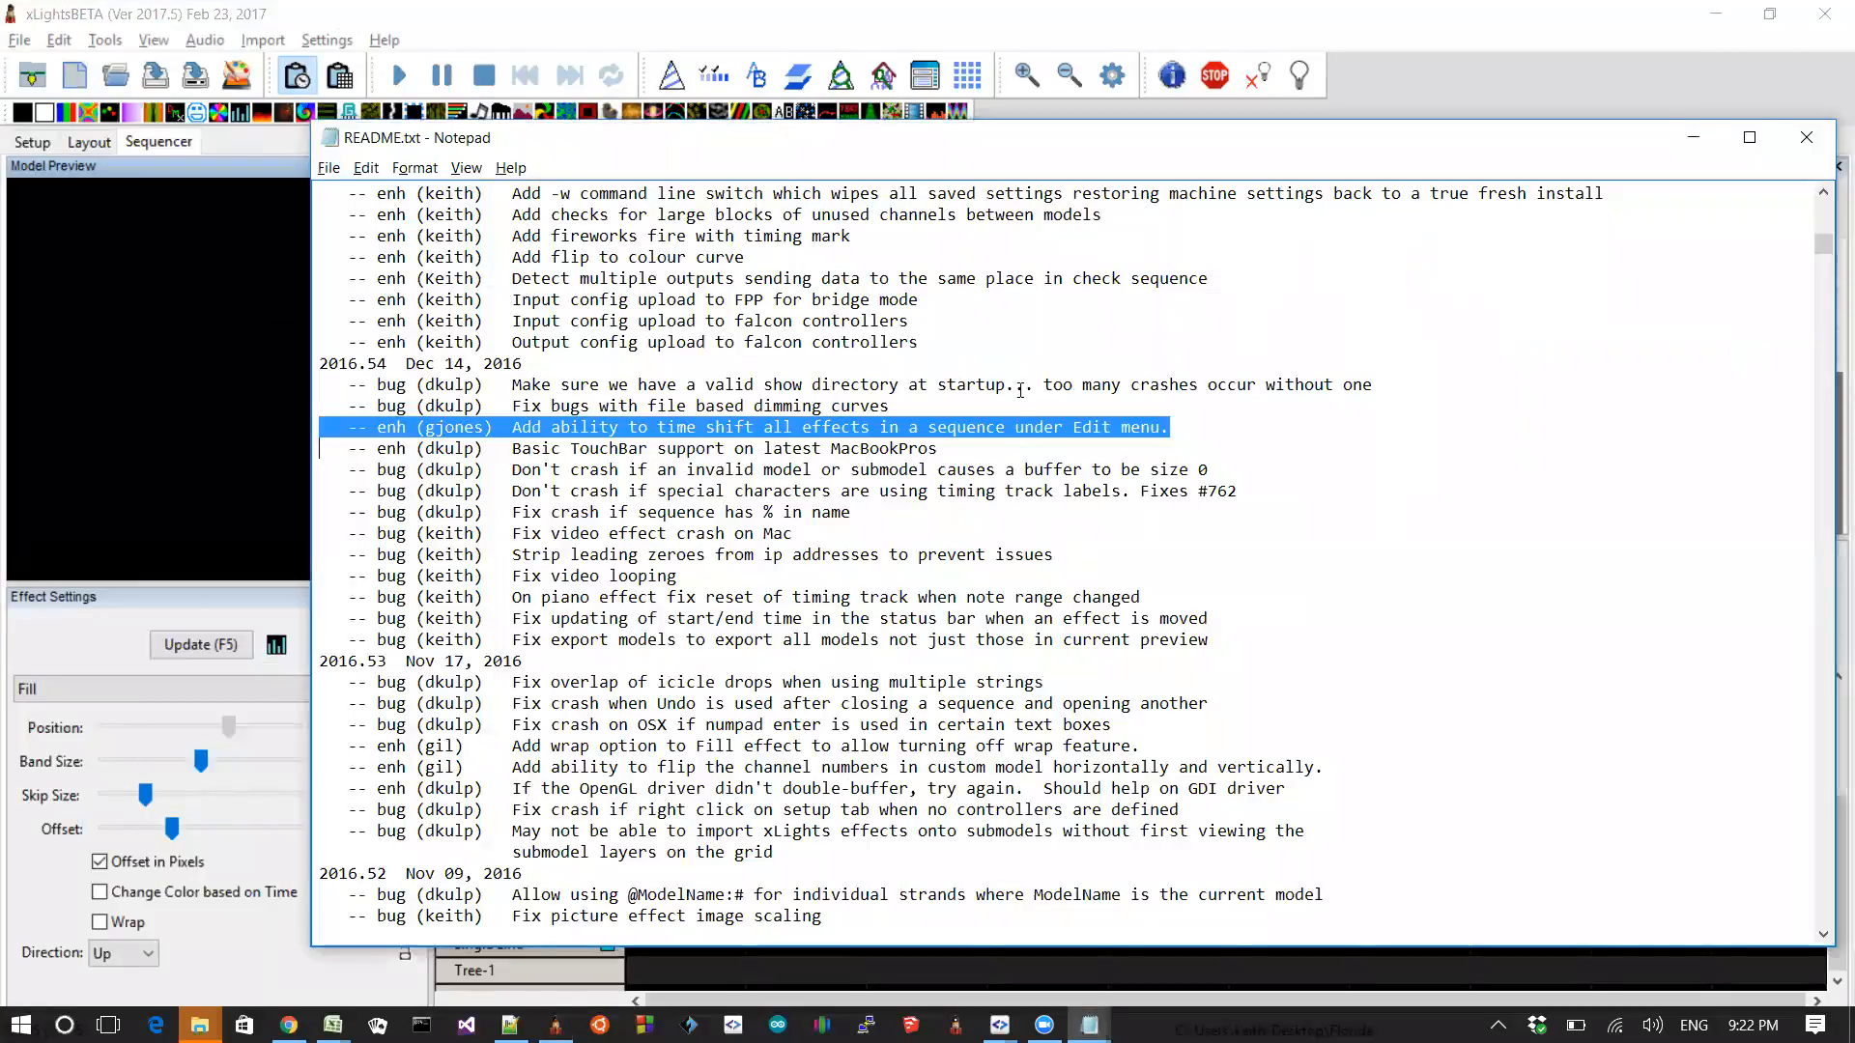
pyautogui.press('Up')
pyautogui.press('Up')
pyautogui.hotkey('shift', 'Up')
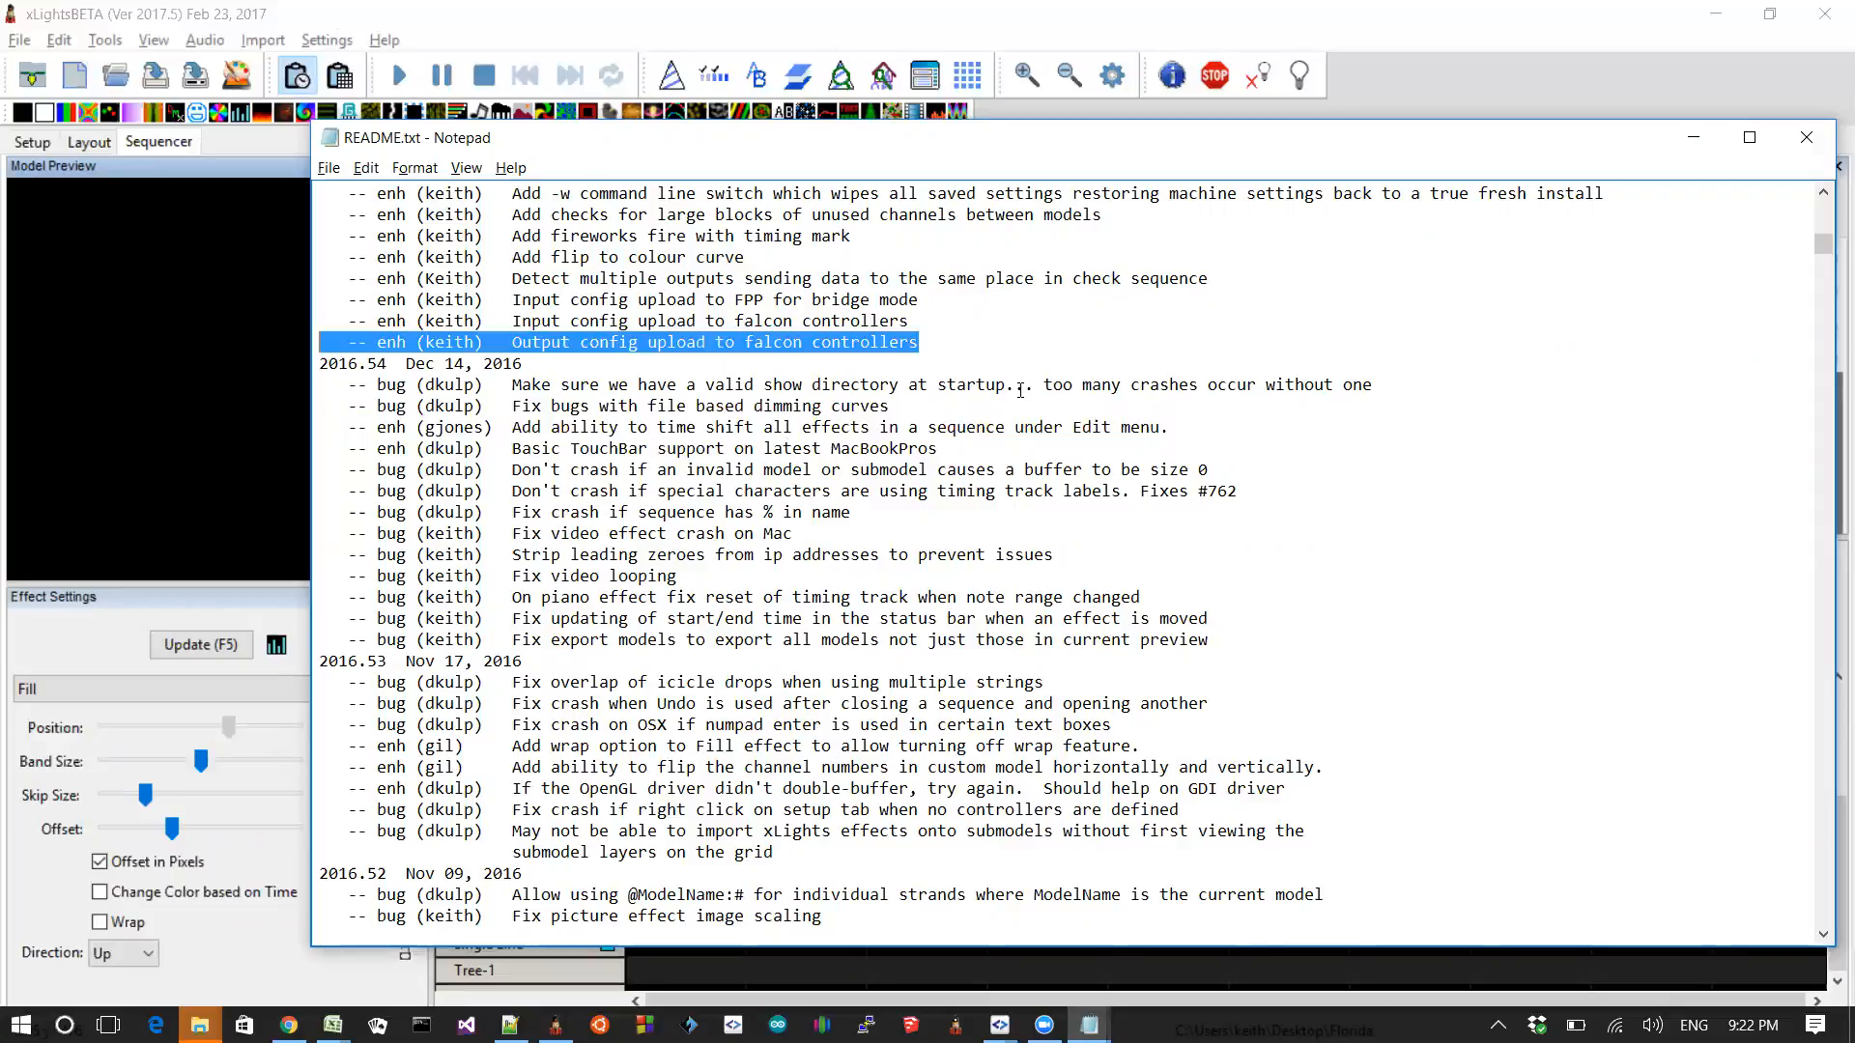
pyautogui.hotkey('shift', 'Up')
pyautogui.hotkey('shift', 'Up')
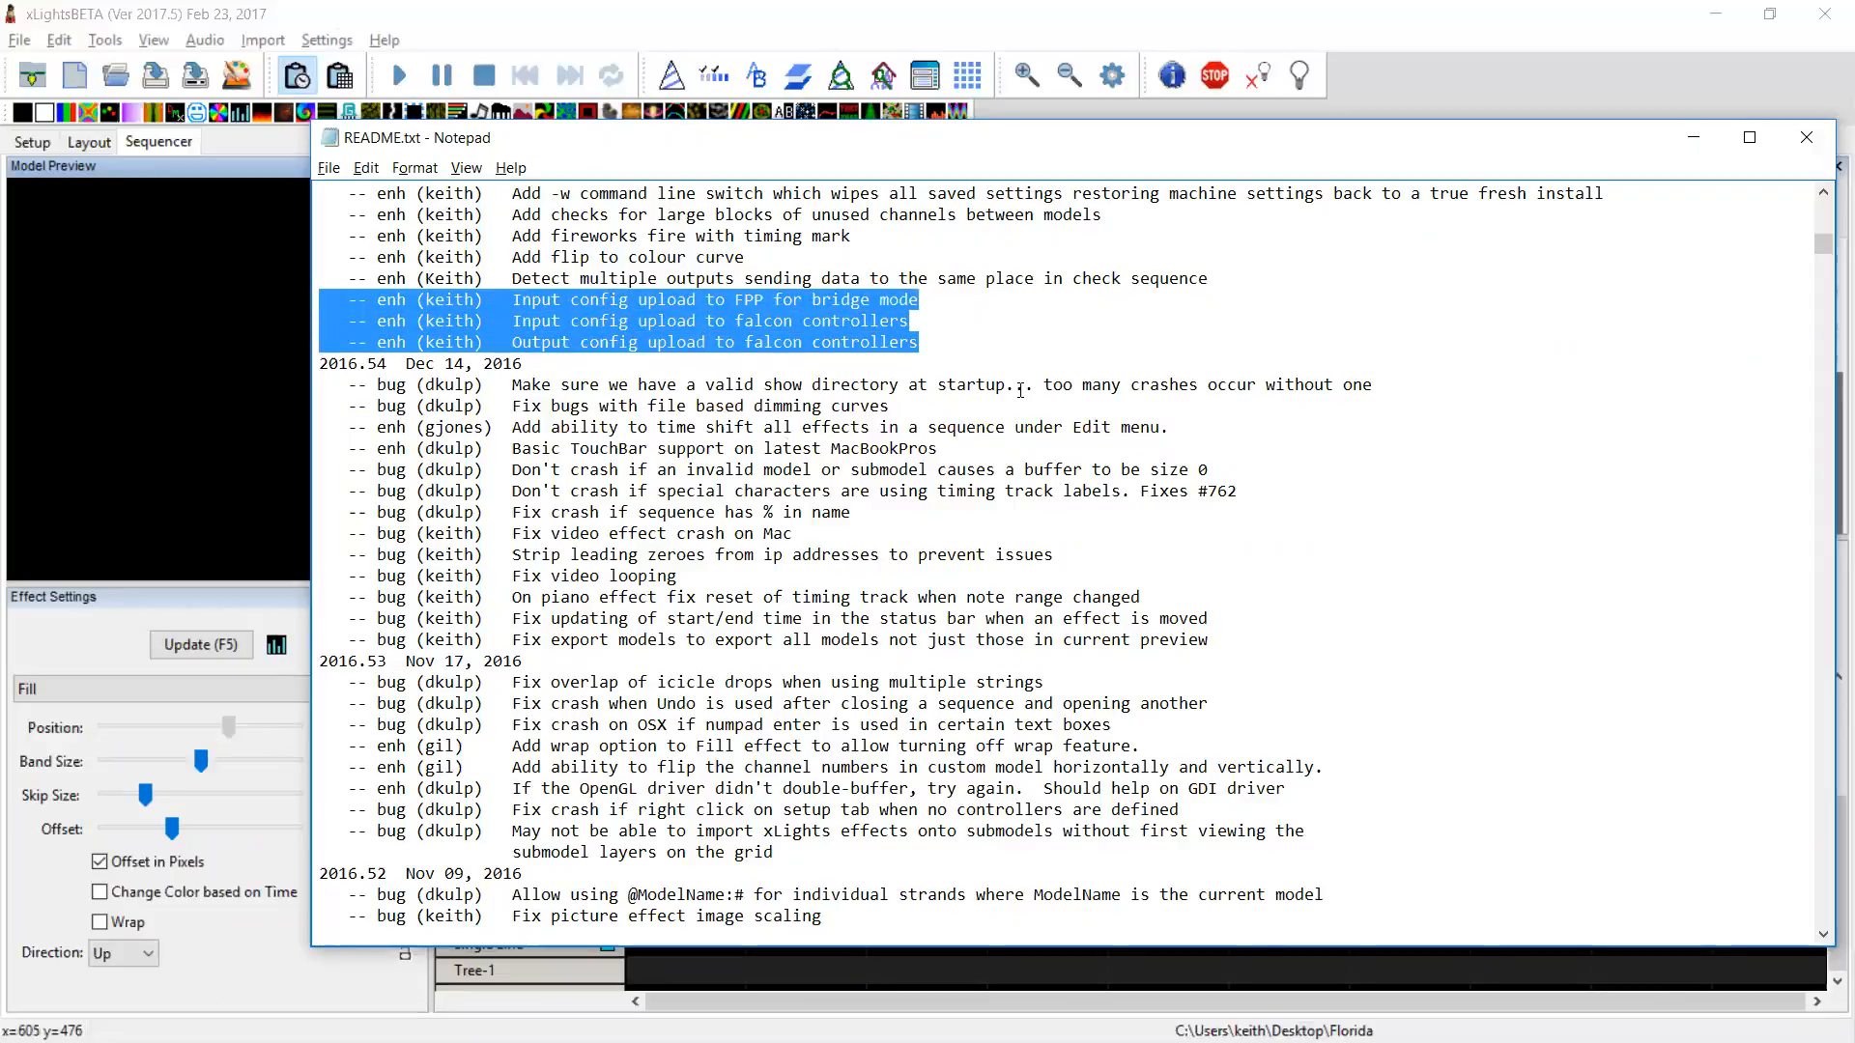
pyautogui.hotkey('shift', 'Up')
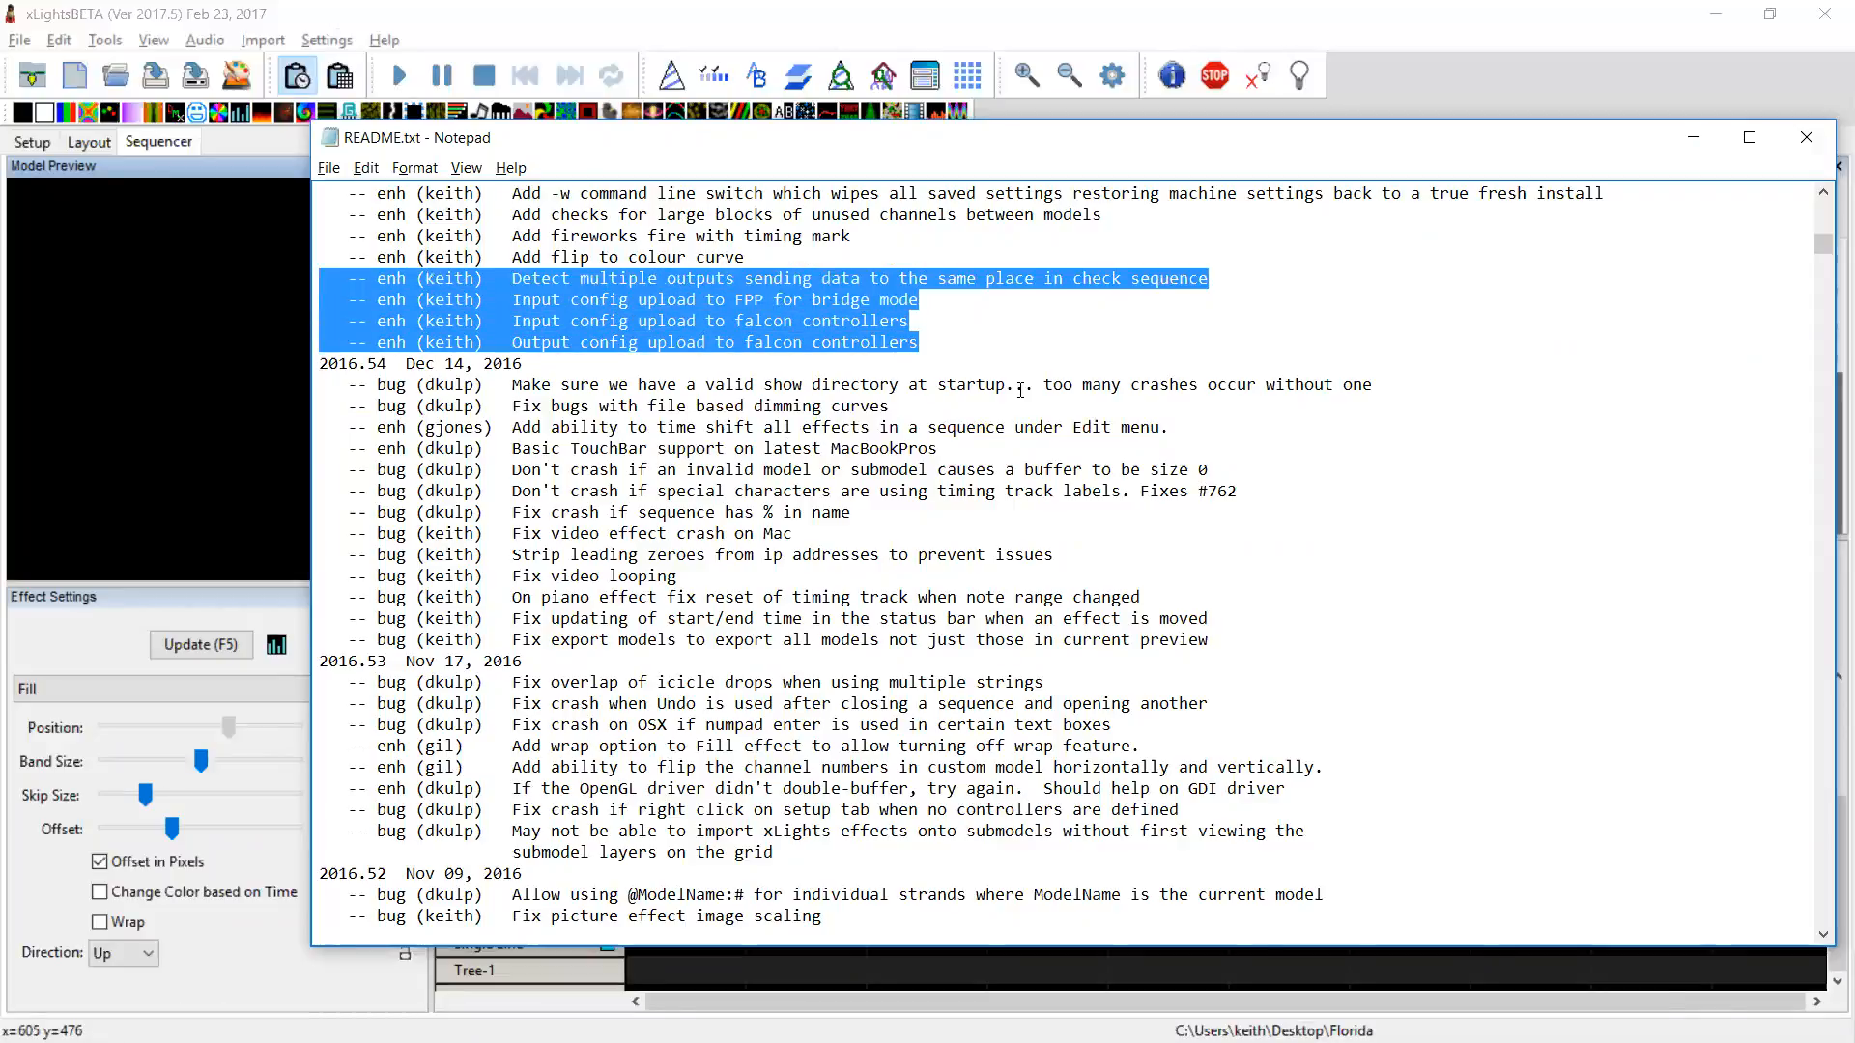
pyautogui.hotkey('shift', 'Down')
pyautogui.hotkey('shift', 'Up')
pyautogui.press('Up')
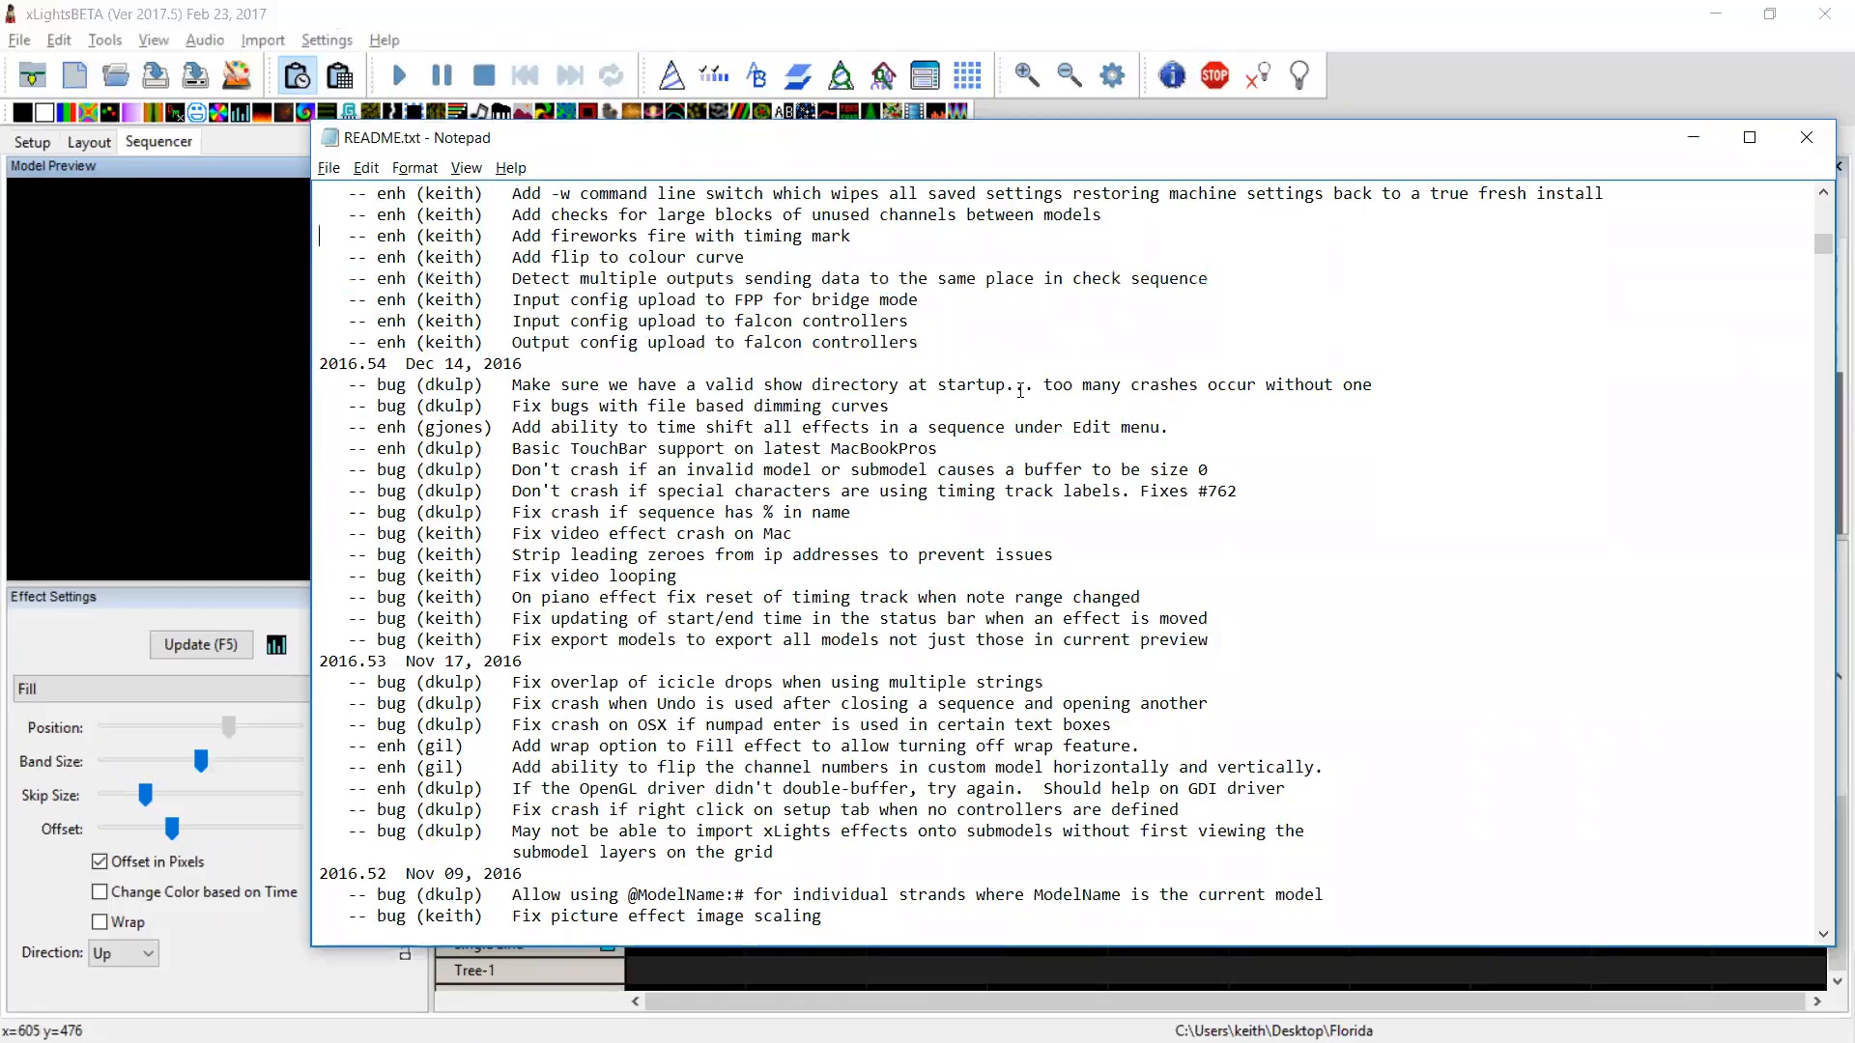
pyautogui.press('Down')
pyautogui.hotkey('shift', 'Up')
# Switch to xLights and flip the colours of the orange-to-yellow color curve in the third palette slot
pyautogui.hotkey('alt', 'Tab')
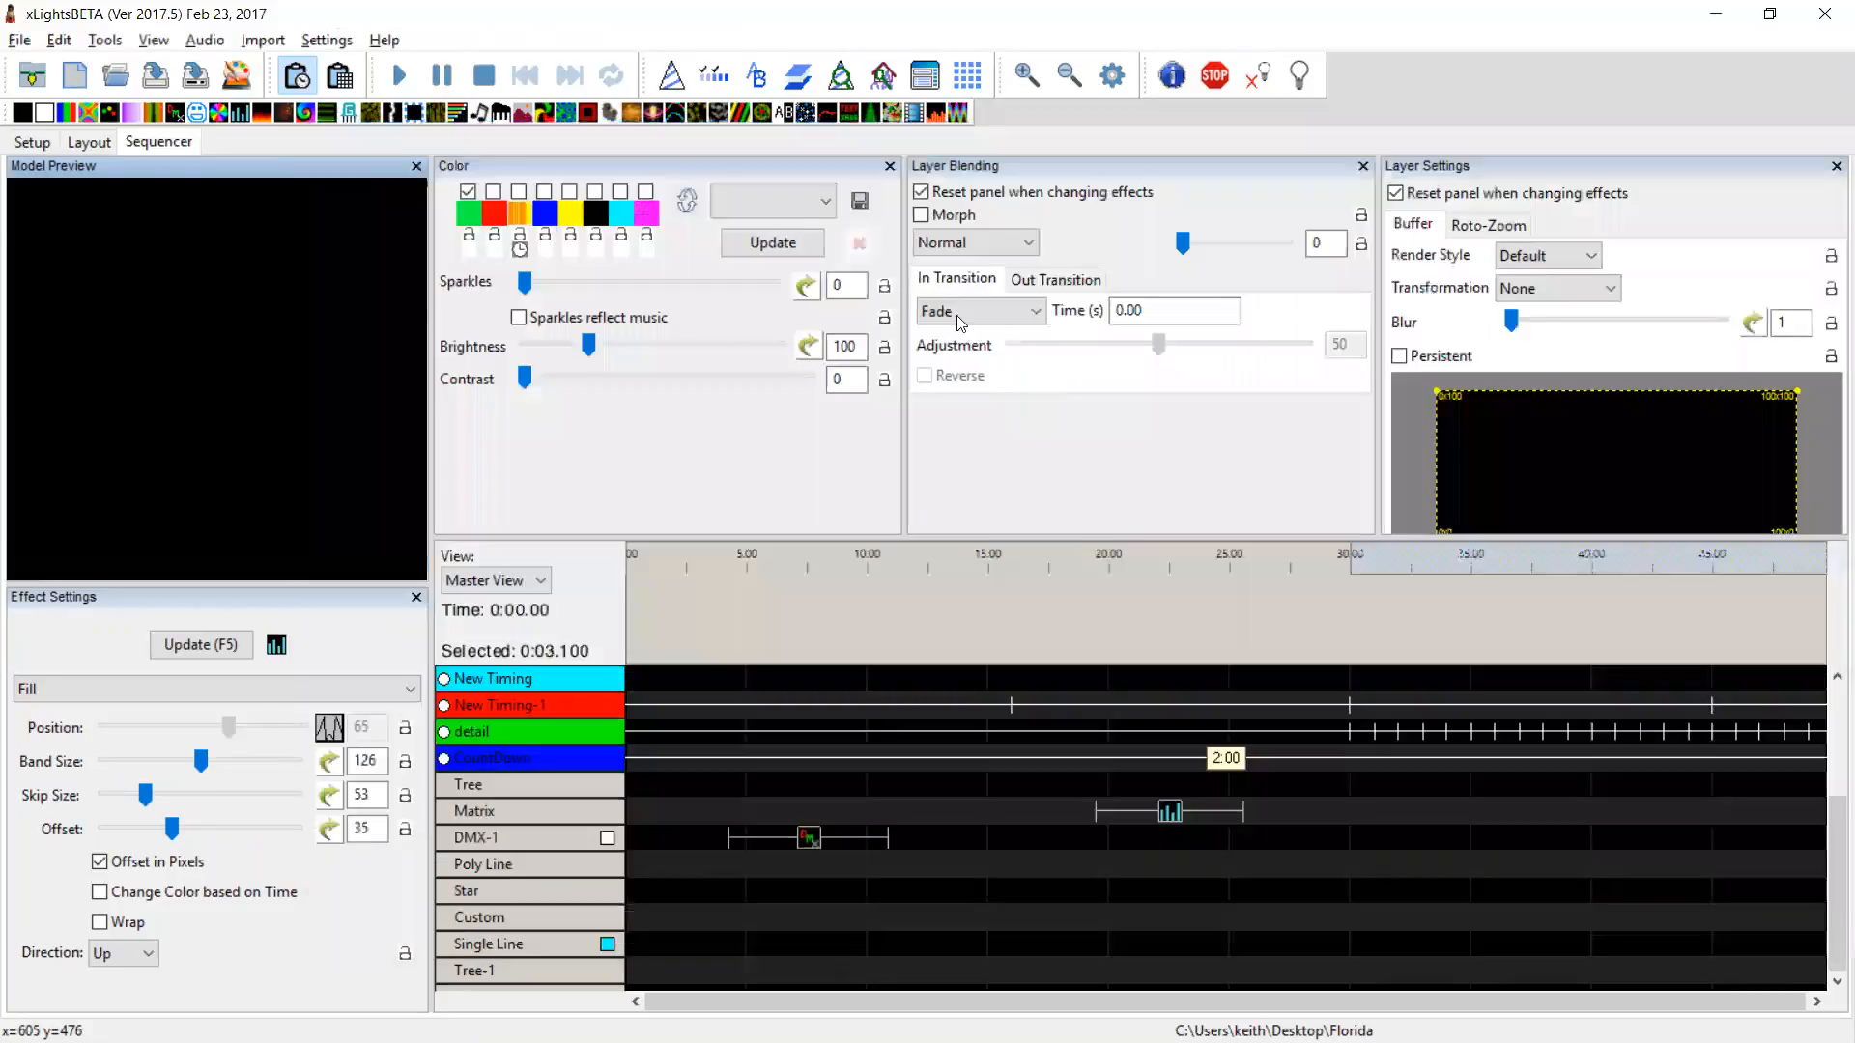
pyautogui.click(519, 212)
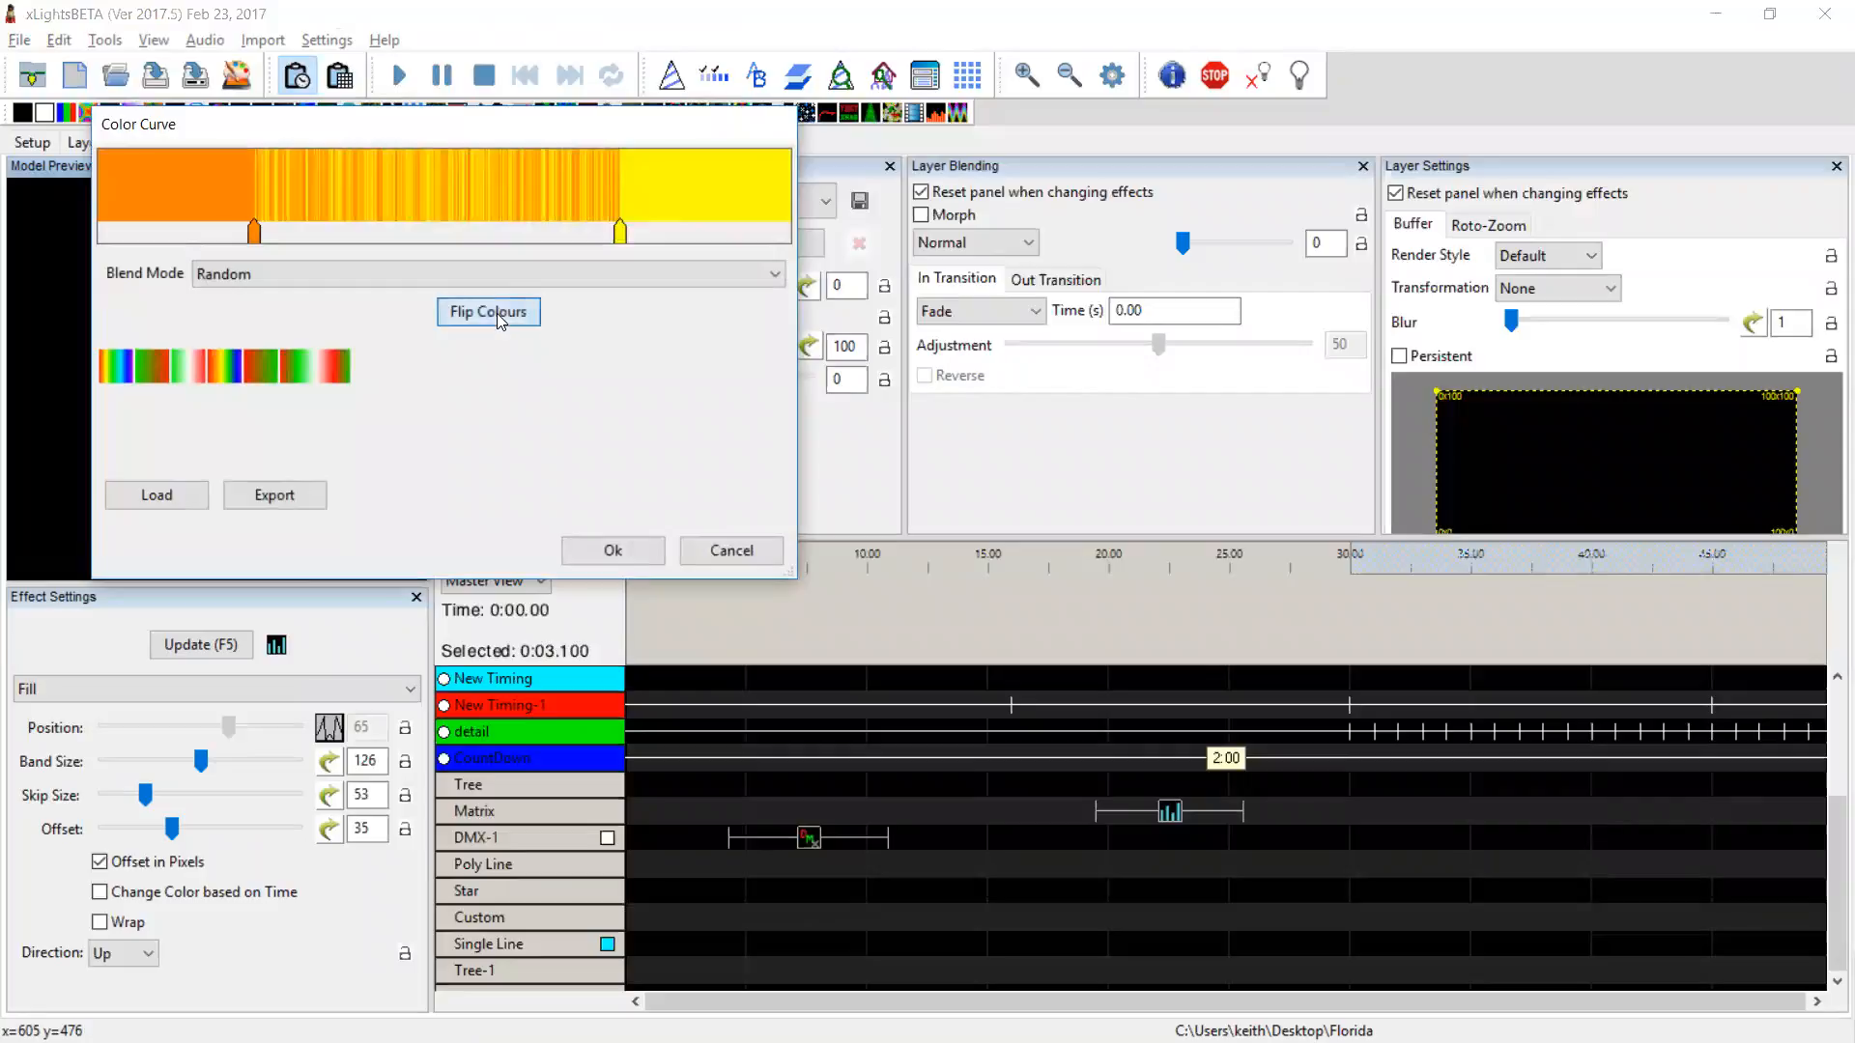
pyautogui.click(497, 313)
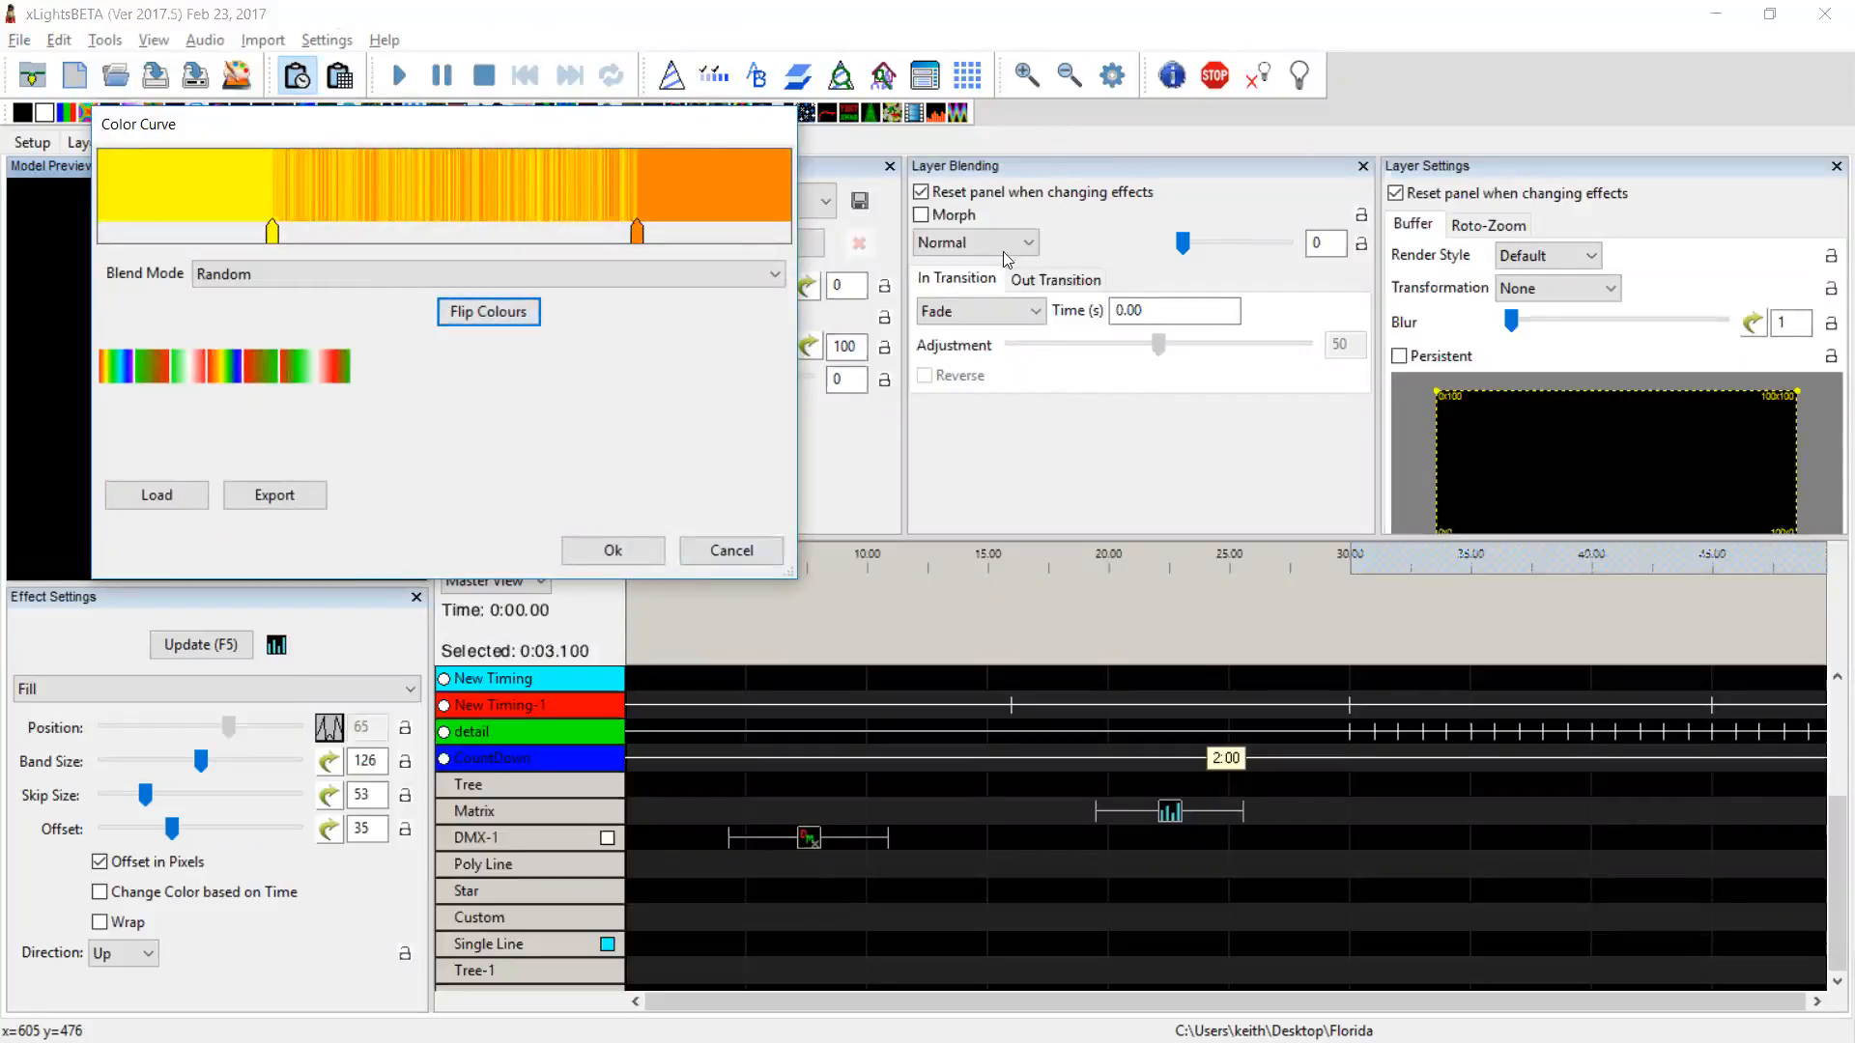
pyautogui.moveTo(696, 166); pyautogui.dragTo(795, 236)
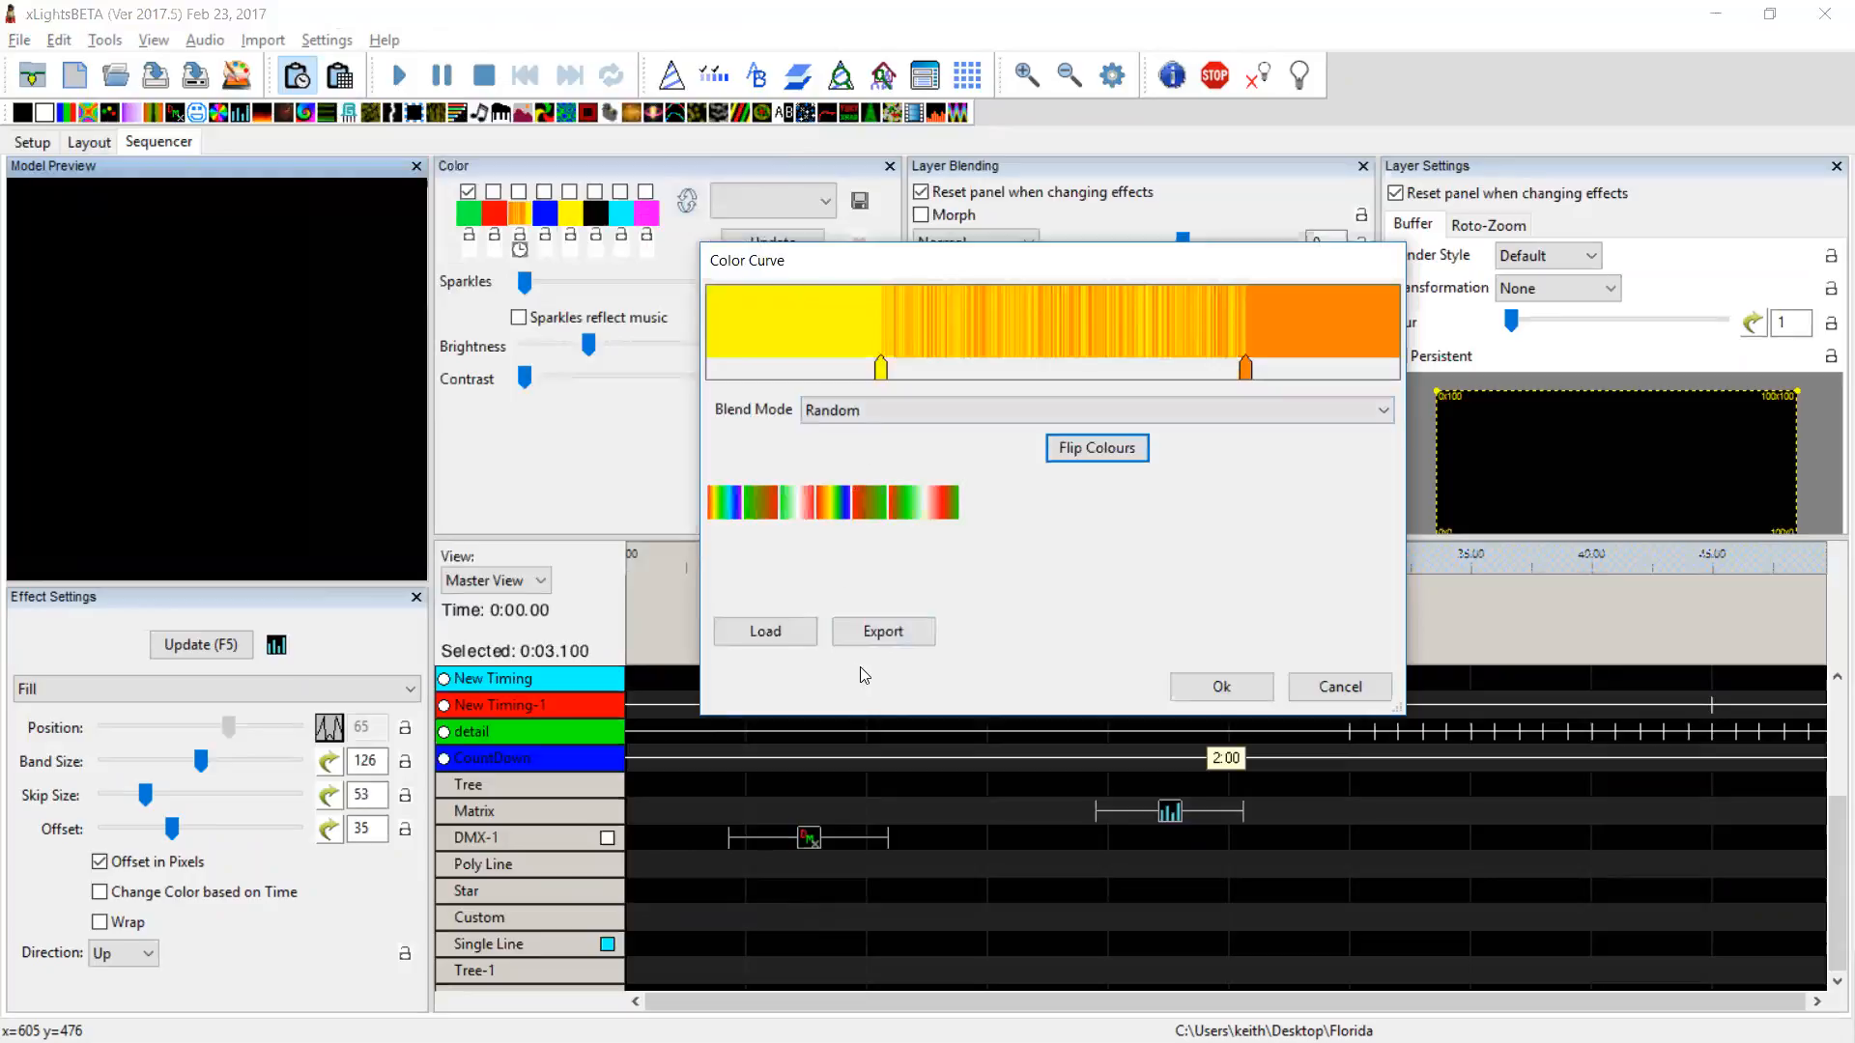
# Export the flipped color curve as Fire in the Home folder and discard the changes to the palette curve
pyautogui.click(882, 632)
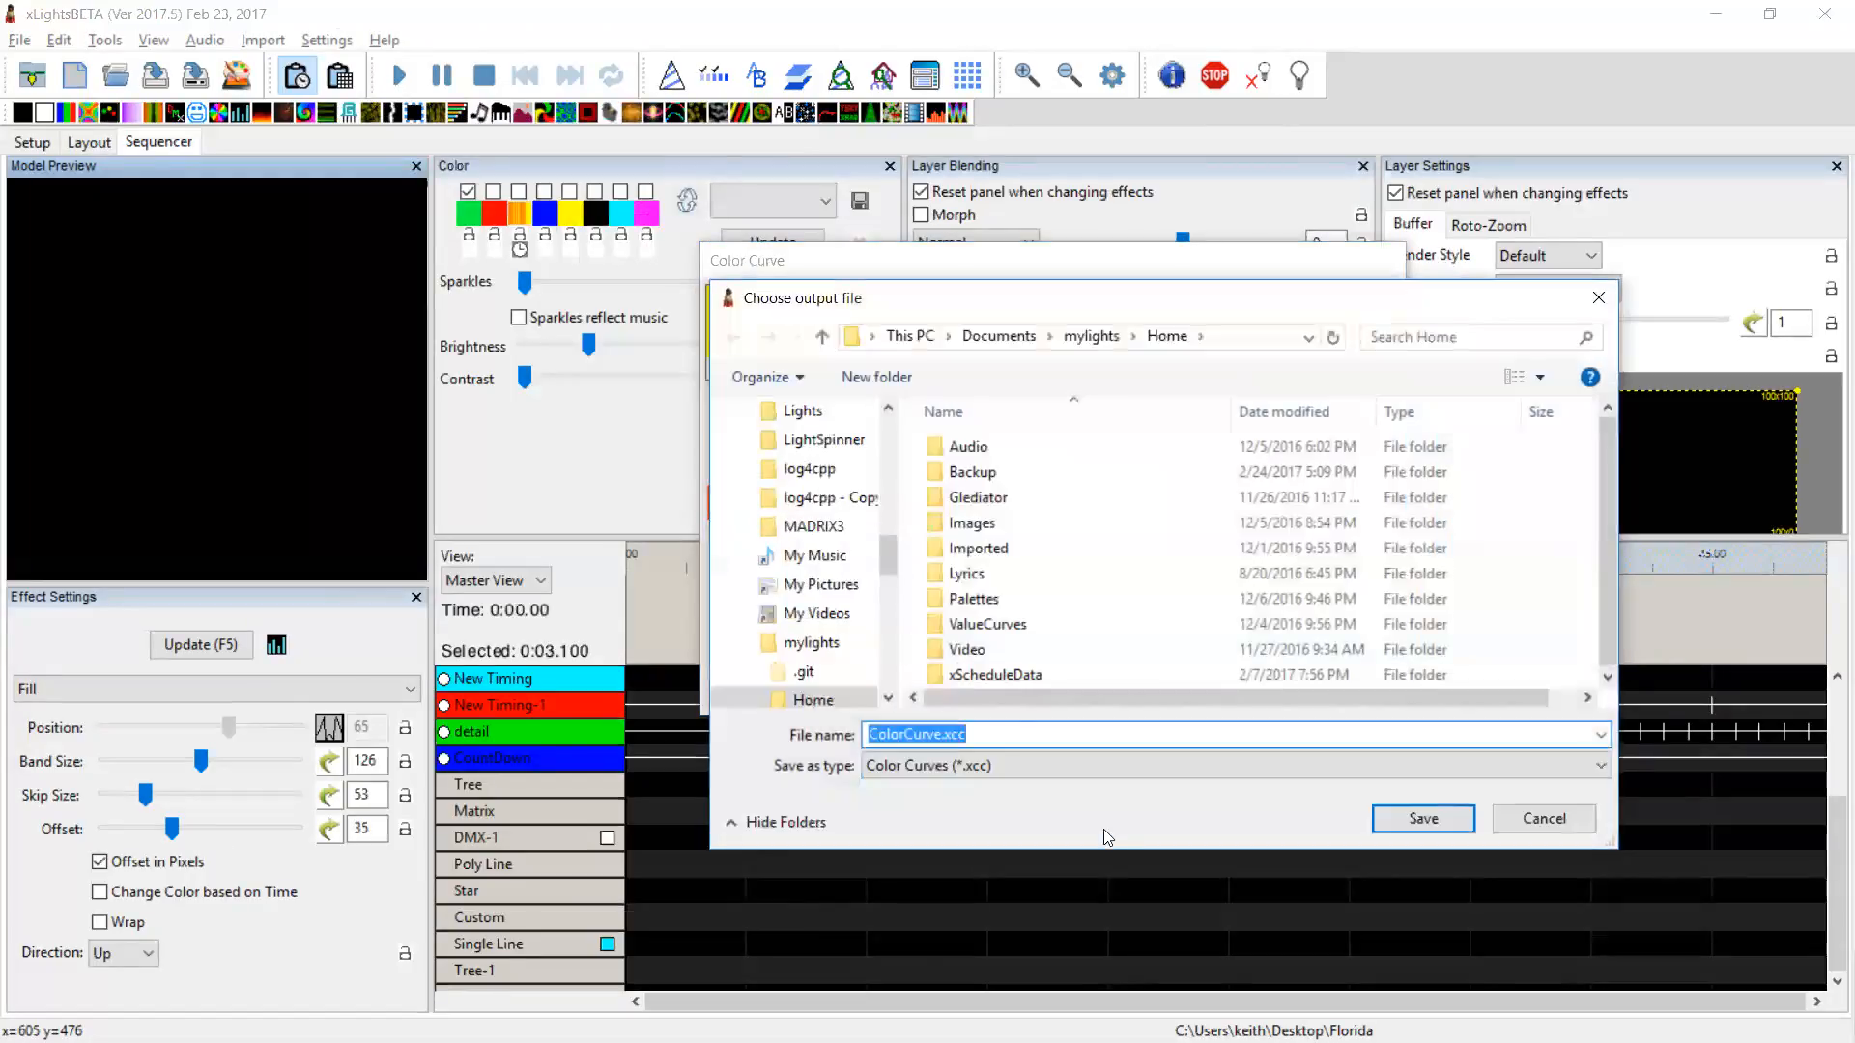
pyautogui.write('Fire')
pyautogui.press('Return')
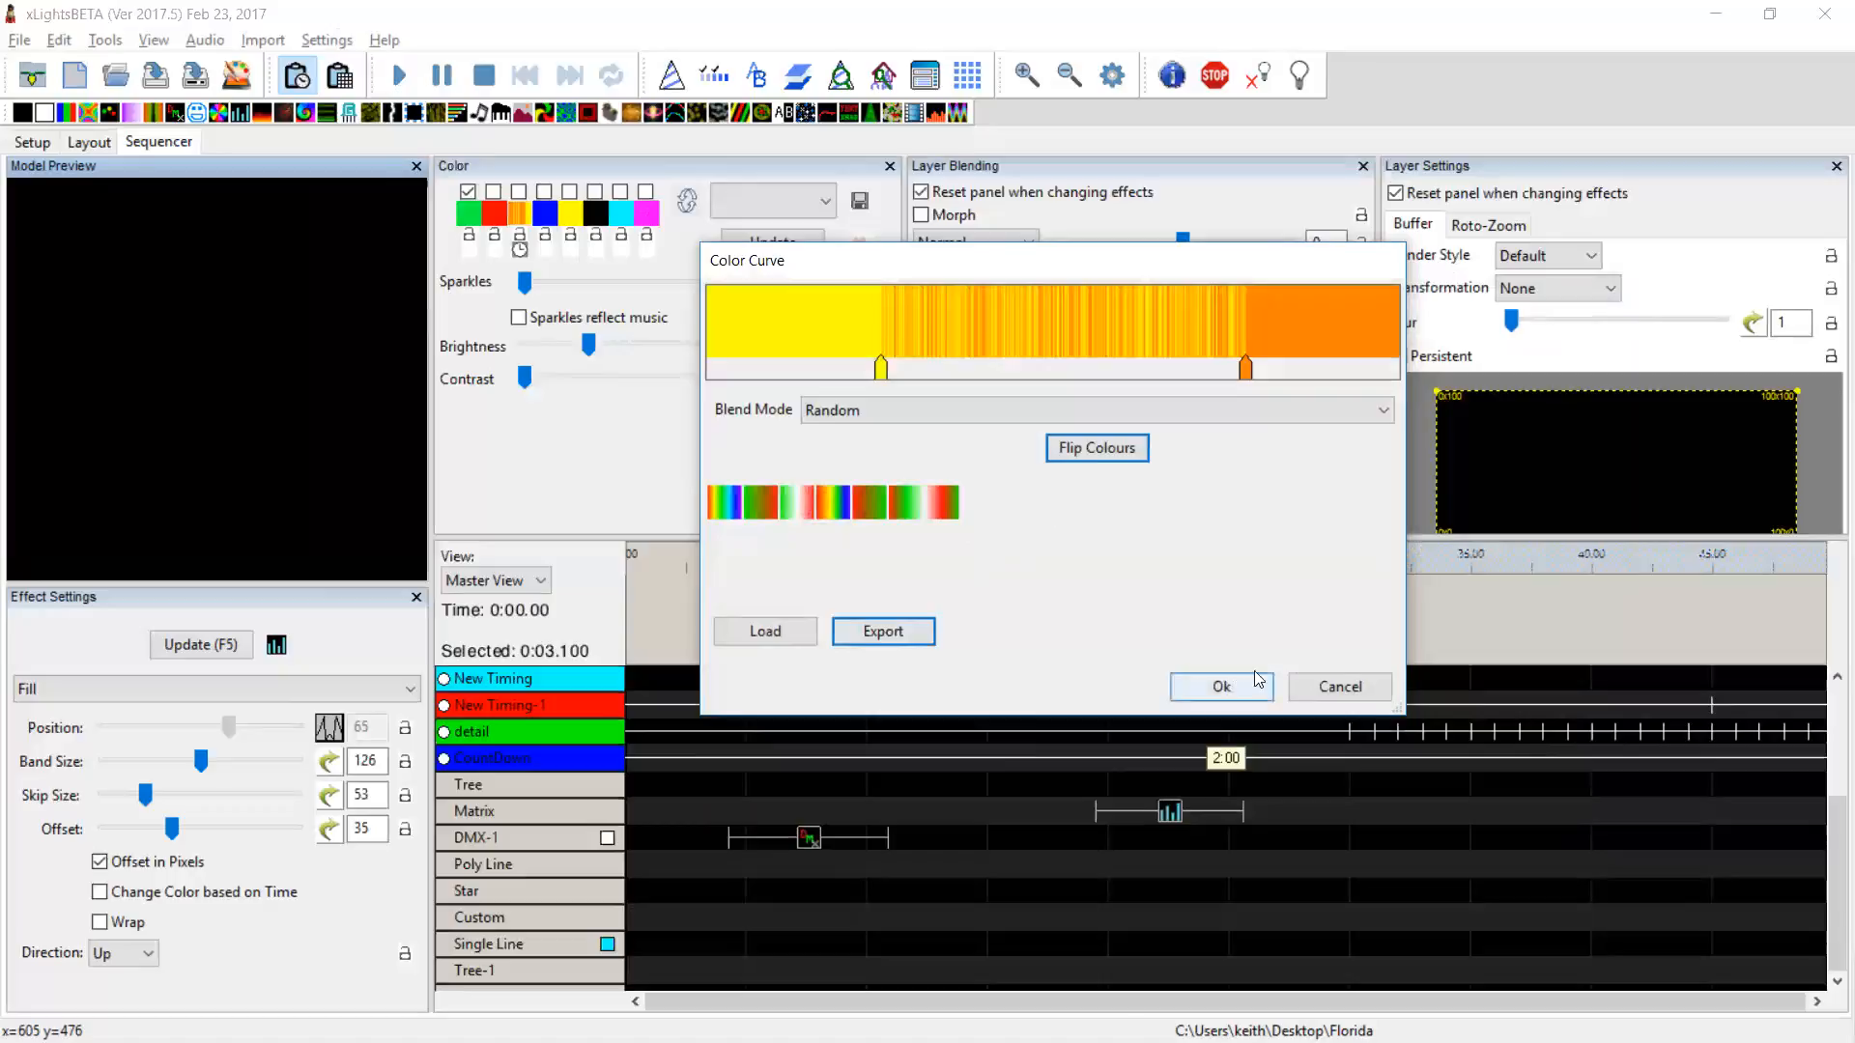
pyautogui.click(1337, 685)
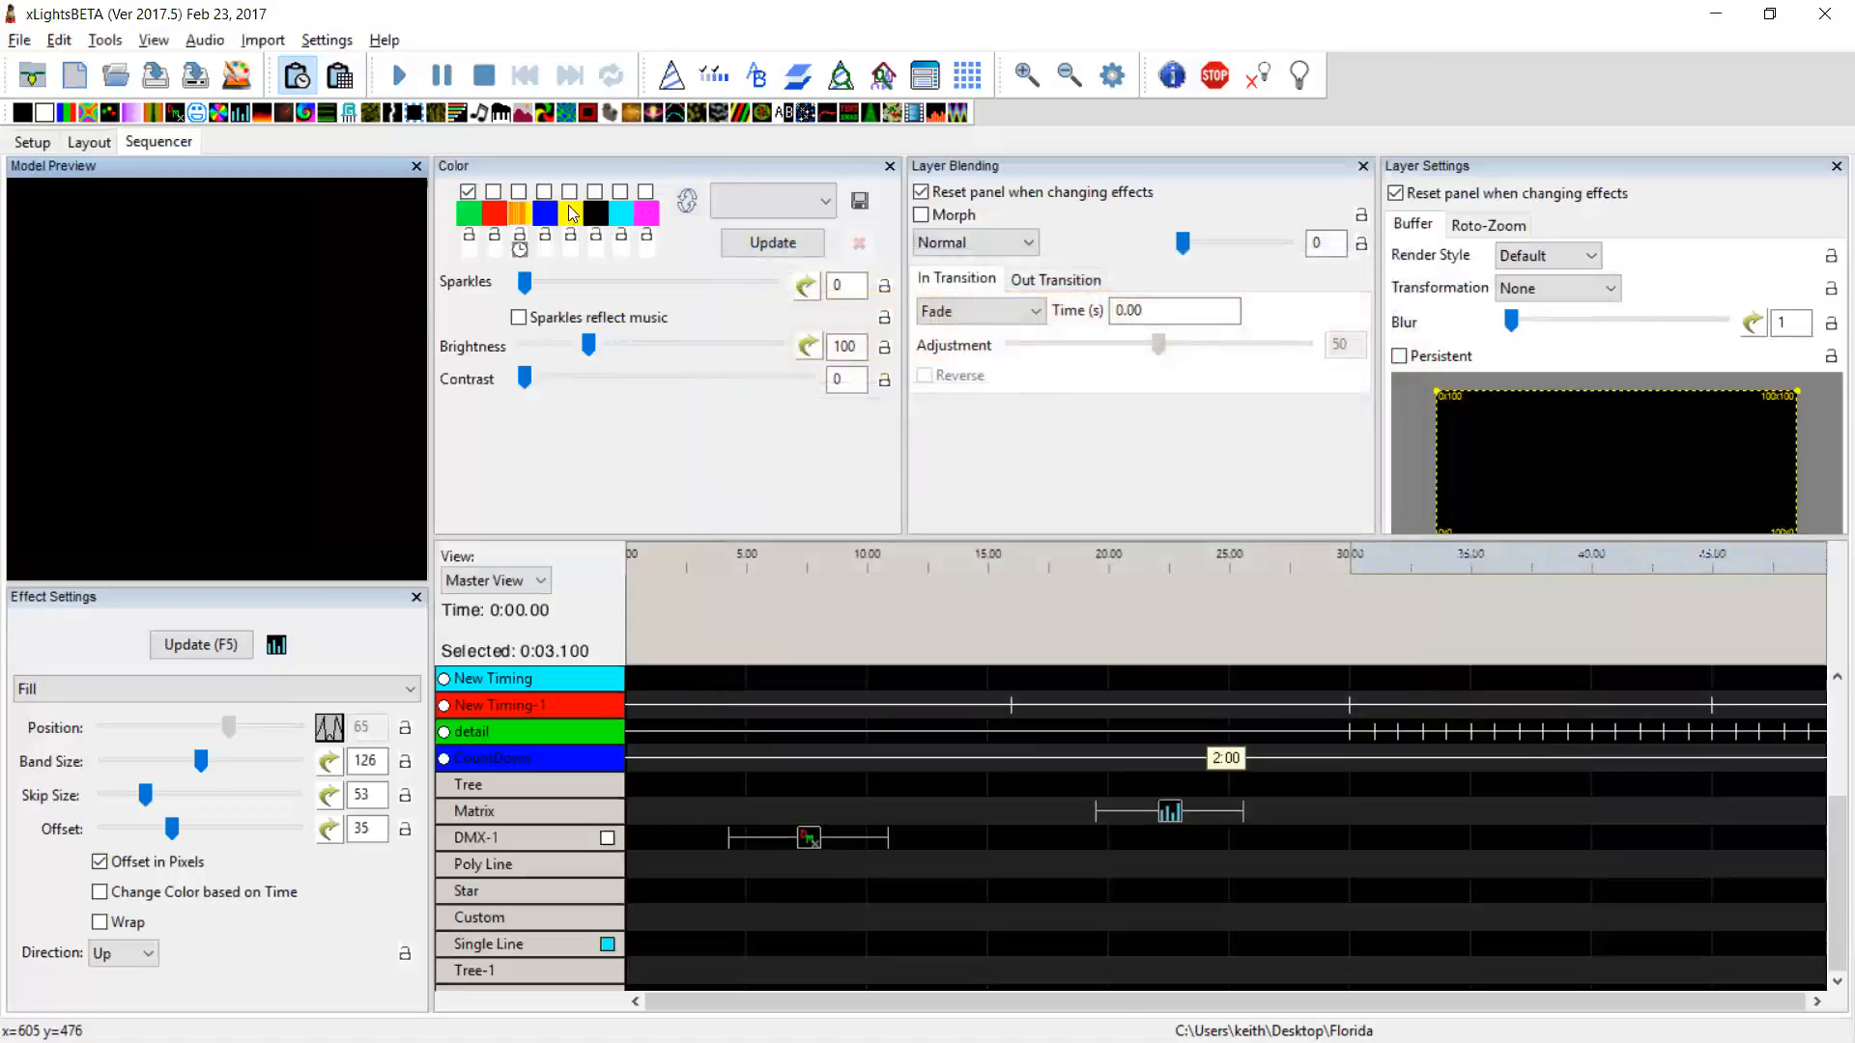
# Export the orange-to-yellow color curve in the third palette slot as fred.xcc to the Florida folder on the Desktop and accept the curve
pyautogui.click(525, 212)
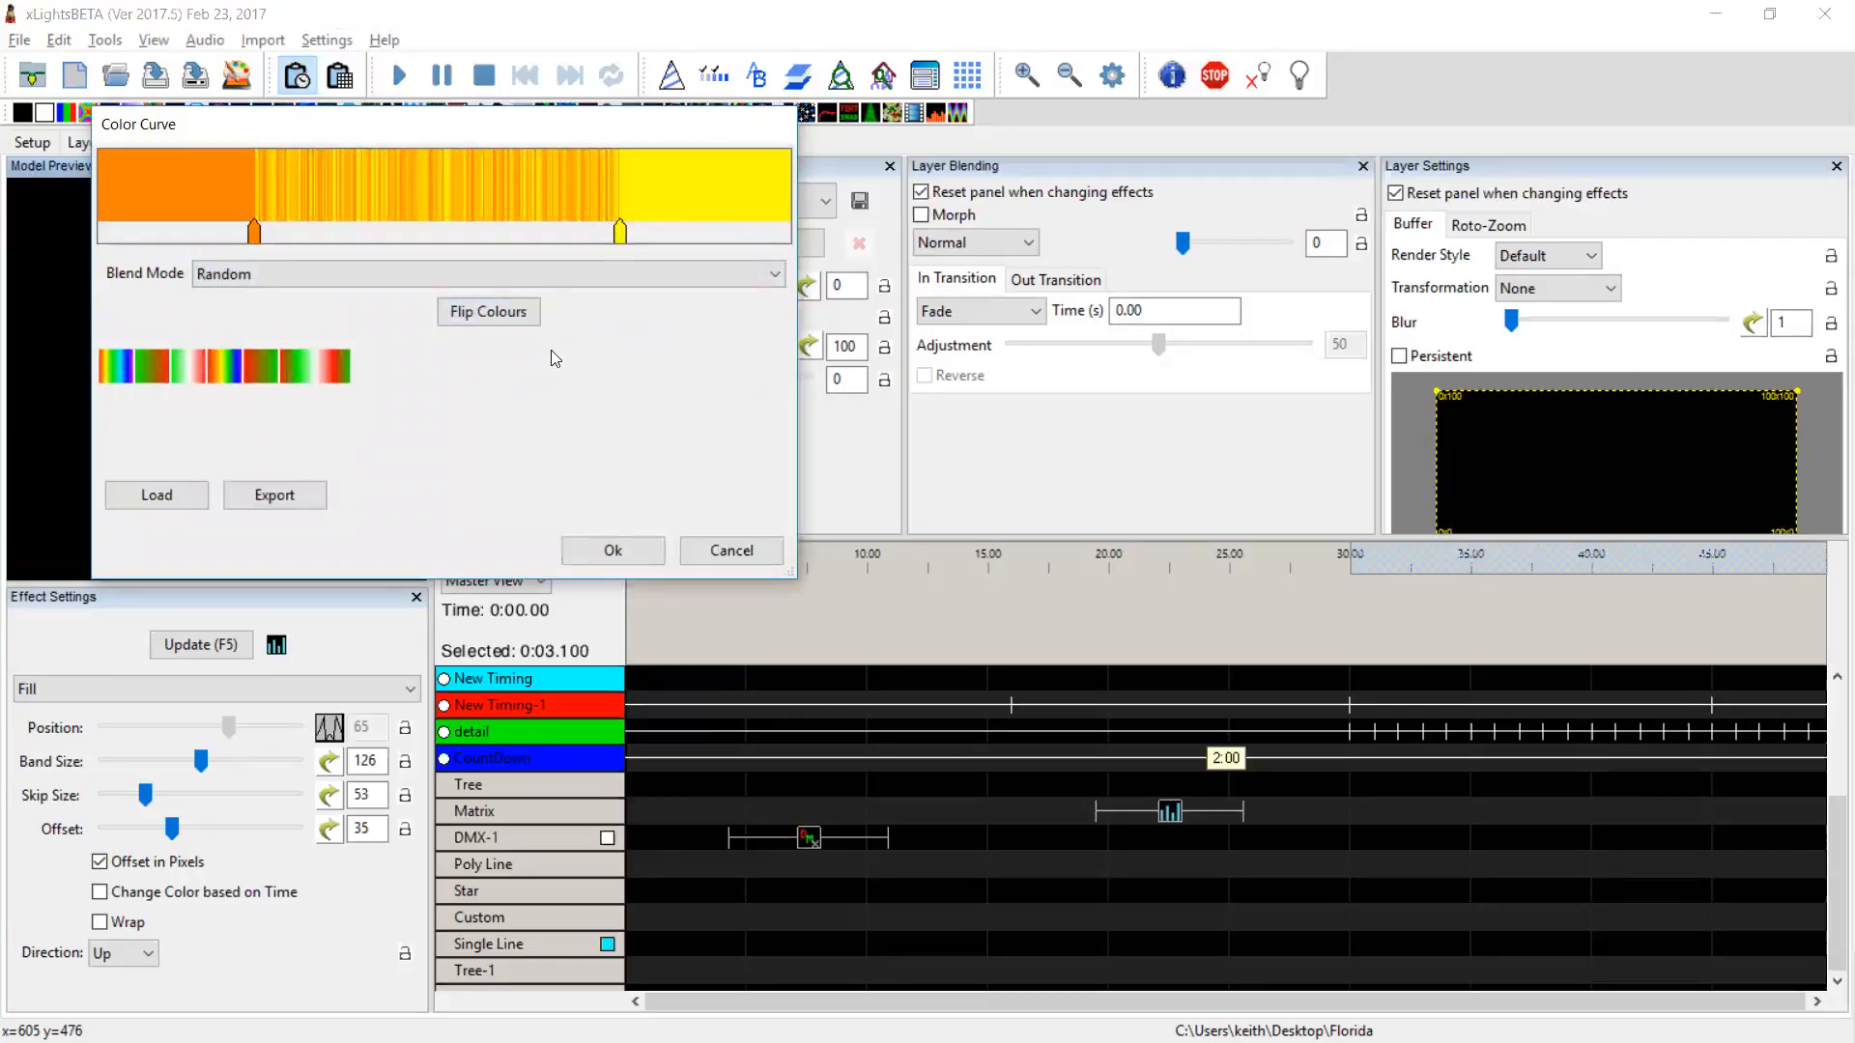
pyautogui.click(324, 495)
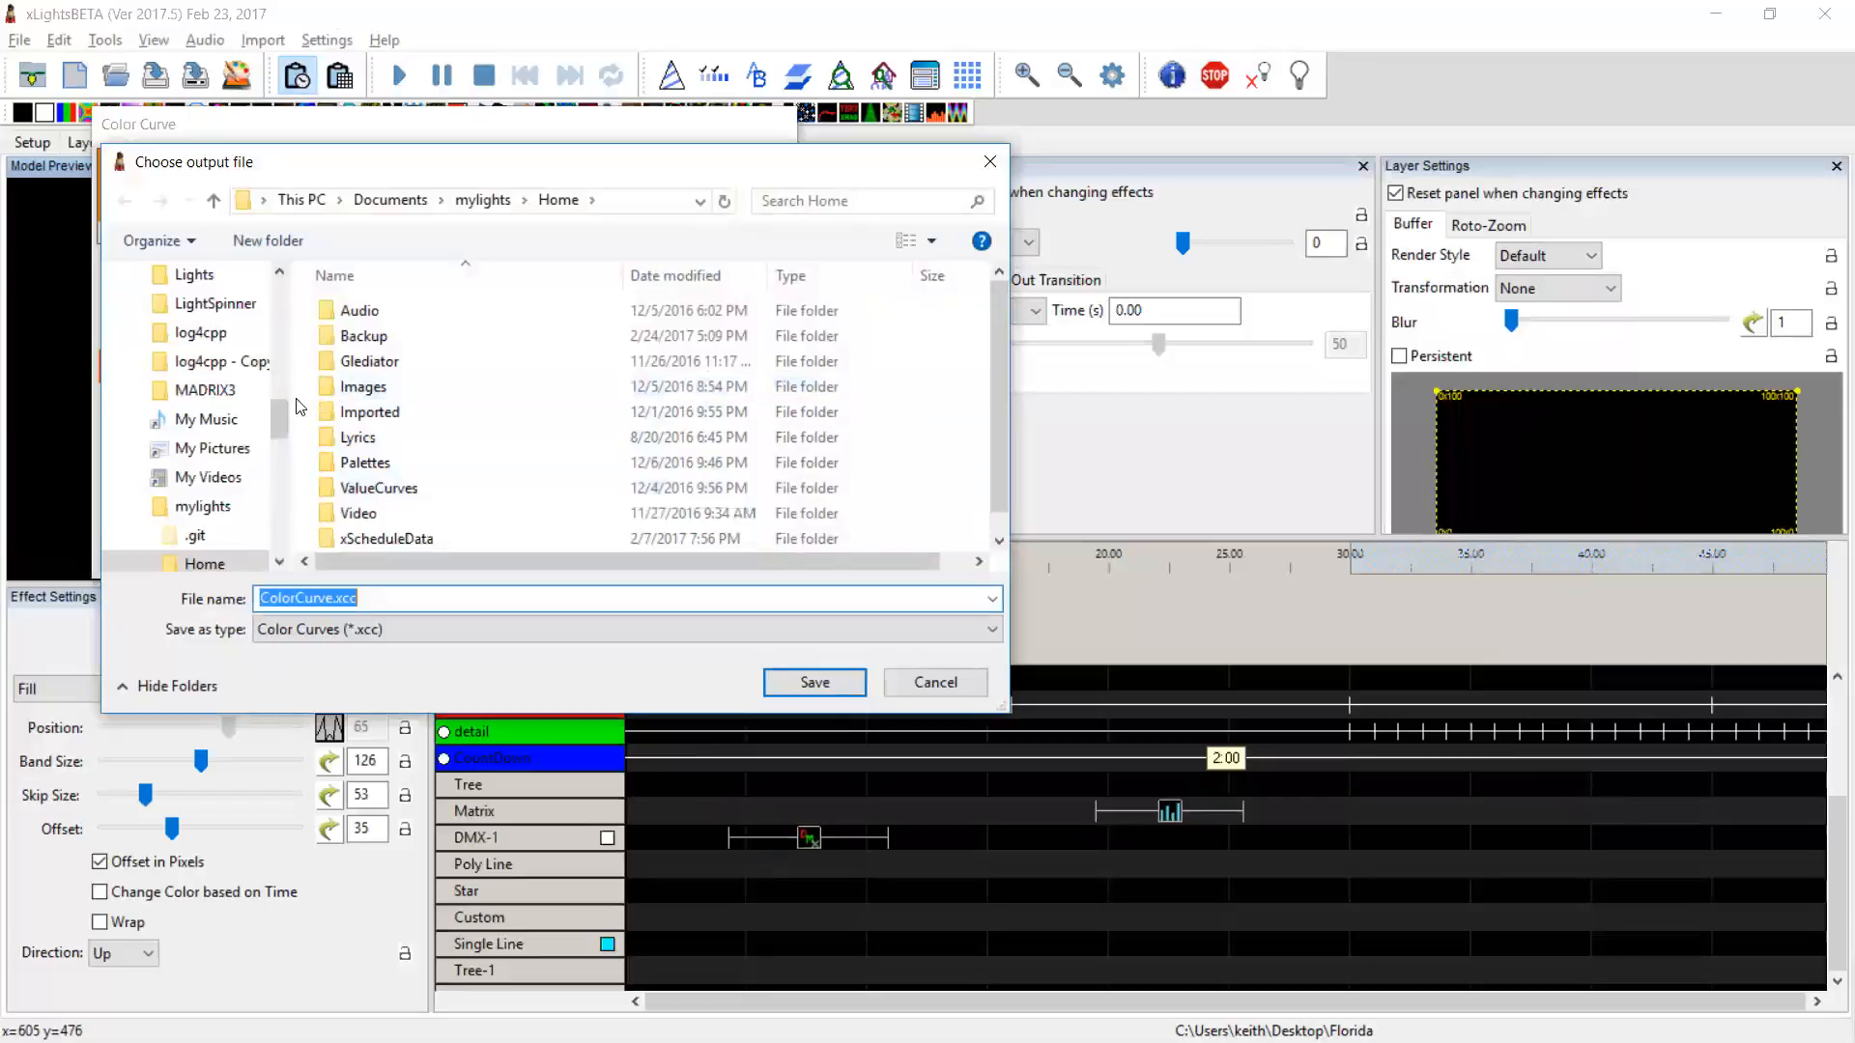
pyautogui.moveTo(280, 417); pyautogui.dragTo(282, 290)
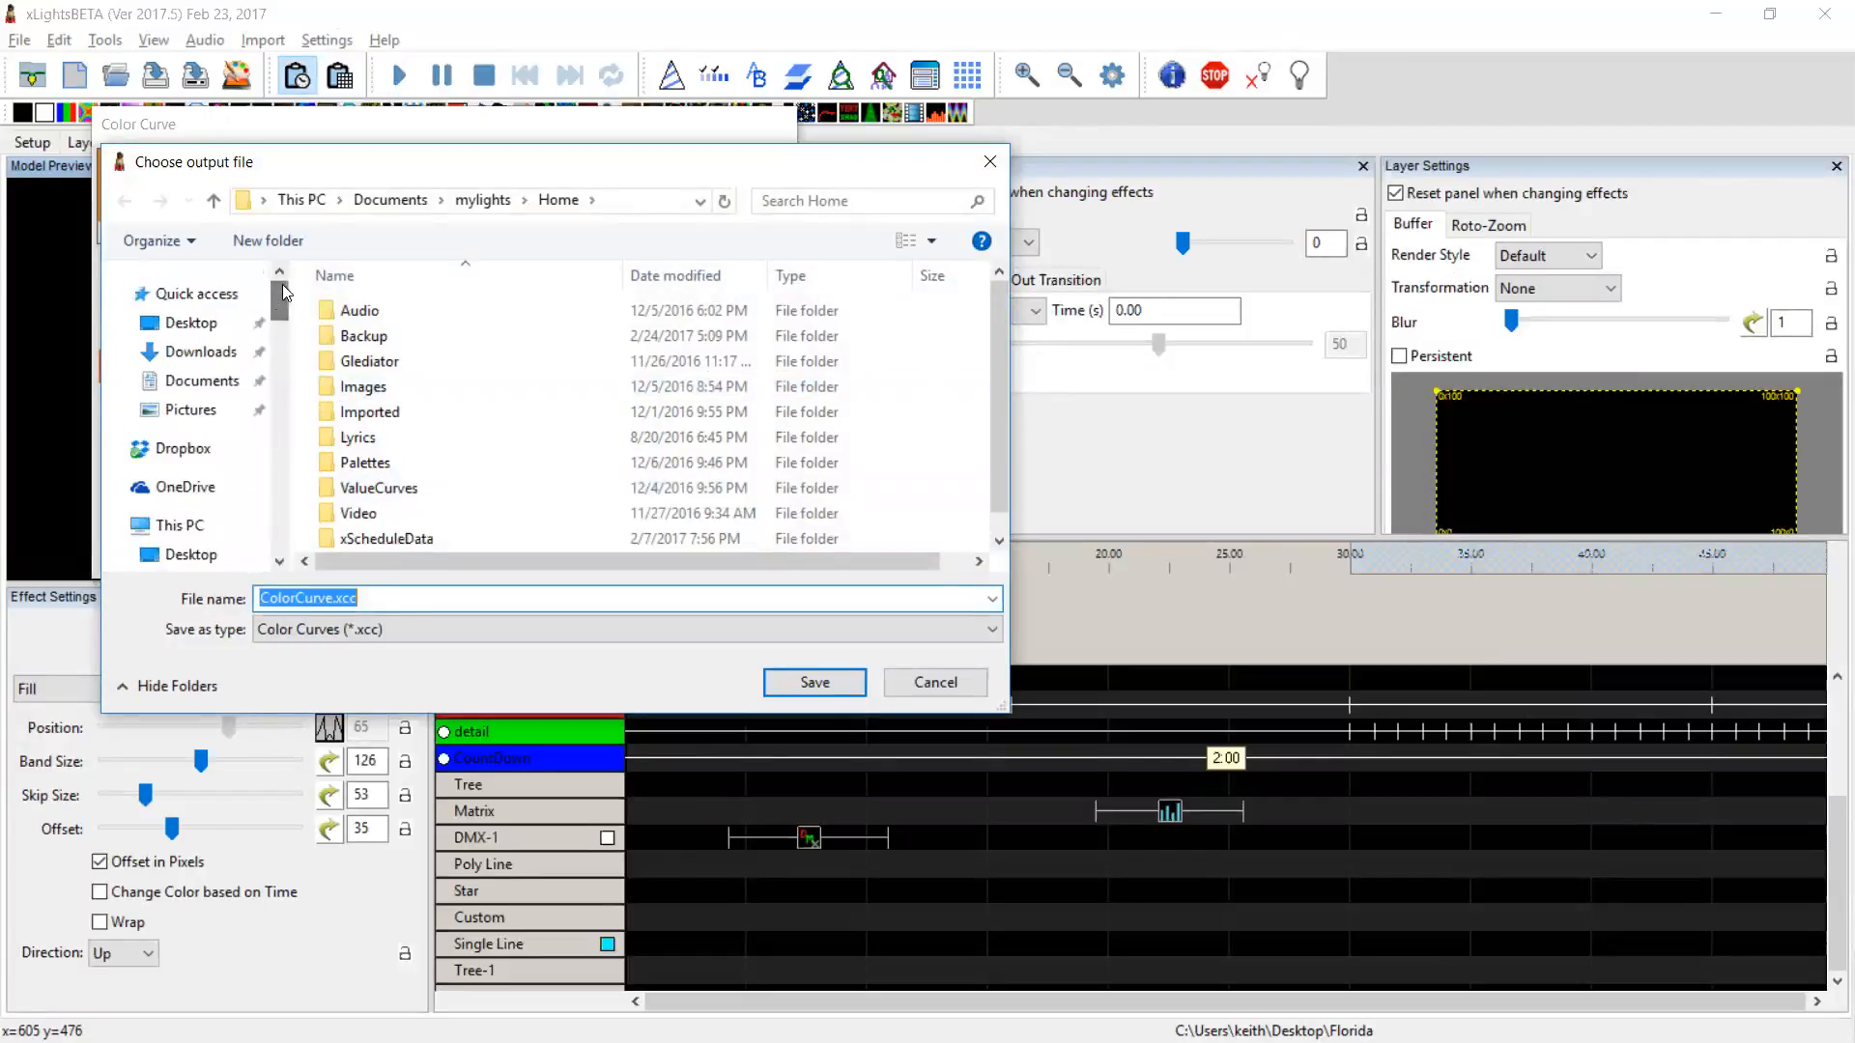
pyautogui.click(224, 322)
pyautogui.doubleClick(386, 340)
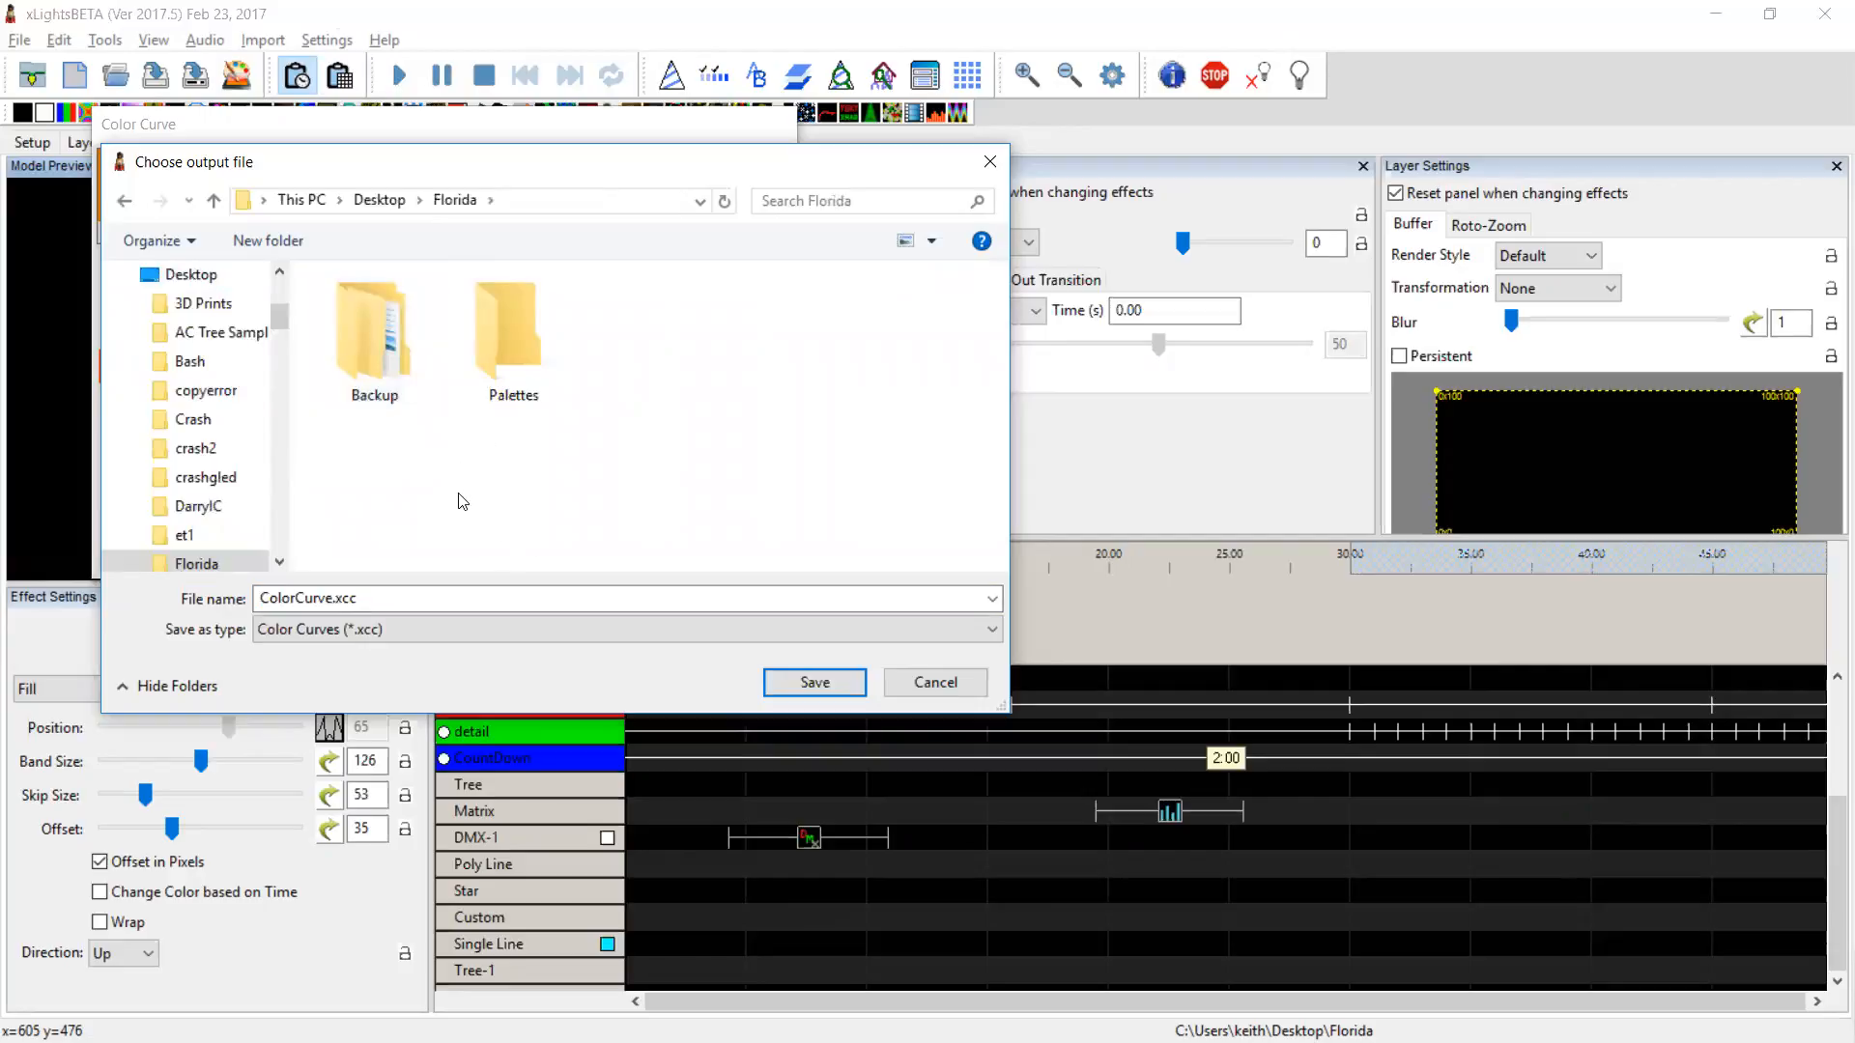
pyautogui.click(471, 605)
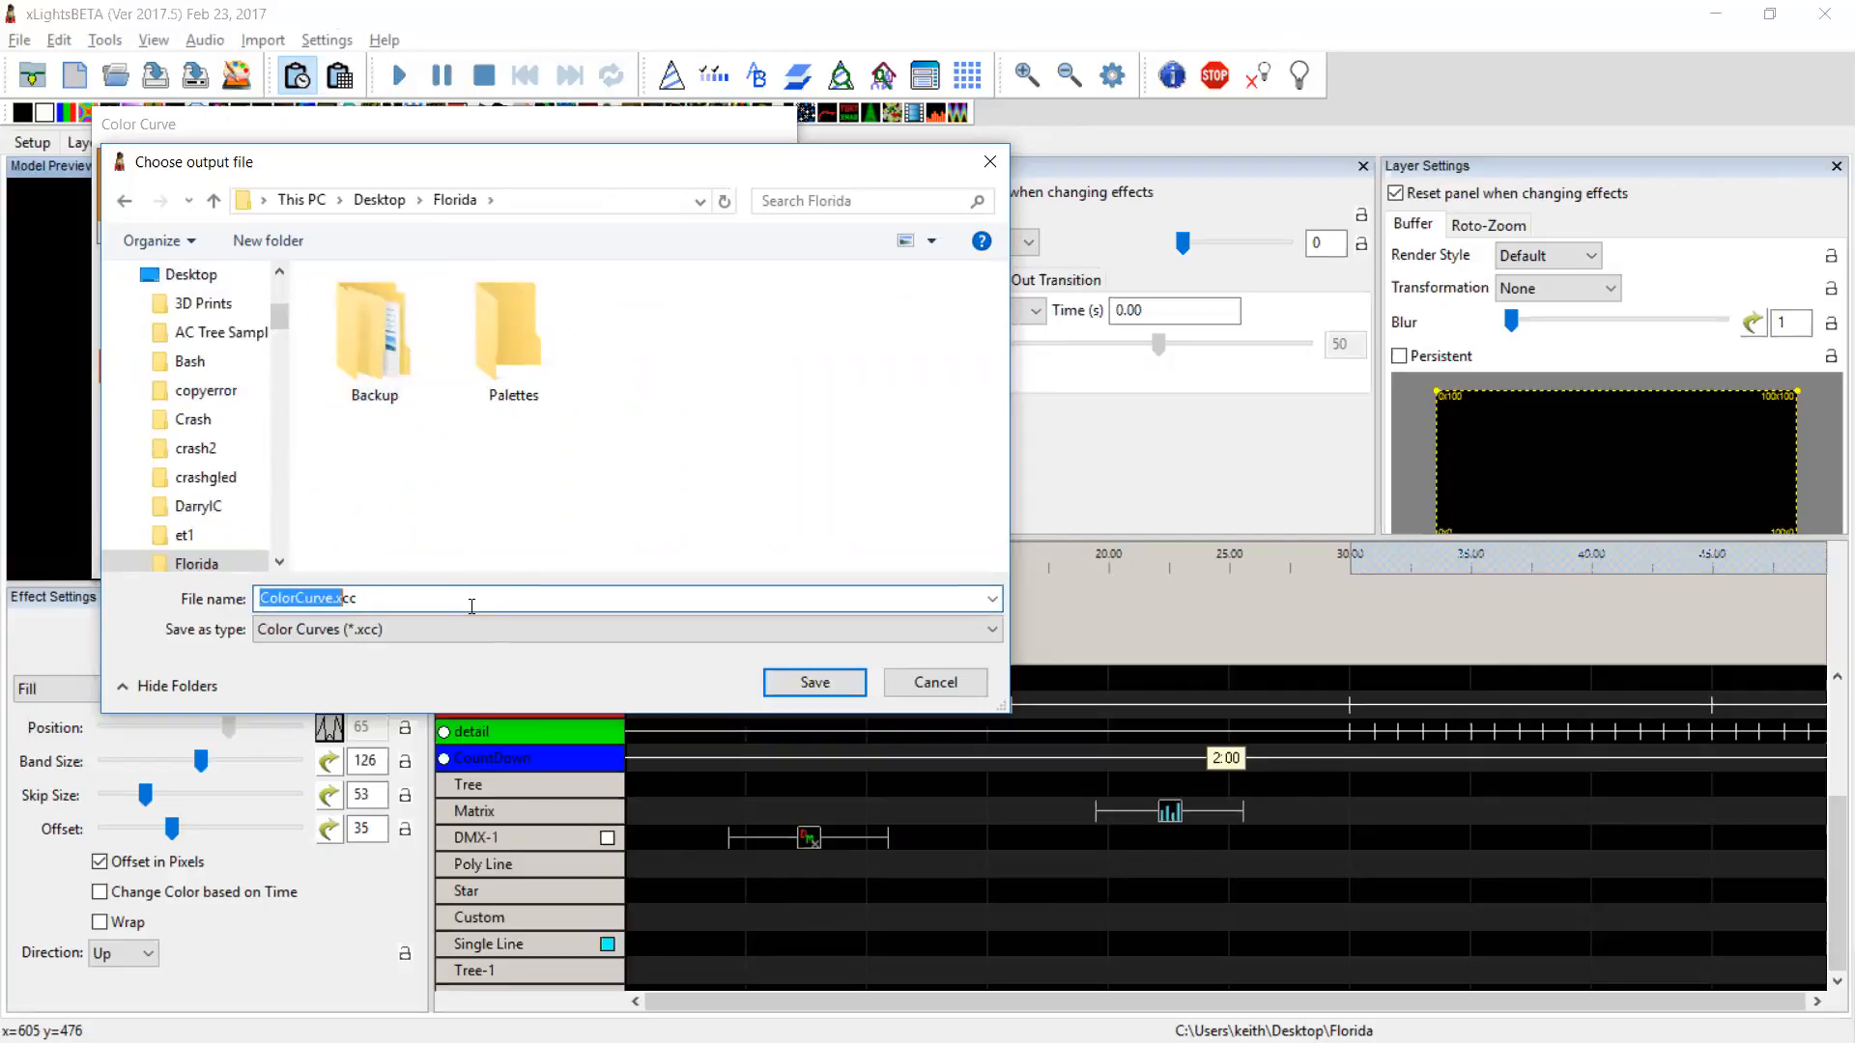
pyautogui.write('Red')
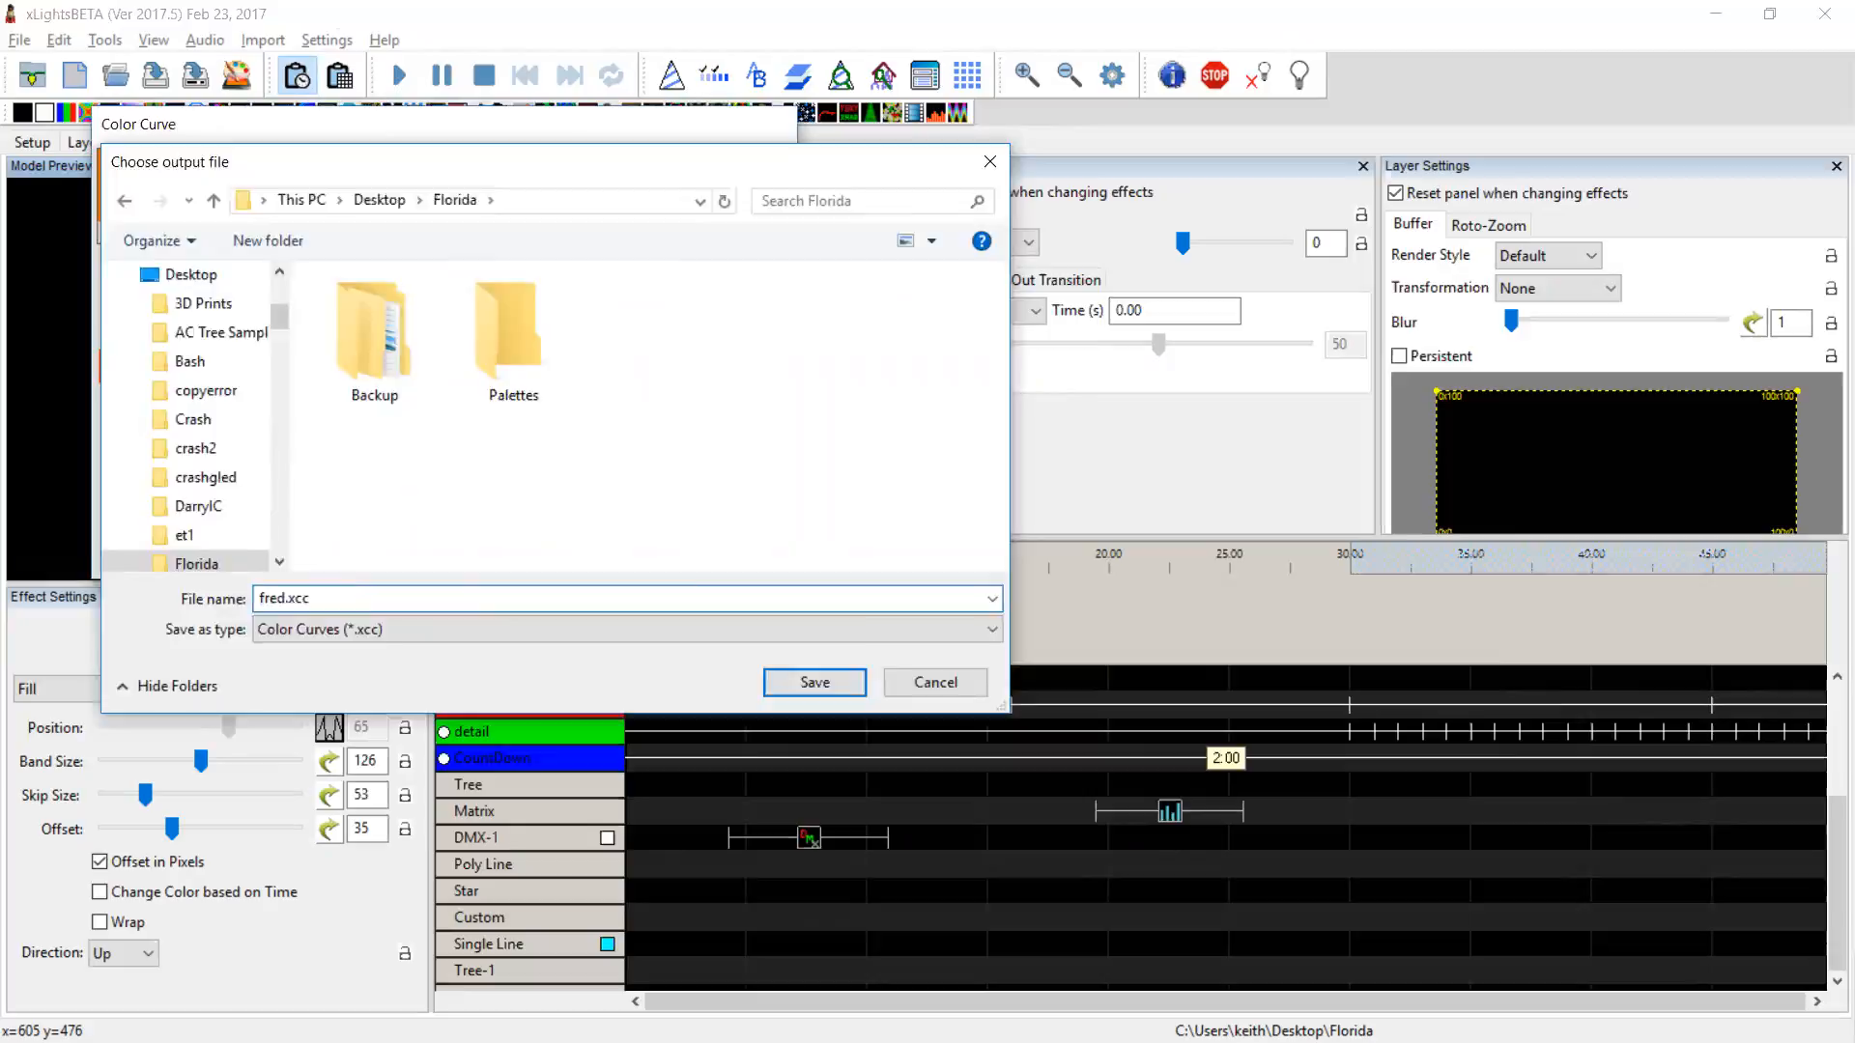
pyautogui.press('Return')
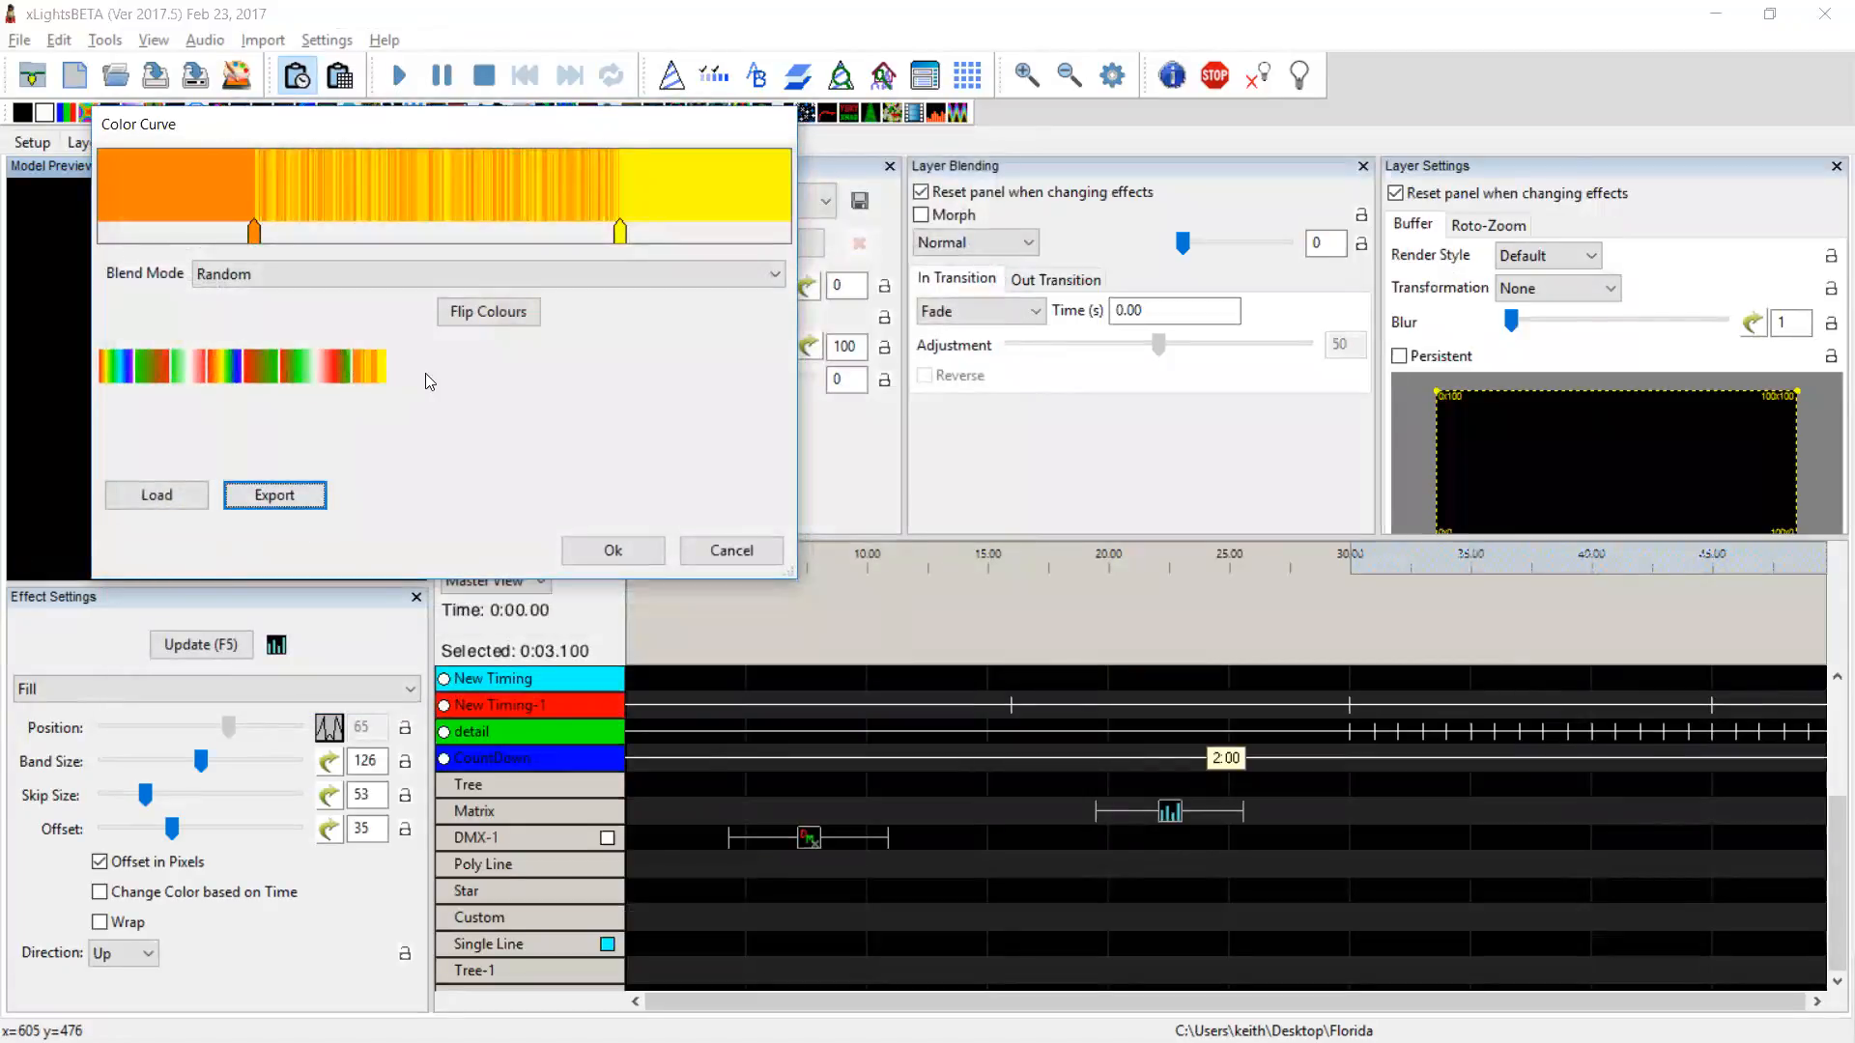
pyautogui.click(641, 557)
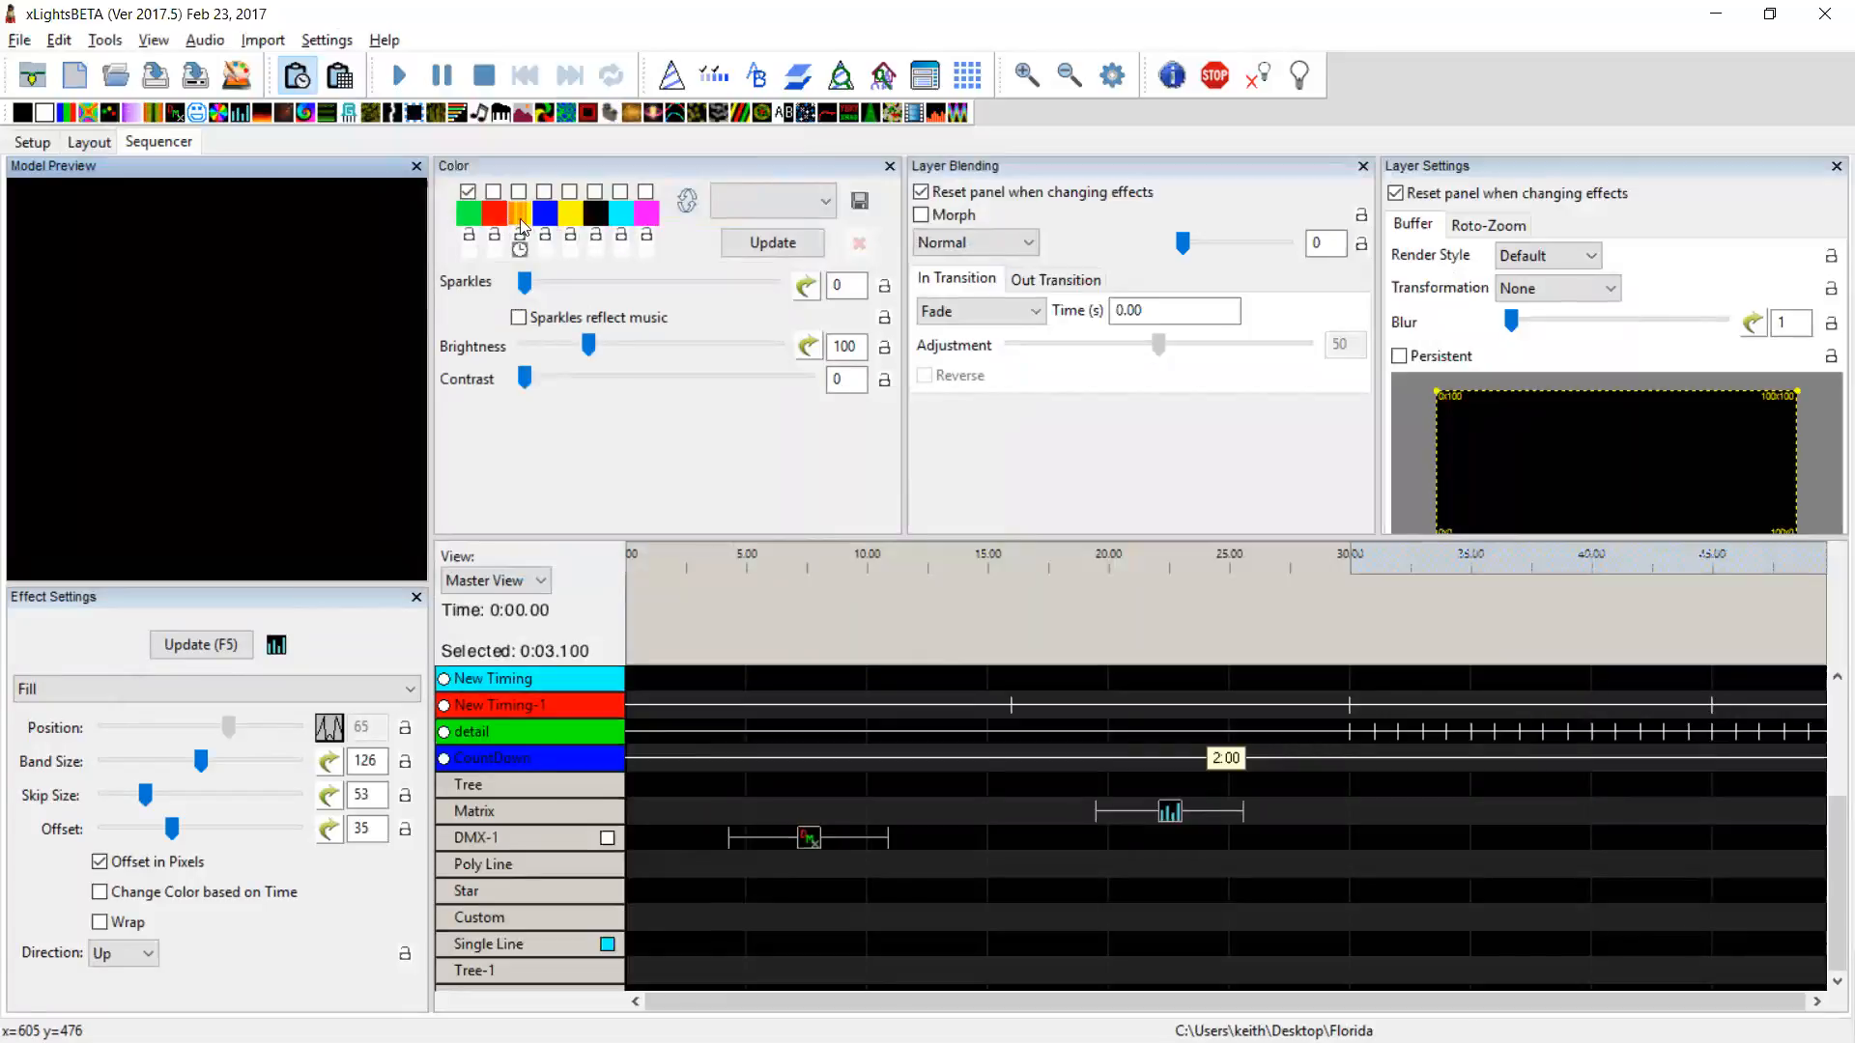
# Save the current color palette, switch to File Explorer and select the palette file in the Palettes folder under Desktop\Florida
pyautogui.click(826, 207)
pyautogui.click(826, 206)
pyautogui.hotkey('alt', 'Tab')
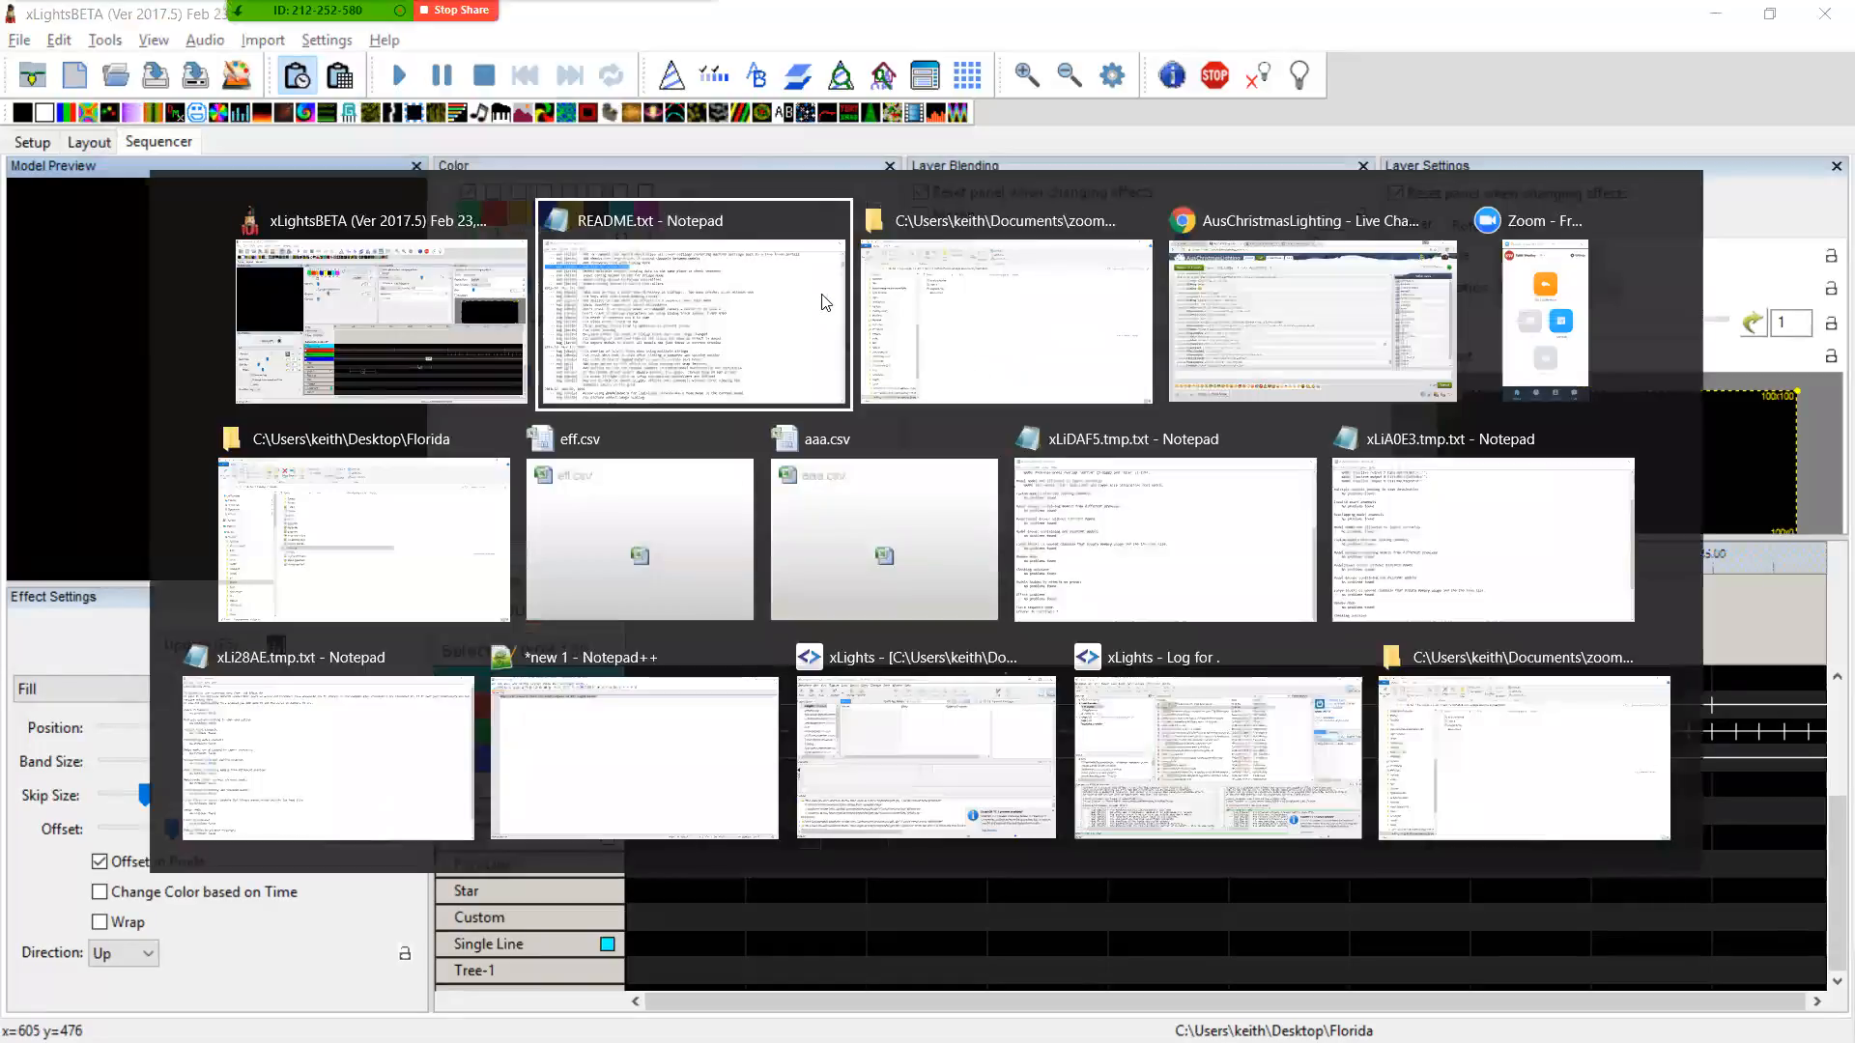
pyautogui.hotkey('alt', 'Tab')
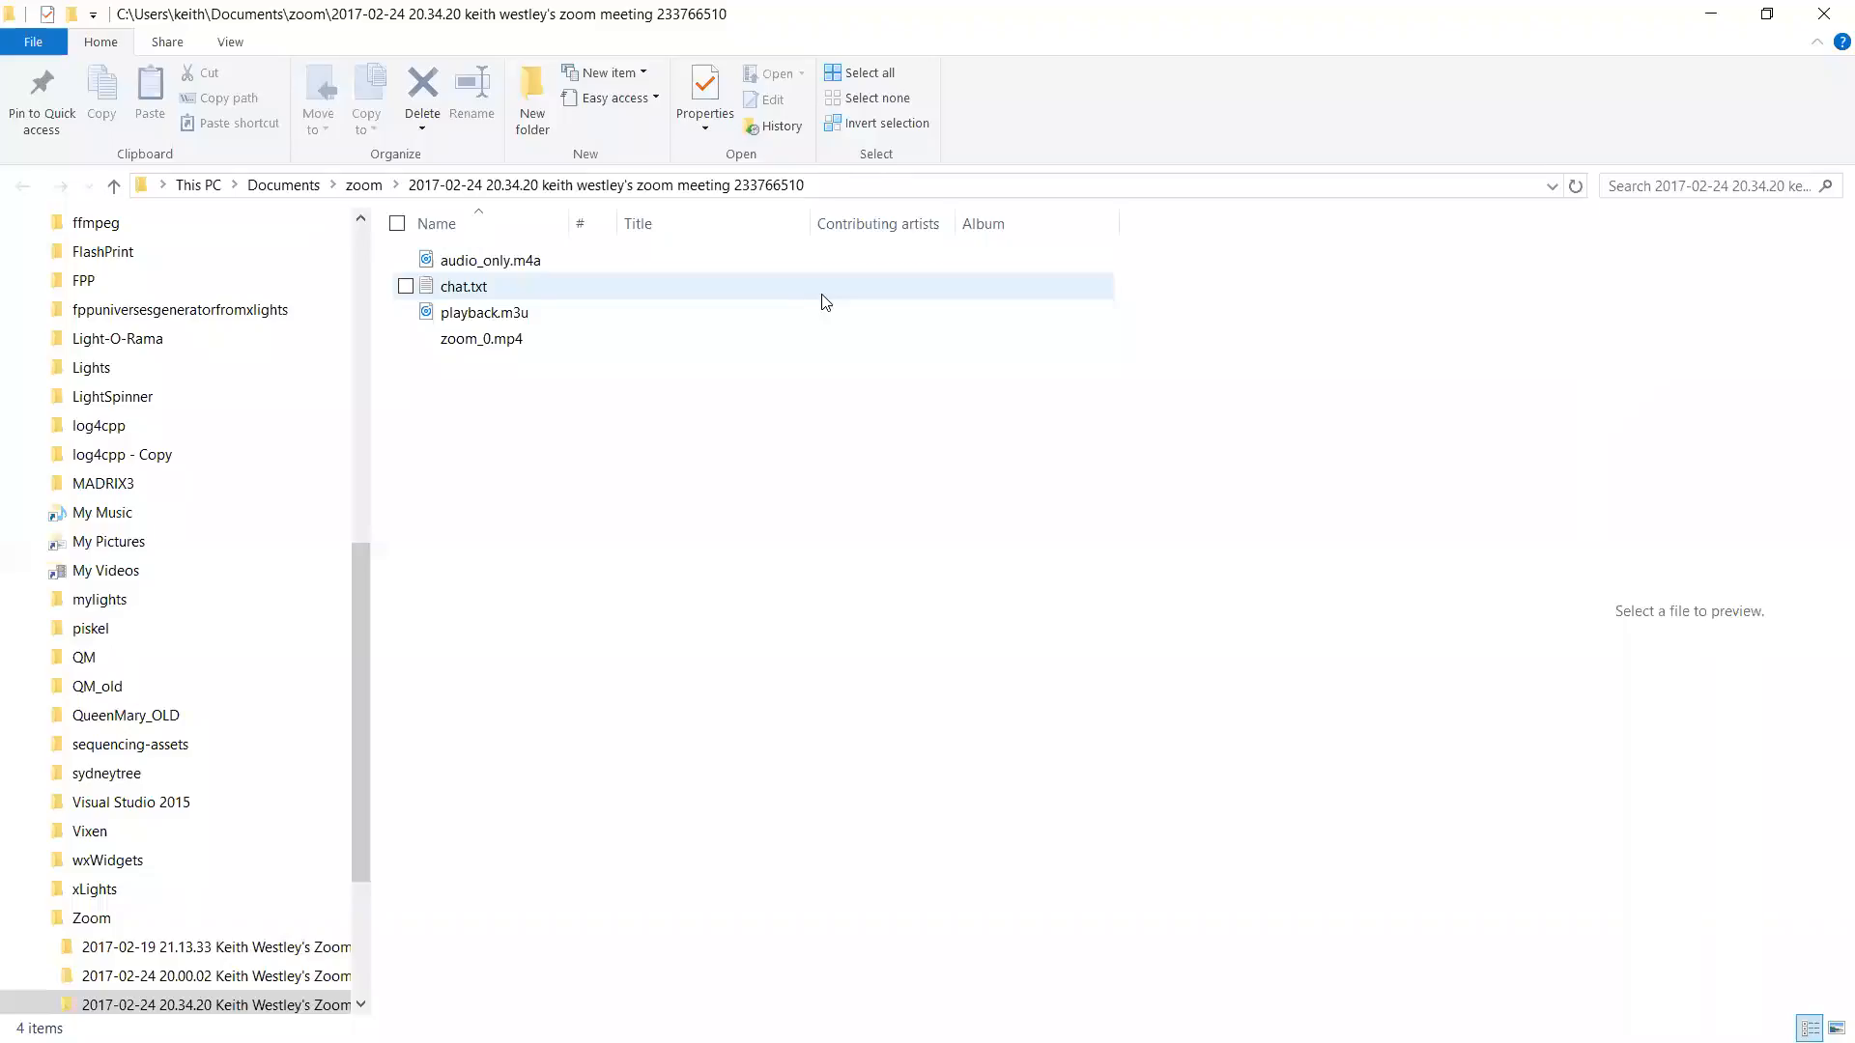
pyautogui.click(359, 514)
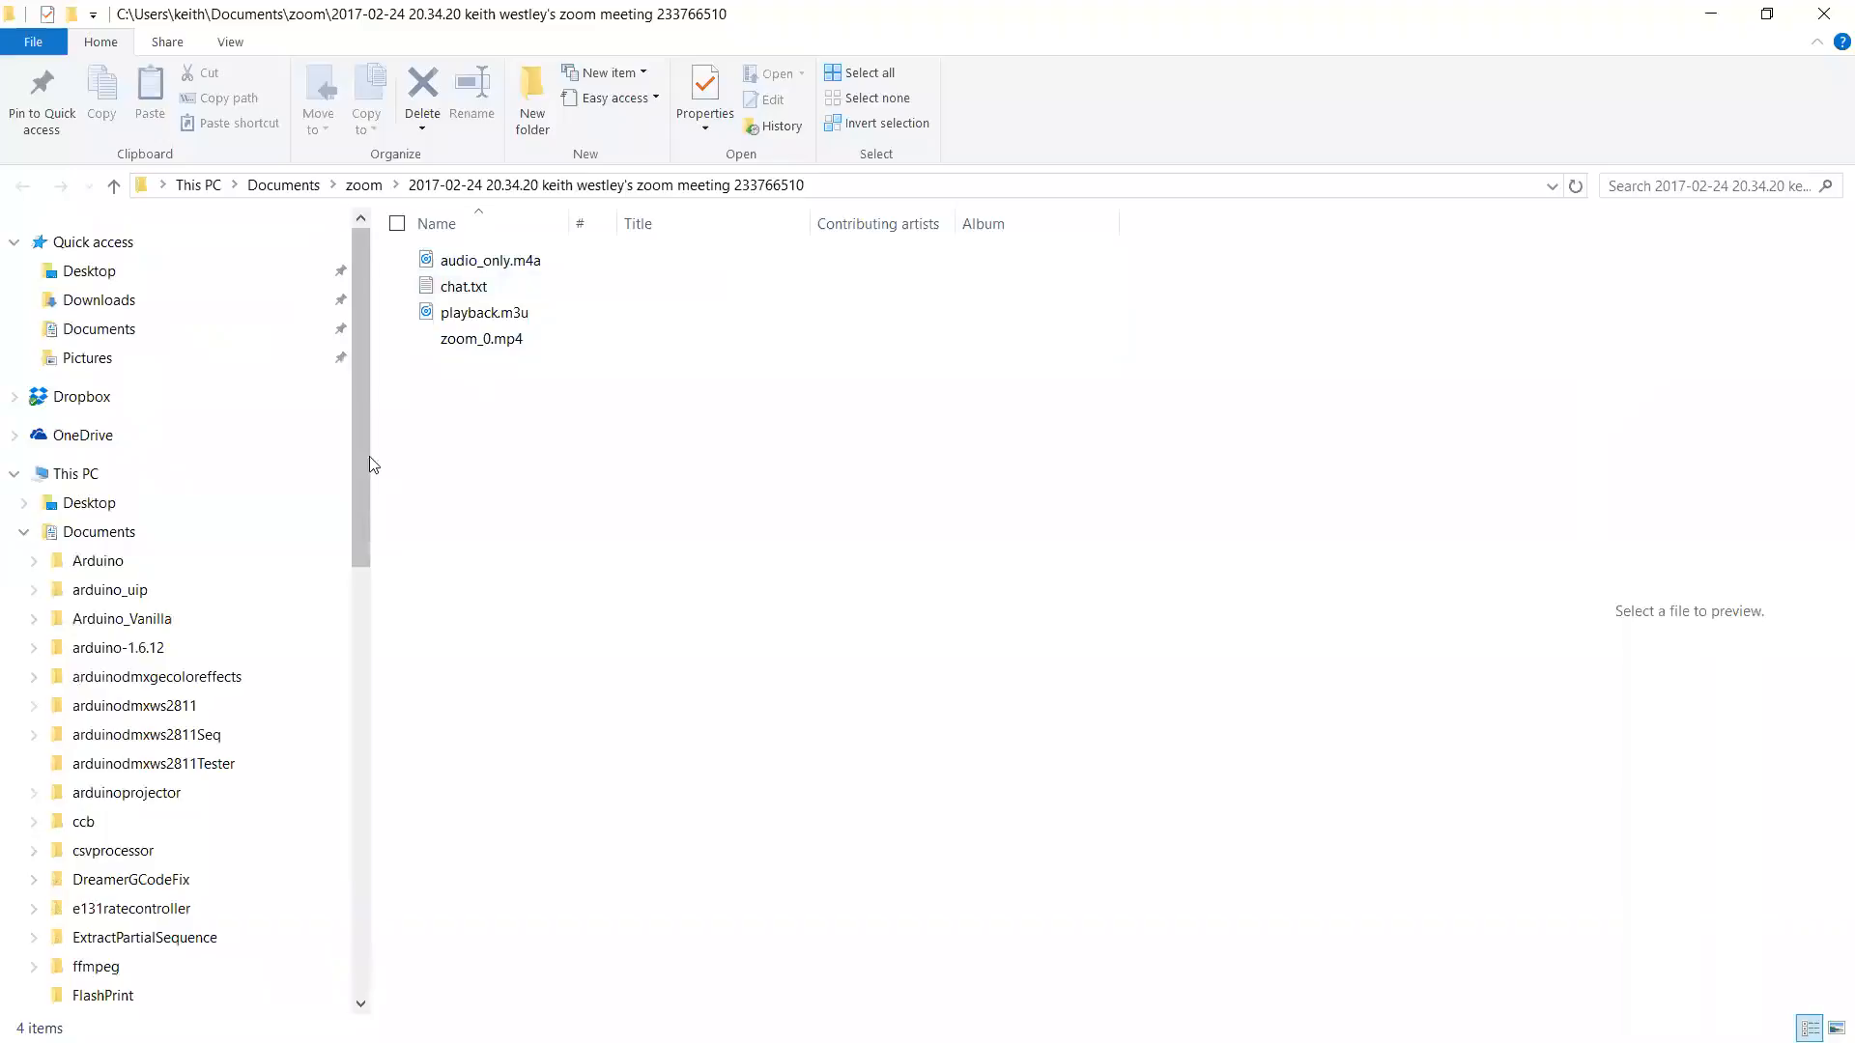
pyautogui.click(95, 277)
pyautogui.doubleClick(487, 283)
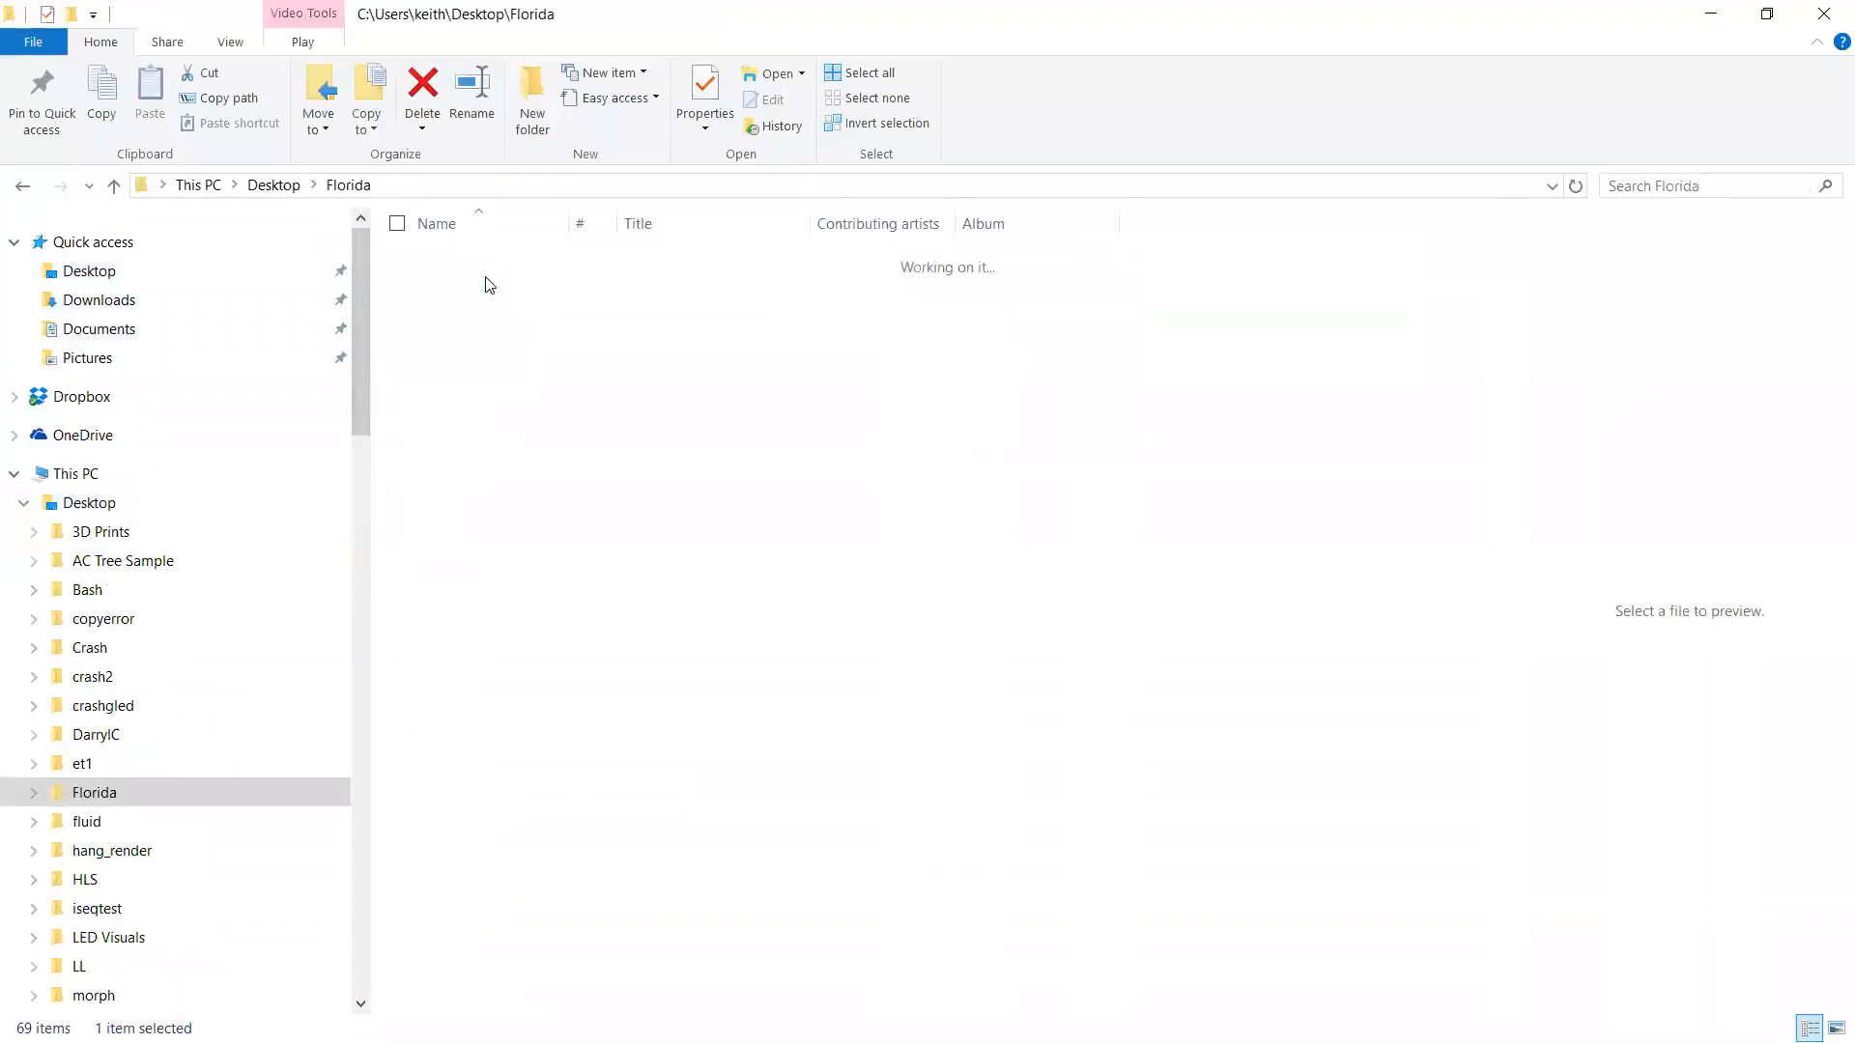
pyautogui.doubleClick(483, 284)
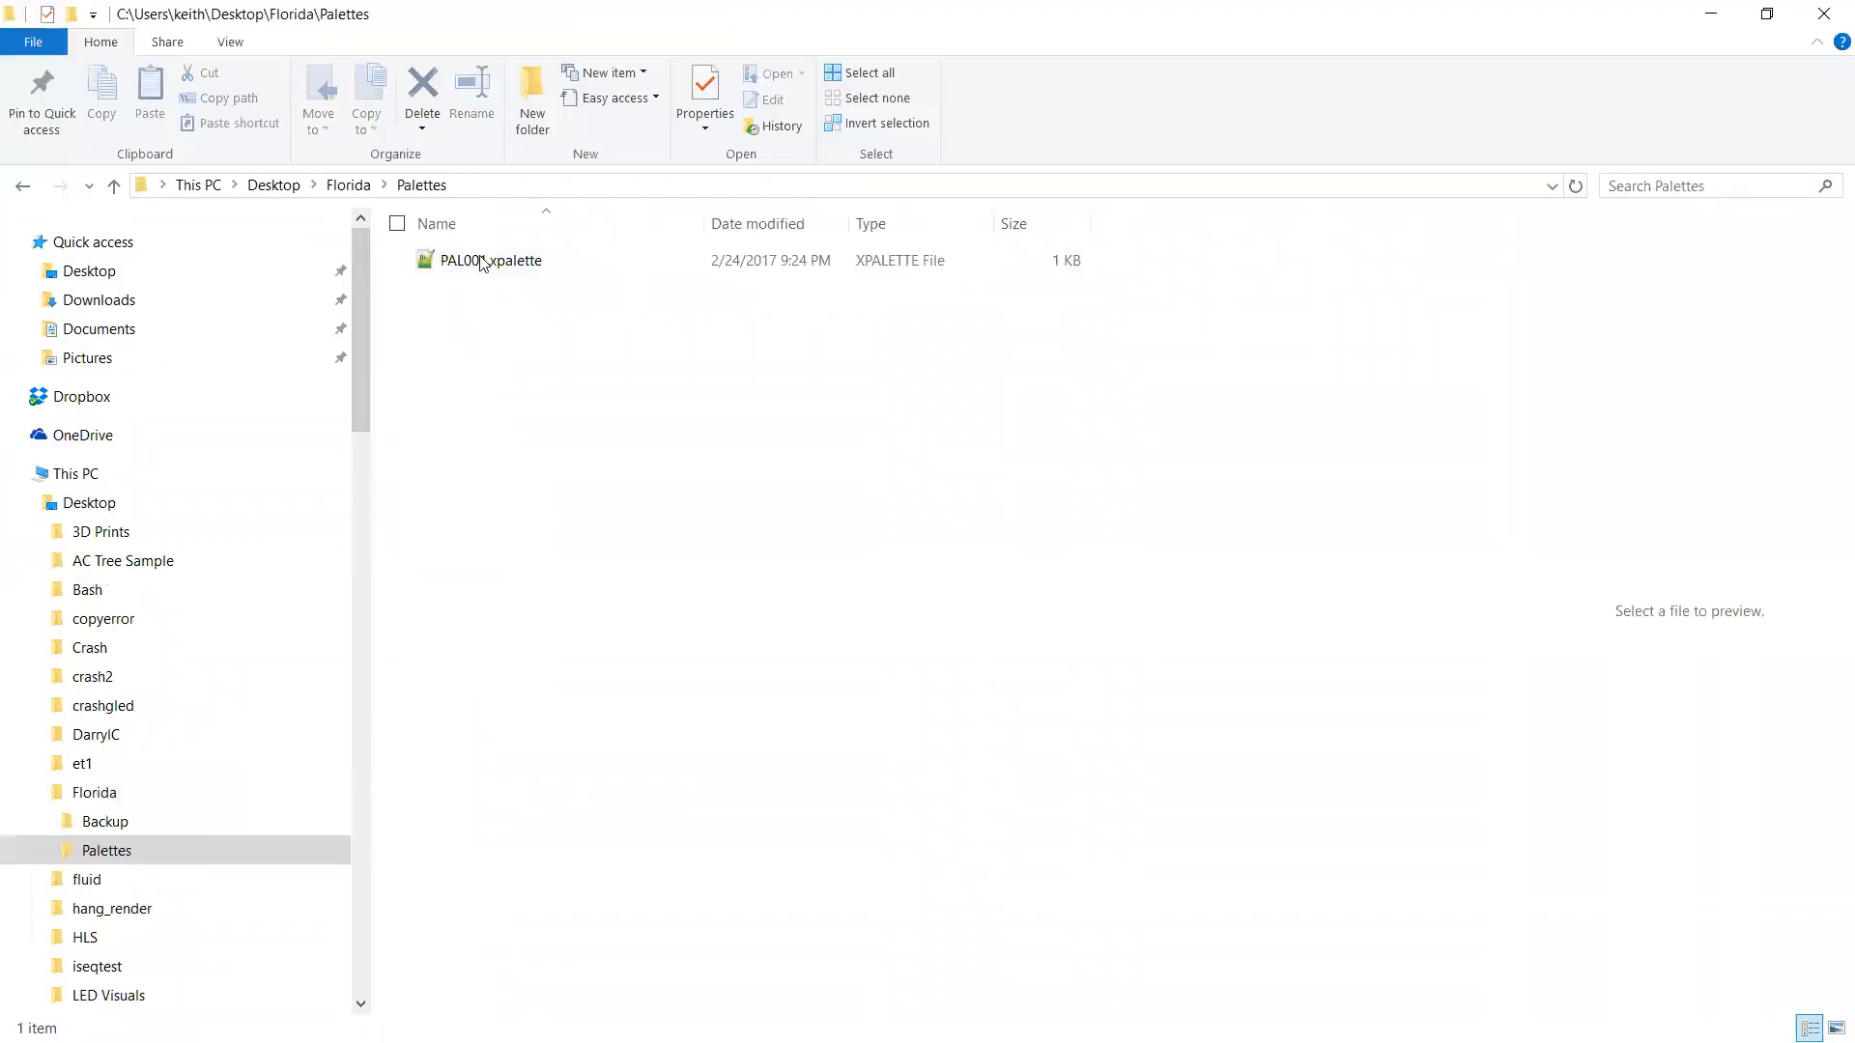
pyautogui.click(475, 260)
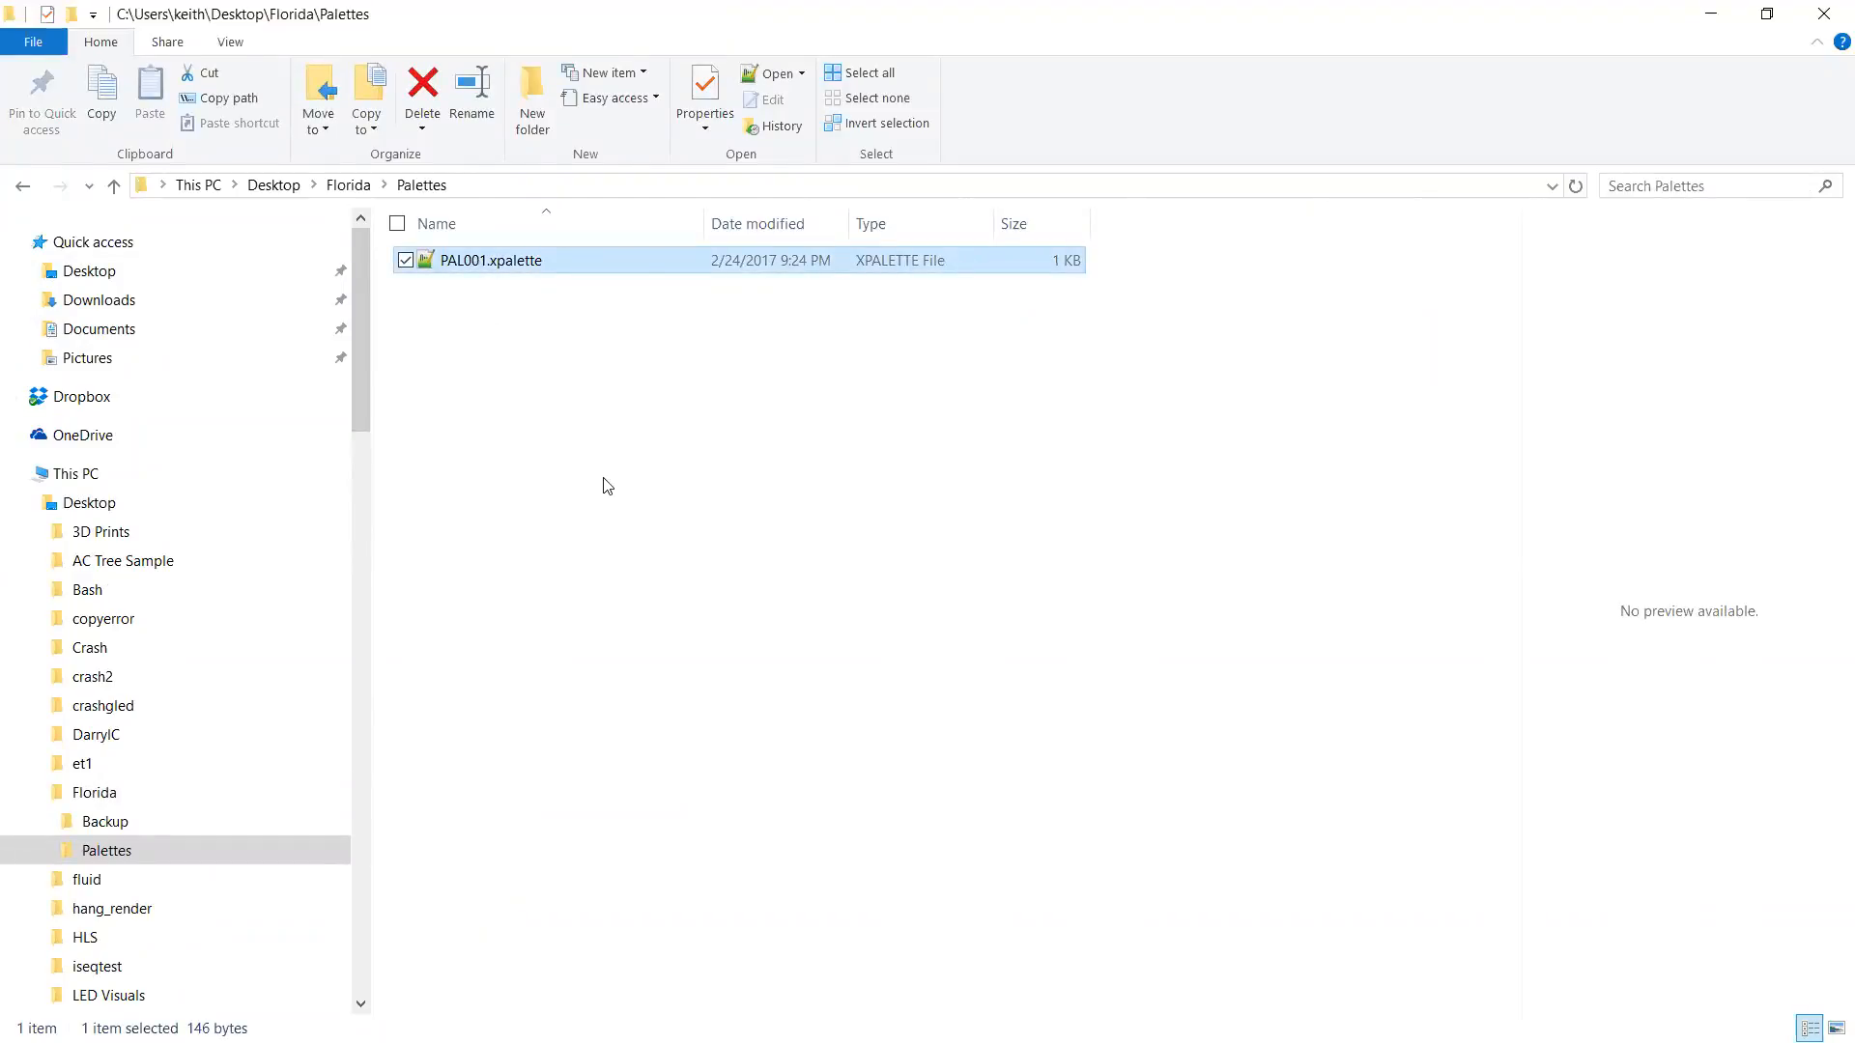
# Switch to the README in Notepad and highlight the entry about firing fireworks with a timing mark
pyautogui.hotkey('alt', 'Tab')
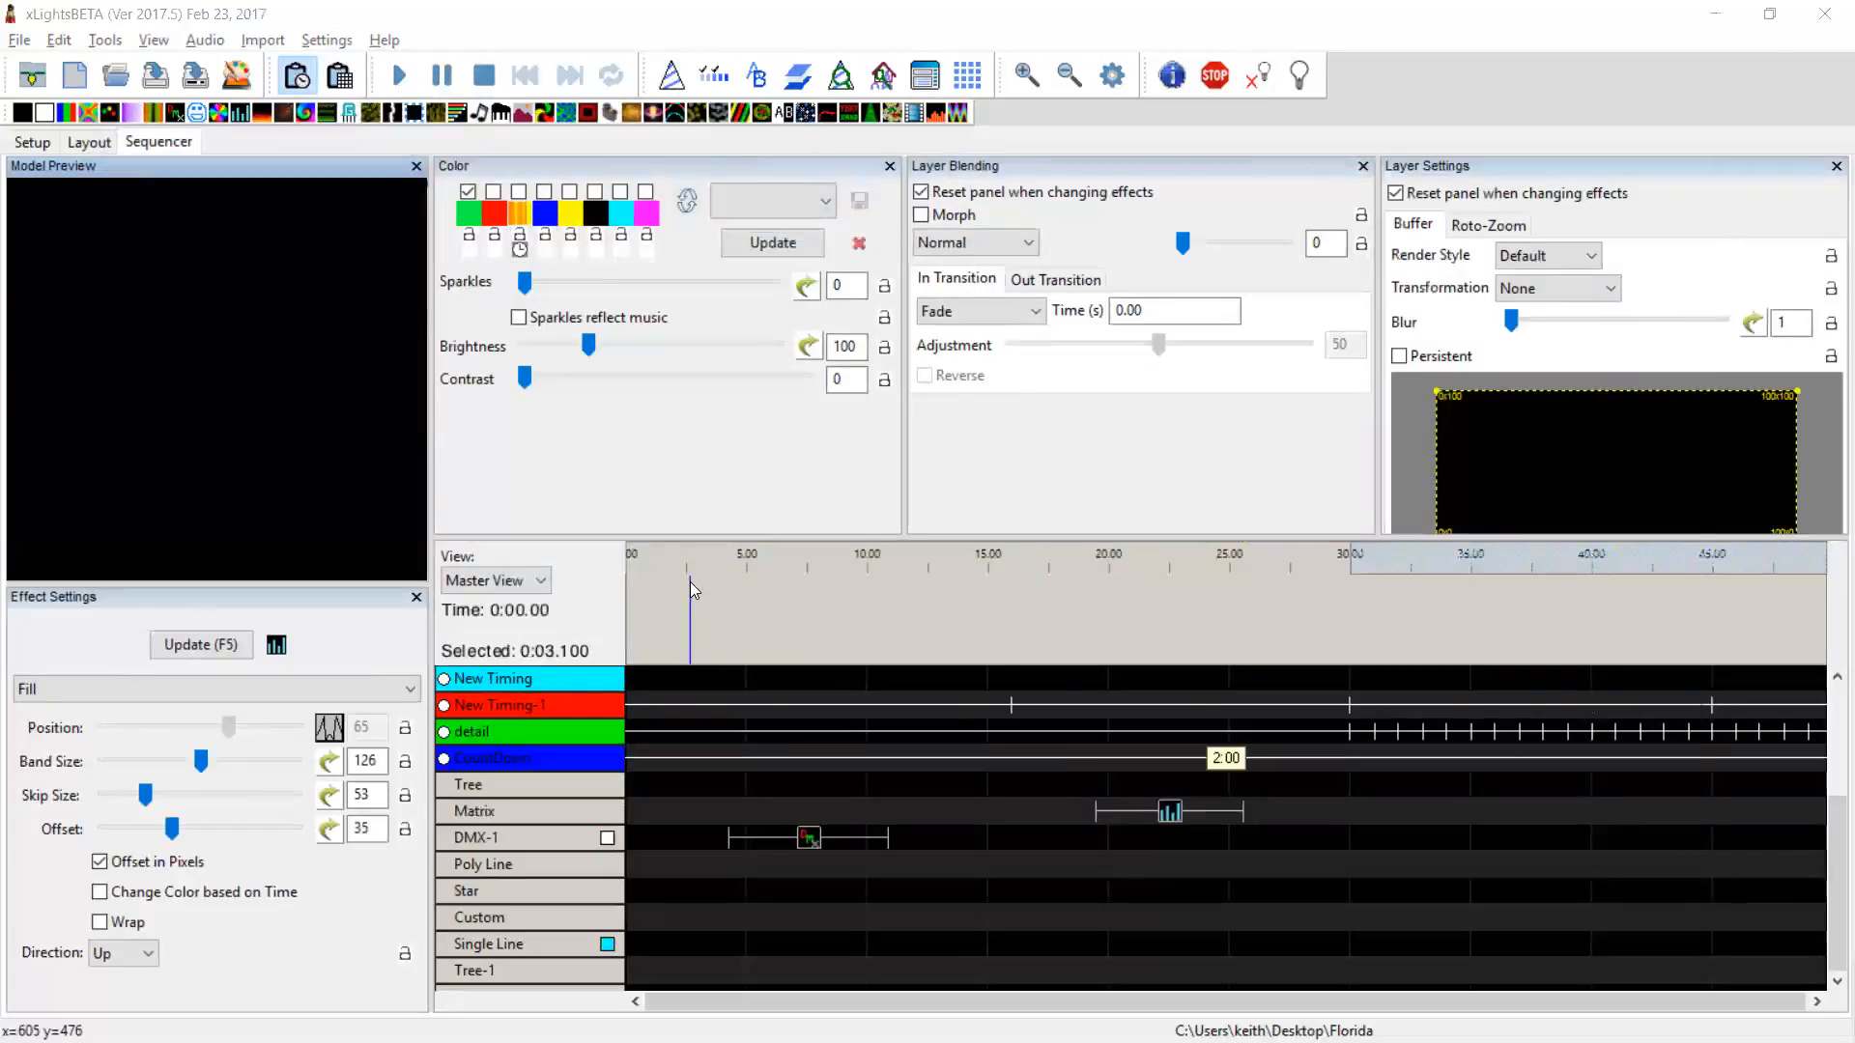
pyautogui.hotkey('alt', 'Tab')
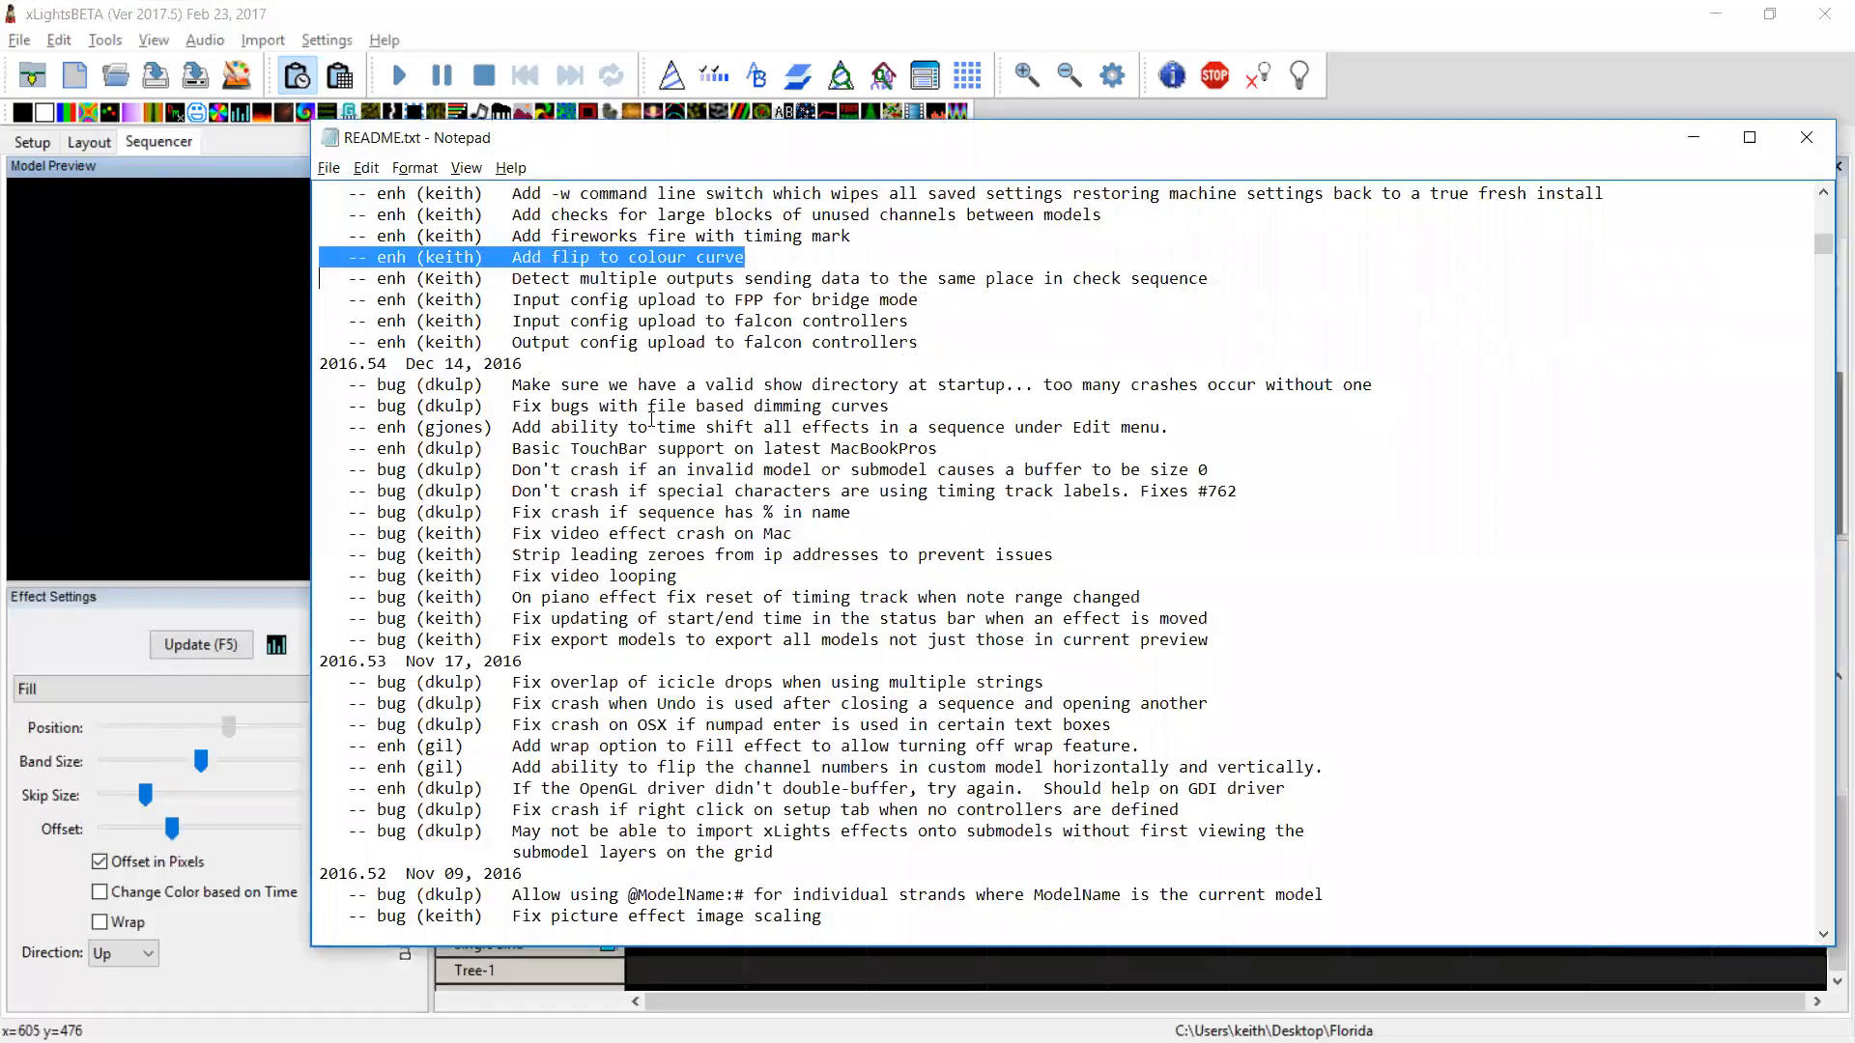
pyautogui.press('Left')
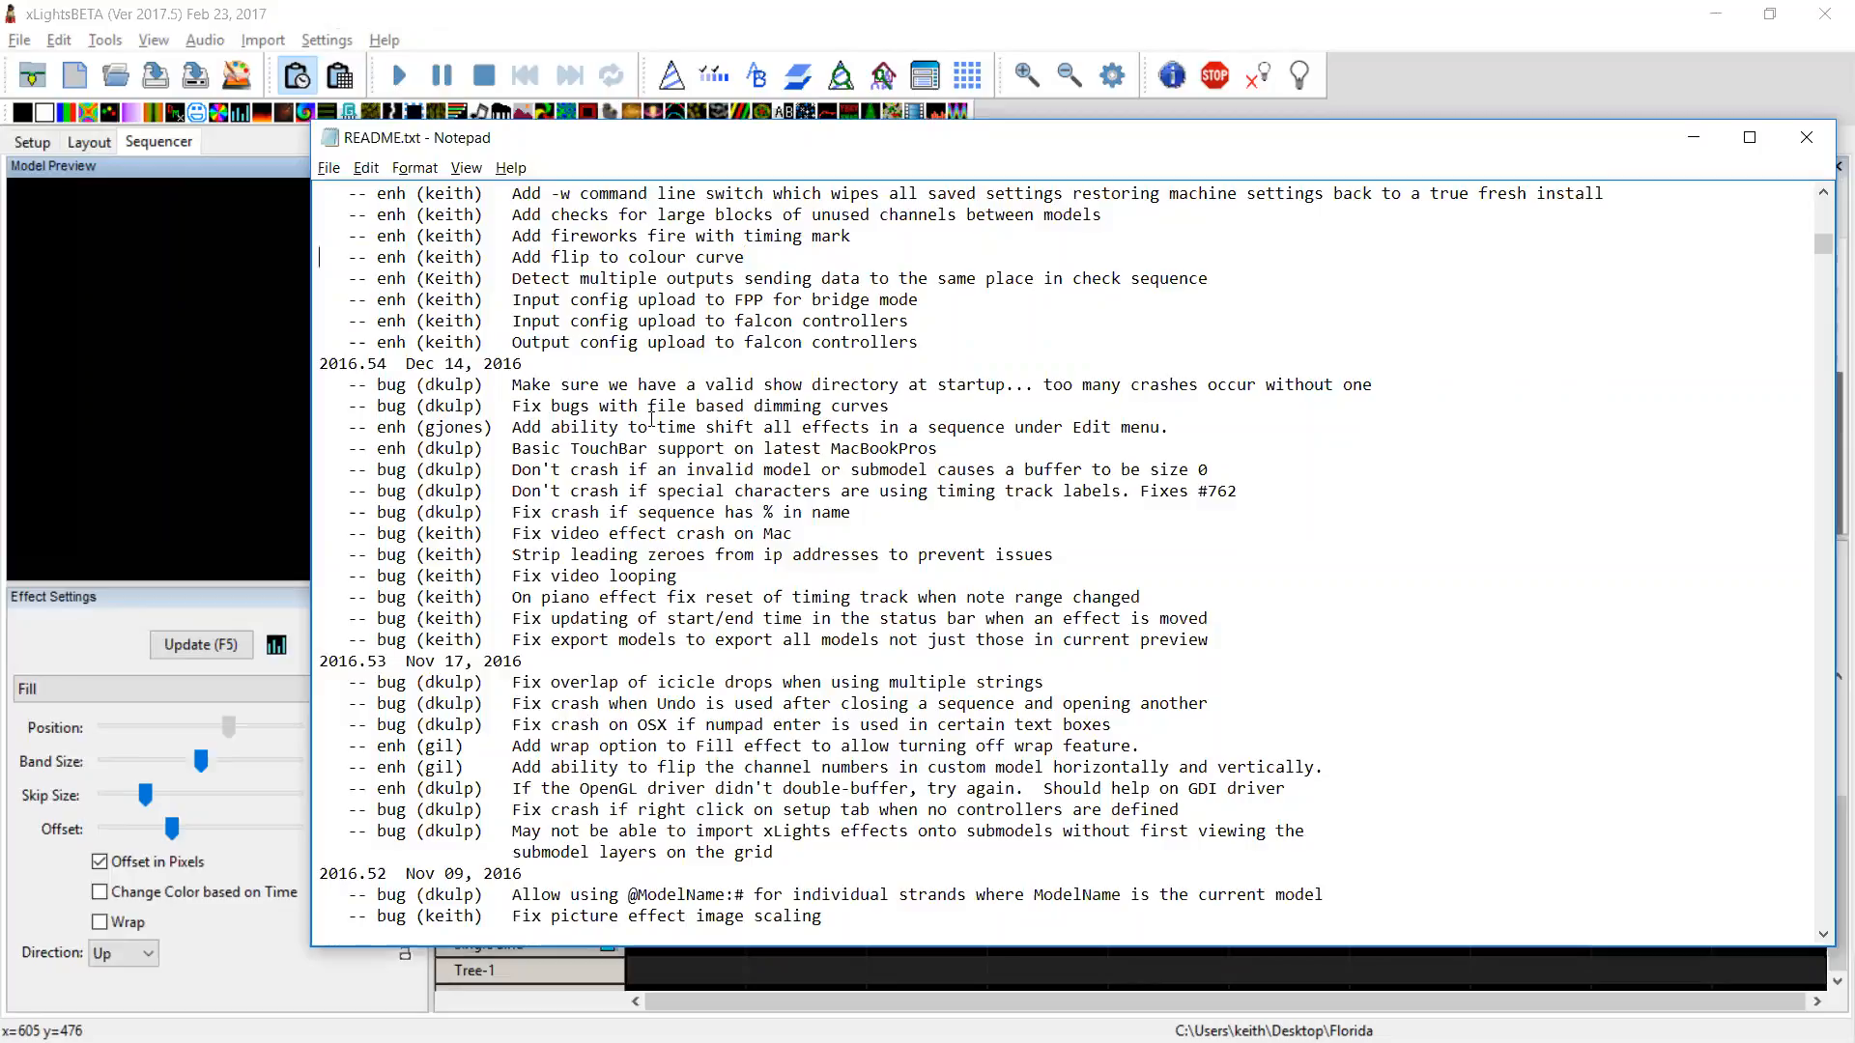
pyautogui.hotkey('shift', 'Up')
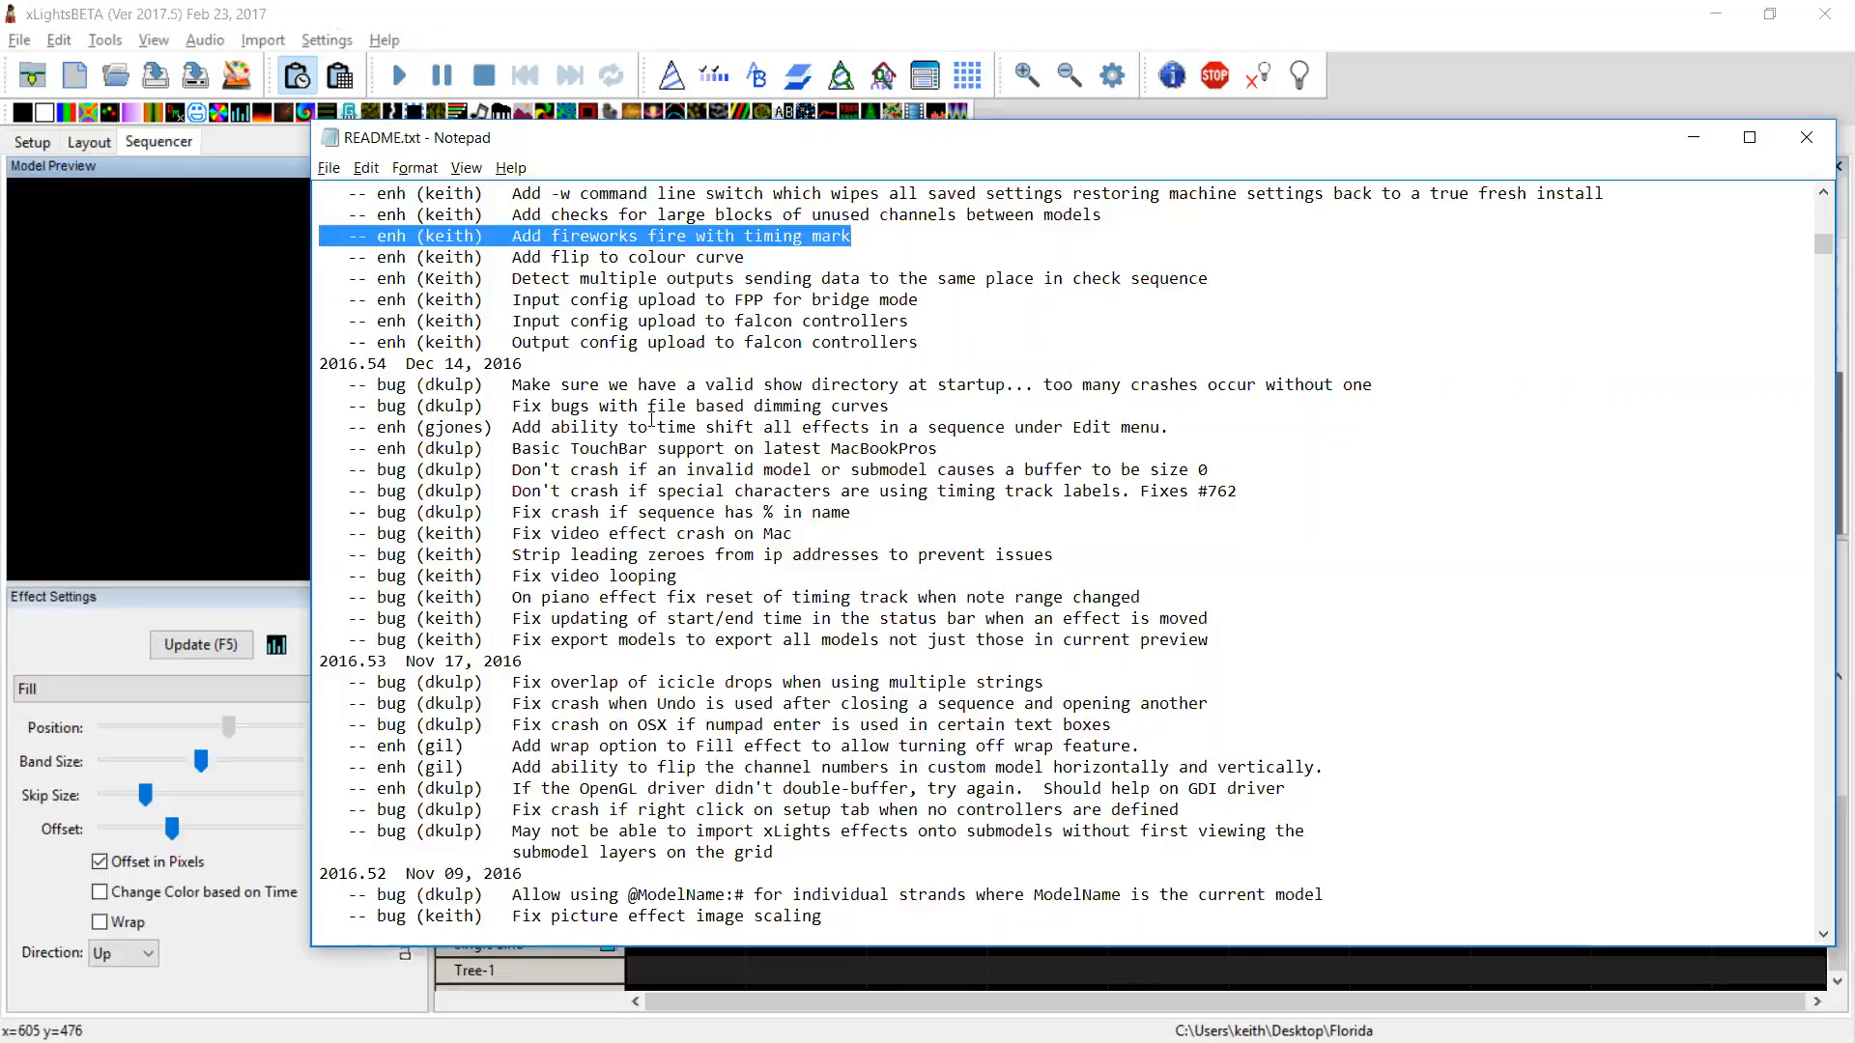
# Switch to xLights, add a Fireworks effect about 9.4 s long to the Tree model and move it to start at about 32 s
pyautogui.hotkey('alt', 'Tab')
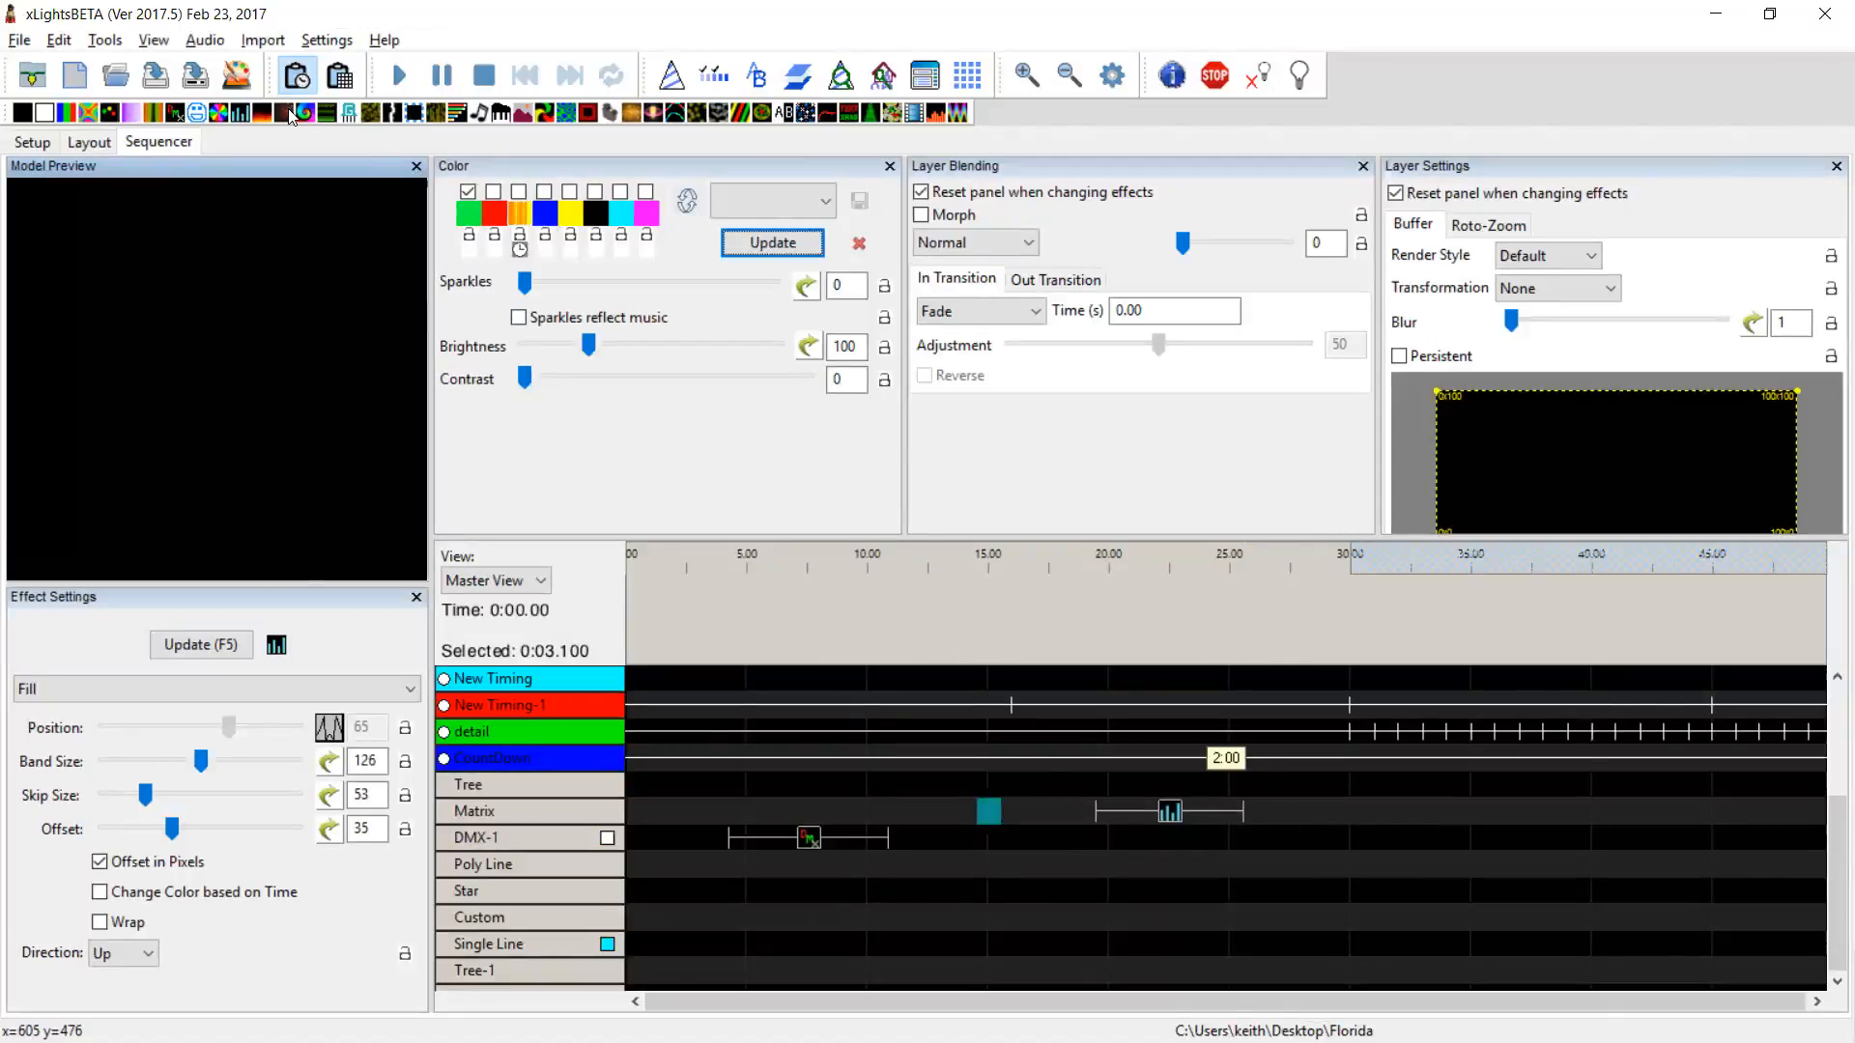
pyautogui.moveTo(290, 114); pyautogui.dragTo(907, 783)
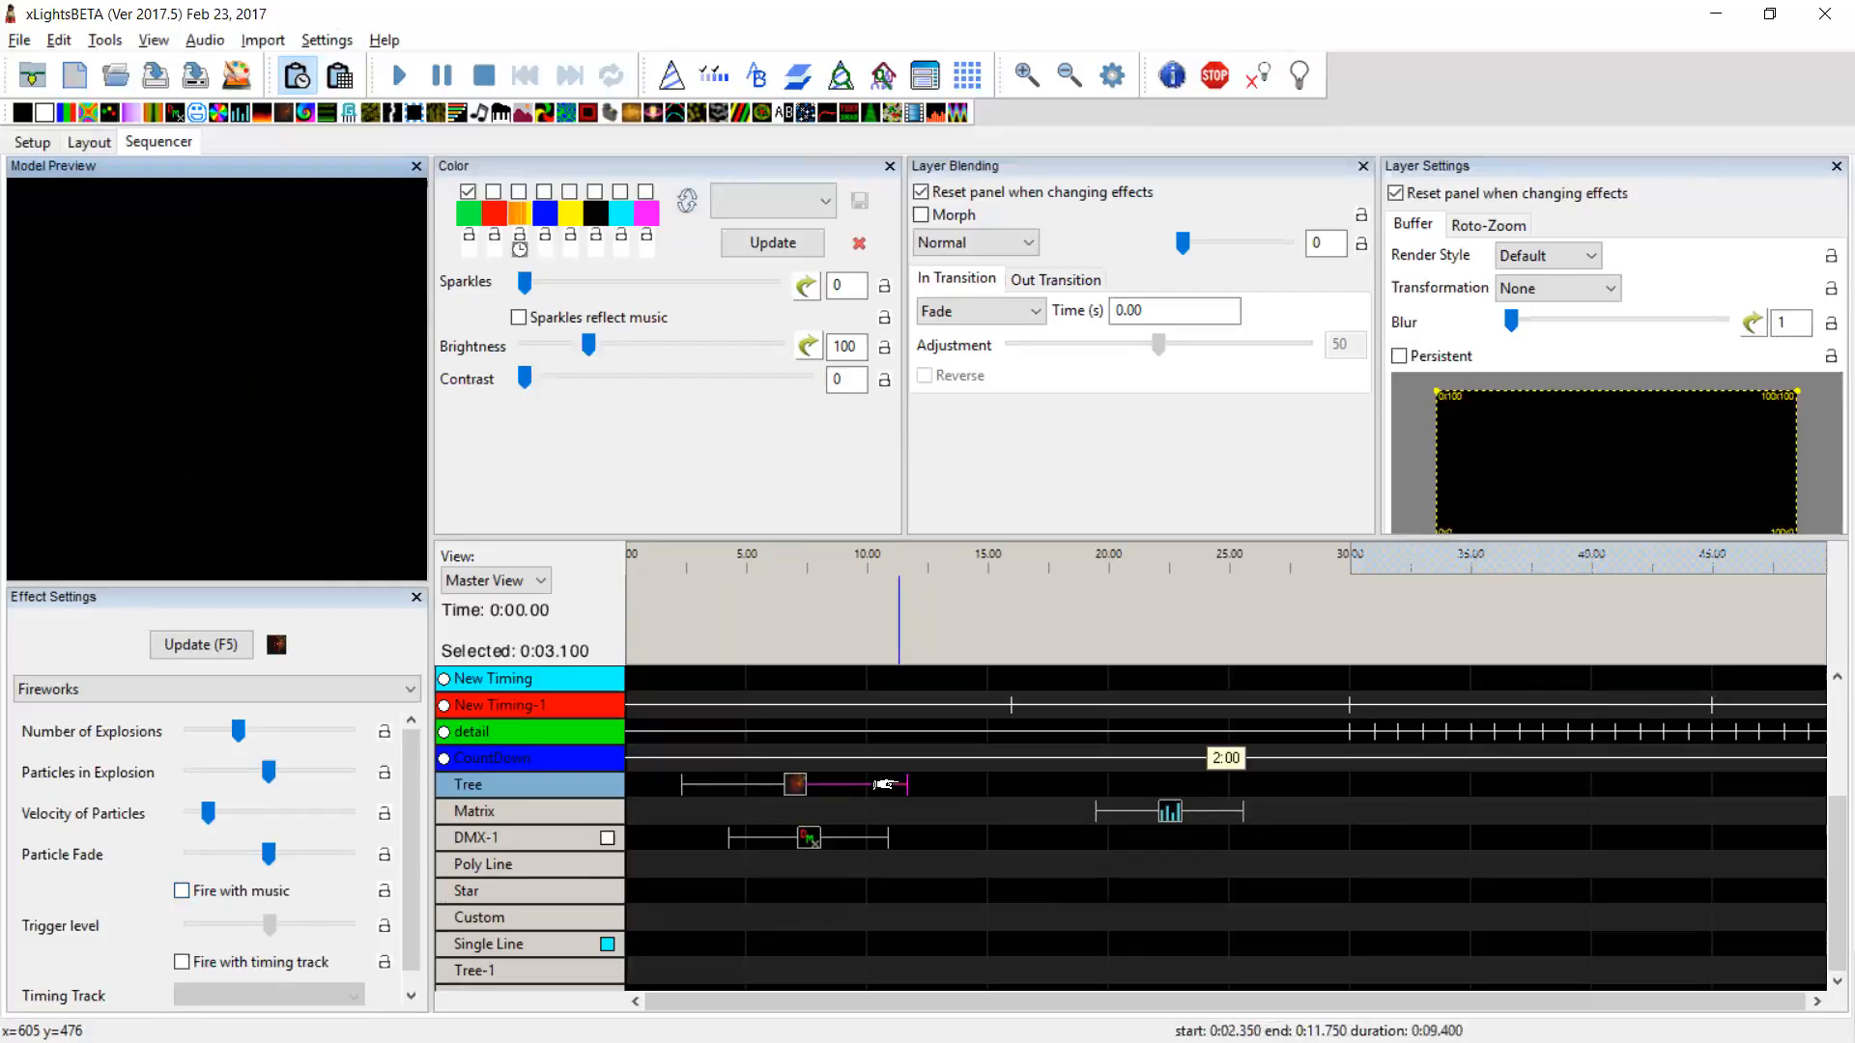
pyautogui.moveTo(802, 806); pyautogui.dragTo(1496, 810)
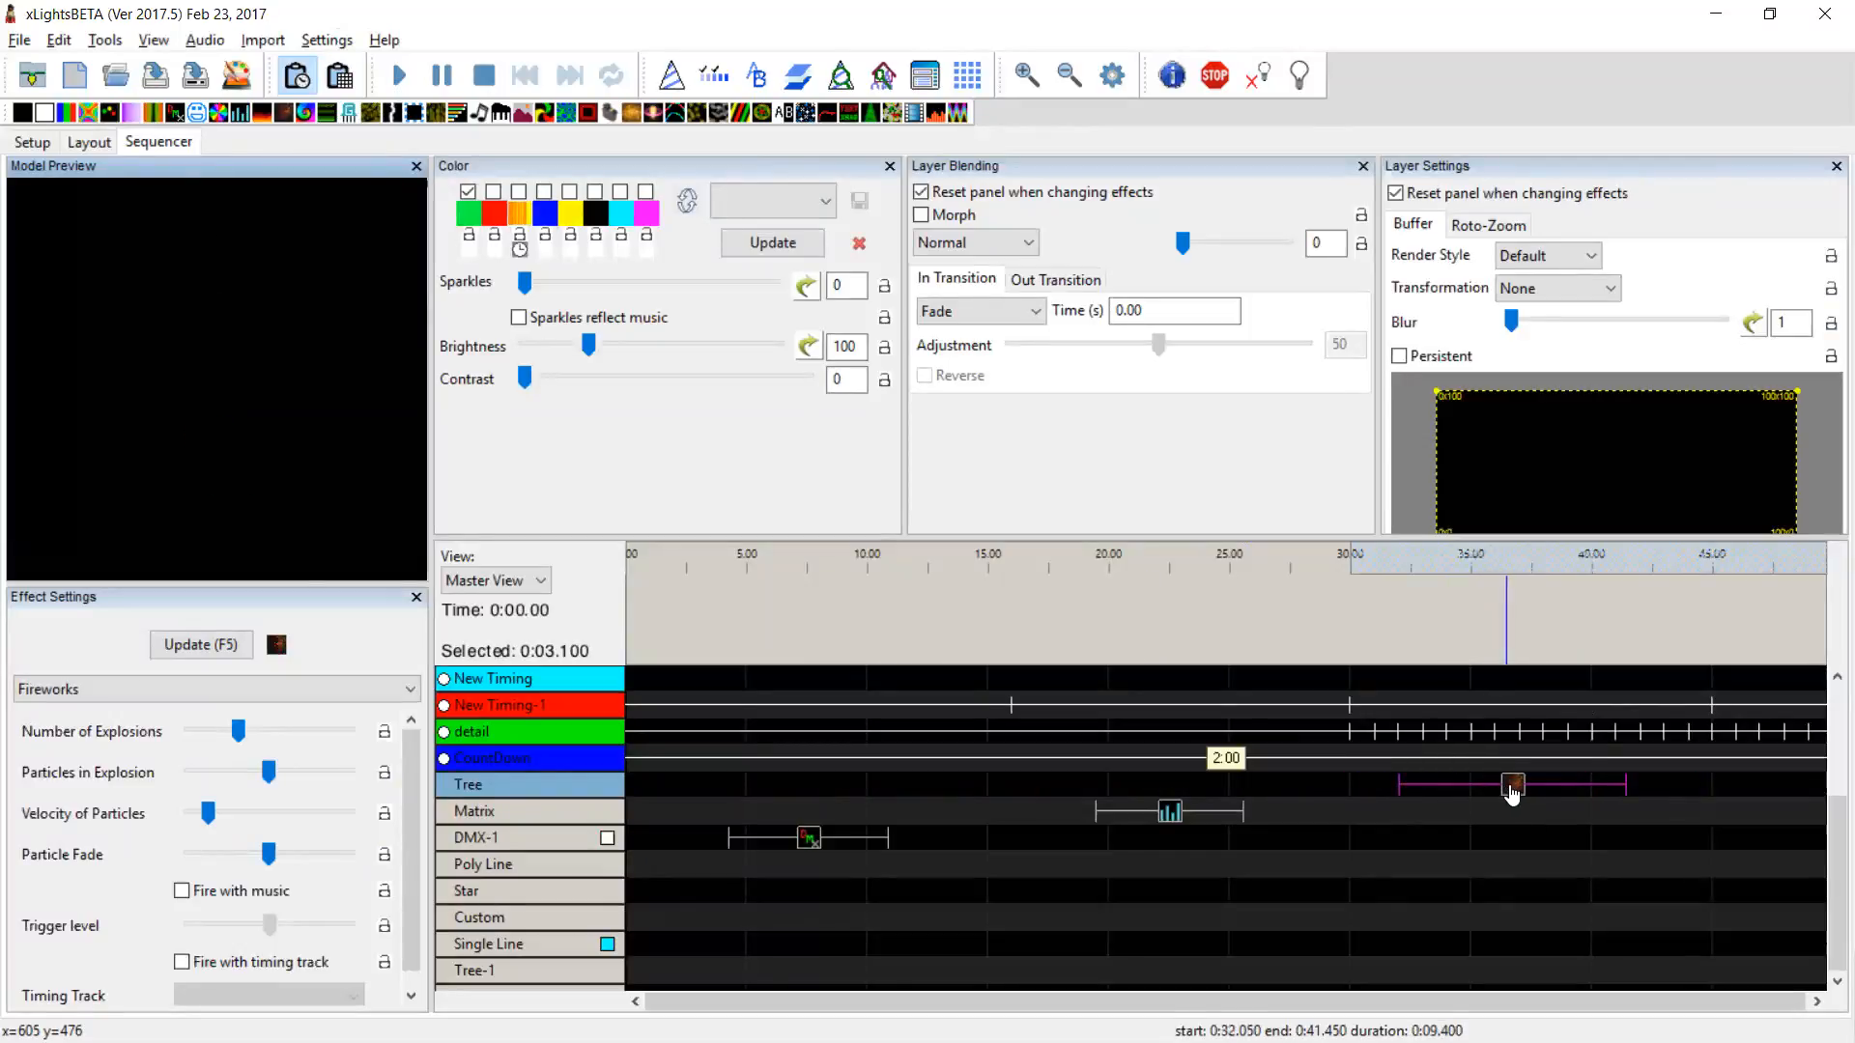
pyautogui.click(1511, 790)
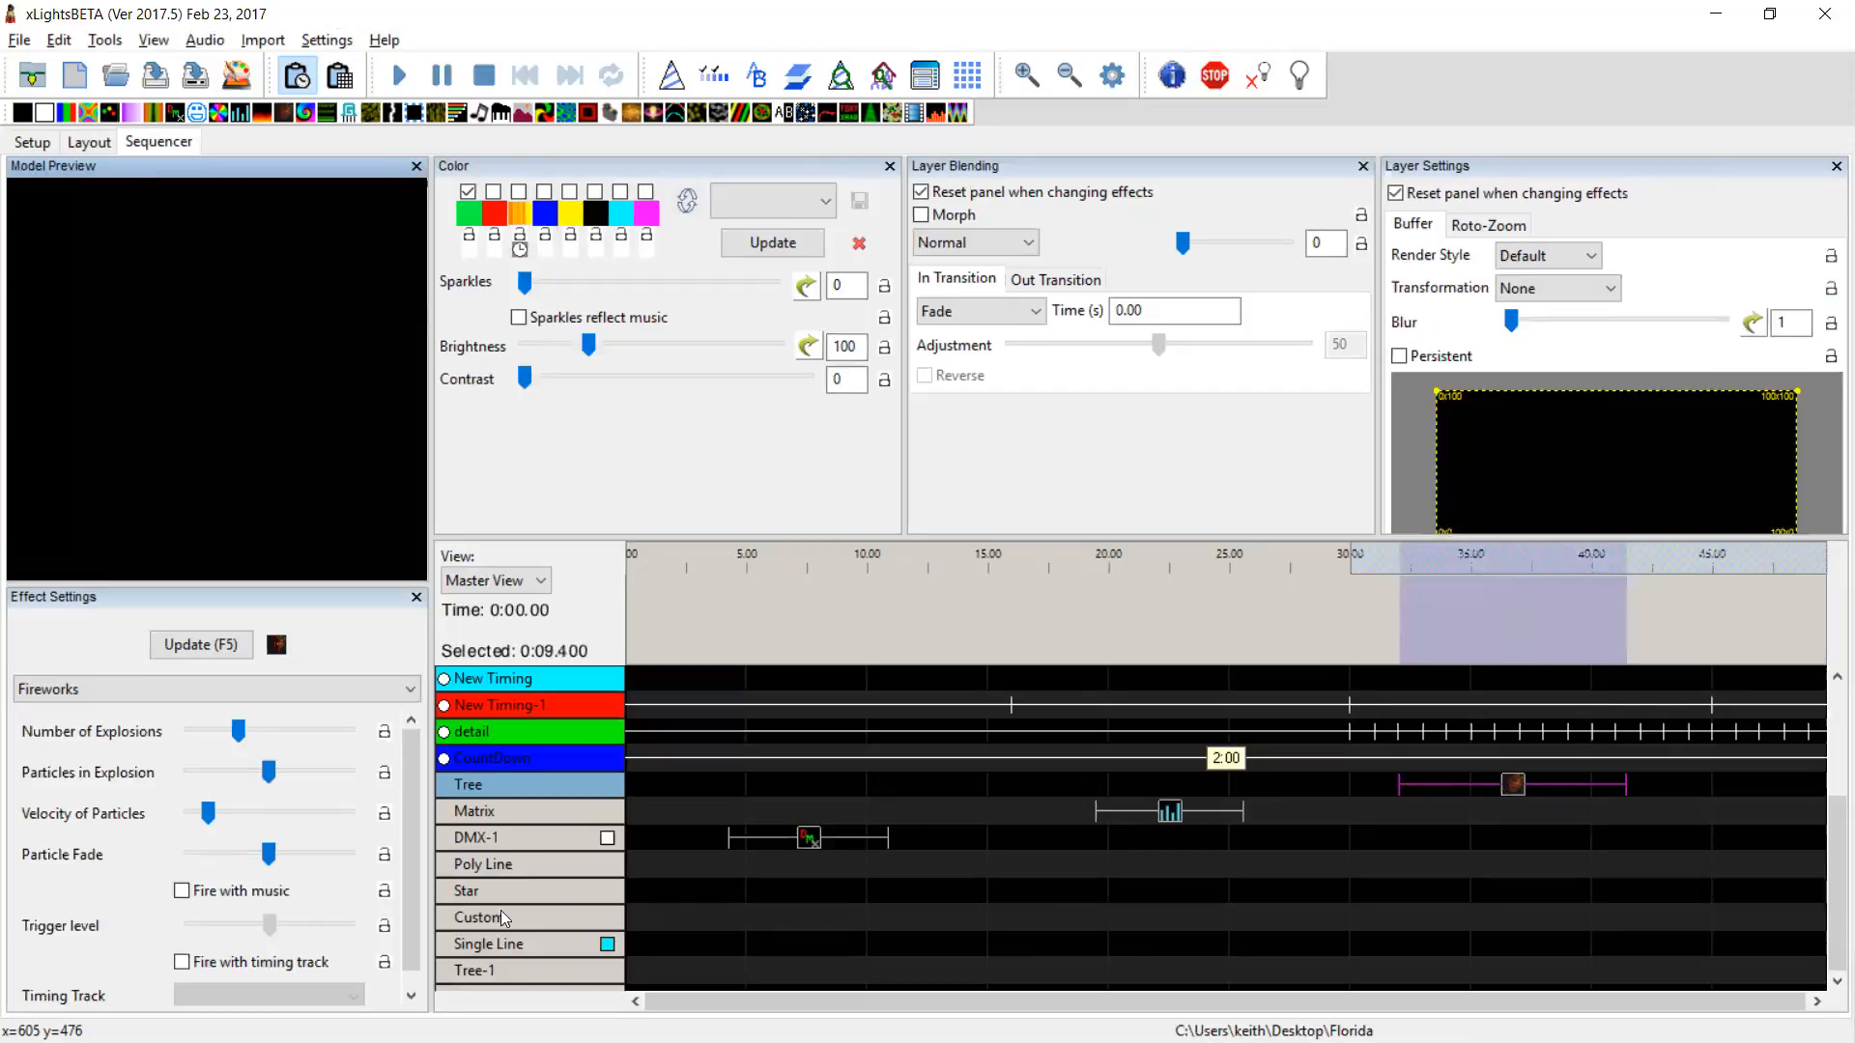
# Set the Fireworks effect on the Tree model to fire with the timing track named detail
pyautogui.click(210, 964)
pyautogui.click(1511, 788)
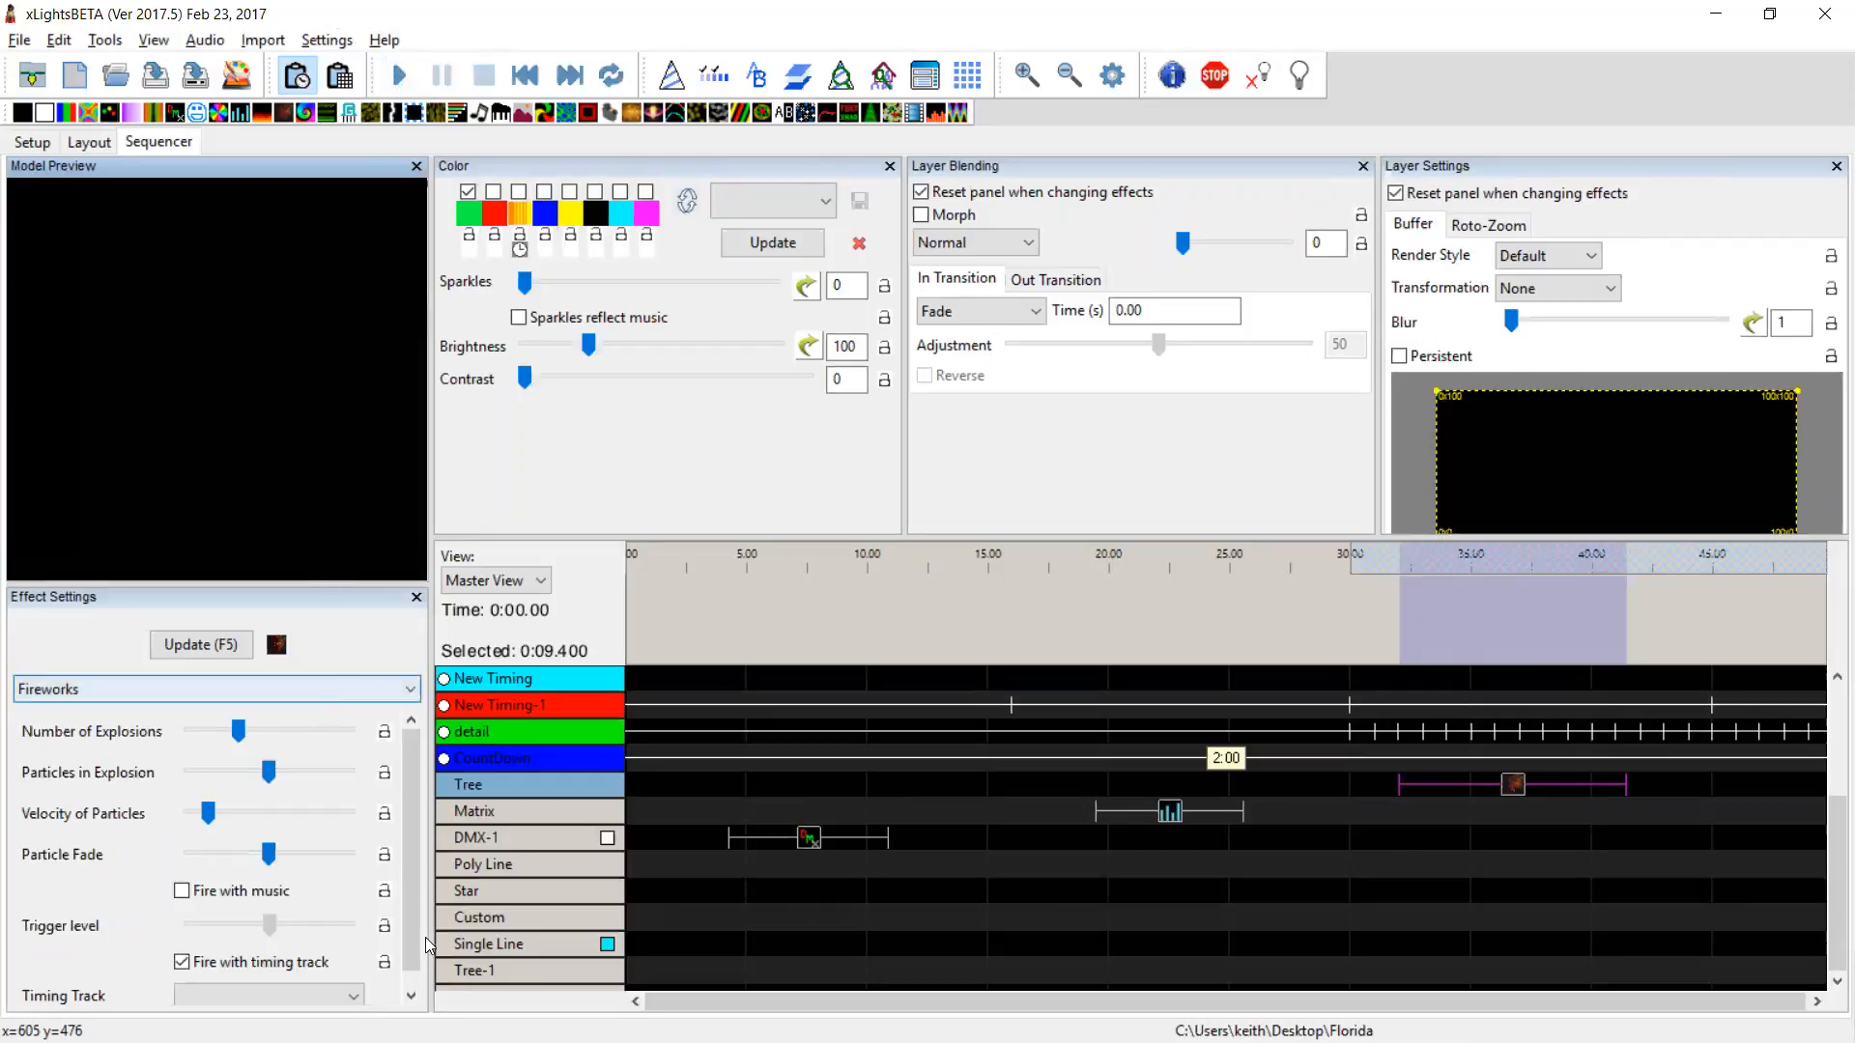
pyautogui.click(353, 996)
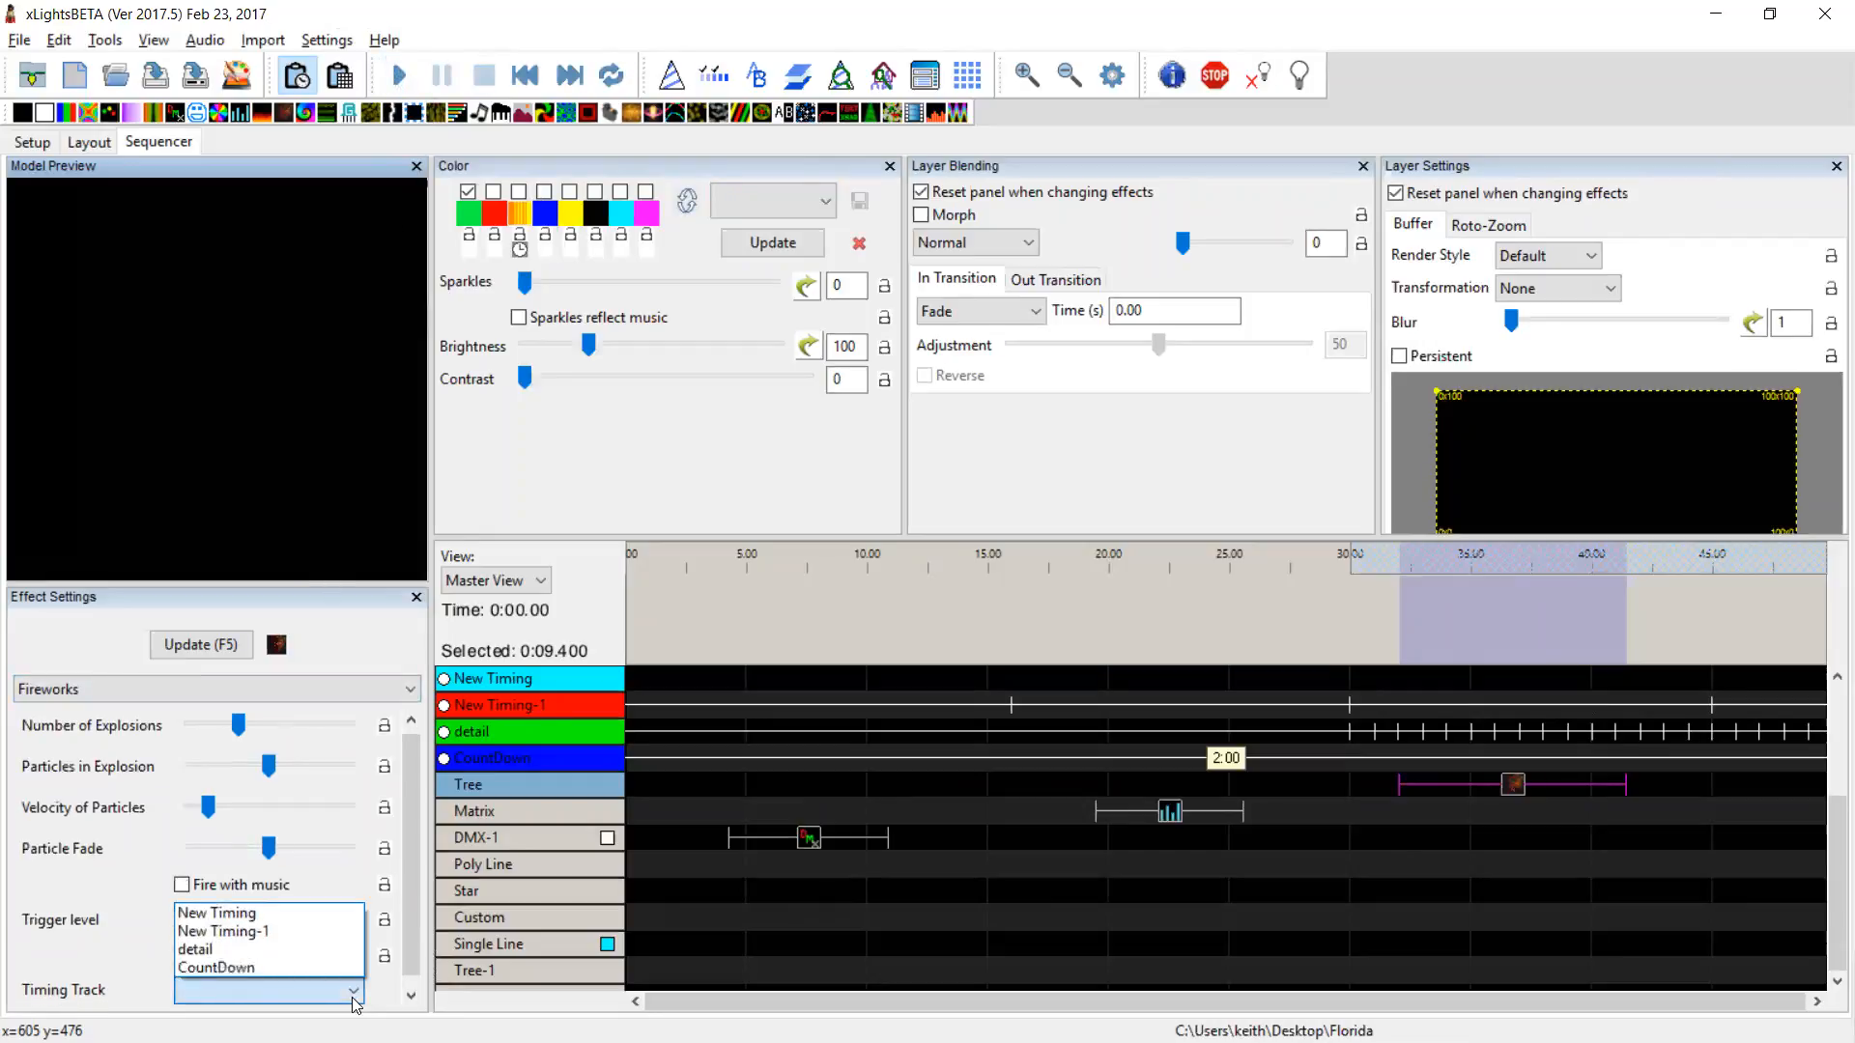
pyautogui.click(284, 945)
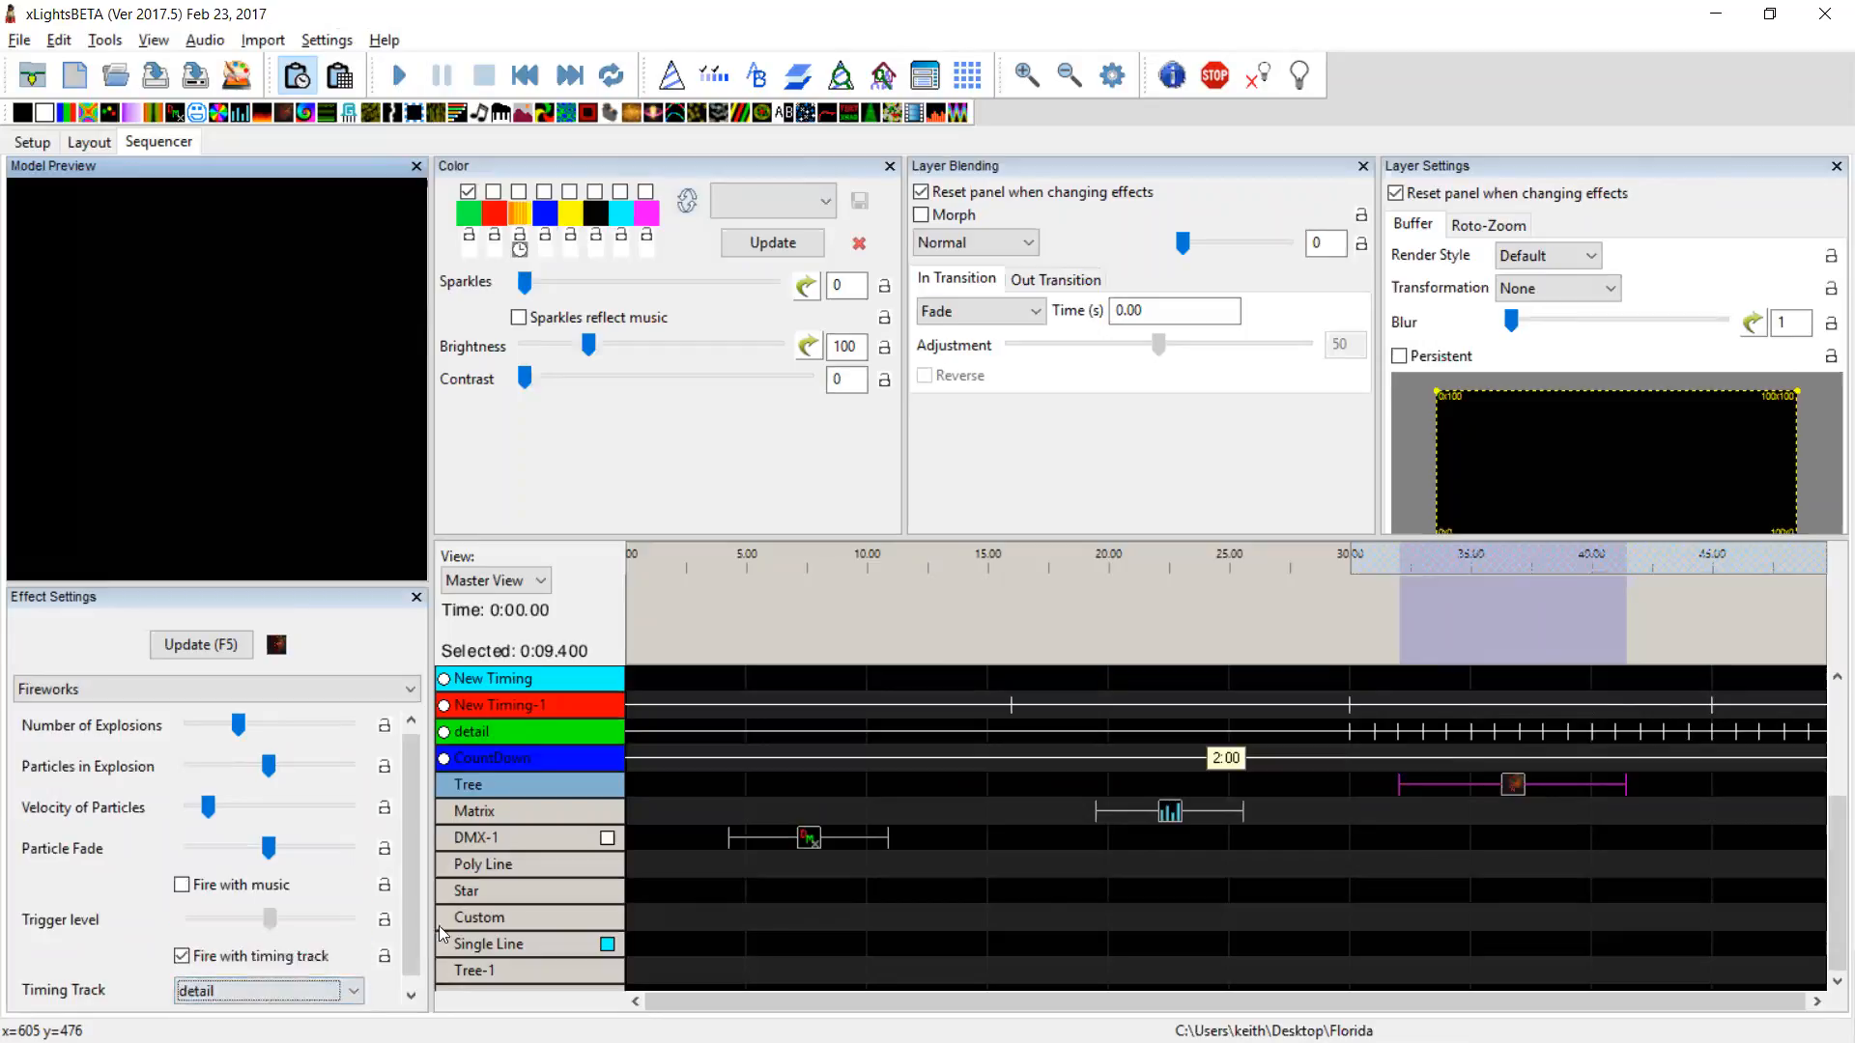
pyautogui.click(1513, 784)
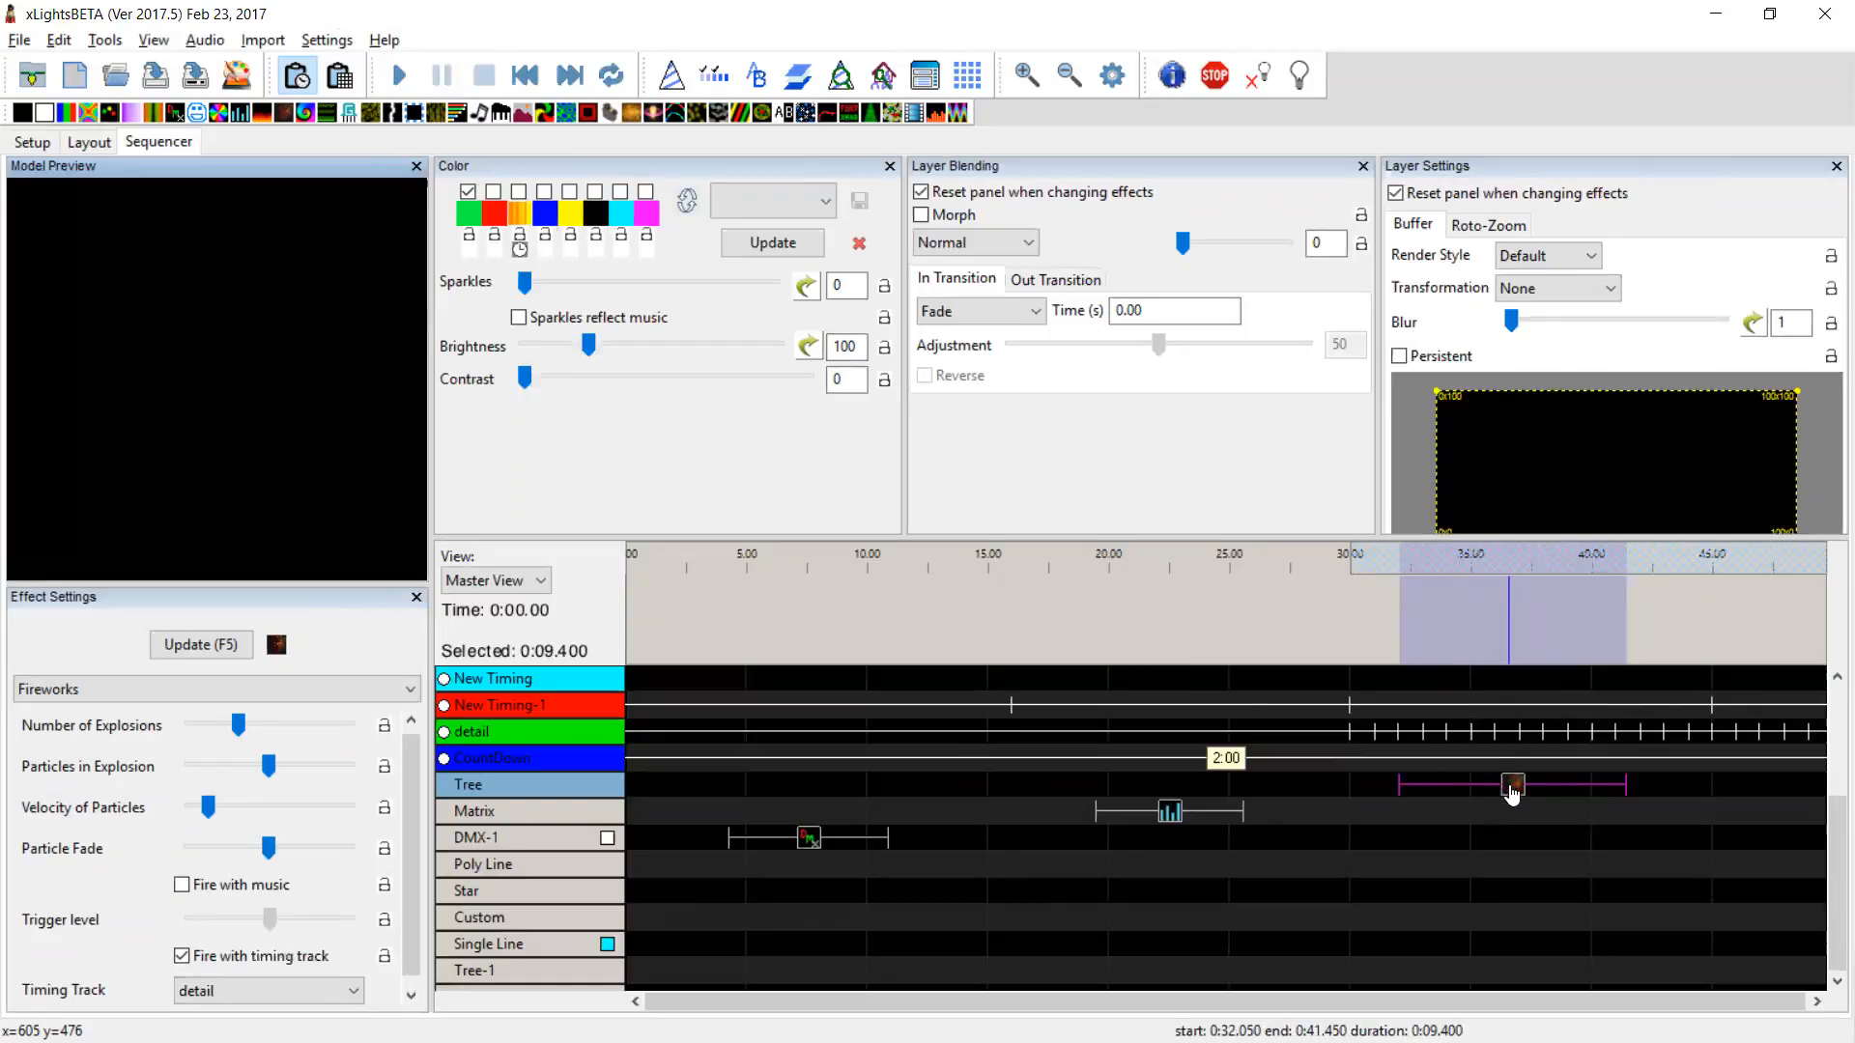
# Shift all effects in the sequence 20 seconds earlier by entering -20000 milliseconds
pyautogui.click(59, 39)
pyautogui.click(123, 232)
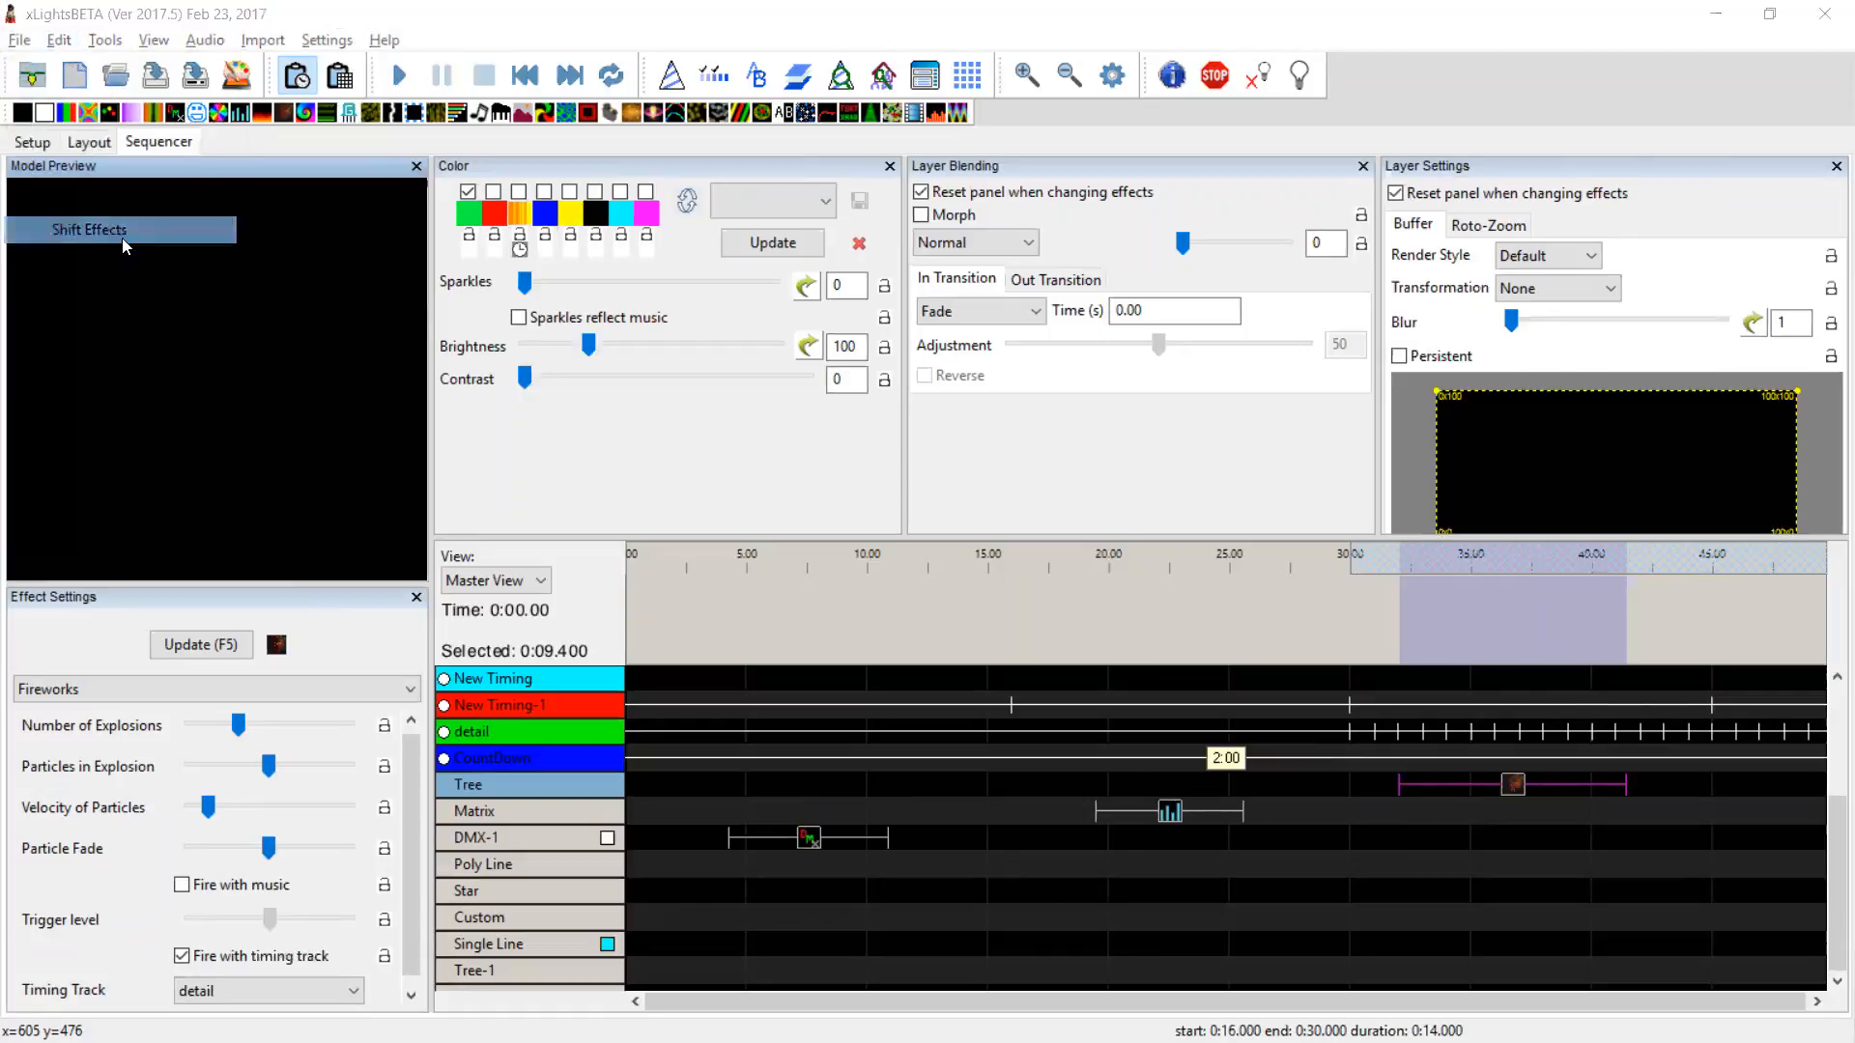
pyautogui.write('-2000')
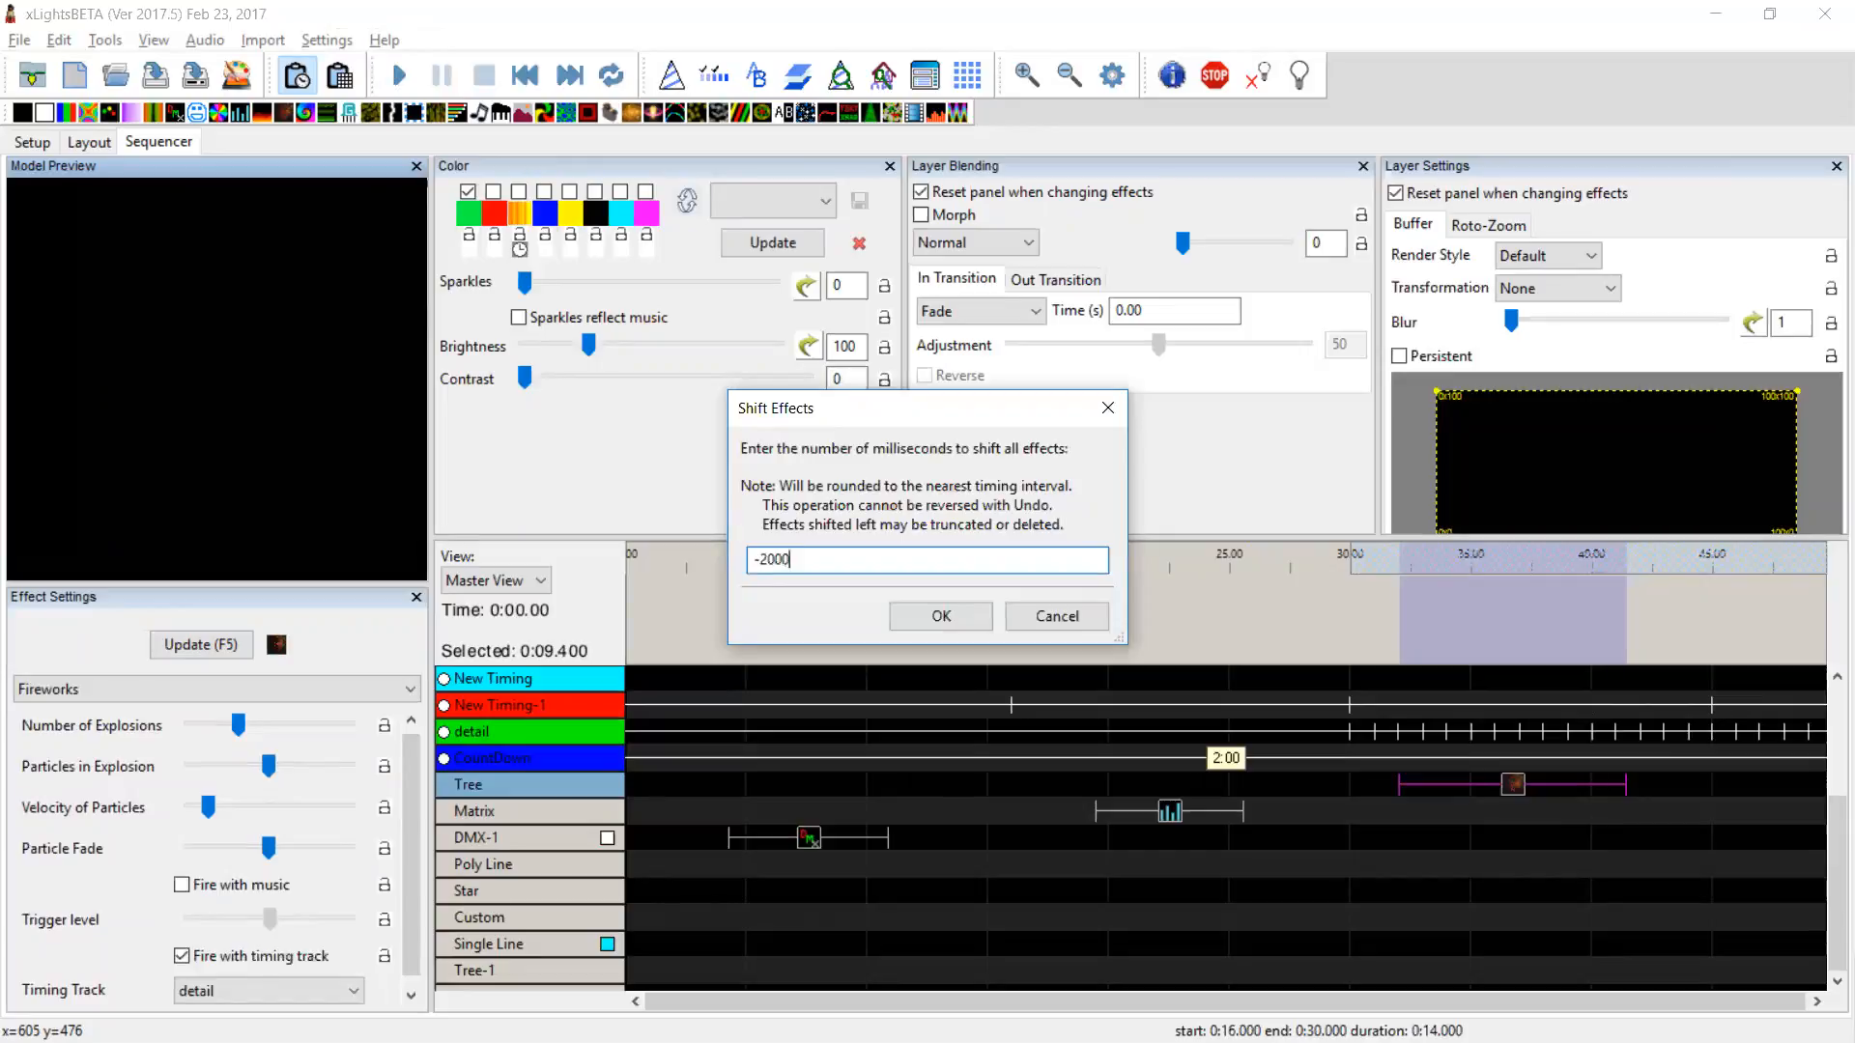
pyautogui.press('Return')
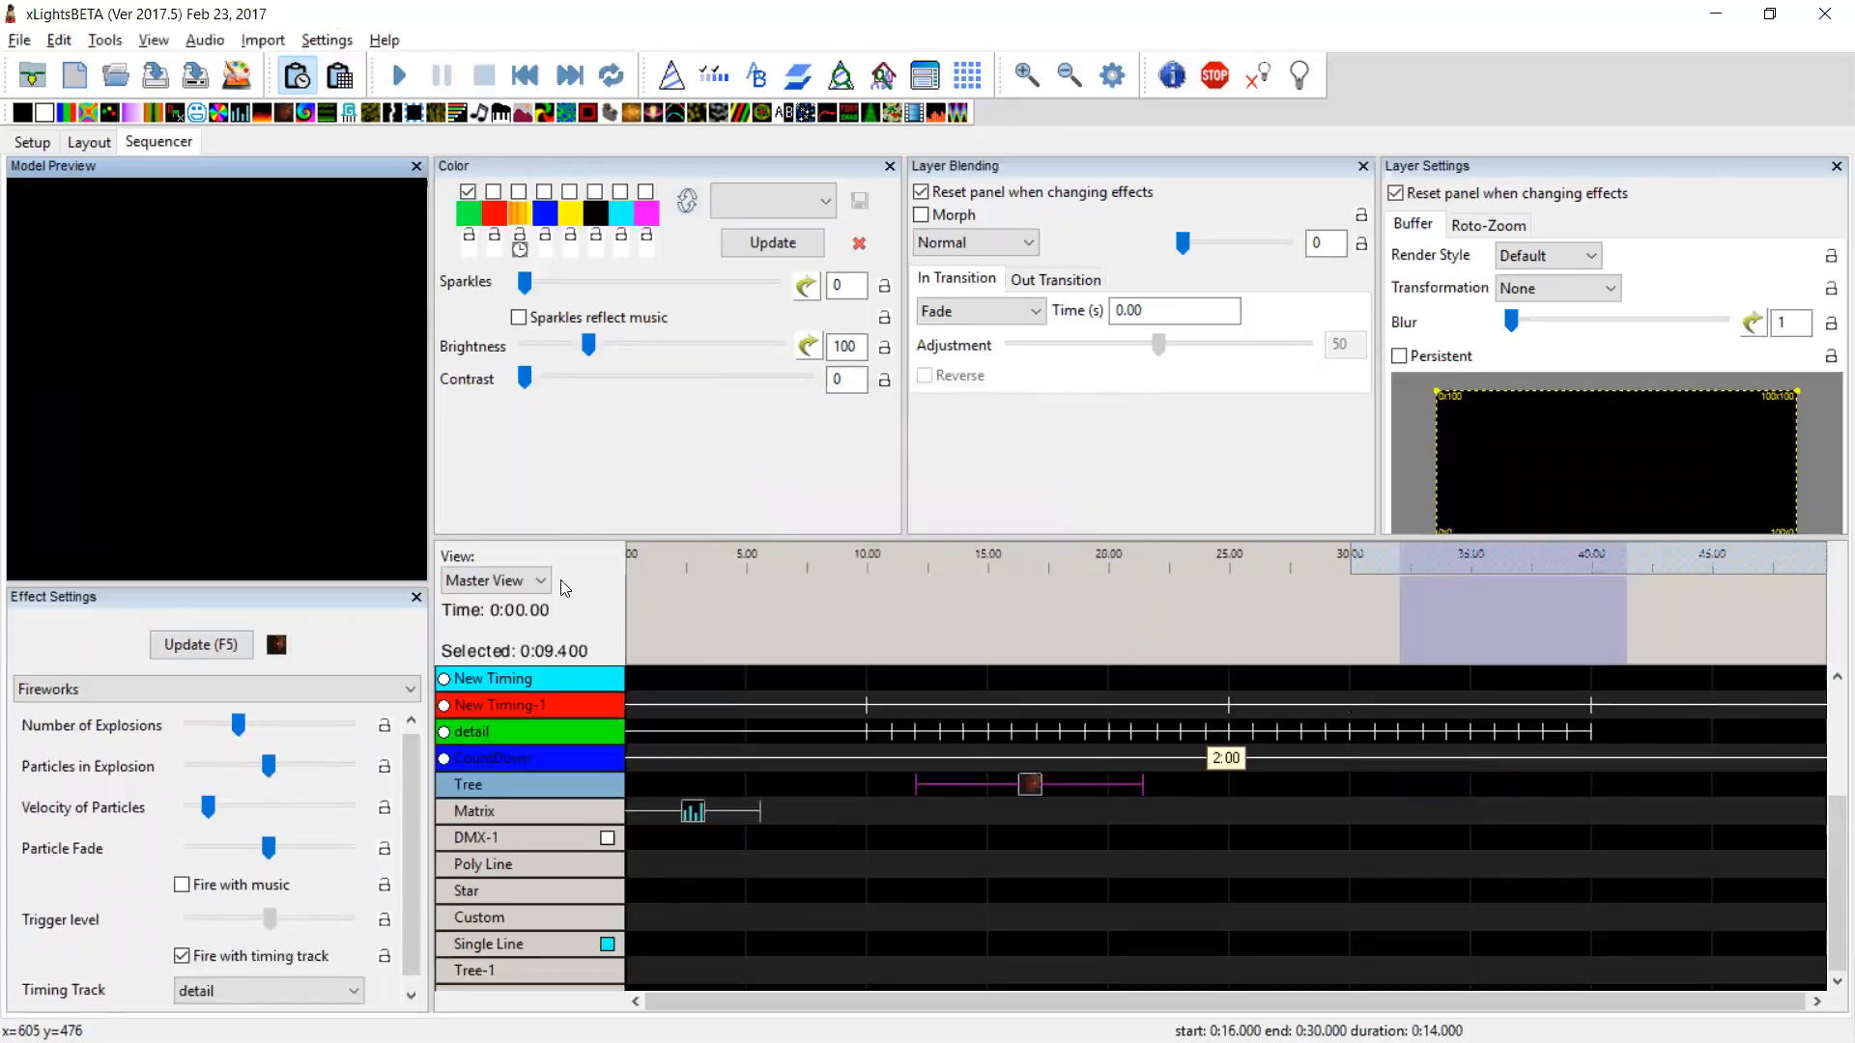
# Play the Fireworks effect on the Tree model and watch its bursts against the detail timing marks
pyautogui.click(1030, 823)
pyautogui.click(1027, 787)
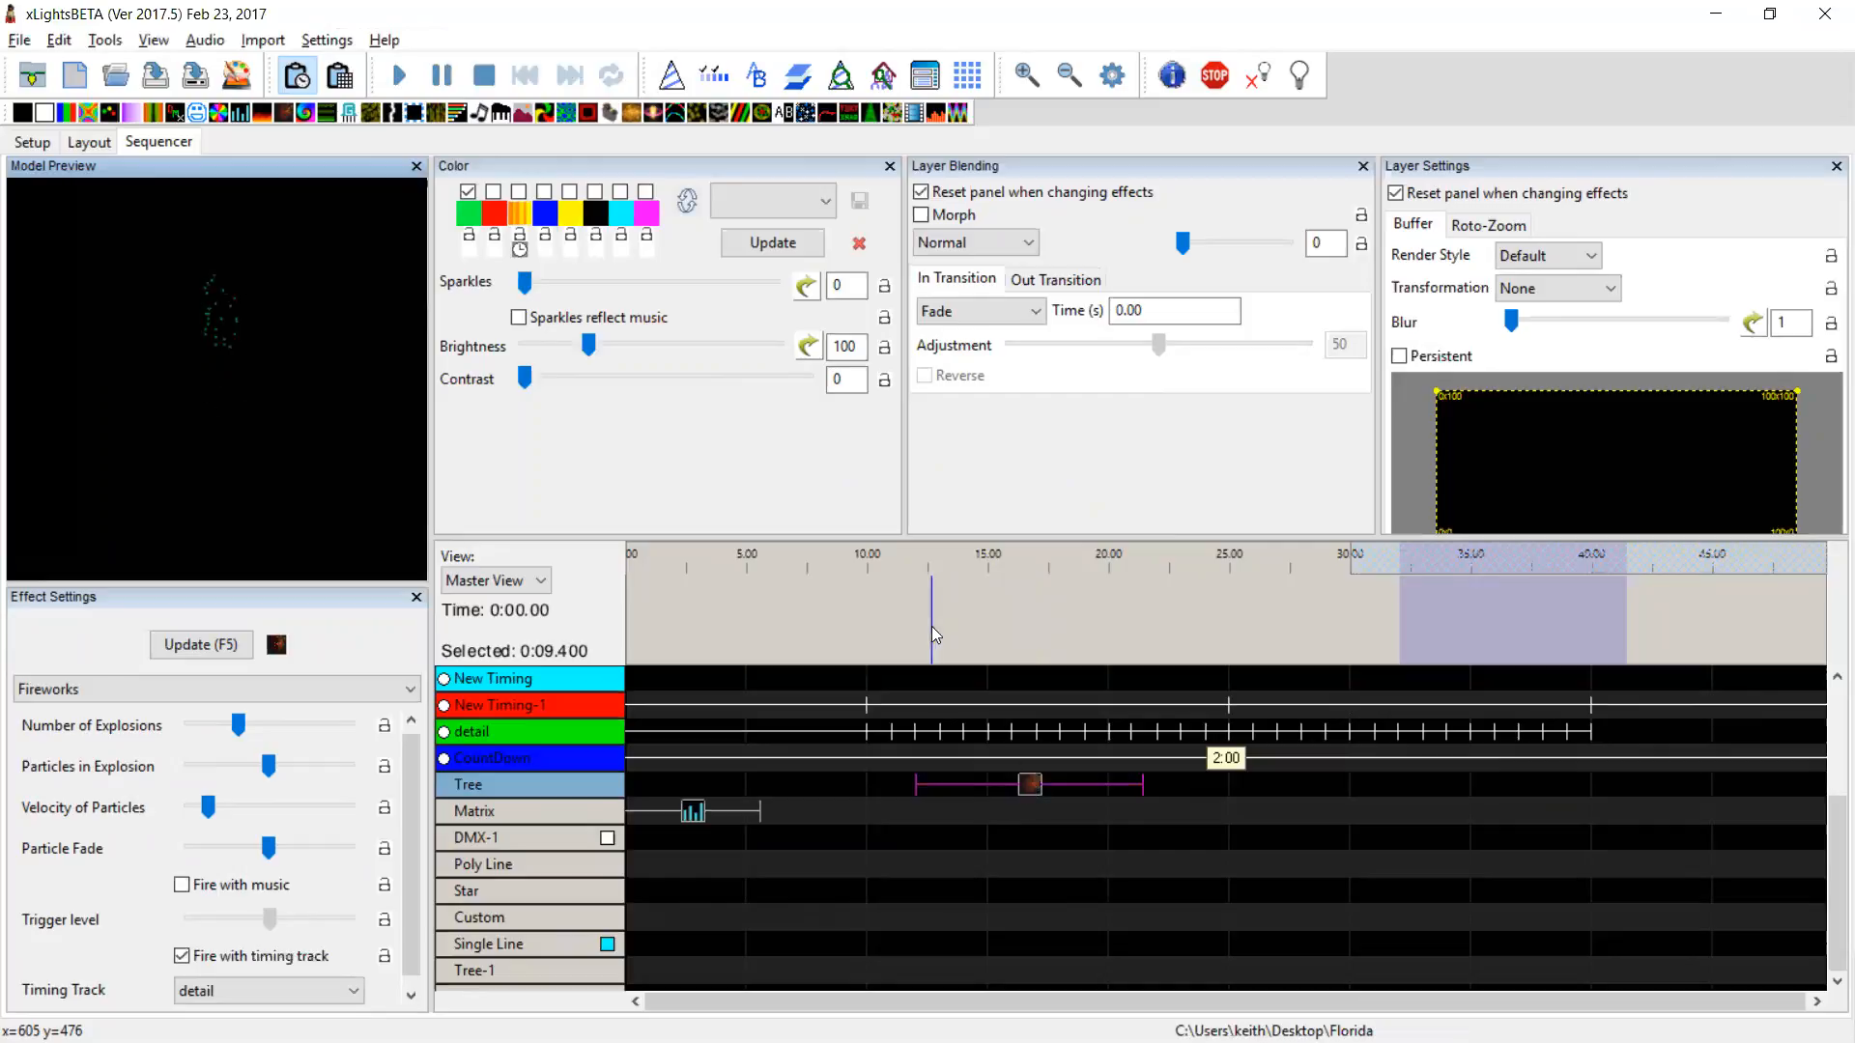
pyautogui.click(1028, 788)
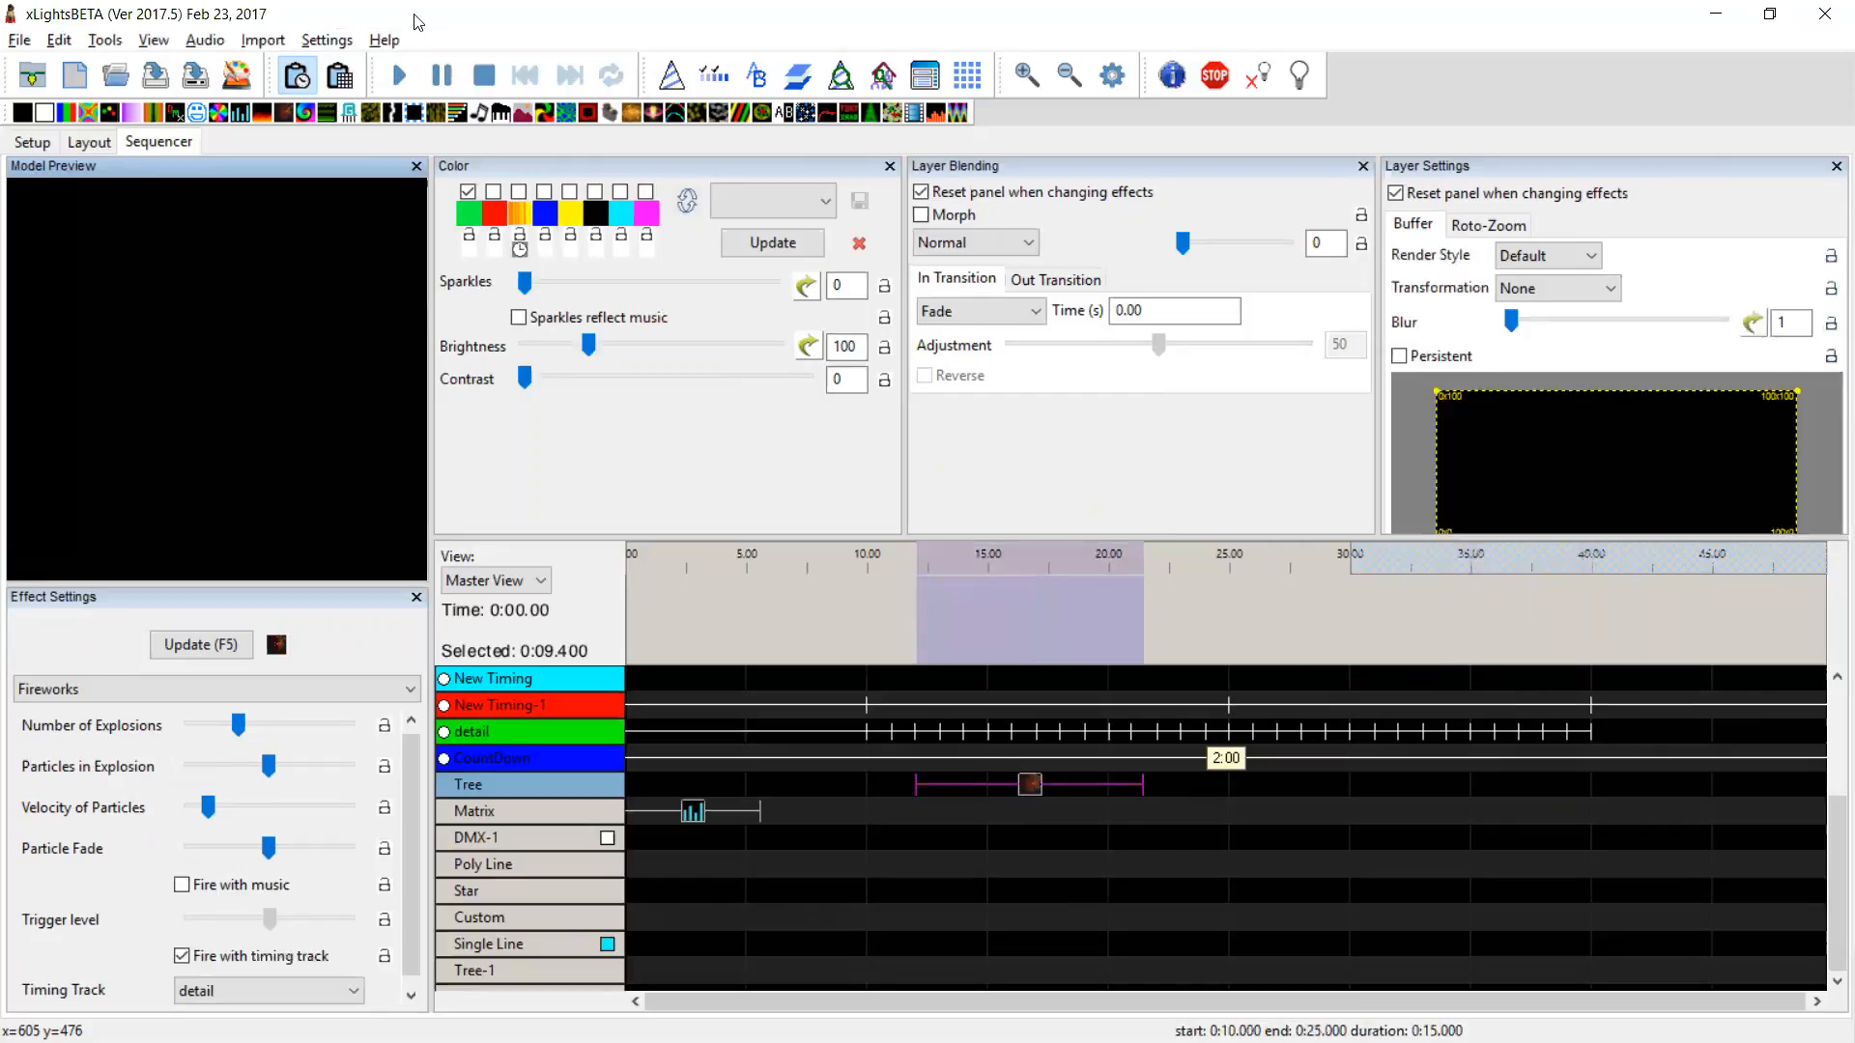
pyautogui.click(399, 77)
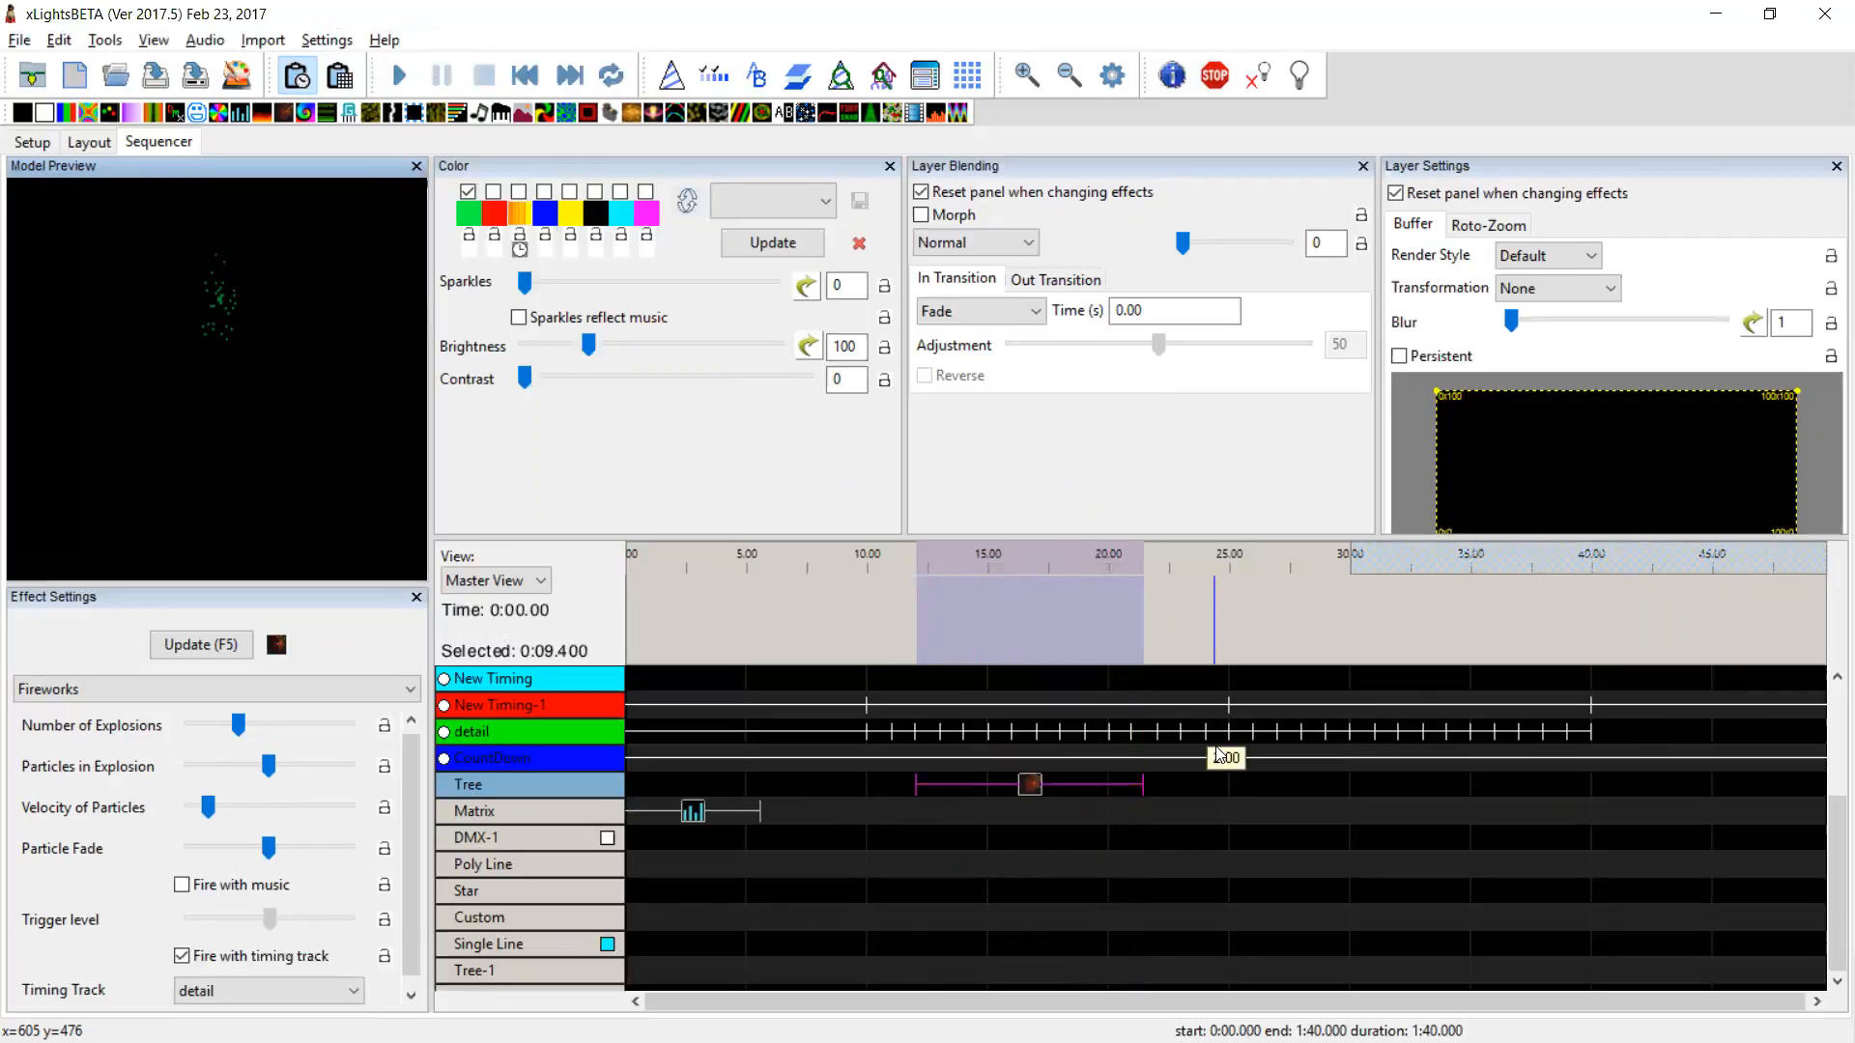
# Switch to the README in Notepad and highlight the entry about checks for large blocks of unused channels between models
pyautogui.hotkey('alt', 'Tab')
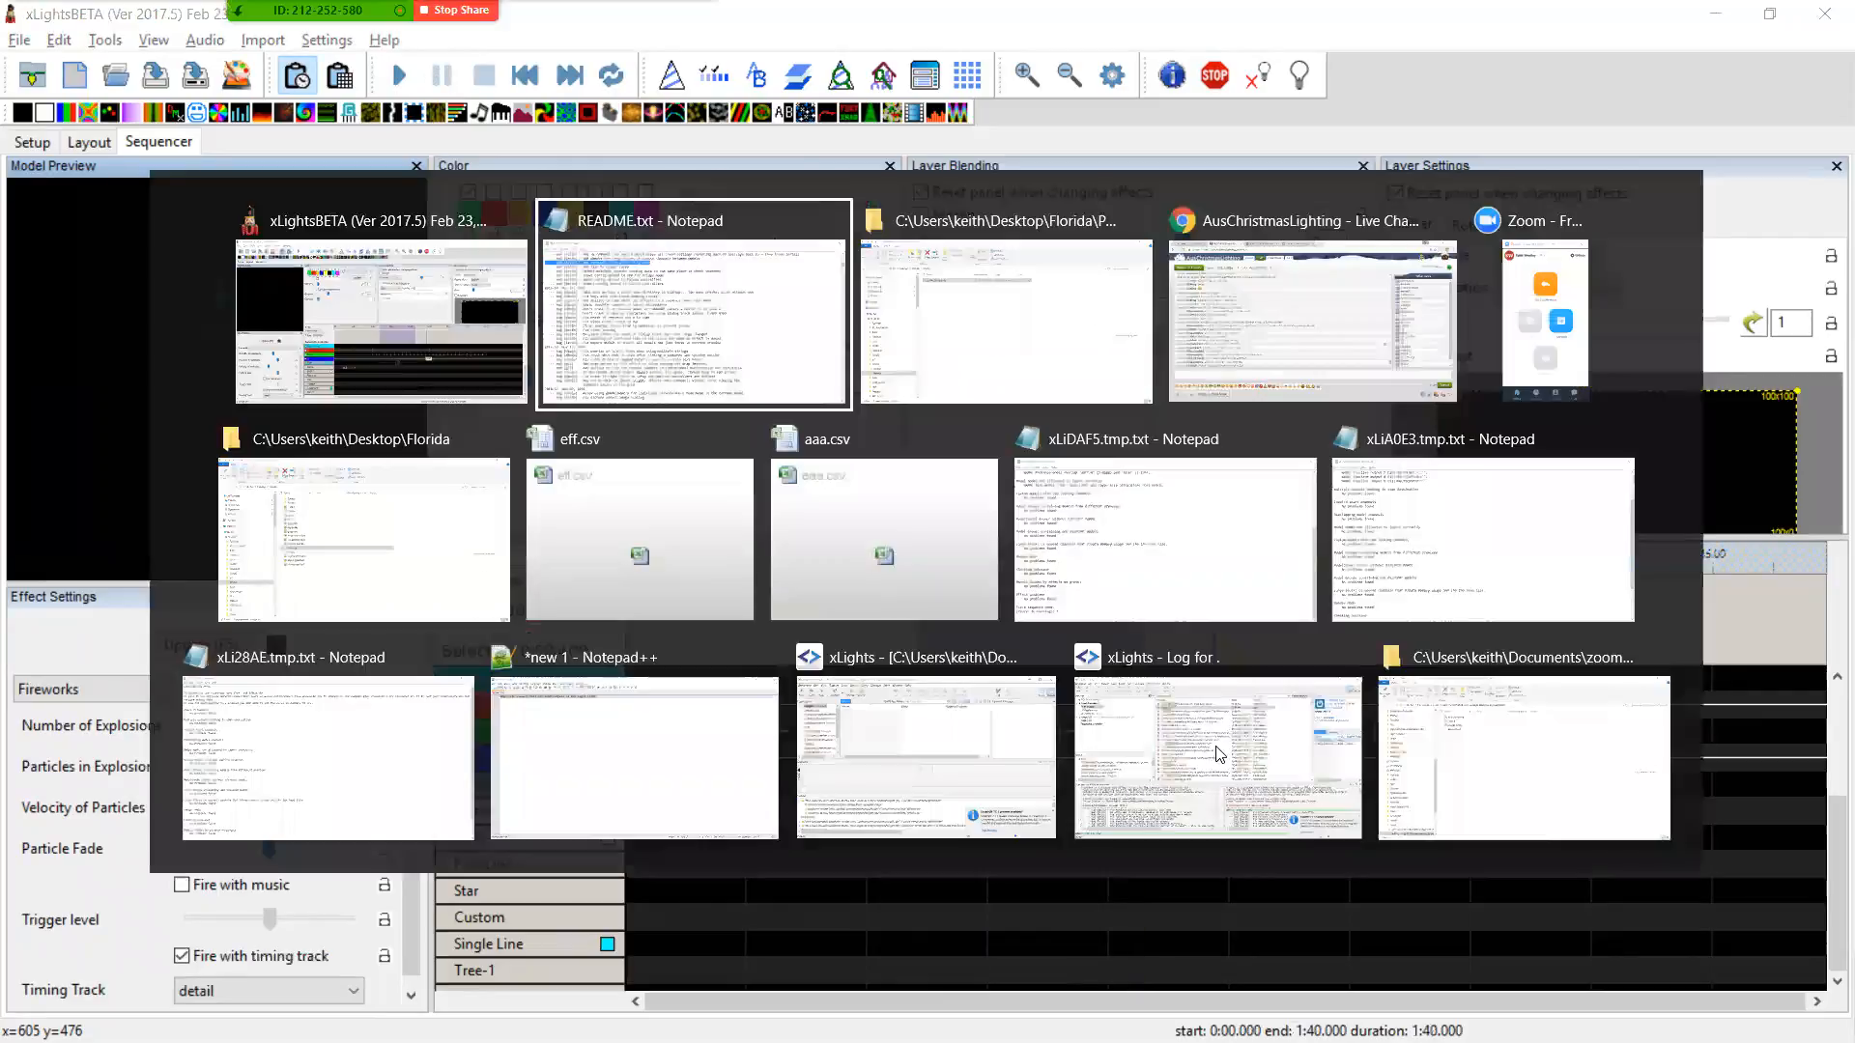
pyautogui.click(1217, 746)
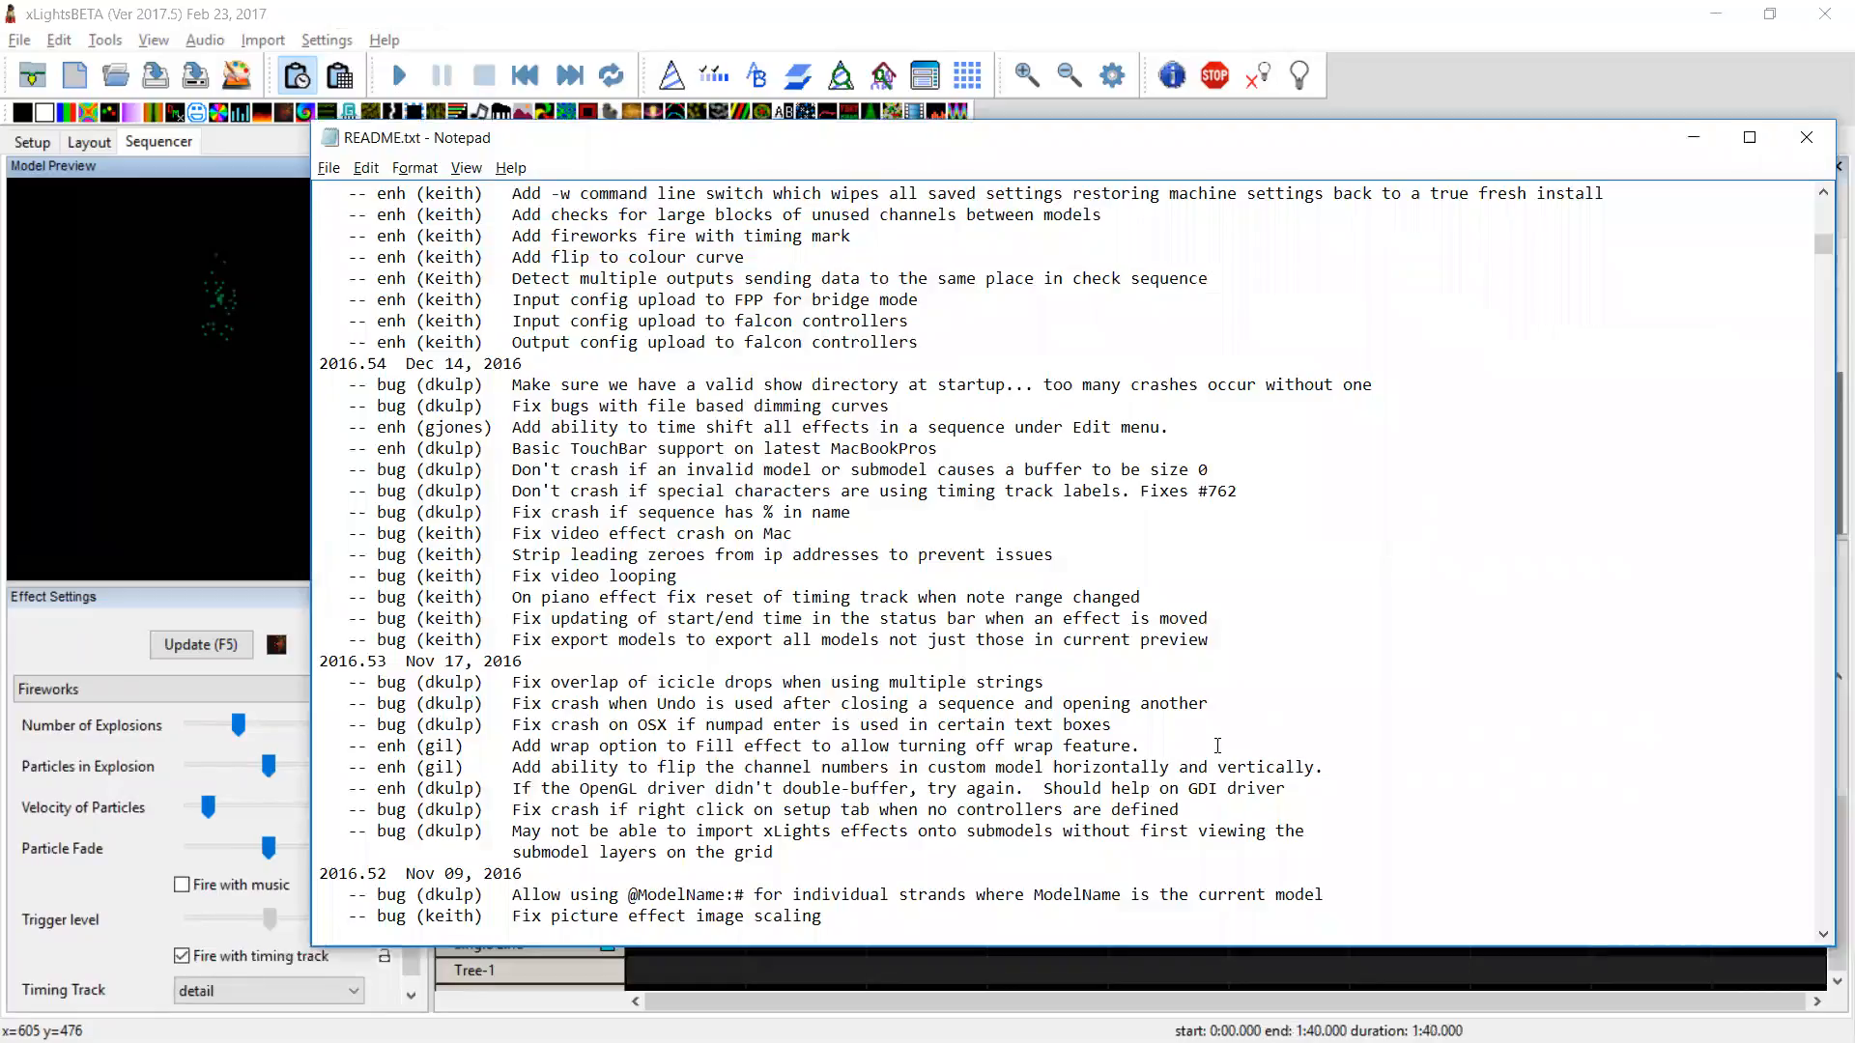
pyautogui.hotkey('shift', 'Up')
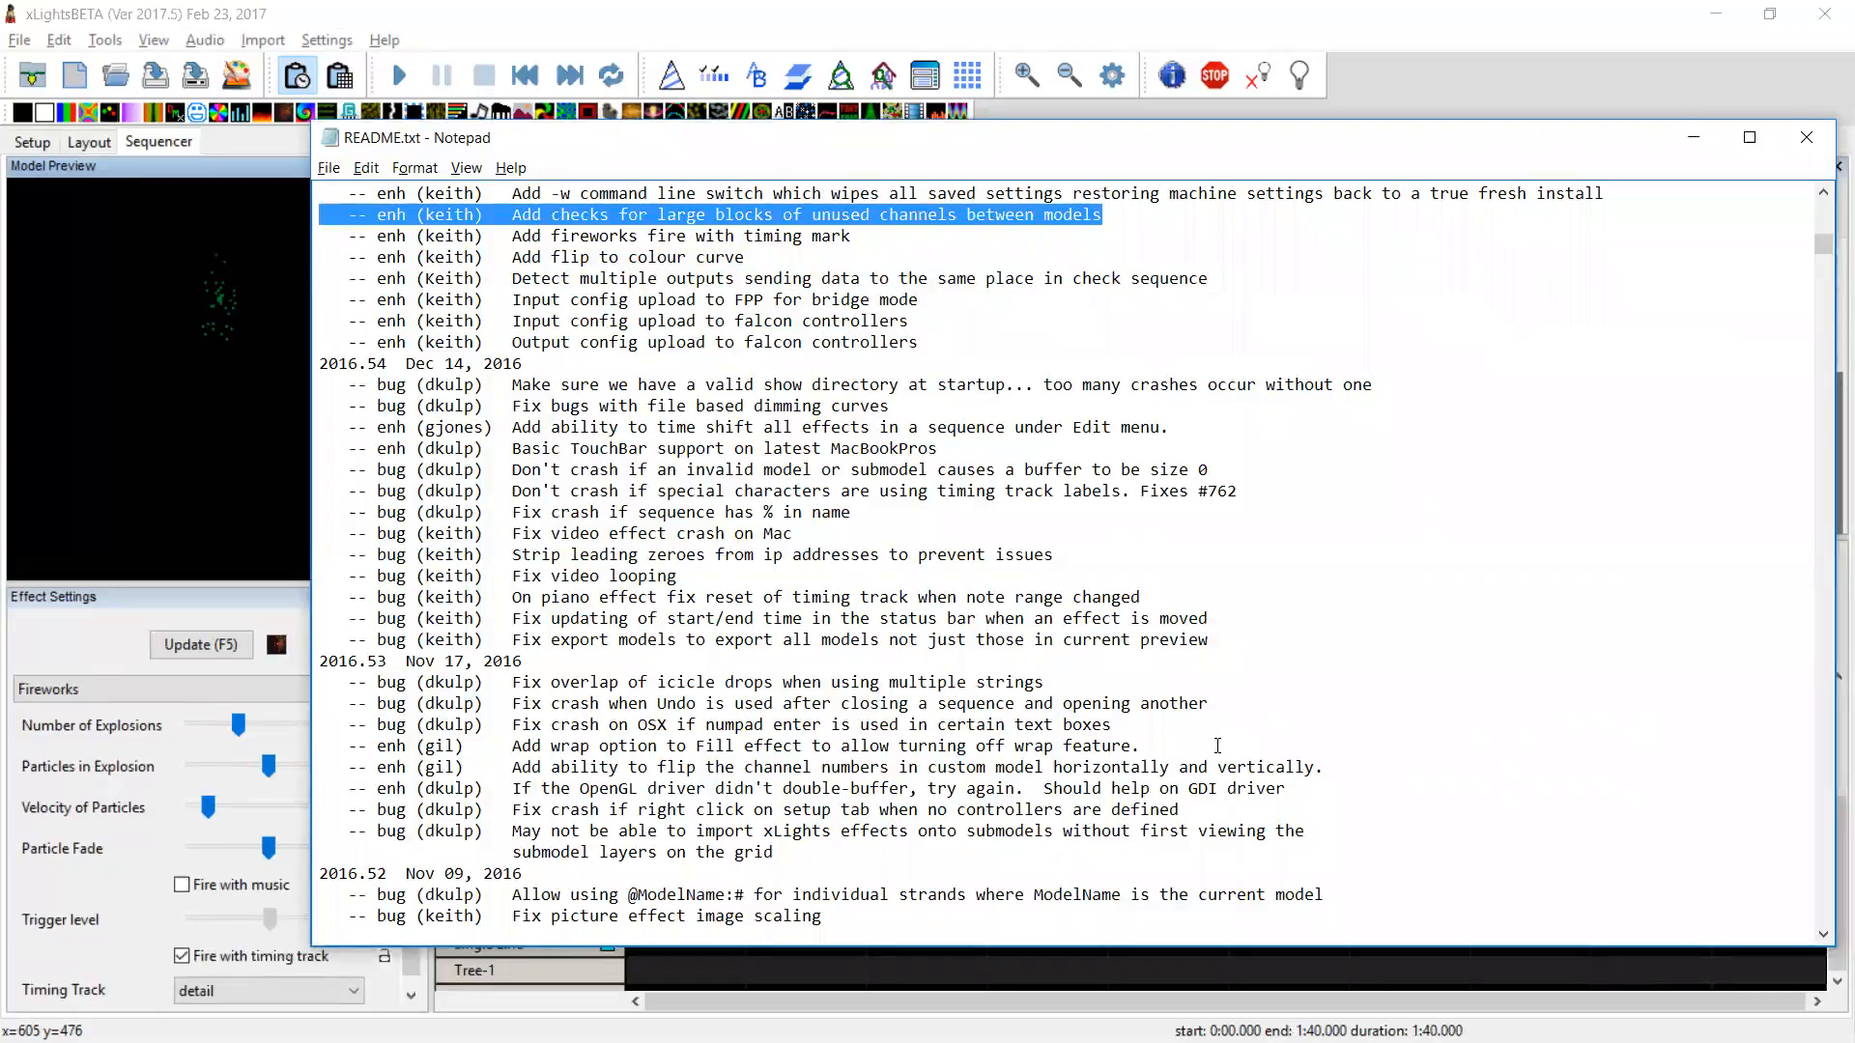
# Highlight the README entry about the -w command line switch that wipes all saved settings
pyautogui.press('Up')
pyautogui.press('Up')
pyautogui.press('Down')
pyautogui.press('Down')
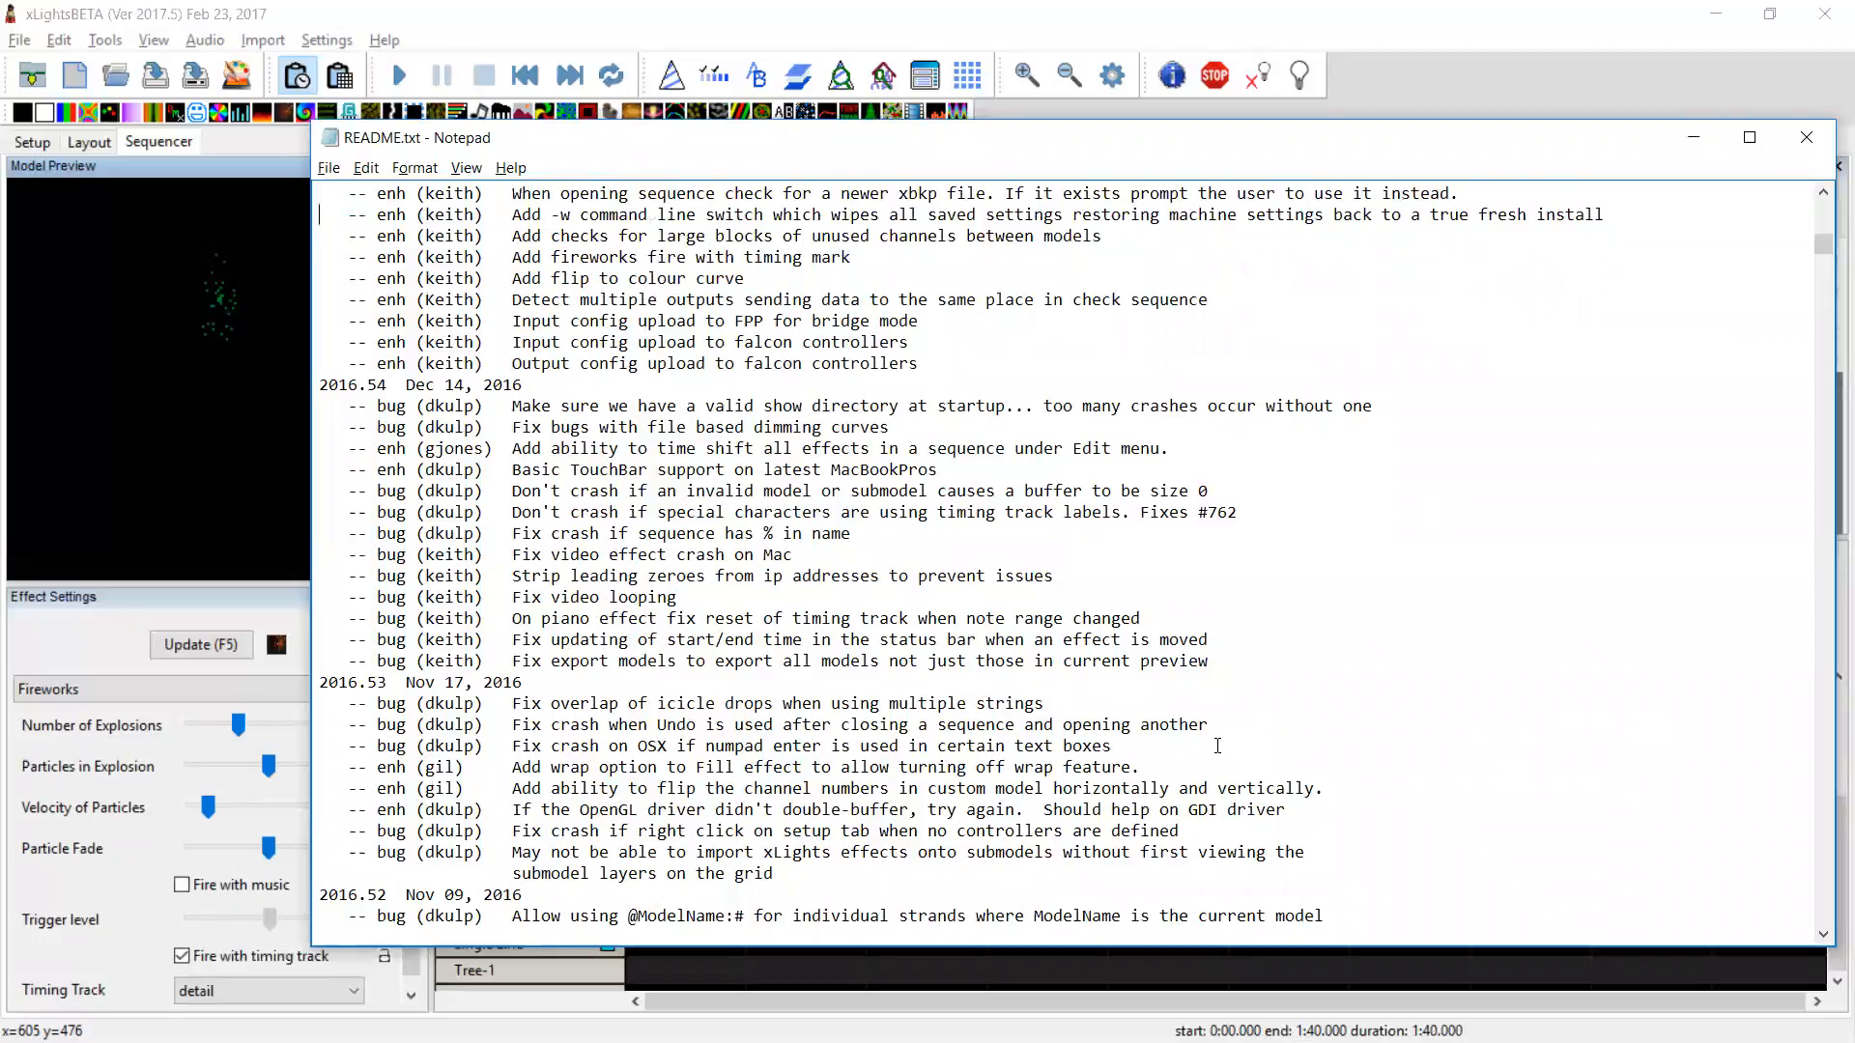
pyautogui.press('Up')
pyautogui.hotkey('shift', 'Down')
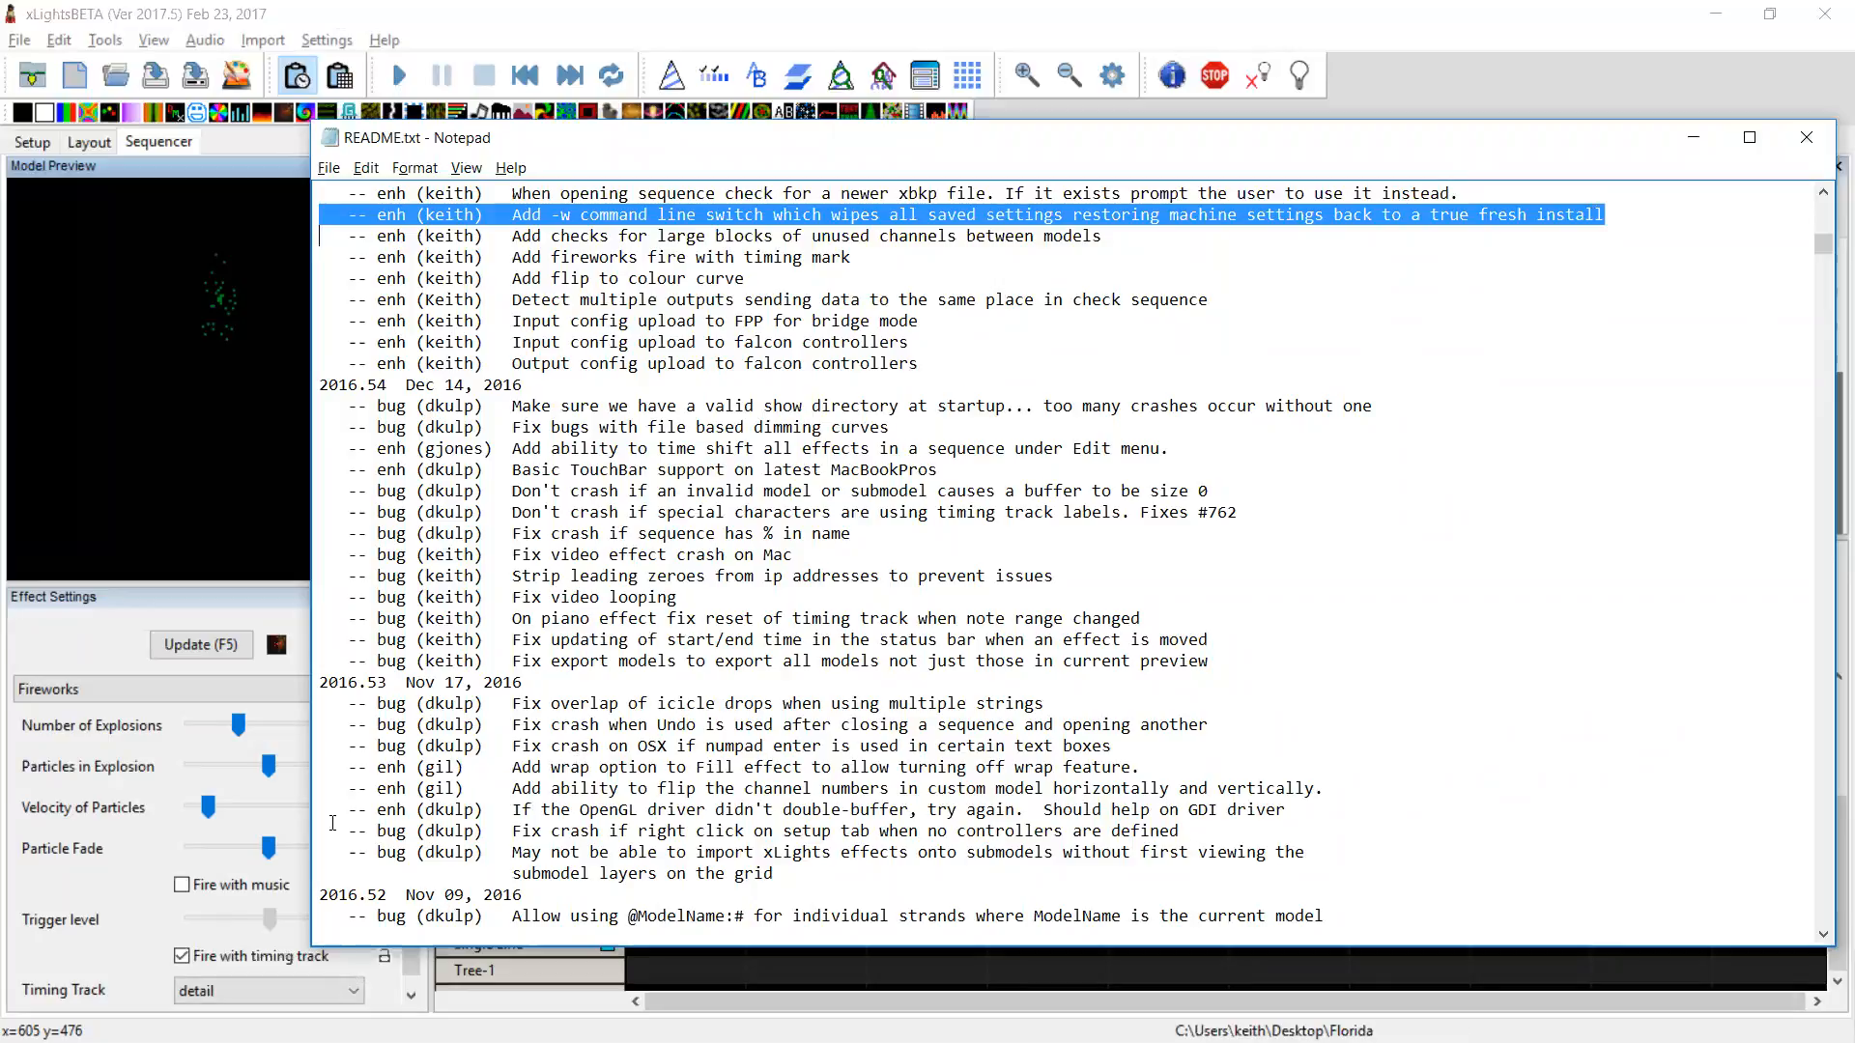
# Open a Command Prompt and change to the directory C:\Program Files (x86)\xLights
pyautogui.press('super+r')
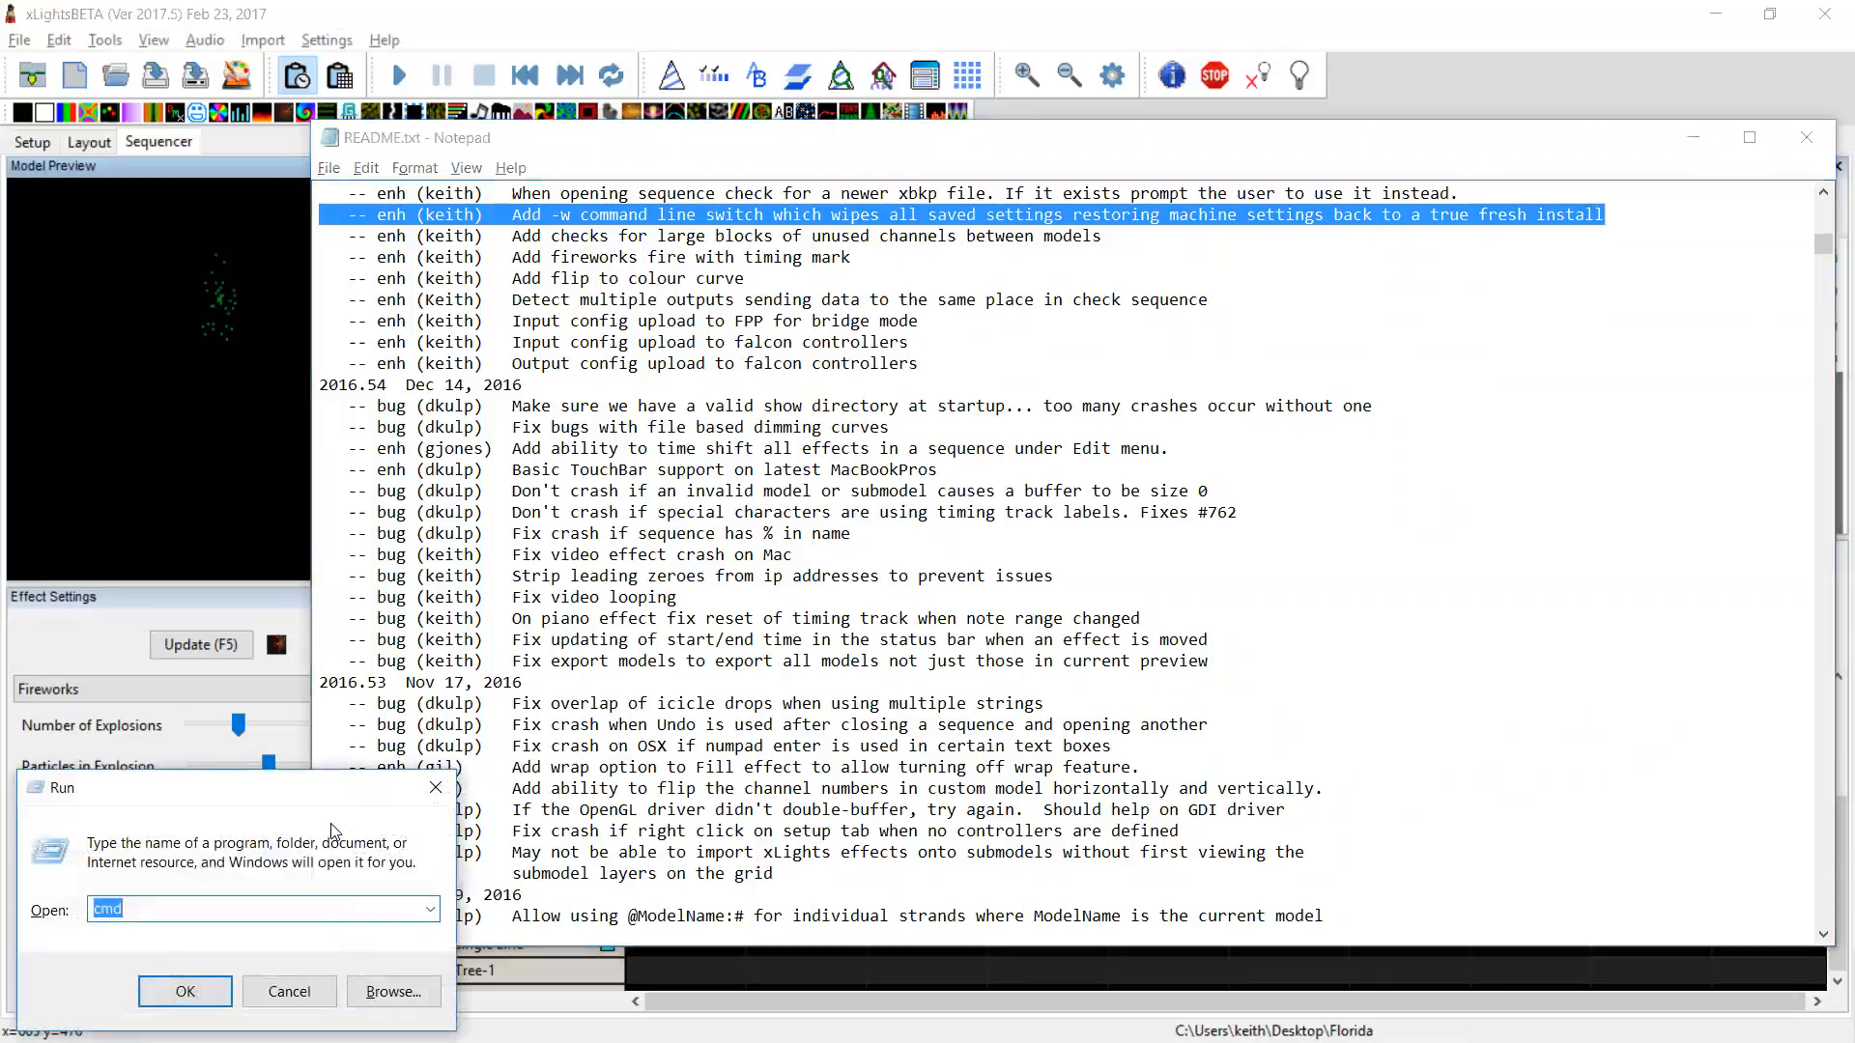
pyautogui.press('Return')
pyautogui.write('cd /pr')
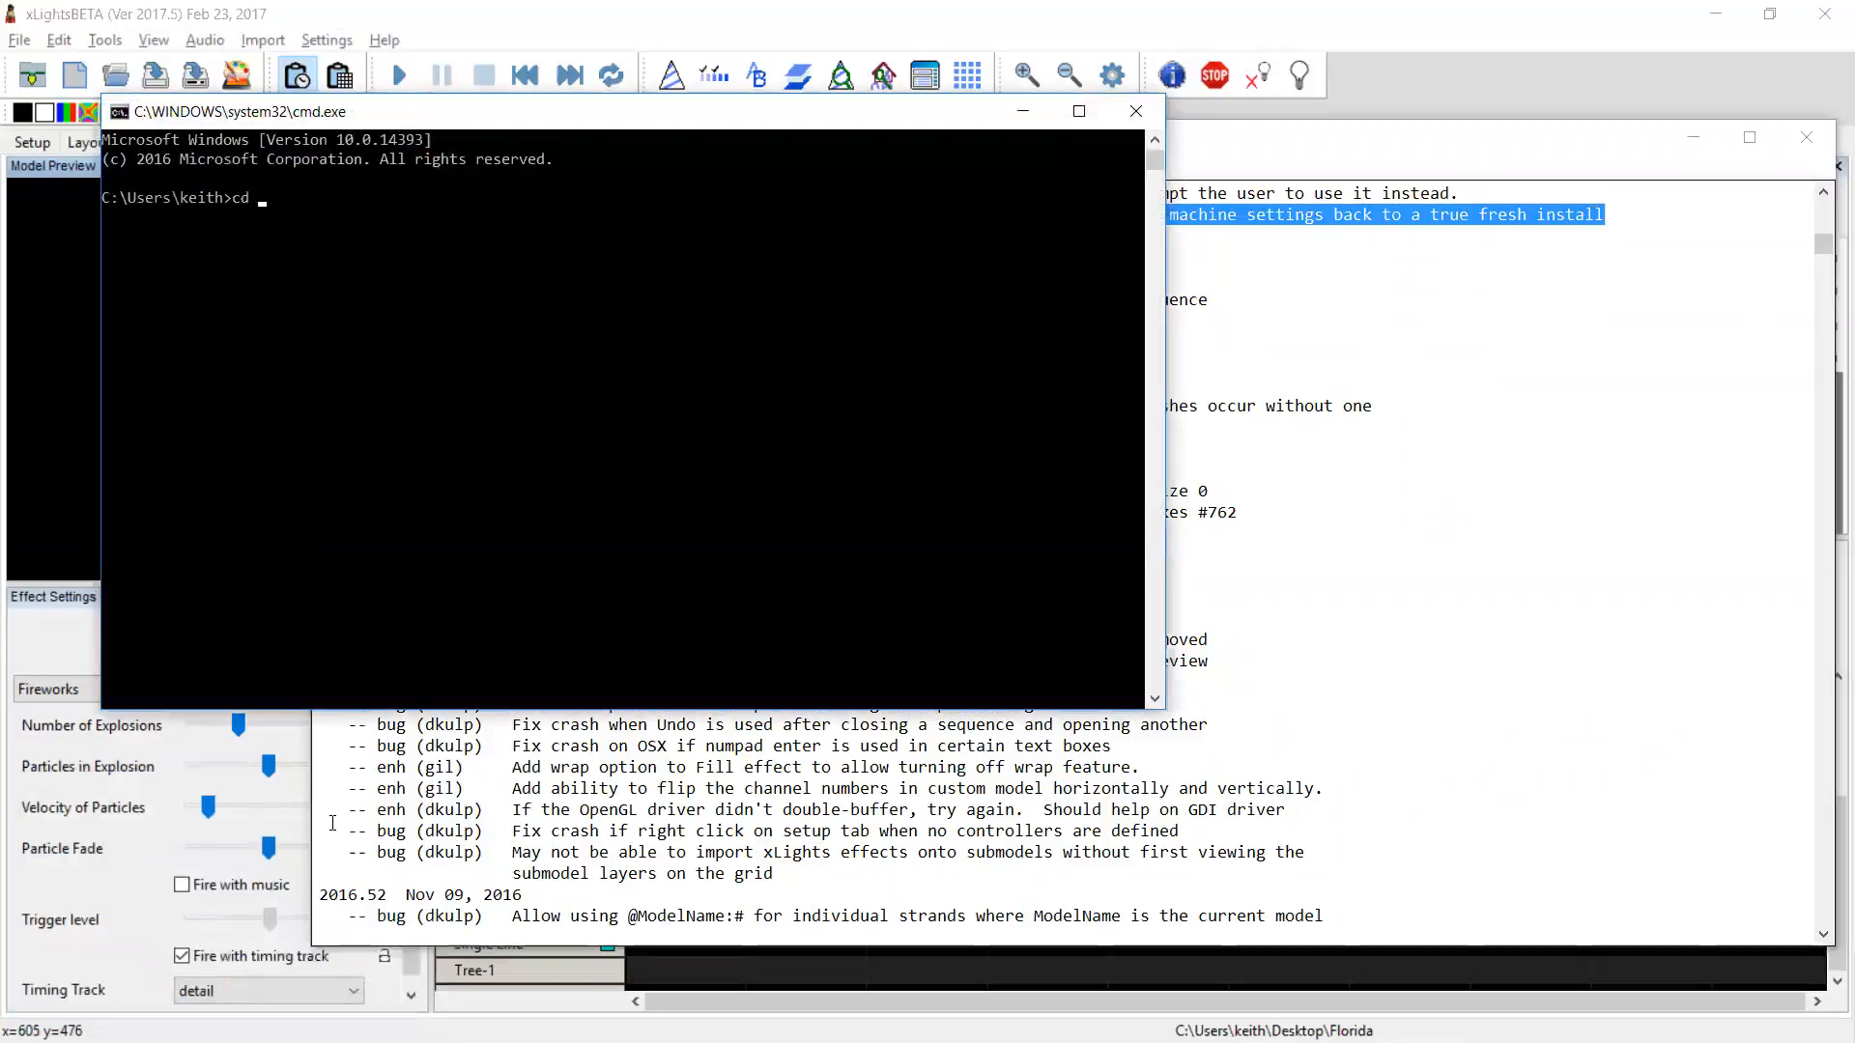
pyautogui.press('Tab')
pyautogui.press('BackSpace')
pyautogui.press('BackSpace')
pyautogui.press('BackSpace')
pyautogui.press('BackSpace')
pyautogui.press('BackSpace')
pyautogui.press('BackSpace')
pyautogui.press('BackSpace')
pyautogui.press('BackSpace')
pyautogui.press('BackSpace')
pyautogui.write('prog')
pyautogui.press('BackSpace')
pyautogui.press('BackSpace')
pyautogui.press('BackSpace')
pyautogui.press('BackSpace')
pyautogui.press('BackSpace')
pyautogui.write('\\pro')
pyautogui.press('Tab')
pyautogui.press('Tab')
pyautogui.press('Return')
pyautogui.write('cd x')
pyautogui.press('Tab')
pyautogui.press('Return')
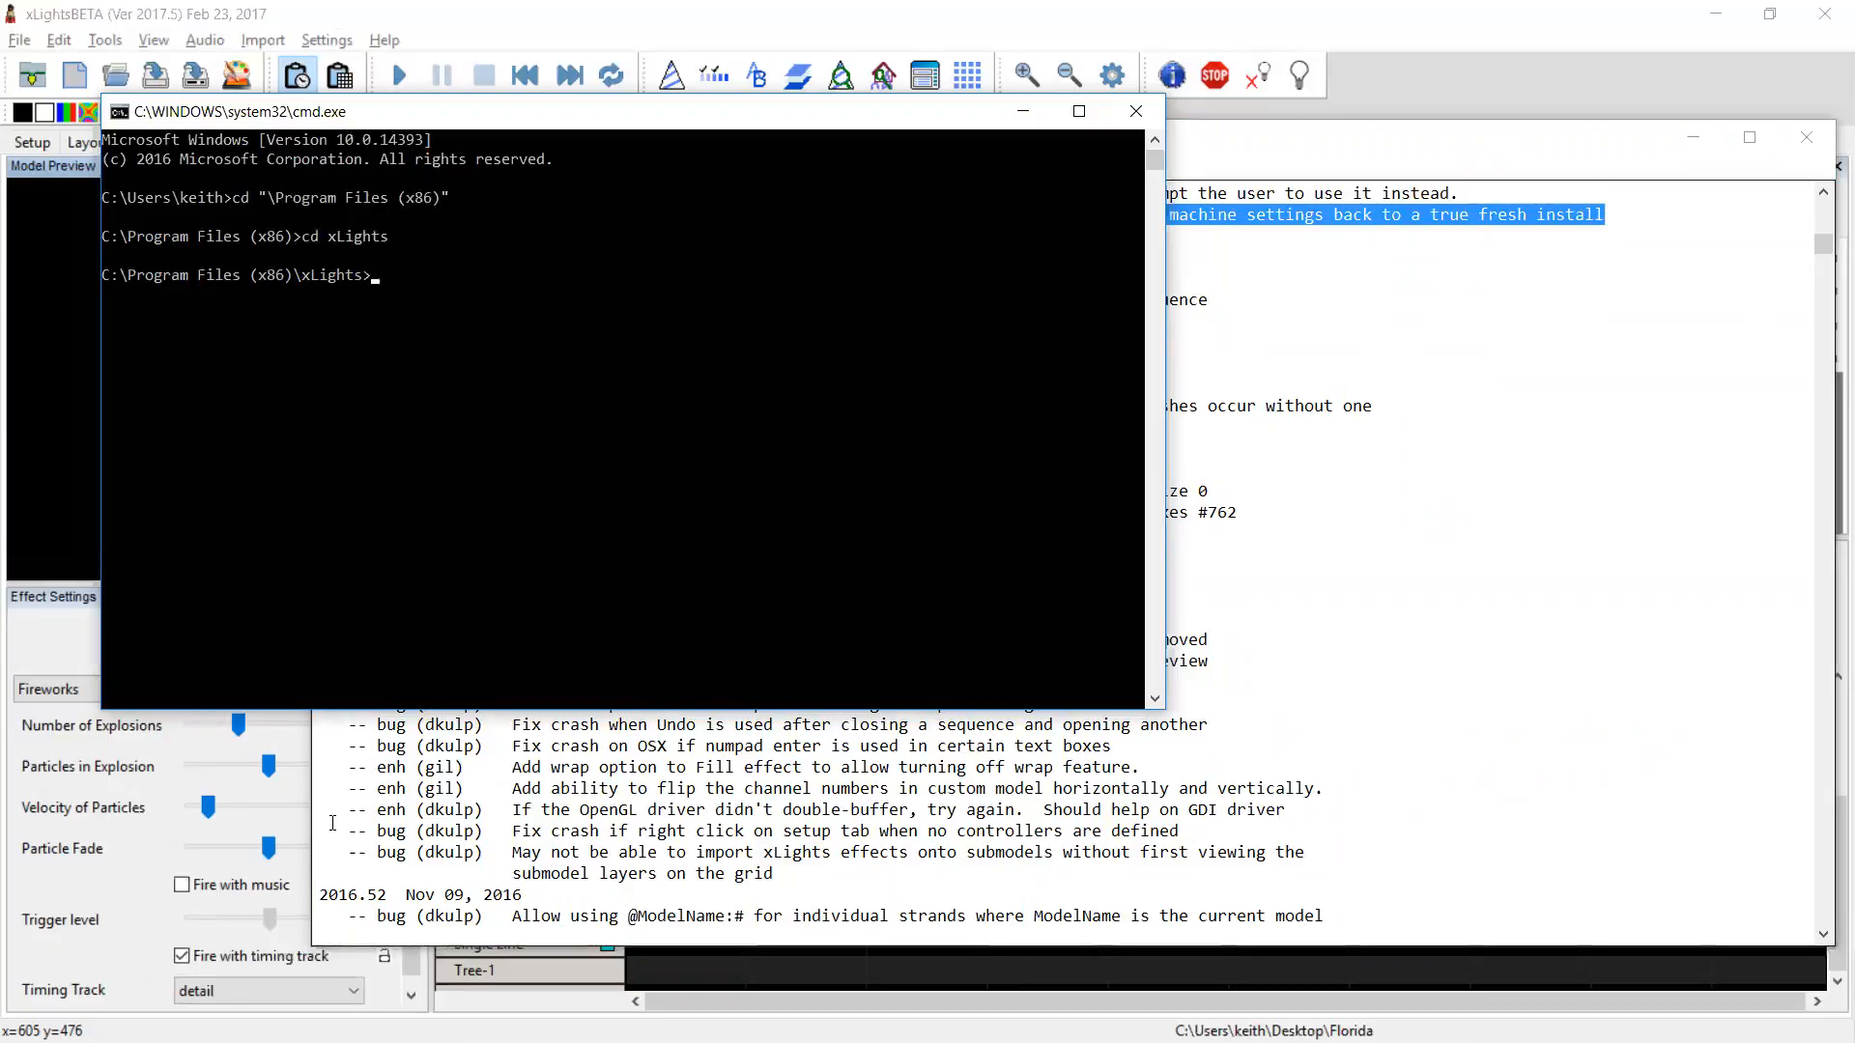
# List the xLights folder's files and enter xlights.exe -w at the prompt without running it
pyautogui.write('dir')
pyautogui.press('Return')
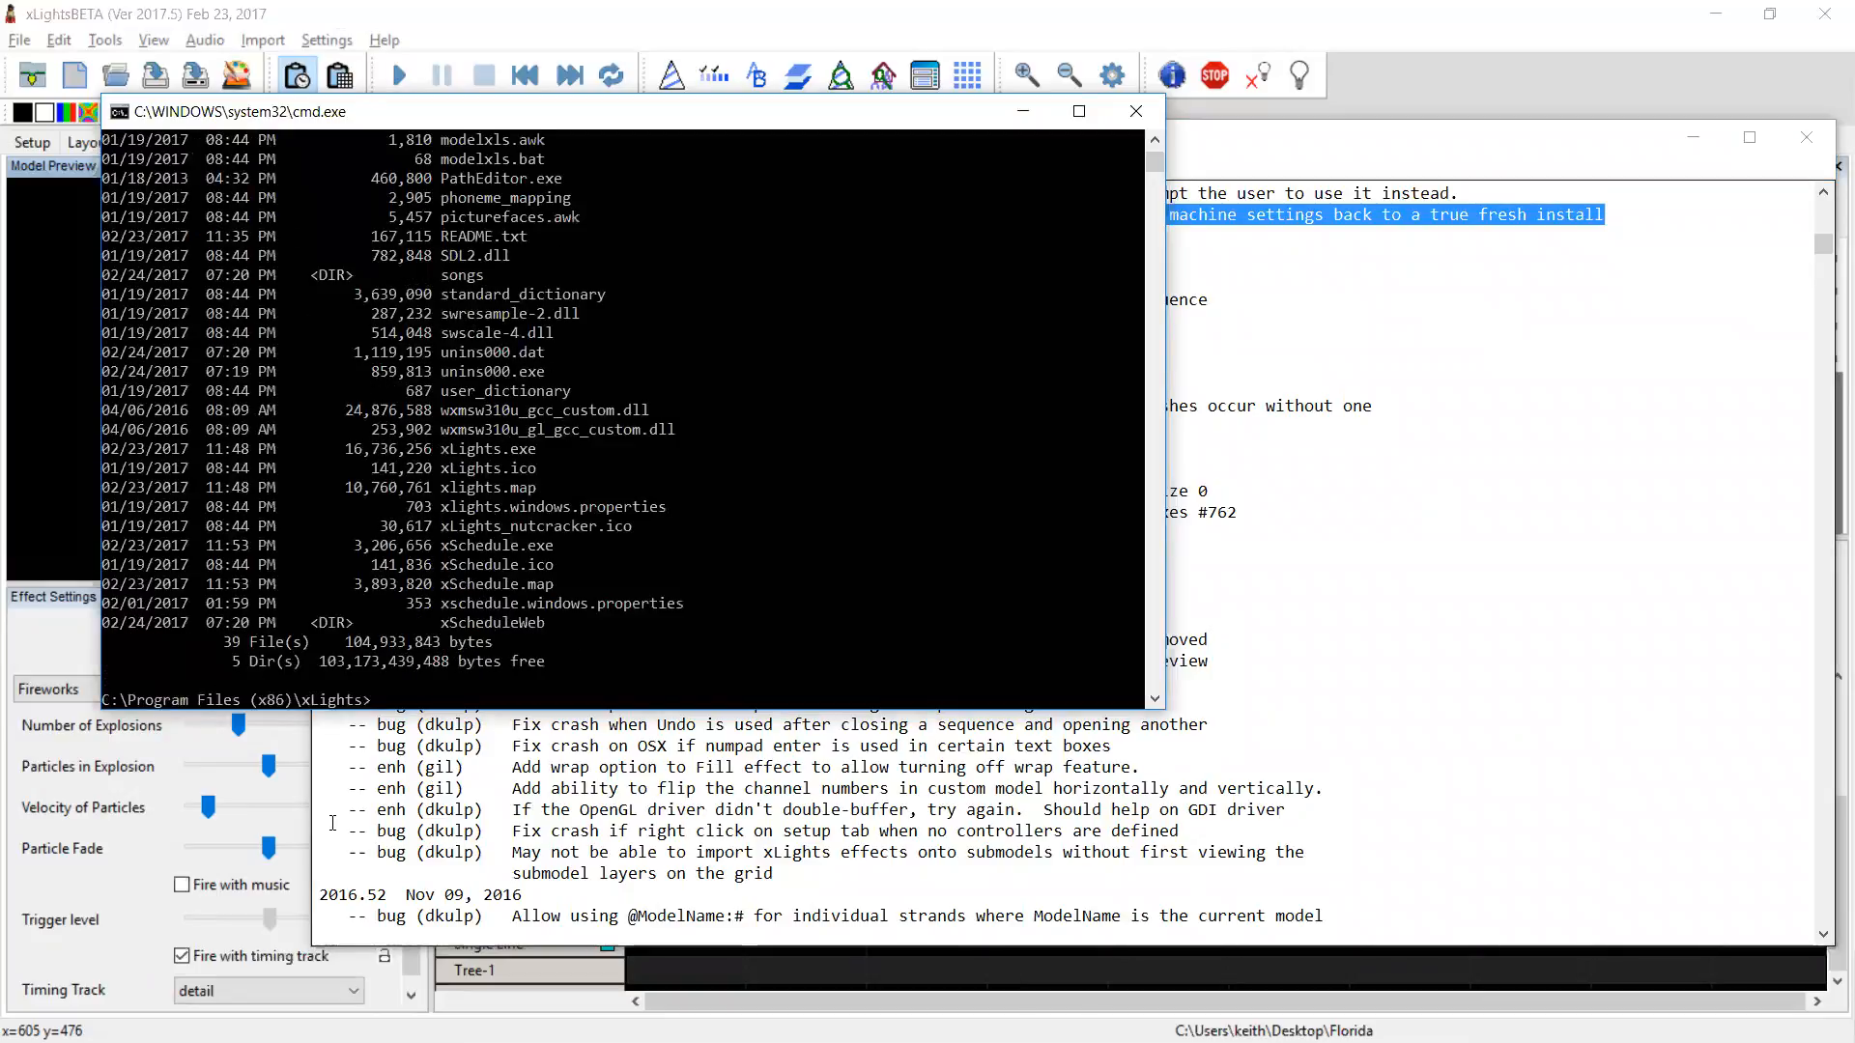
pyautogui.write('xlight')
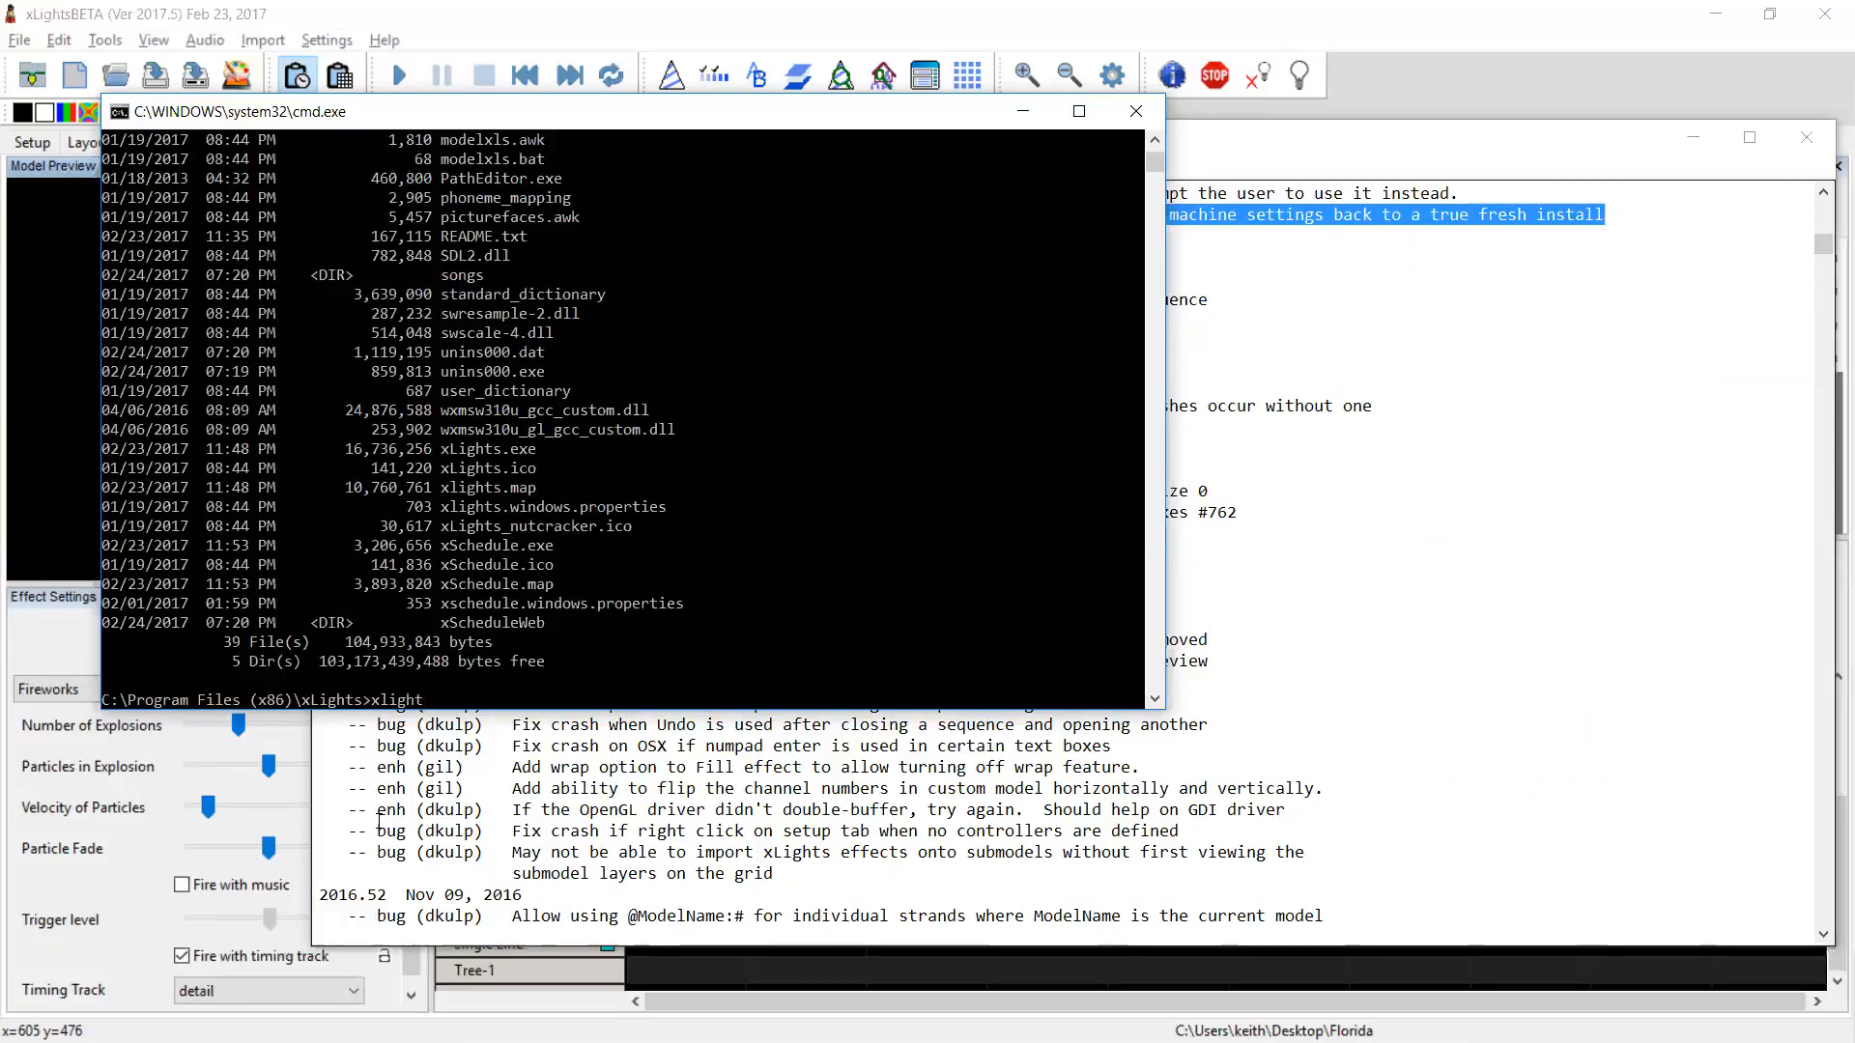
pyautogui.write('s.exe -w')
# Switch to the README in Notepad and highlight the -w command line switch entry again
pyautogui.hotkey('alt', 'Tab')
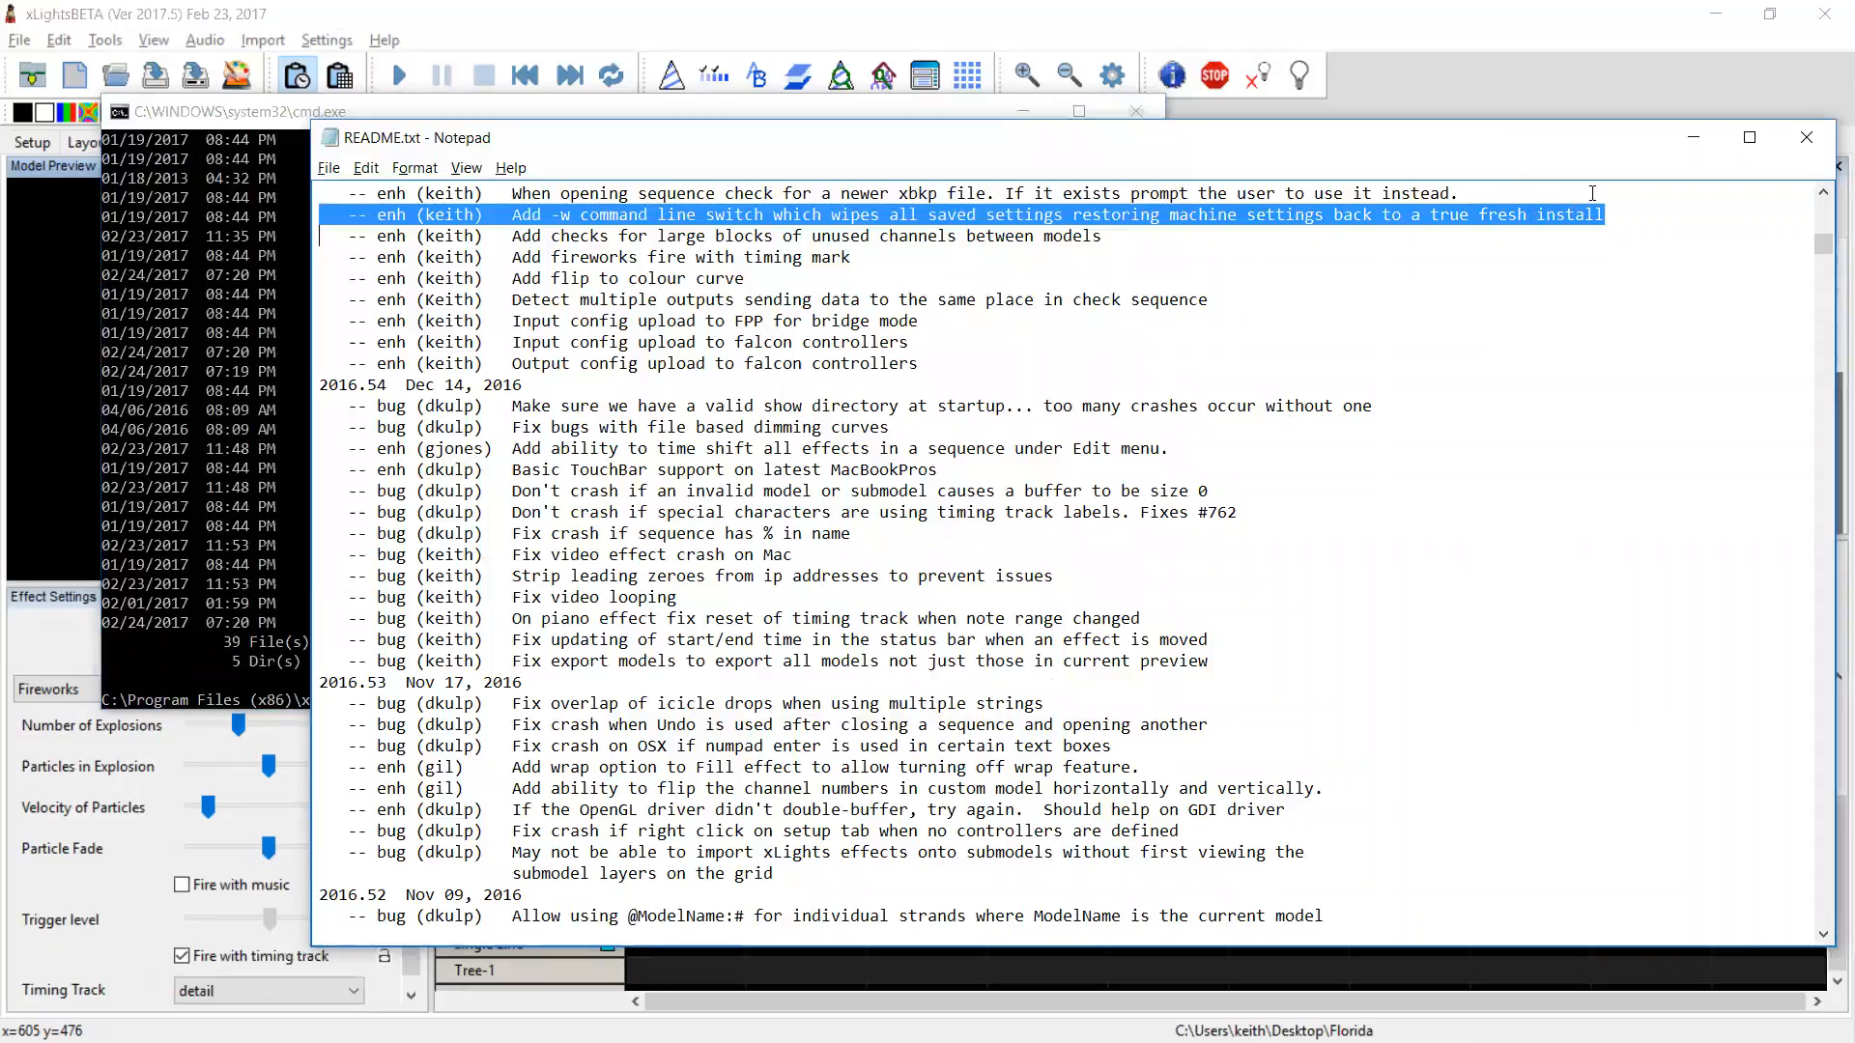
pyautogui.click(1615, 219)
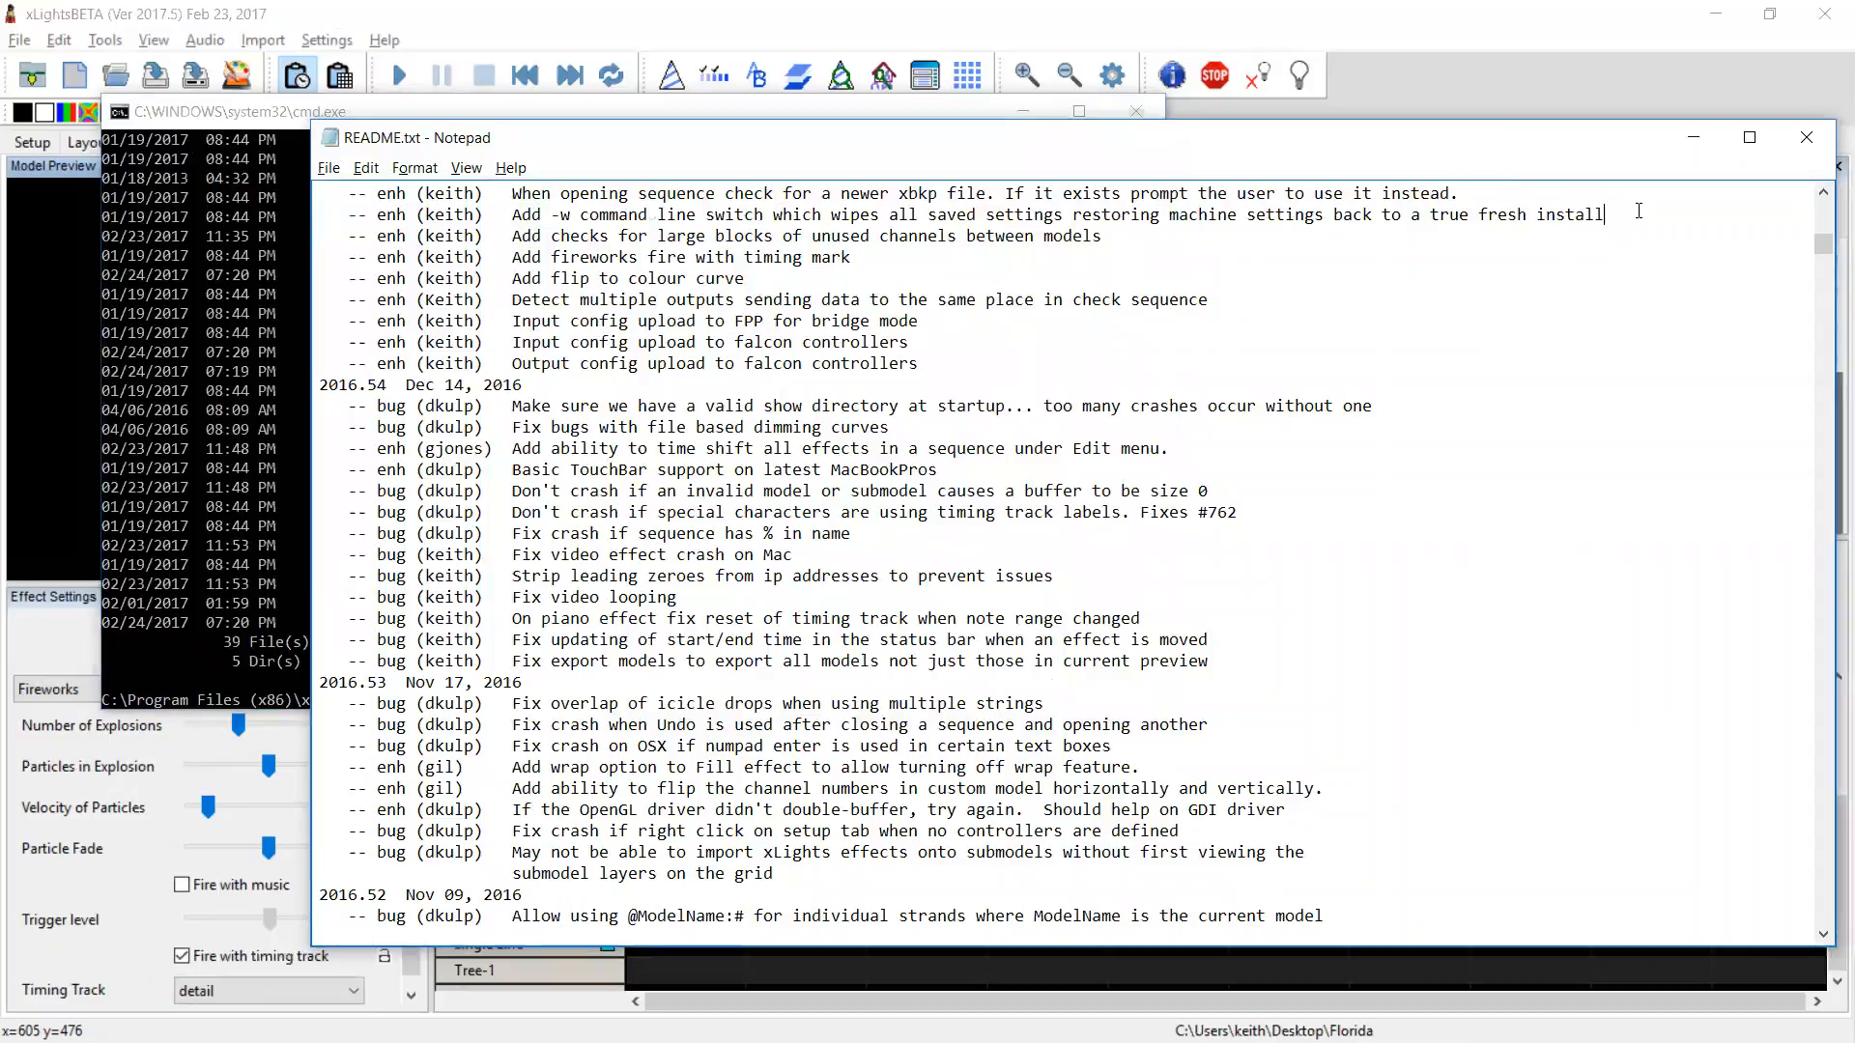
pyautogui.hotkey('shift', 'Home')
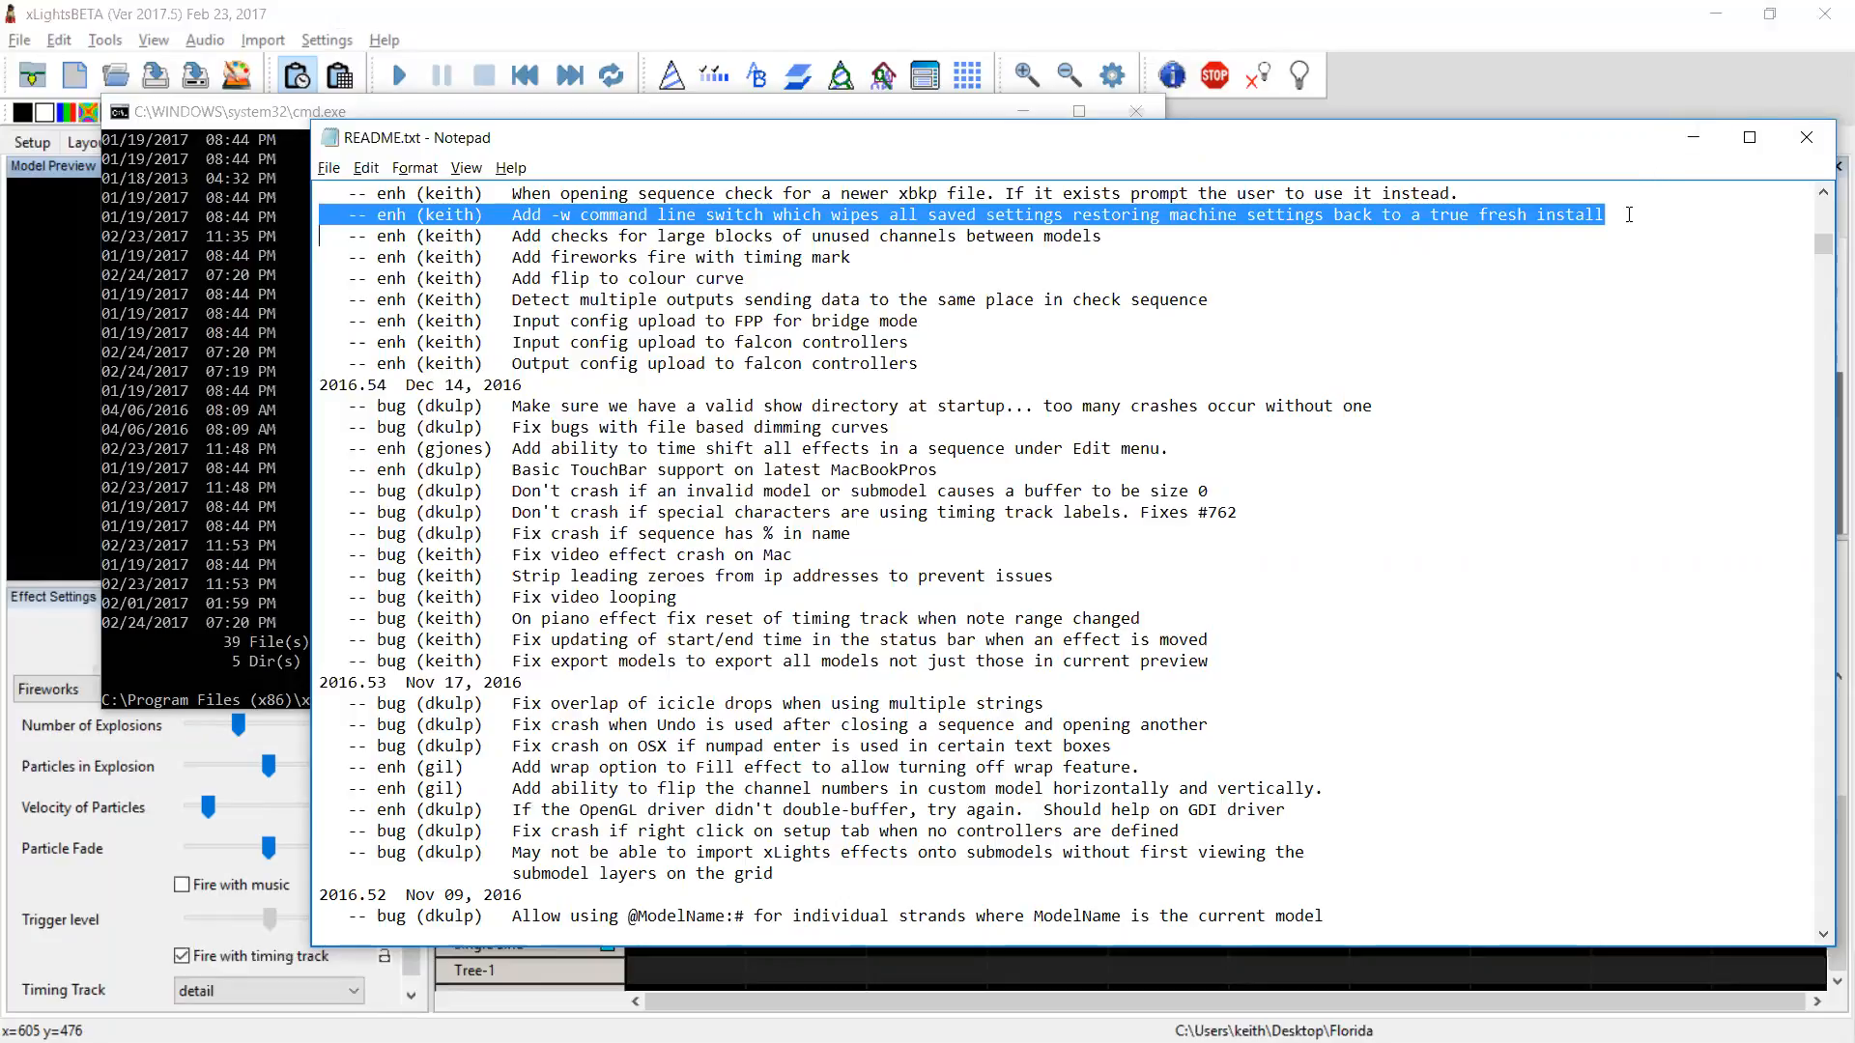
pyautogui.click(1629, 214)
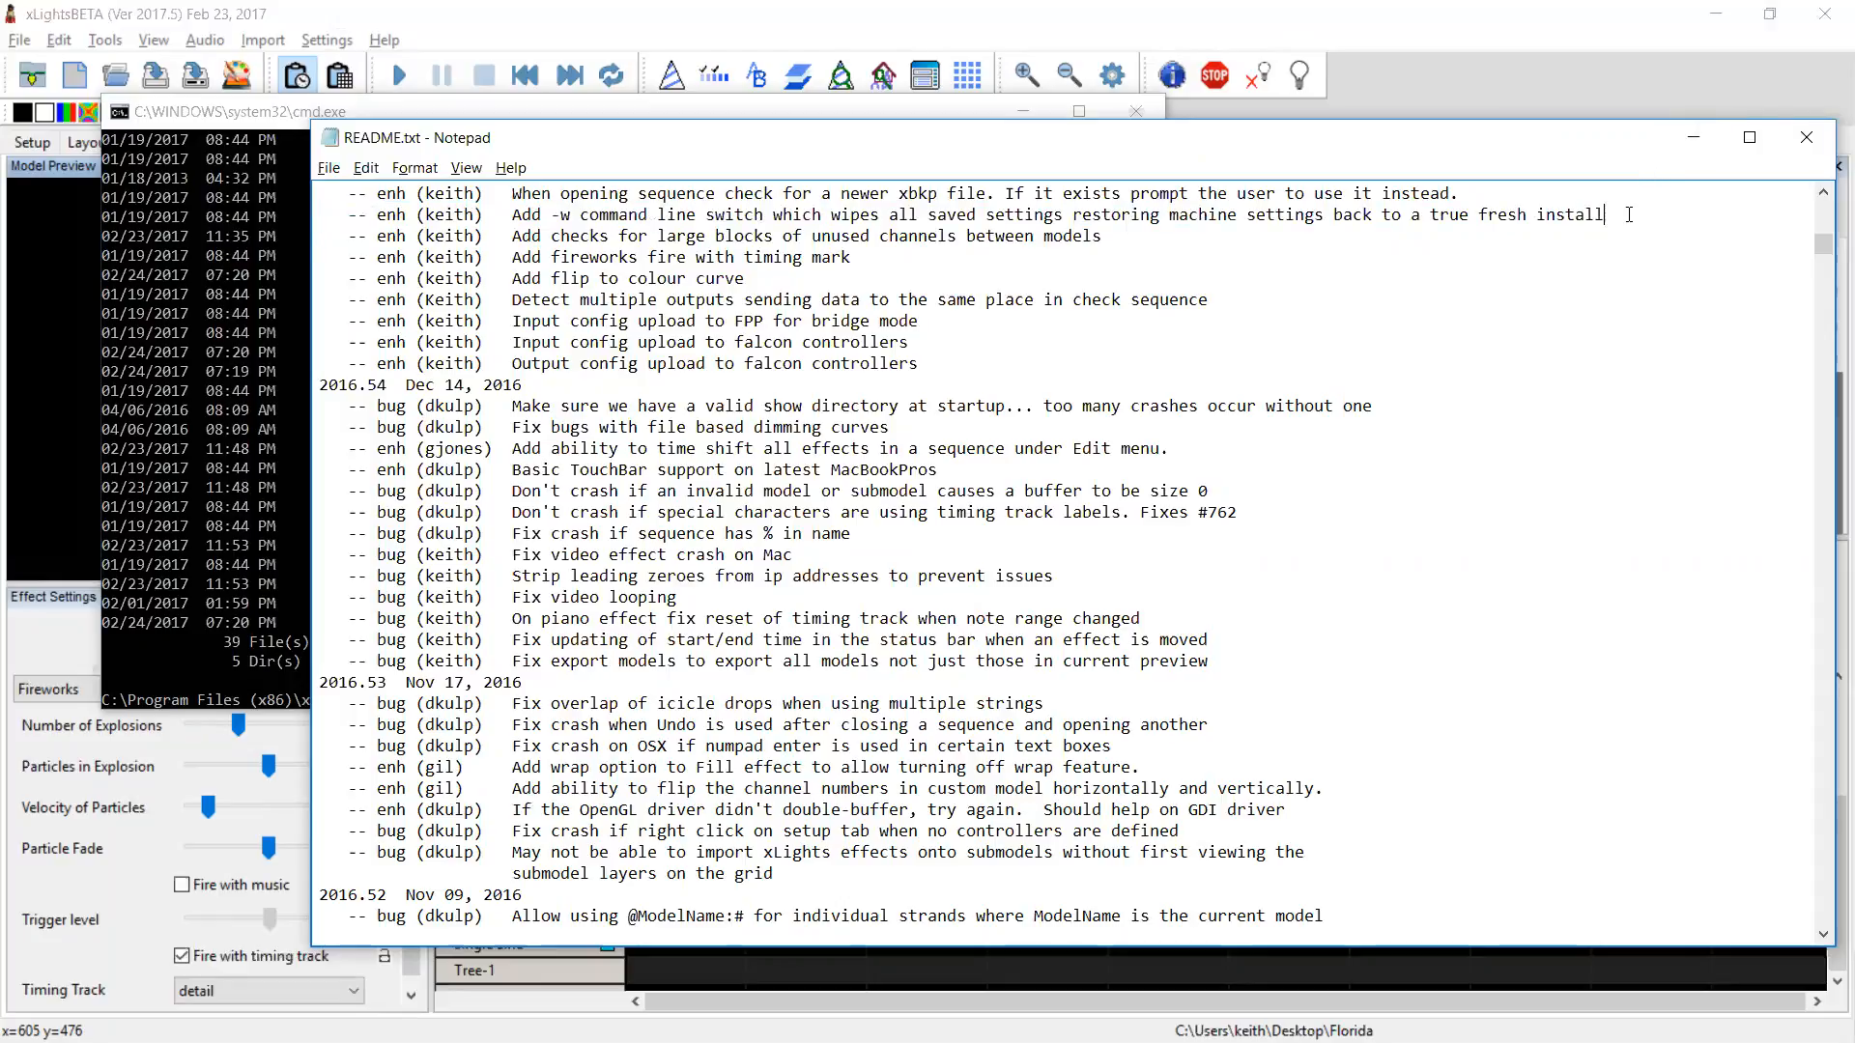
pyautogui.hotkey('shift', 'Up')
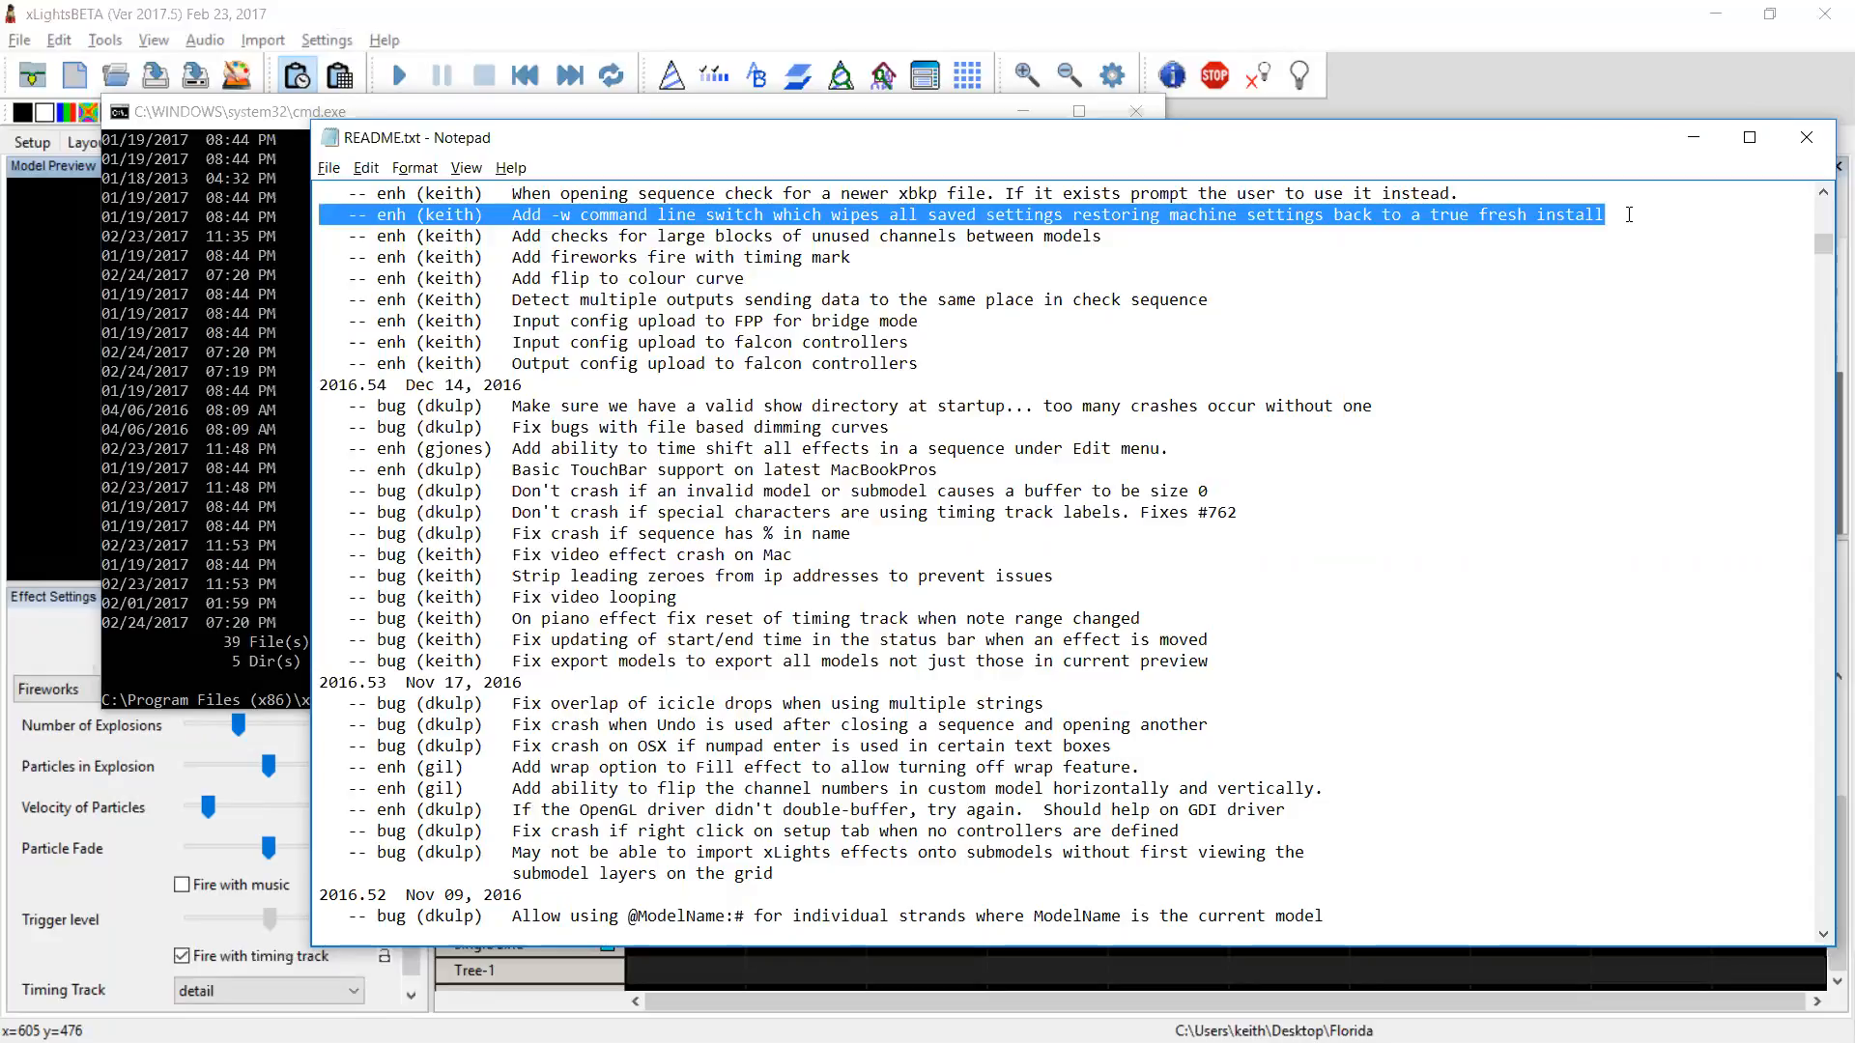
pyautogui.press('Down')
pyautogui.press('Up')
pyautogui.press('Down')
pyautogui.hotkey('shift', 'Up')
# Switch to xLights, look over its application settings such as backup and render options, and return to the README
pyautogui.click(354, 39)
pyautogui.press('Left')
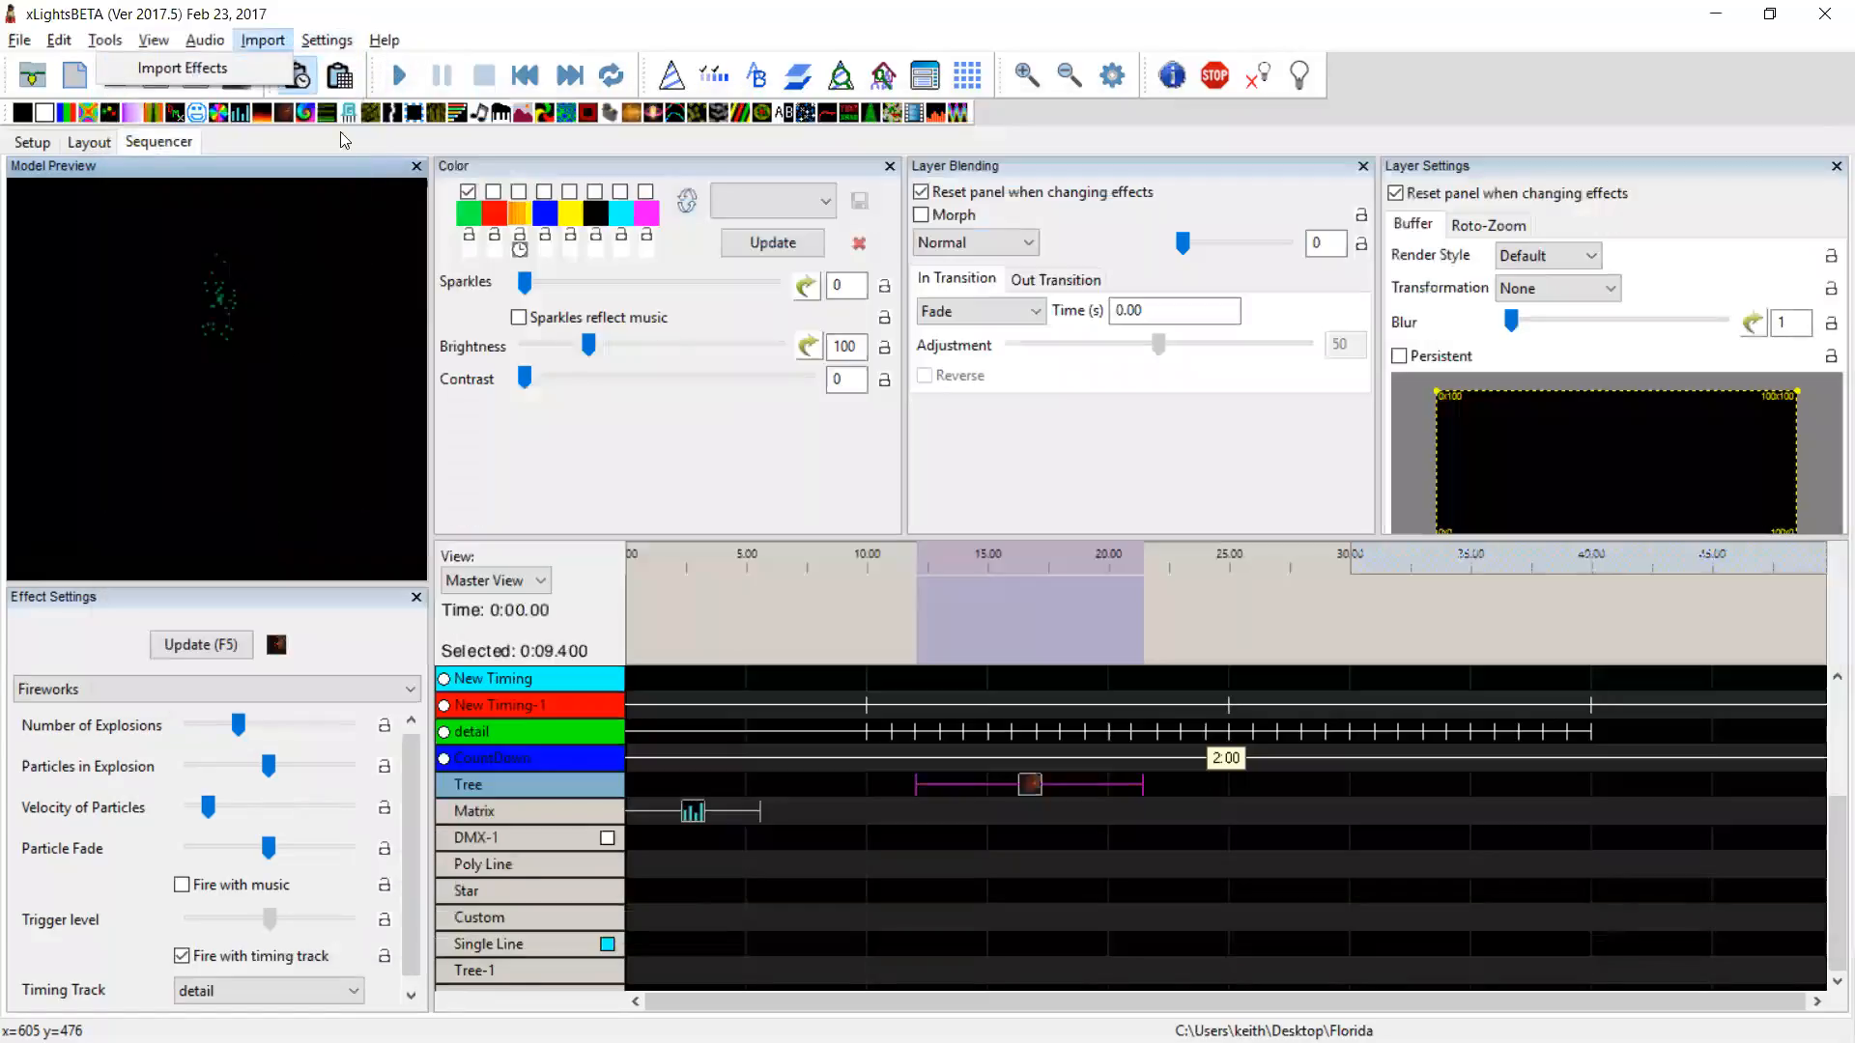
pyautogui.press('Right')
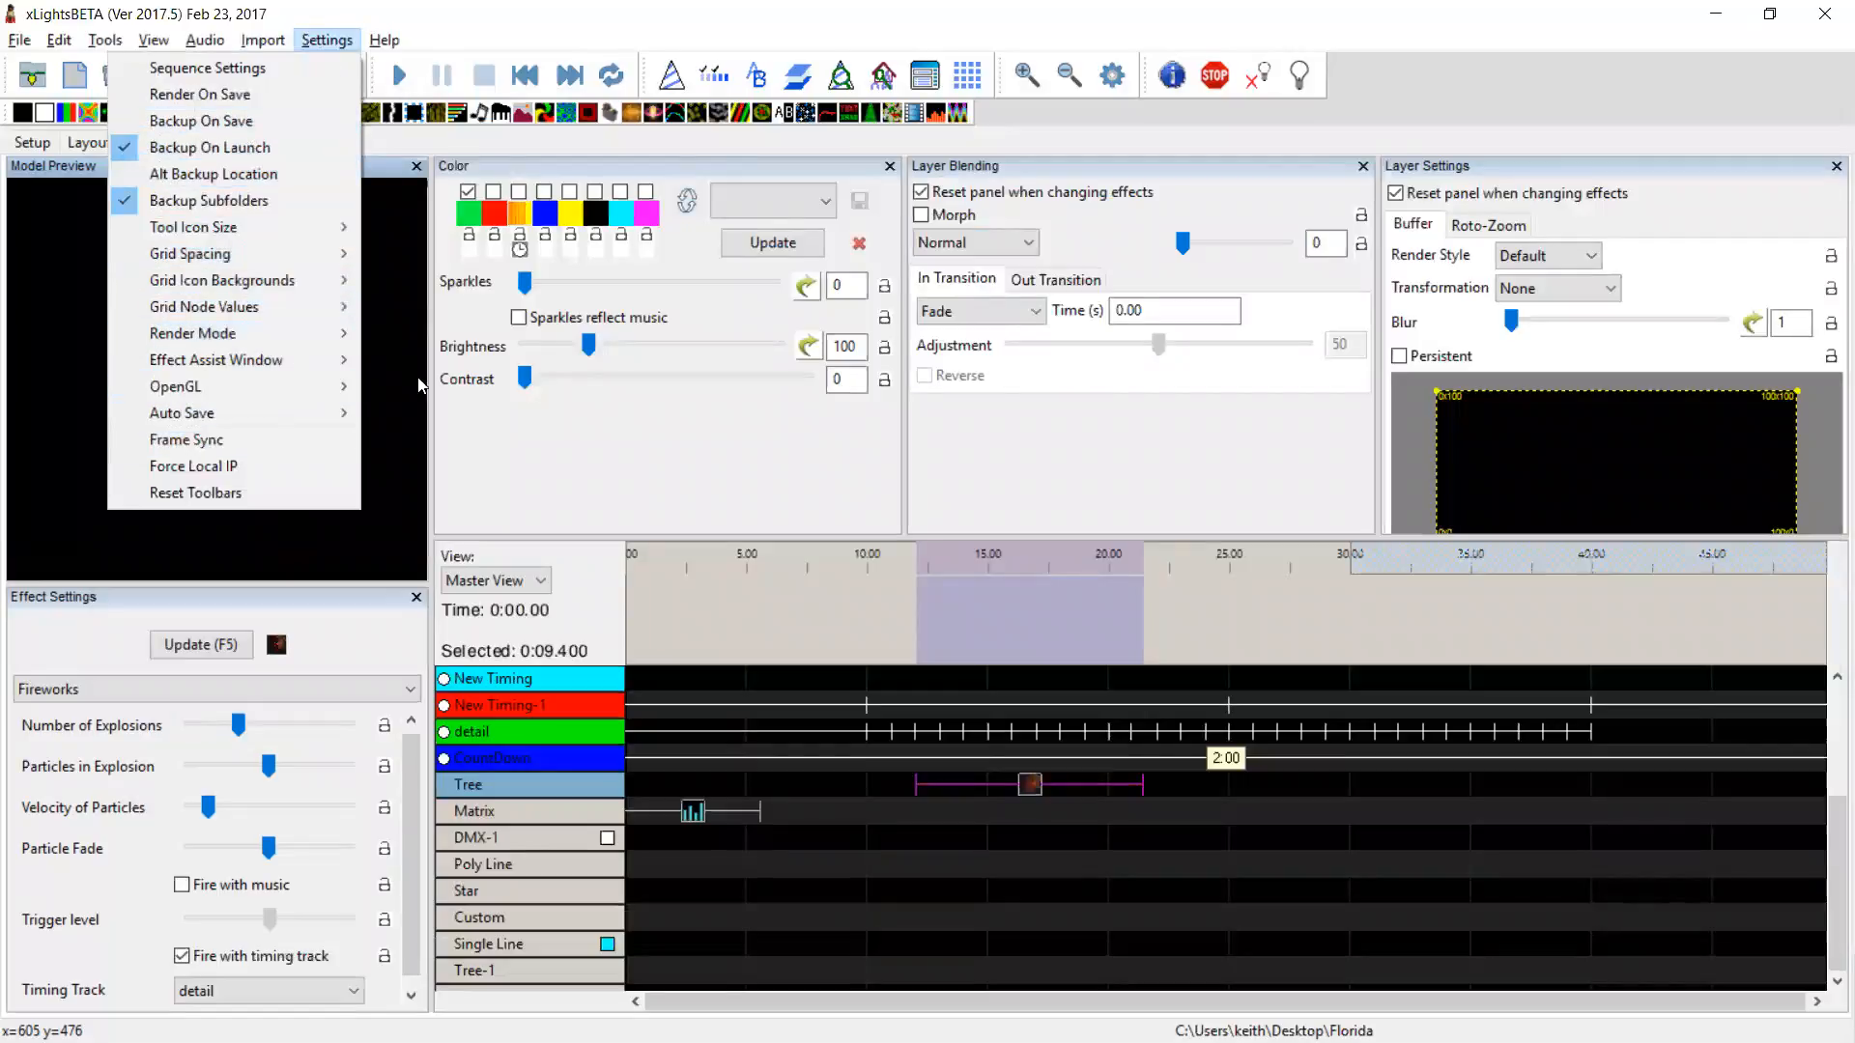
pyautogui.click(1063, 761)
pyautogui.hotkey('alt', 'Tab')
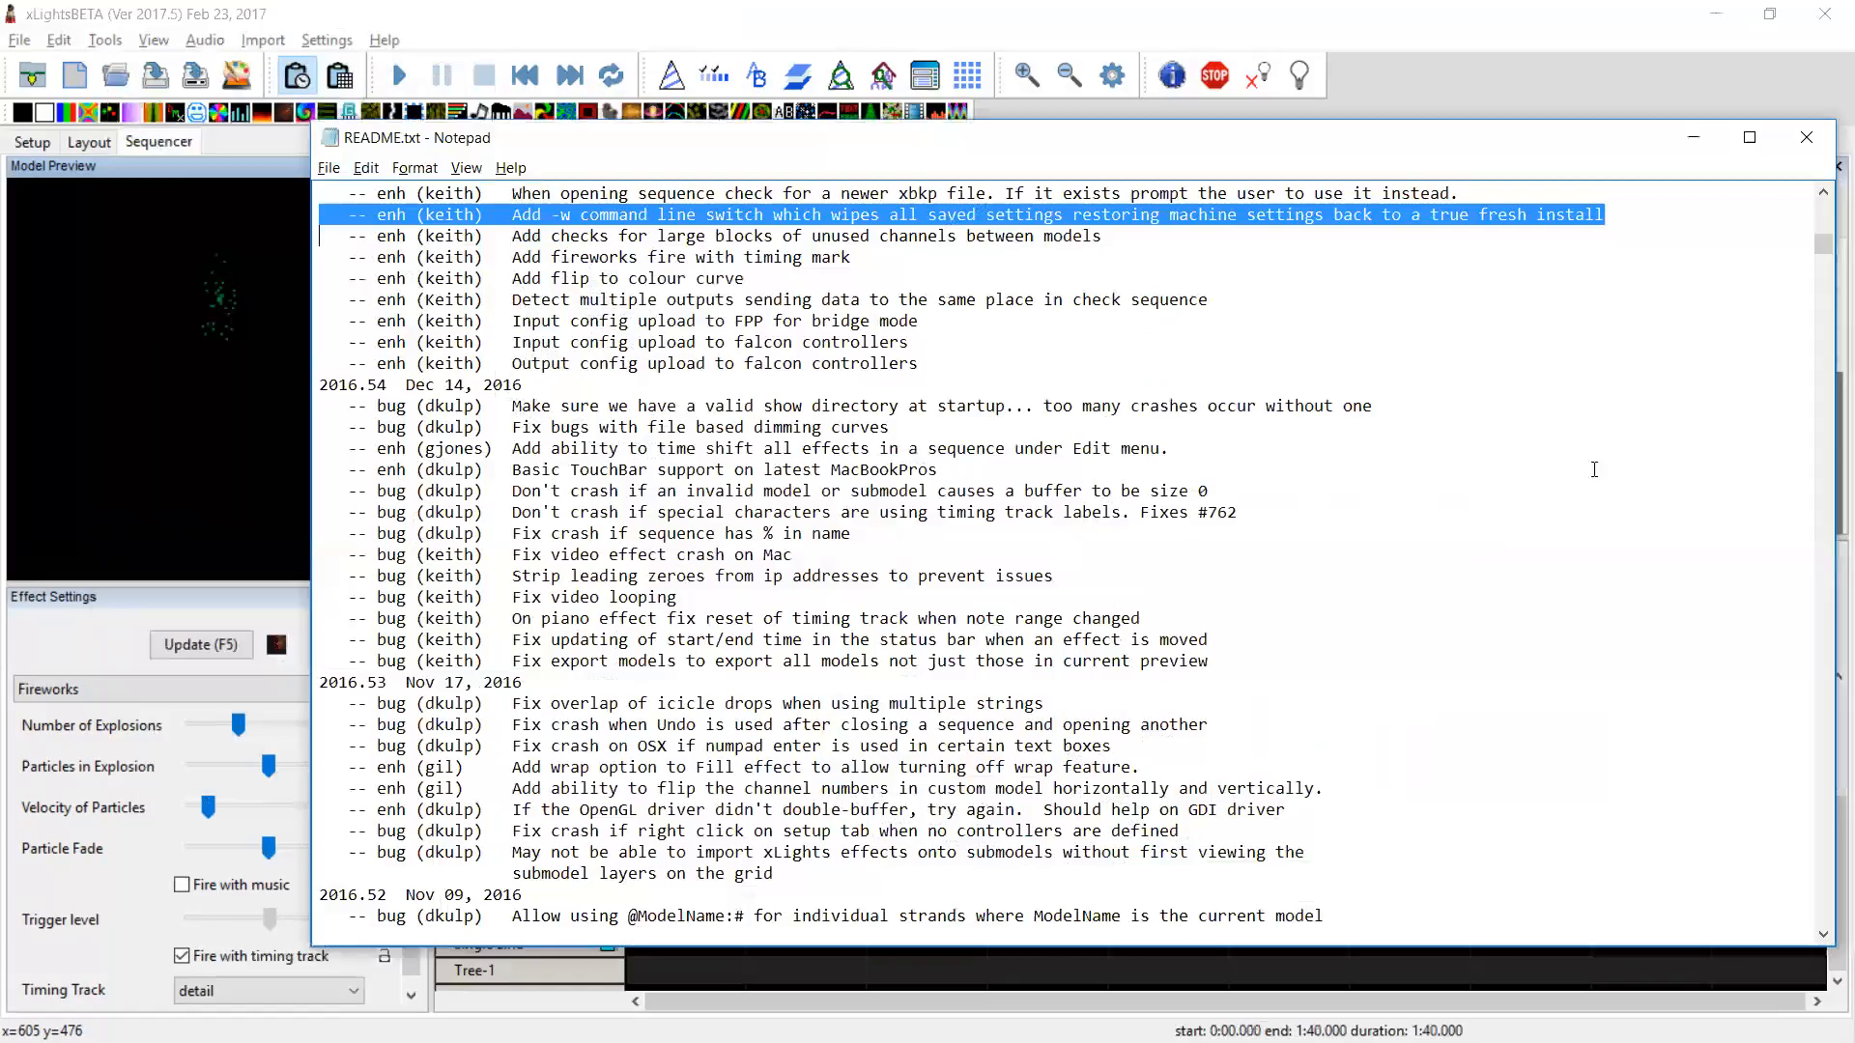
# Highlight the README entry about checking for a newer xbkp file when opening a sequence
pyautogui.click(1632, 226)
pyautogui.press('Up')
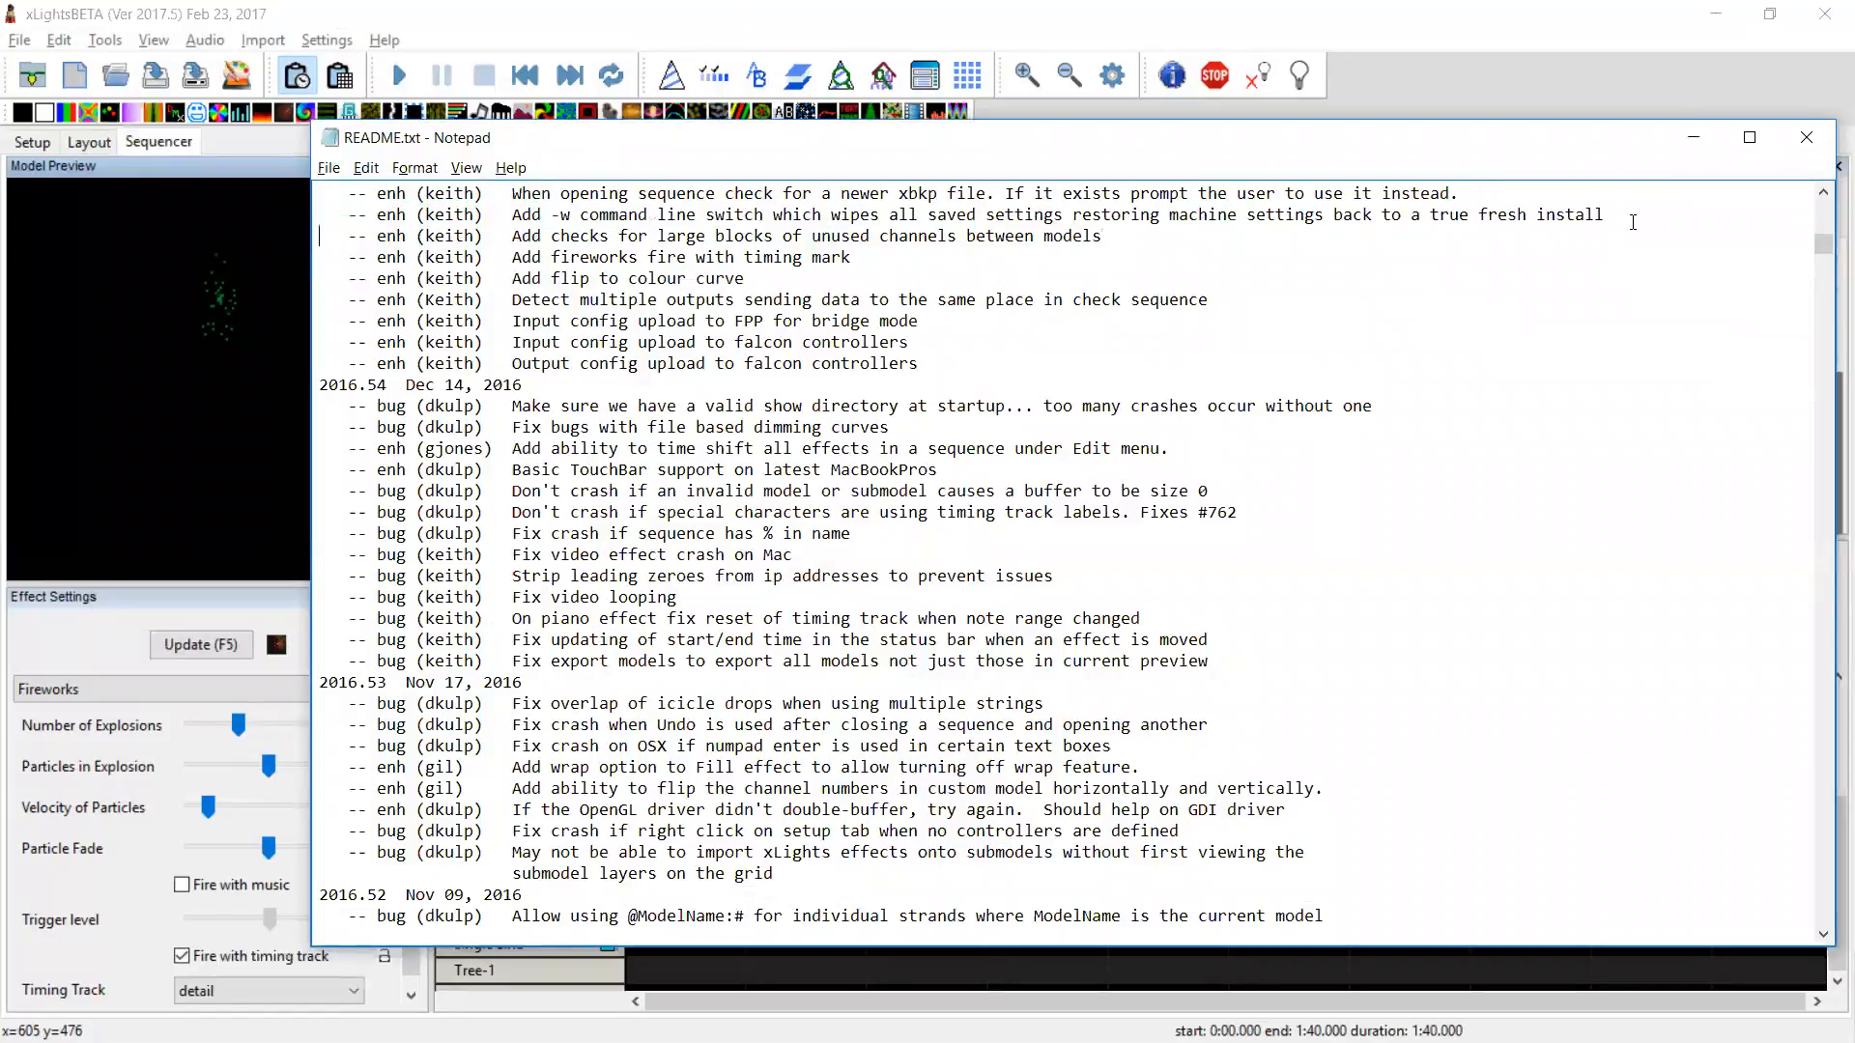
pyautogui.scroll(3, 1633, 222)
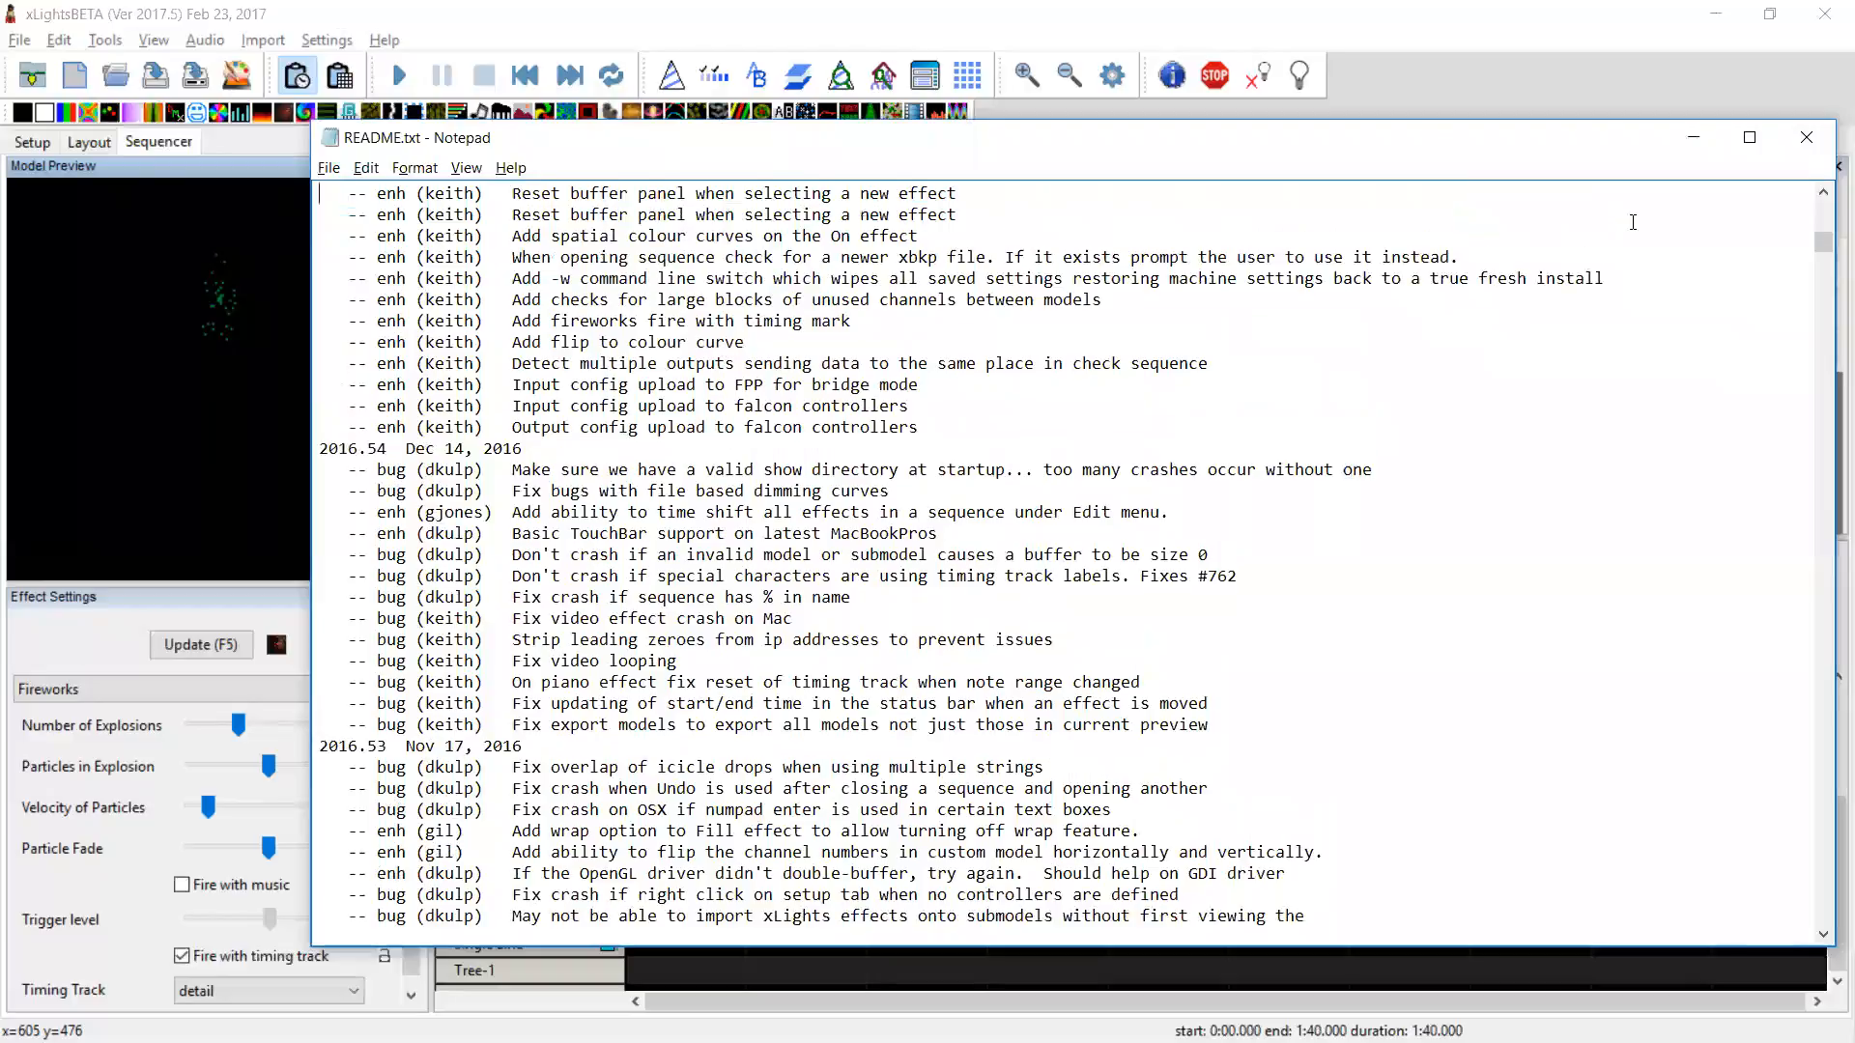
pyautogui.hotkey('shift', 'Up')
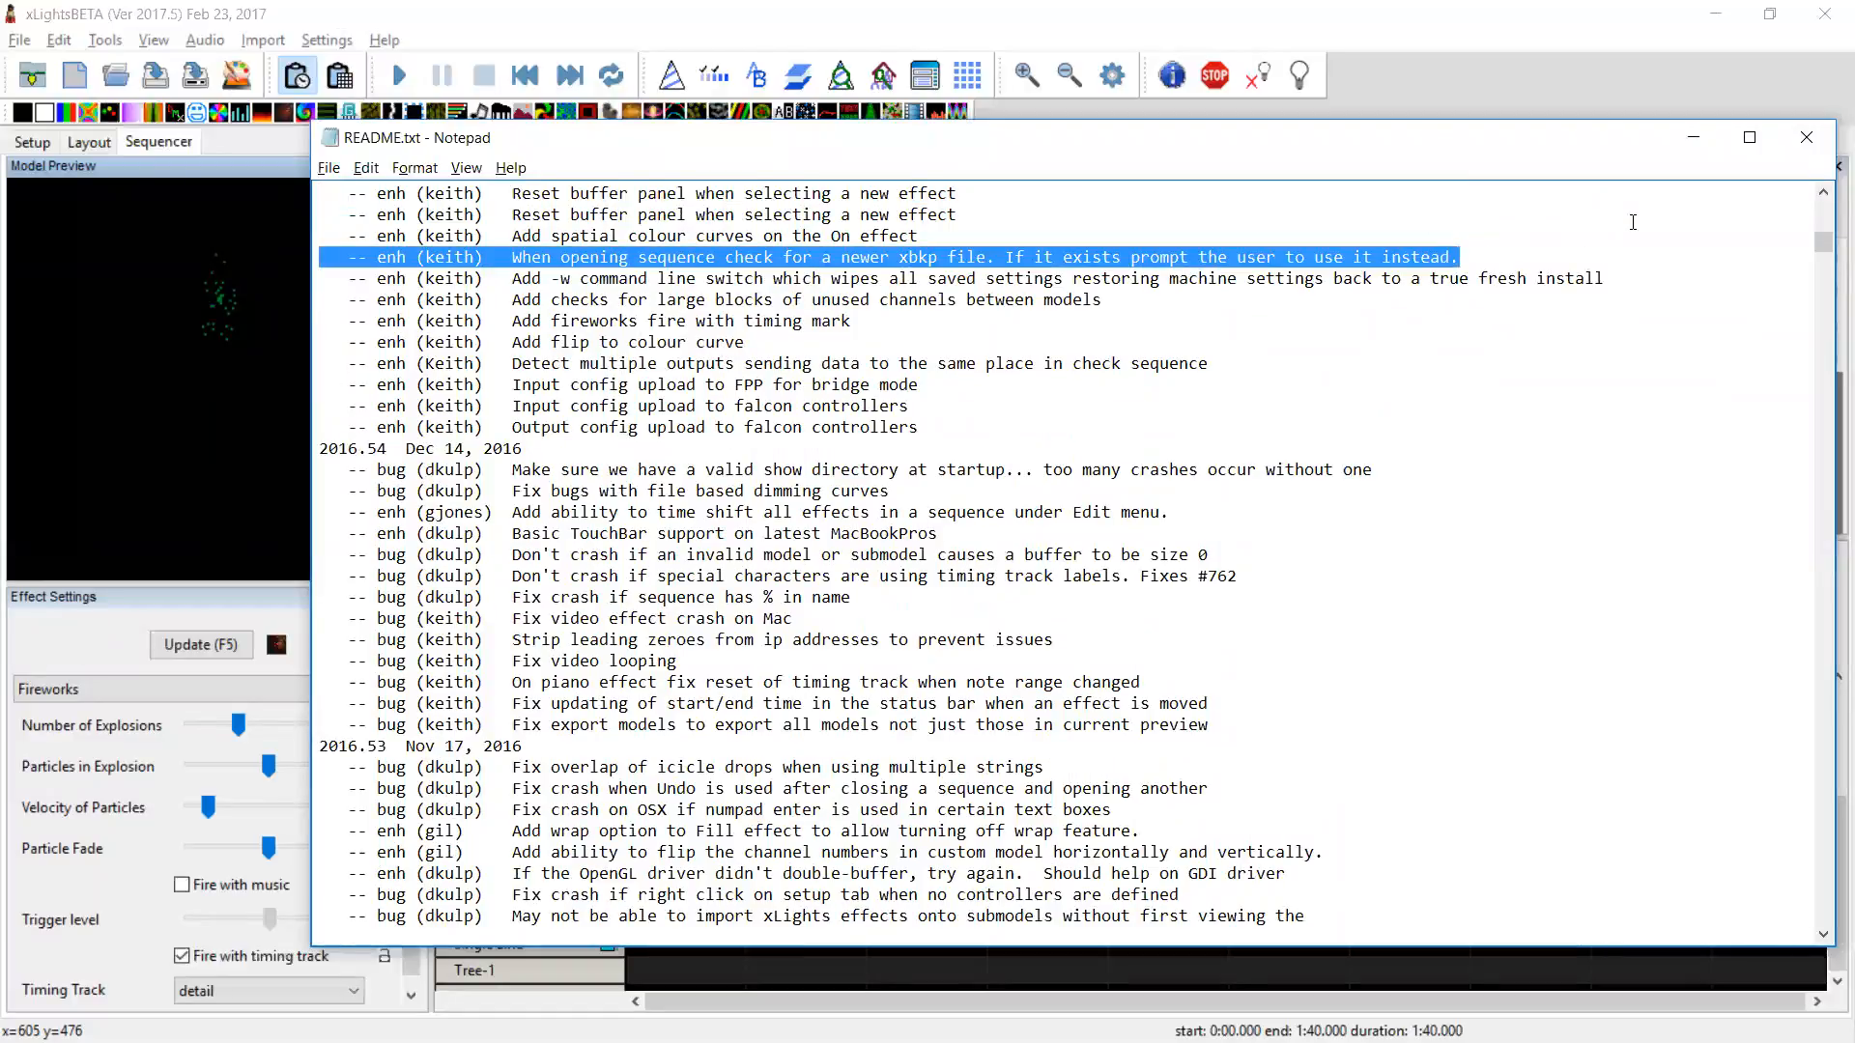
pyautogui.hotkey('shift', 'Down')
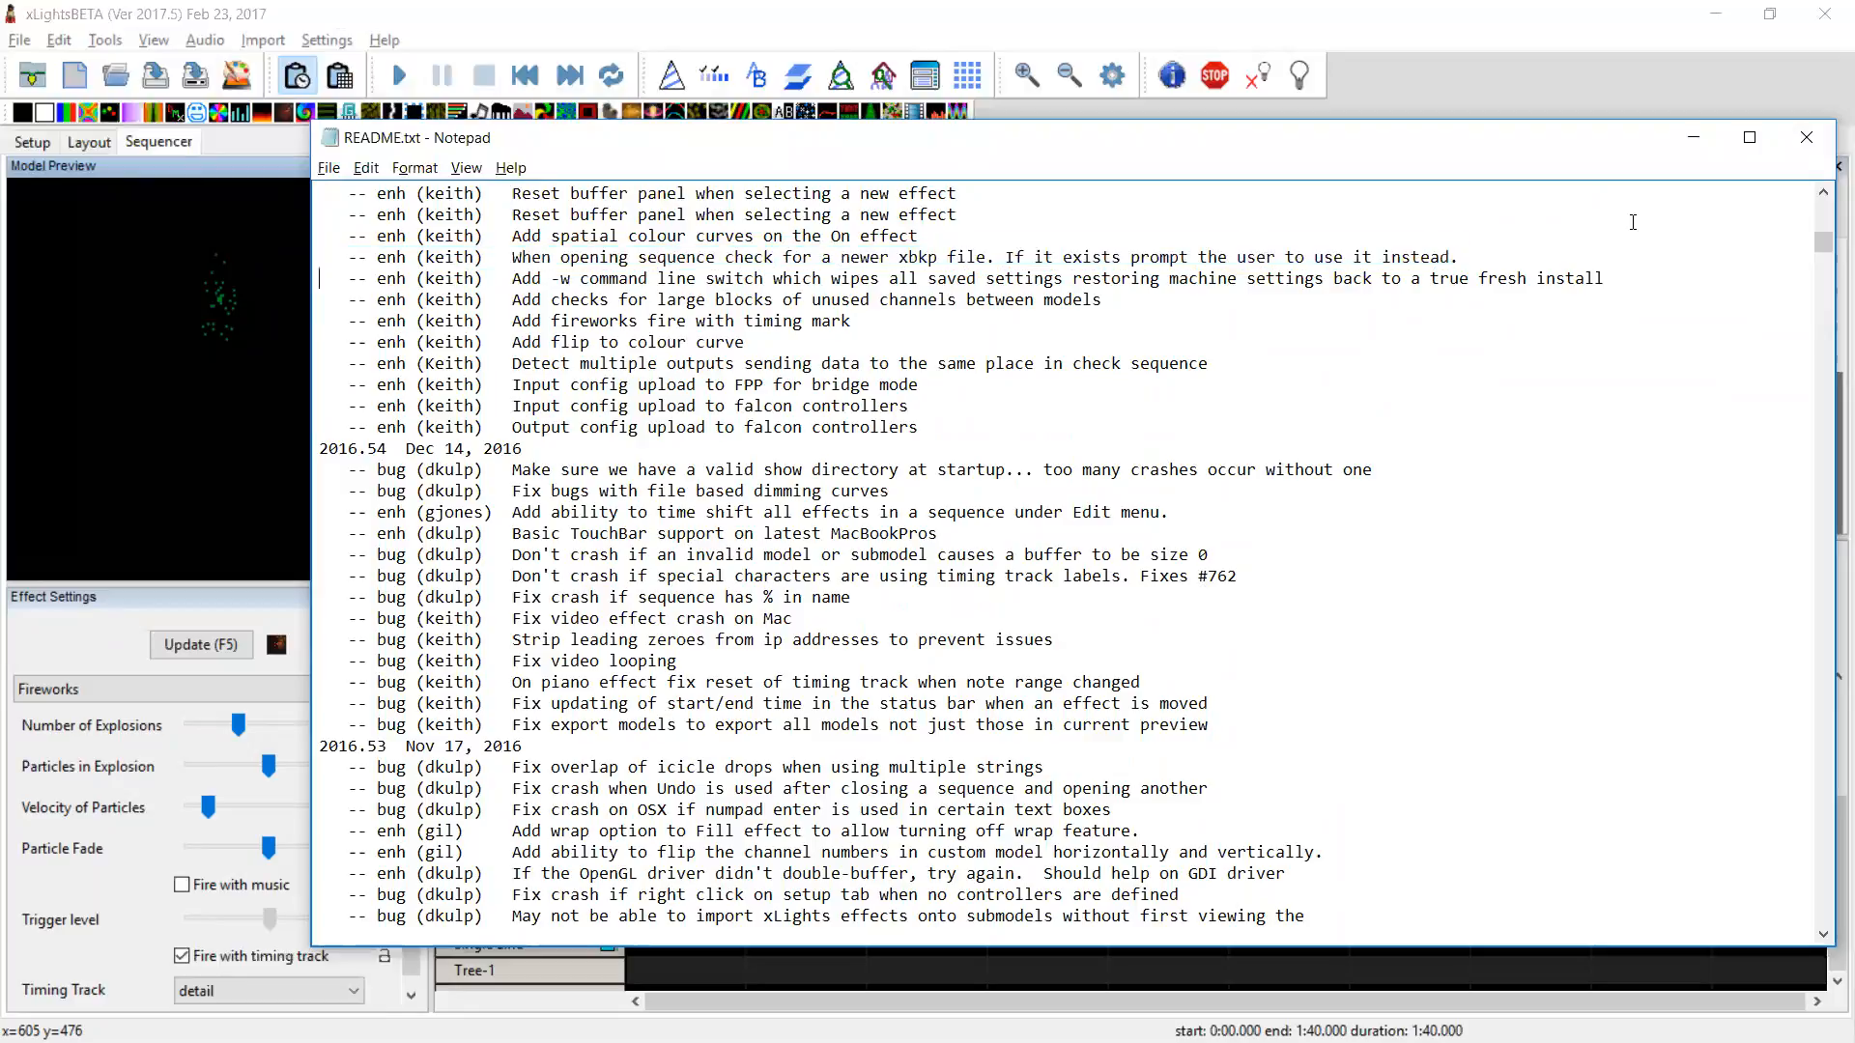
pyautogui.hotkey('shift', 'Up')
pyautogui.press('Down')
pyautogui.press('Down')
pyautogui.press('Up')
pyautogui.press('Up')
pyautogui.hotkey('shift', 'Down')
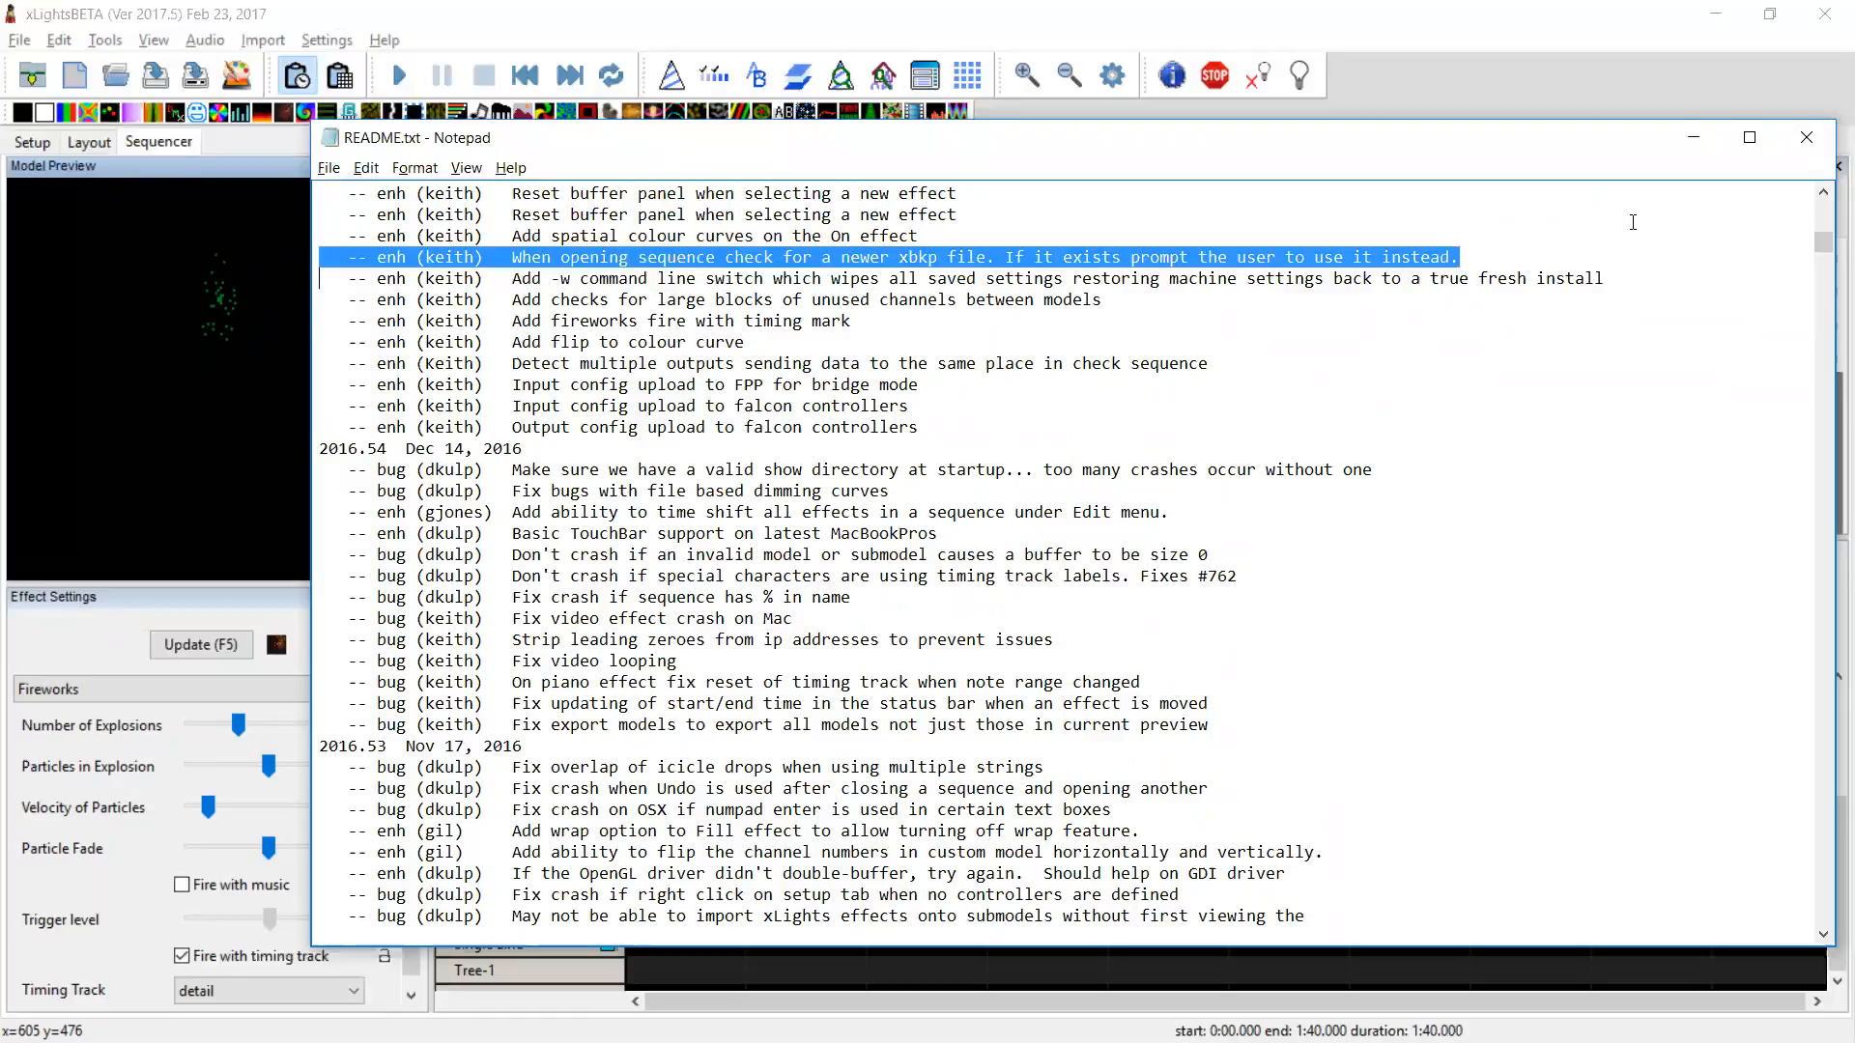
# Highlight the README entry about adding spatial colour curves on the On effect
pyautogui.hotkey('alt', 'Tab')
pyautogui.hotkey('alt', 'Tab')
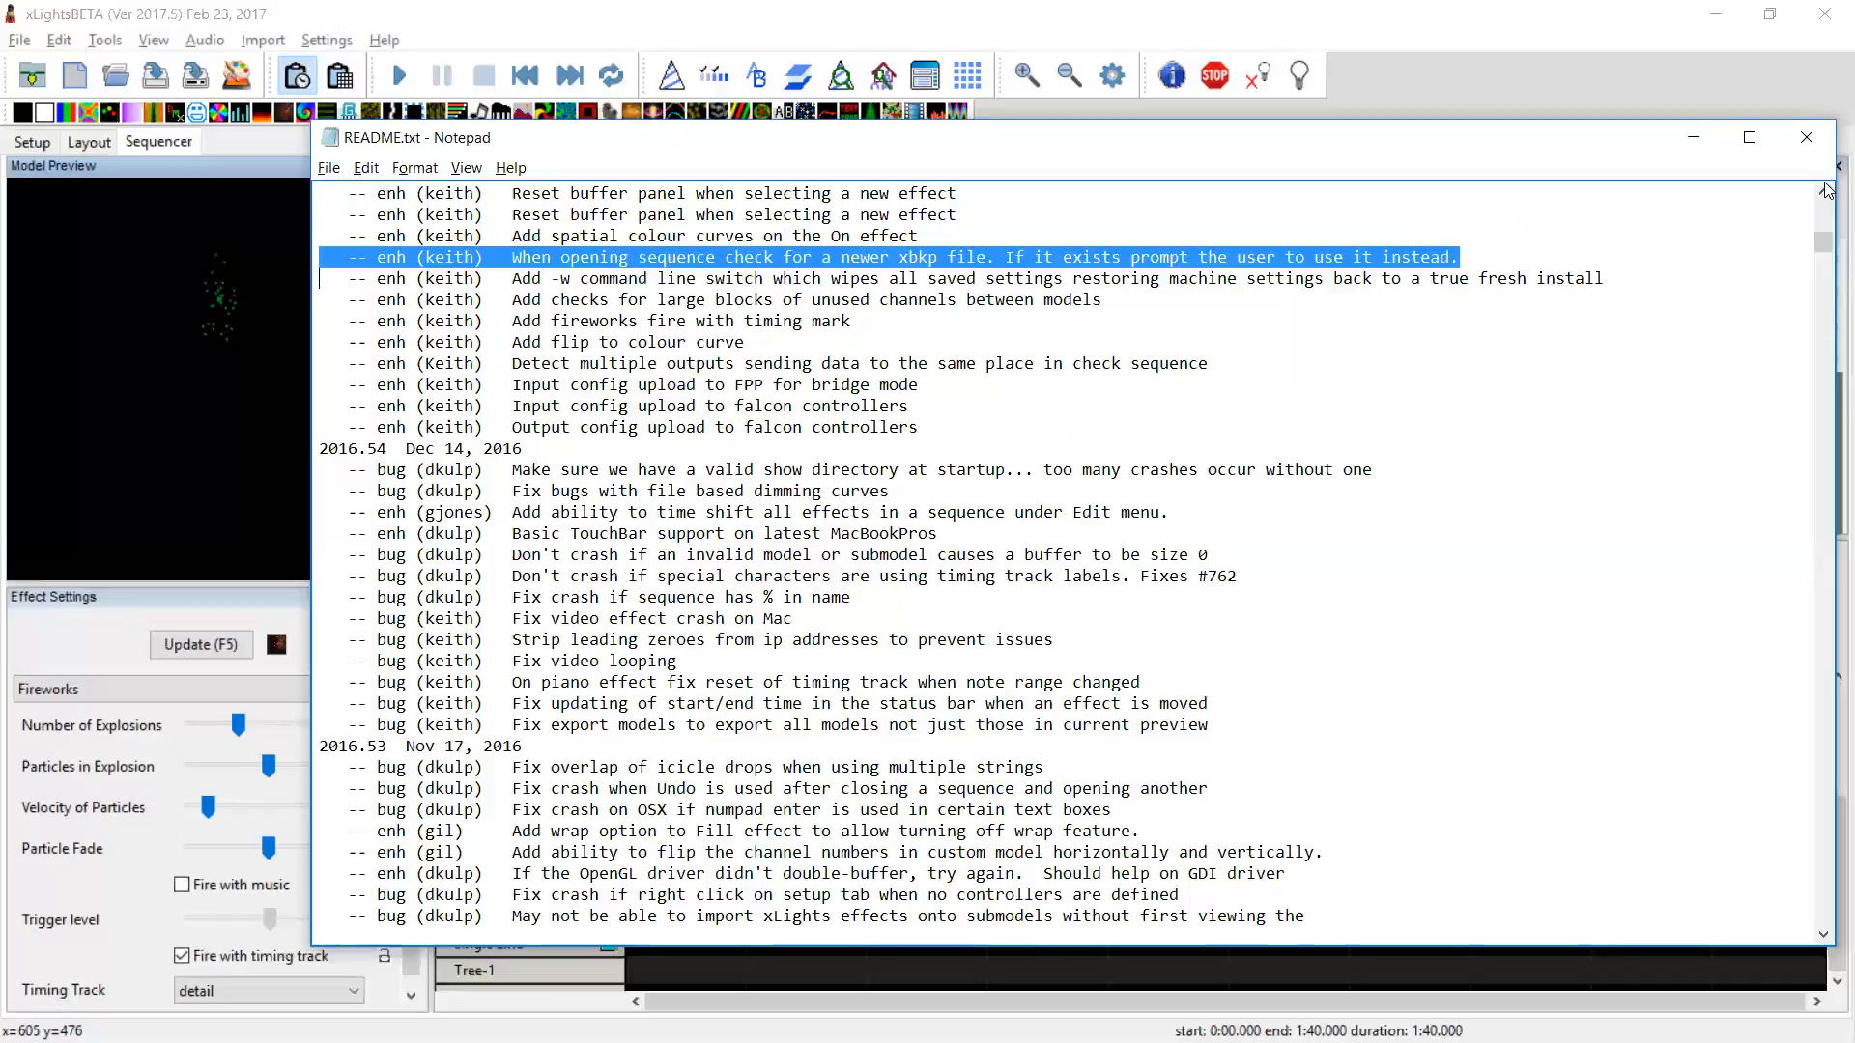
pyautogui.press('Down')
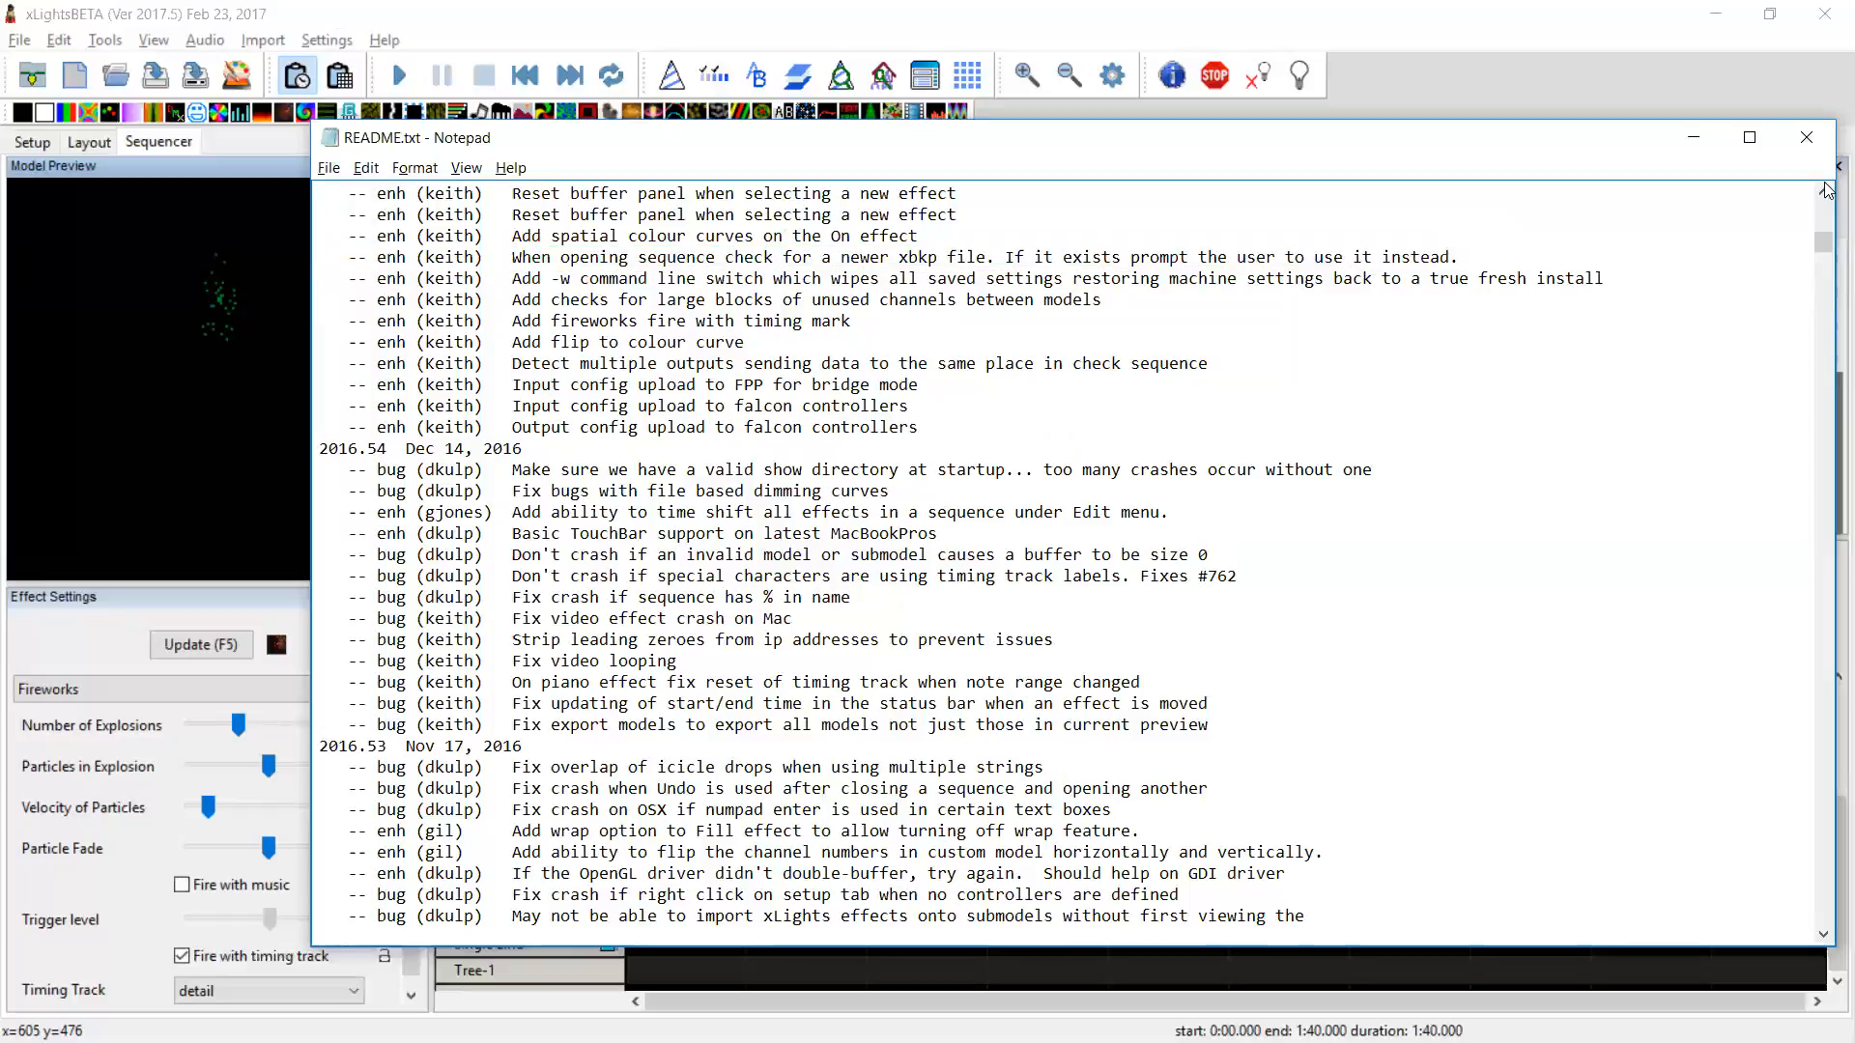
pyautogui.hotkey('shift', 'Down')
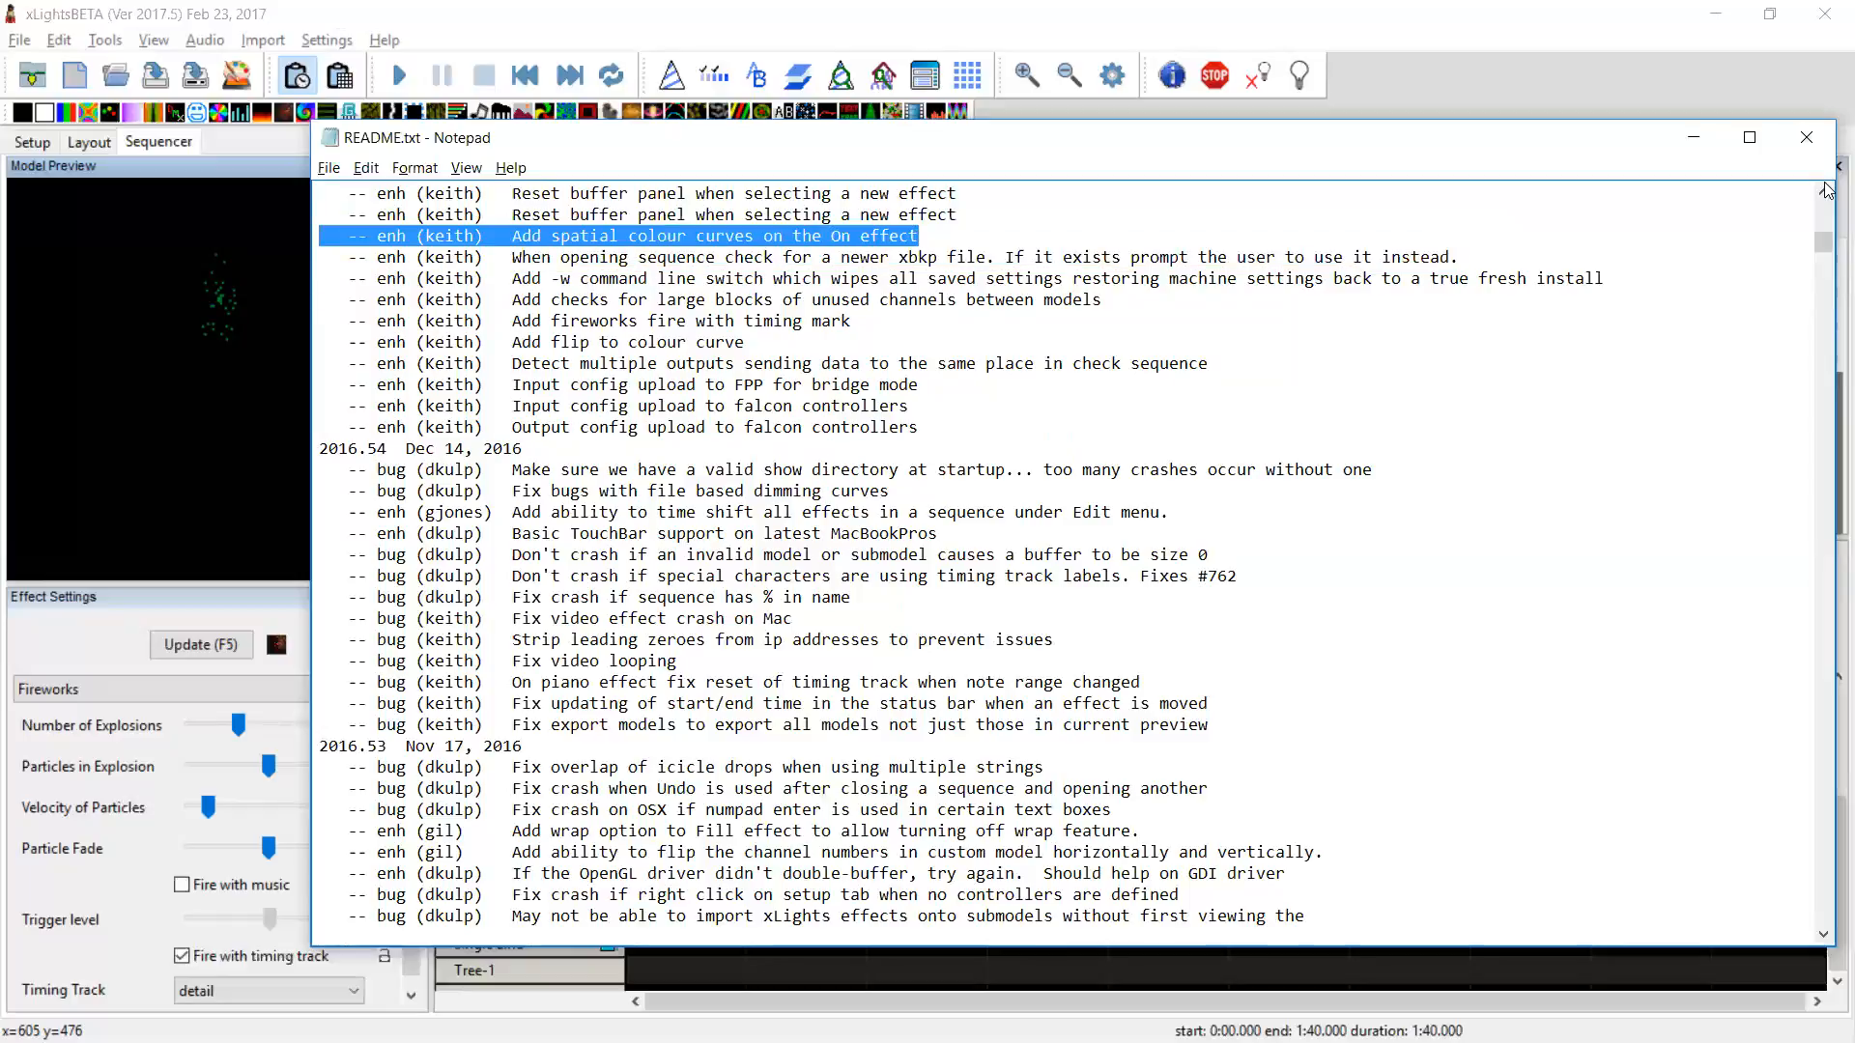
# In xLights, move the Tree's Fireworks effect to start at about 1 second and add a Bars effect from 17.45 to 25 seconds
pyautogui.hotkey('alt', 'Tab')
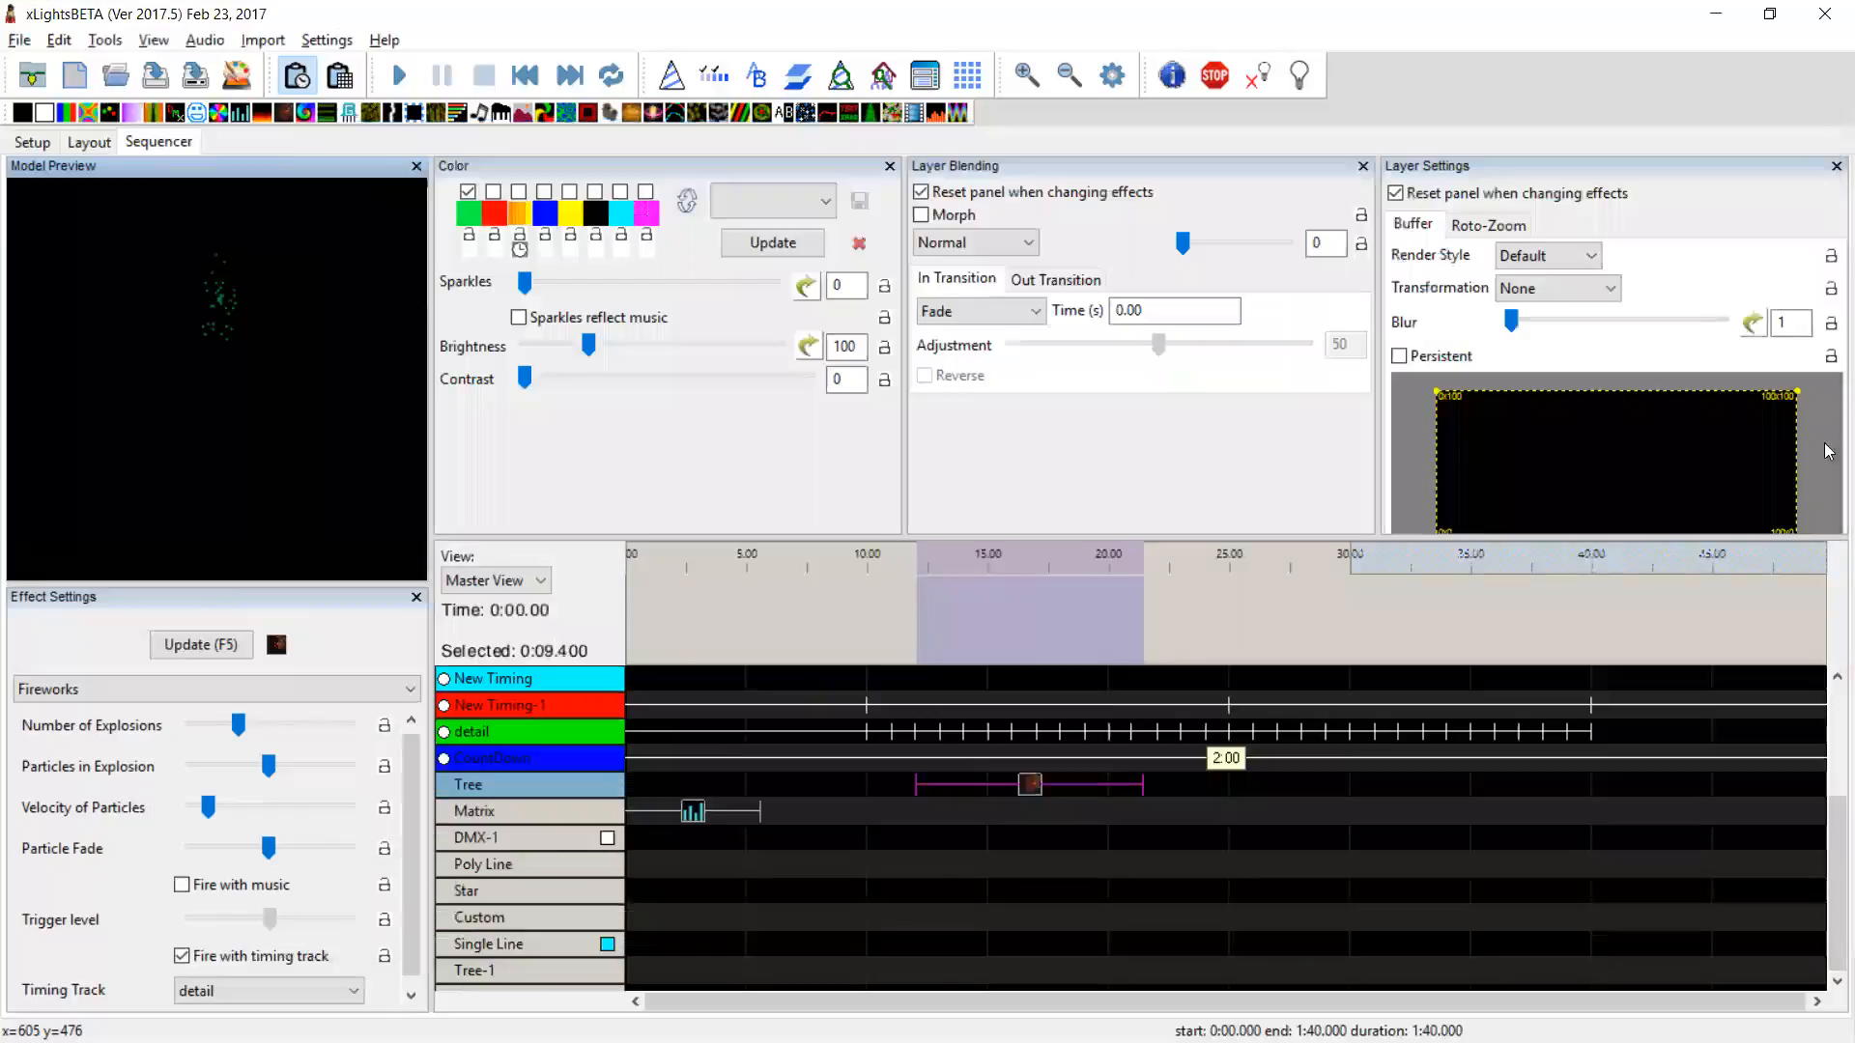
pyautogui.moveTo(1026, 794); pyautogui.dragTo(762, 807)
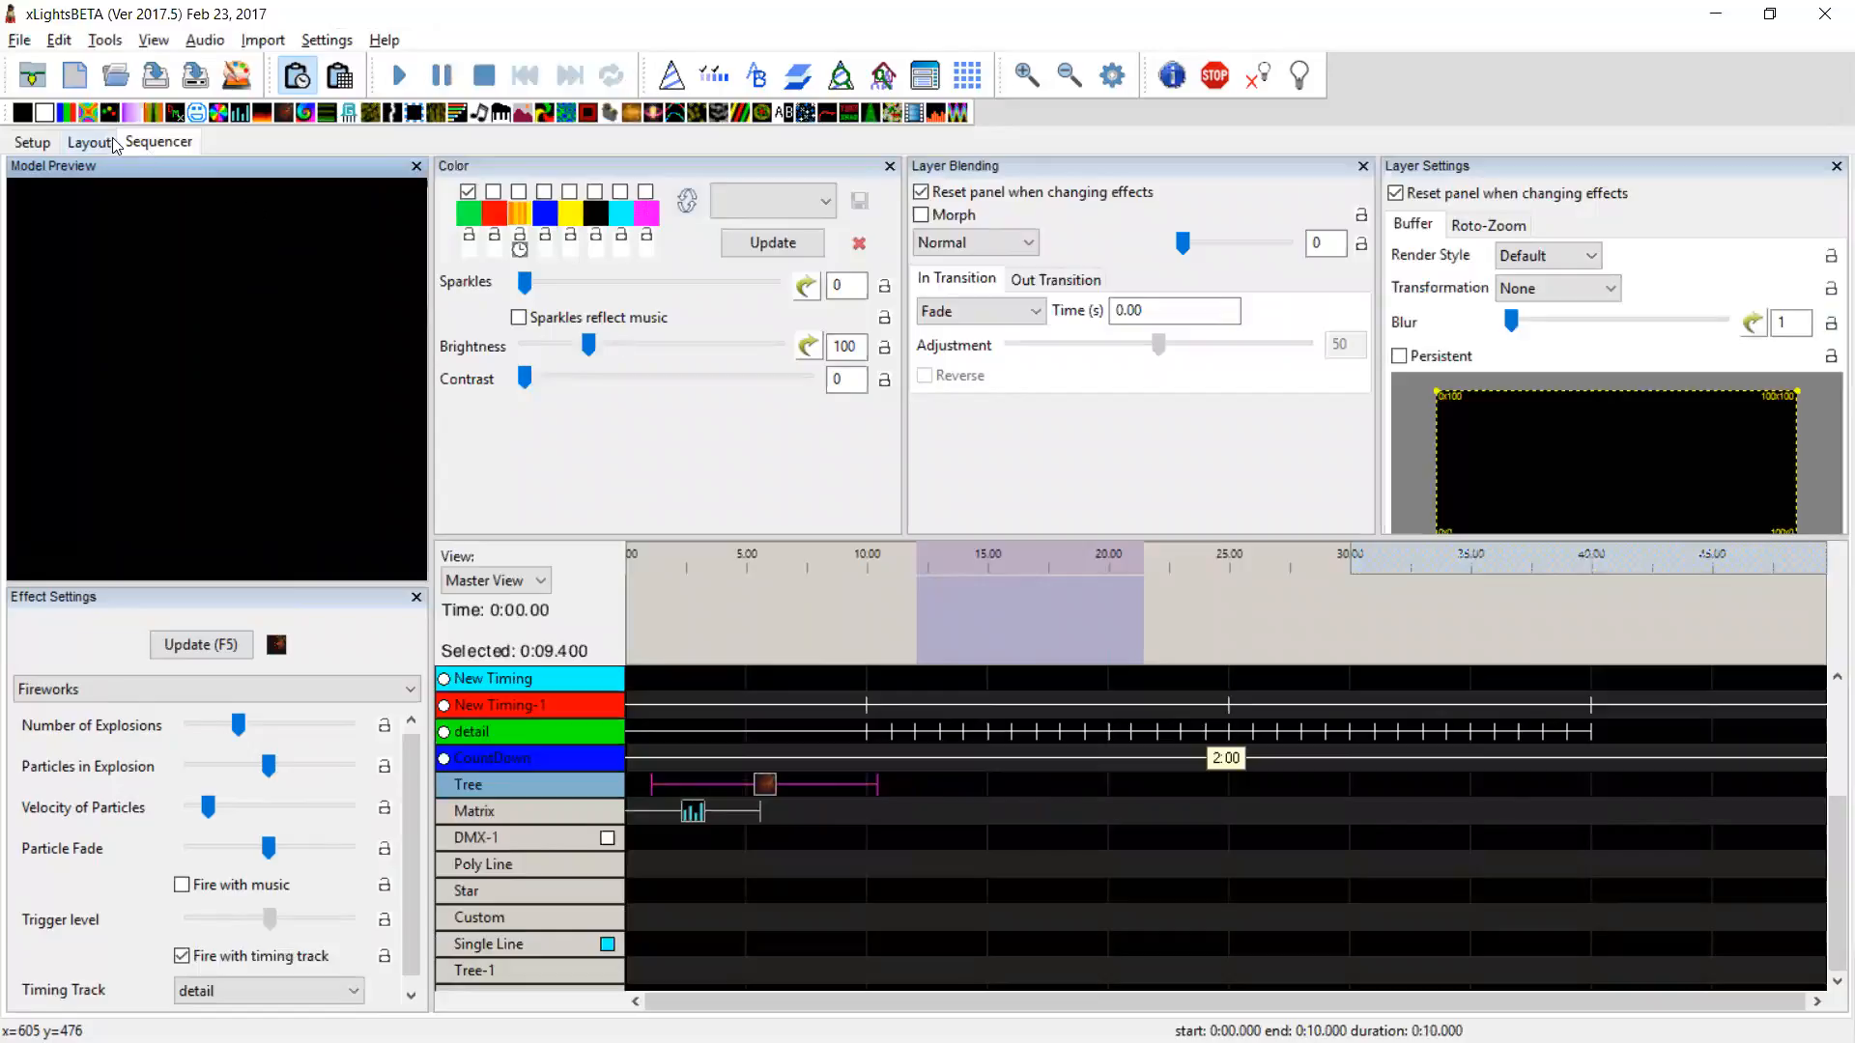
pyautogui.click(55, 113)
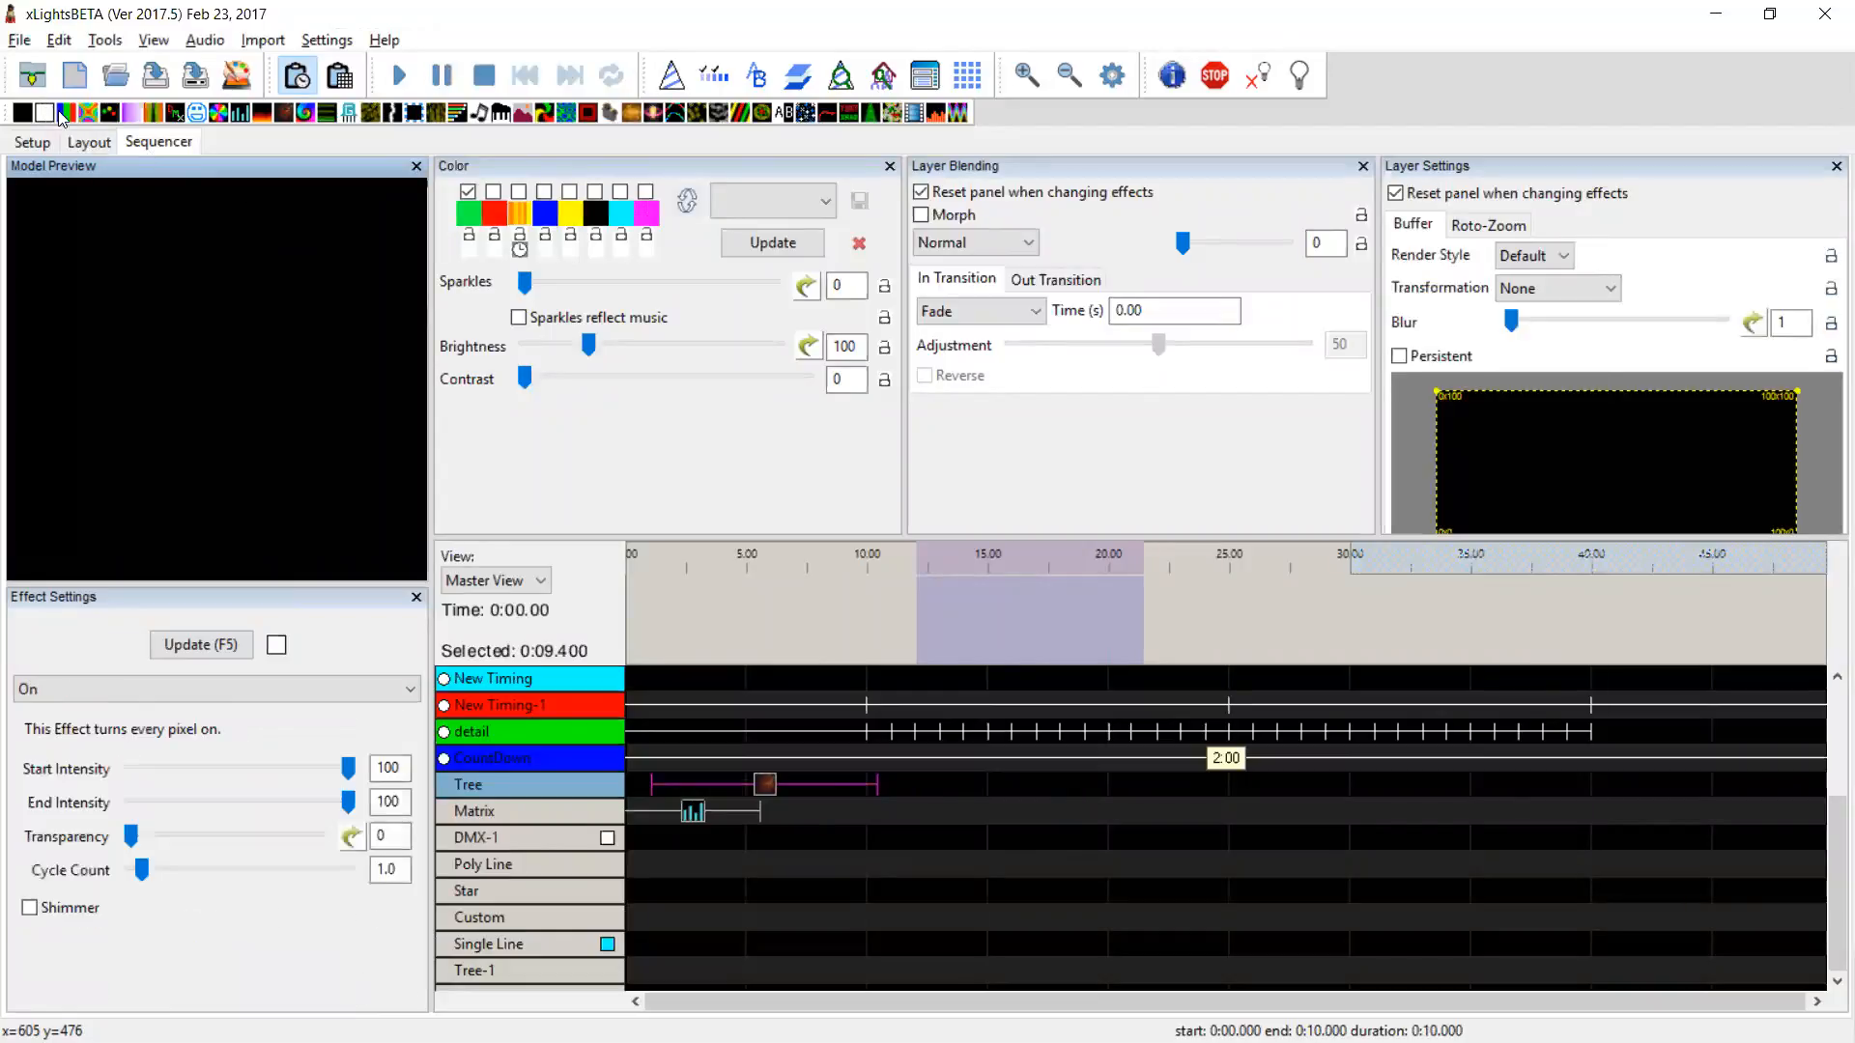
pyautogui.moveTo(69, 116); pyautogui.dragTo(1228, 784)
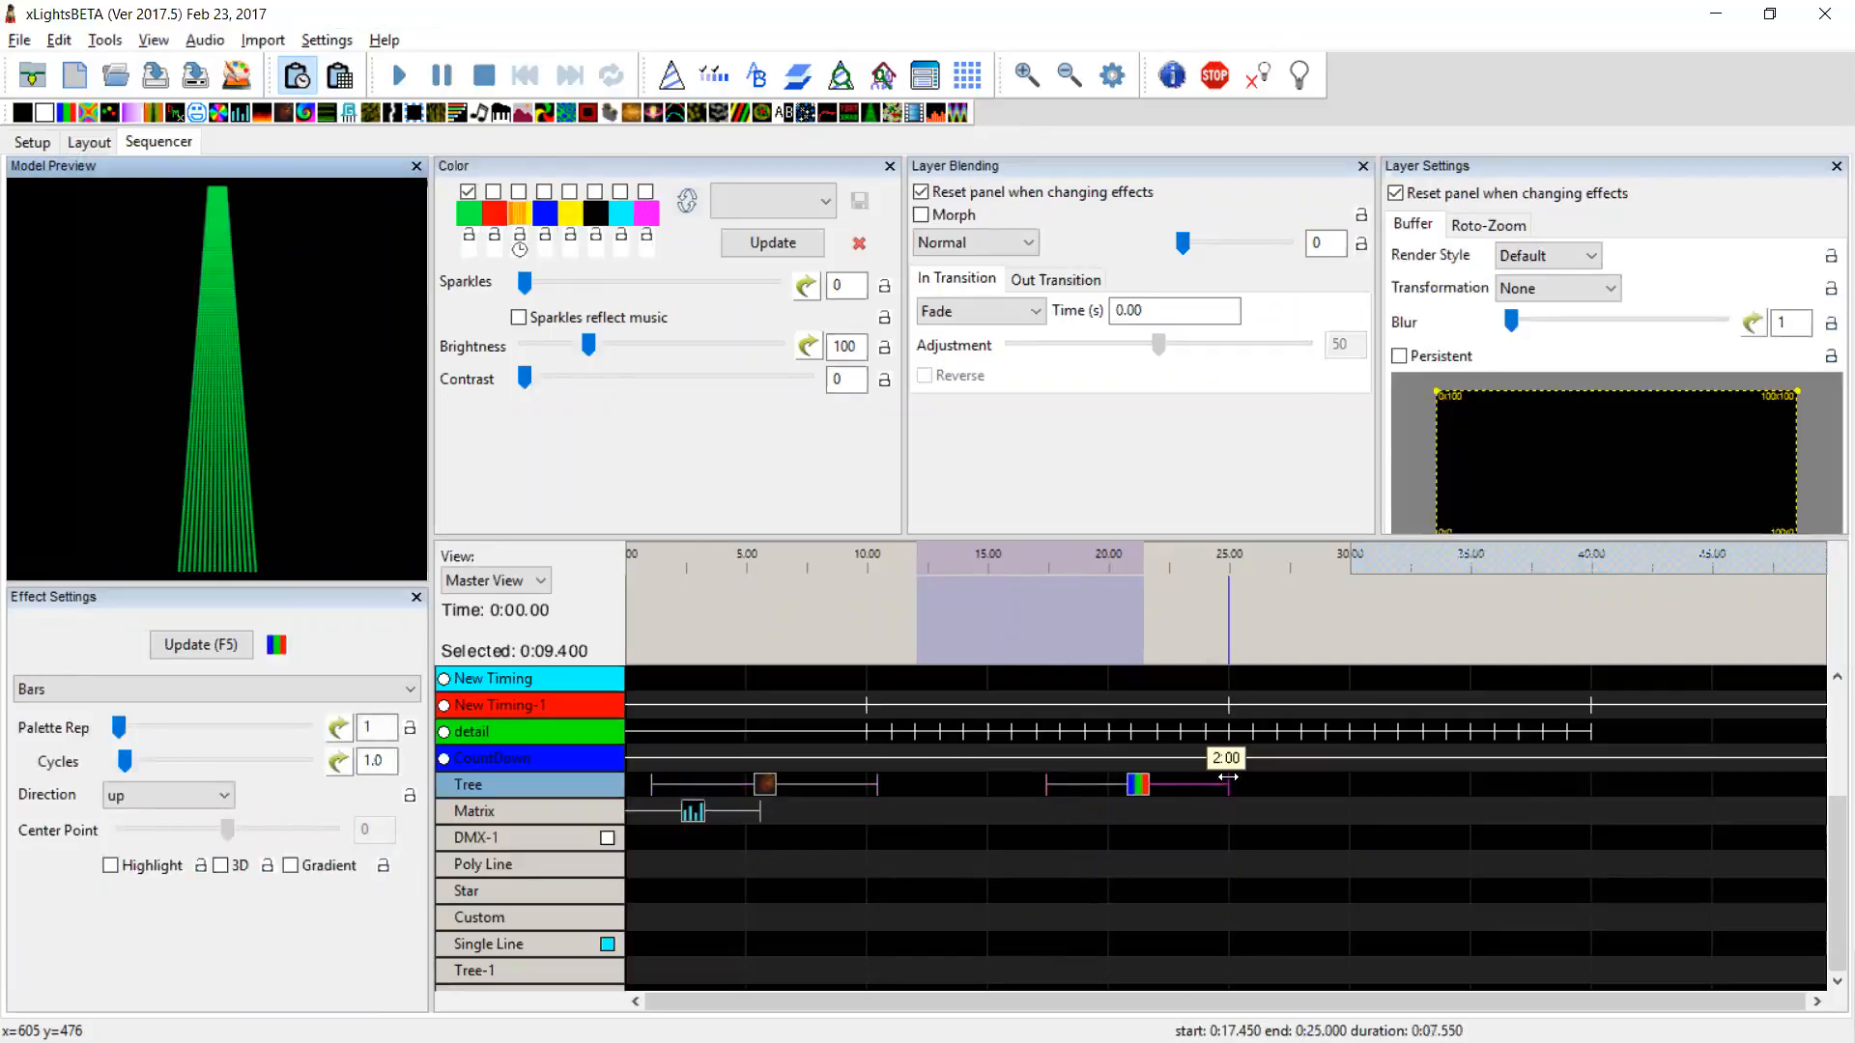
# Enable the red and third palette colours for the Bars effect and give the third the red-to-violet rainbow colour curve with Gradient blending
pyautogui.click(493, 192)
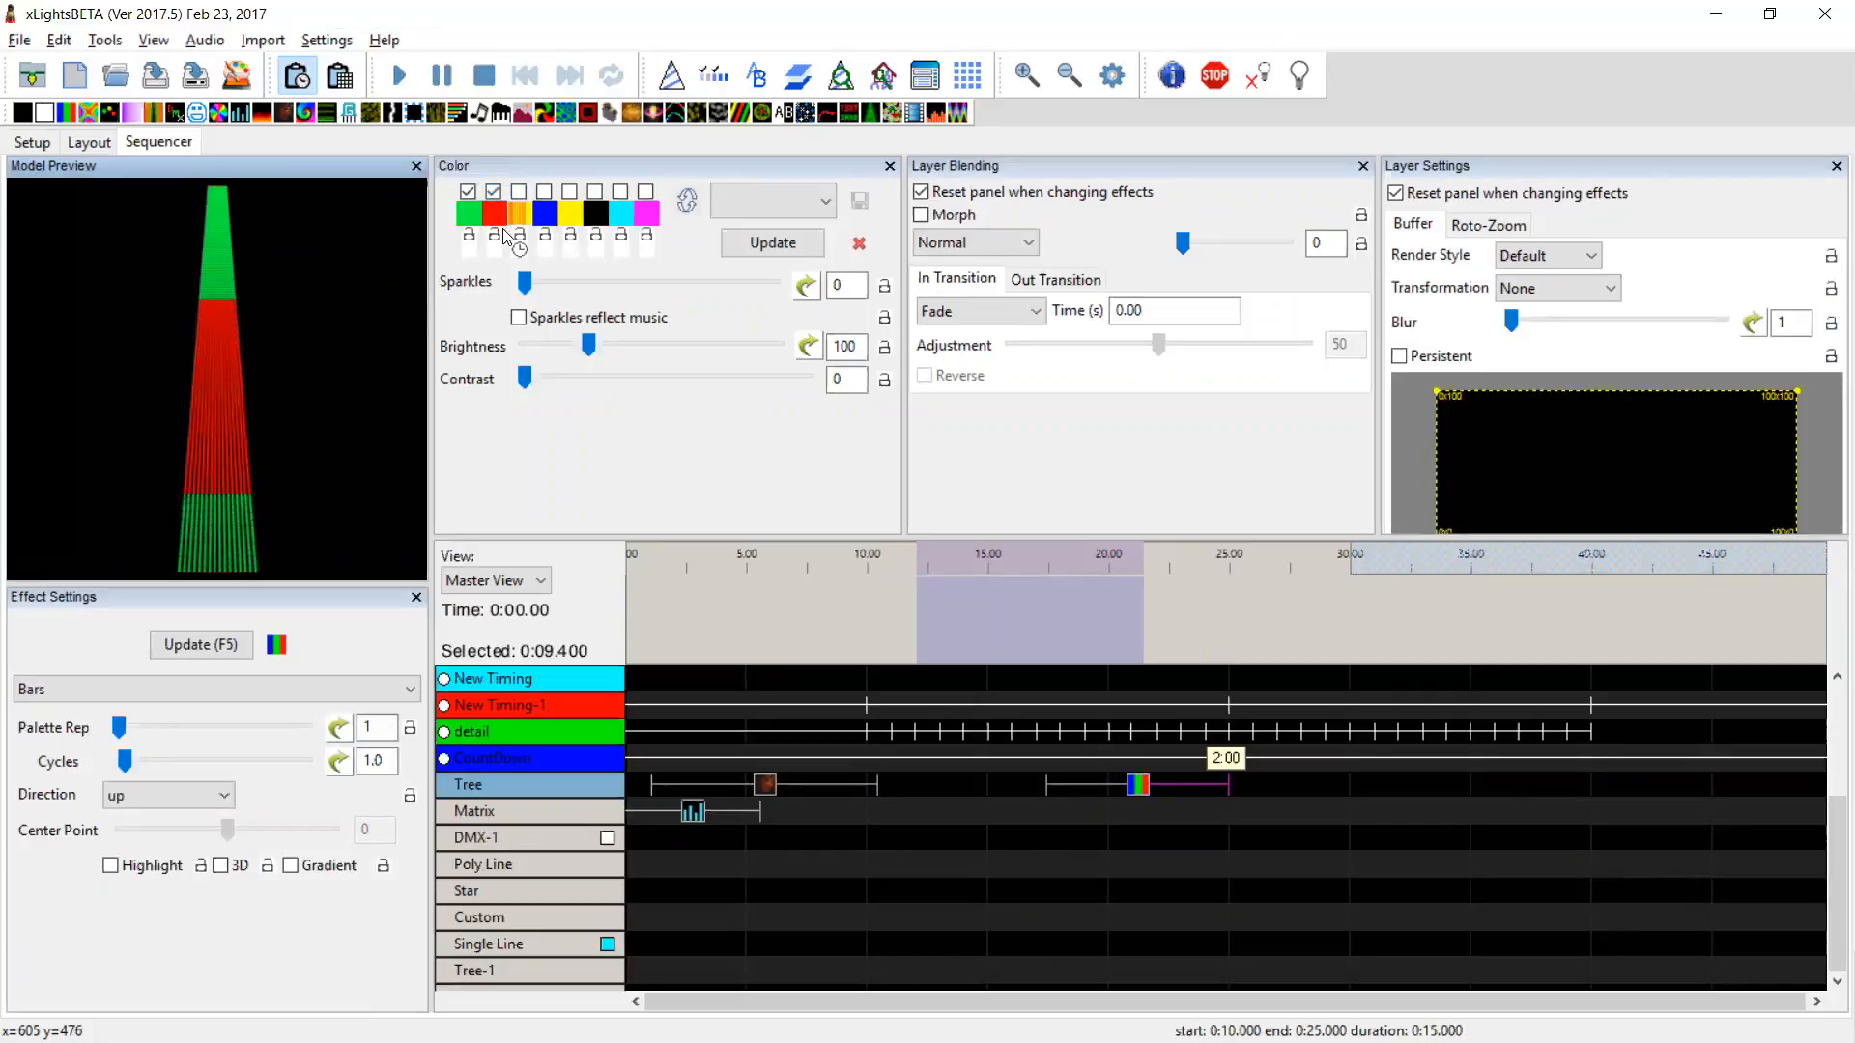
pyautogui.click(519, 192)
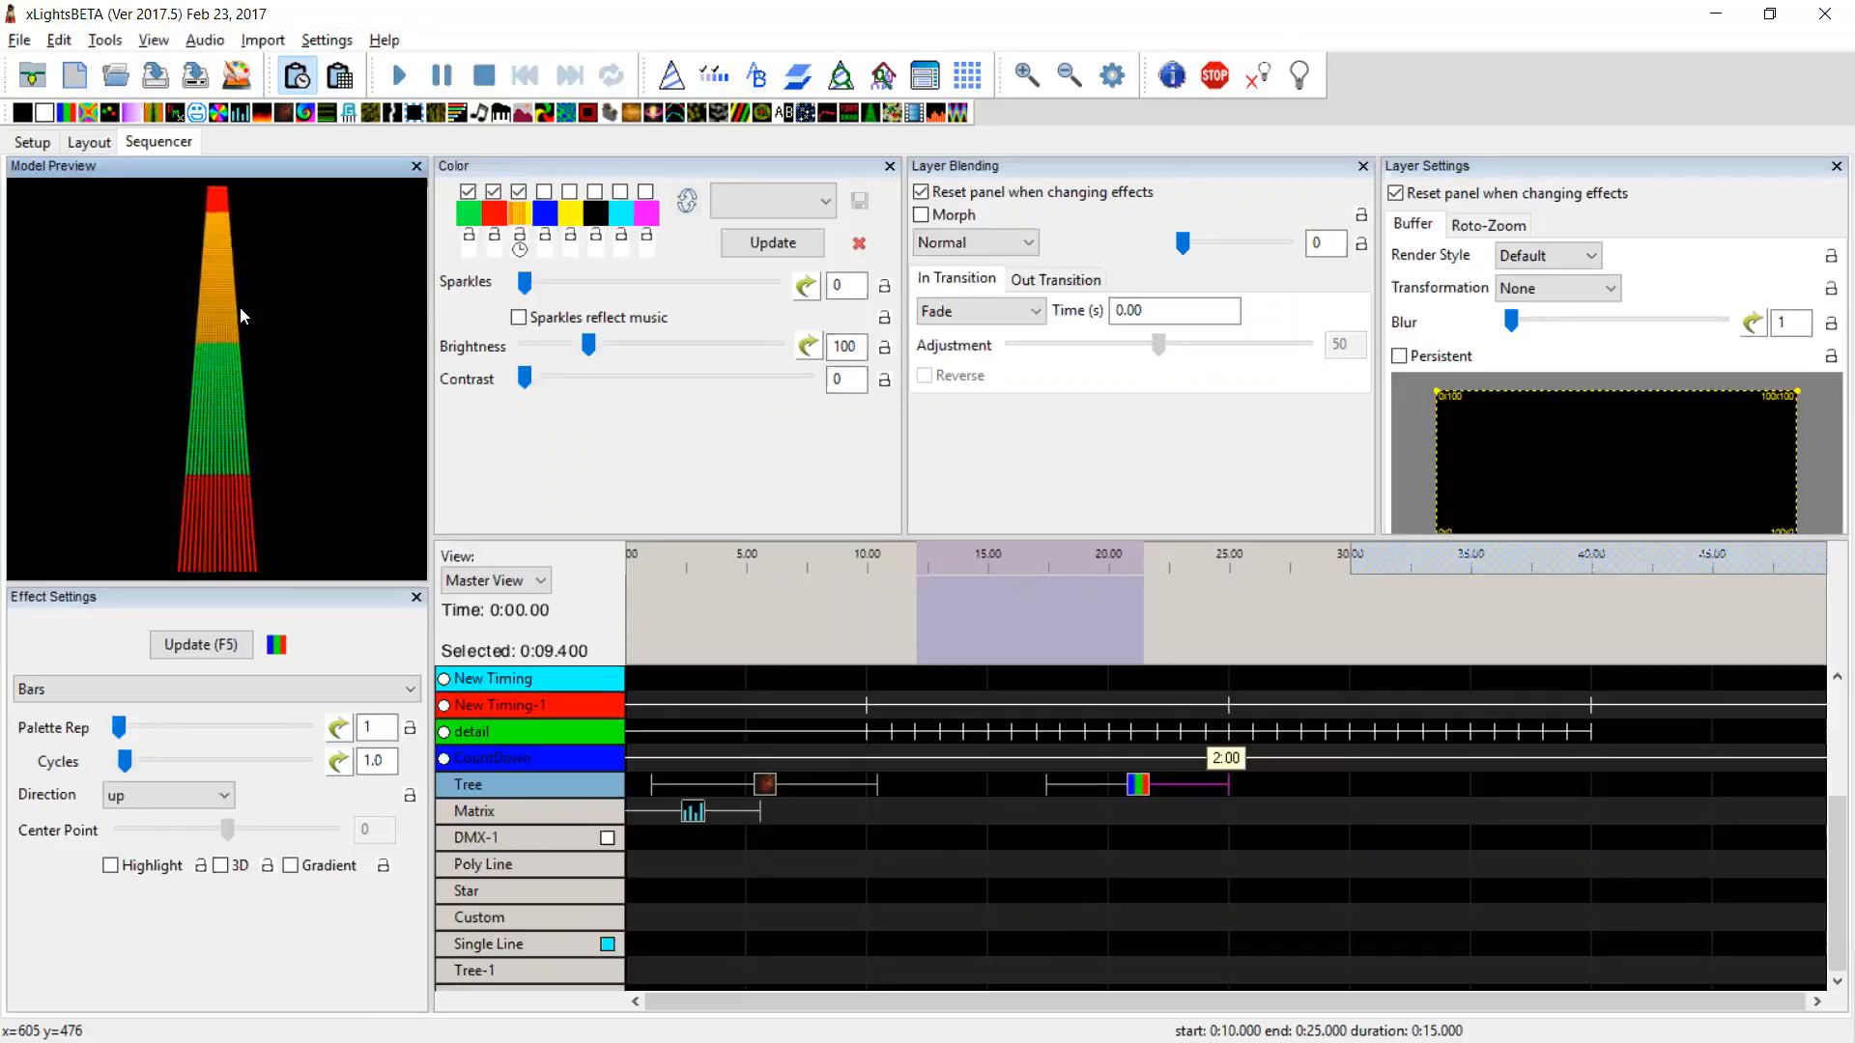
pyautogui.click(525, 220)
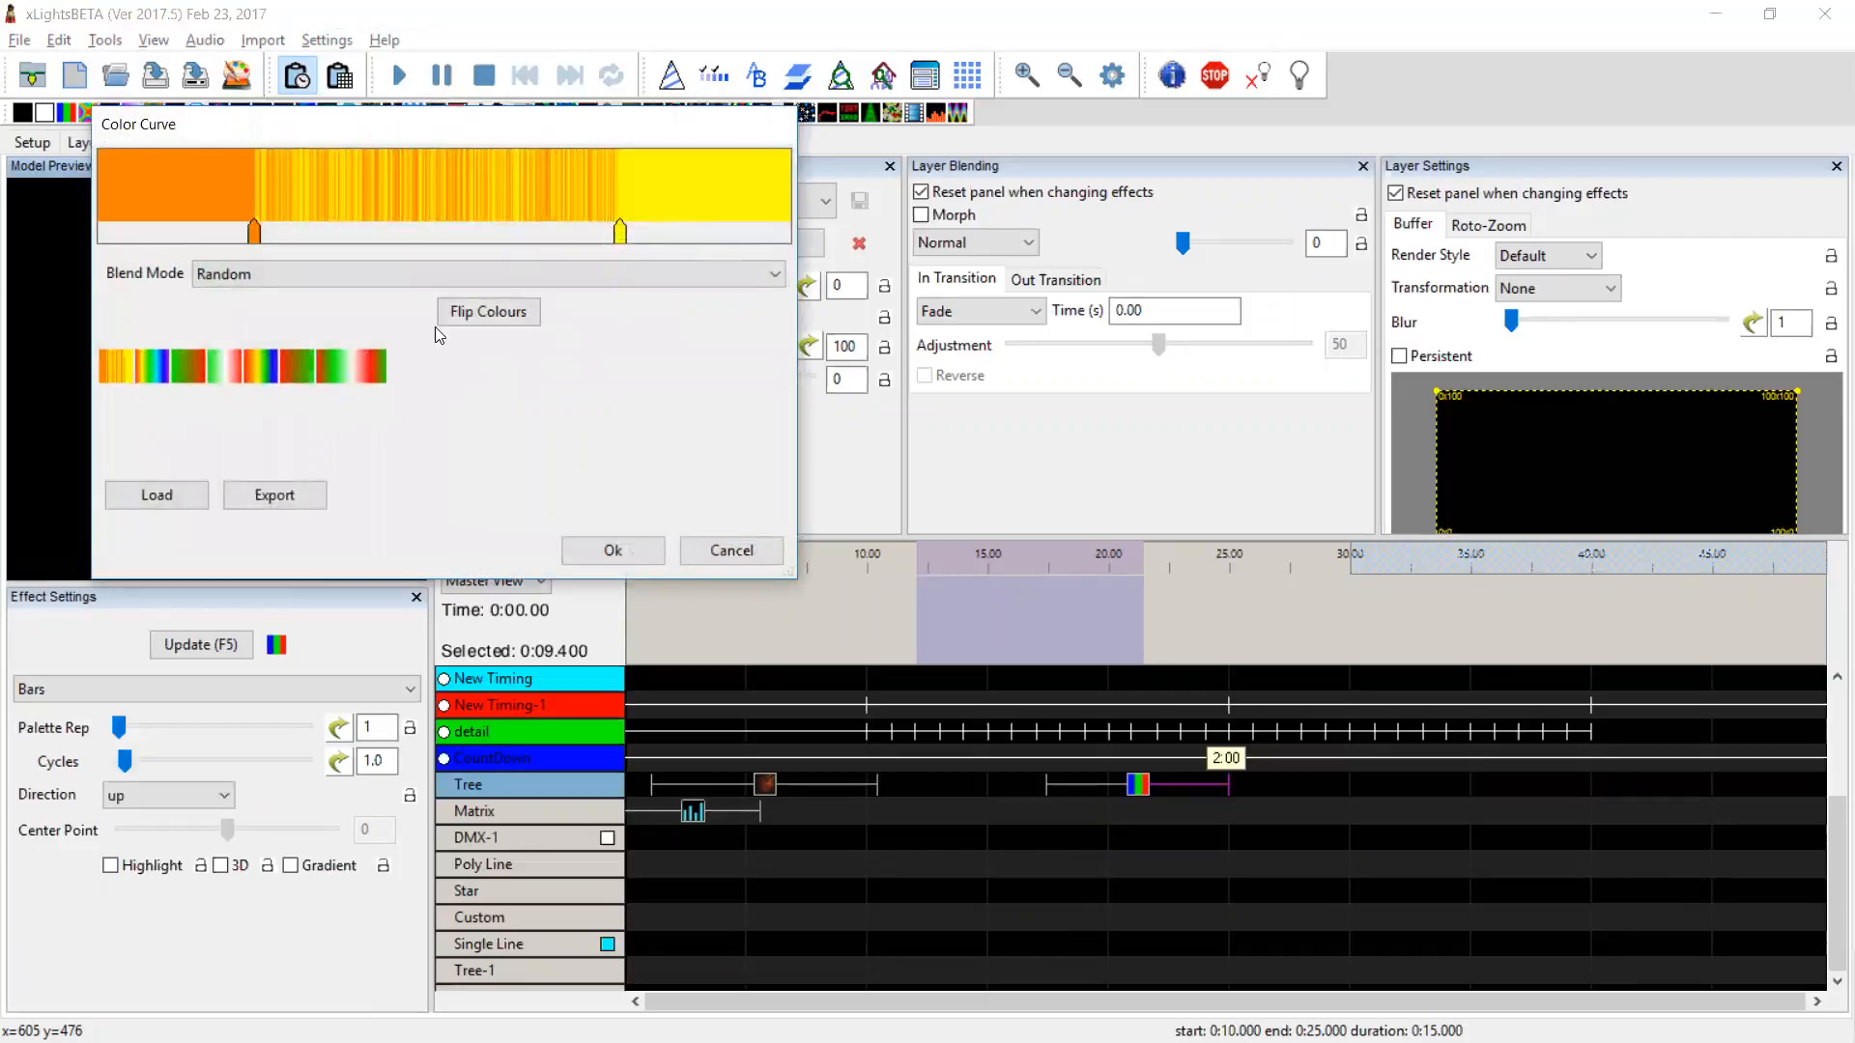
pyautogui.click(395, 284)
pyautogui.click(367, 320)
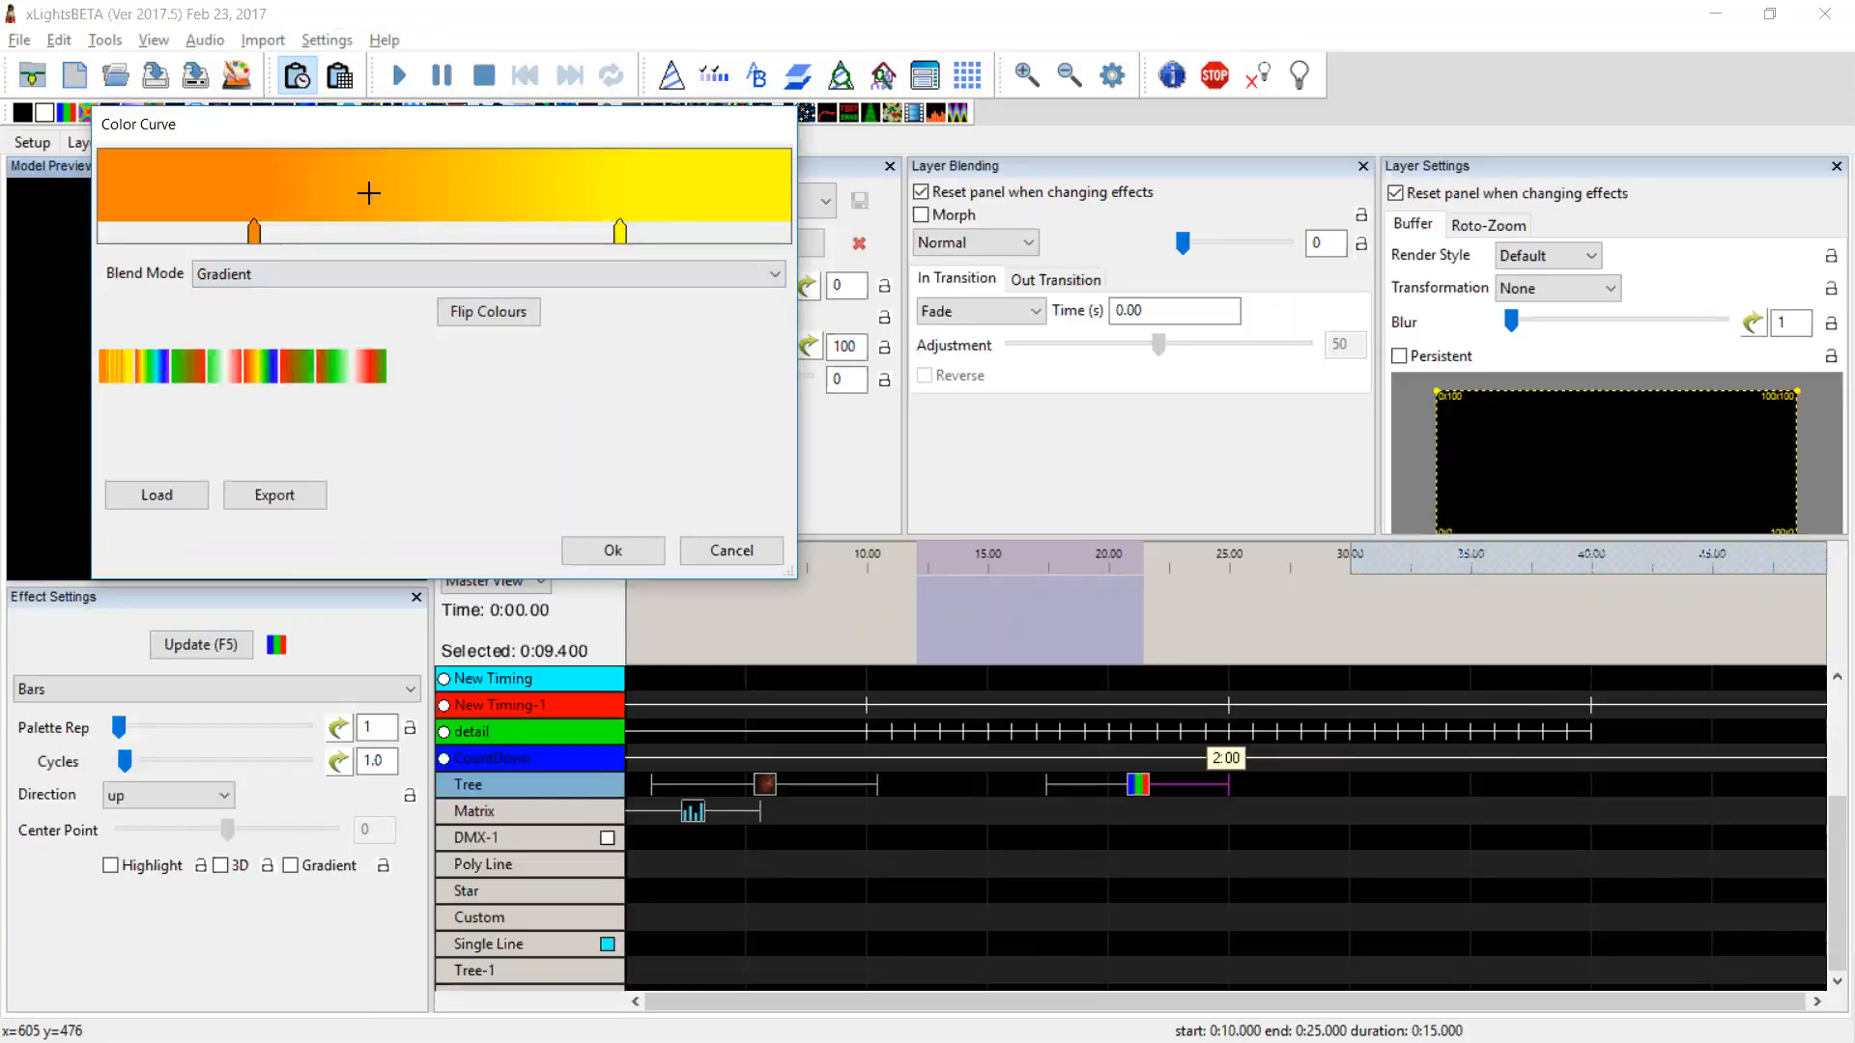
pyautogui.click(273, 376)
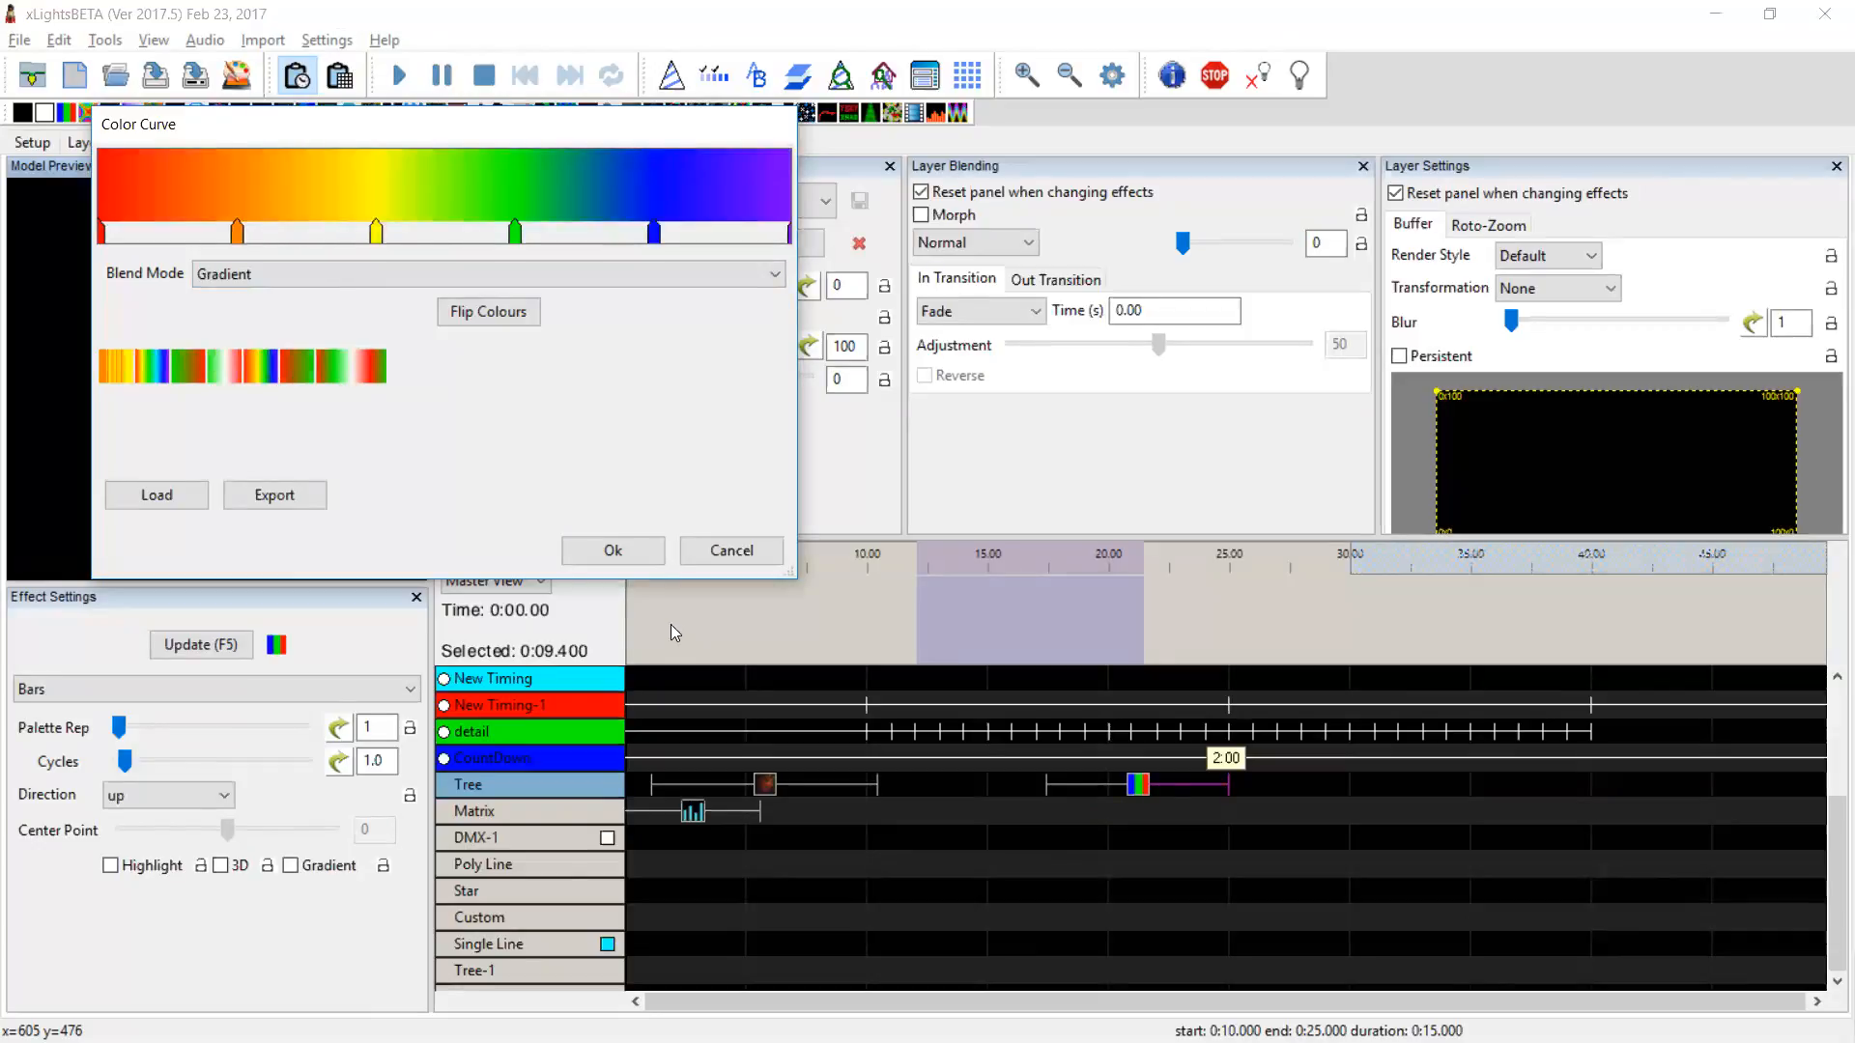
pyautogui.click(631, 549)
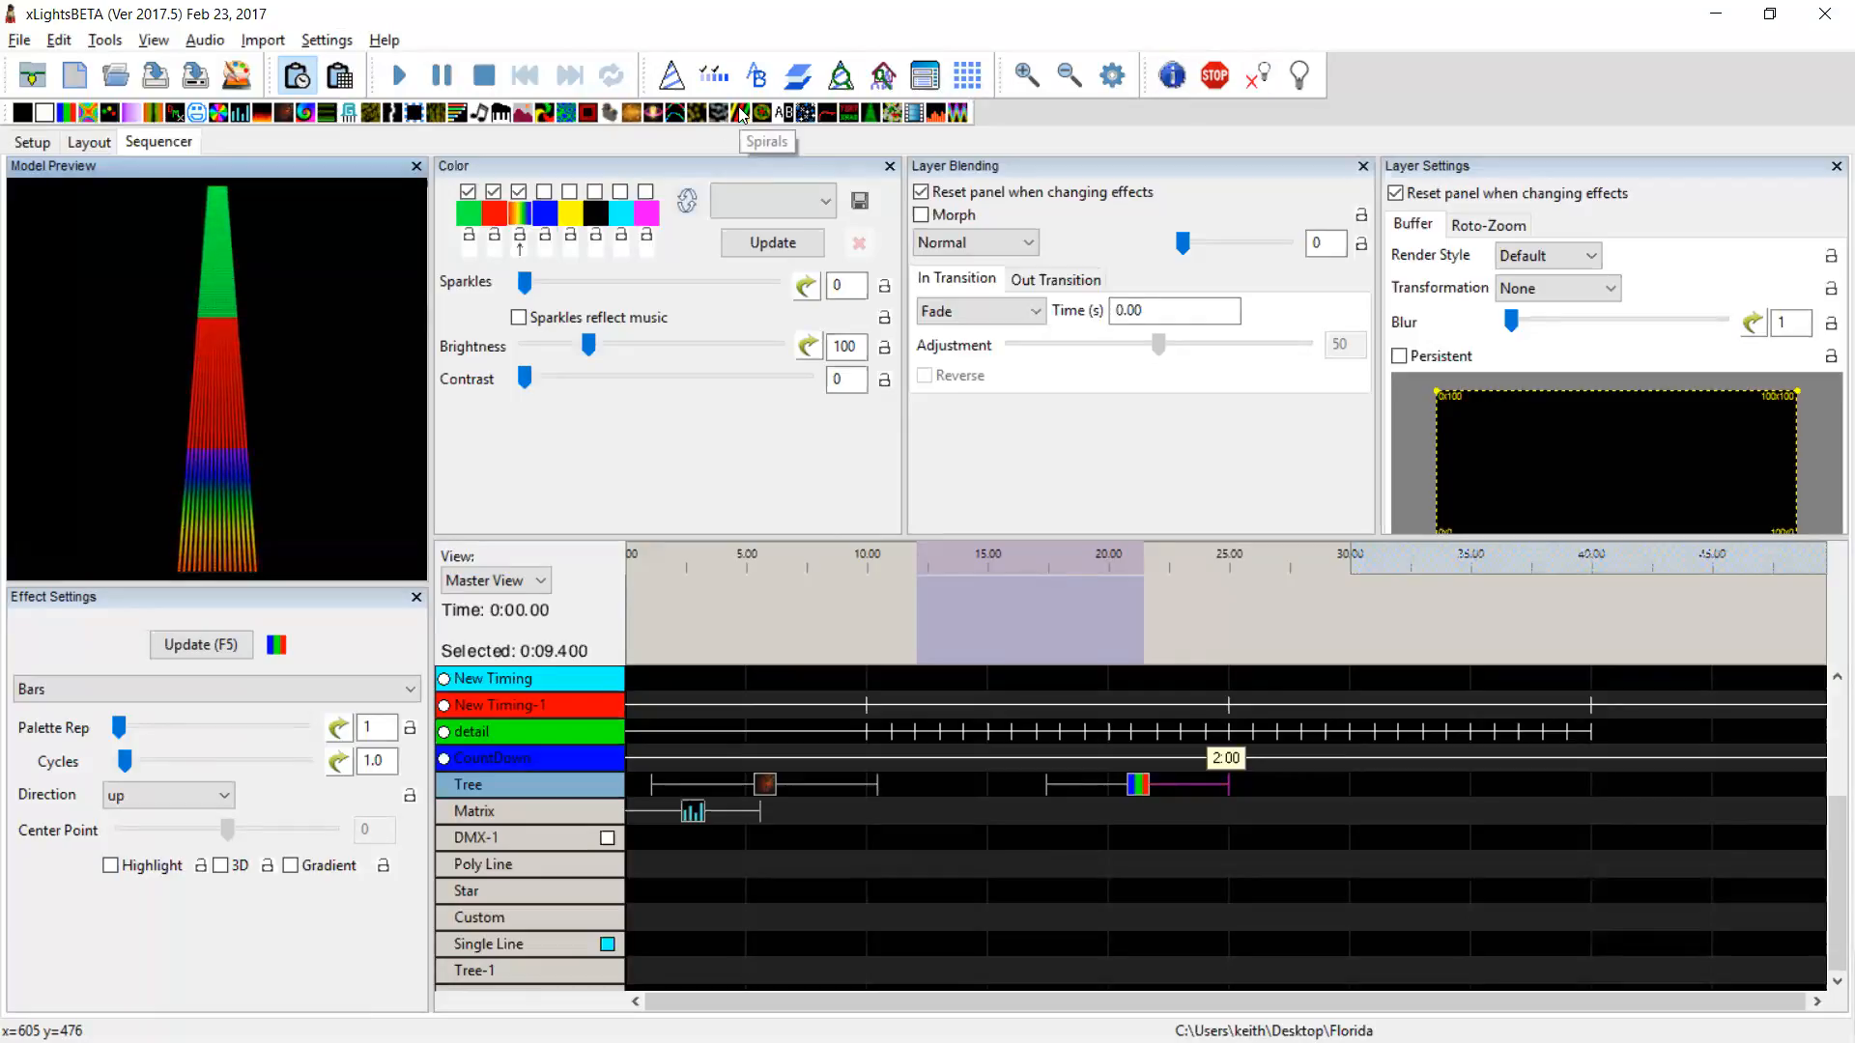
# Replace the Bars effect on the Tree model with Spirals, followed by Pinwheel, keeping the colour curve palette
pyautogui.moveTo(741, 113); pyautogui.dragTo(1130, 785)
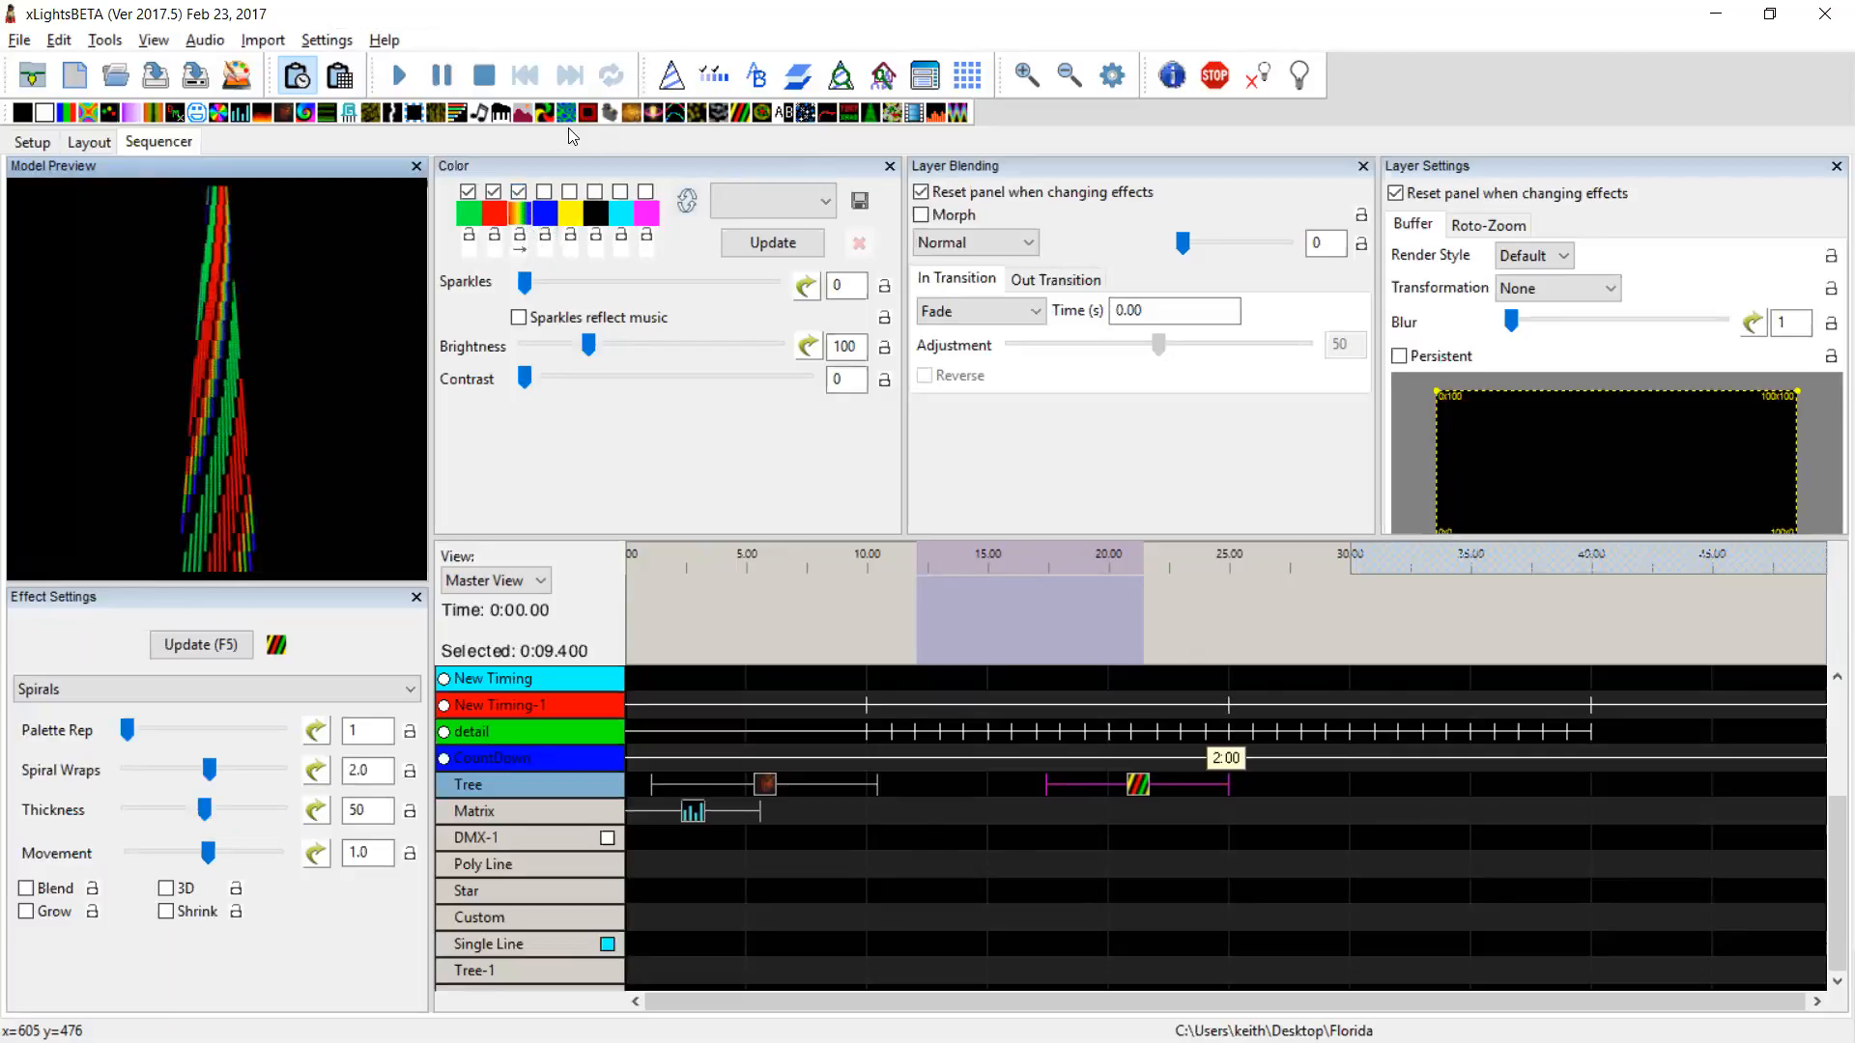
pyautogui.click(1138, 787)
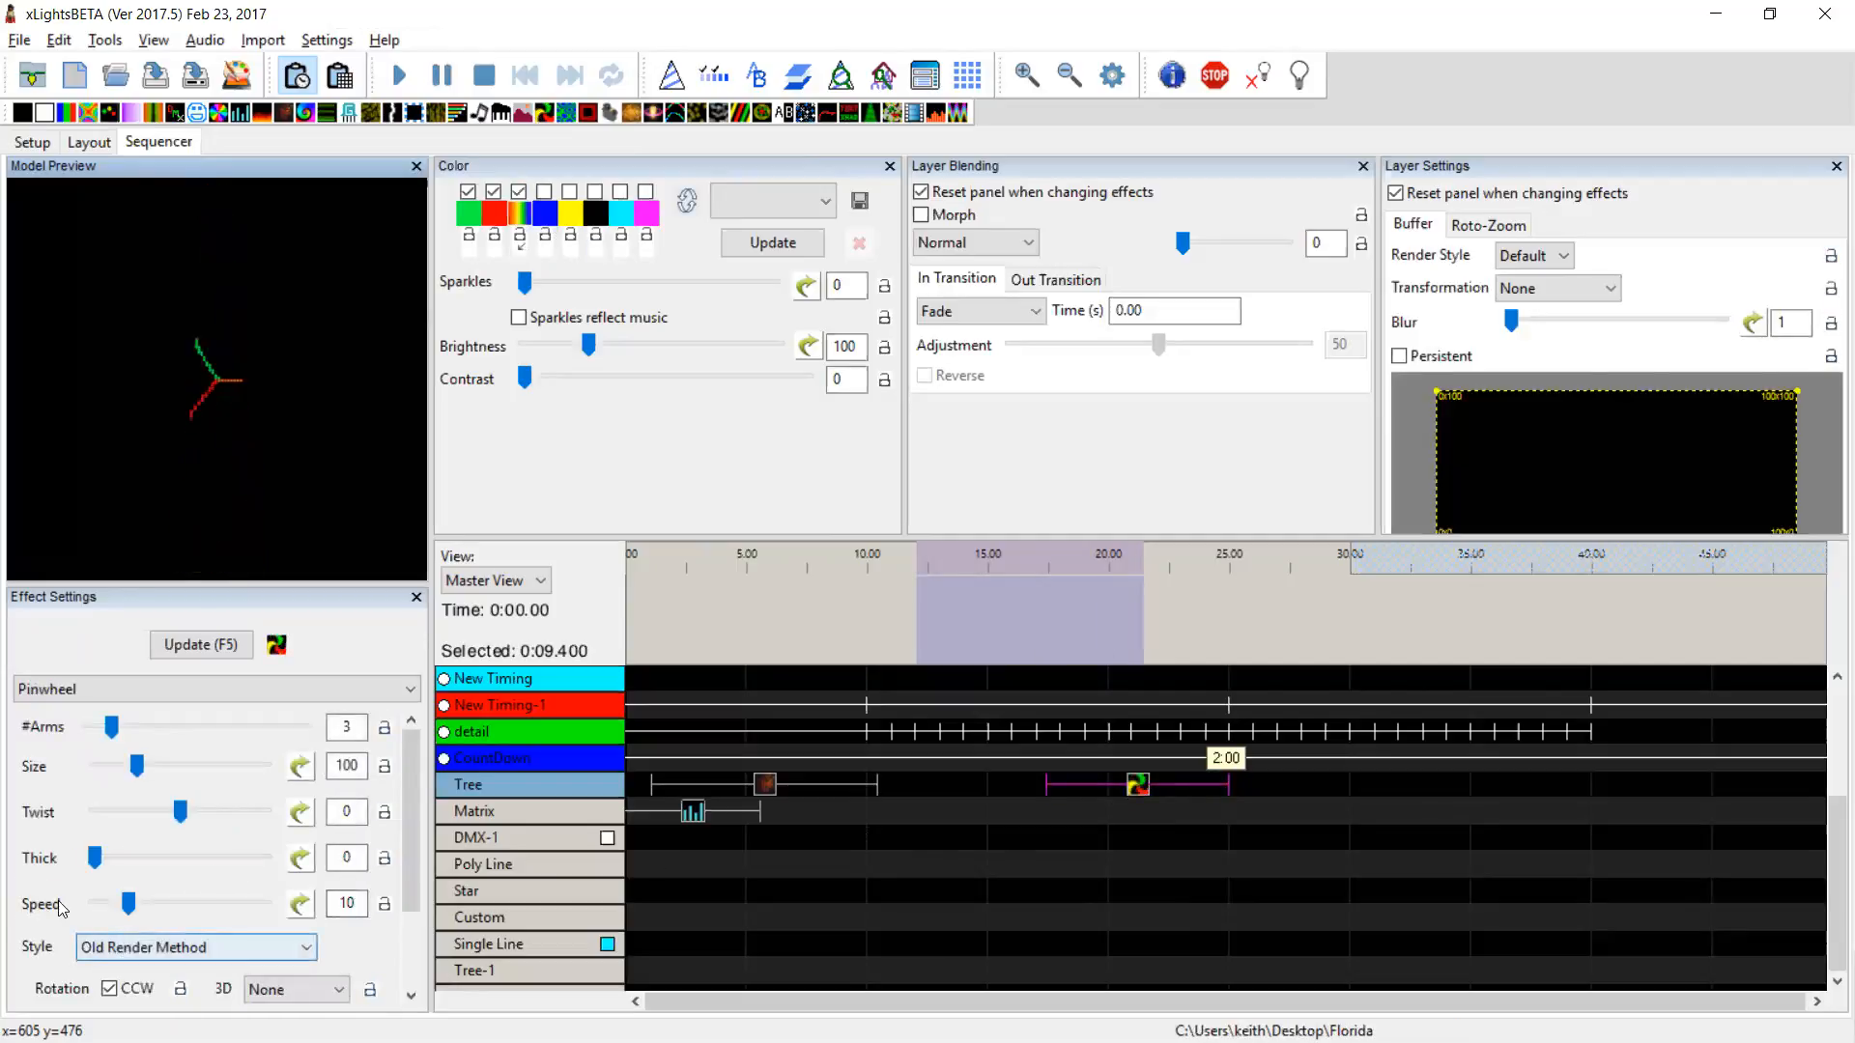
# Set the Tree's Pinwheel effect to a thickness of 100 and the New Render Method style
pyautogui.moveTo(93, 857); pyautogui.dragTo(309, 862)
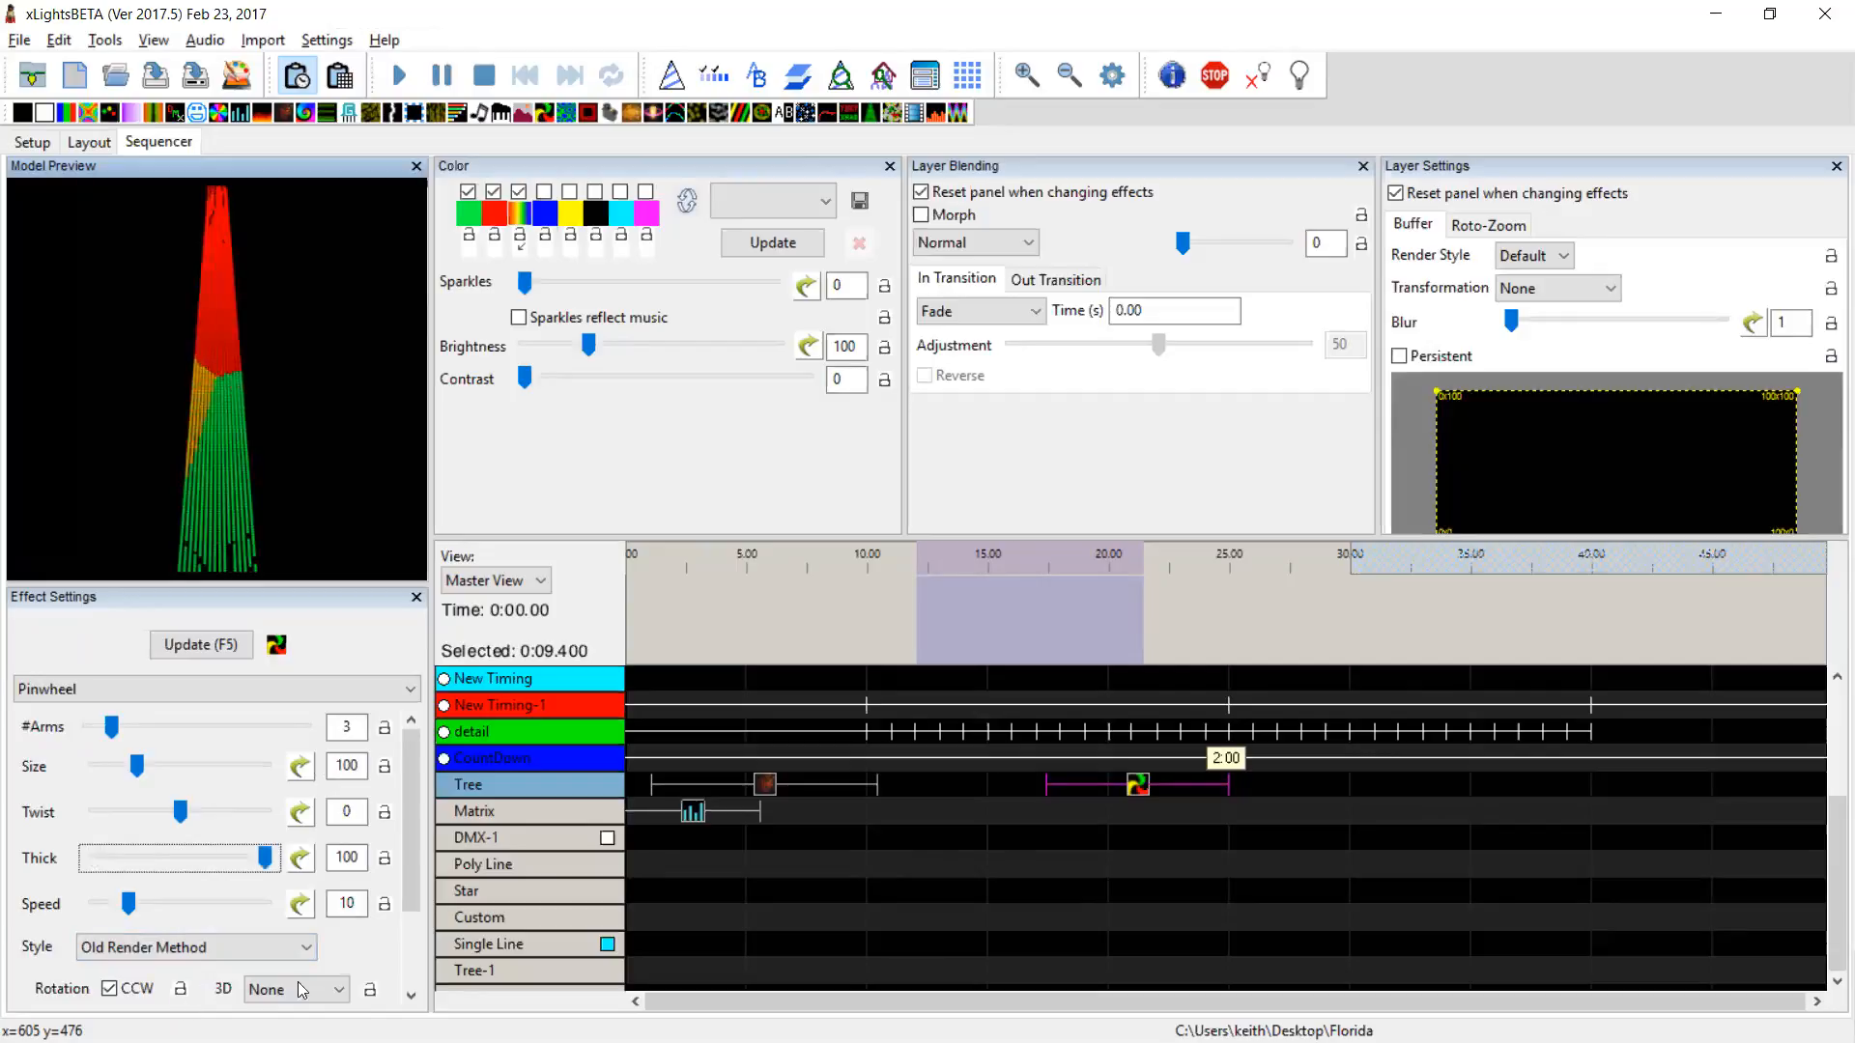
pyautogui.scroll(-2, 404, 964)
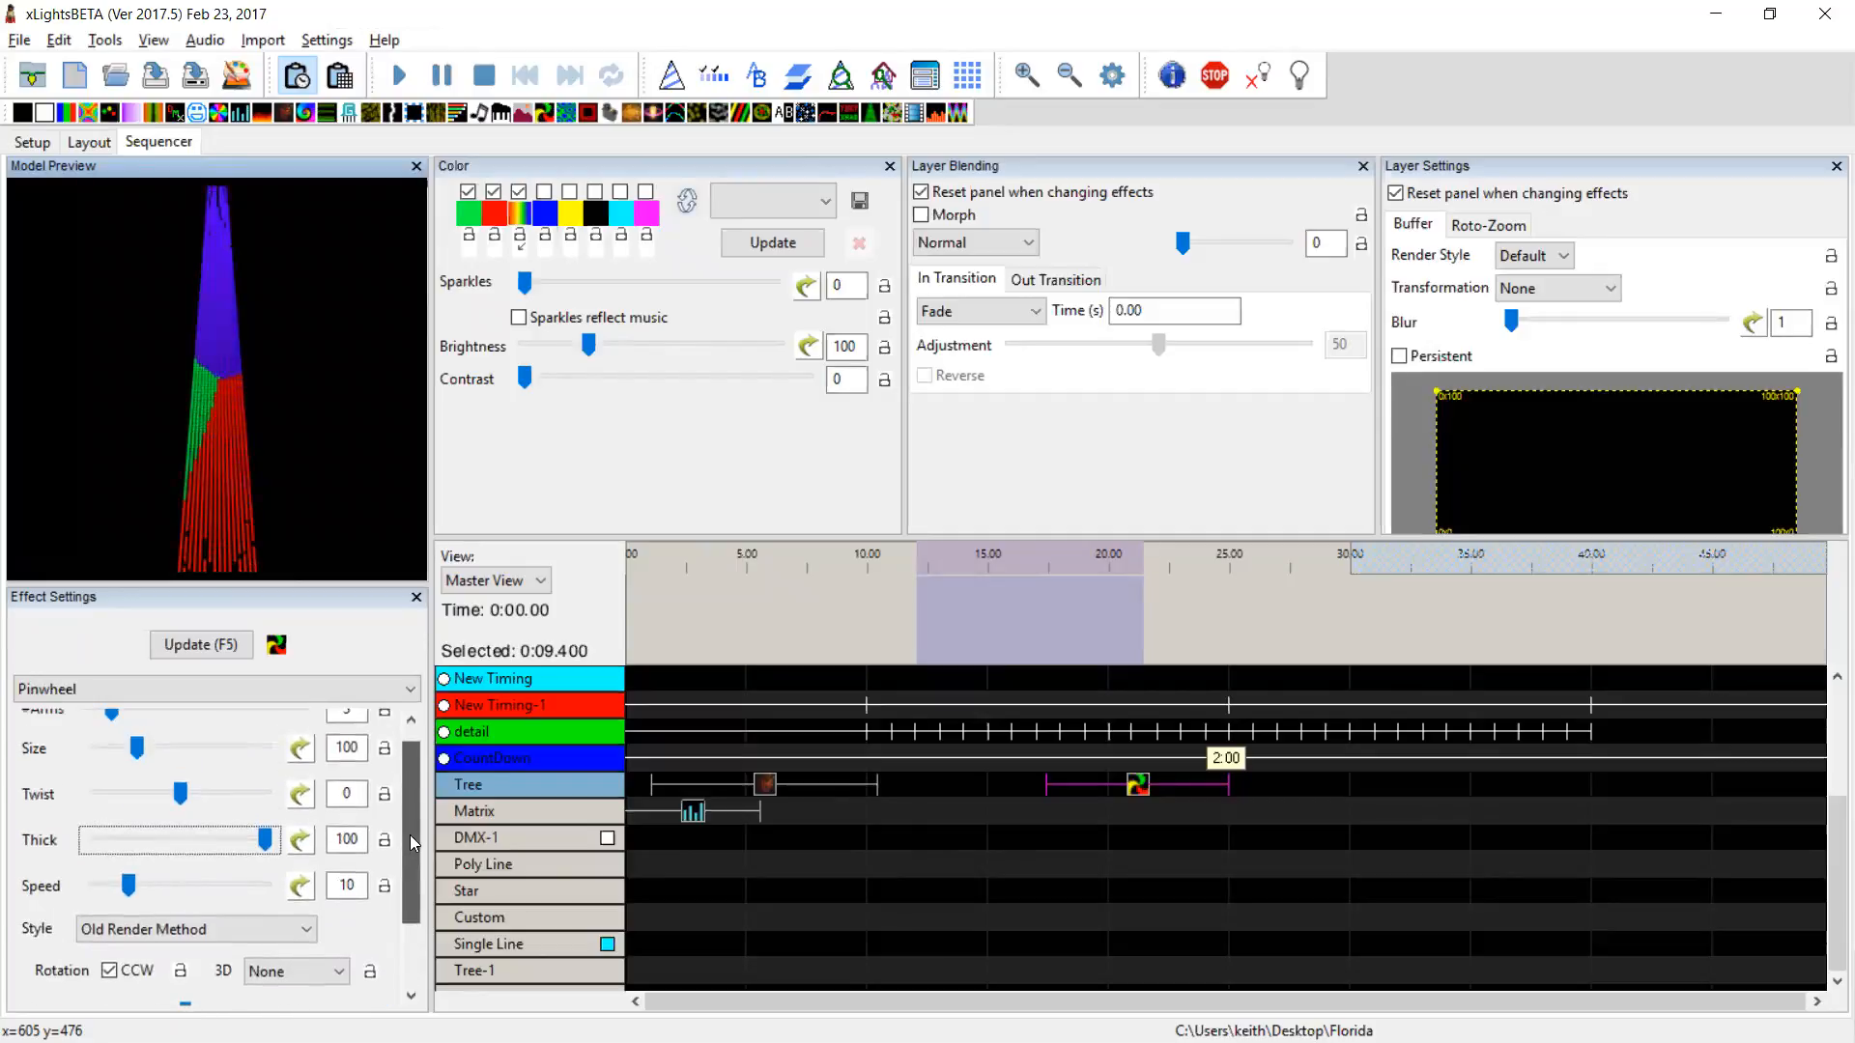
pyautogui.click(205, 928)
pyautogui.click(167, 971)
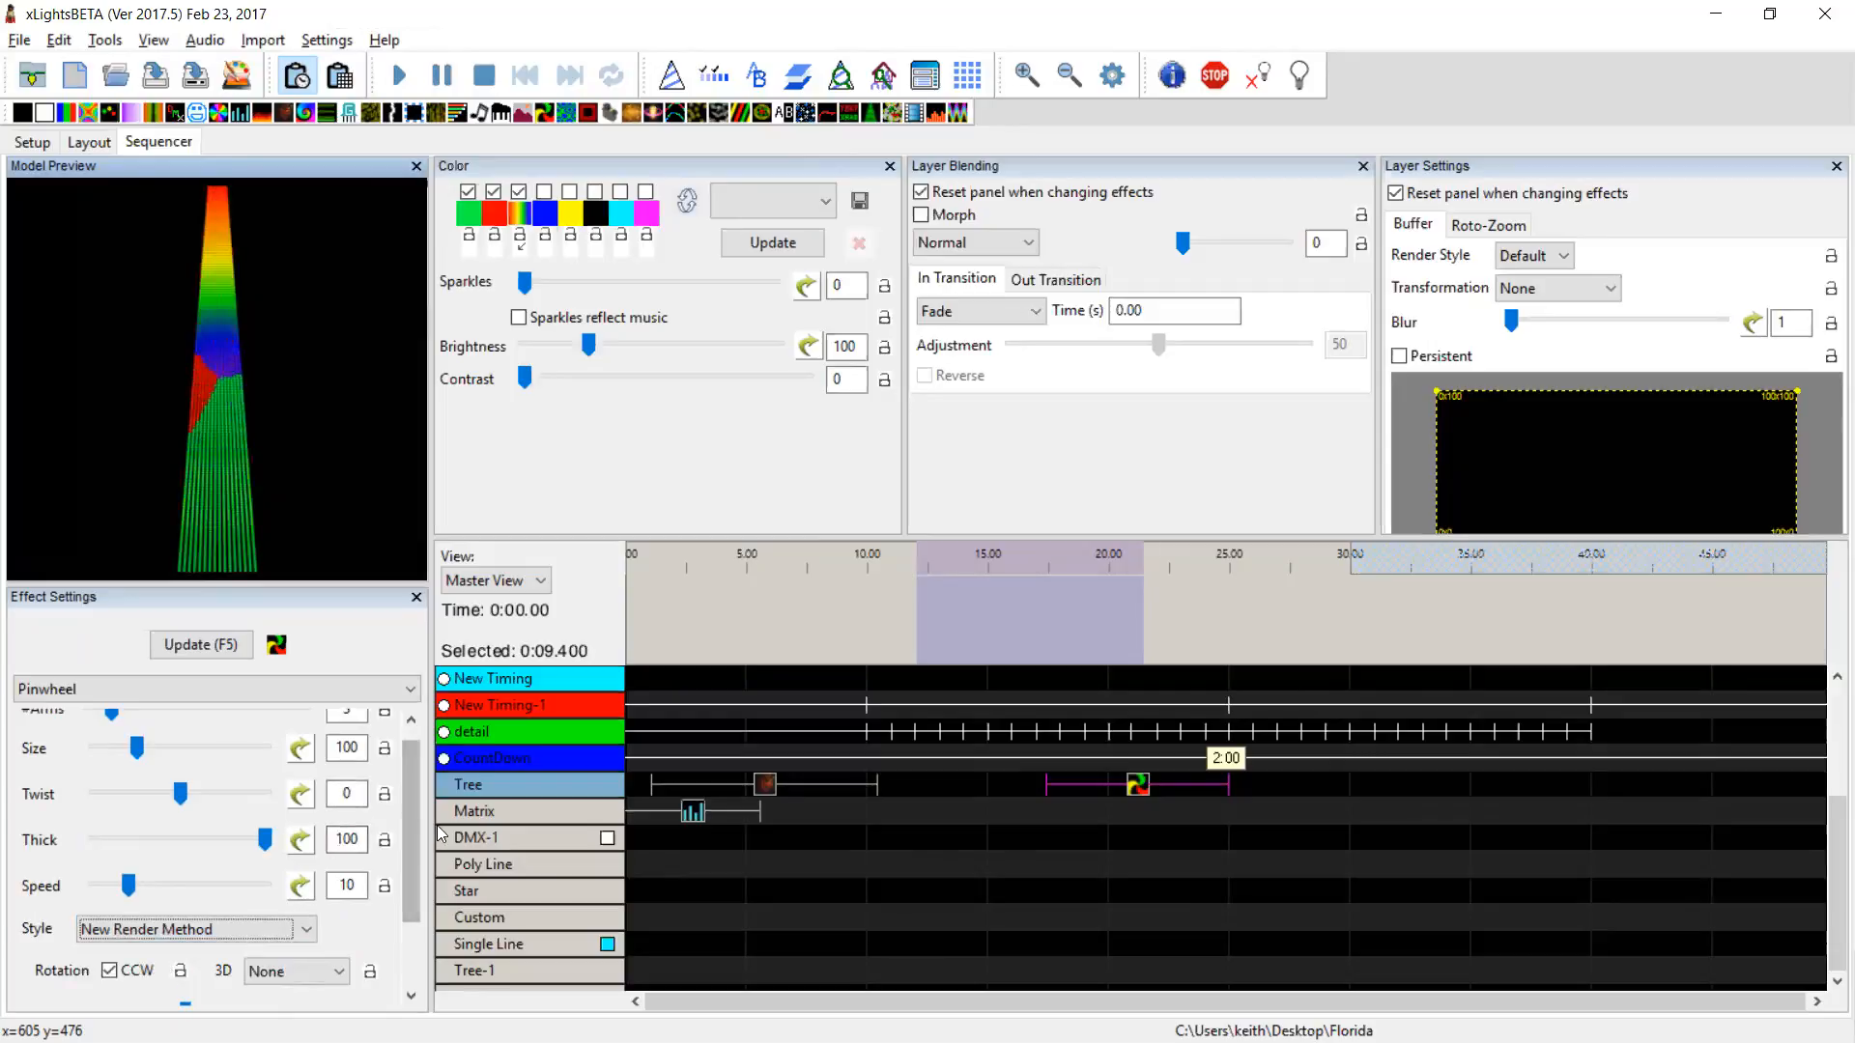
pyautogui.click(411, 720)
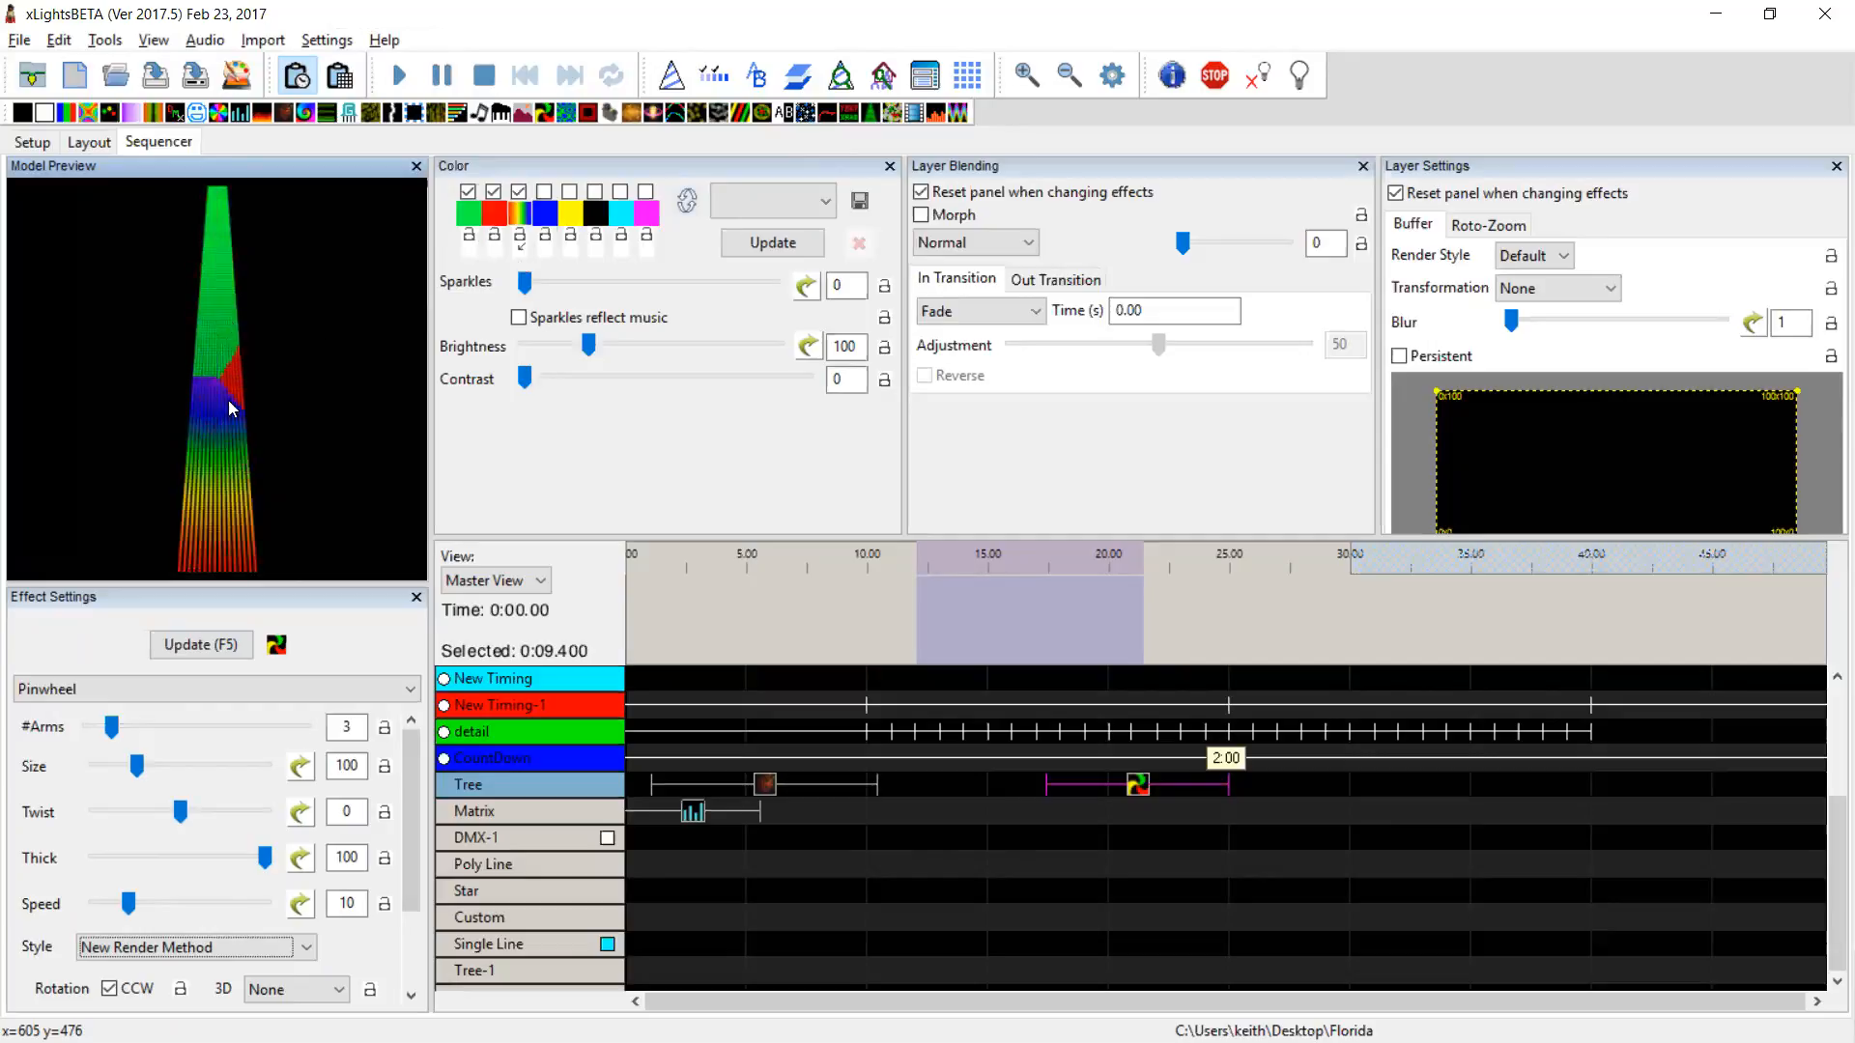
# Move the effect from the Tree to the Matrix model and replace it with Spirals, keeping its time range
pyautogui.moveTo(1145, 786); pyautogui.dragTo(1140, 809)
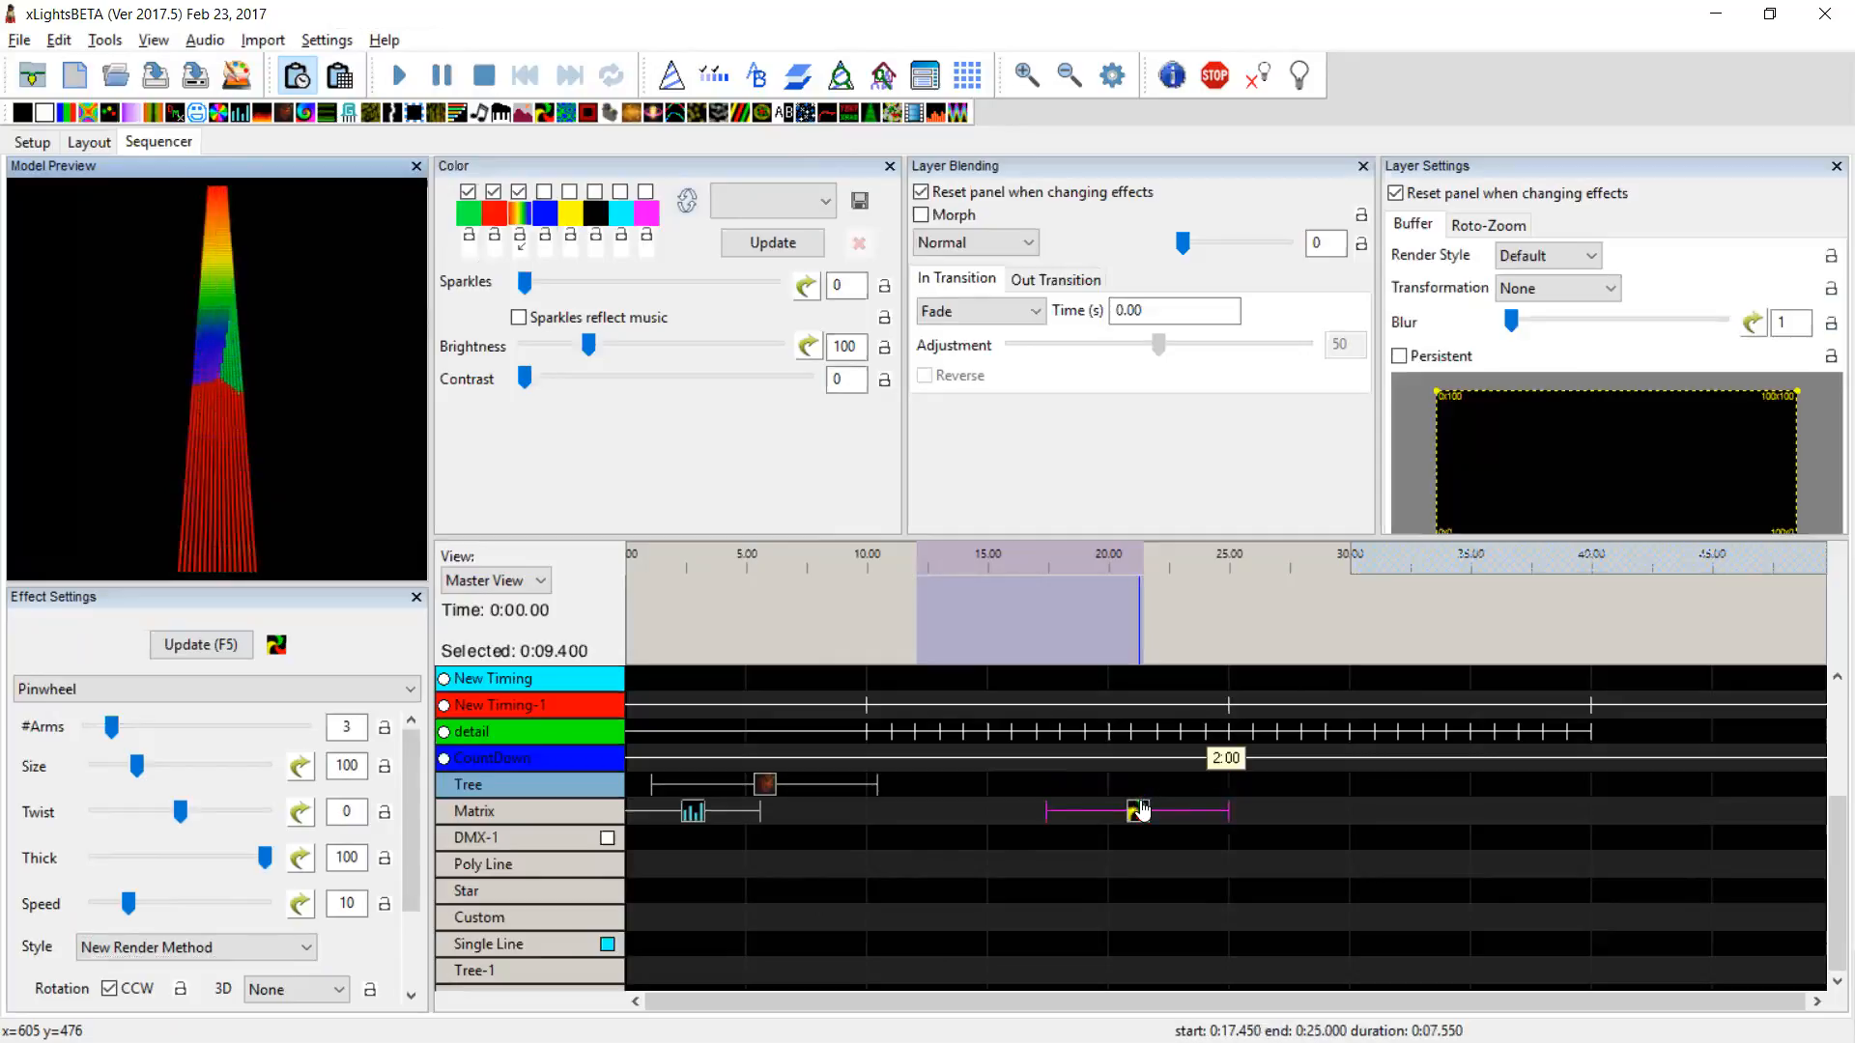
pyautogui.click(1141, 809)
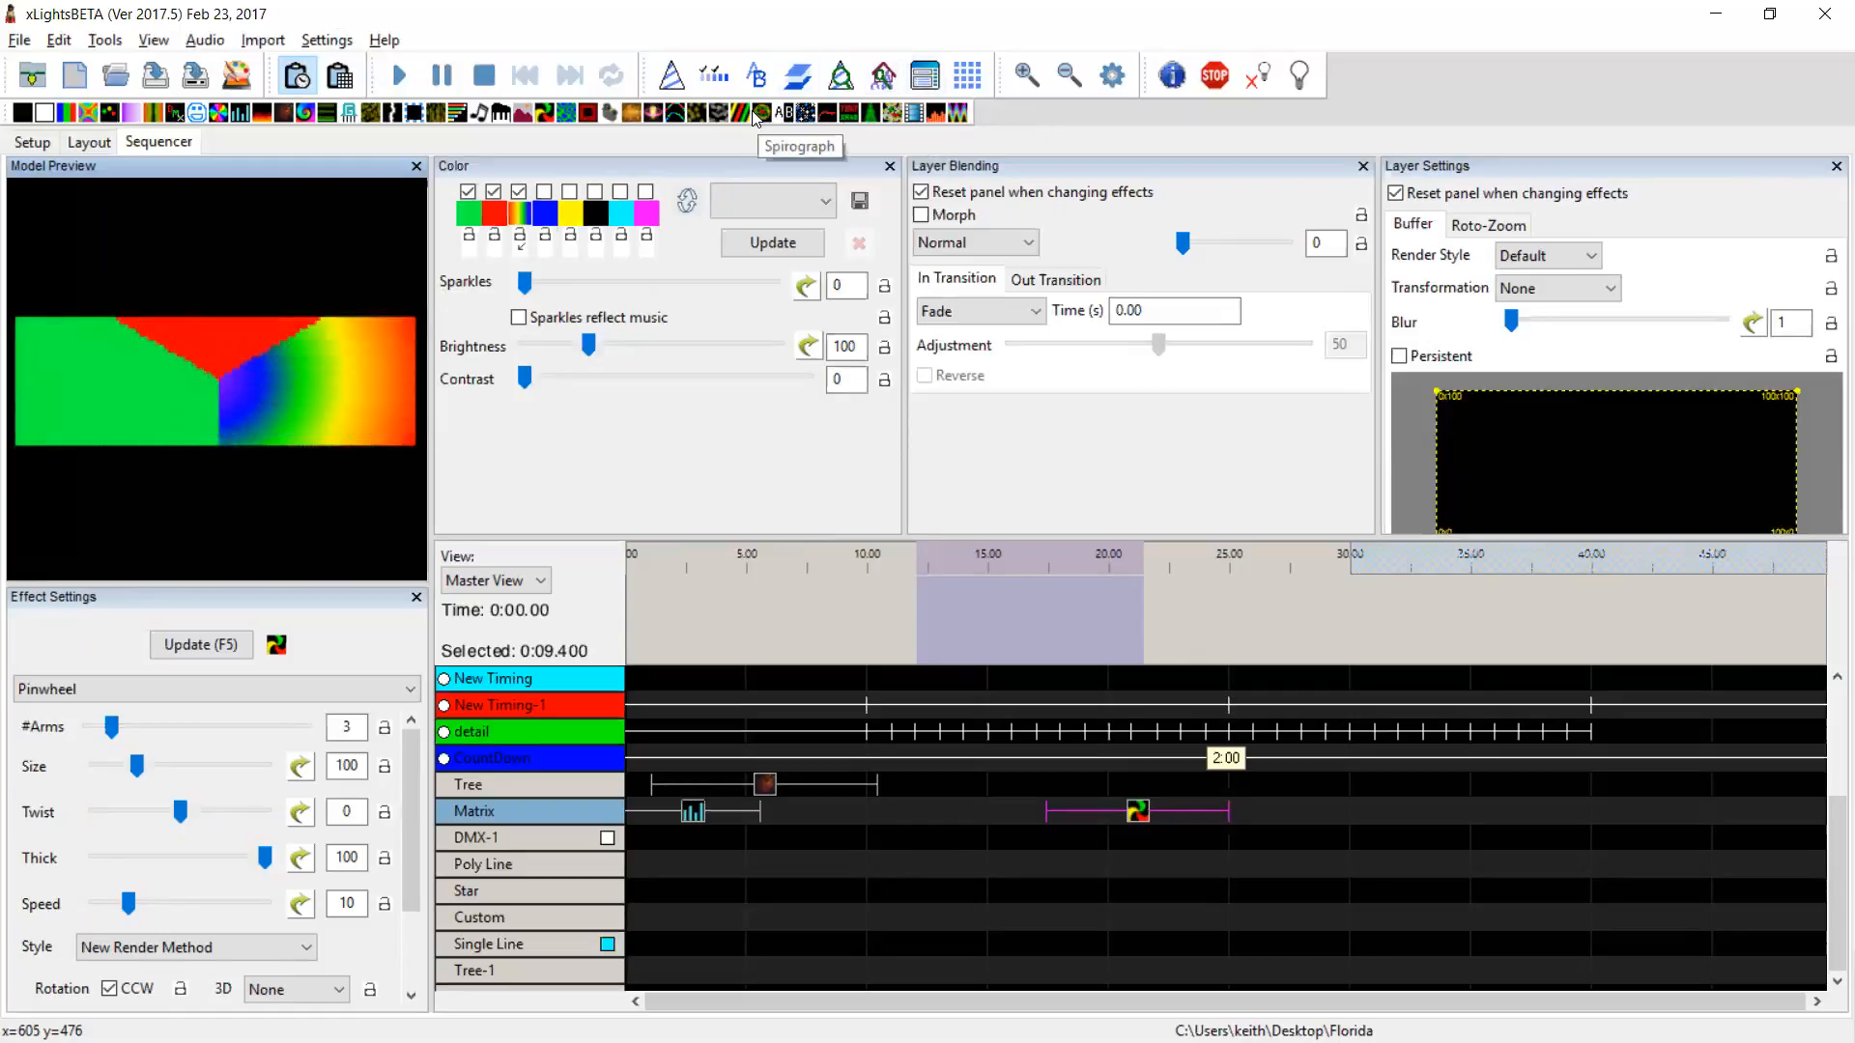
pyautogui.moveTo(754, 117); pyautogui.dragTo(1035, 583)
pyautogui.moveTo(1157, 814); pyautogui.dragTo(1153, 817)
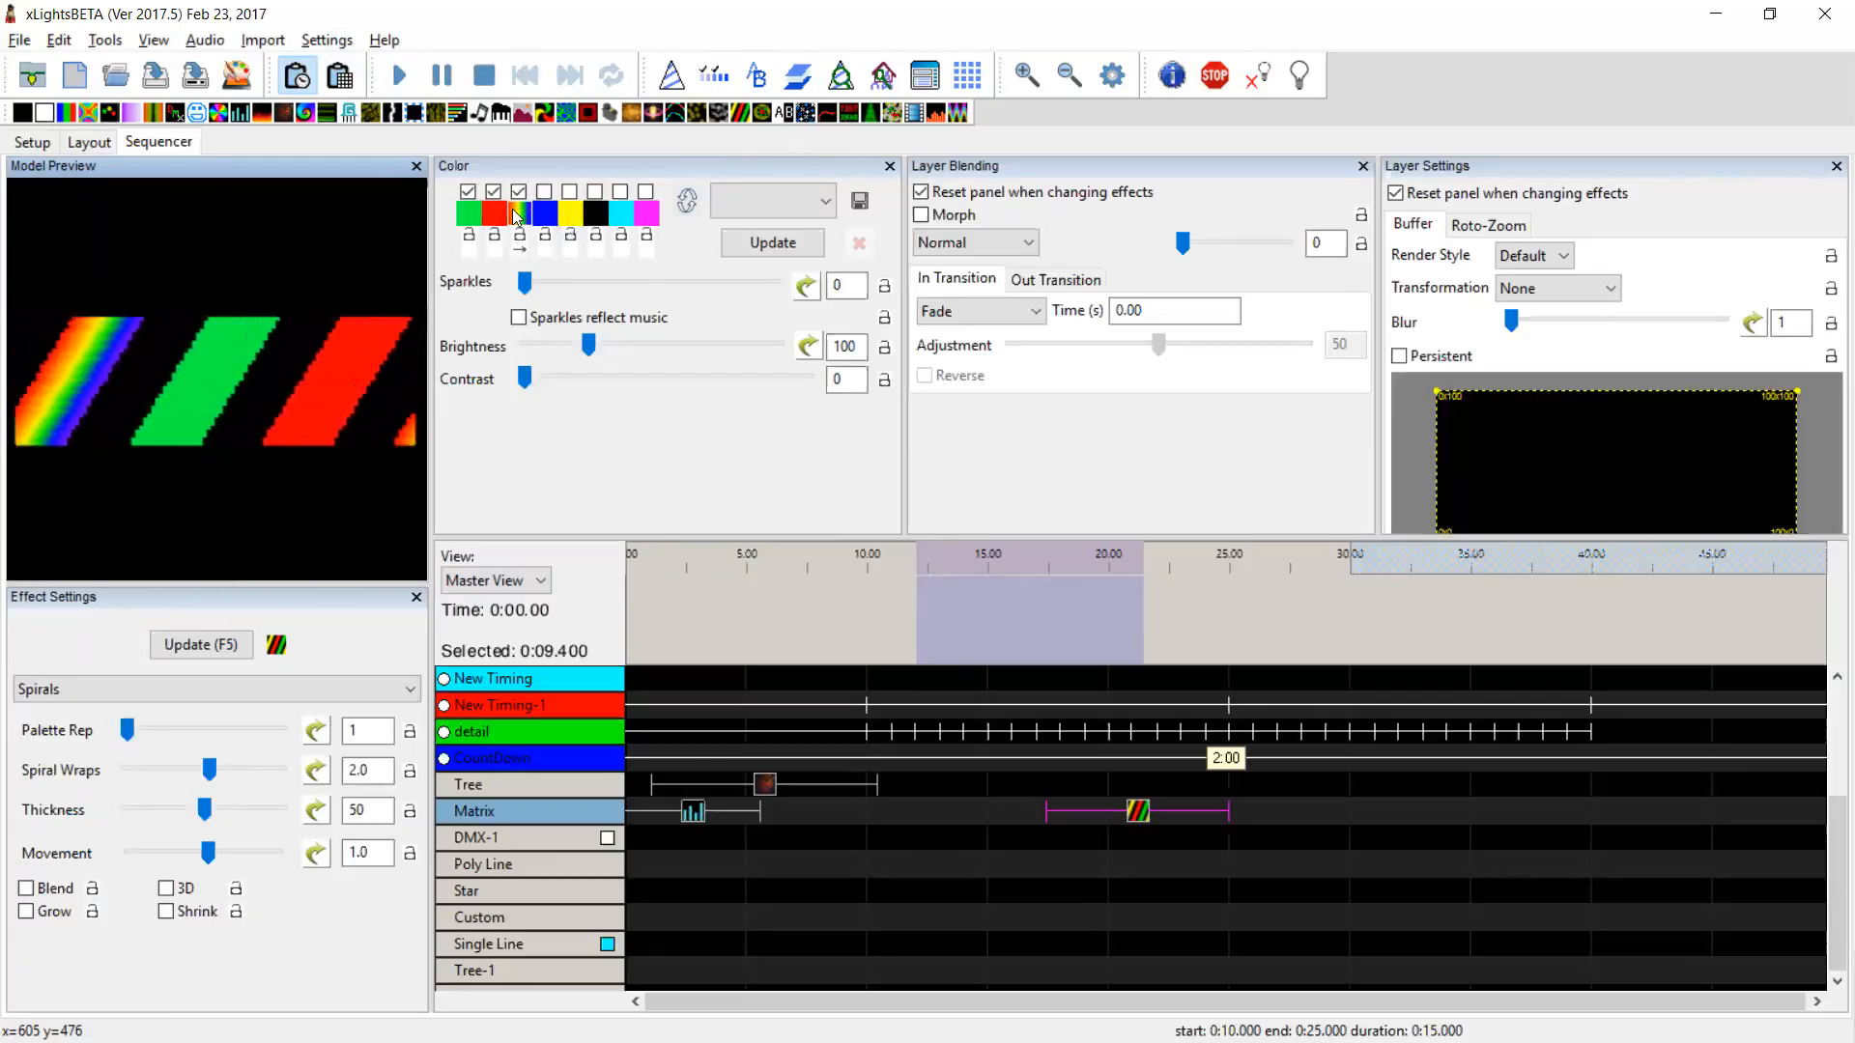
# In the third palette colour's curve, move the blue marker just beside the green one and recolour it black
pyautogui.click(516, 216)
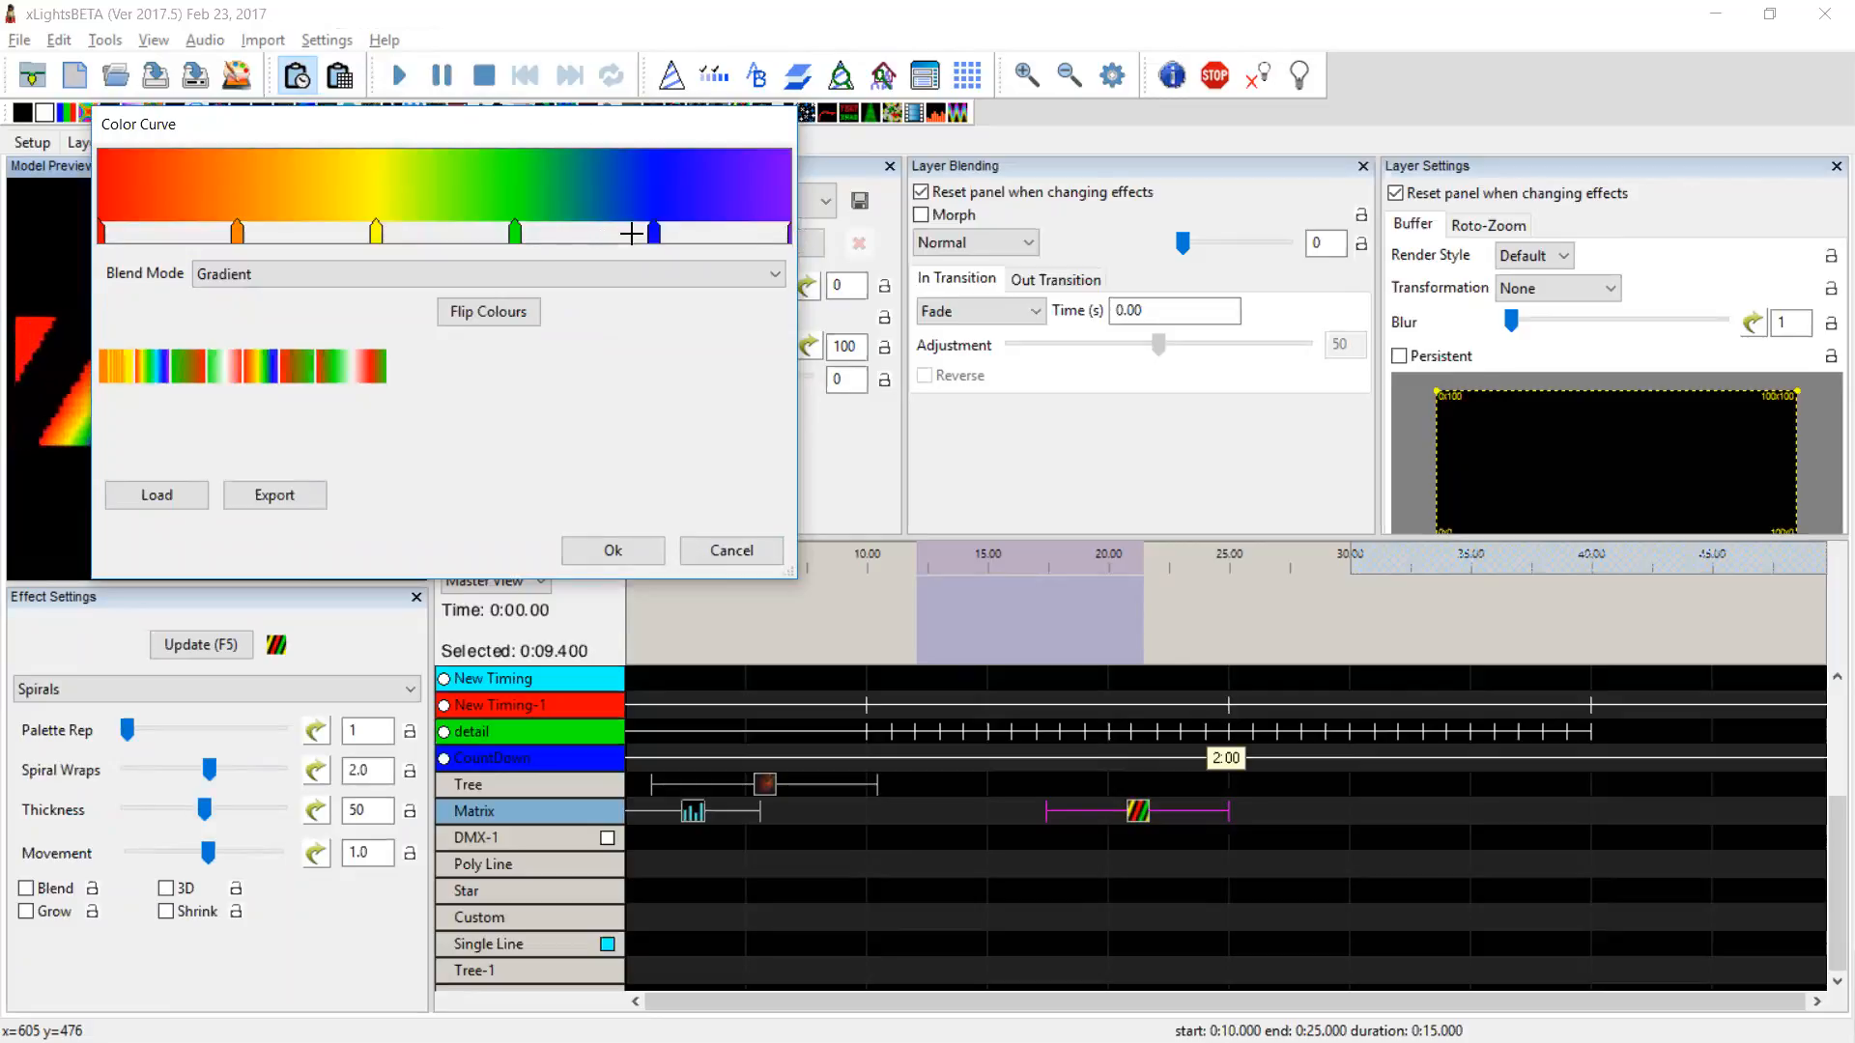
pyautogui.moveTo(656, 234); pyautogui.dragTo(539, 229)
pyautogui.doubleClick(537, 232)
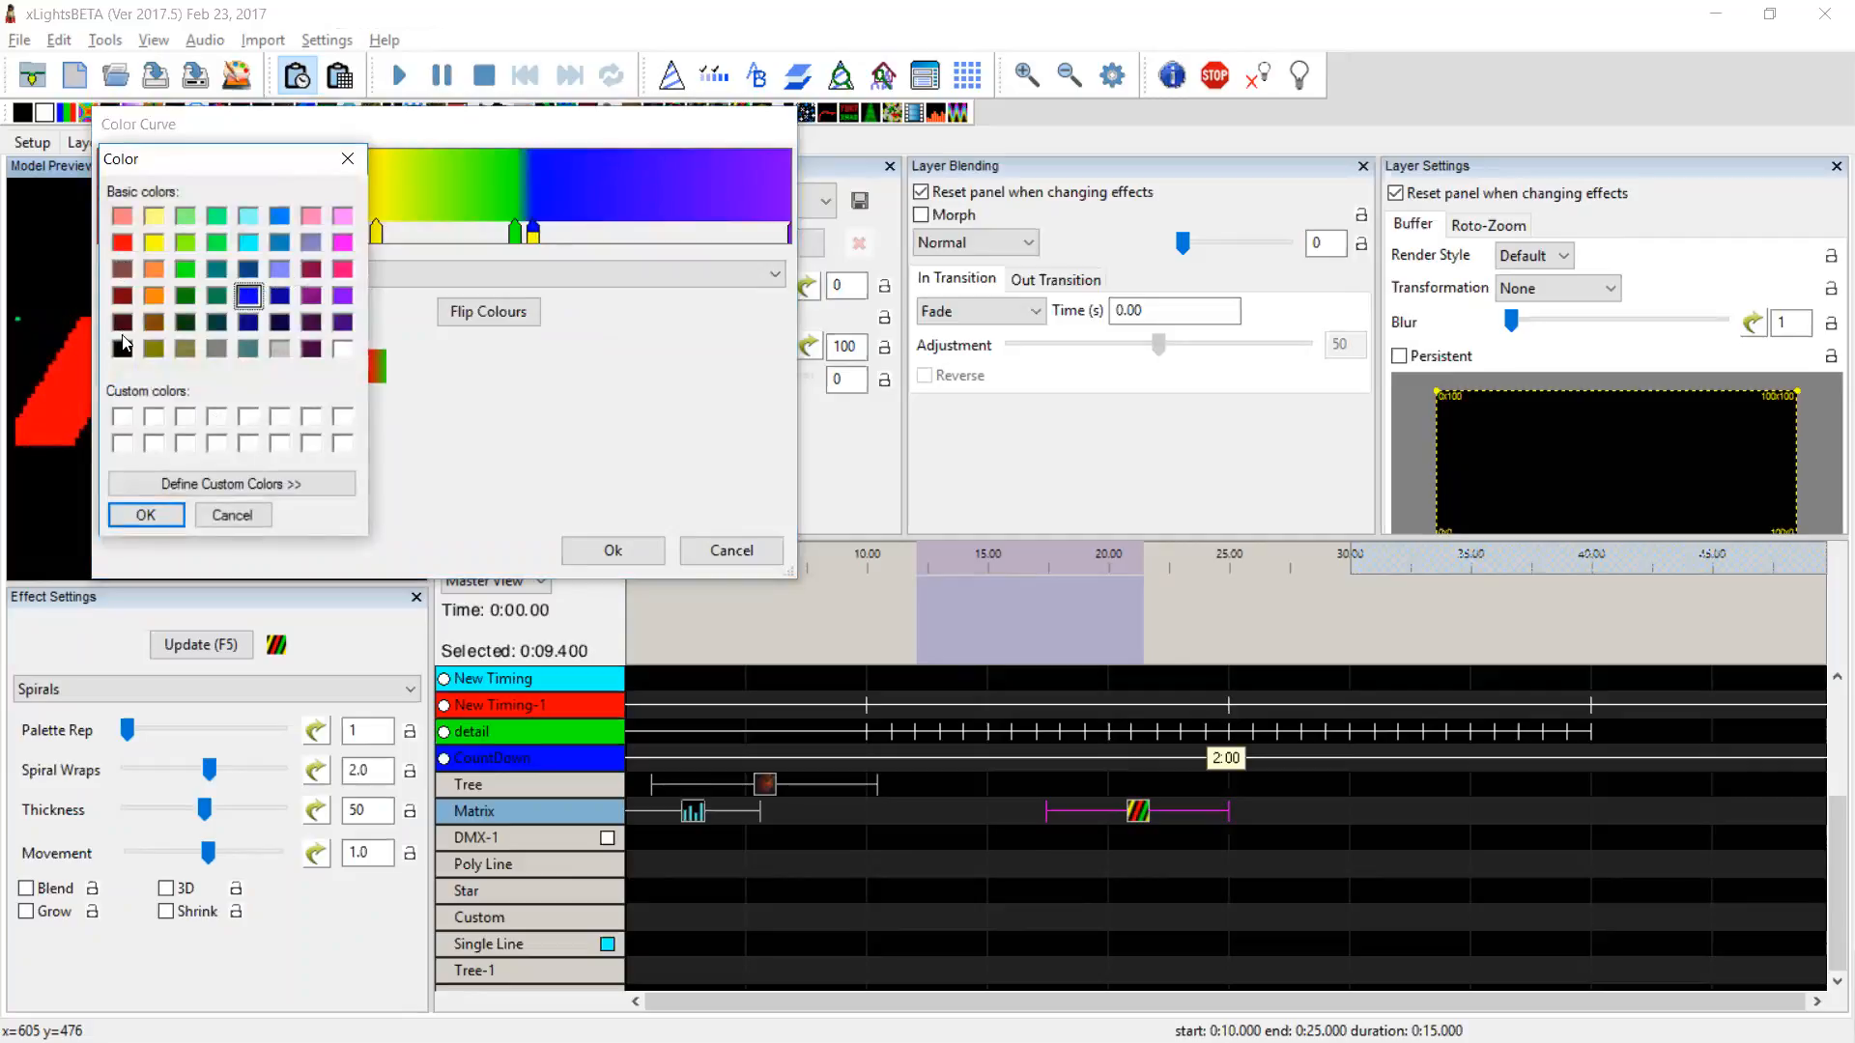
pyautogui.click(163, 516)
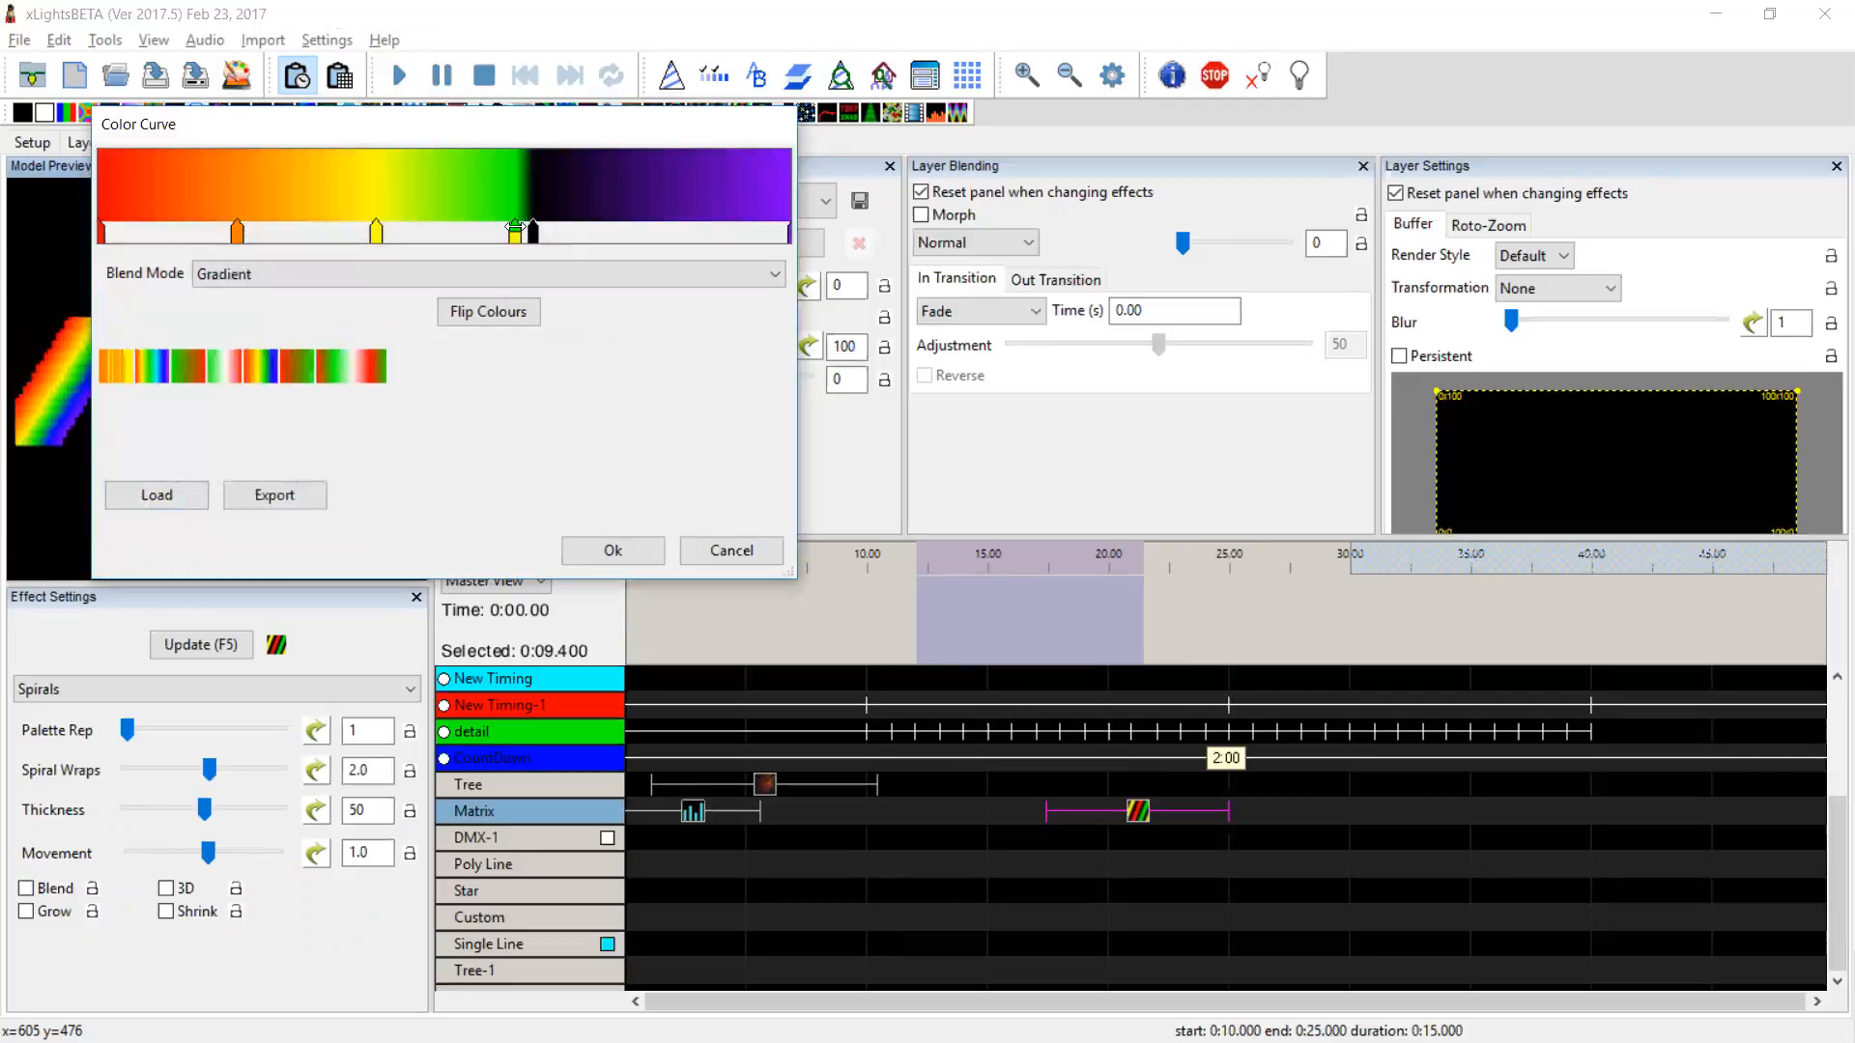
# Reduce the colour curve to a red-to-black gradient by deleting the other markers and moving the black one to about 97.5
pyautogui.press('Delete')
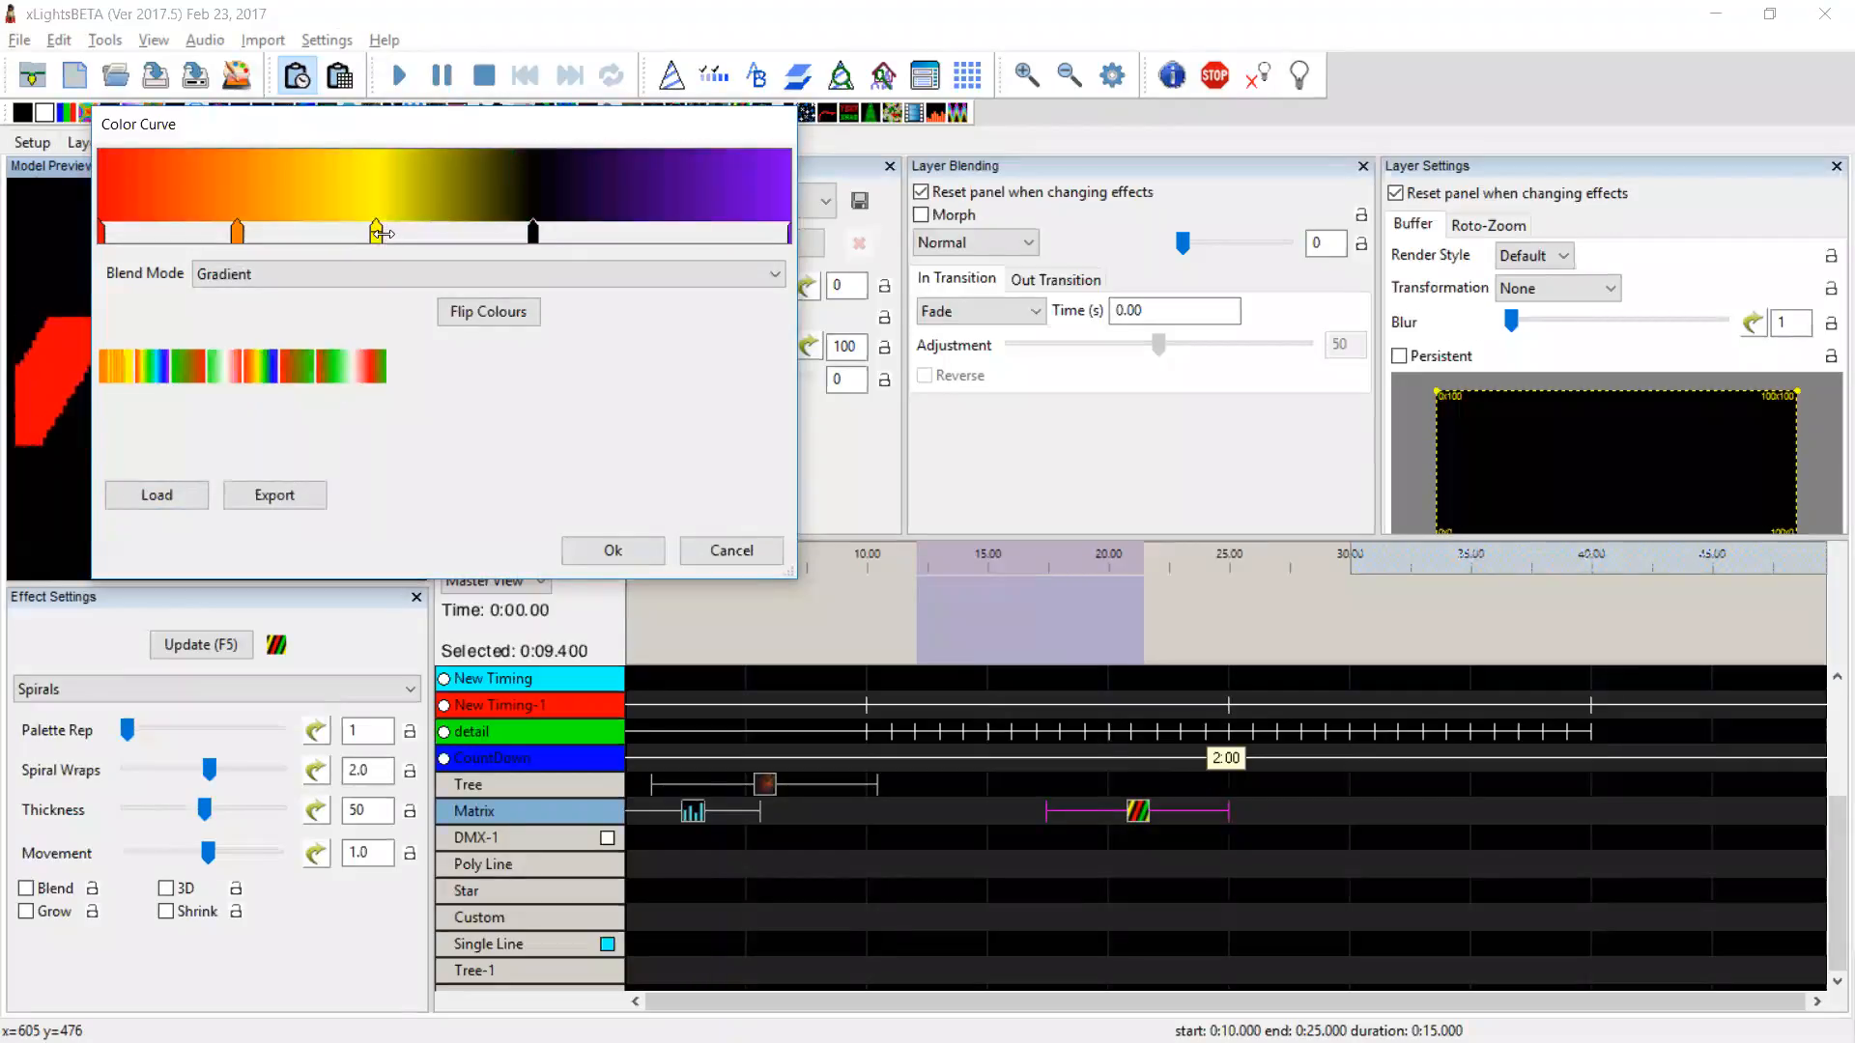
pyautogui.press('Delete')
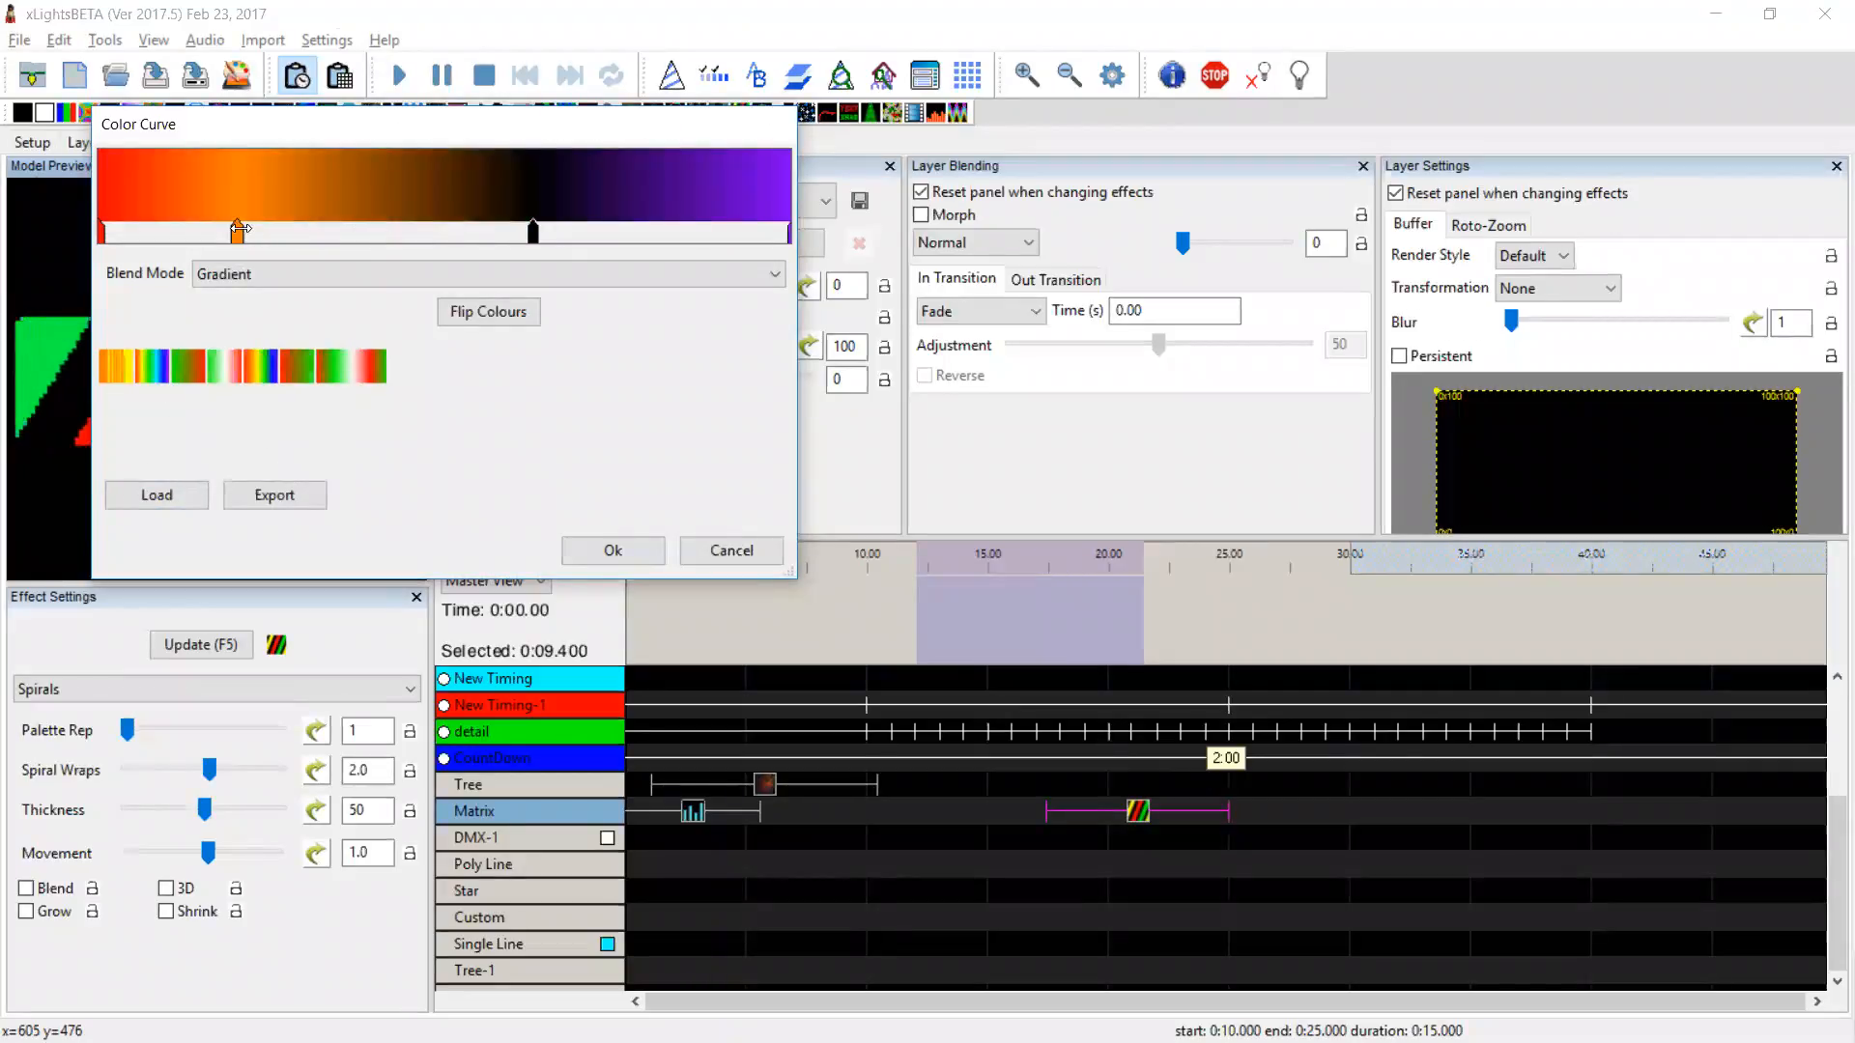
pyautogui.press('Delete')
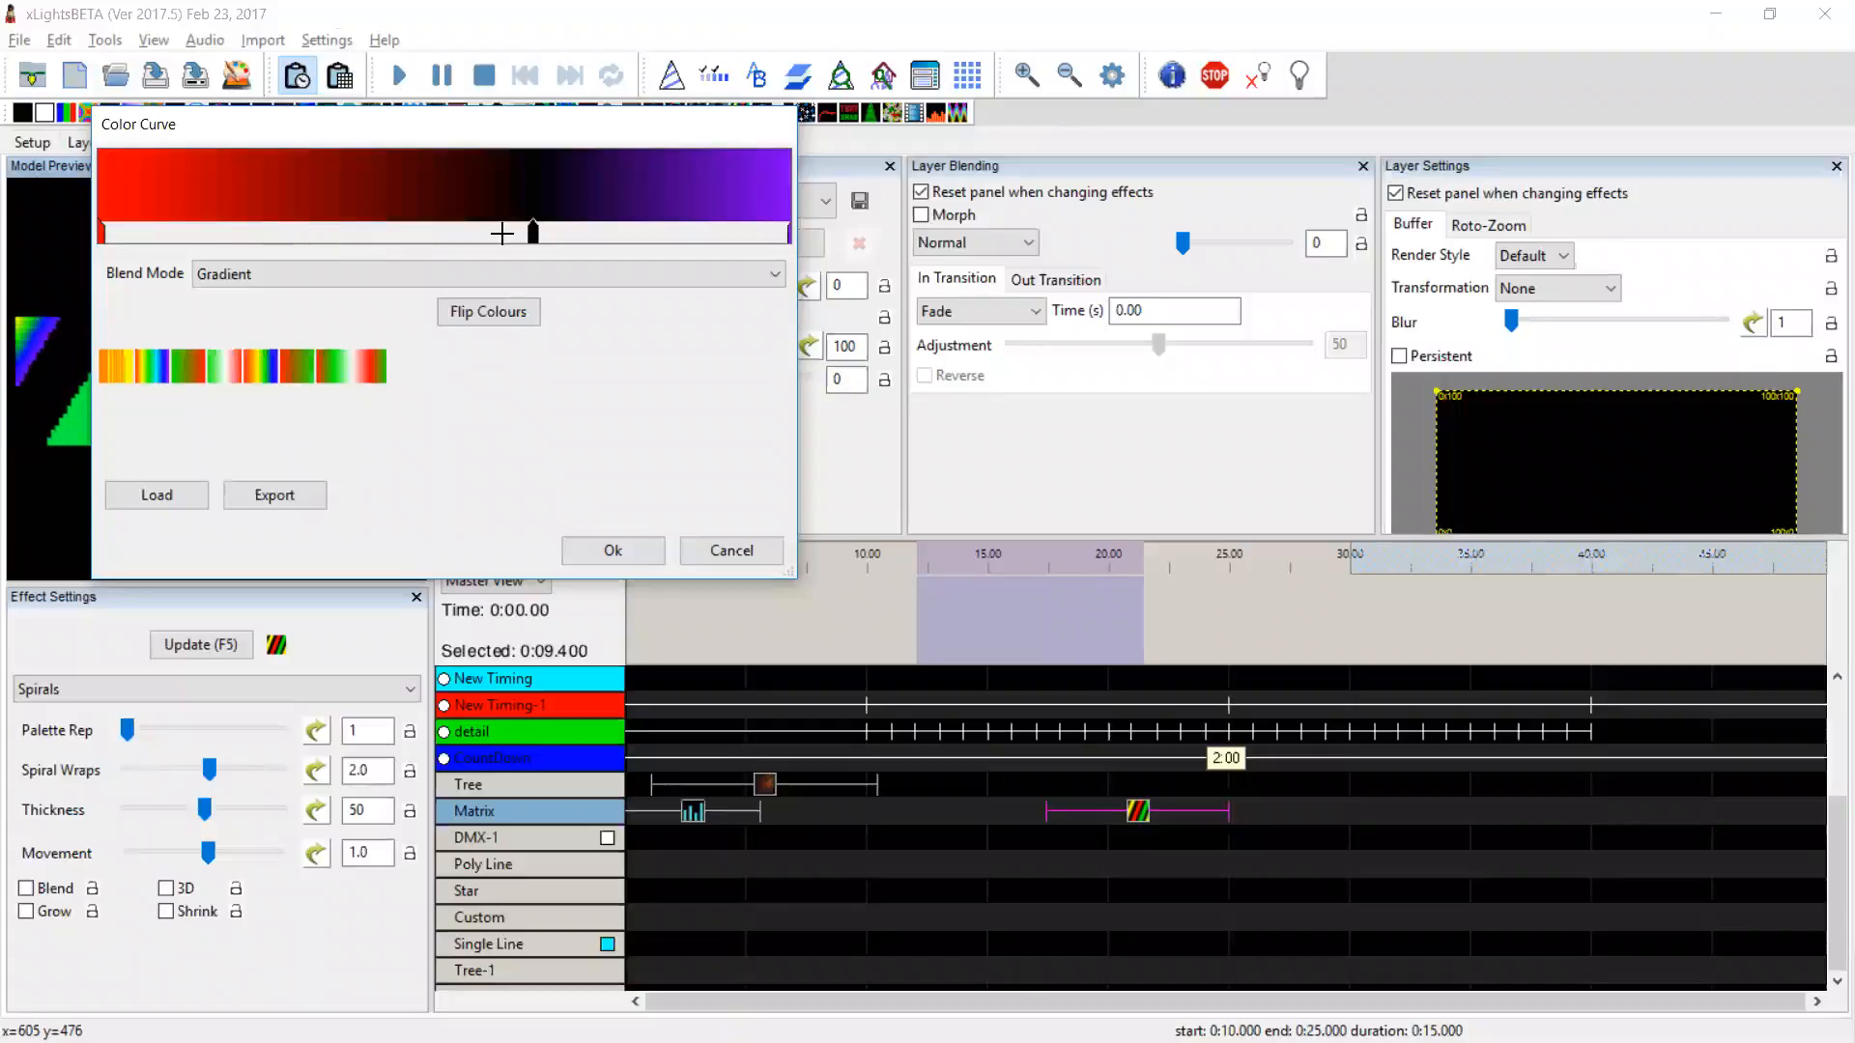
pyautogui.click(784, 234)
pyautogui.press('Delete')
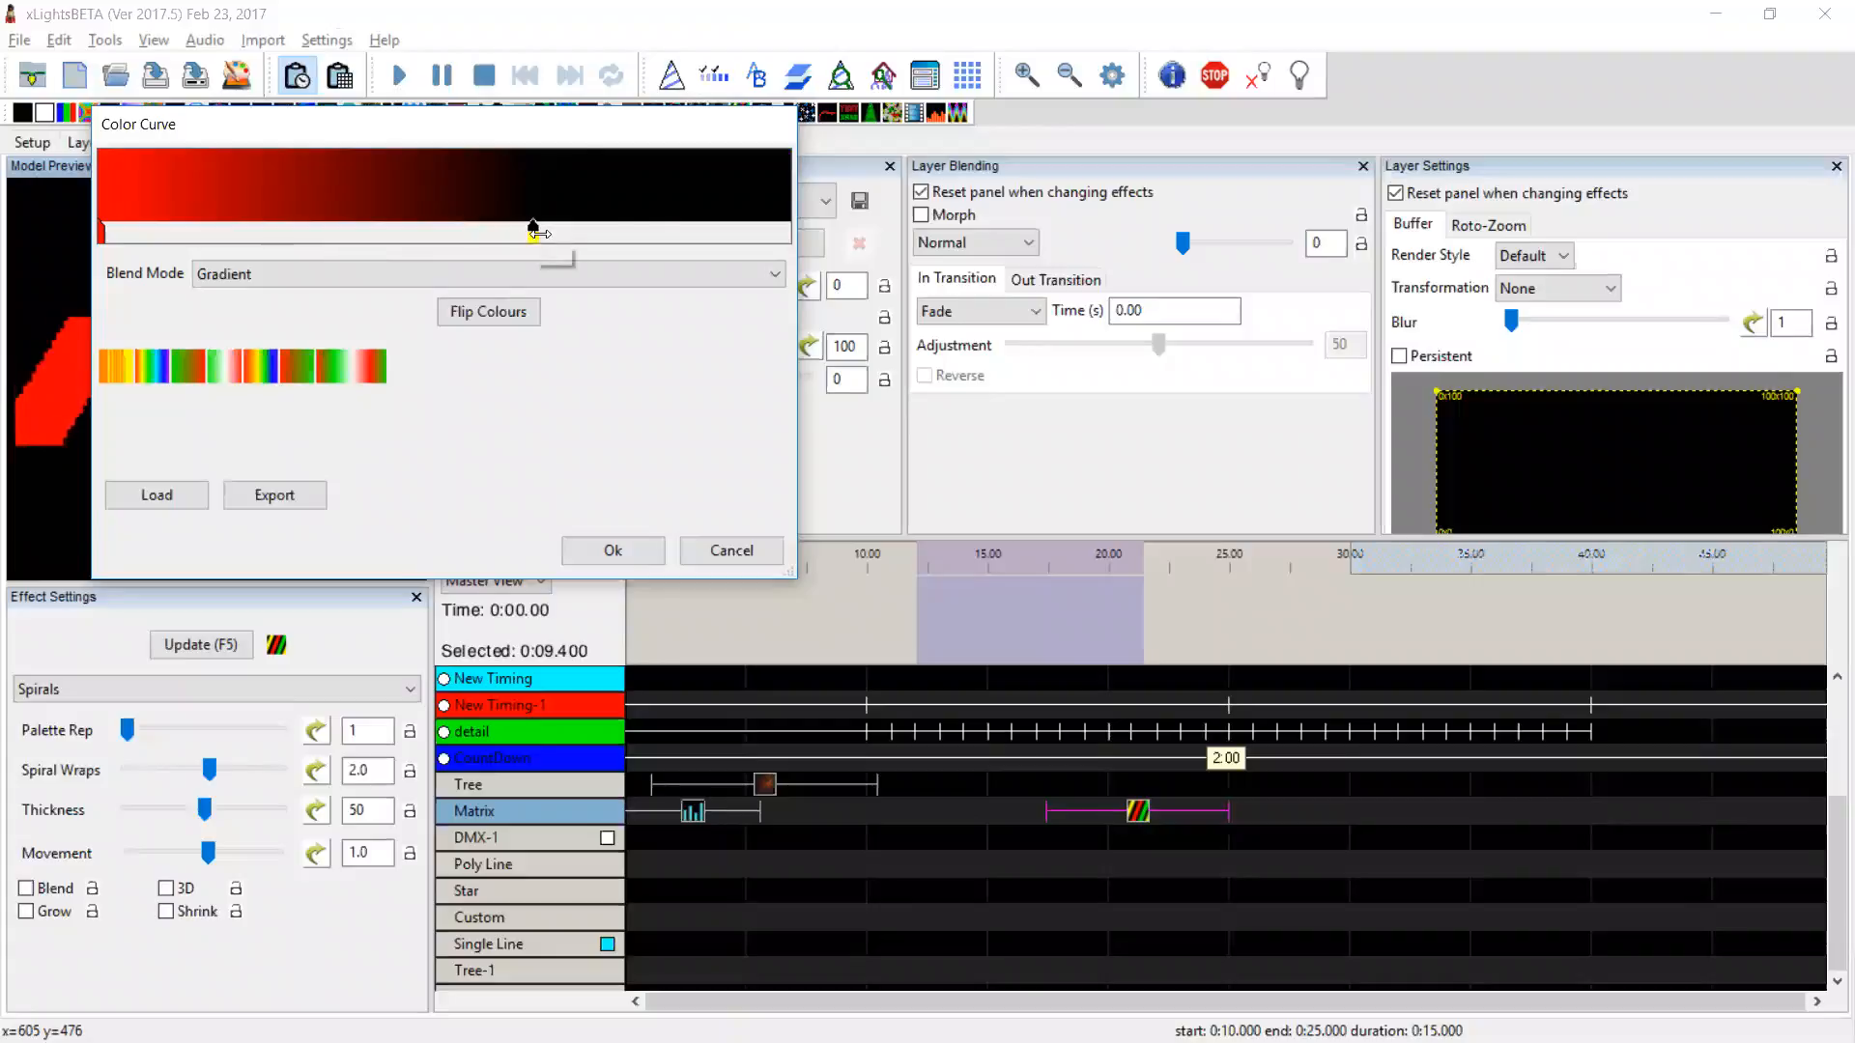
pyautogui.moveTo(538, 232); pyautogui.dragTo(724, 232)
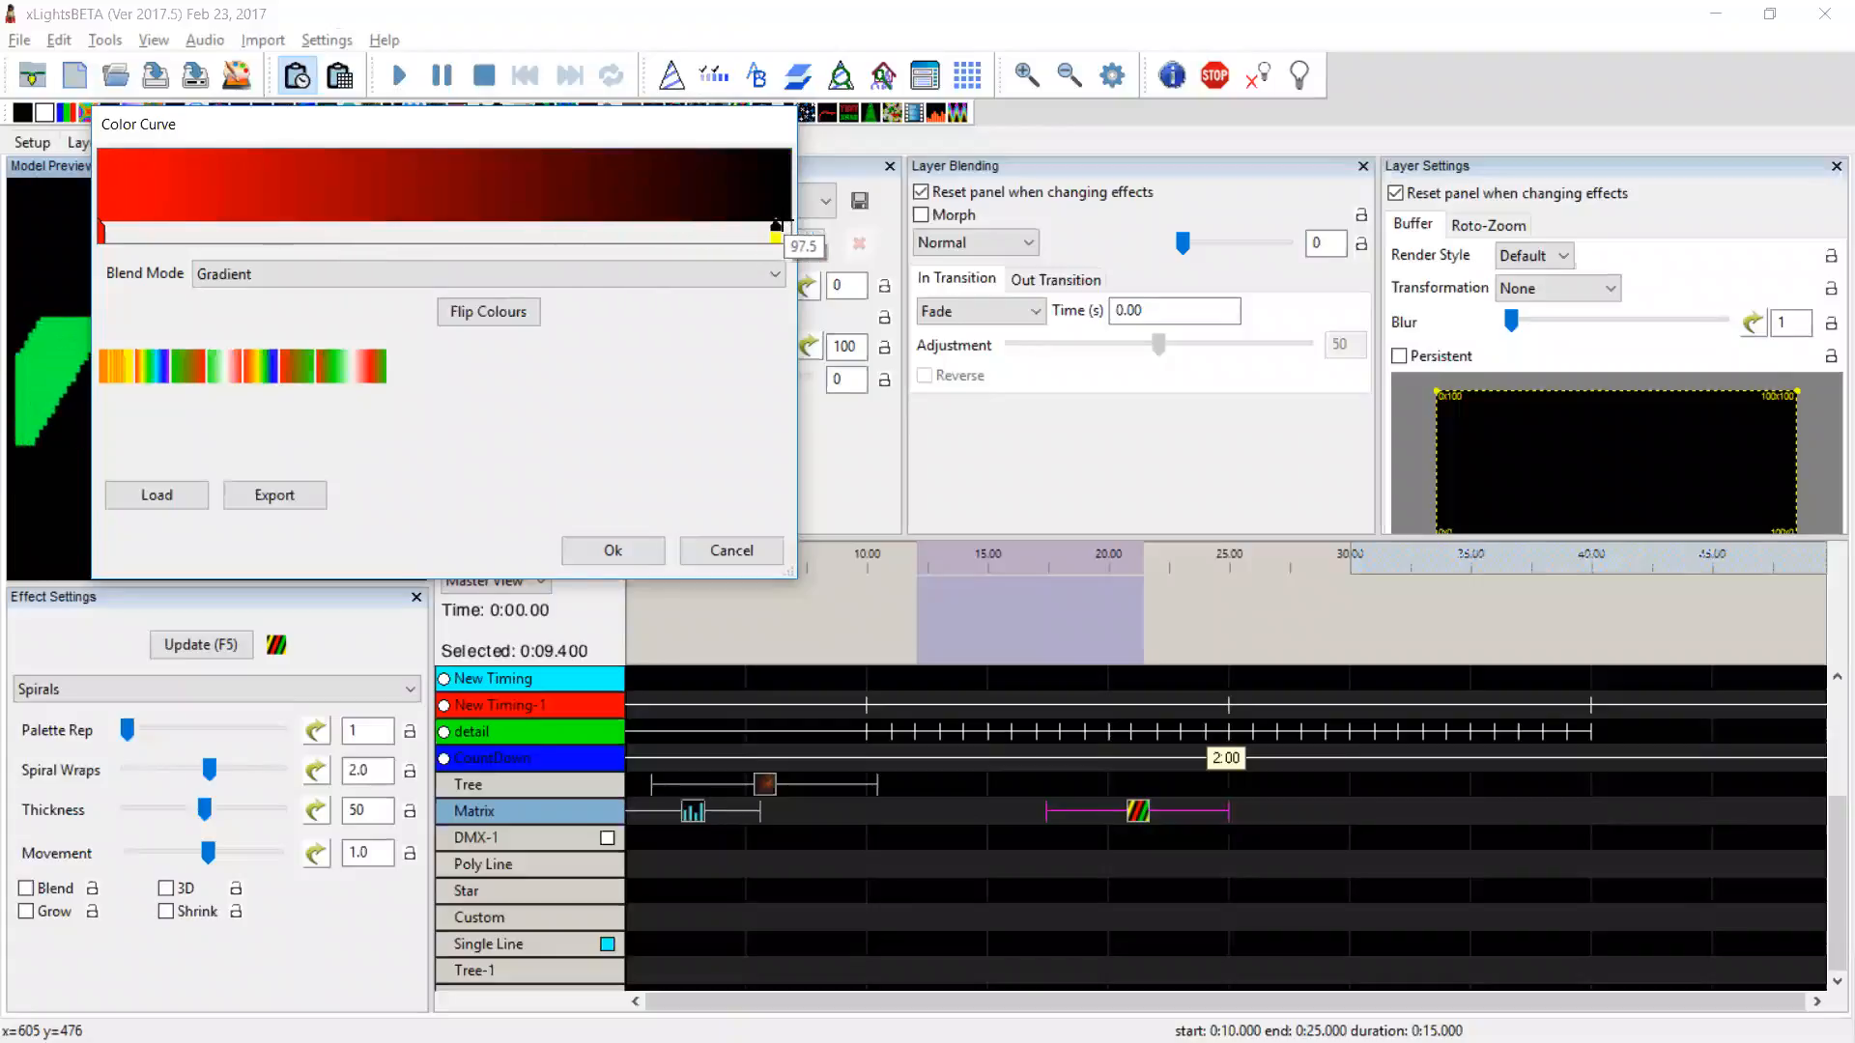
pyautogui.click(611, 551)
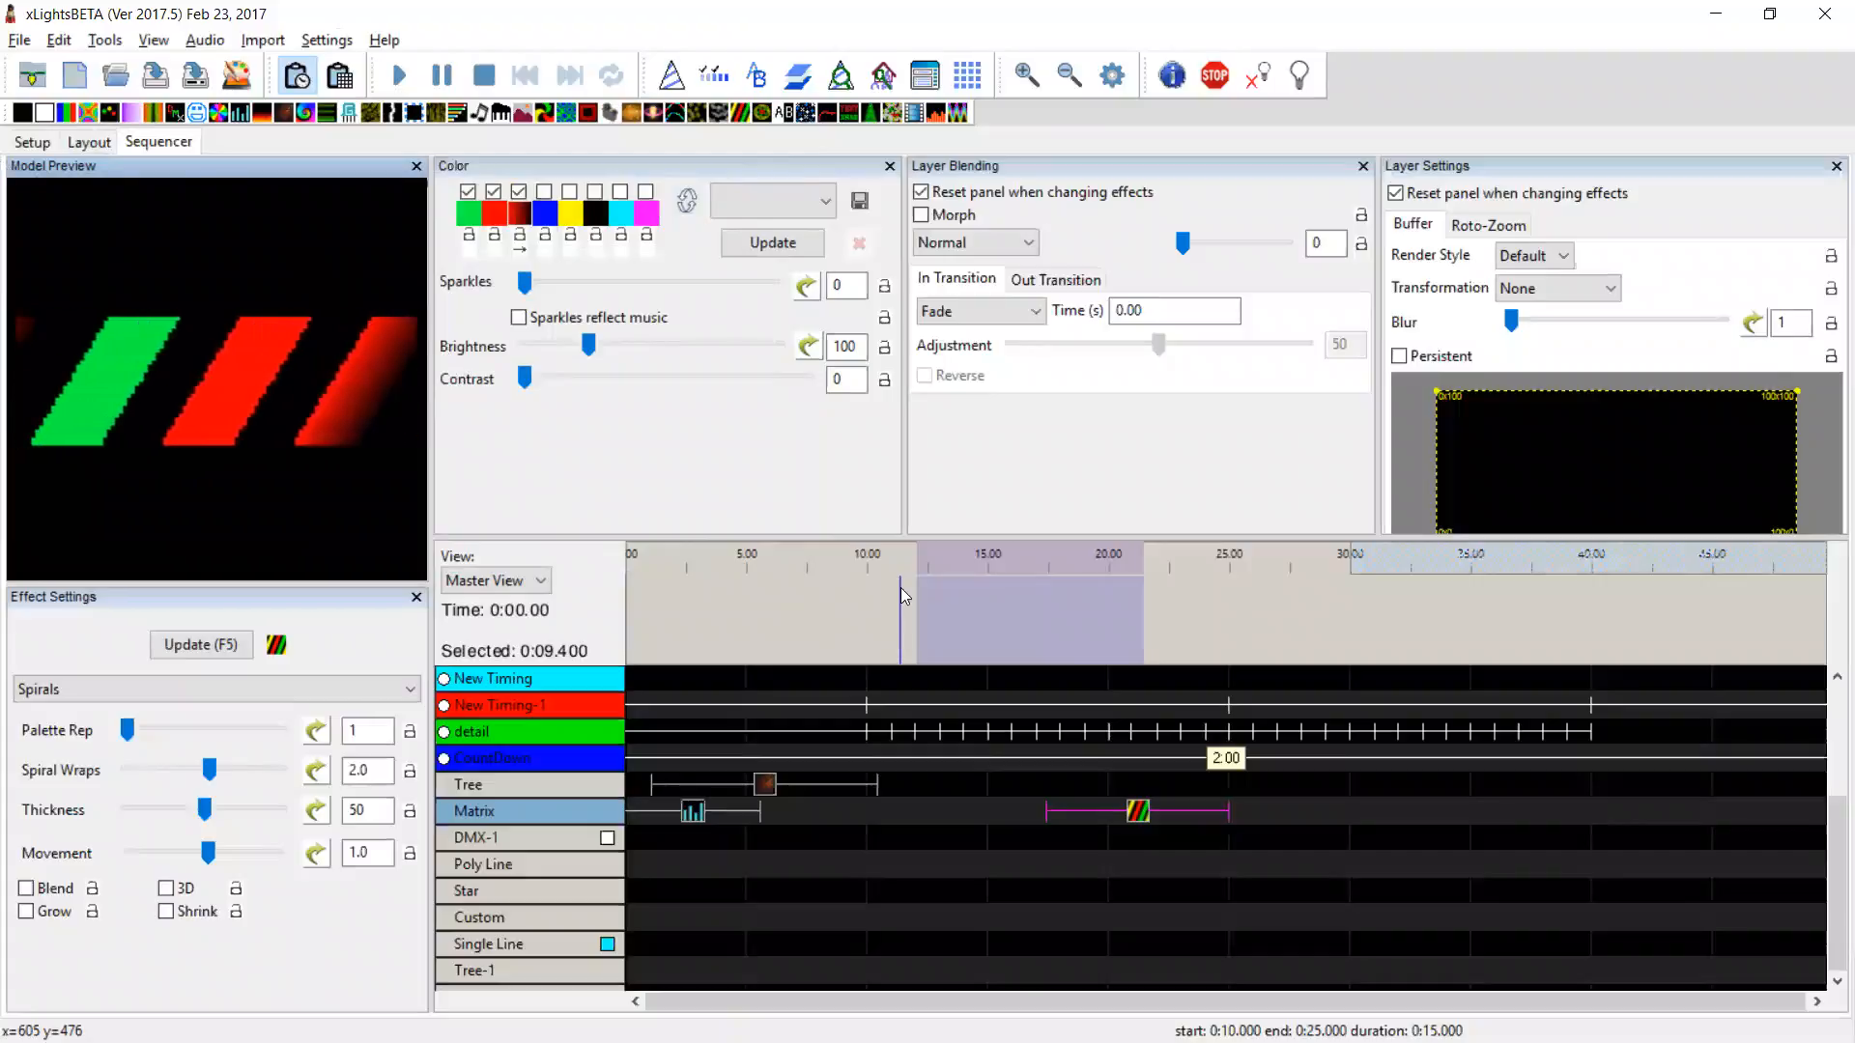
# Switch to README.txt in Notepad, find the entries about resetting the buffer panel when selecting a new effect, then return to xLights
pyautogui.hotkey('alt', 'Tab')
pyautogui.click(1322, 786)
pyautogui.moveTo(1321, 786); pyautogui.dragTo(1330, 245)
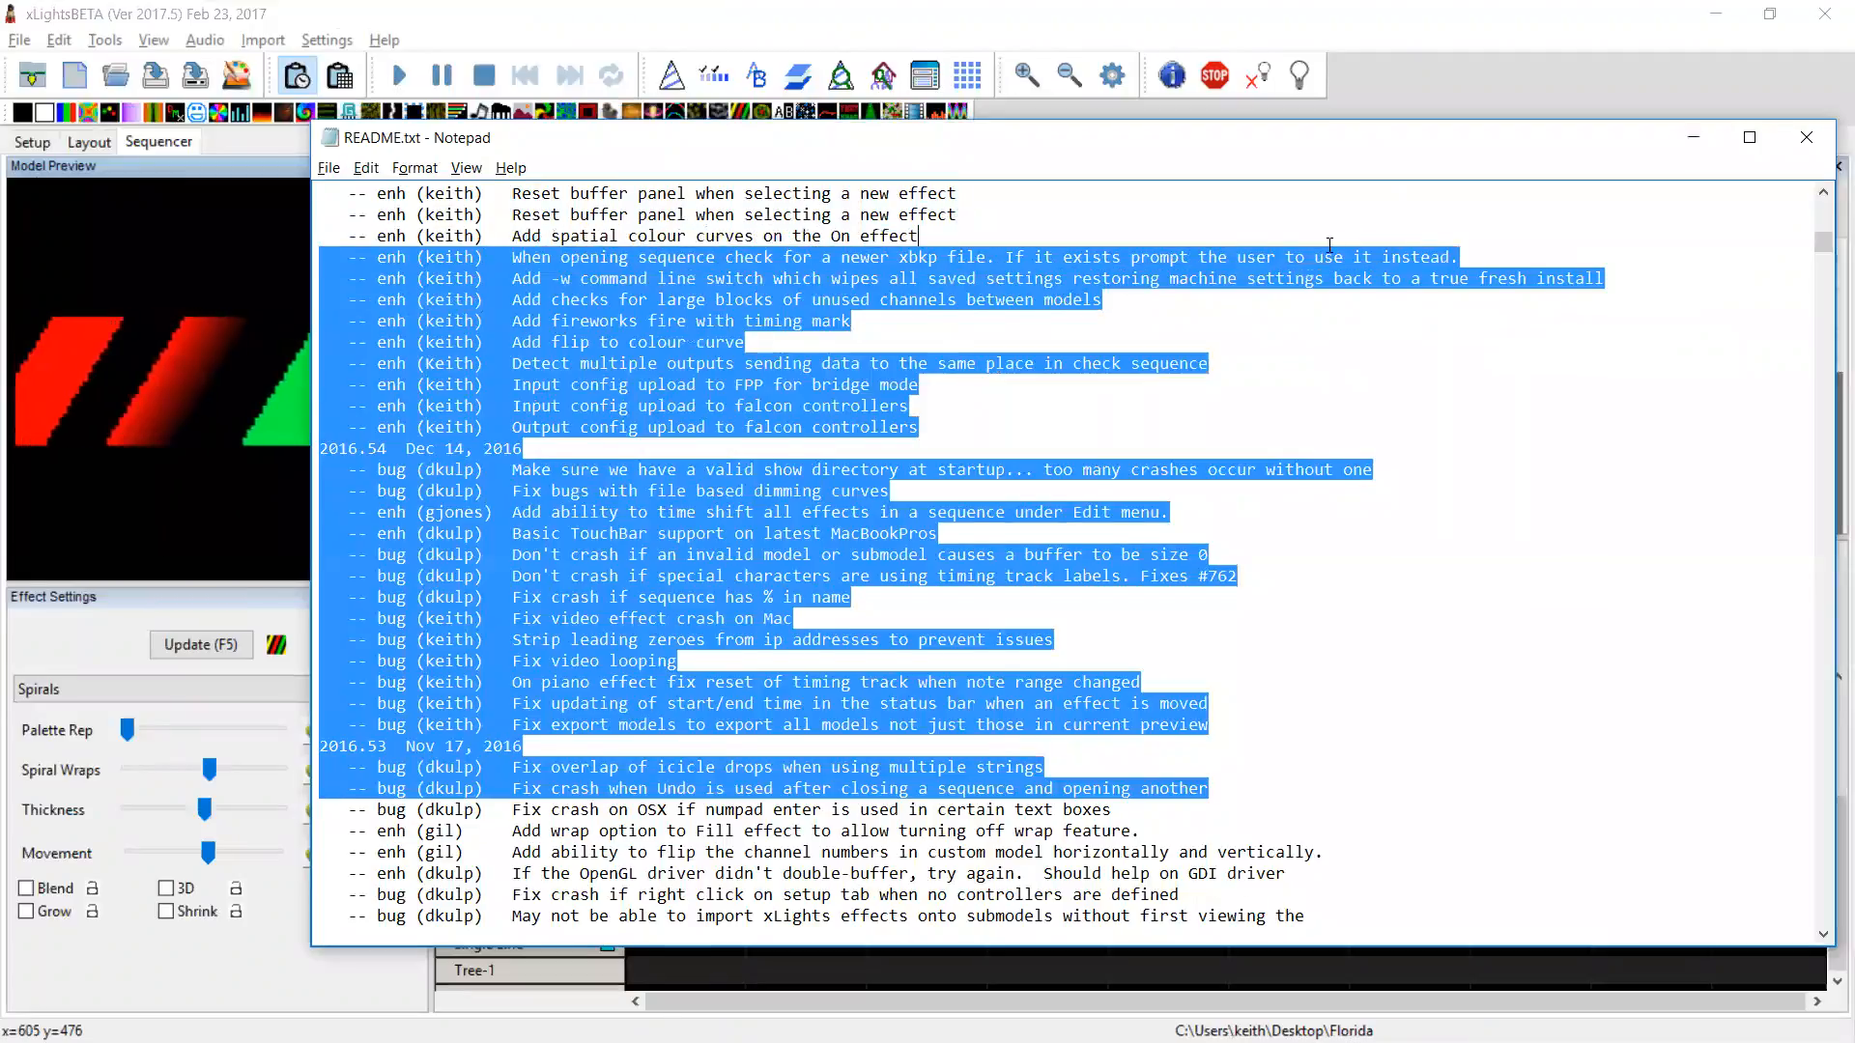
pyautogui.press('Up')
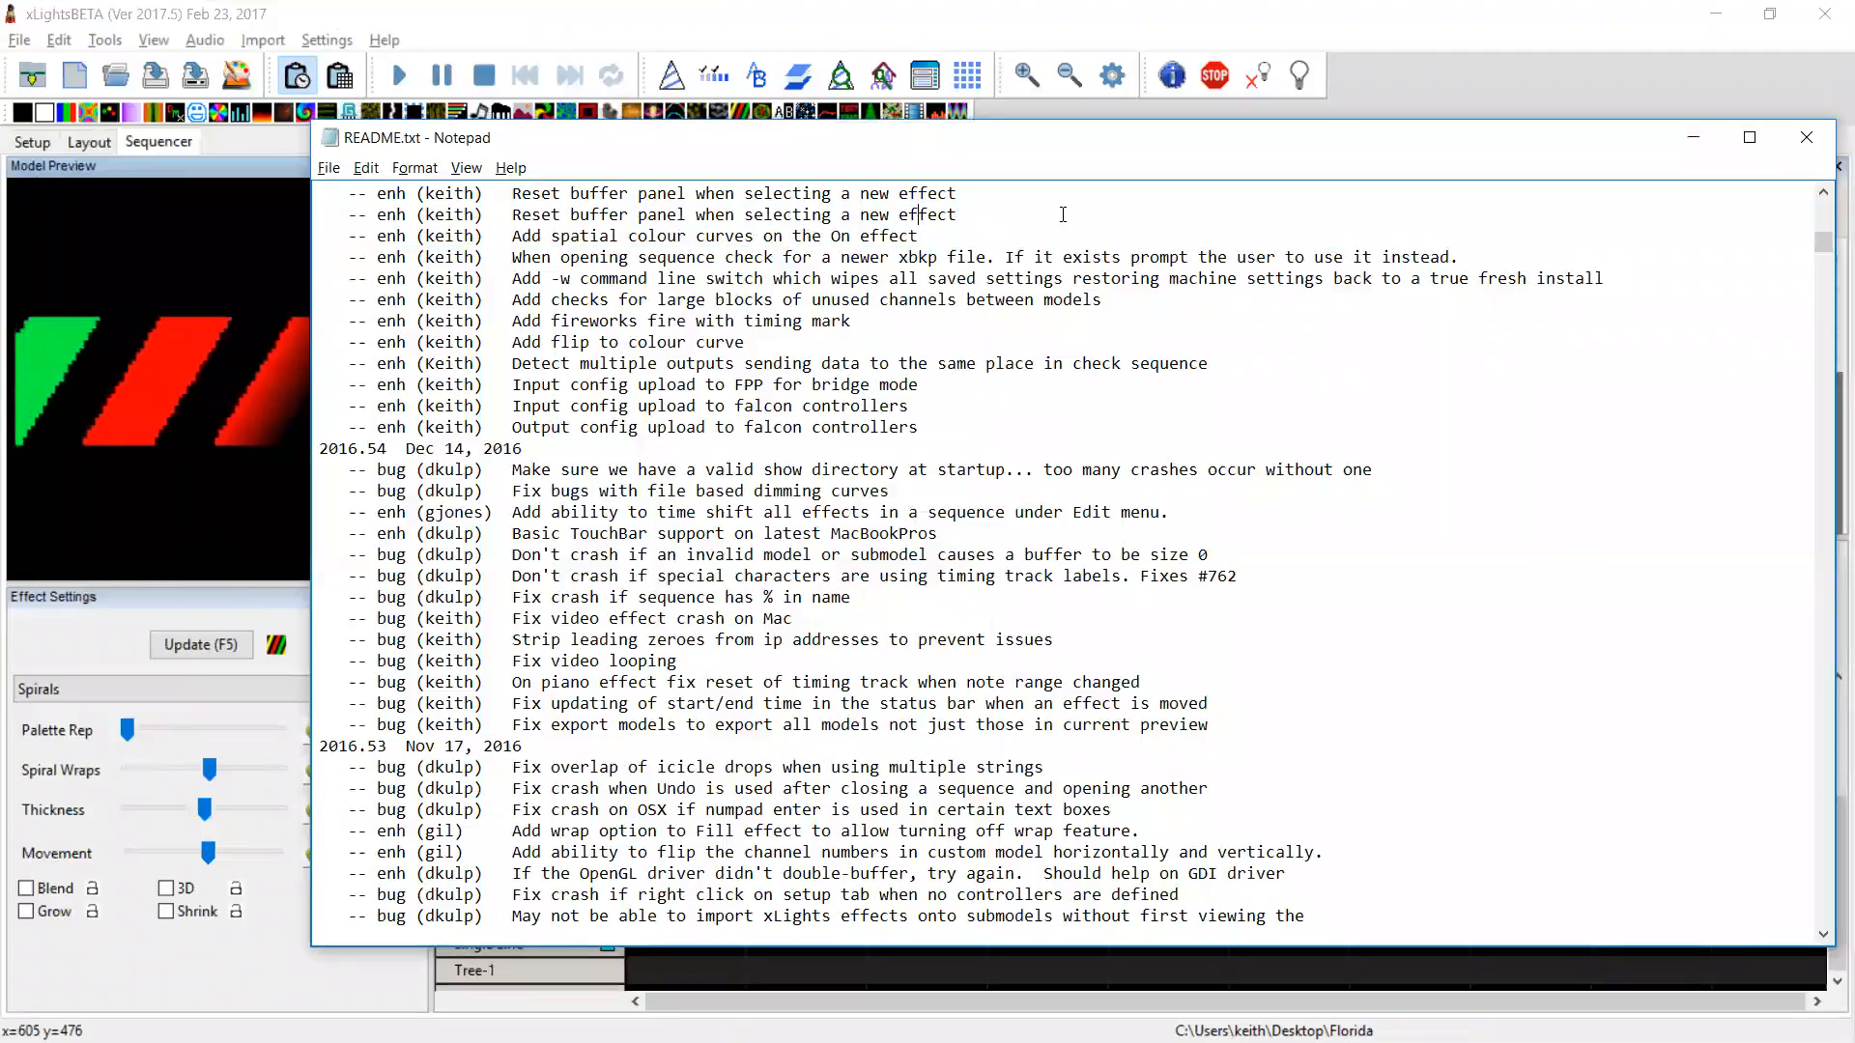
pyautogui.press('Up')
pyautogui.press('Up')
pyautogui.press('Up')
pyautogui.press('Down')
pyautogui.press('Down')
pyautogui.hotkey('ctrl', 'Right')
pyautogui.hotkey('ctrl', 'Right')
pyautogui.hotkey('ctrl', 'Right')
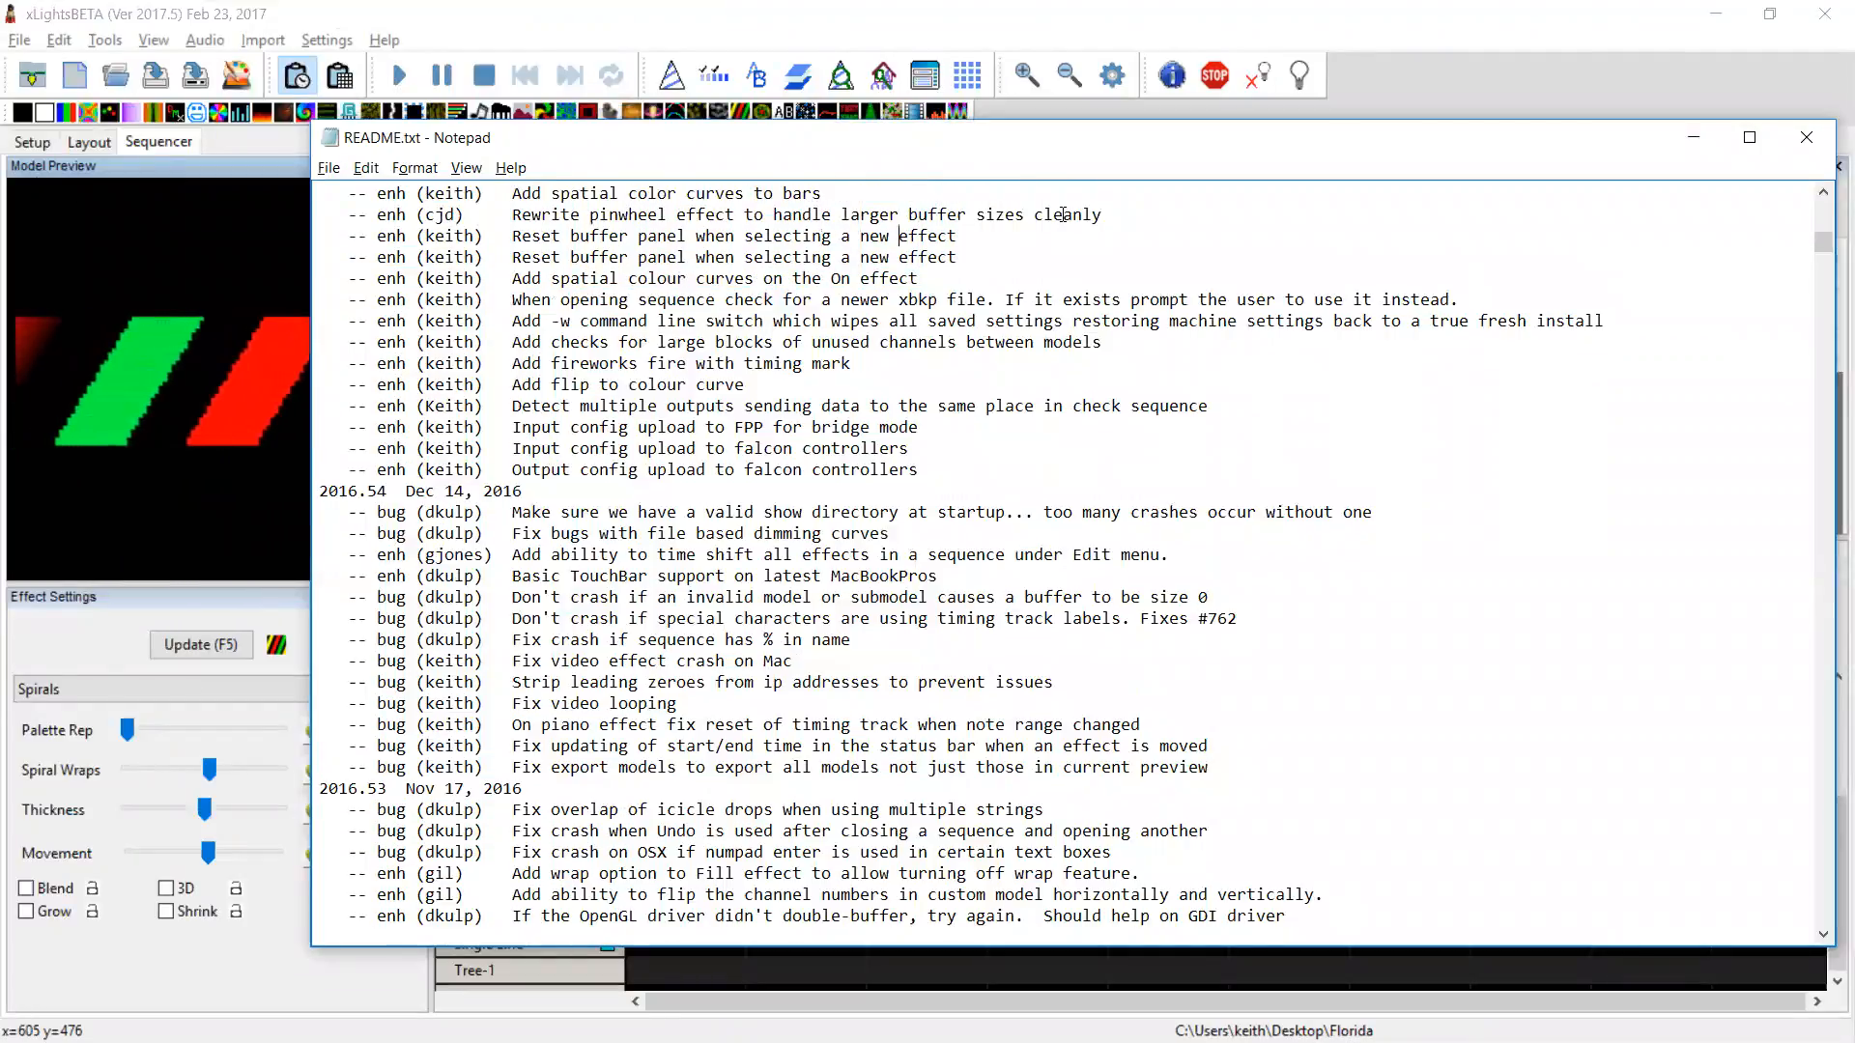
pyautogui.press('Home')
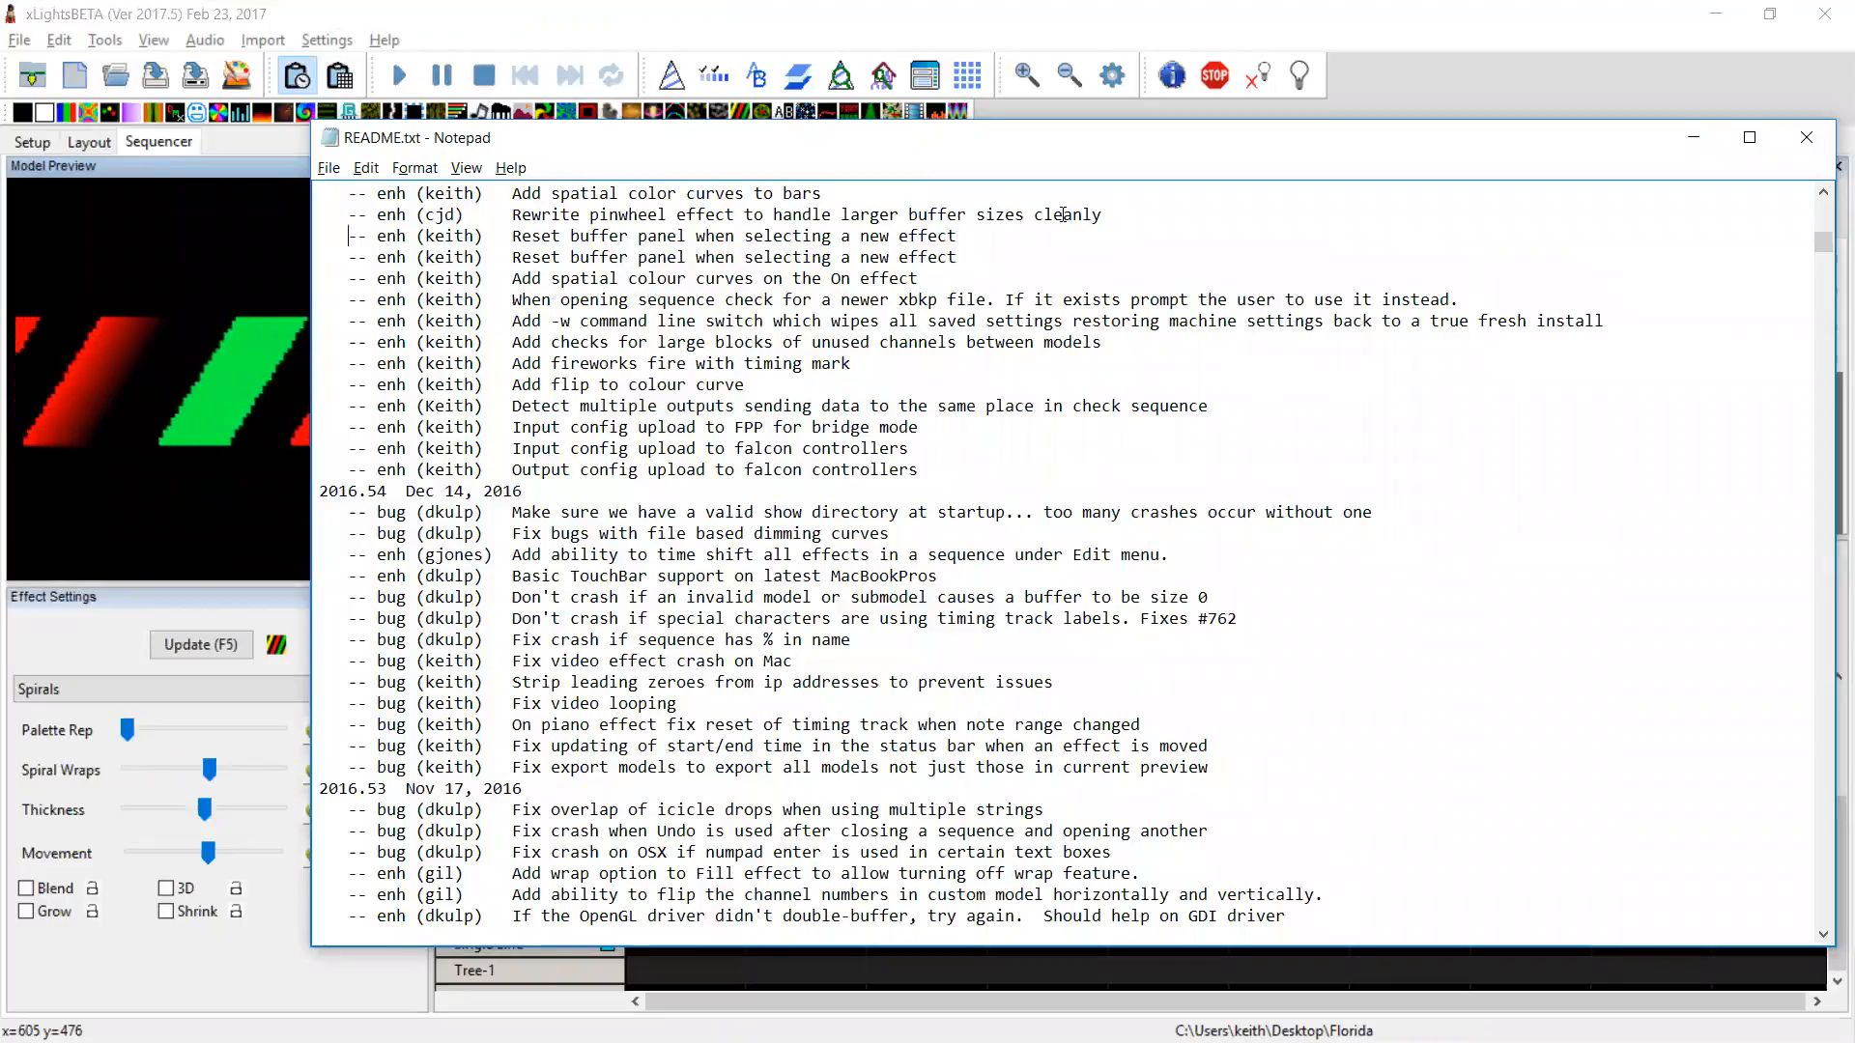
pyautogui.press('Down')
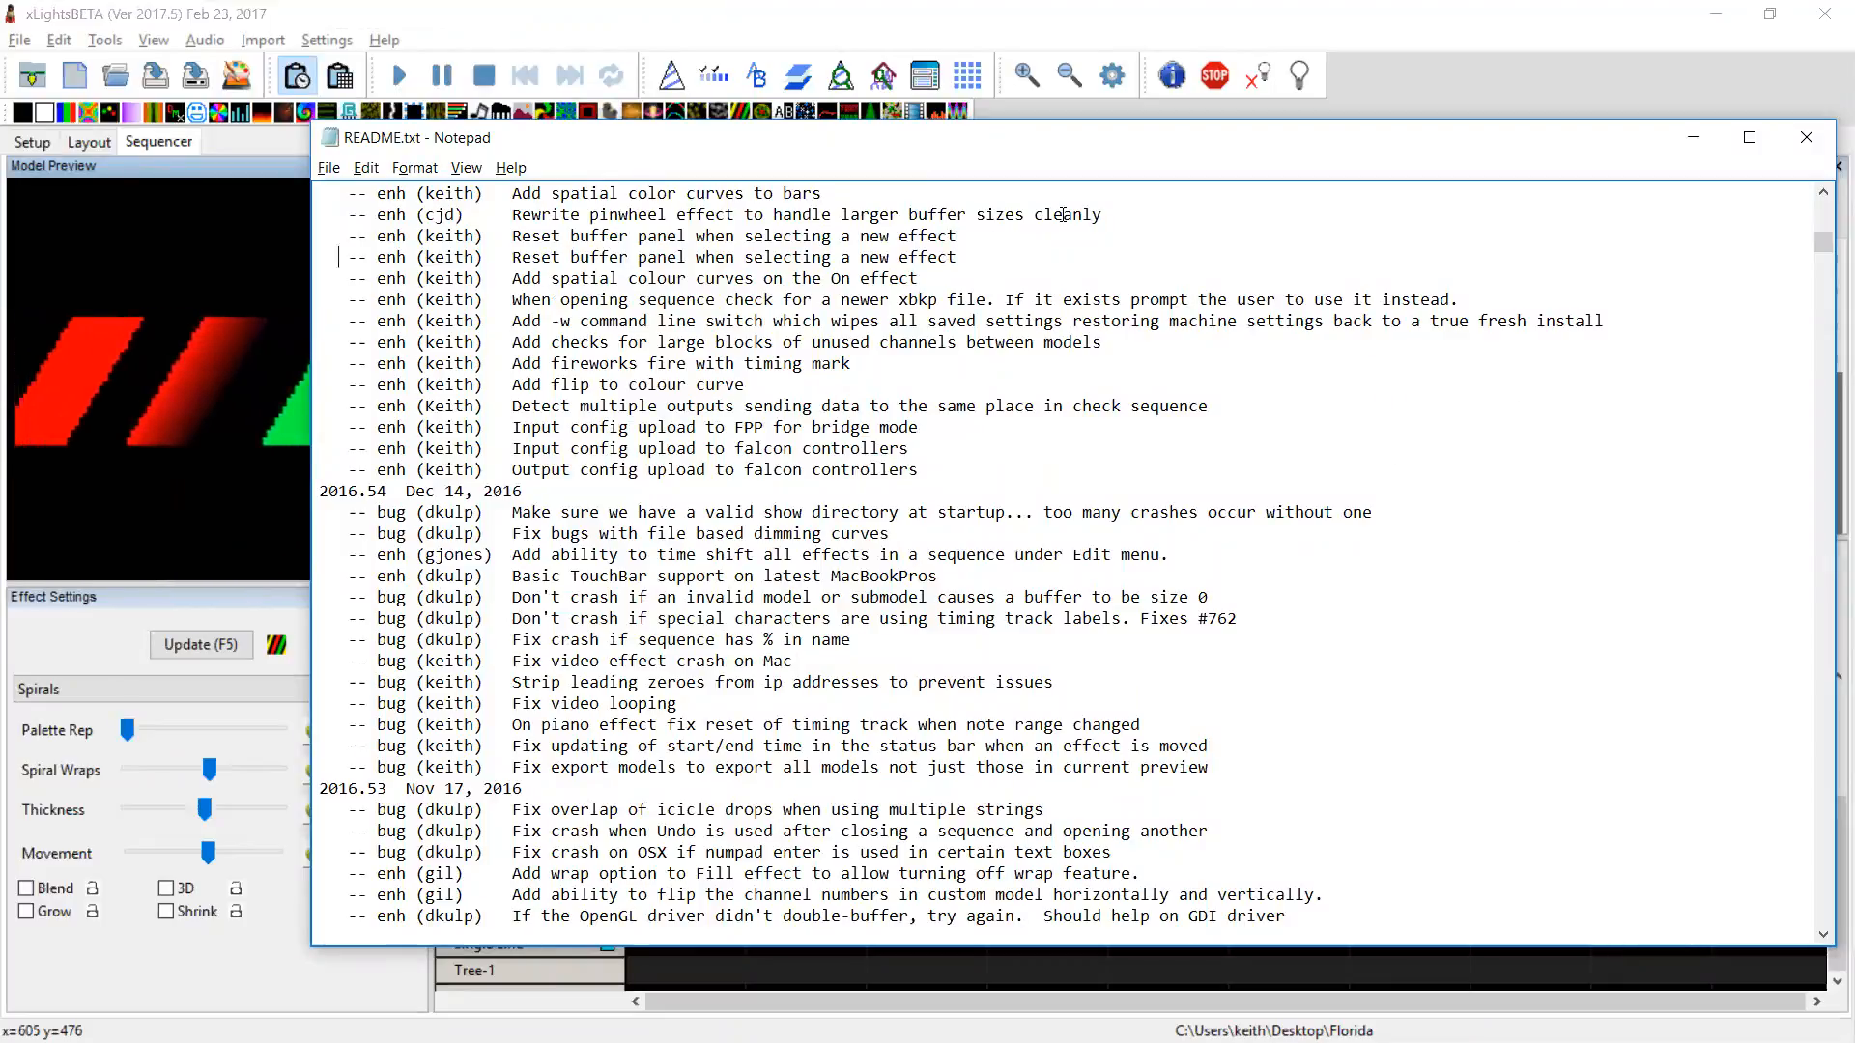
pyautogui.hotkey('alt', 'F4')
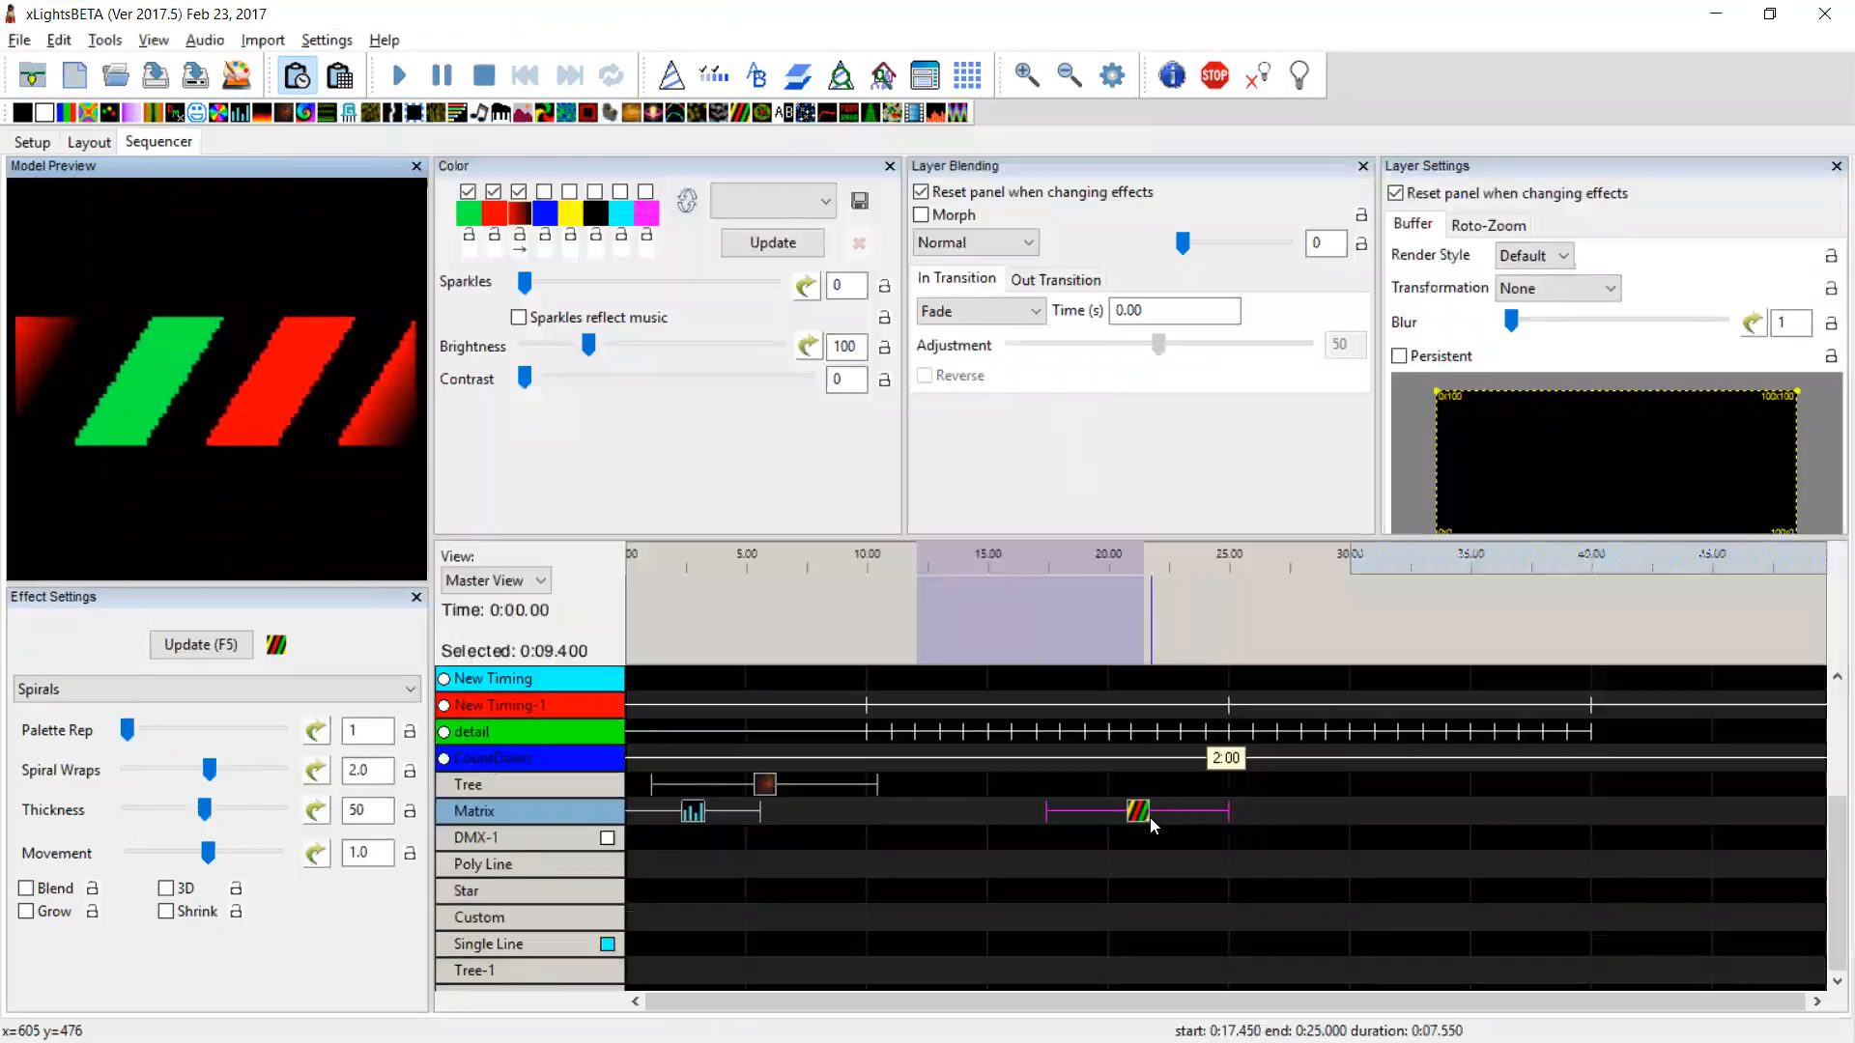
# Move the Matrix Spirals effect to start at about 9.75 seconds and turn off panel resetting for Layer Blending and Layer Settings
pyautogui.moveTo(1139, 817); pyautogui.dragTo(952, 817)
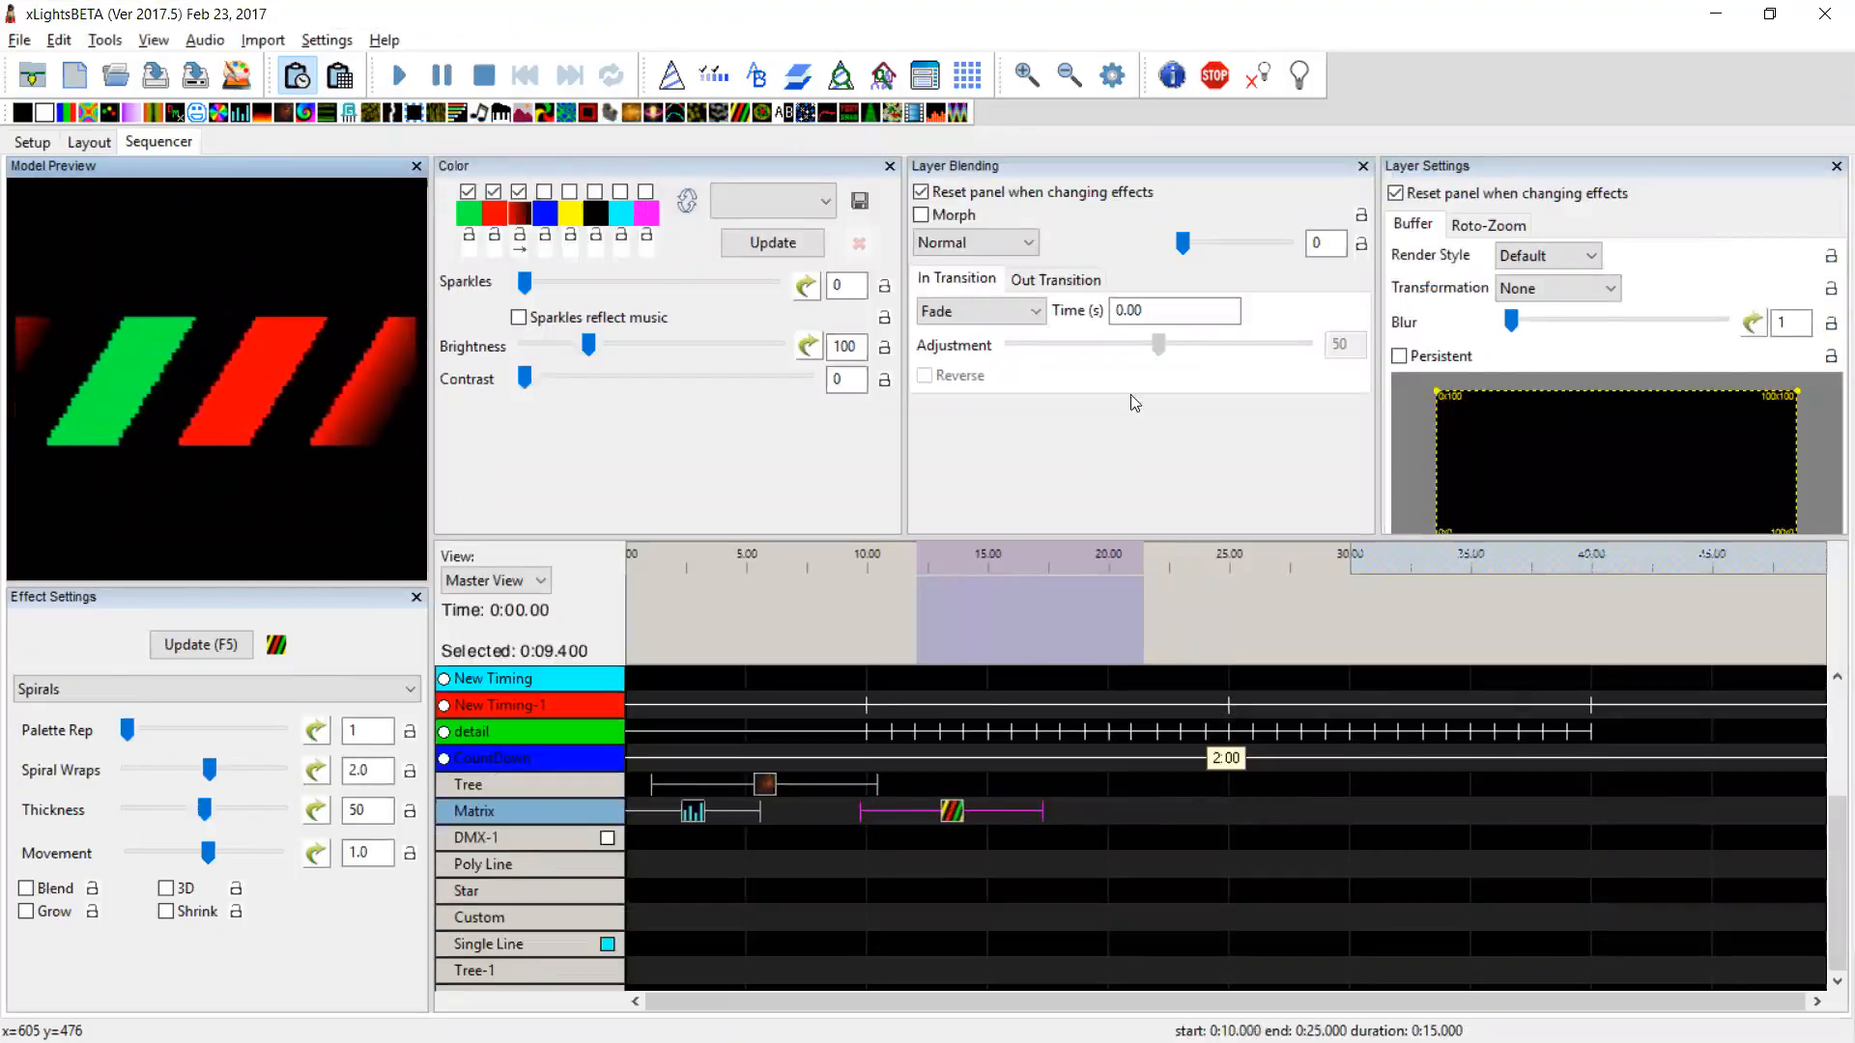
pyautogui.click(1082, 193)
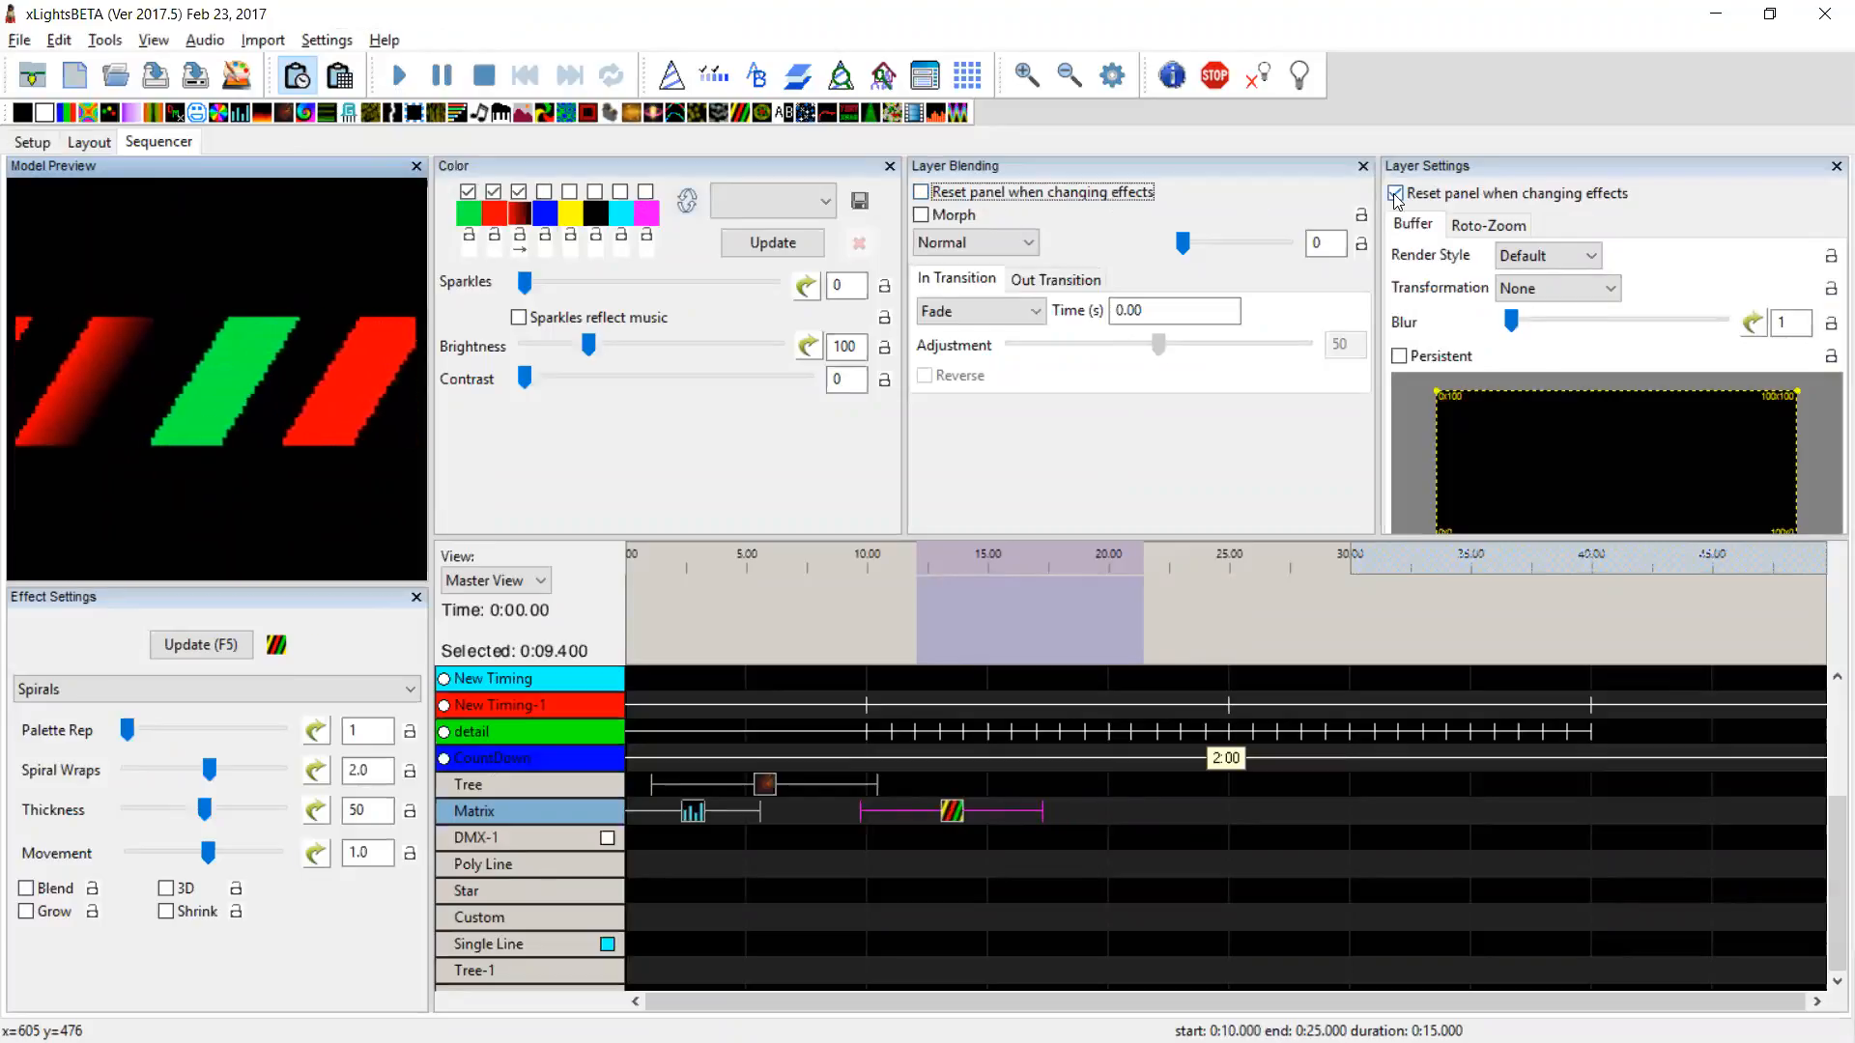
pyautogui.click(1396, 194)
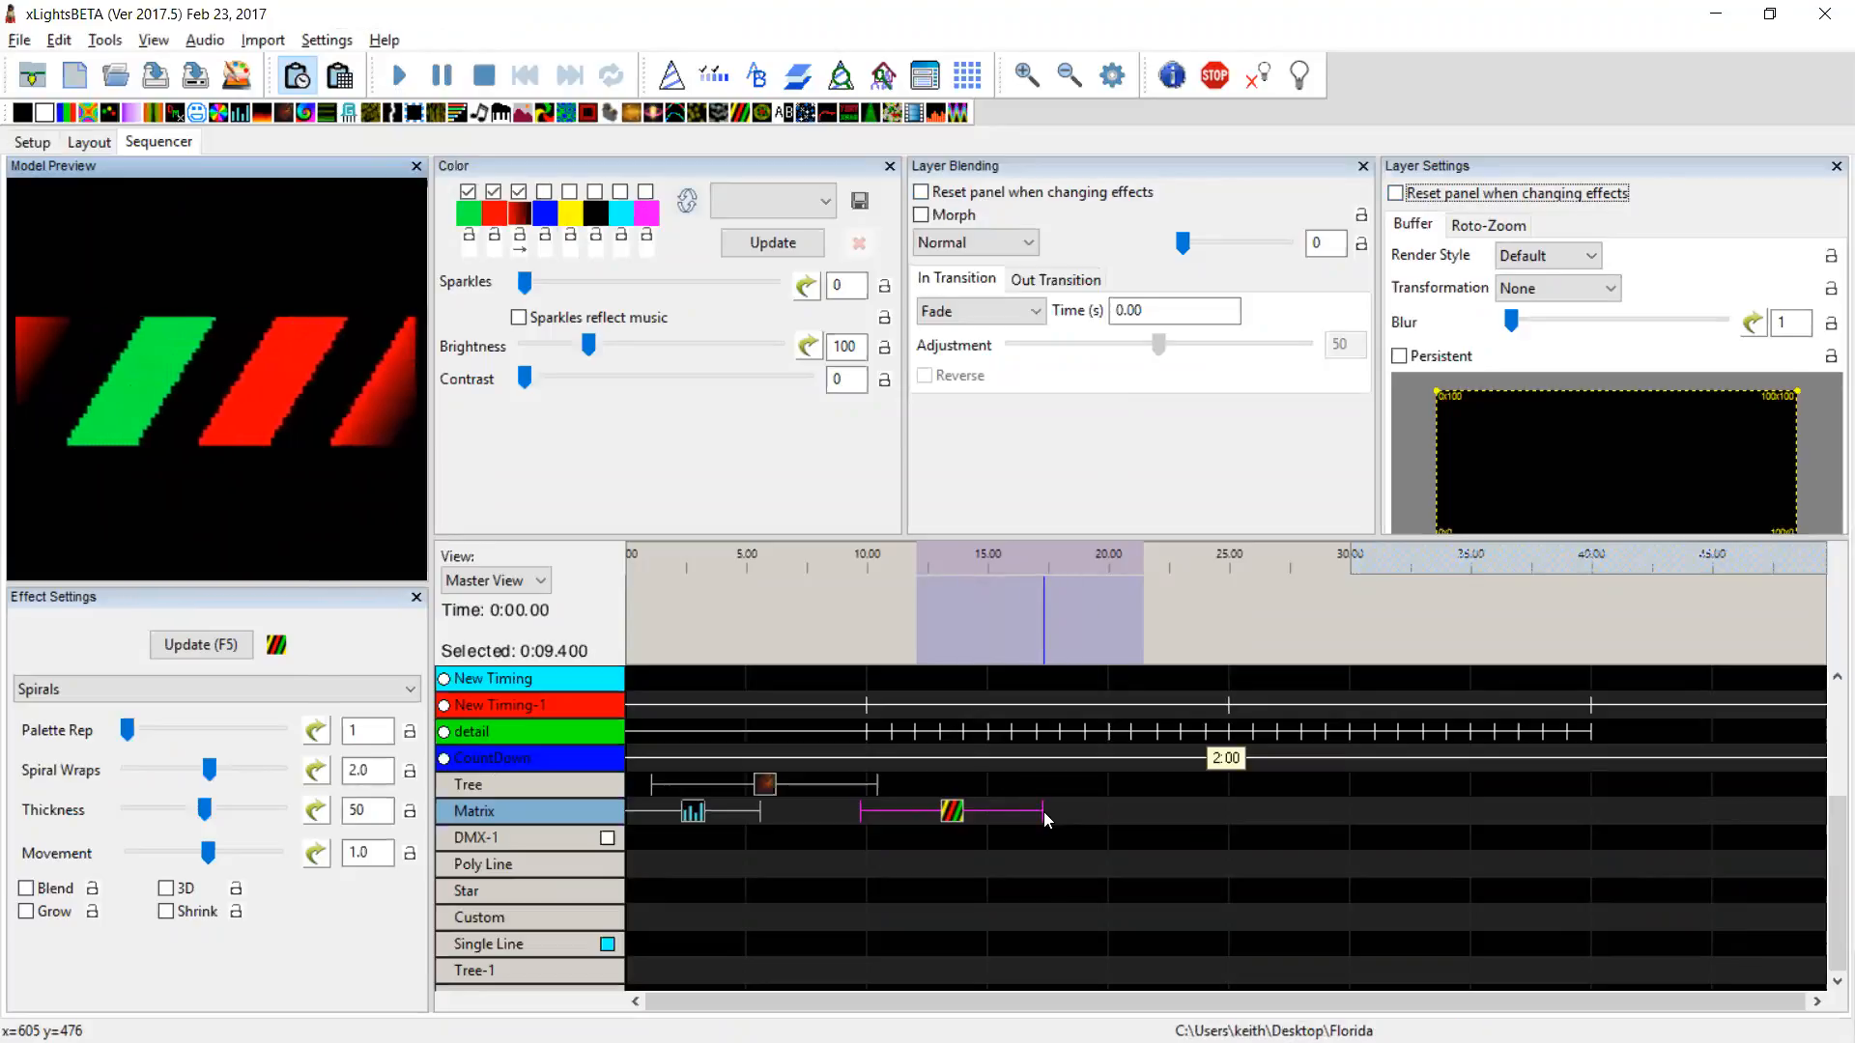
# Shorten the Spirals effect to end at about 12.5 seconds and add a one-second Bars effect on Matrix at about 18.7 seconds
pyautogui.moveTo(1041, 811); pyautogui.dragTo(924, 811)
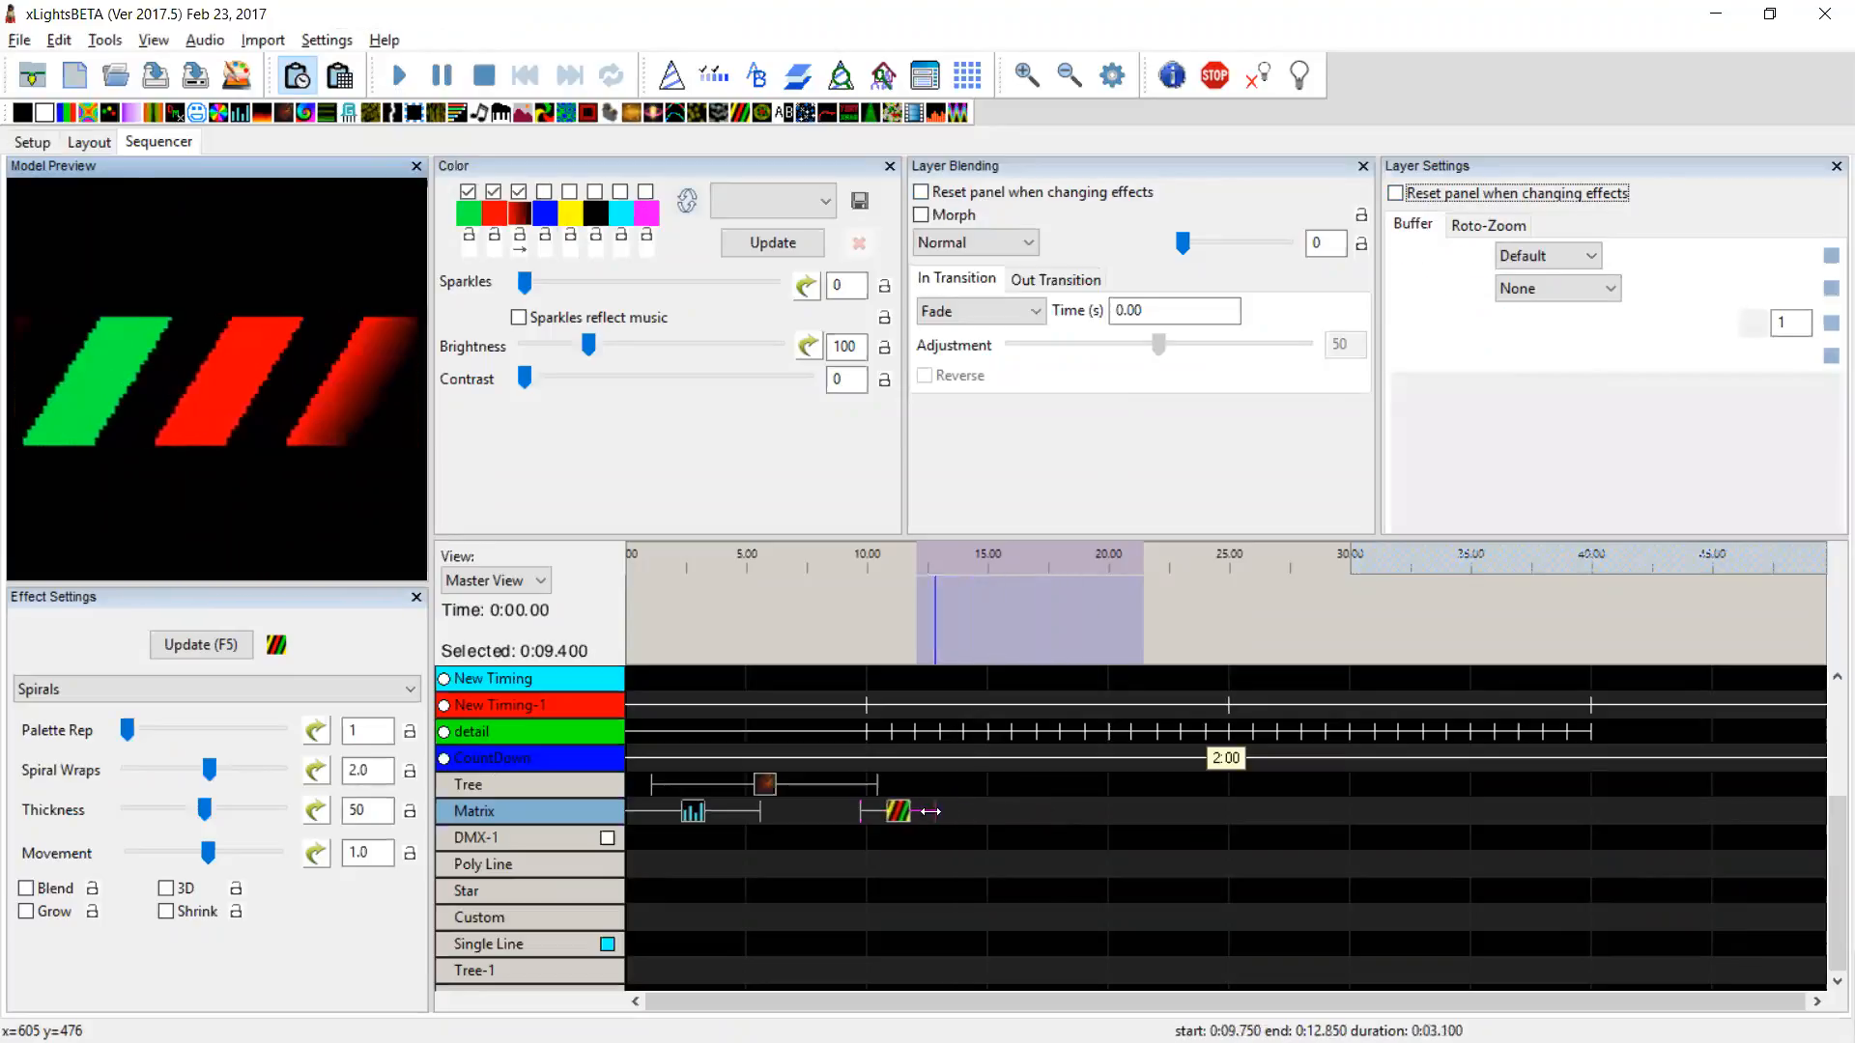
pyautogui.click(1027, 833)
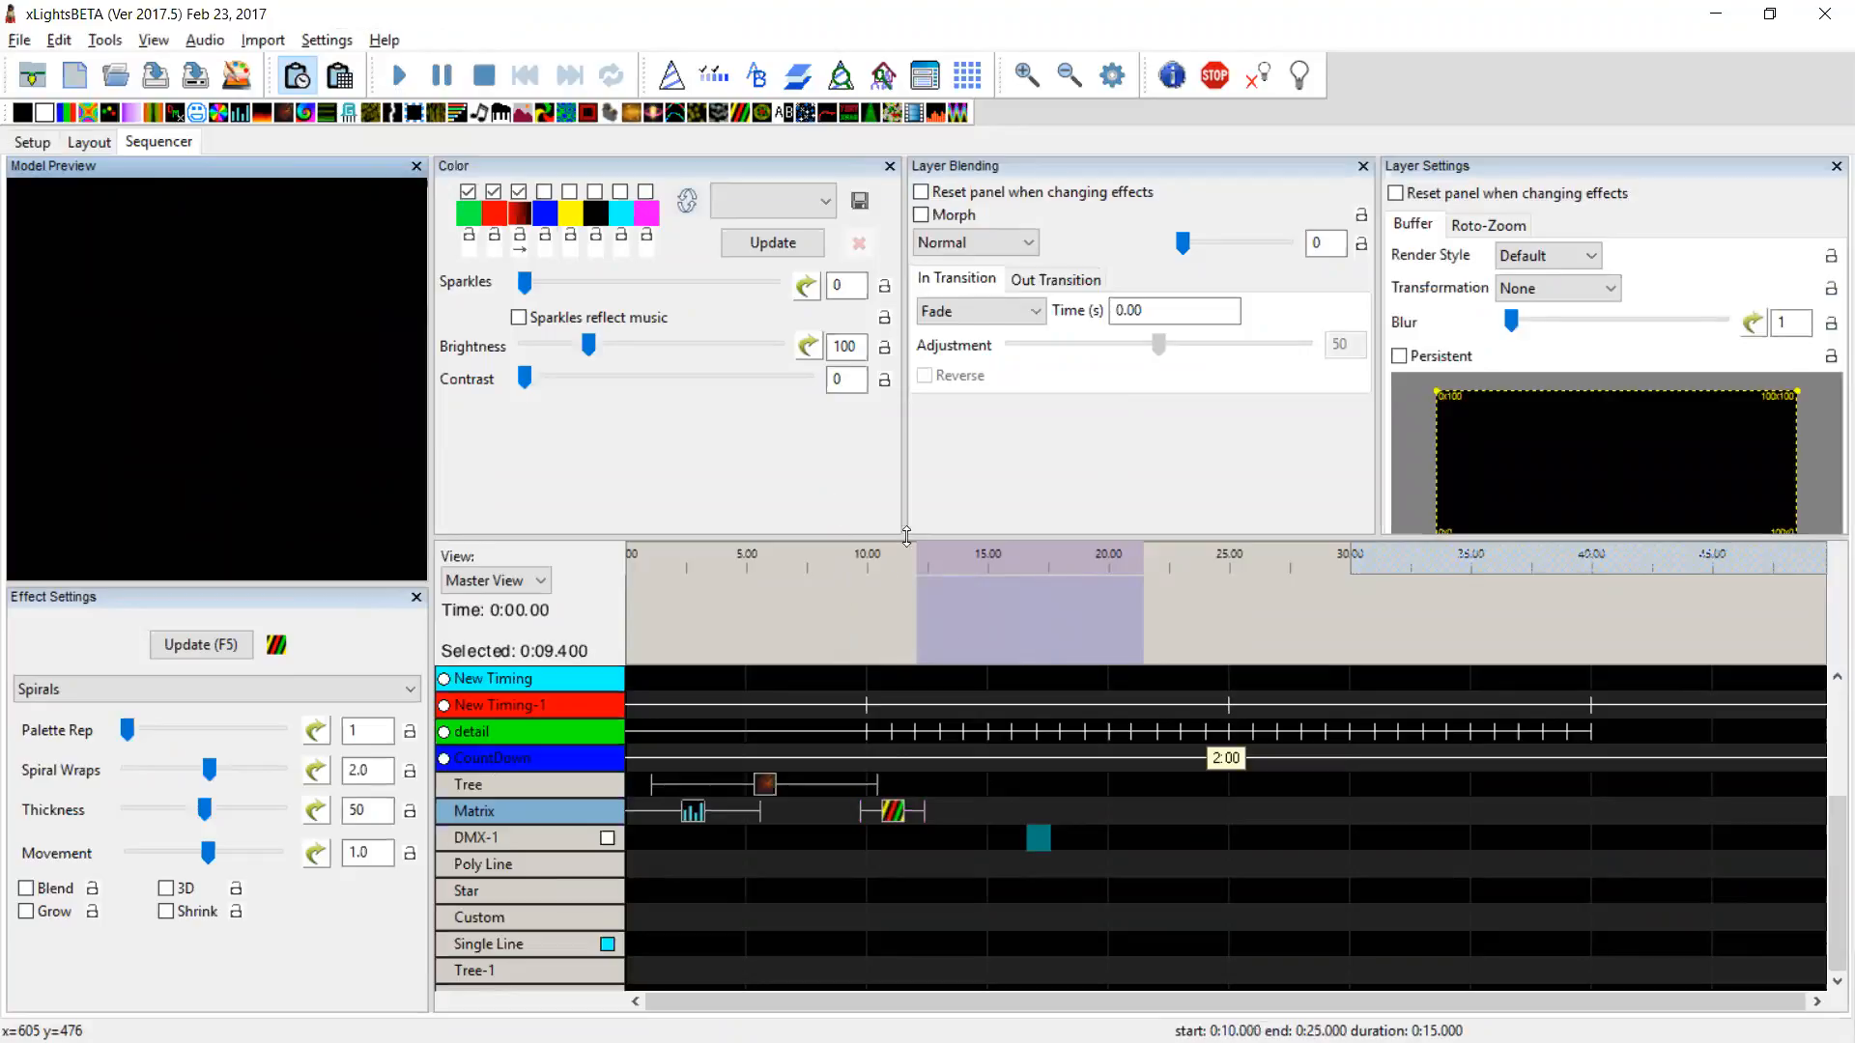
pyautogui.click(1003, 810)
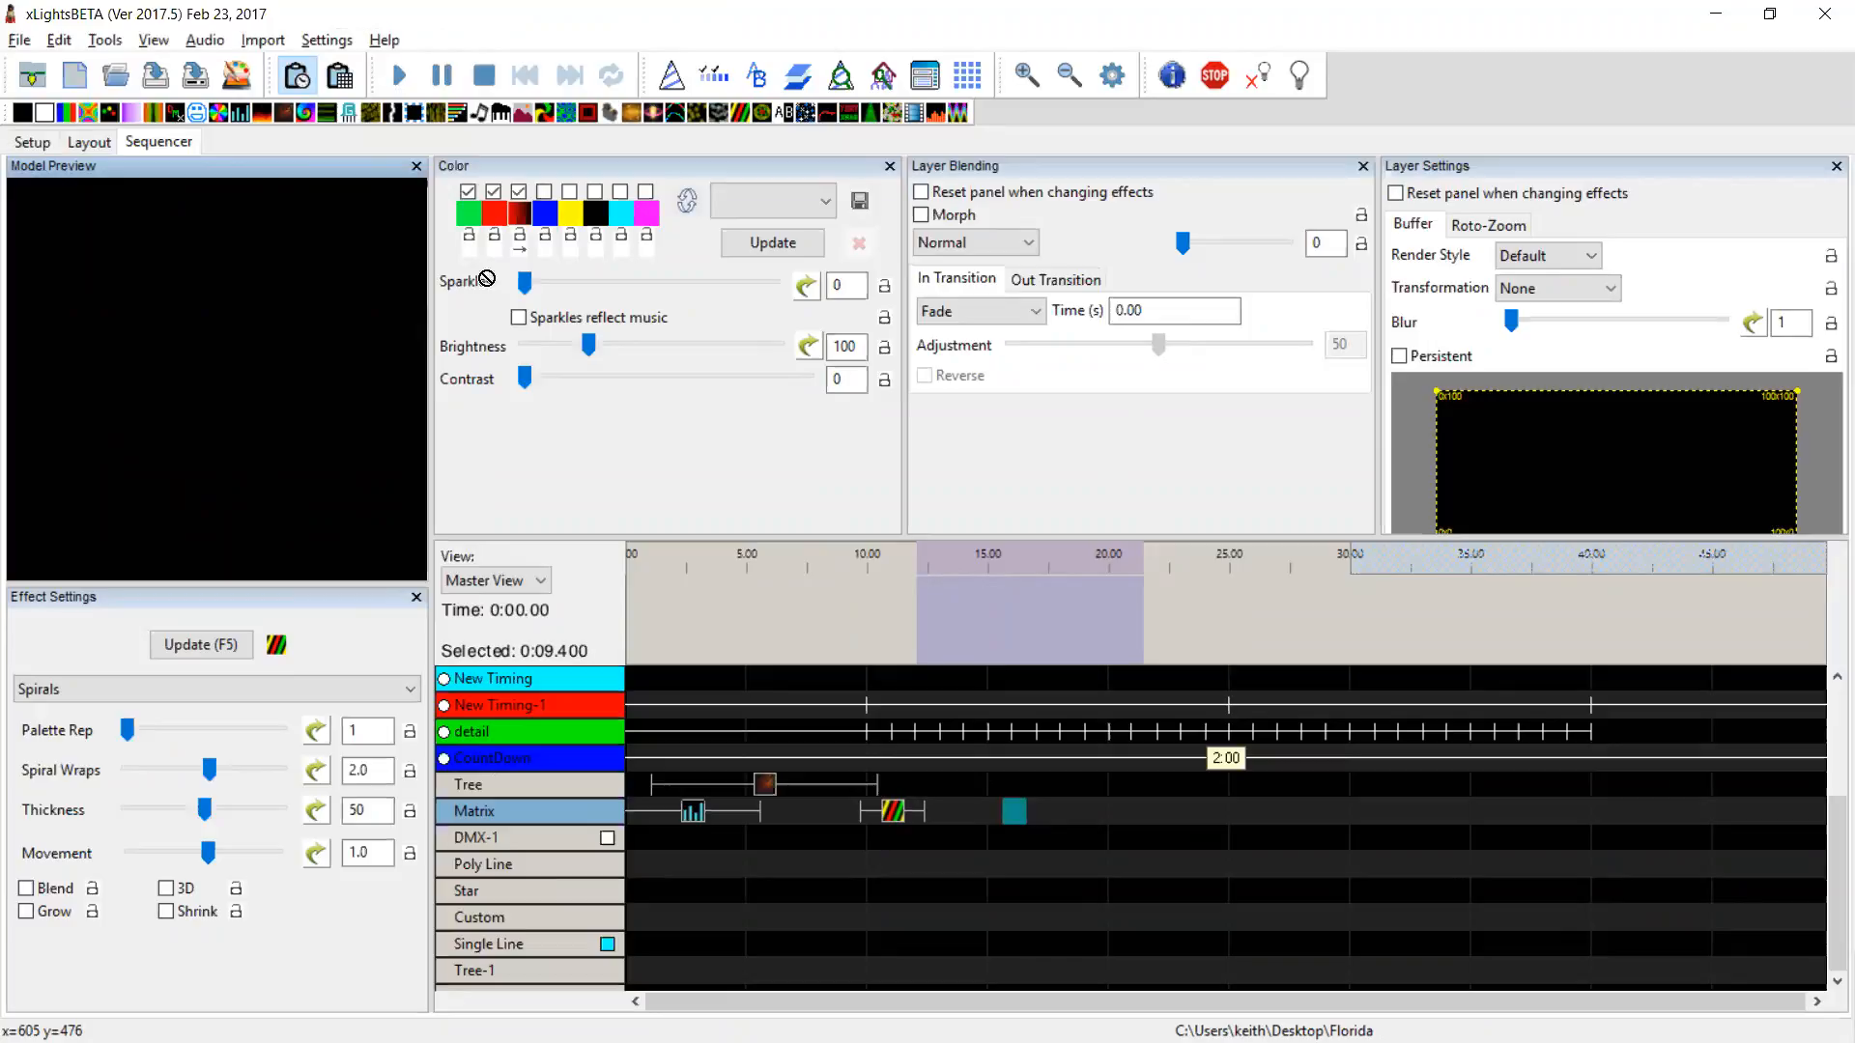
pyautogui.moveTo(276, 109); pyautogui.dragTo(338, 141)
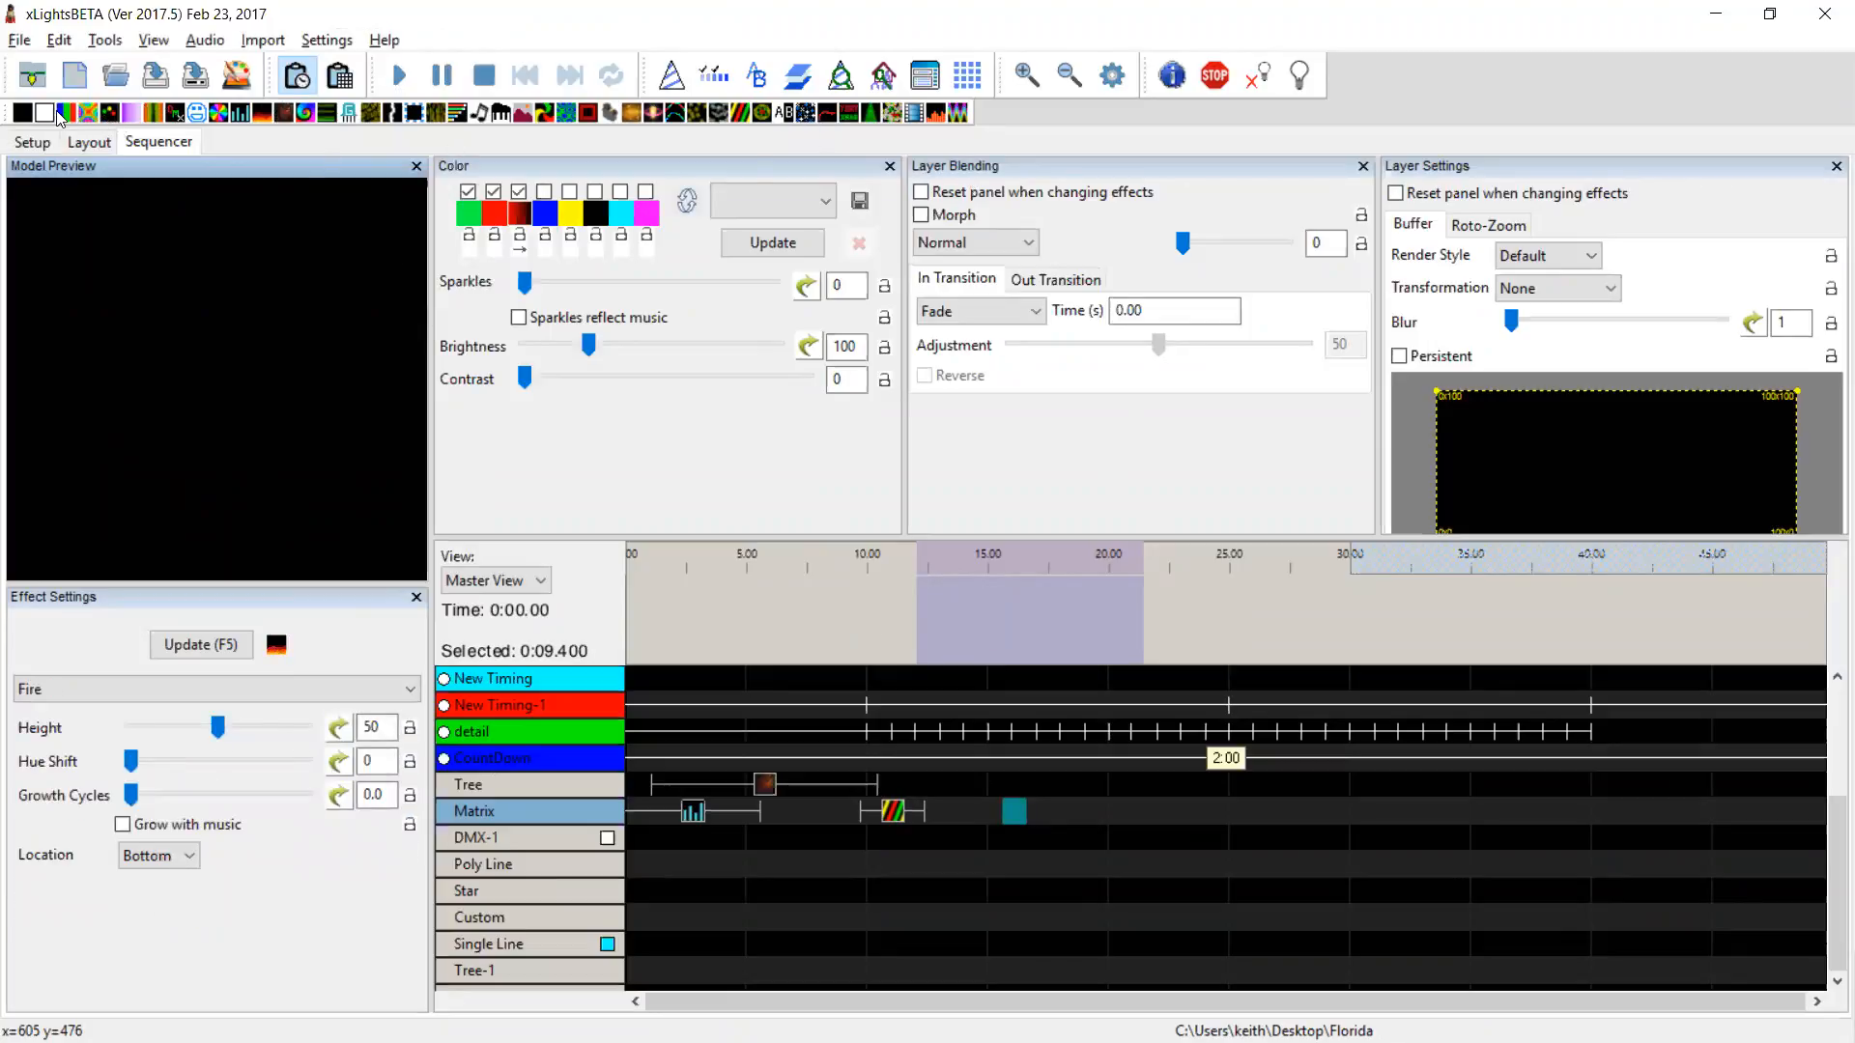
pyautogui.click(1128, 819)
pyautogui.click(1161, 812)
pyautogui.click(1090, 811)
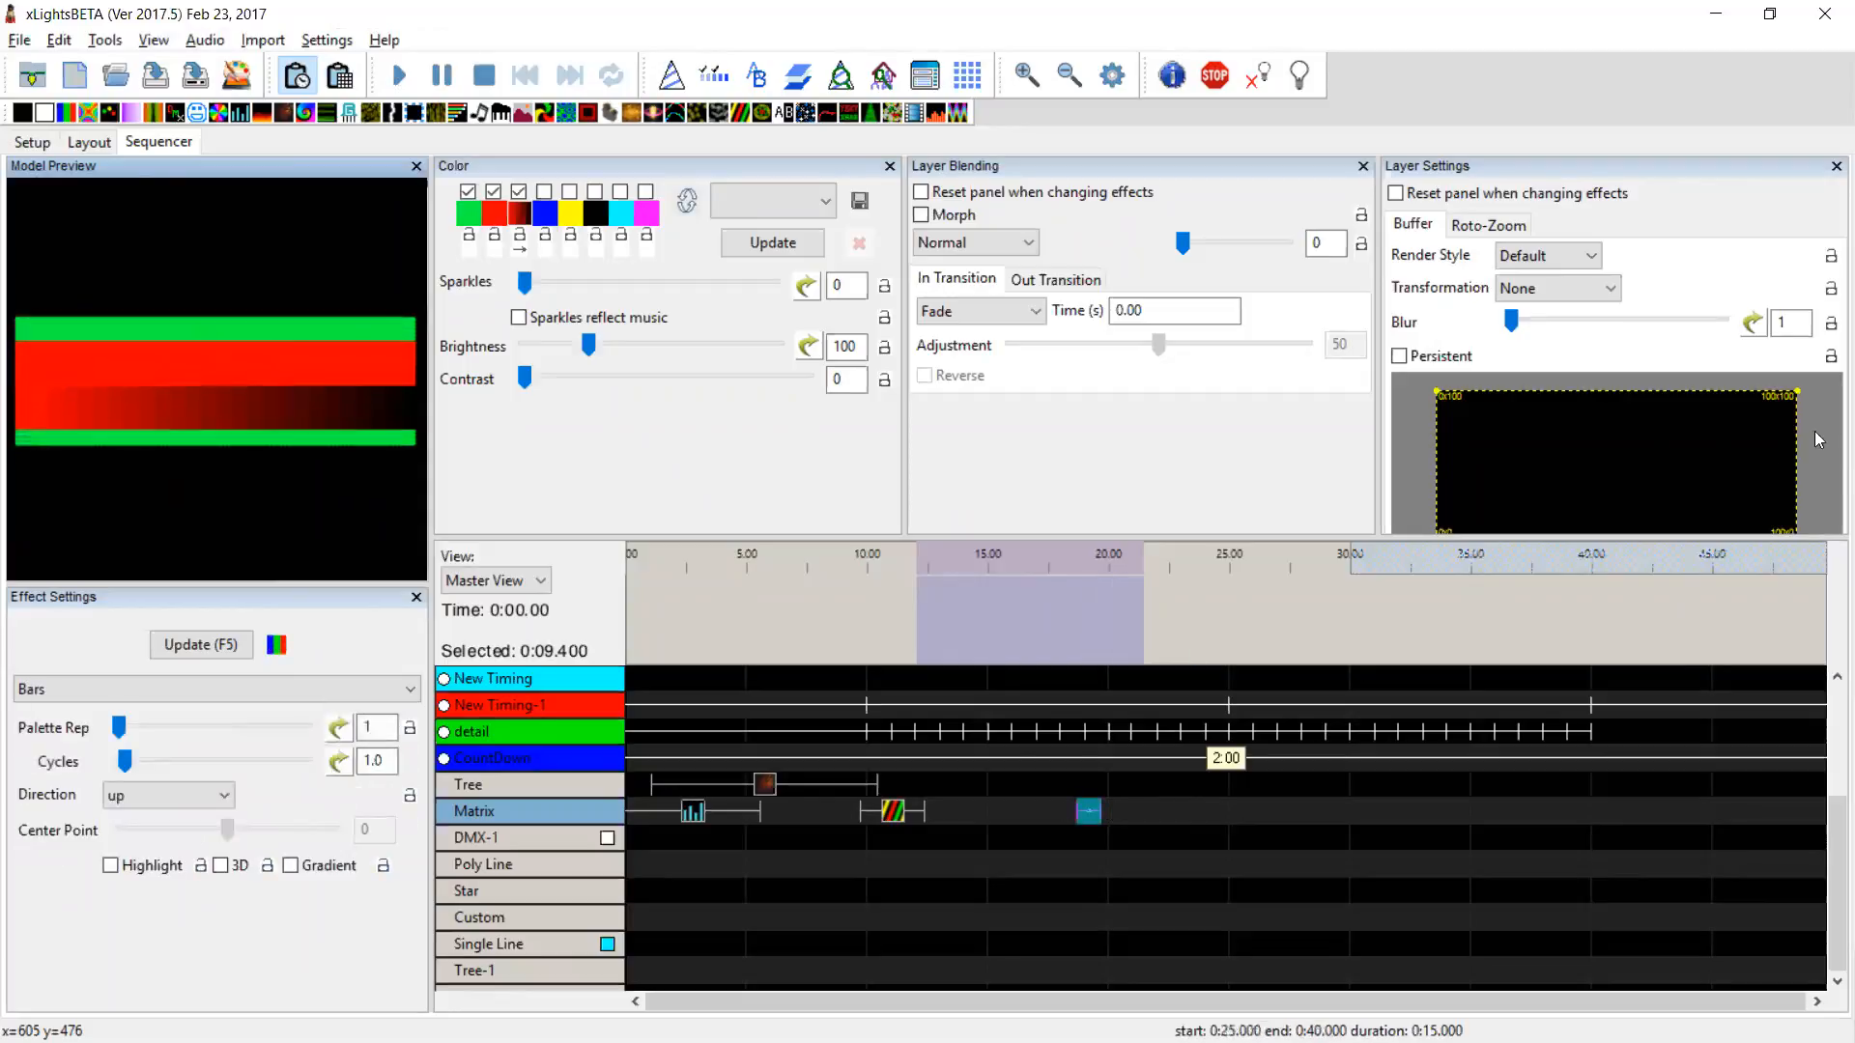
# Shrink the Bars effect's sub-buffer to the lower-left area, about 37 by 52 percent
pyautogui.moveTo(1799, 394); pyautogui.dragTo(1570, 466)
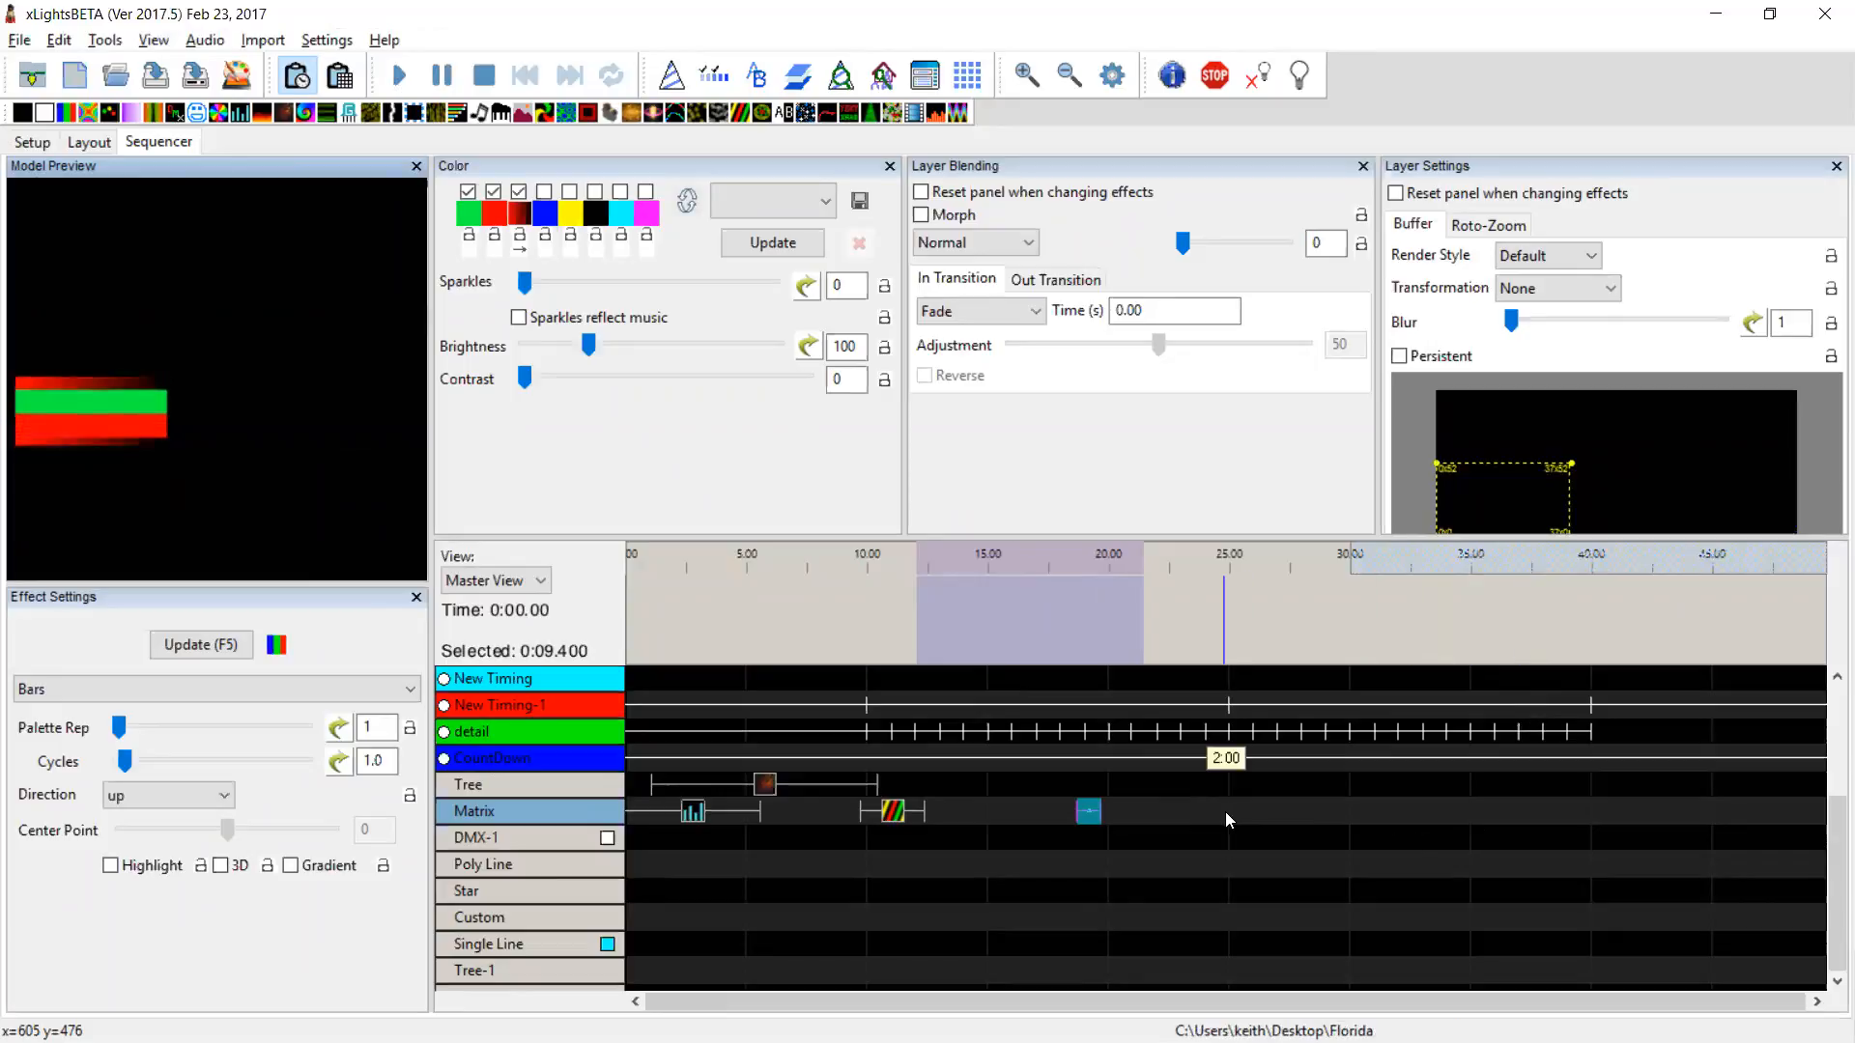
pyautogui.click(1115, 819)
pyautogui.click(1086, 817)
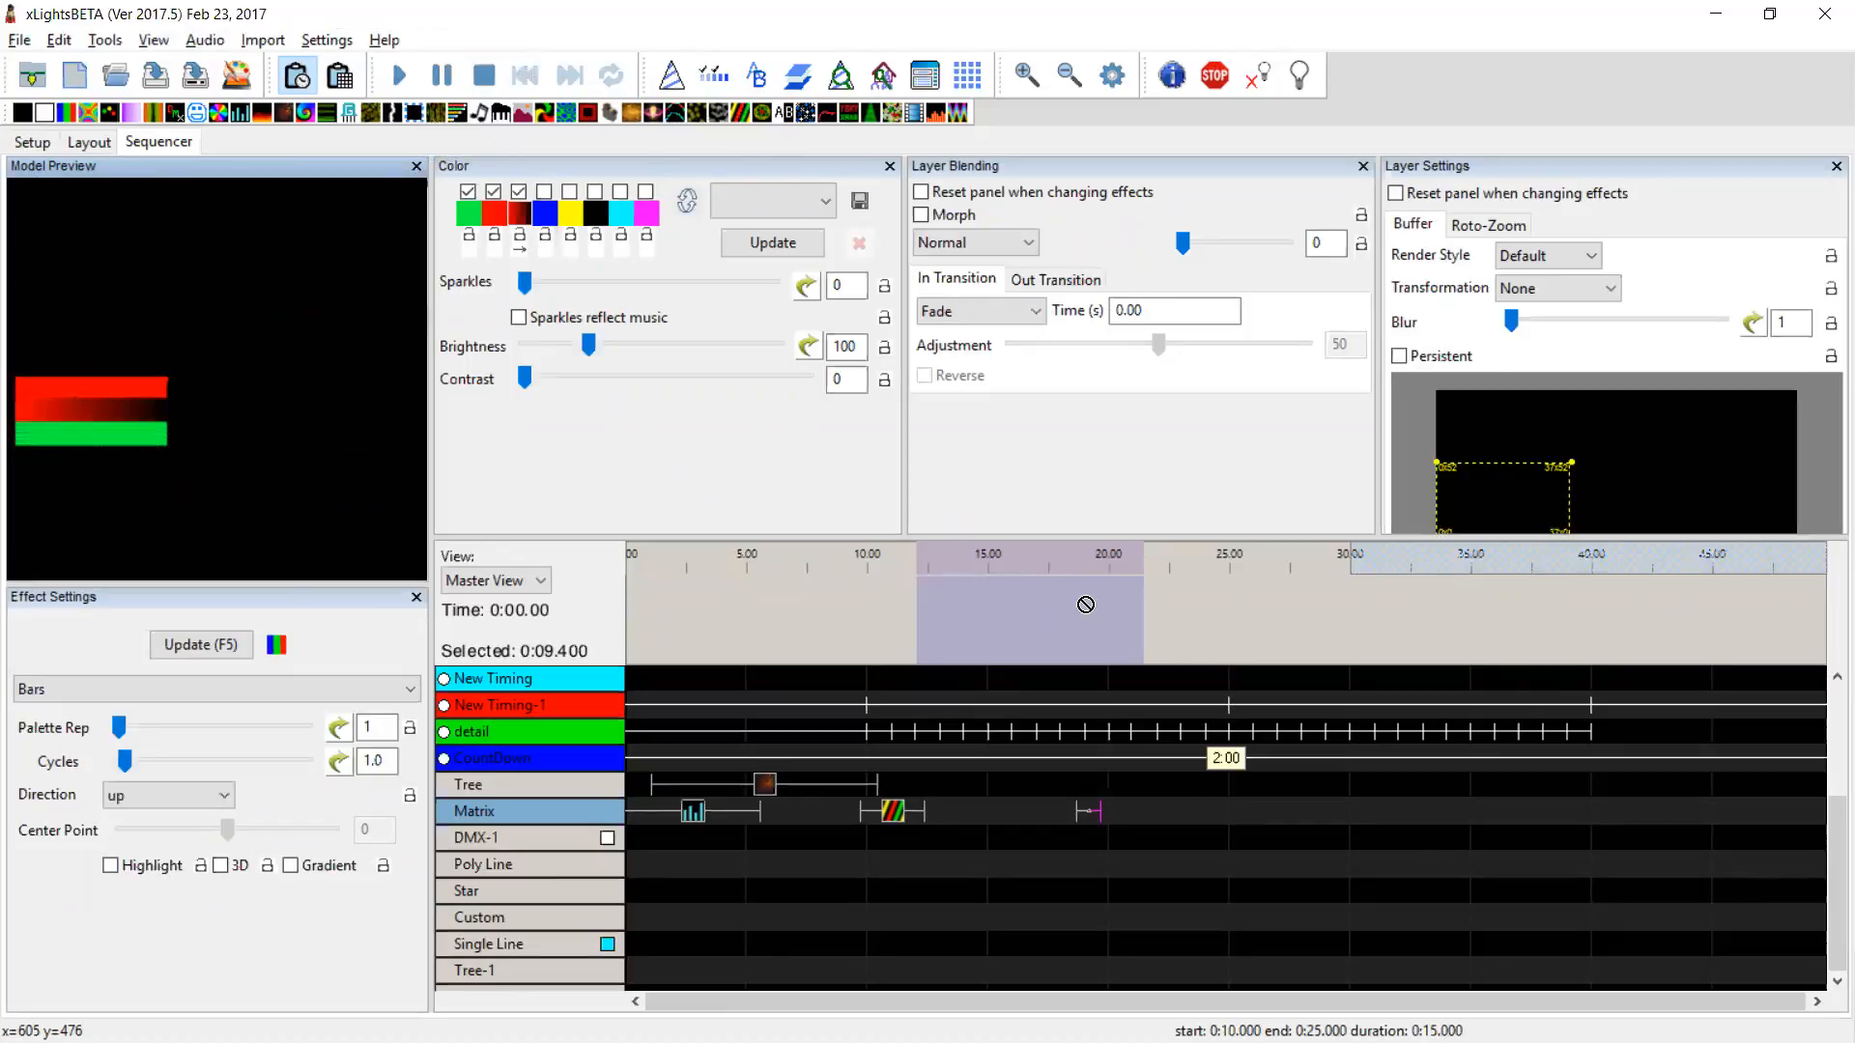
# Add a one-second Spirals effect on Matrix at about 21.4 seconds, then show the out-transition settings of the Bars effect
pyautogui.click(1144, 811)
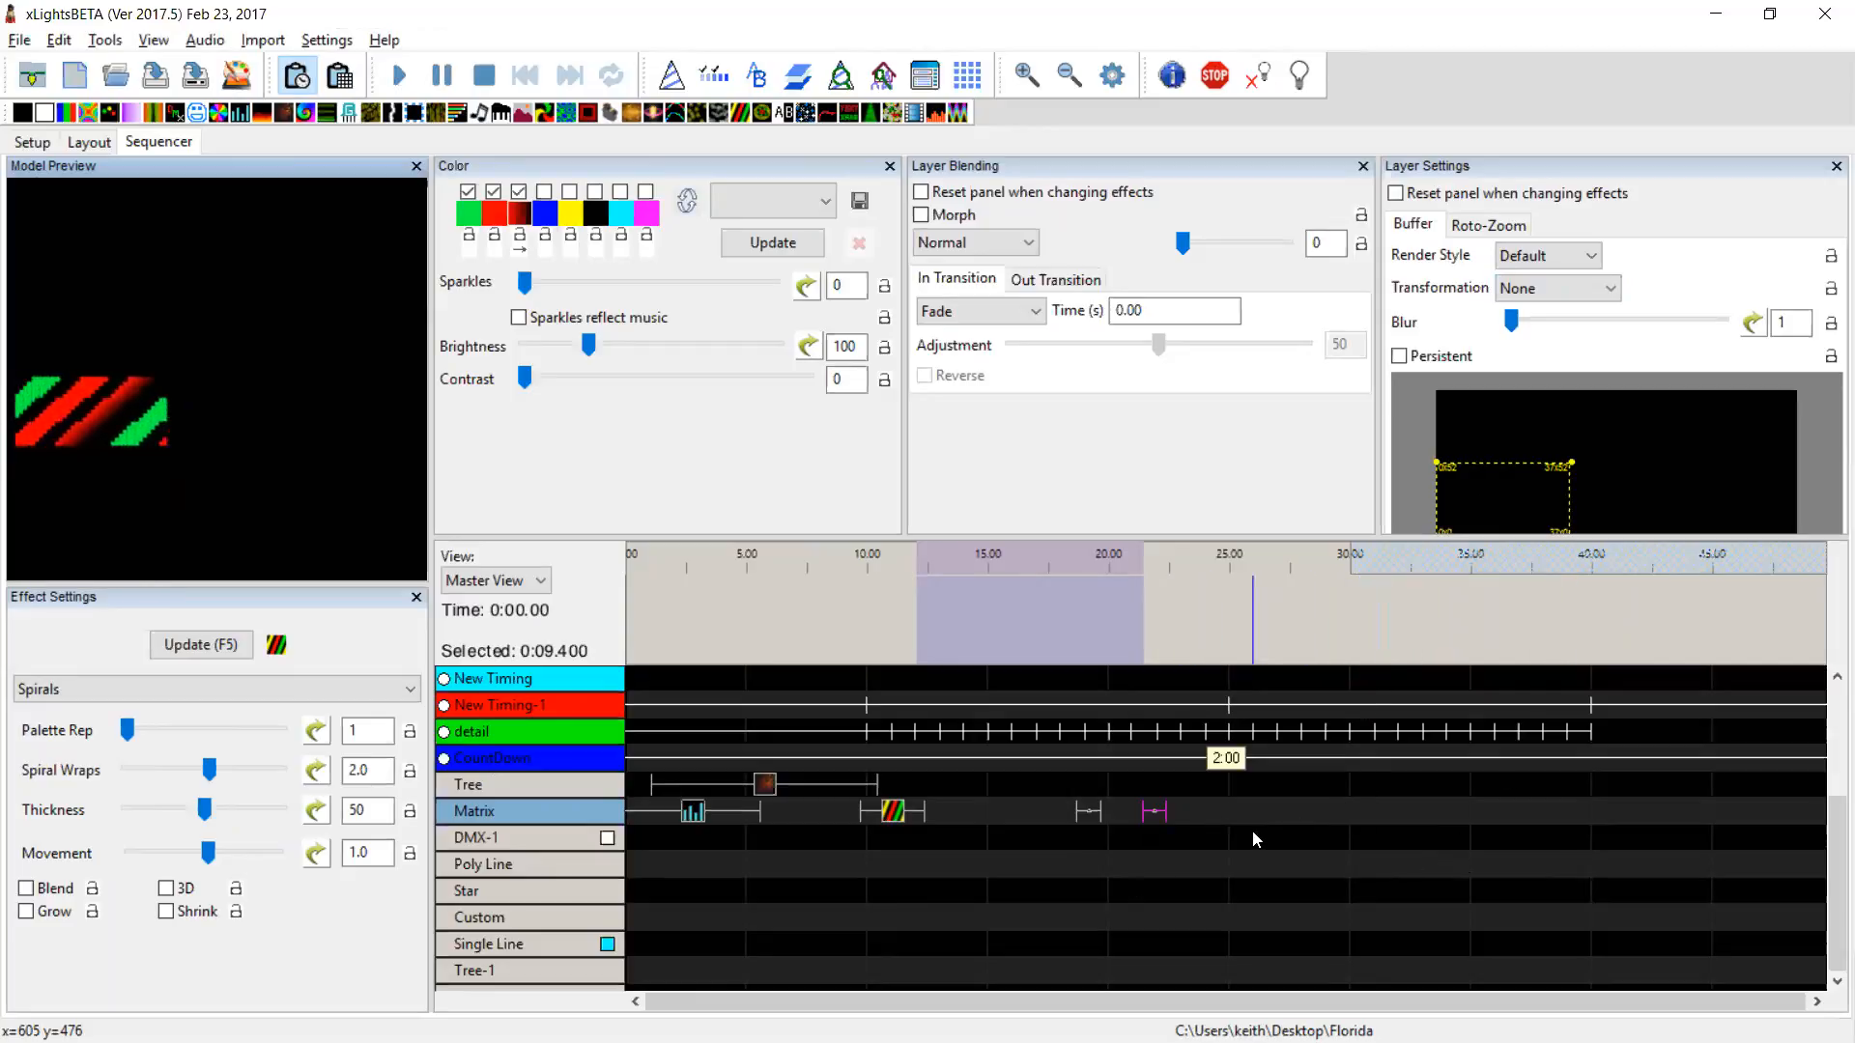
pyautogui.click(1062, 280)
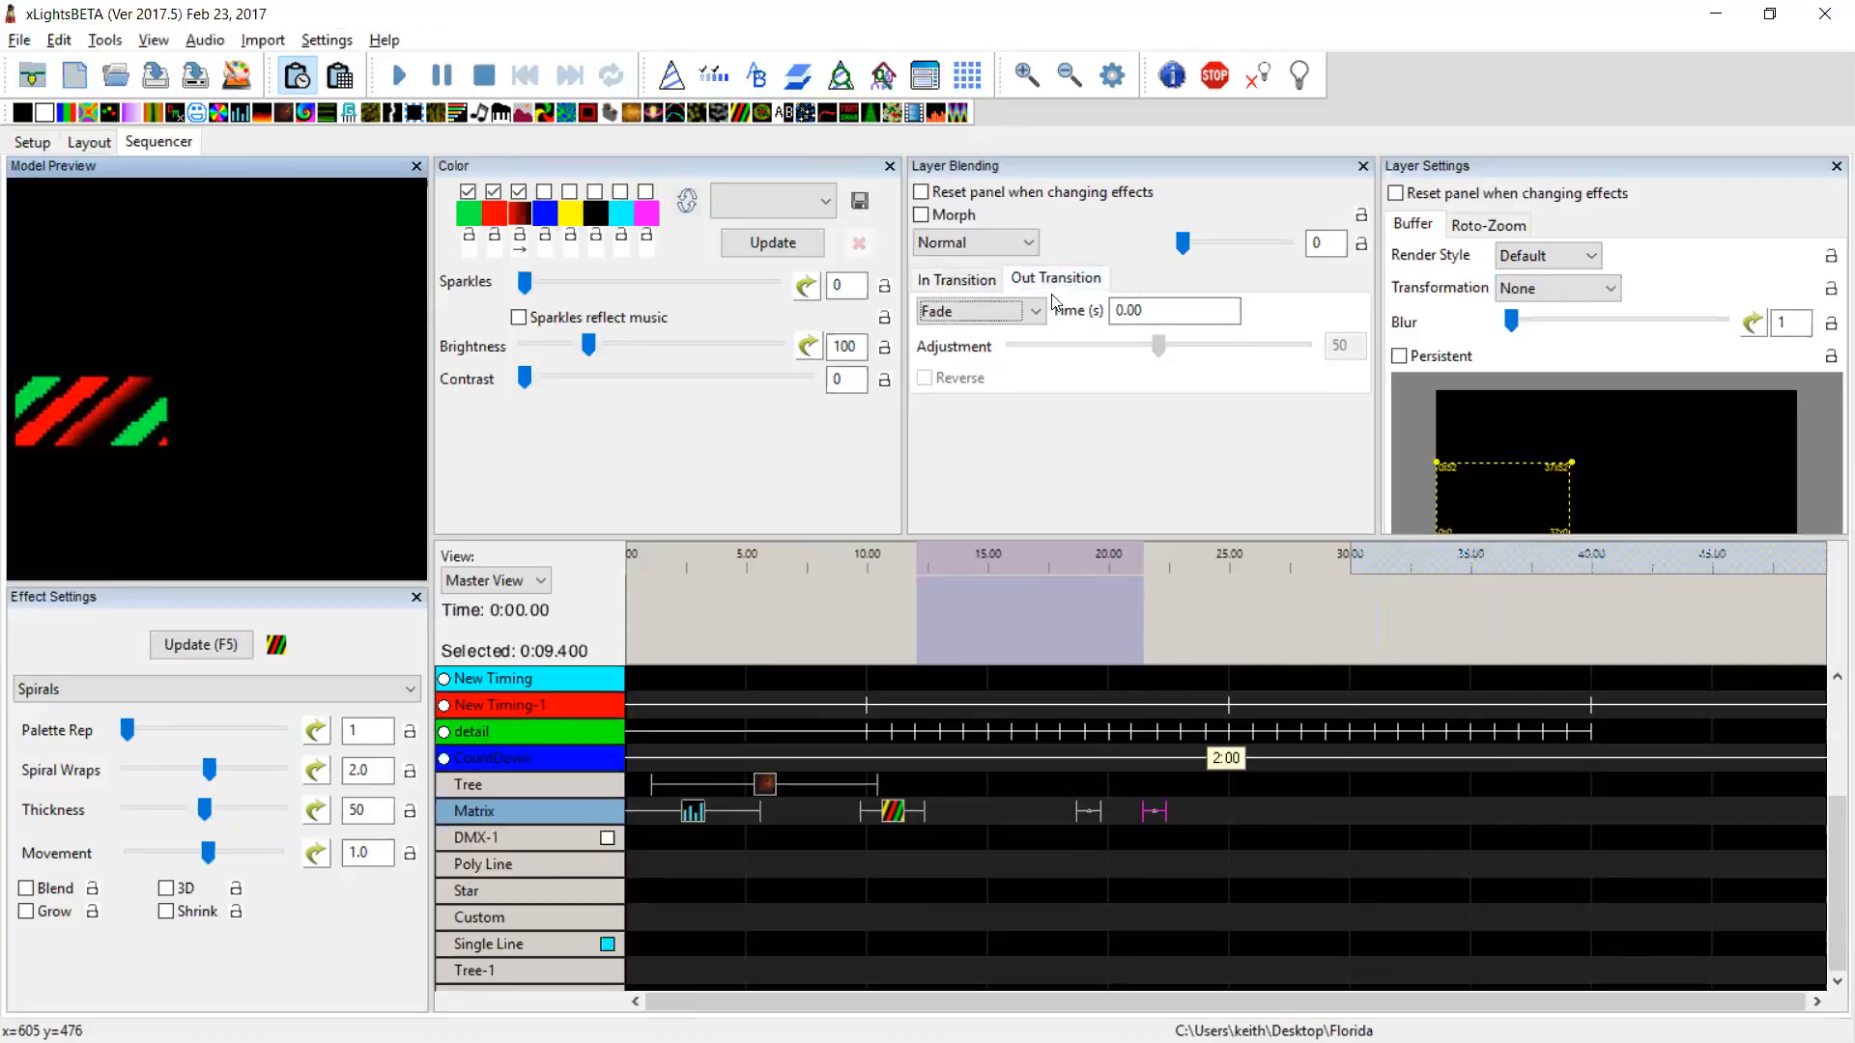
pyautogui.click(1079, 813)
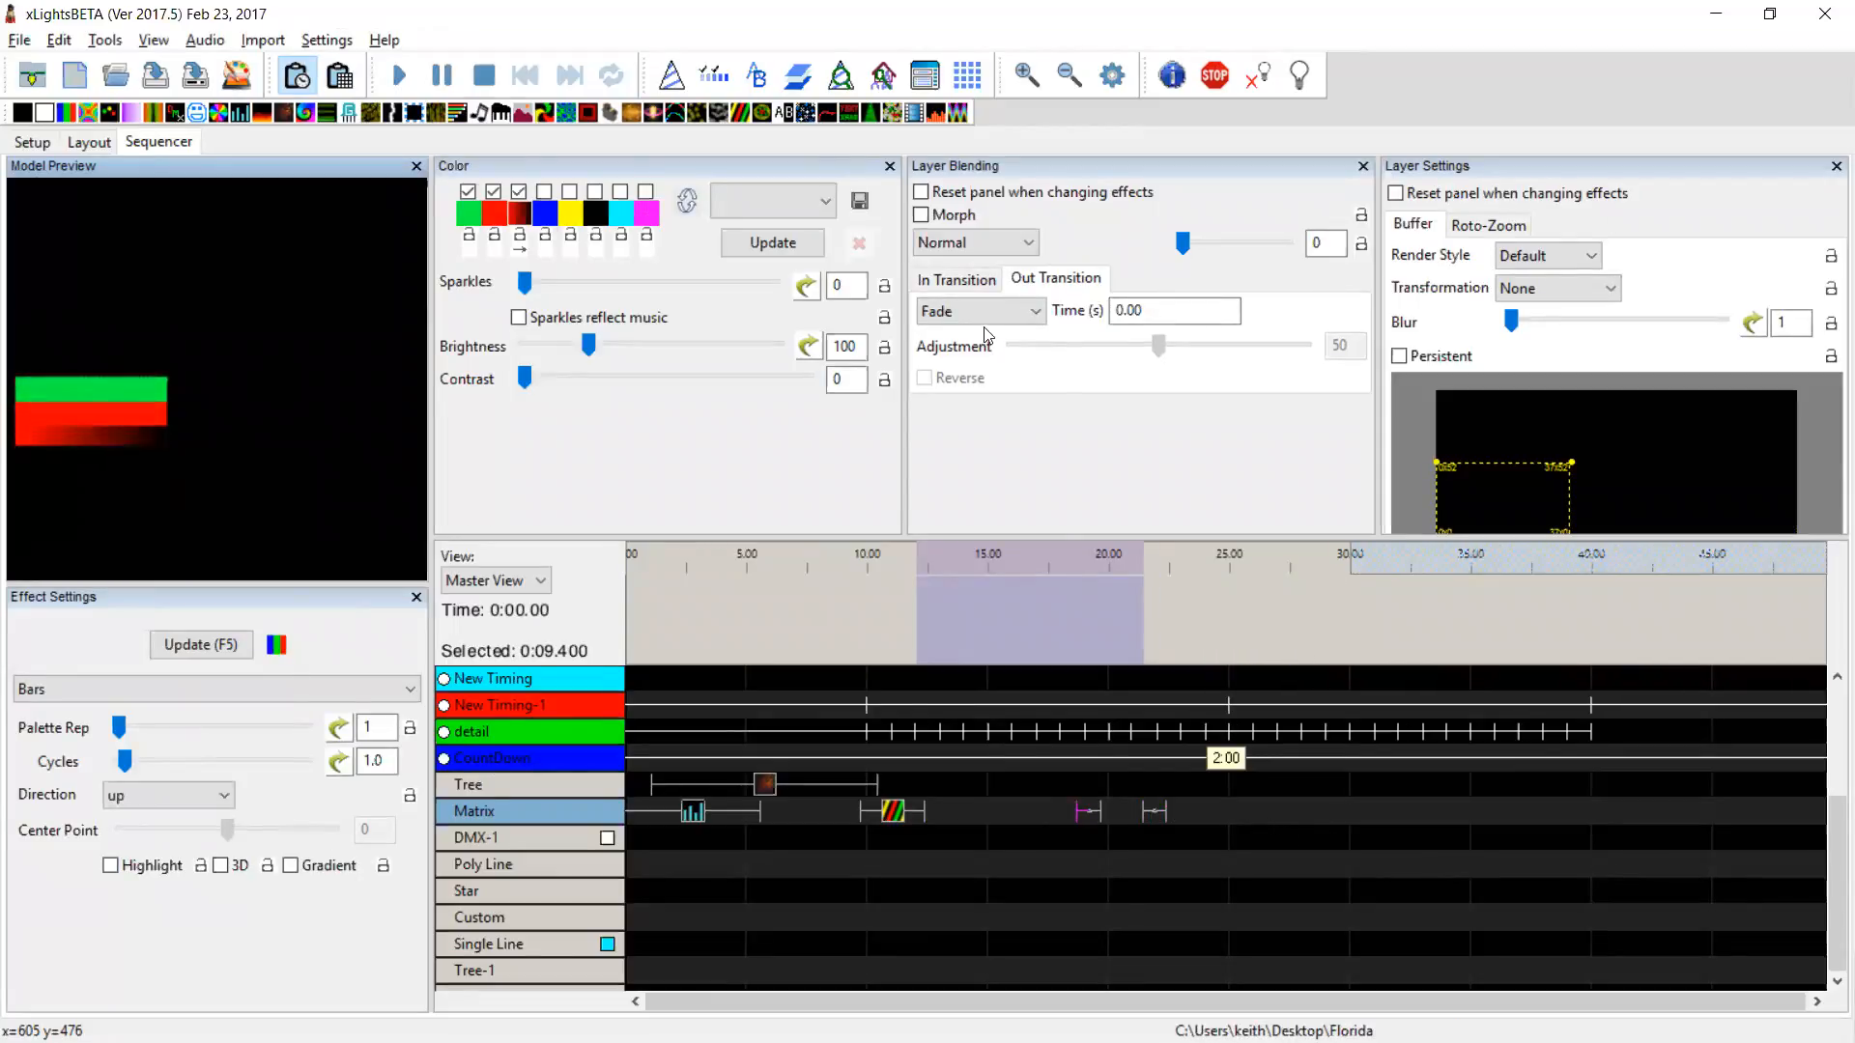
# Turn on panel resetting for Layer Settings and add a one-second Bars effect on Matrix at about 26.1 seconds
pyautogui.click(923, 193)
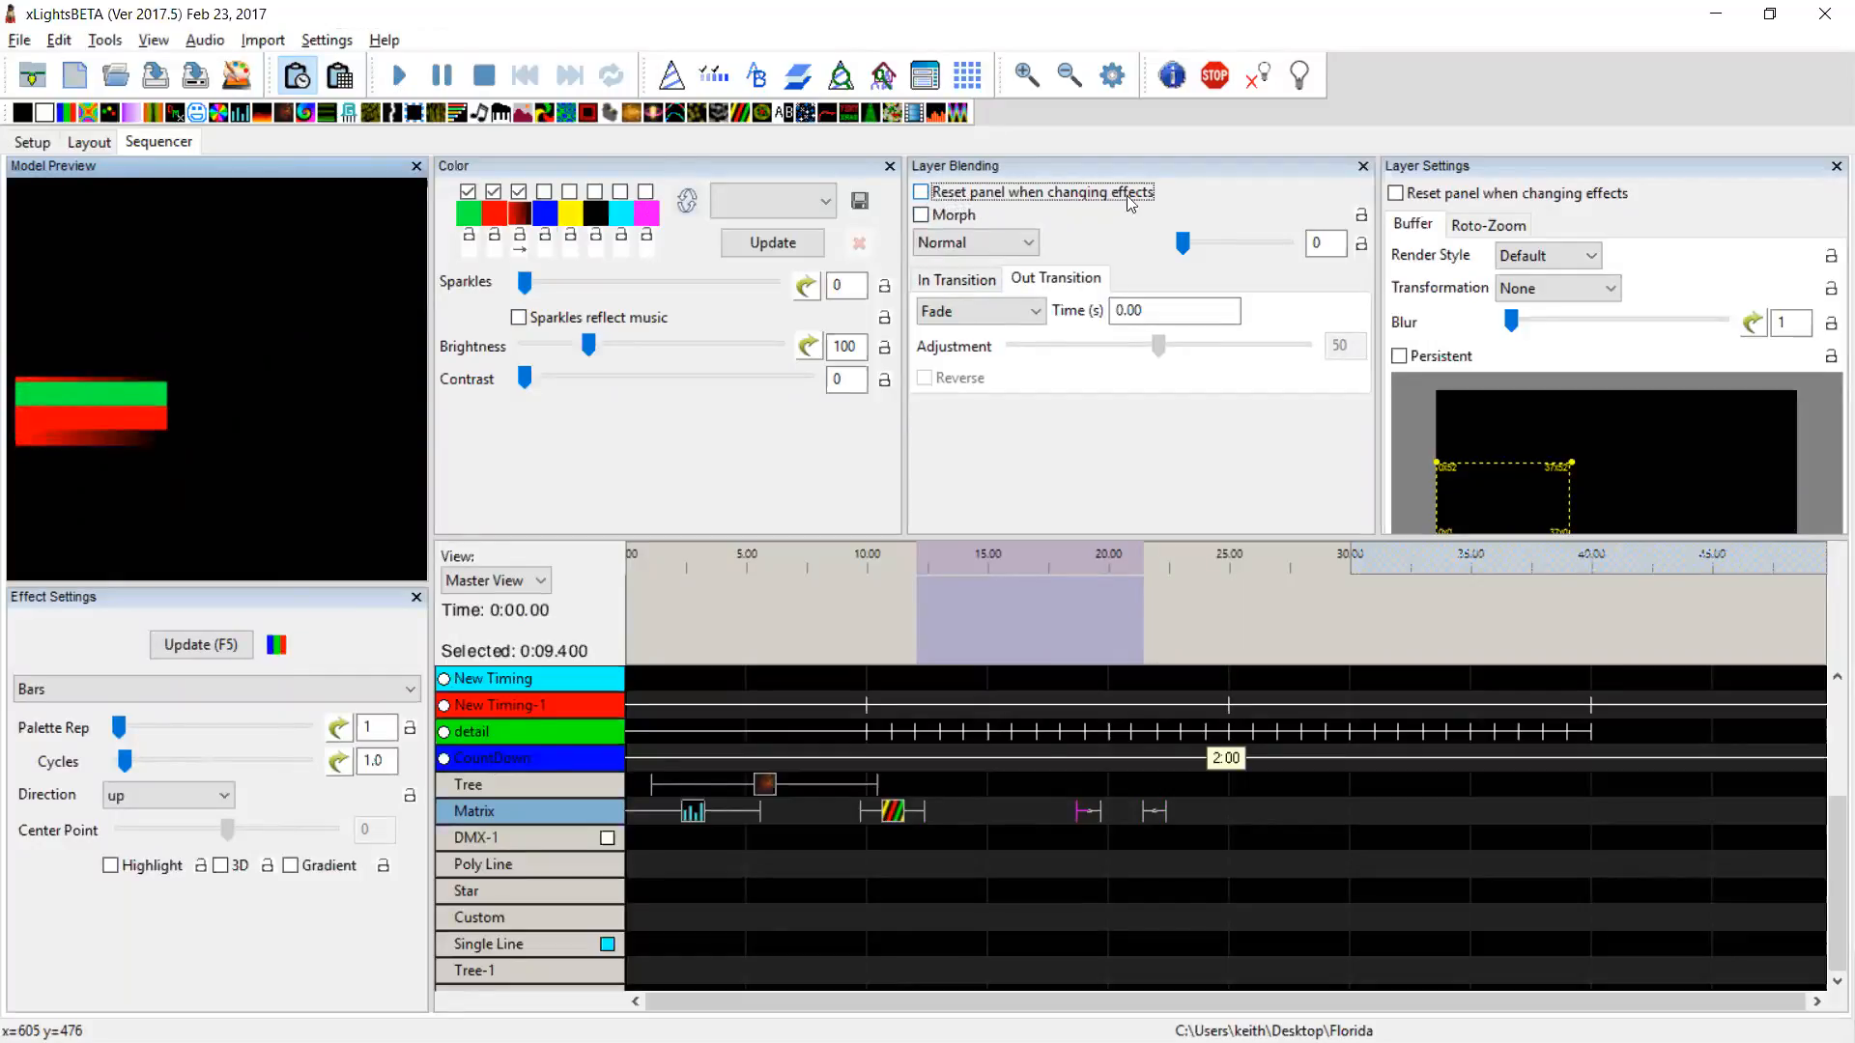
pyautogui.click(1420, 196)
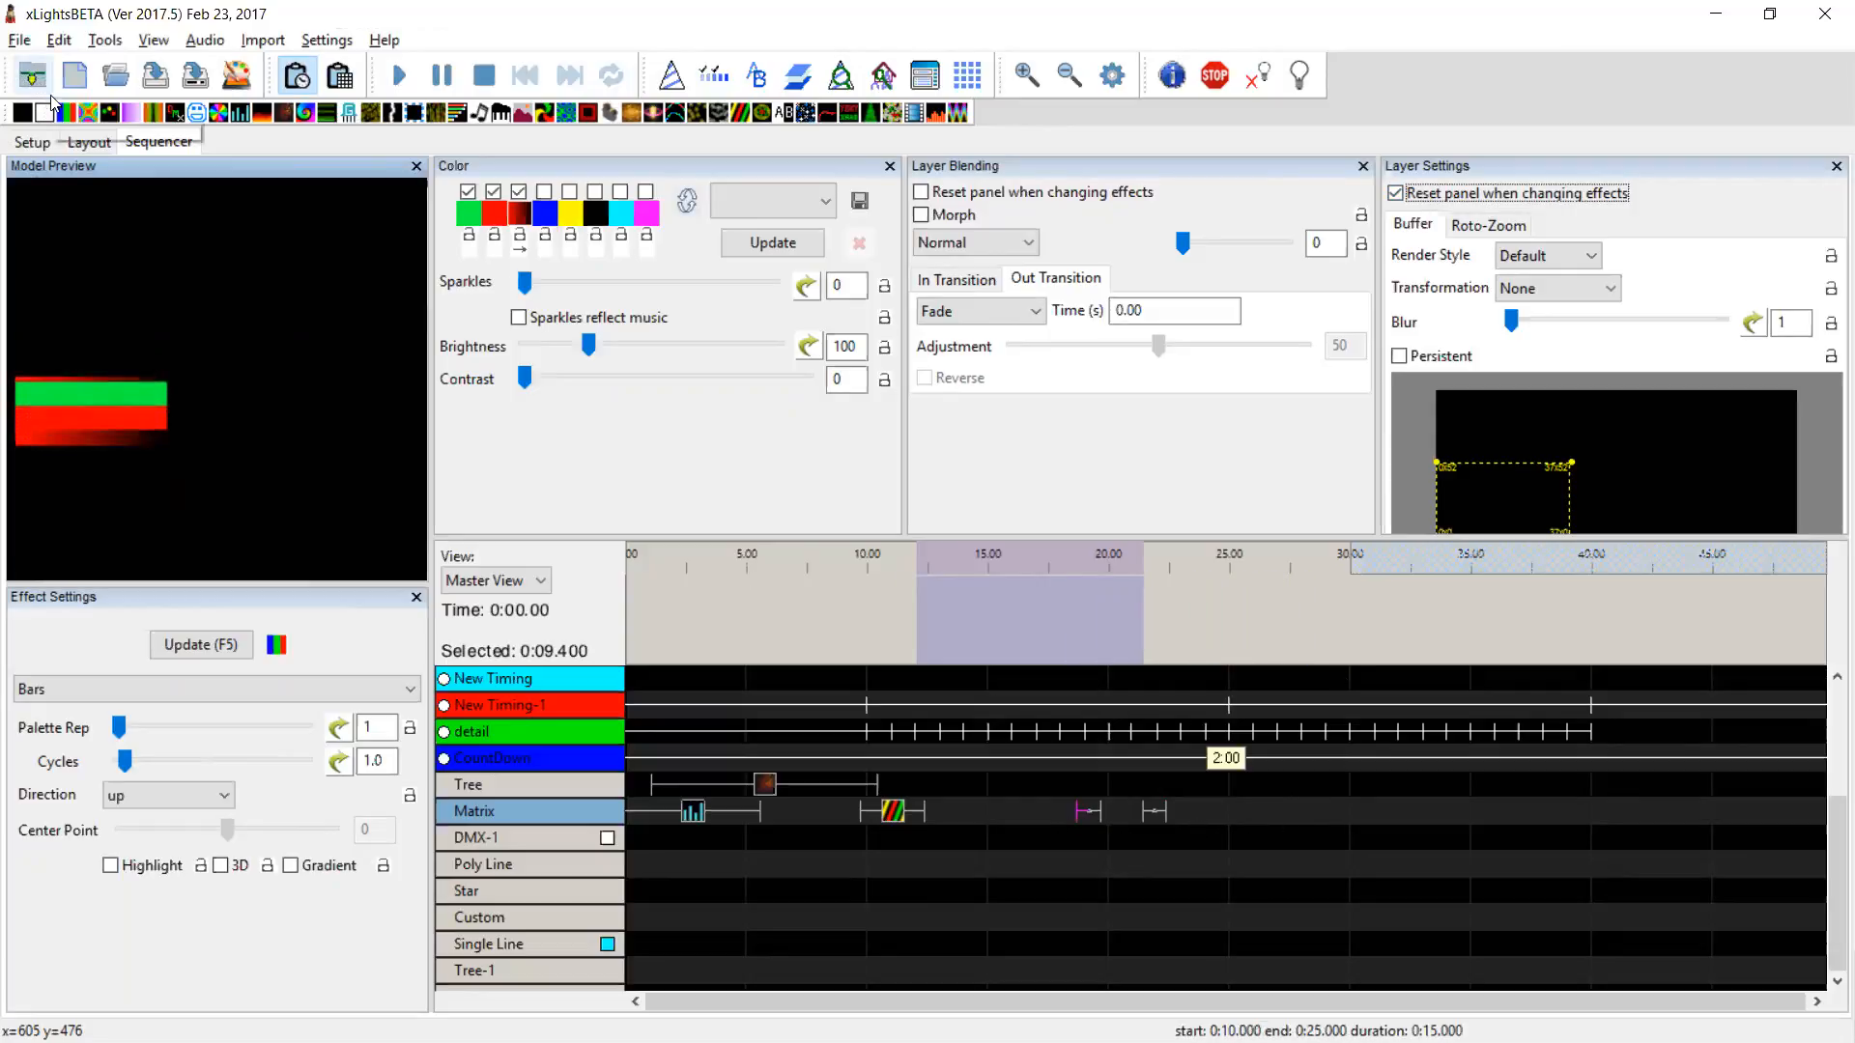
pyautogui.moveTo(65, 113); pyautogui.dragTo(1267, 811)
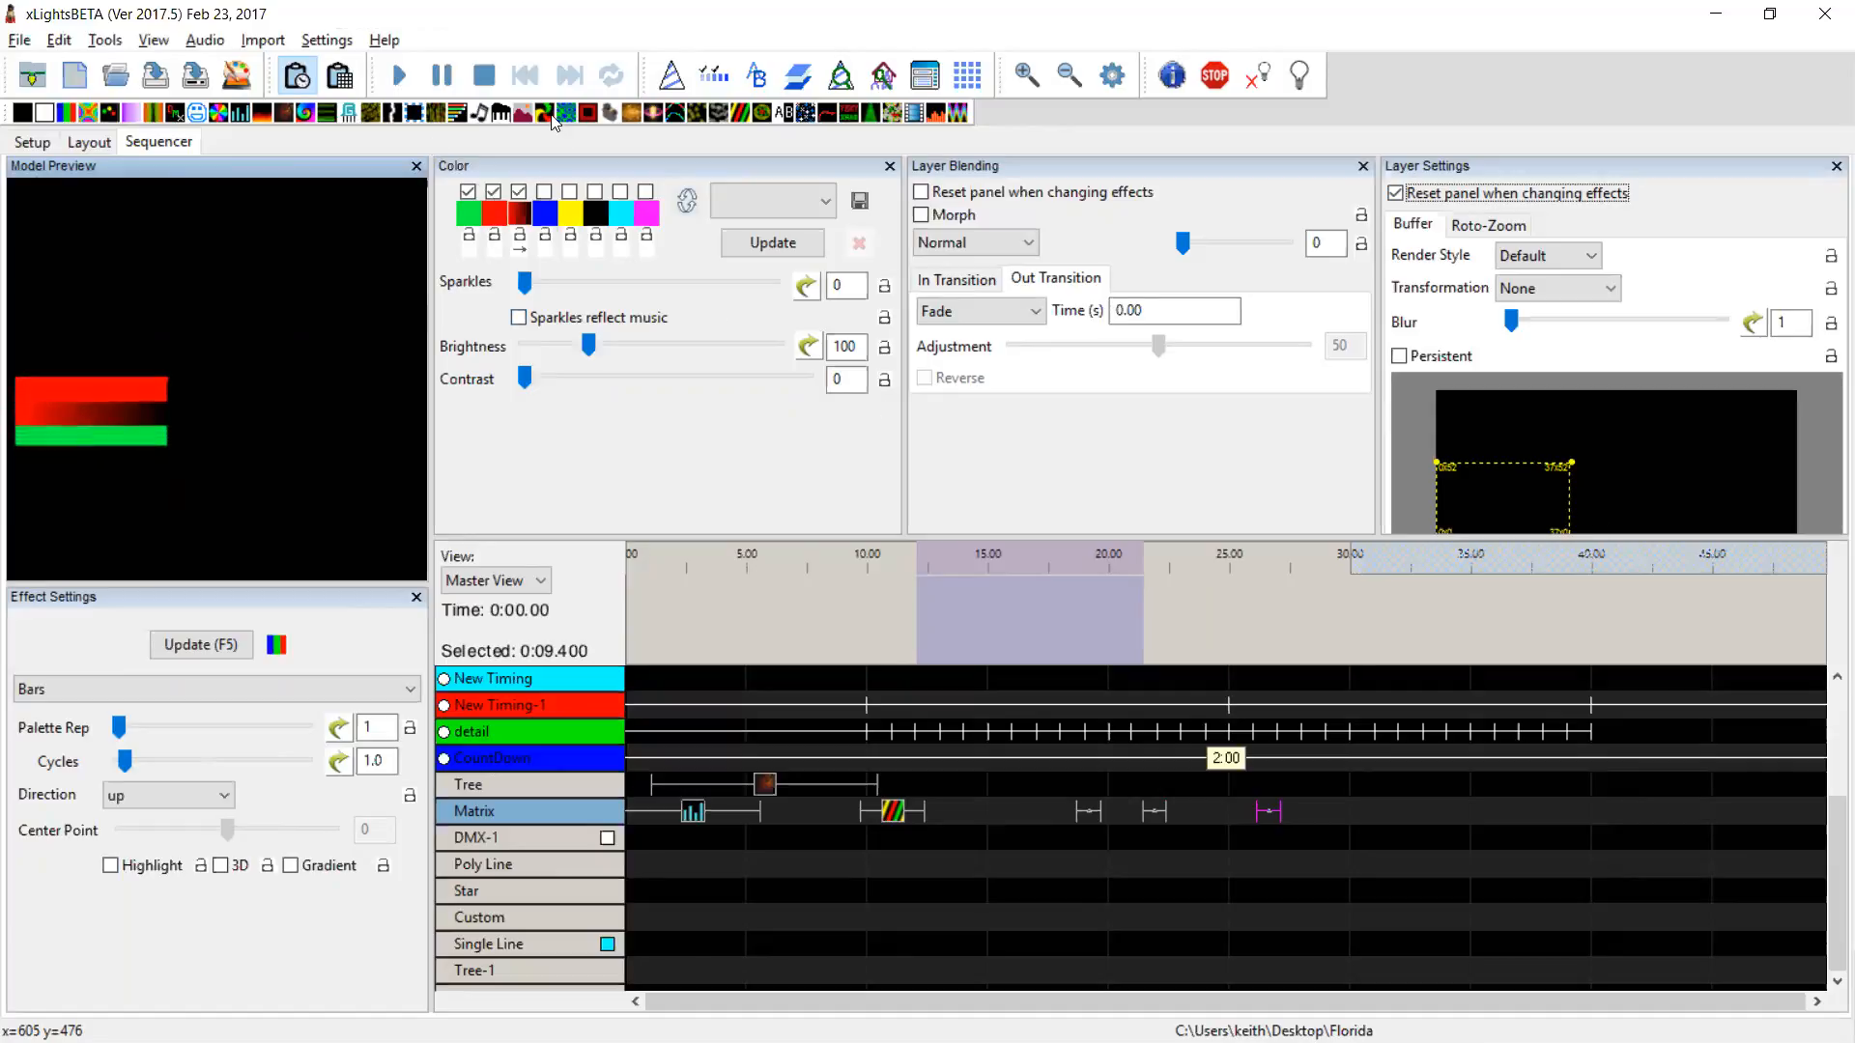
# Add a Pinwheel effect on Matrix with a thickness of 100, spanning about 28.4 to 31 seconds
pyautogui.moveTo(924, 378); pyautogui.dragTo(1361, 811)
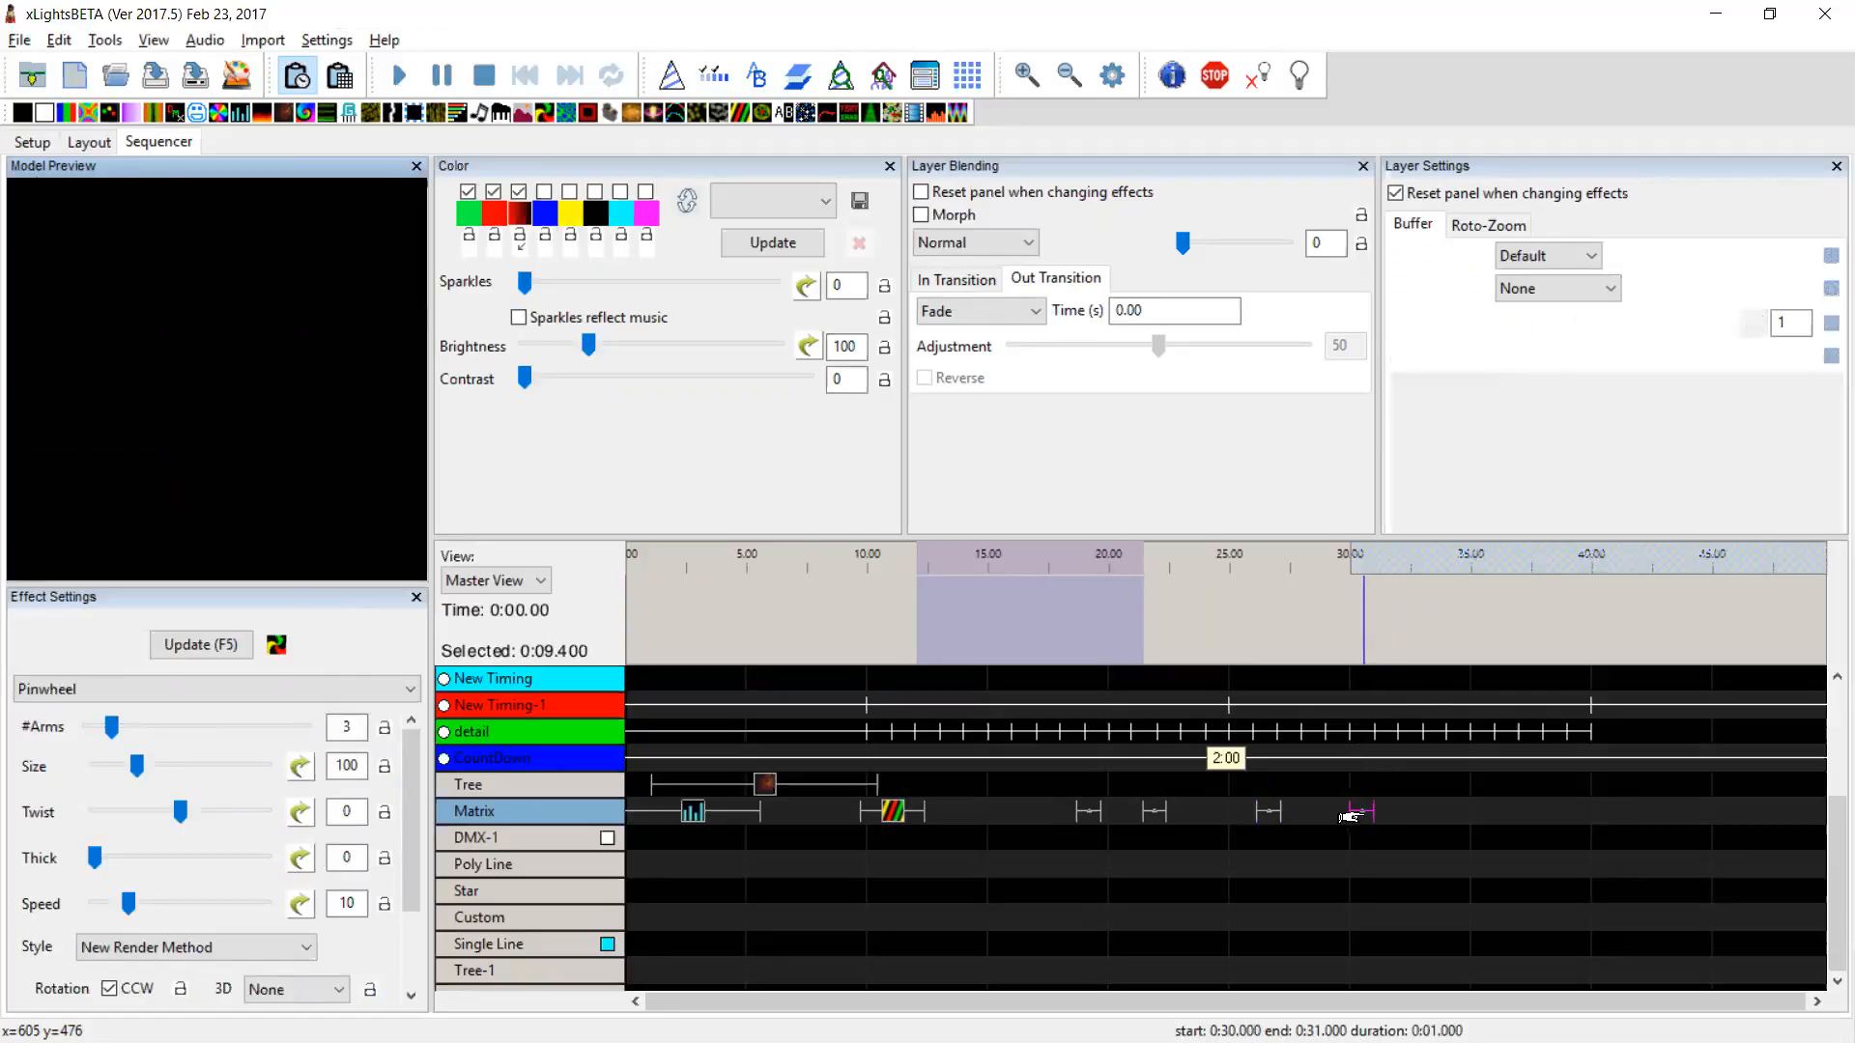
pyautogui.moveTo(97, 857); pyautogui.dragTo(289, 857)
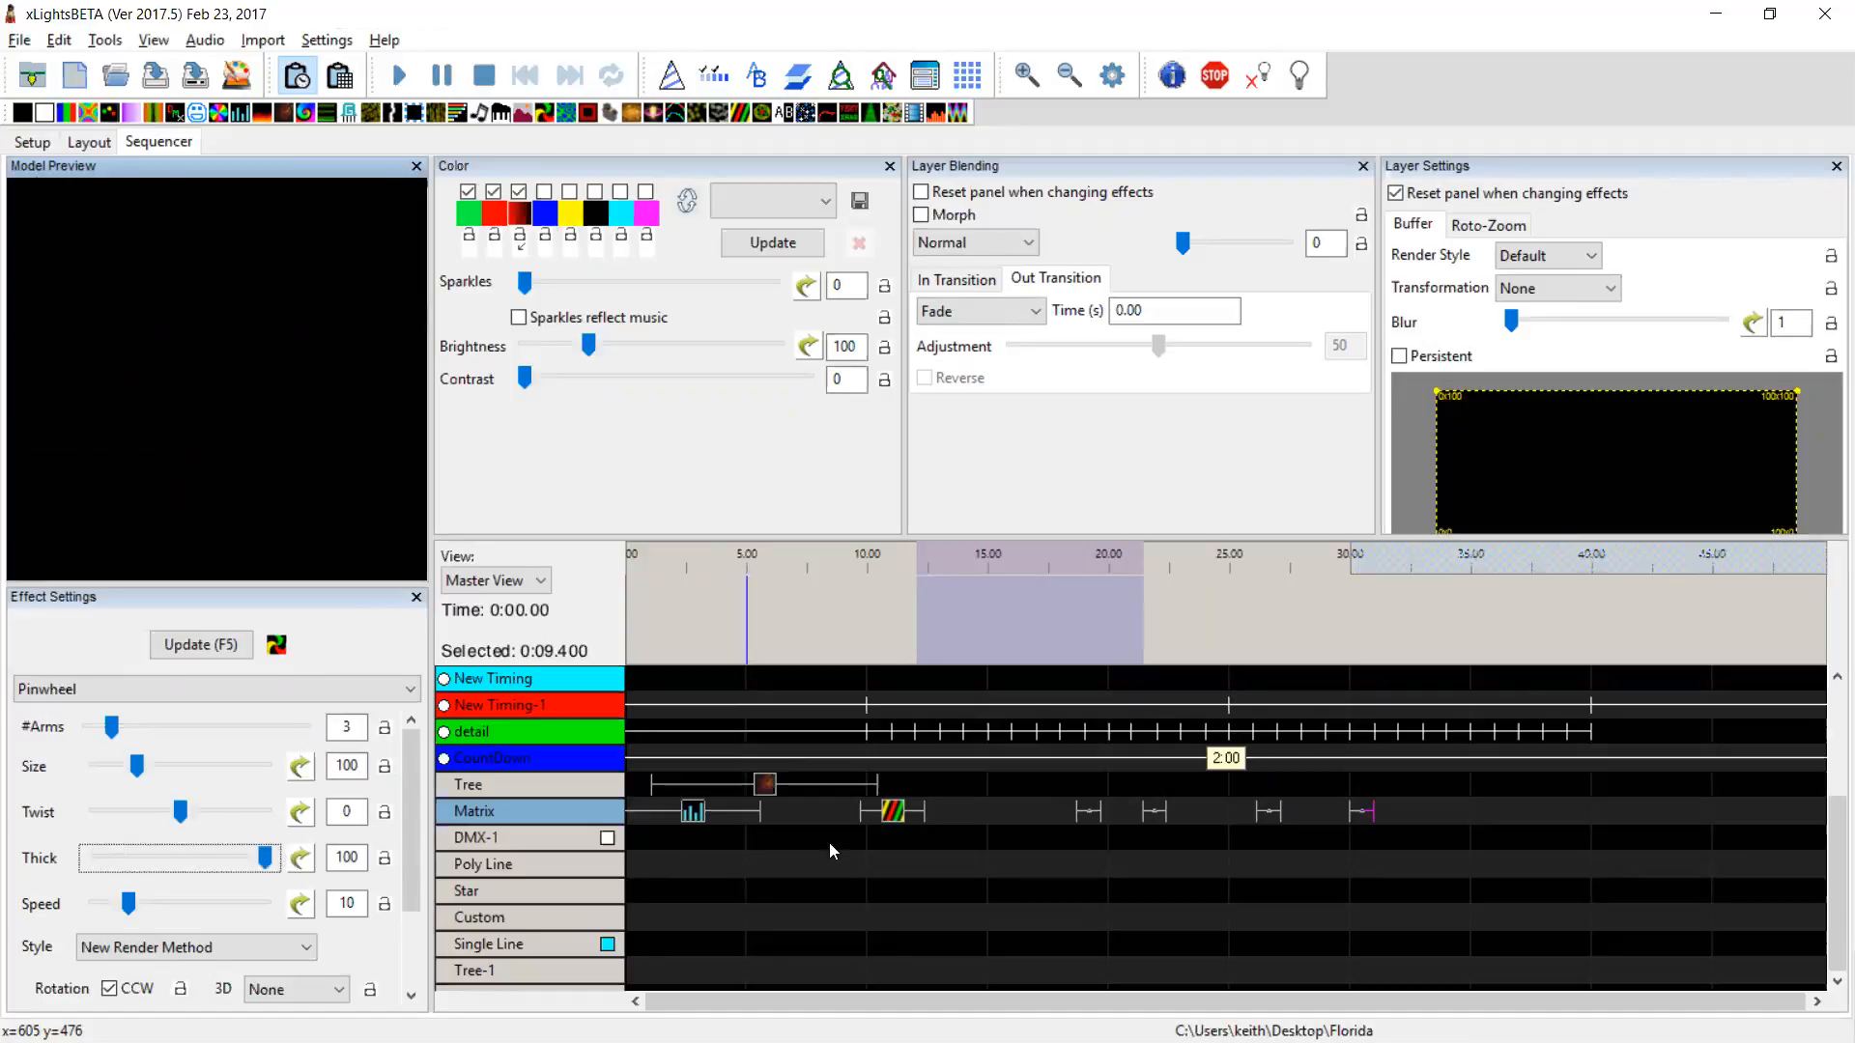
pyautogui.click(1352, 812)
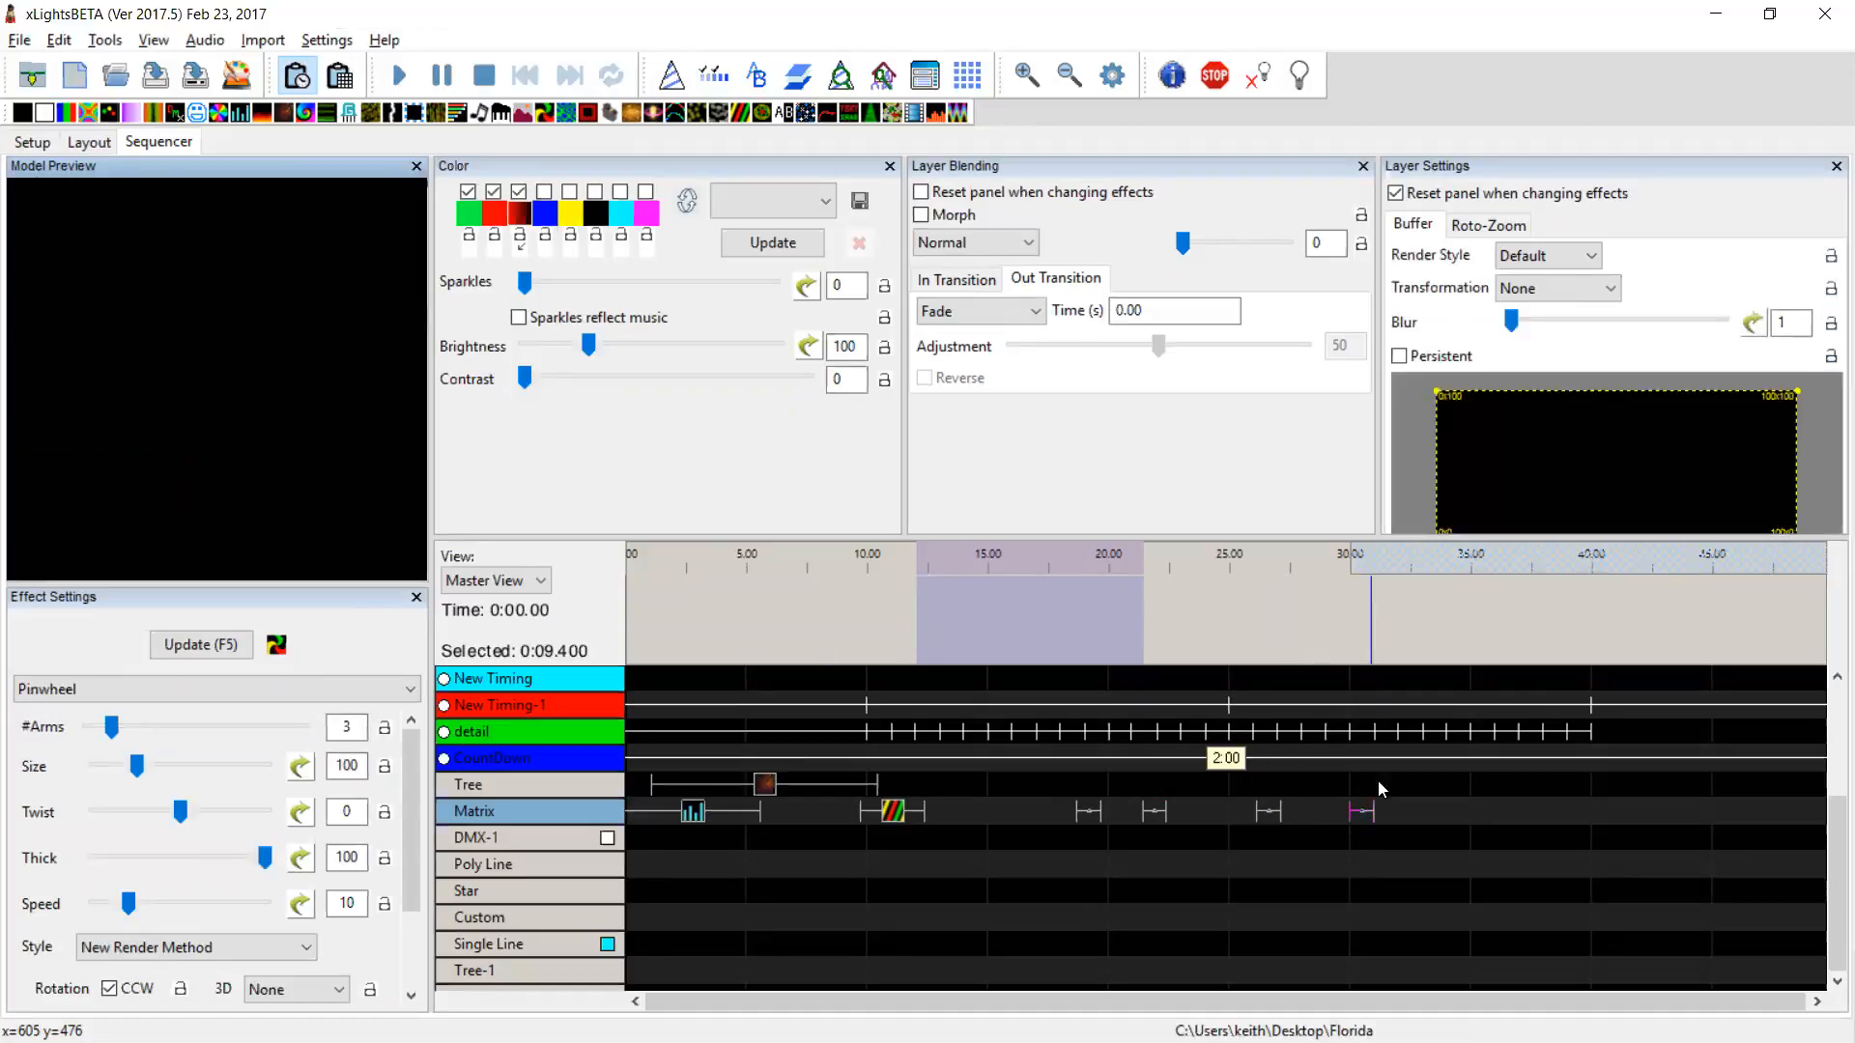
pyautogui.moveTo(1351, 814); pyautogui.dragTo(1311, 816)
pyautogui.click(1341, 818)
# Switch to README.txt in Notepad and highlight the entry about rewriting the Pinwheel effect for larger buffer sizes
pyautogui.hotkey('alt', 'Tab')
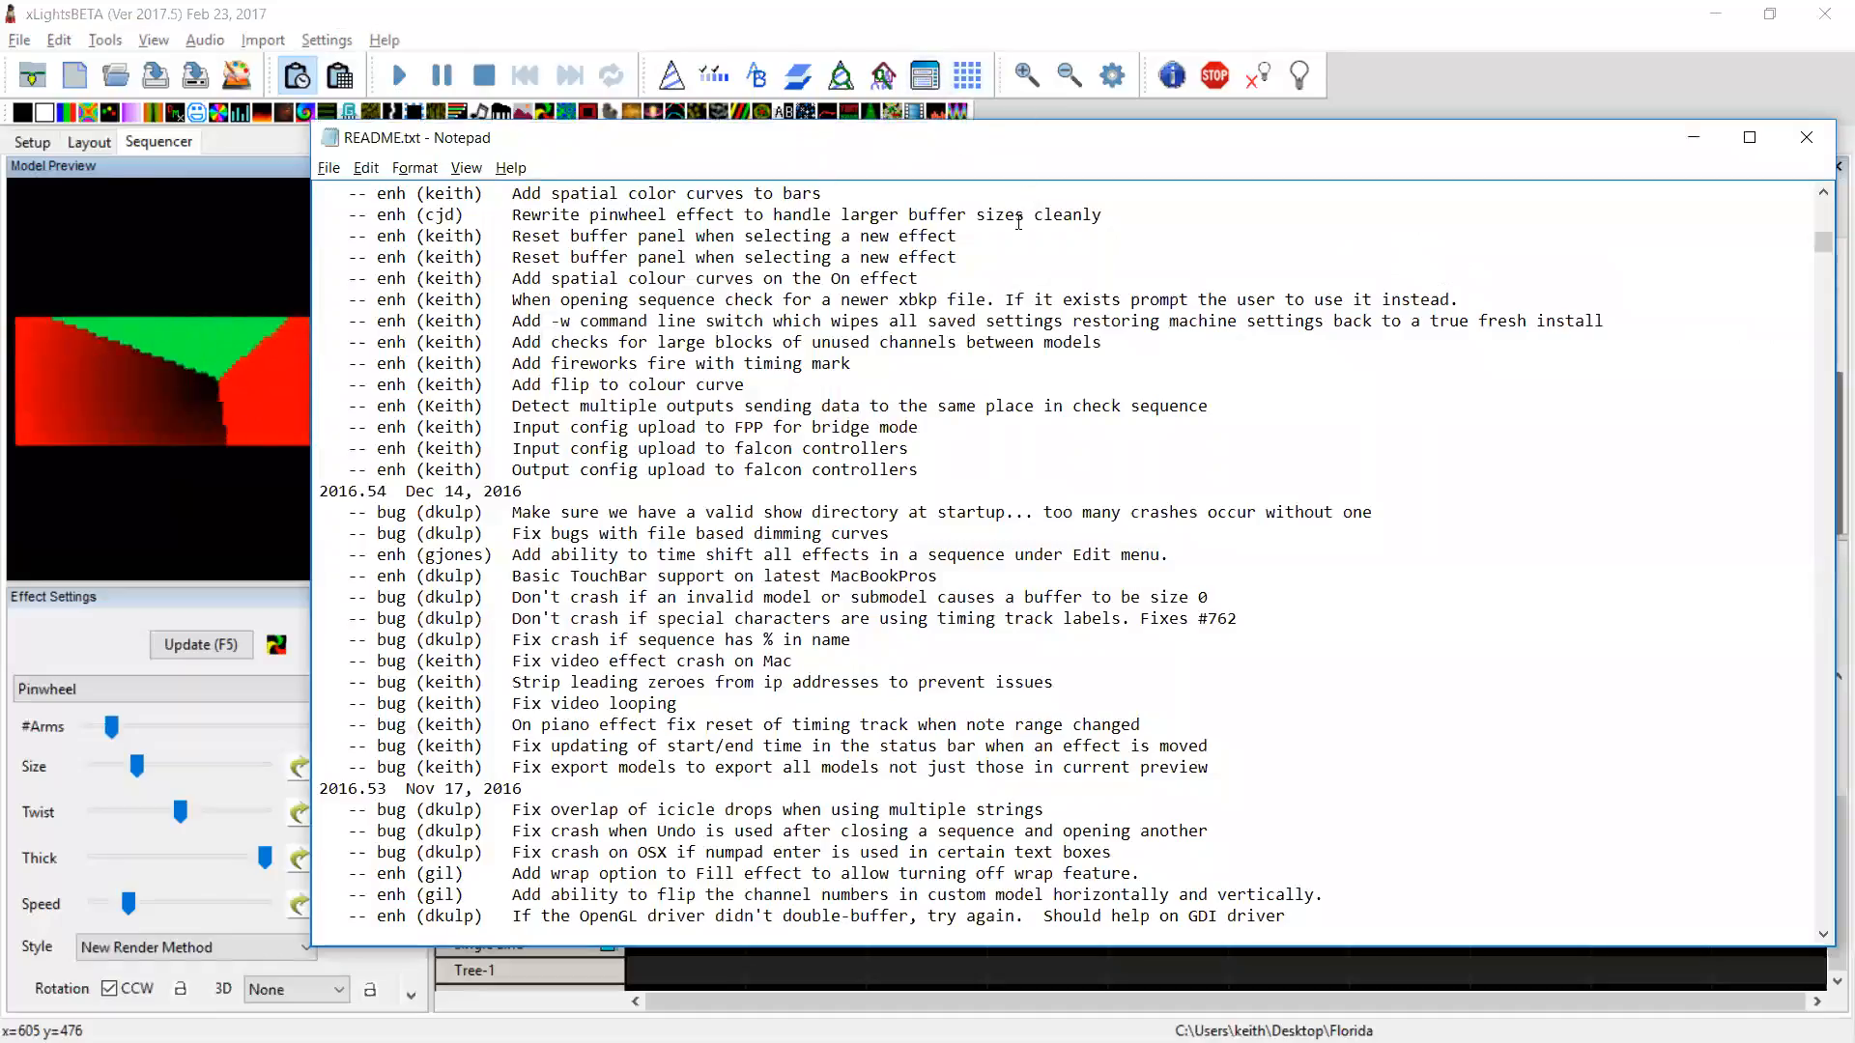
pyautogui.click(1010, 226)
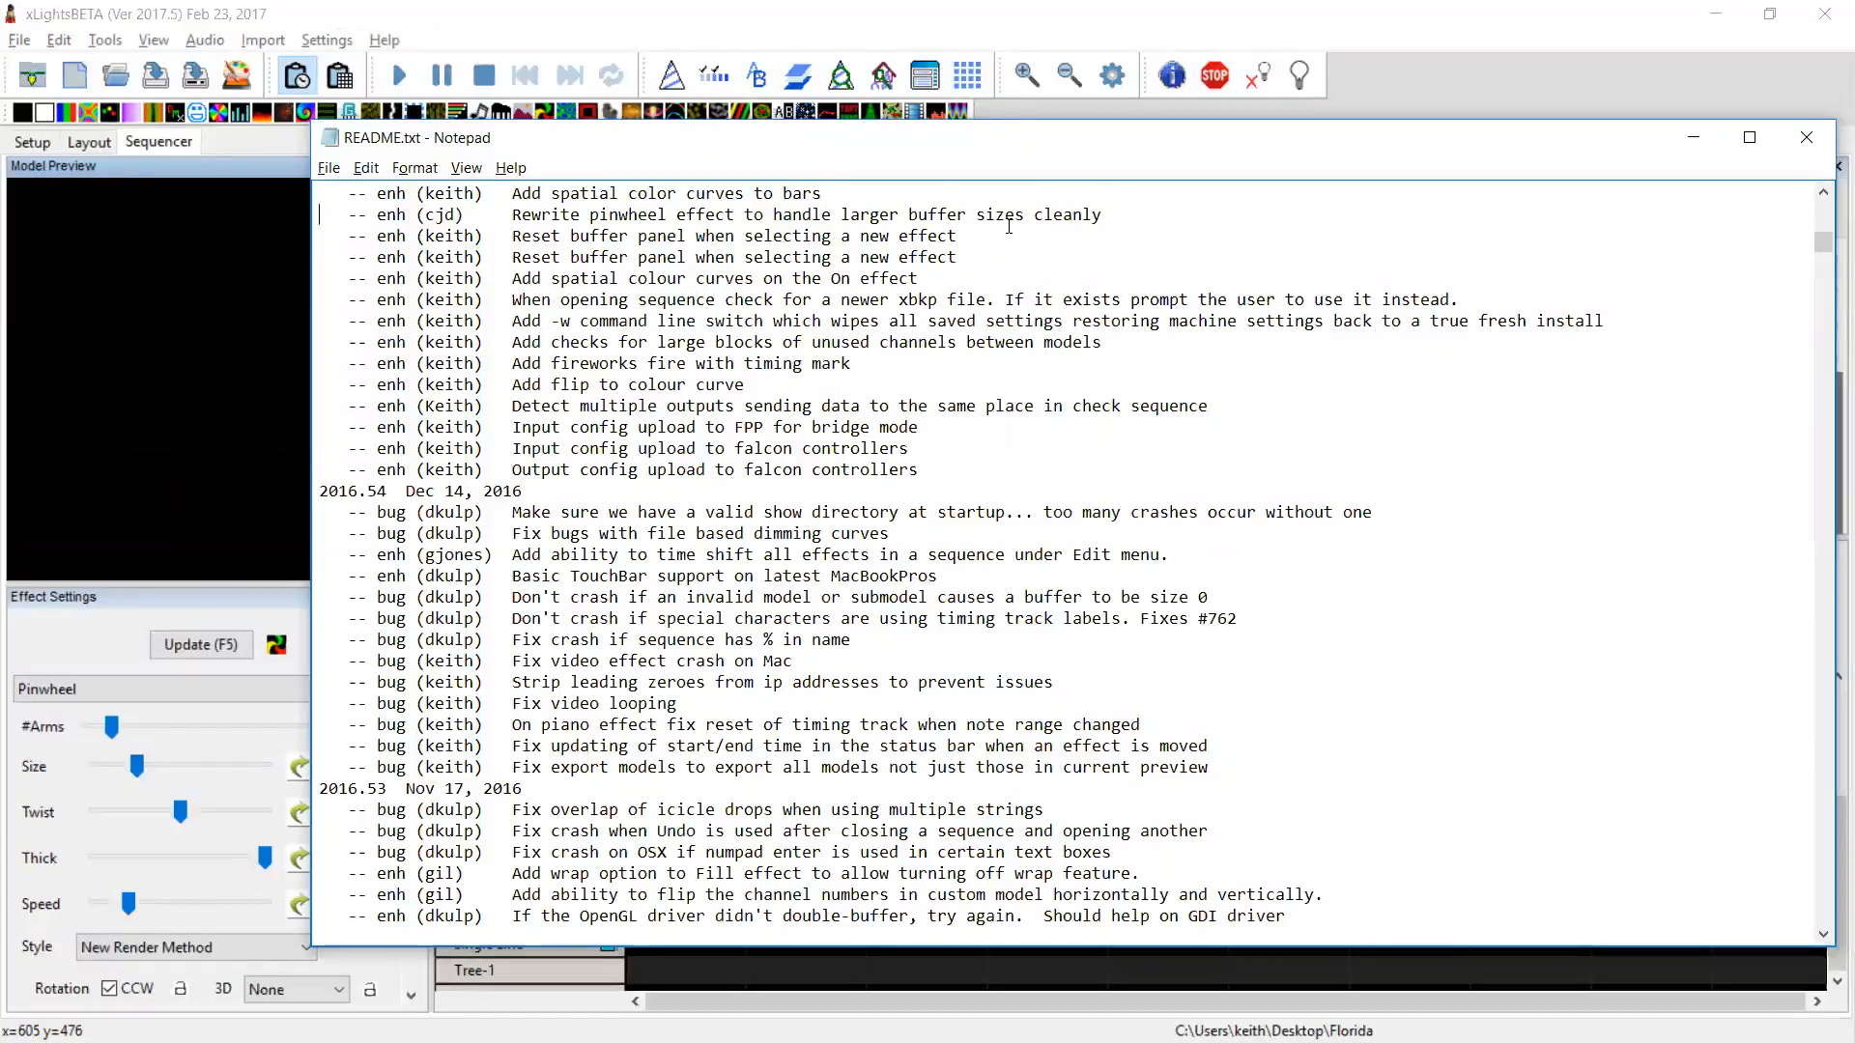
pyautogui.hotkey('shift', 'End')
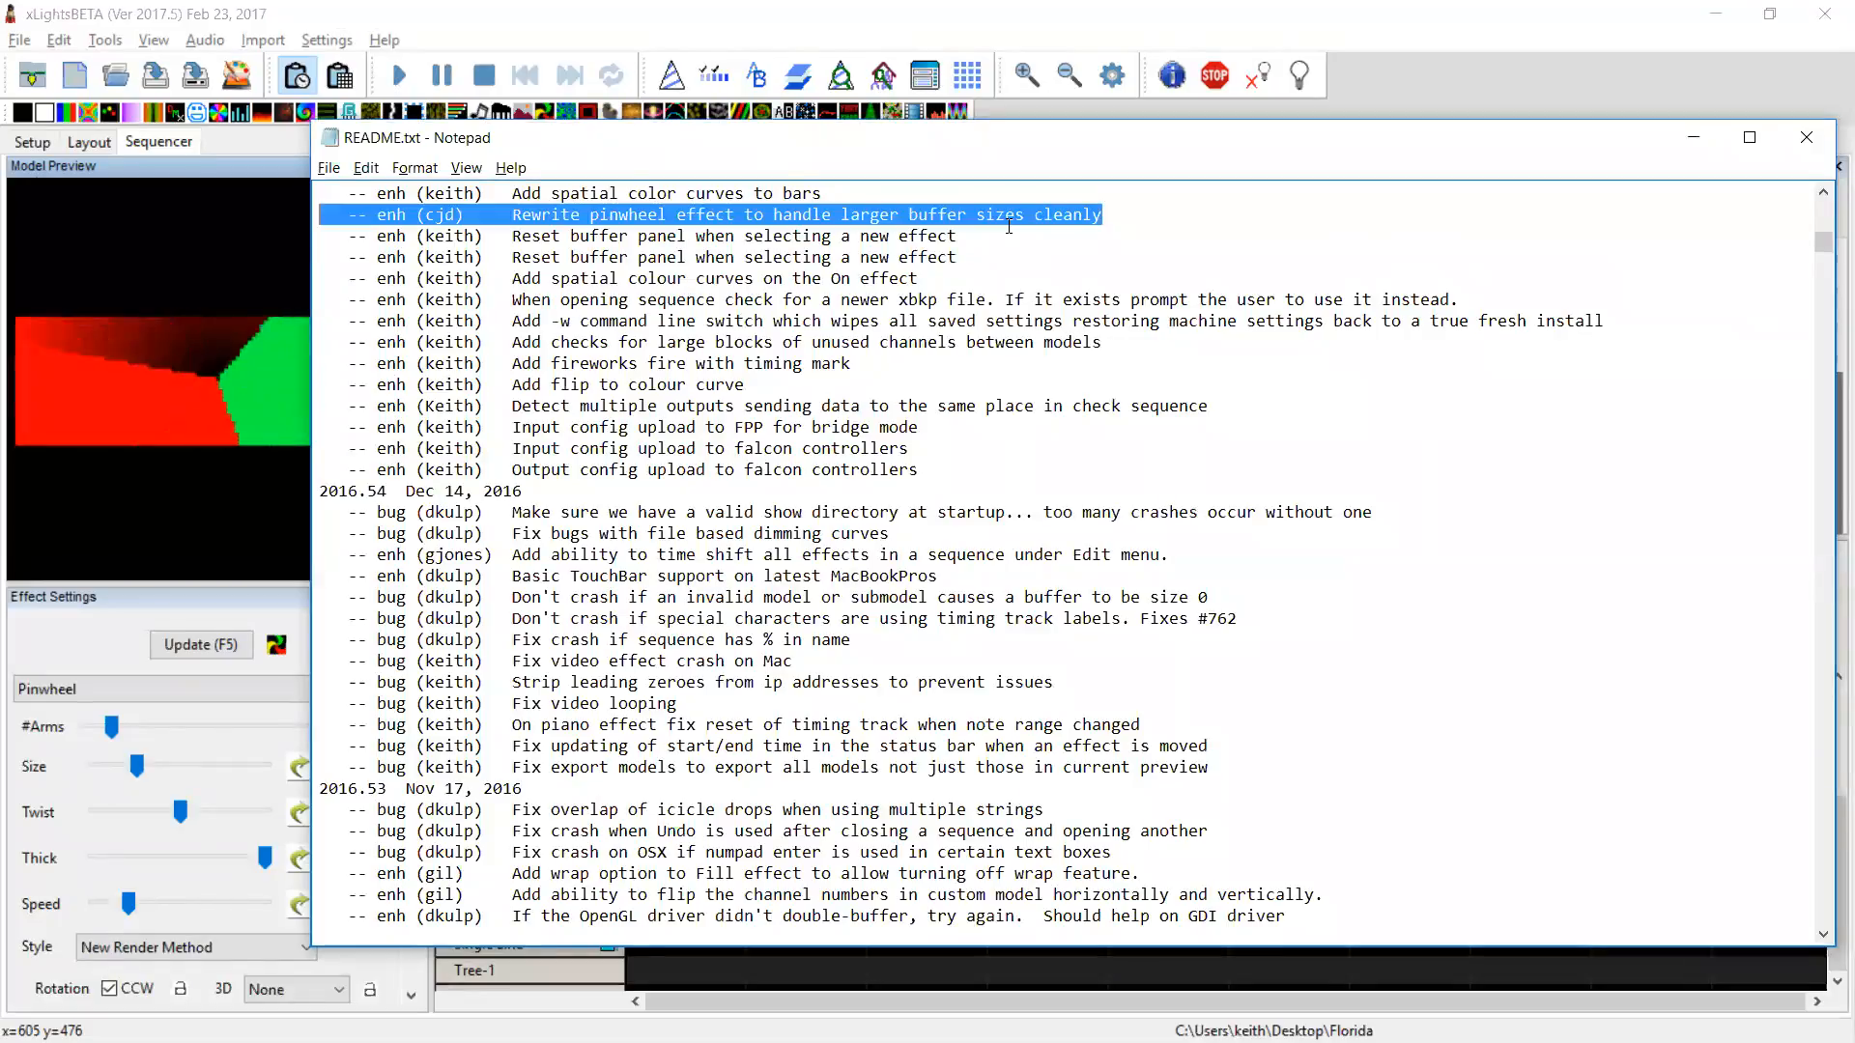
# Highlight the 2016.56 release note about resetting remaining effects to default when a different effect is selected
pyautogui.hotkey('ctrl', 'Home')
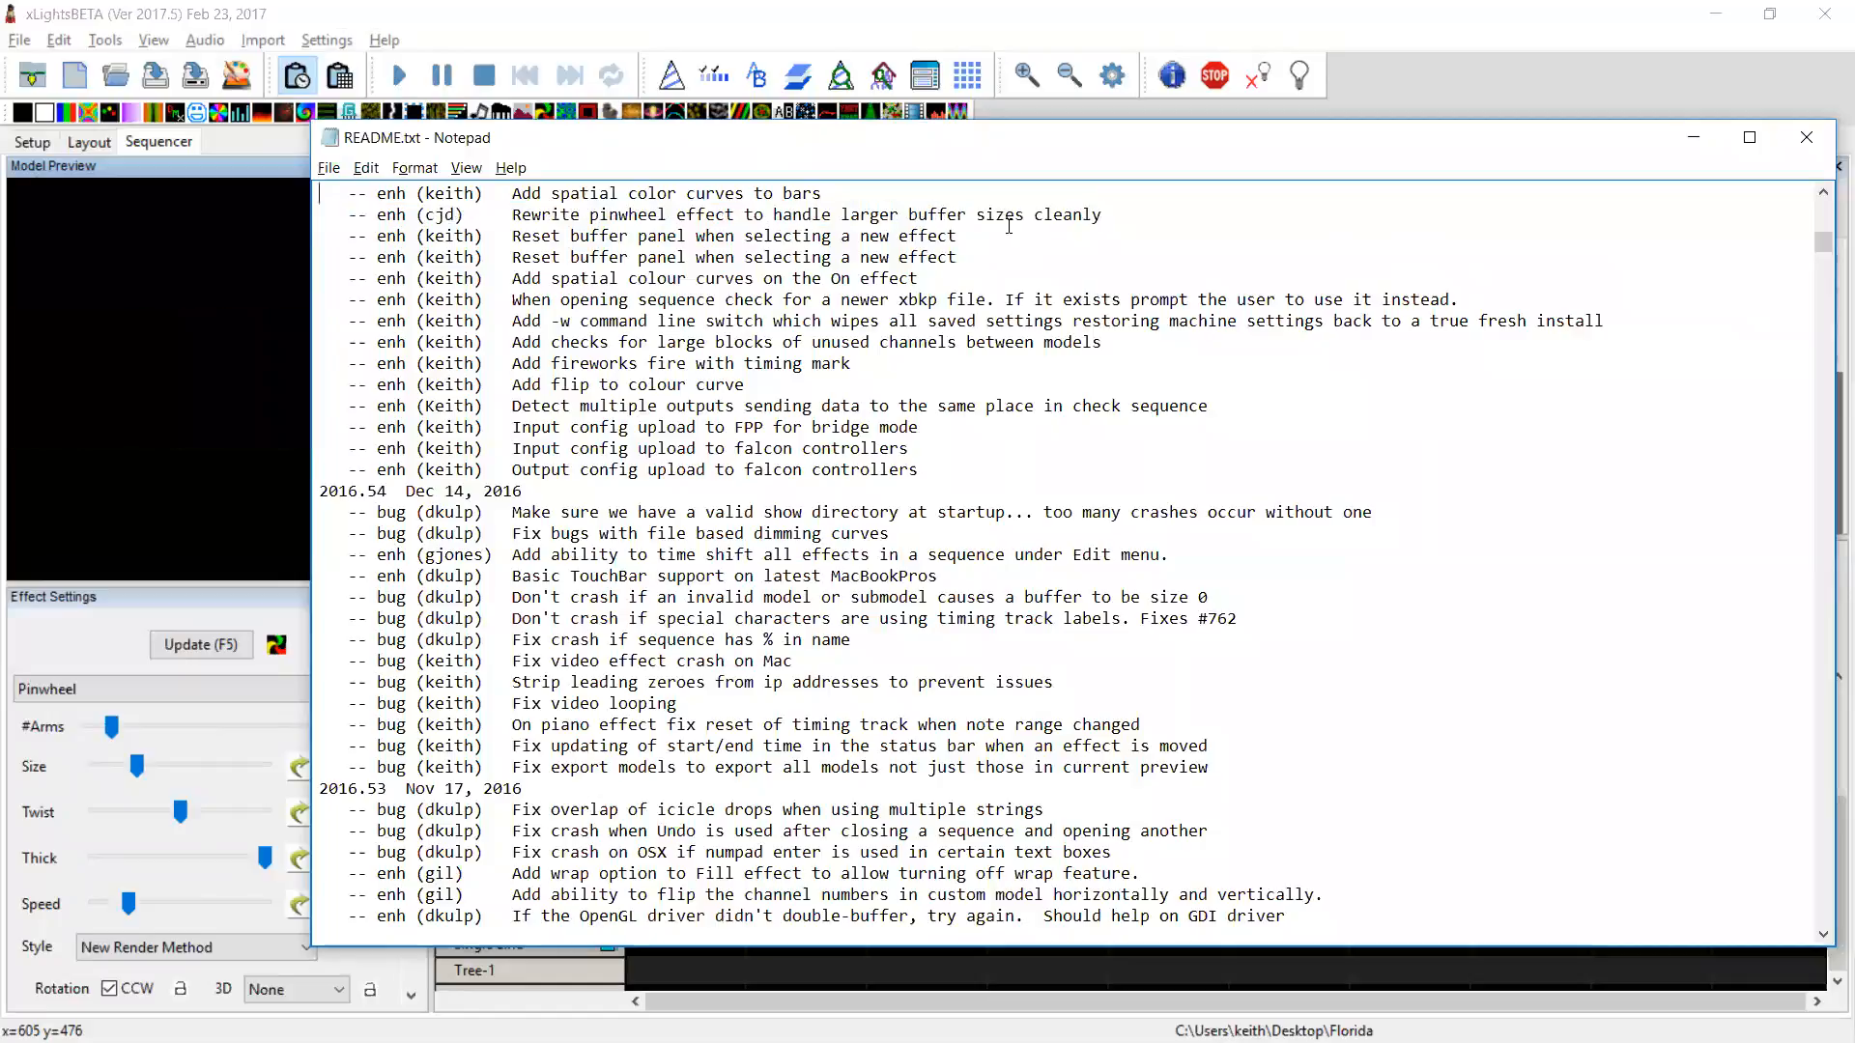
pyautogui.press('Up')
pyautogui.press('Up')
pyautogui.press('Up')
pyautogui.press('Up')
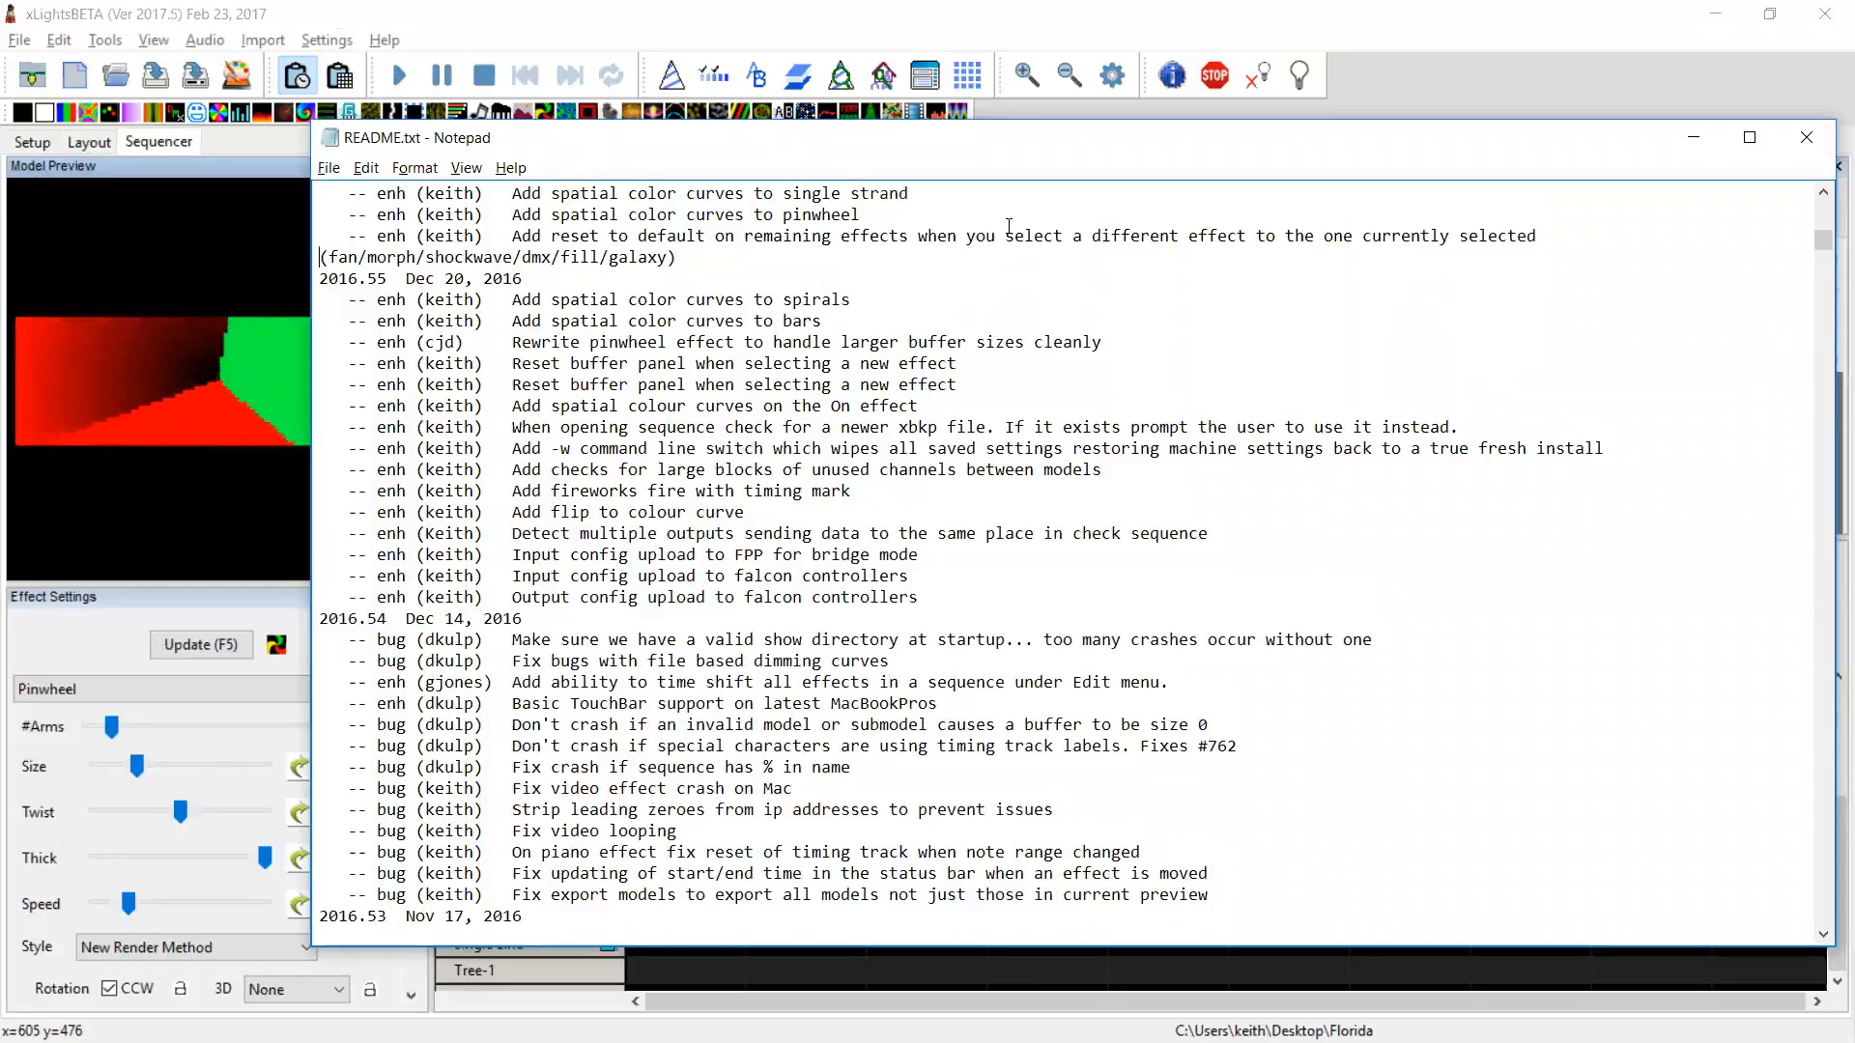
pyautogui.press('Up')
pyautogui.press('Up')
pyautogui.press('Up')
pyautogui.press('Up')
pyautogui.press('Up')
pyautogui.press('Up')
pyautogui.press('Up')
pyautogui.press('Up')
pyautogui.press('Up')
pyautogui.press('Up')
pyautogui.press('Up')
pyautogui.press('Up')
pyautogui.press('Up')
pyautogui.press('Up')
pyautogui.press('Up')
pyautogui.press('Up')
pyautogui.press('Up')
pyautogui.press('Up')
pyautogui.press('Up')
pyautogui.press('Up')
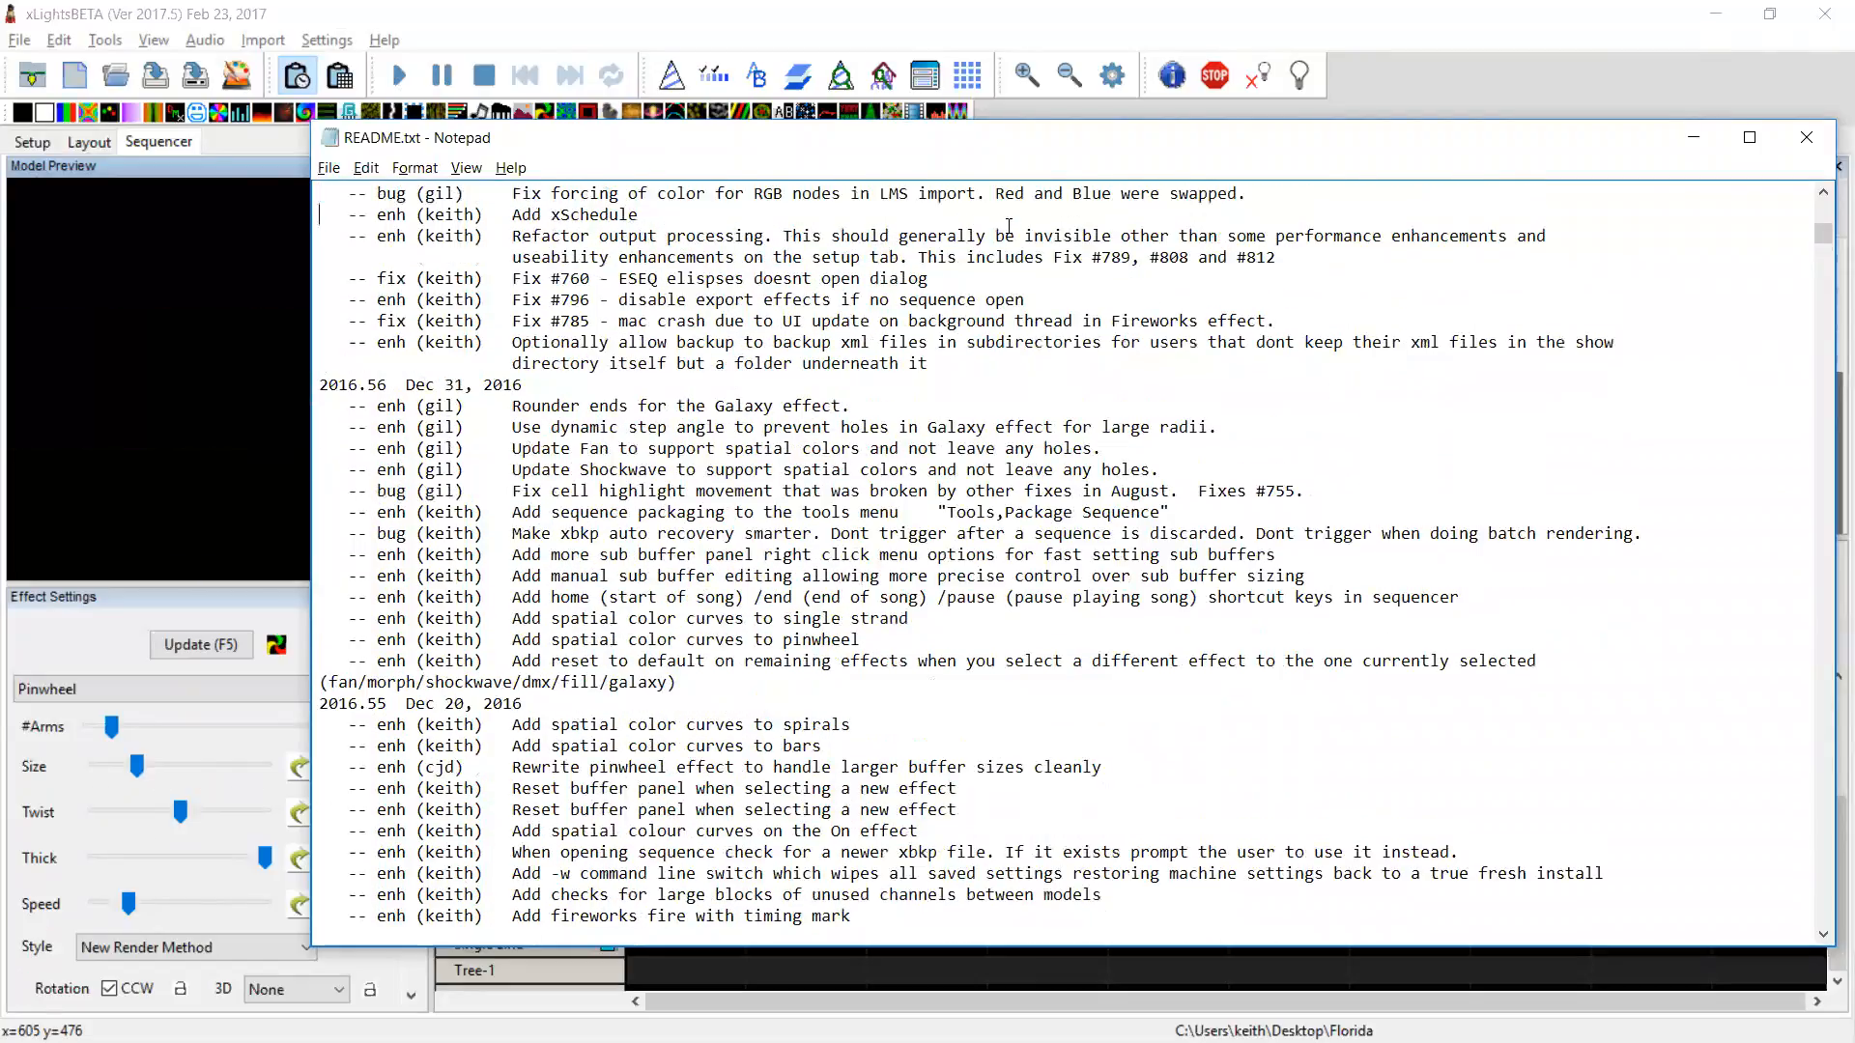
pyautogui.press('Down')
pyautogui.press('Down')
pyautogui.press('Down')
pyautogui.press('Down')
pyautogui.press('Down')
pyautogui.press('Down')
pyautogui.press('Down')
pyautogui.press('Down')
pyautogui.press('Down')
pyautogui.press('Down')
pyautogui.press('Down')
pyautogui.press('Down')
pyautogui.press('Down')
pyautogui.press('Down')
pyautogui.press('Down')
pyautogui.press('Down')
pyautogui.press('Down')
pyautogui.press('Down')
pyautogui.press('Down')
pyautogui.press('Down')
pyautogui.press('Down')
pyautogui.press('Down')
pyautogui.press('Down')
pyautogui.press('Down')
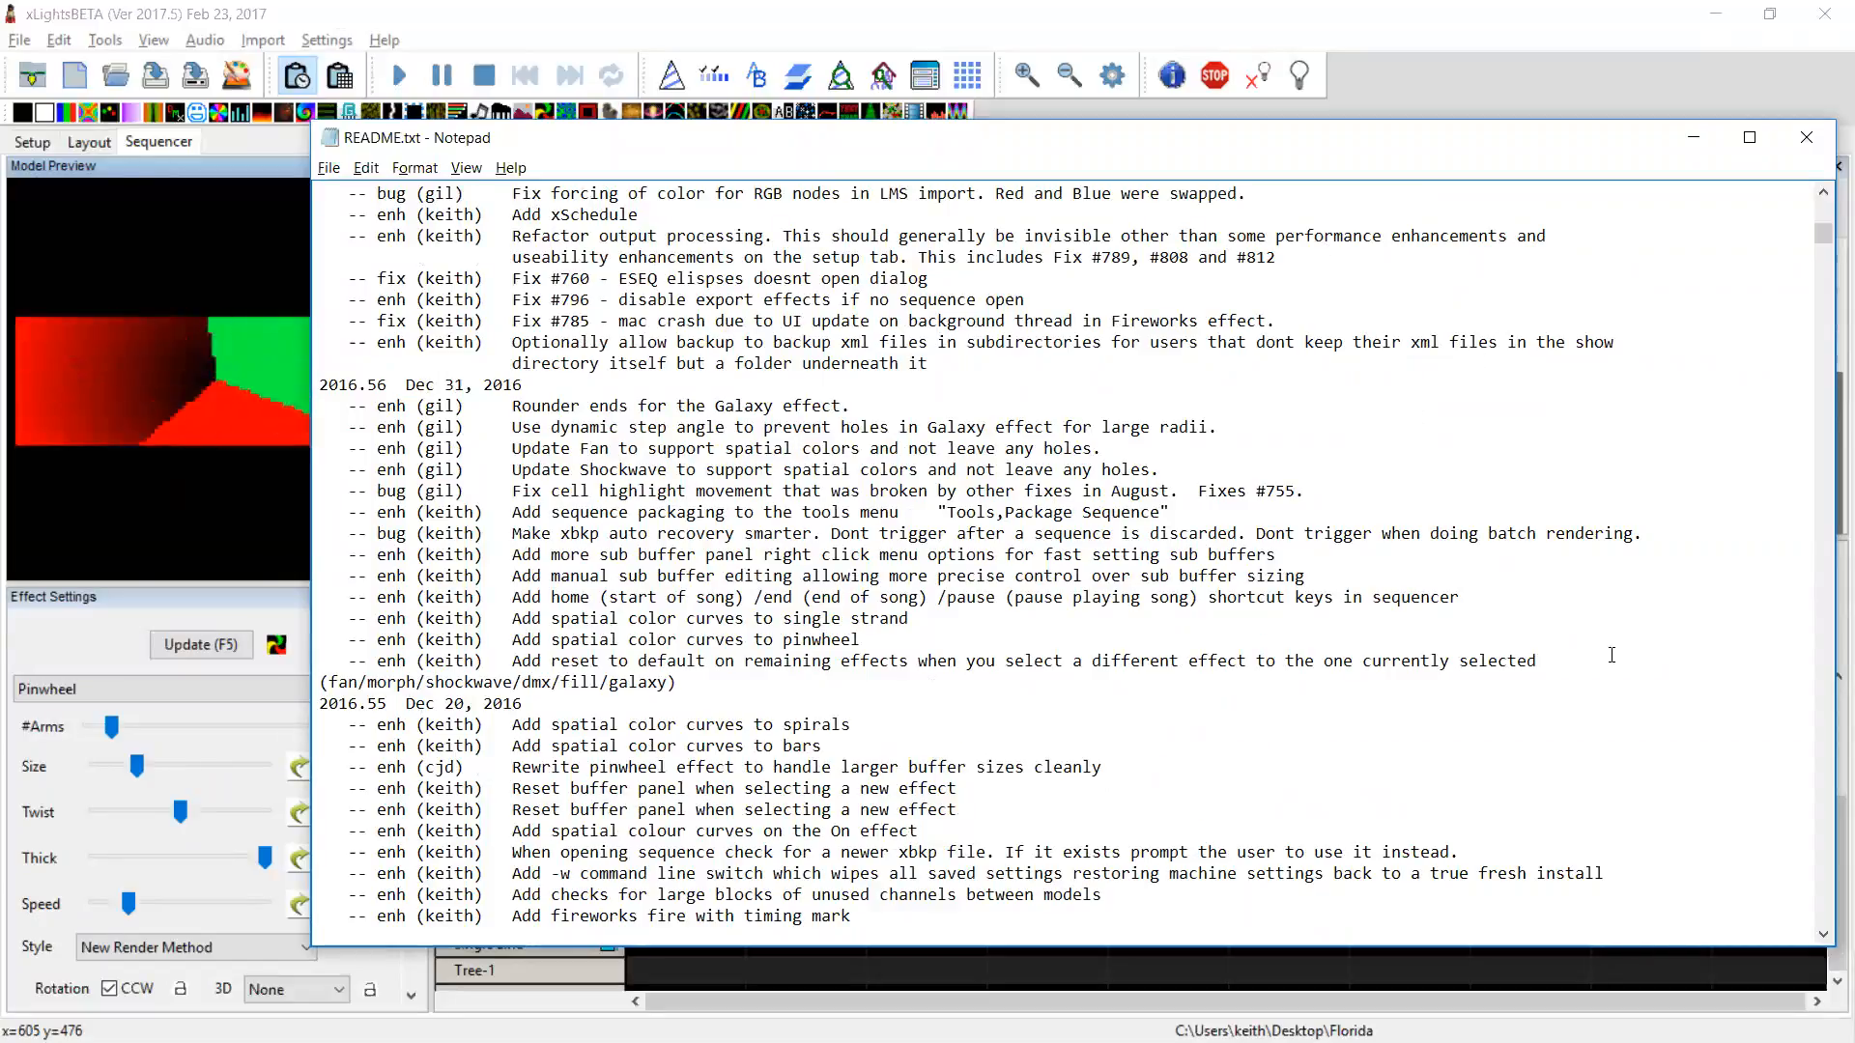
pyautogui.hotkey('shift', 'Up')
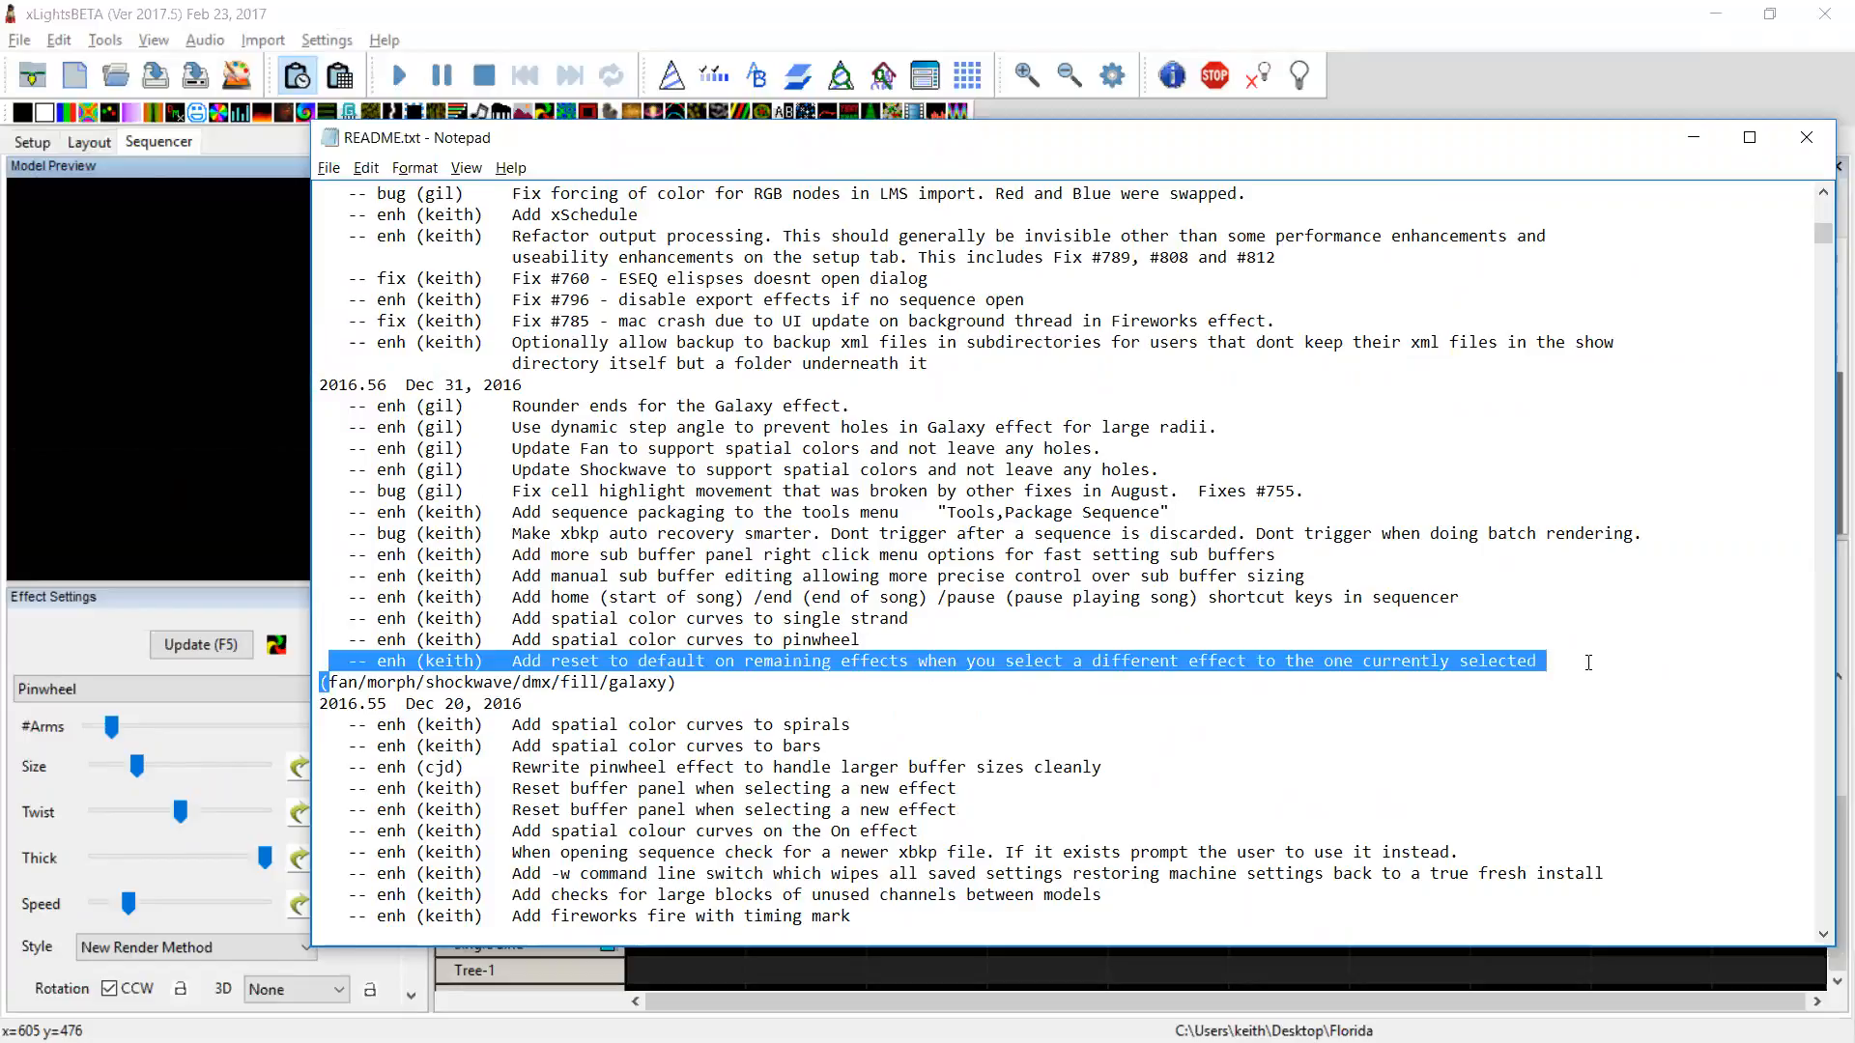
pyautogui.press('Left')
pyautogui.press('Down')
pyautogui.hotkey('shift', 'Up')
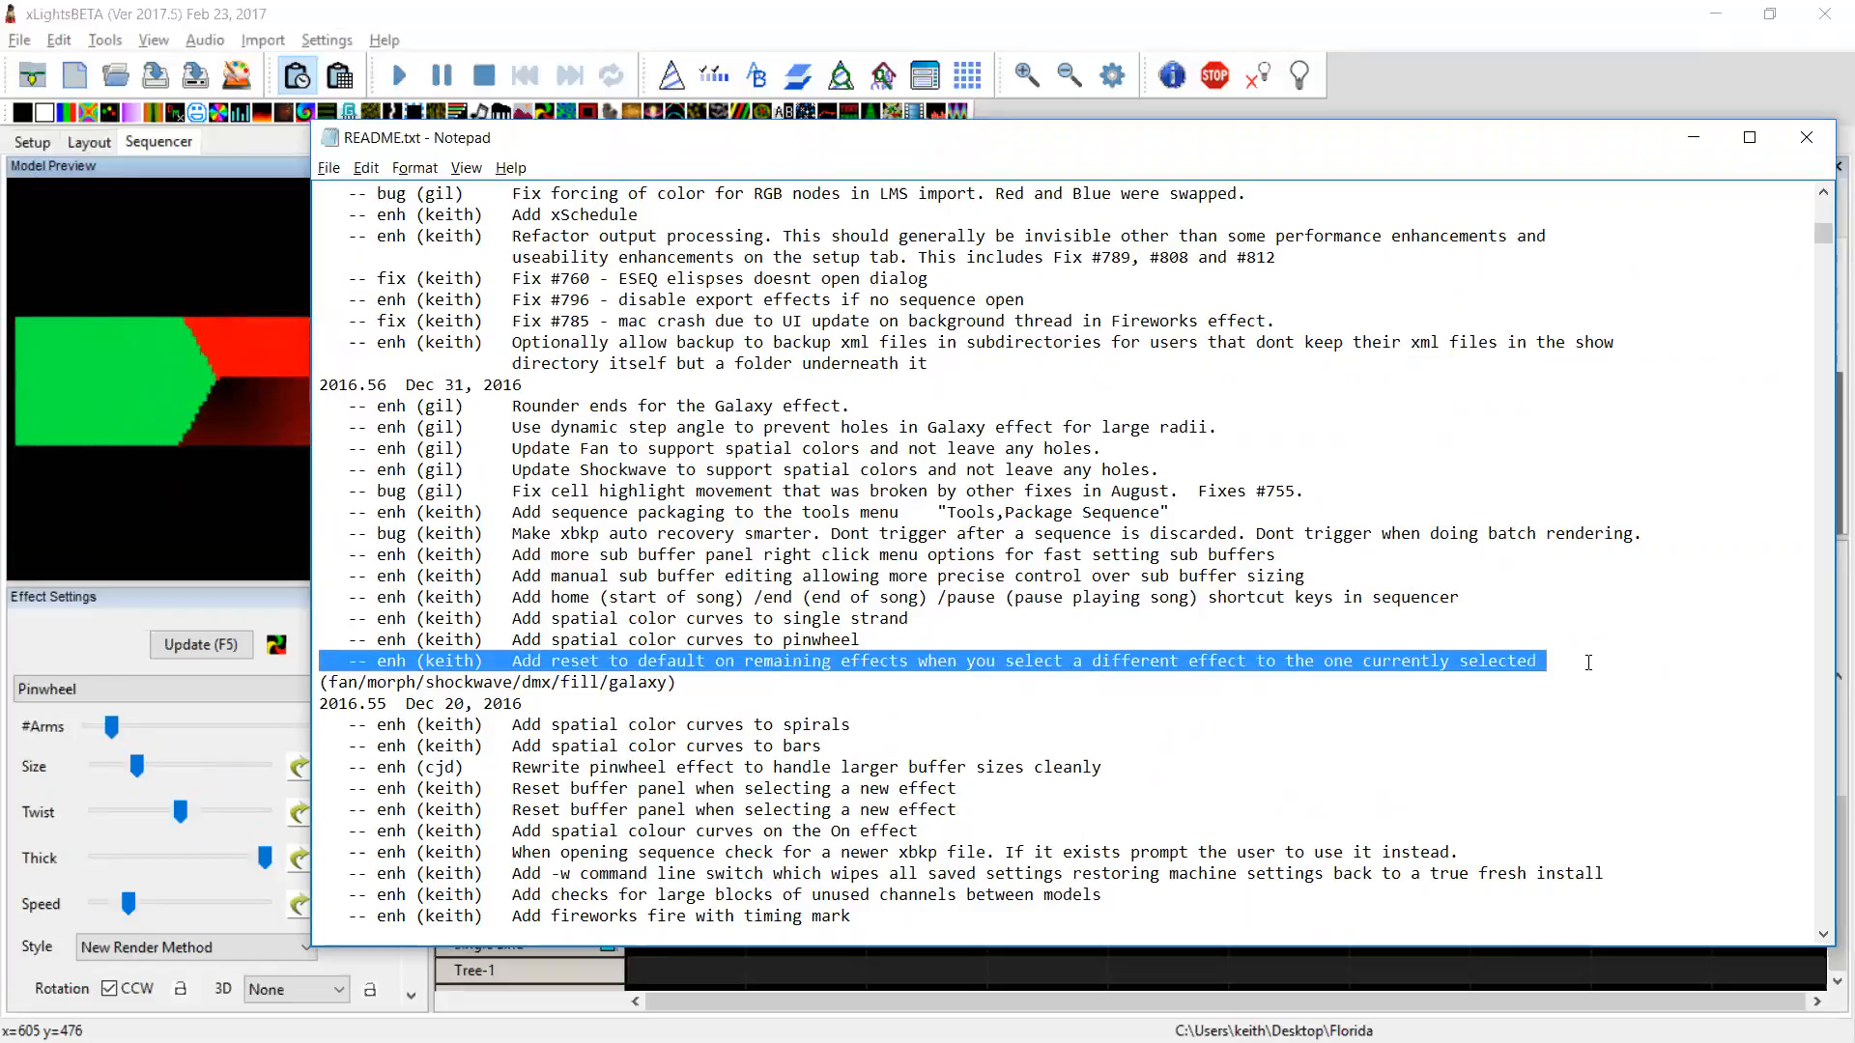
# Return to xLights and set the Matrix Pinwheel at about 28.4 seconds to 12 arms
pyautogui.hotkey('alt', 'Tab')
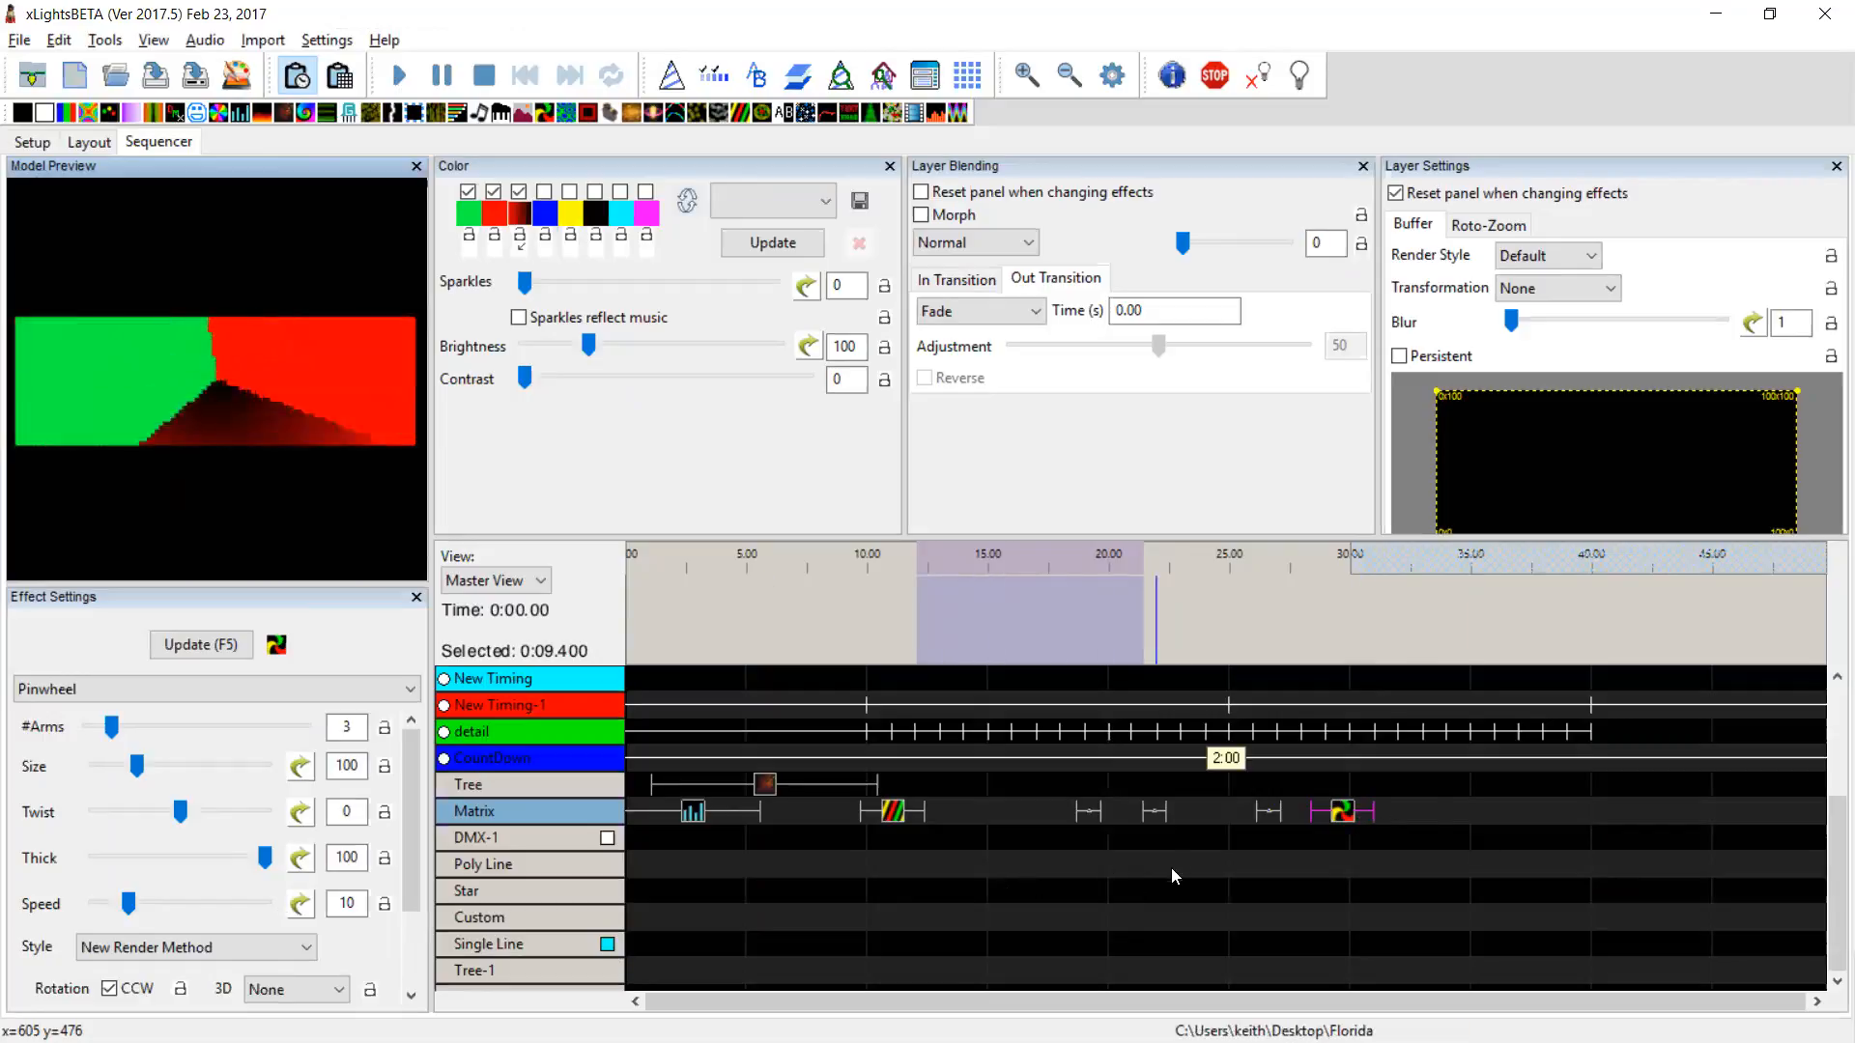
pyautogui.click(1345, 811)
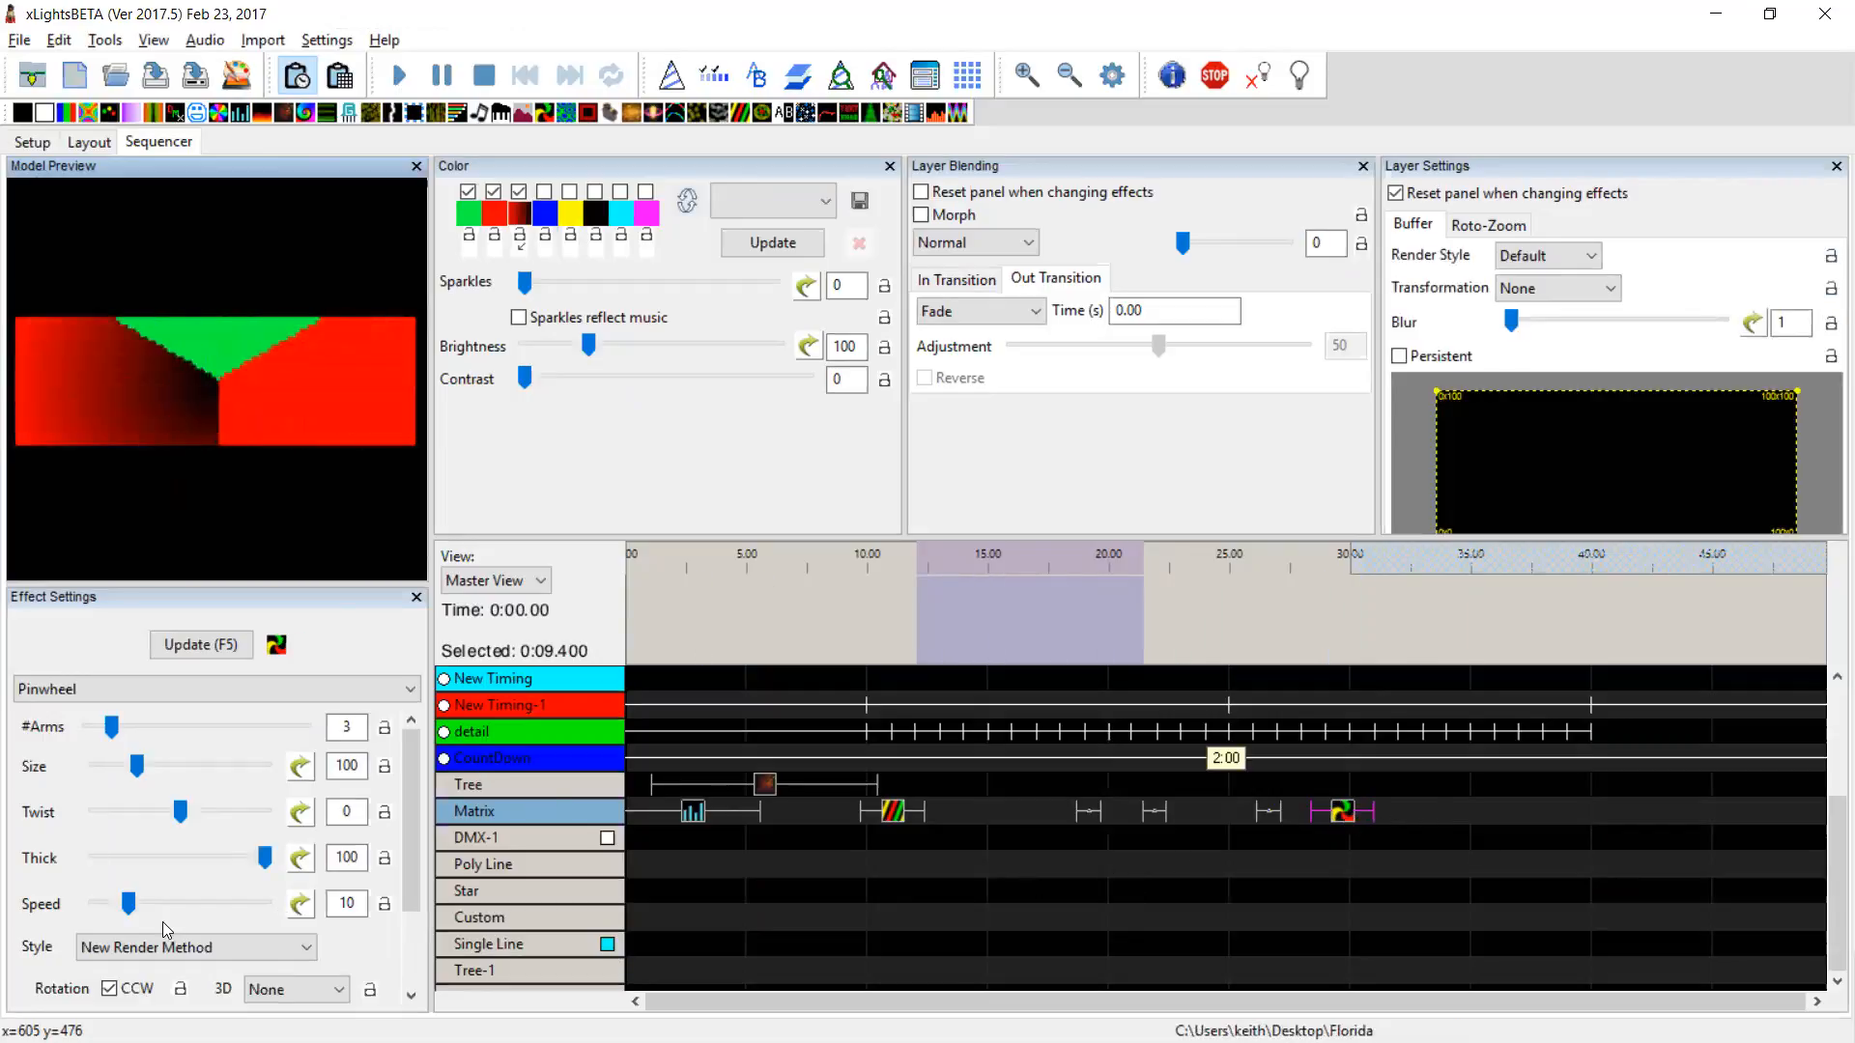
pyautogui.moveTo(113, 734); pyautogui.dragTo(208, 739)
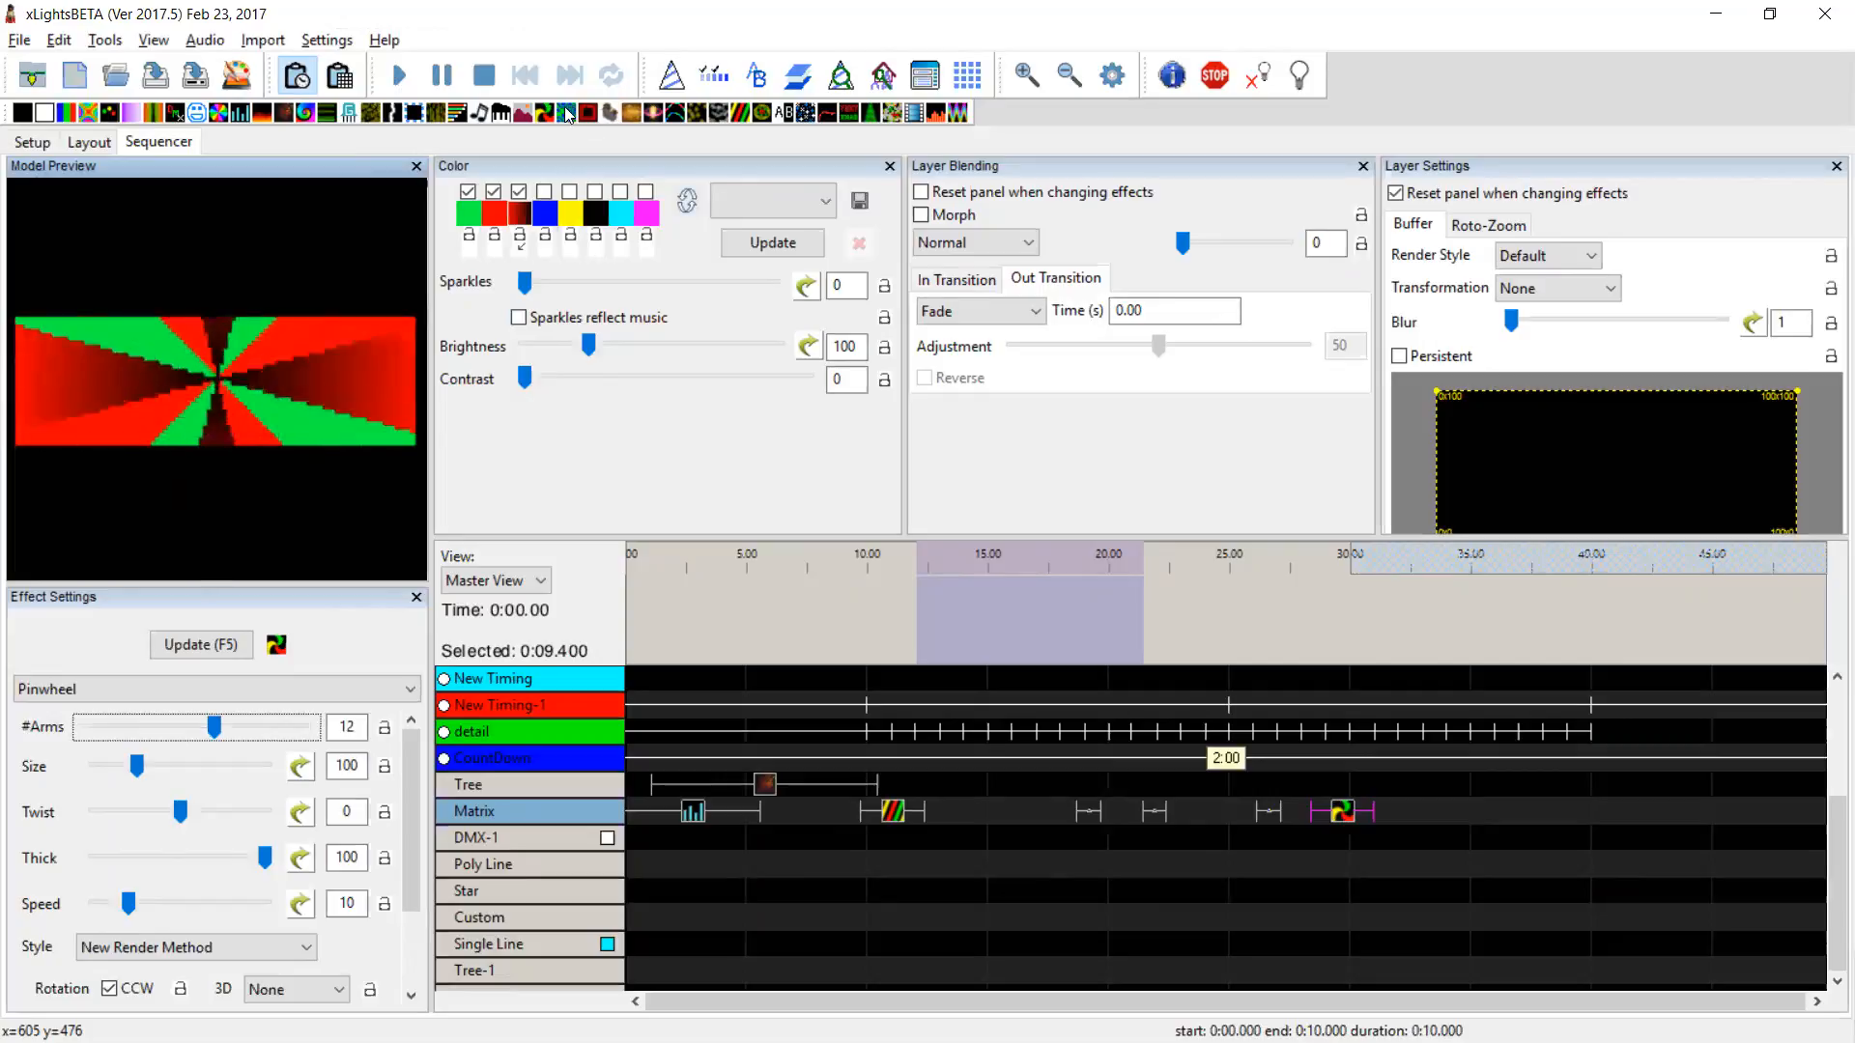
# Add a 2.4-second Pinwheel on Matrix at about 14.2 seconds, then choose Fire and add a one-second default Pinwheel at about 16.8 seconds
pyautogui.moveTo(544, 114); pyautogui.dragTo(1025, 809)
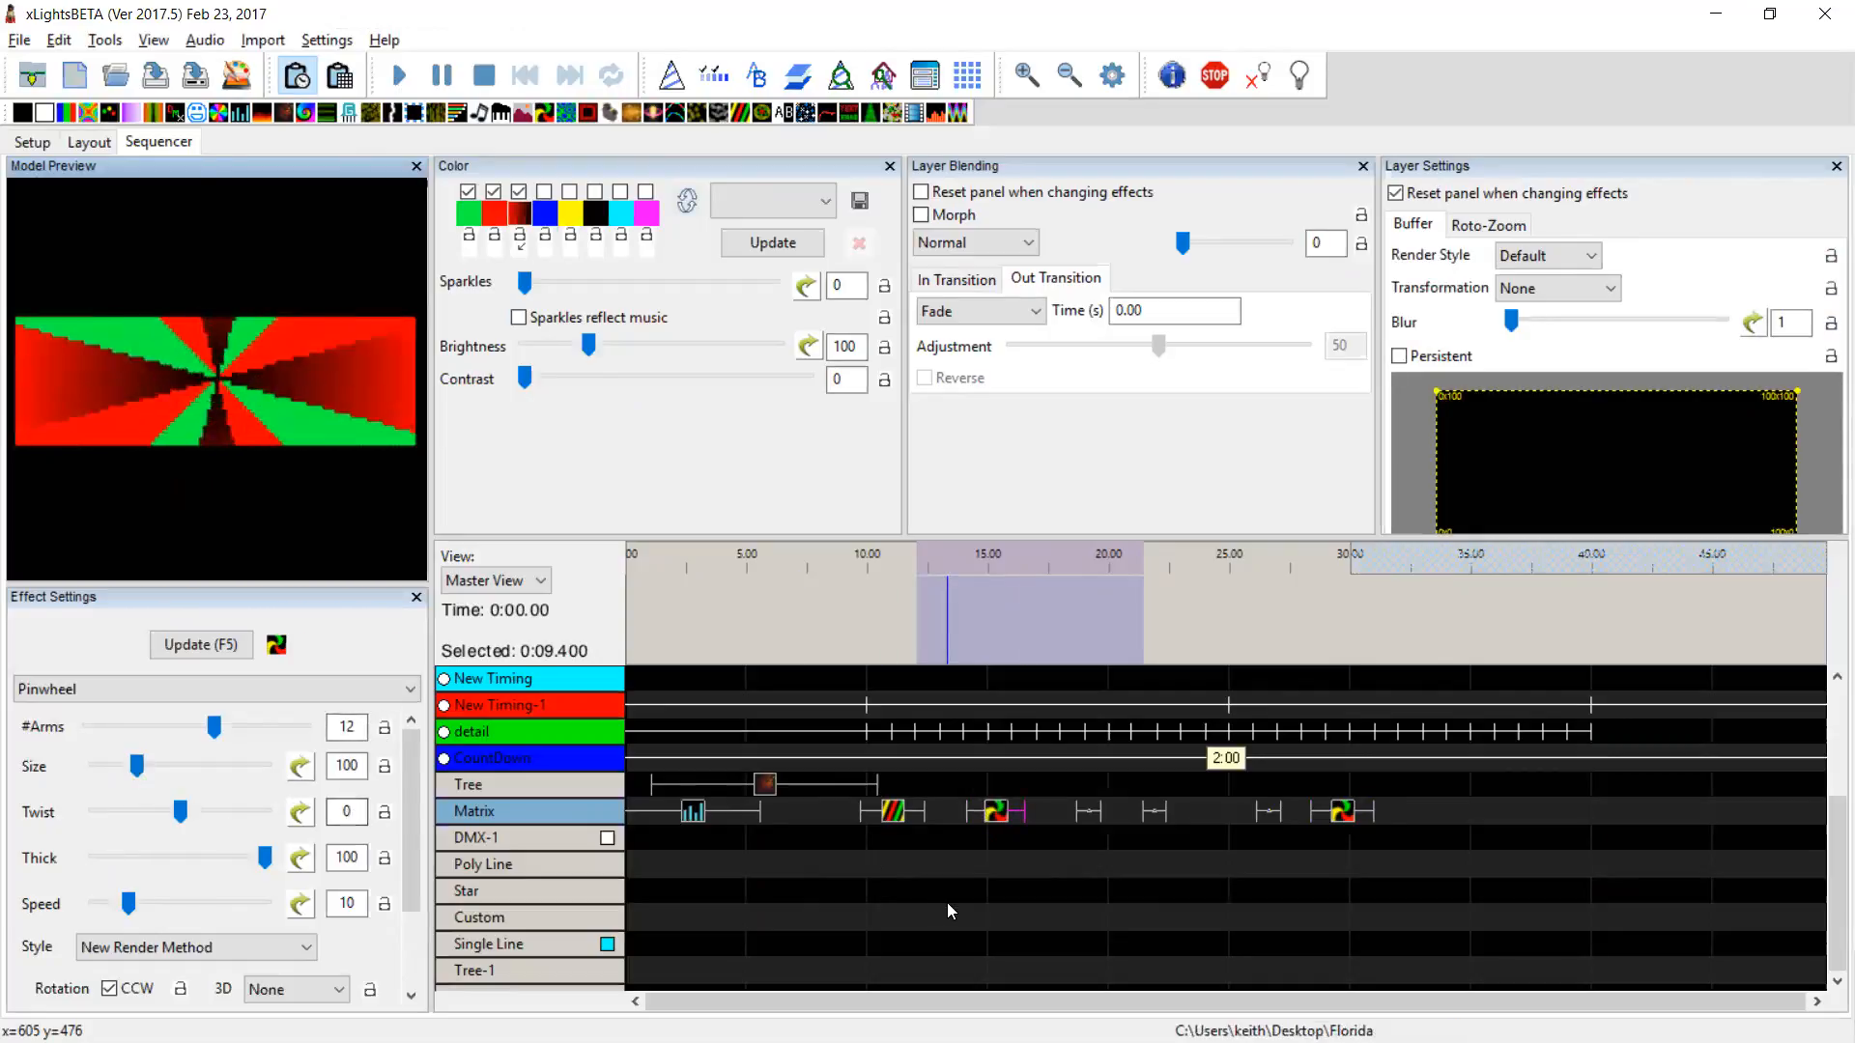
pyautogui.click(265, 117)
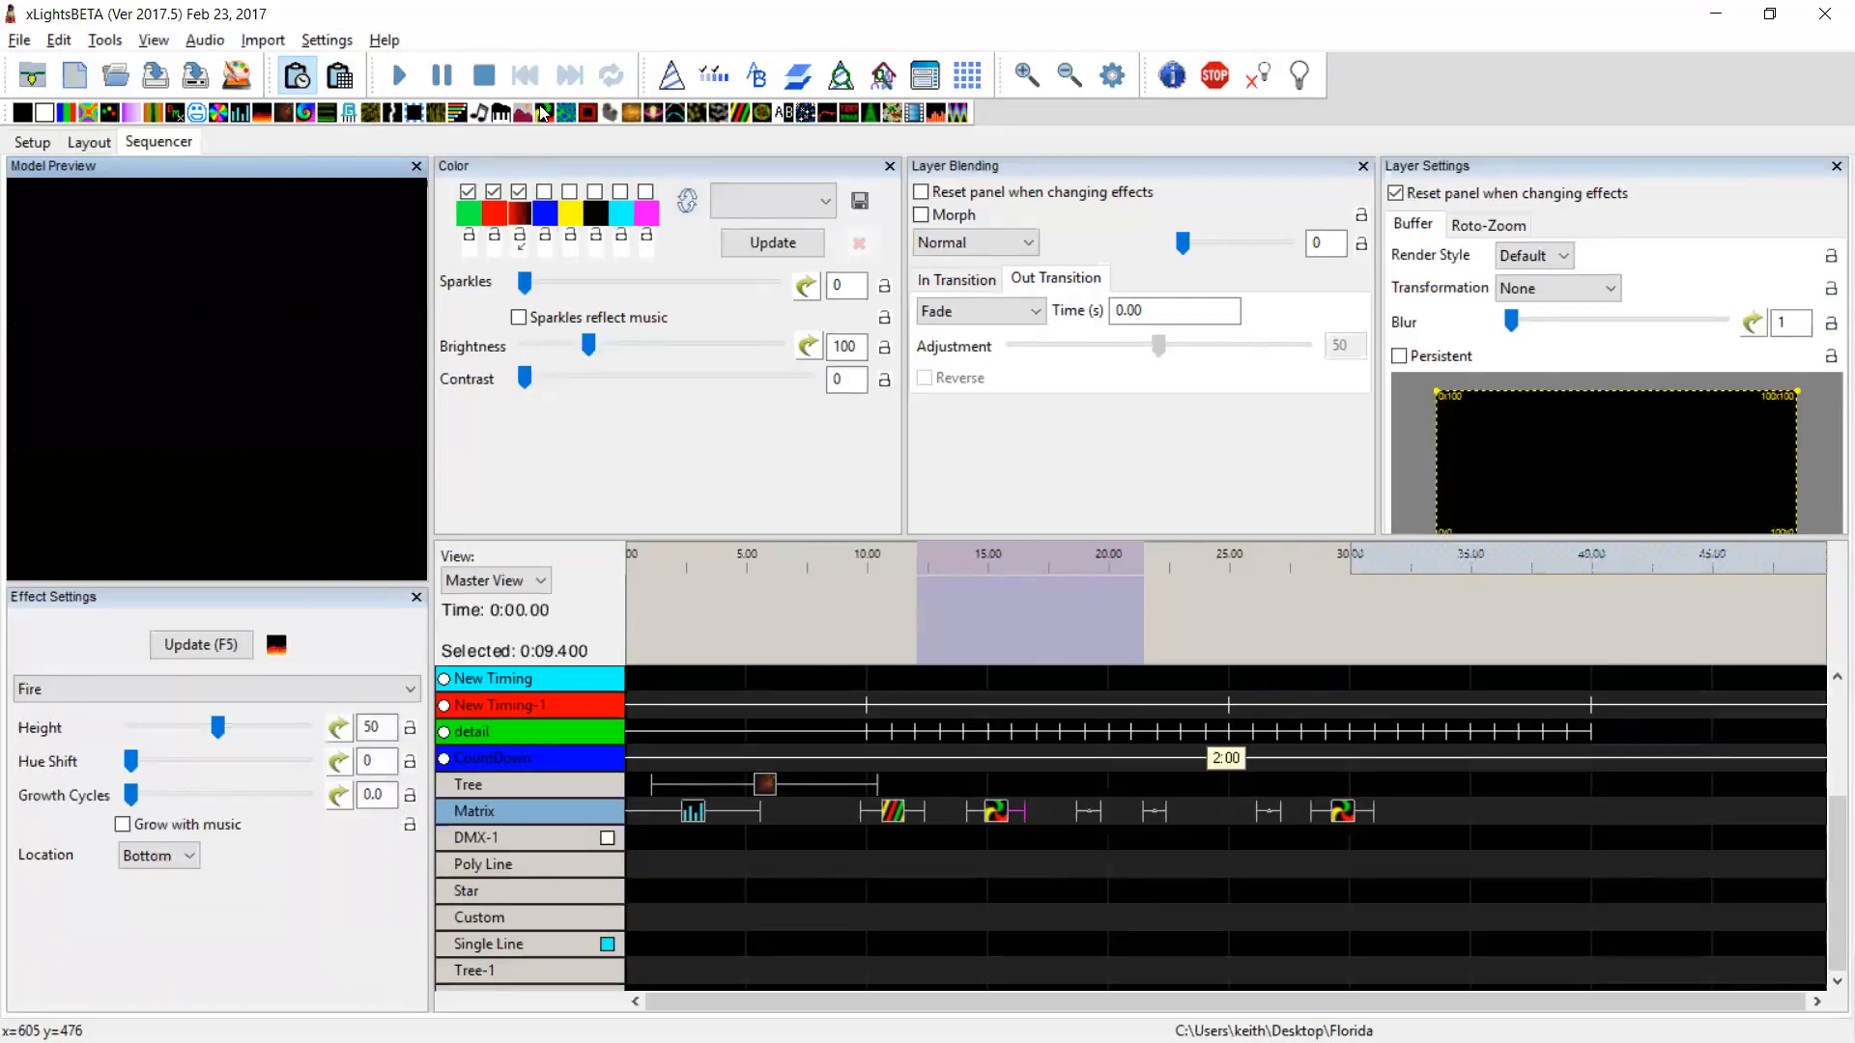
pyautogui.moveTo(545, 108); pyautogui.dragTo(1031, 810)
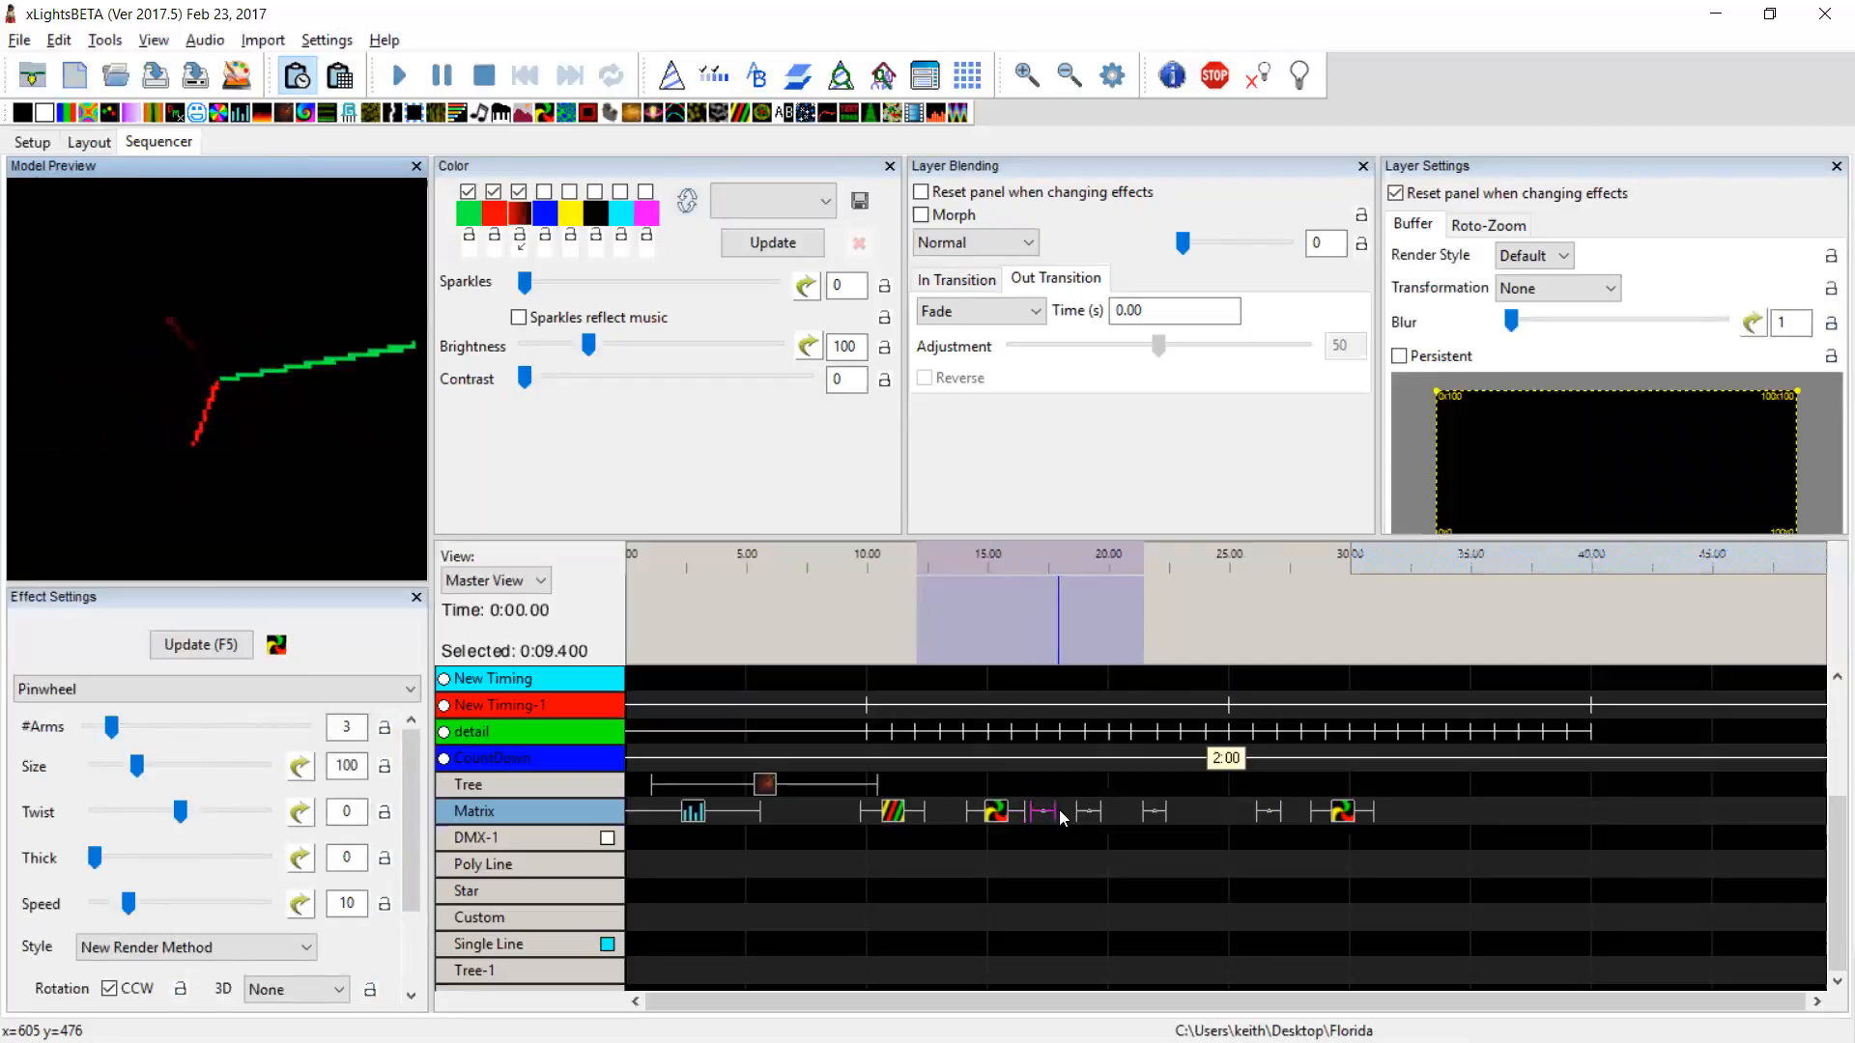
# Select the 12-arm Pinwheel at about 14.2 seconds and add a one-second Pinwheel with its settings on Matrix at 23.3 seconds
pyautogui.click(1003, 816)
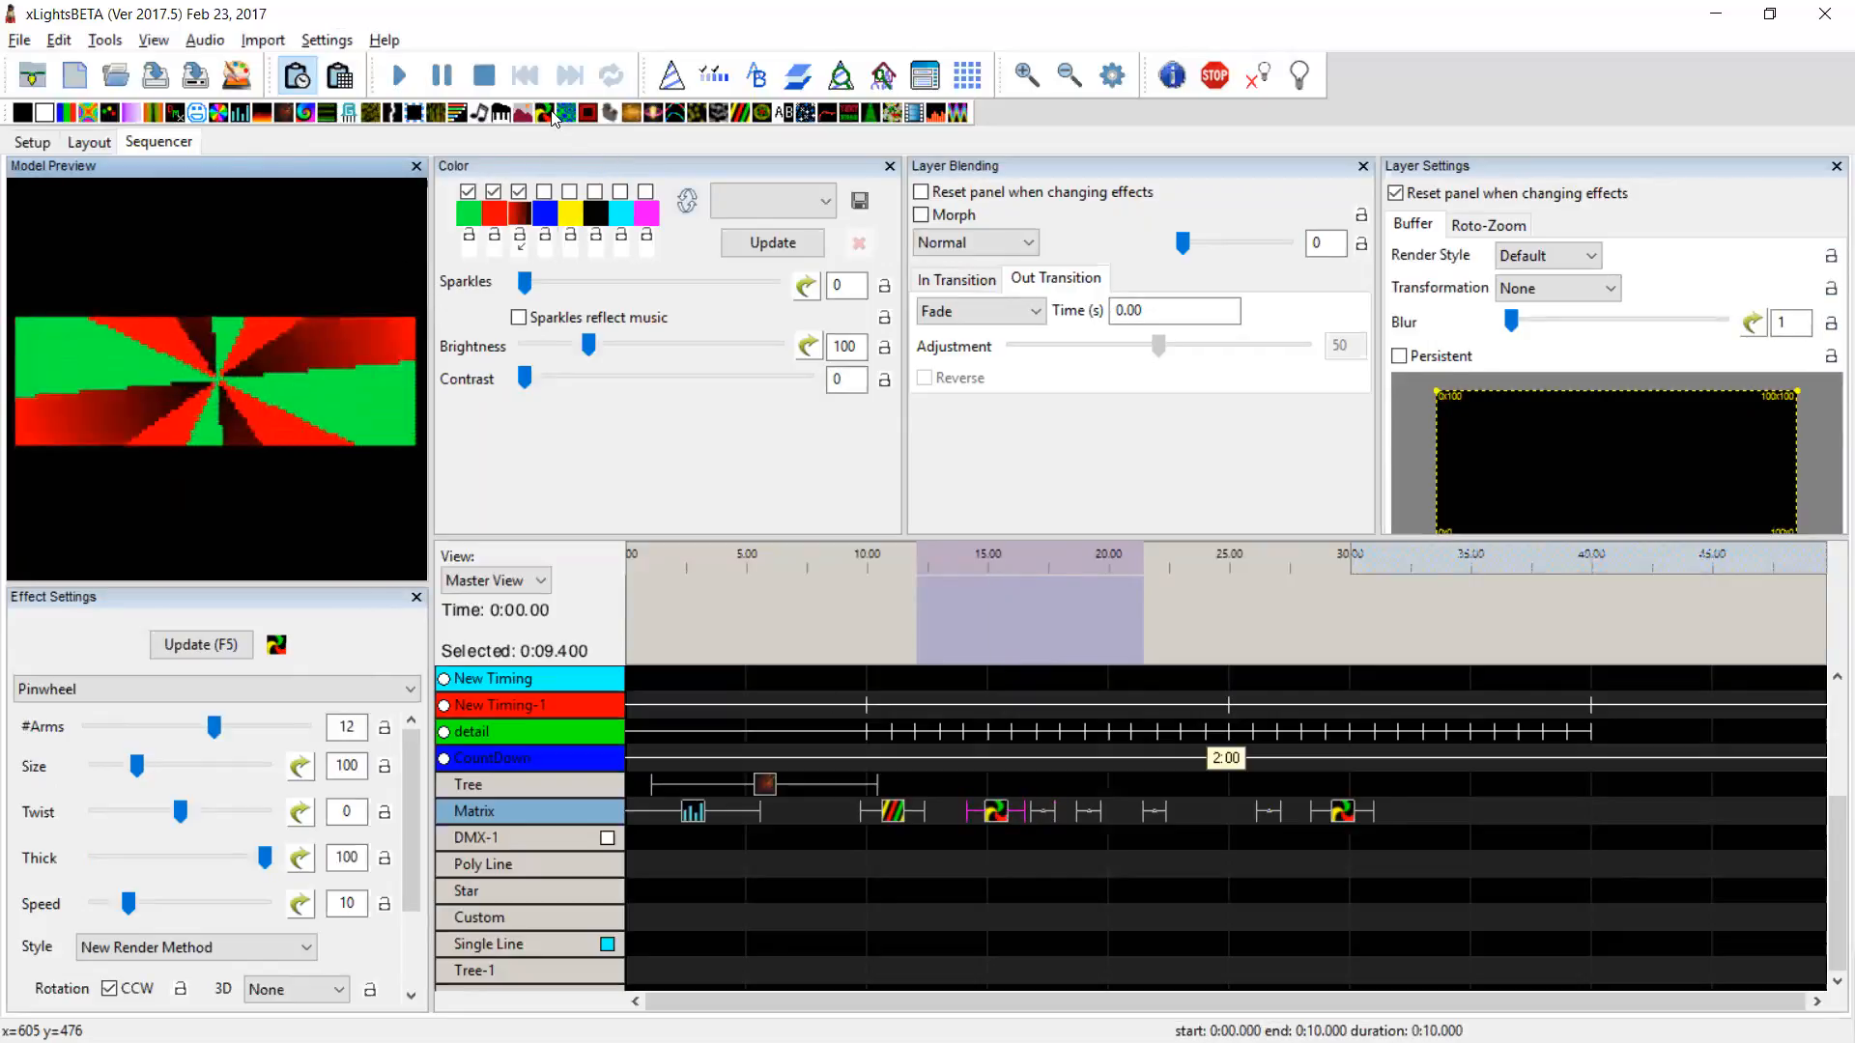
pyautogui.moveTo(1166, 751); pyautogui.dragTo(1217, 816)
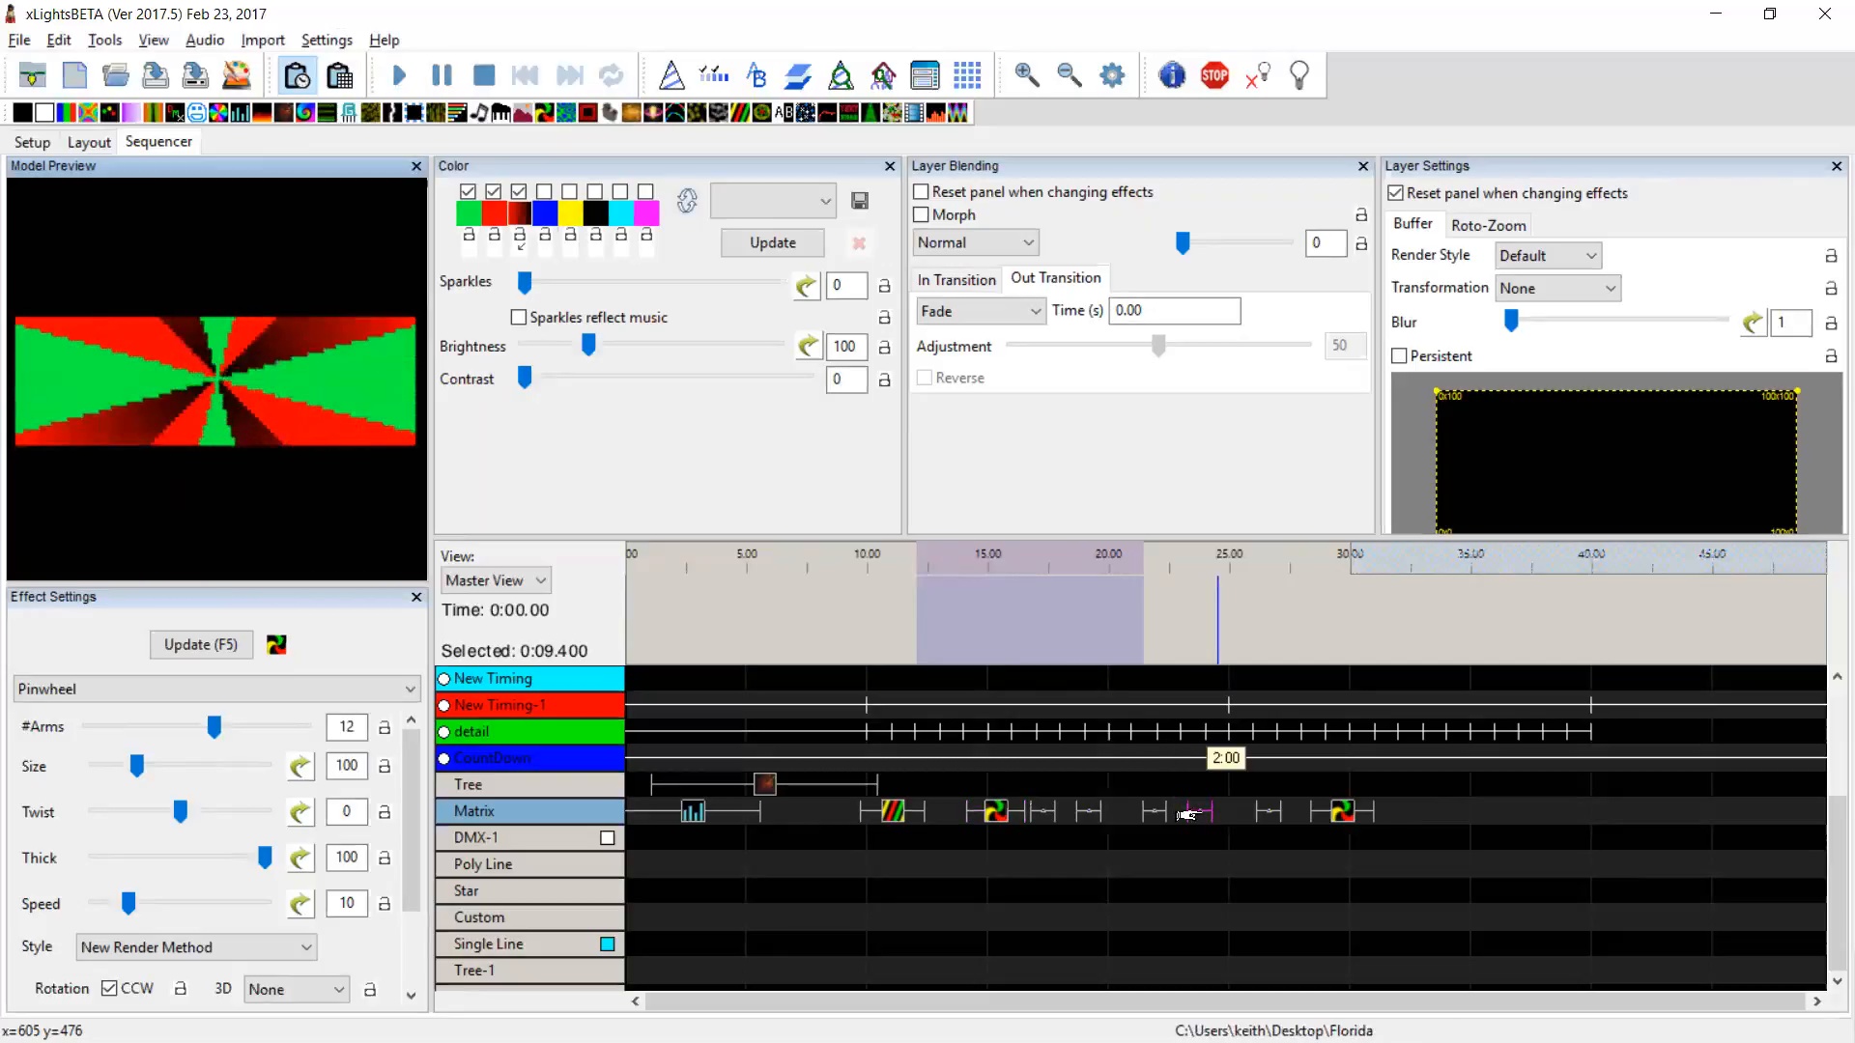
# Try to apply the 12-arm Pinwheel's settings to an empty Matrix cell at about 8.7 seconds
pyautogui.click(1001, 821)
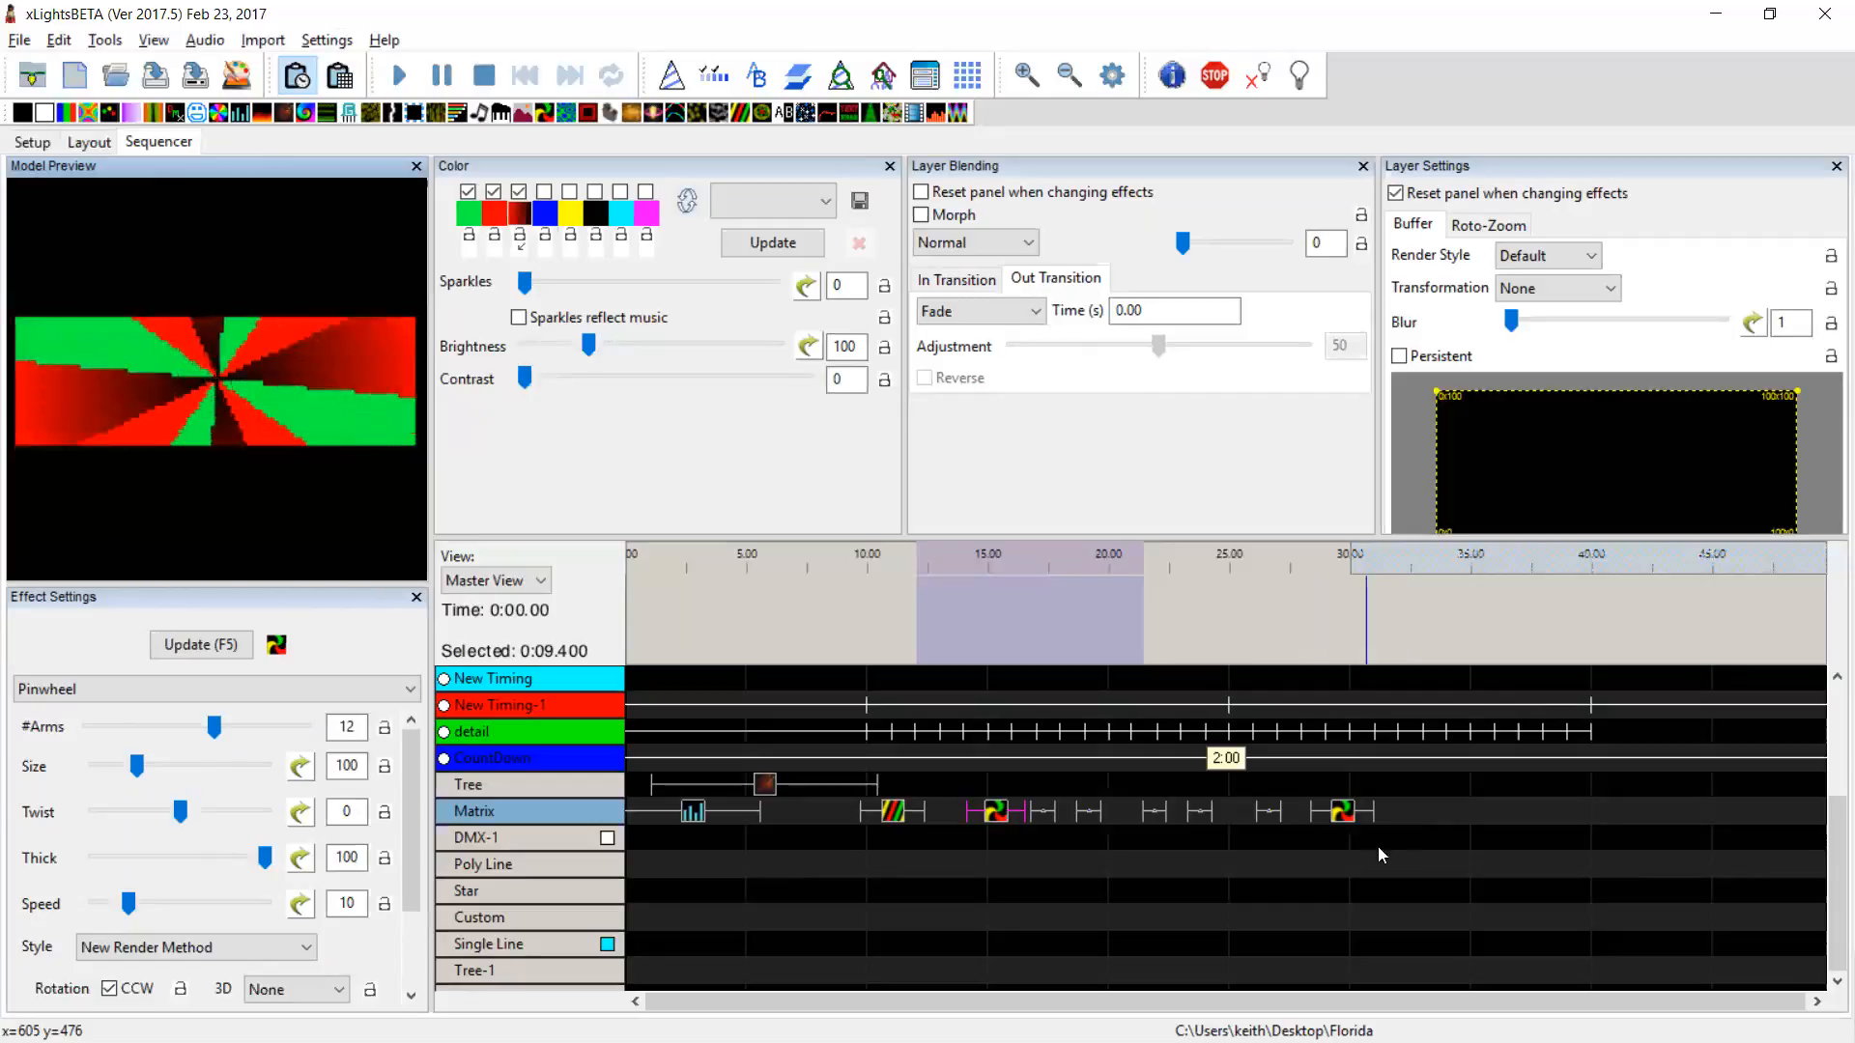
pyautogui.moveTo(823, 817); pyautogui.dragTo(846, 814)
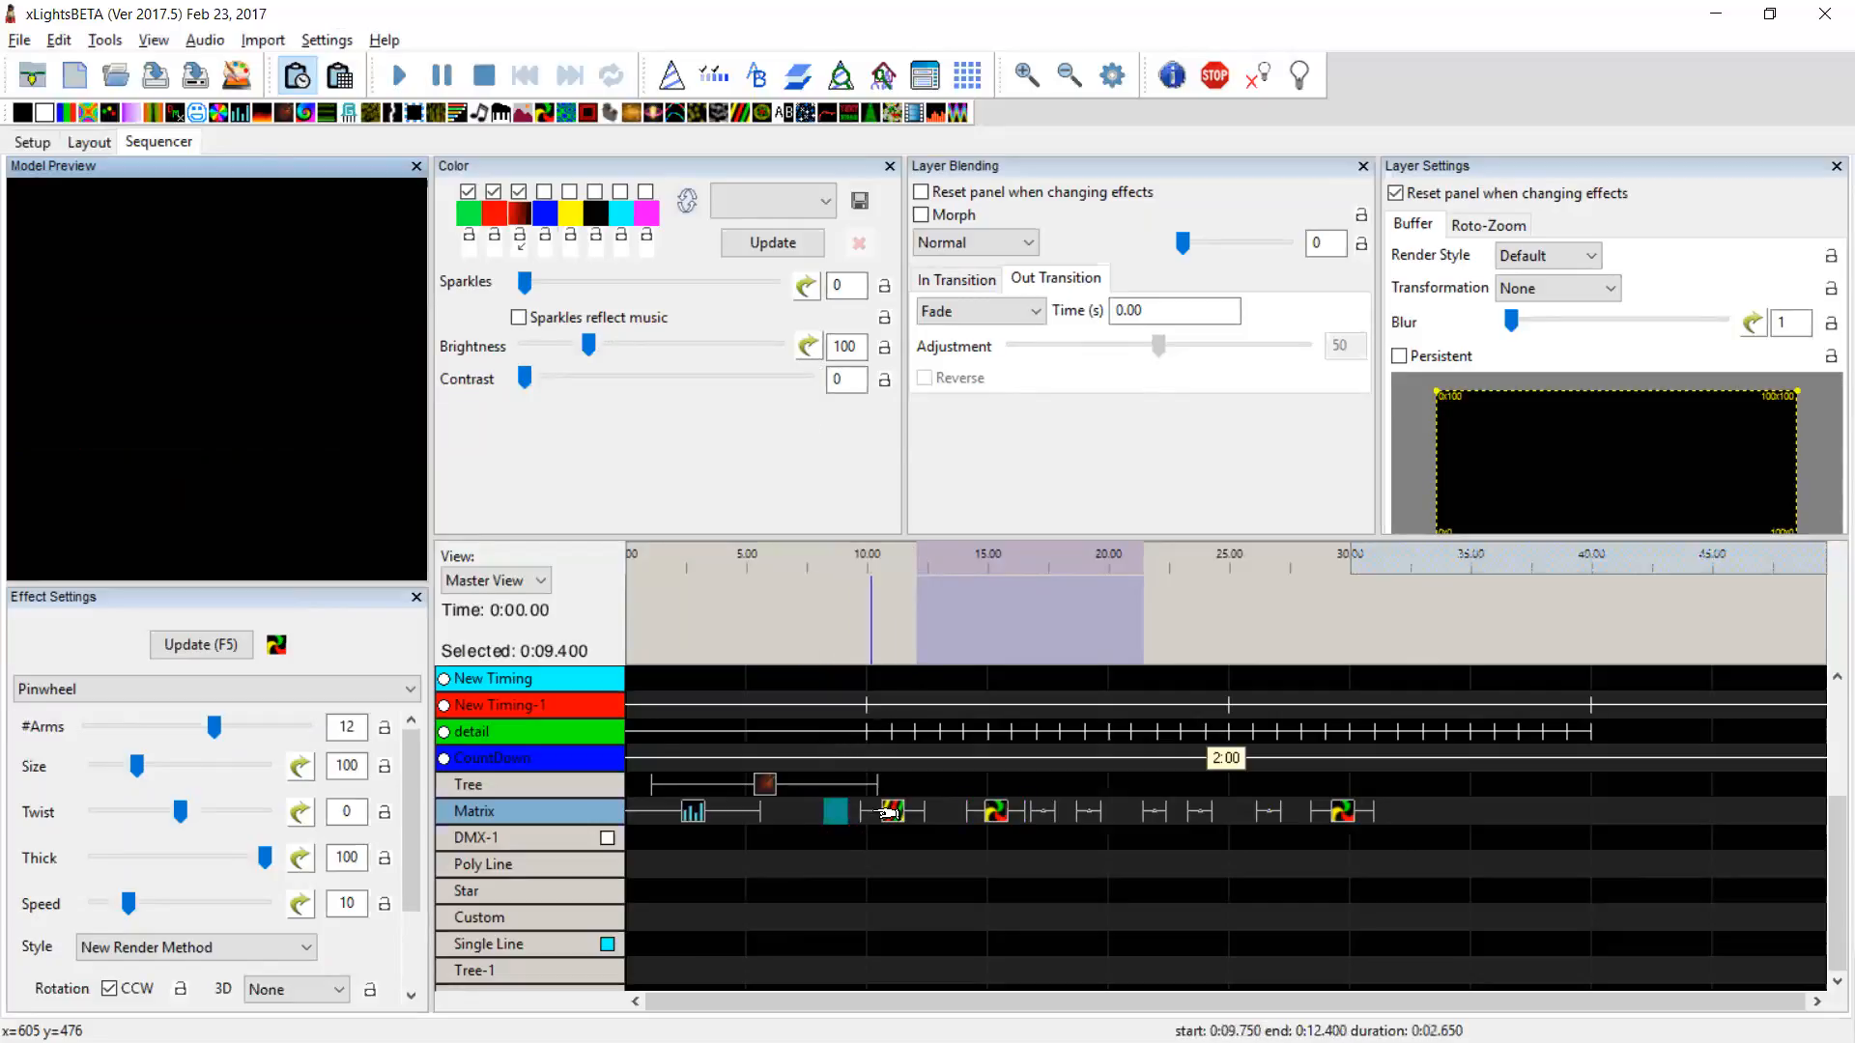
pyautogui.click(208, 647)
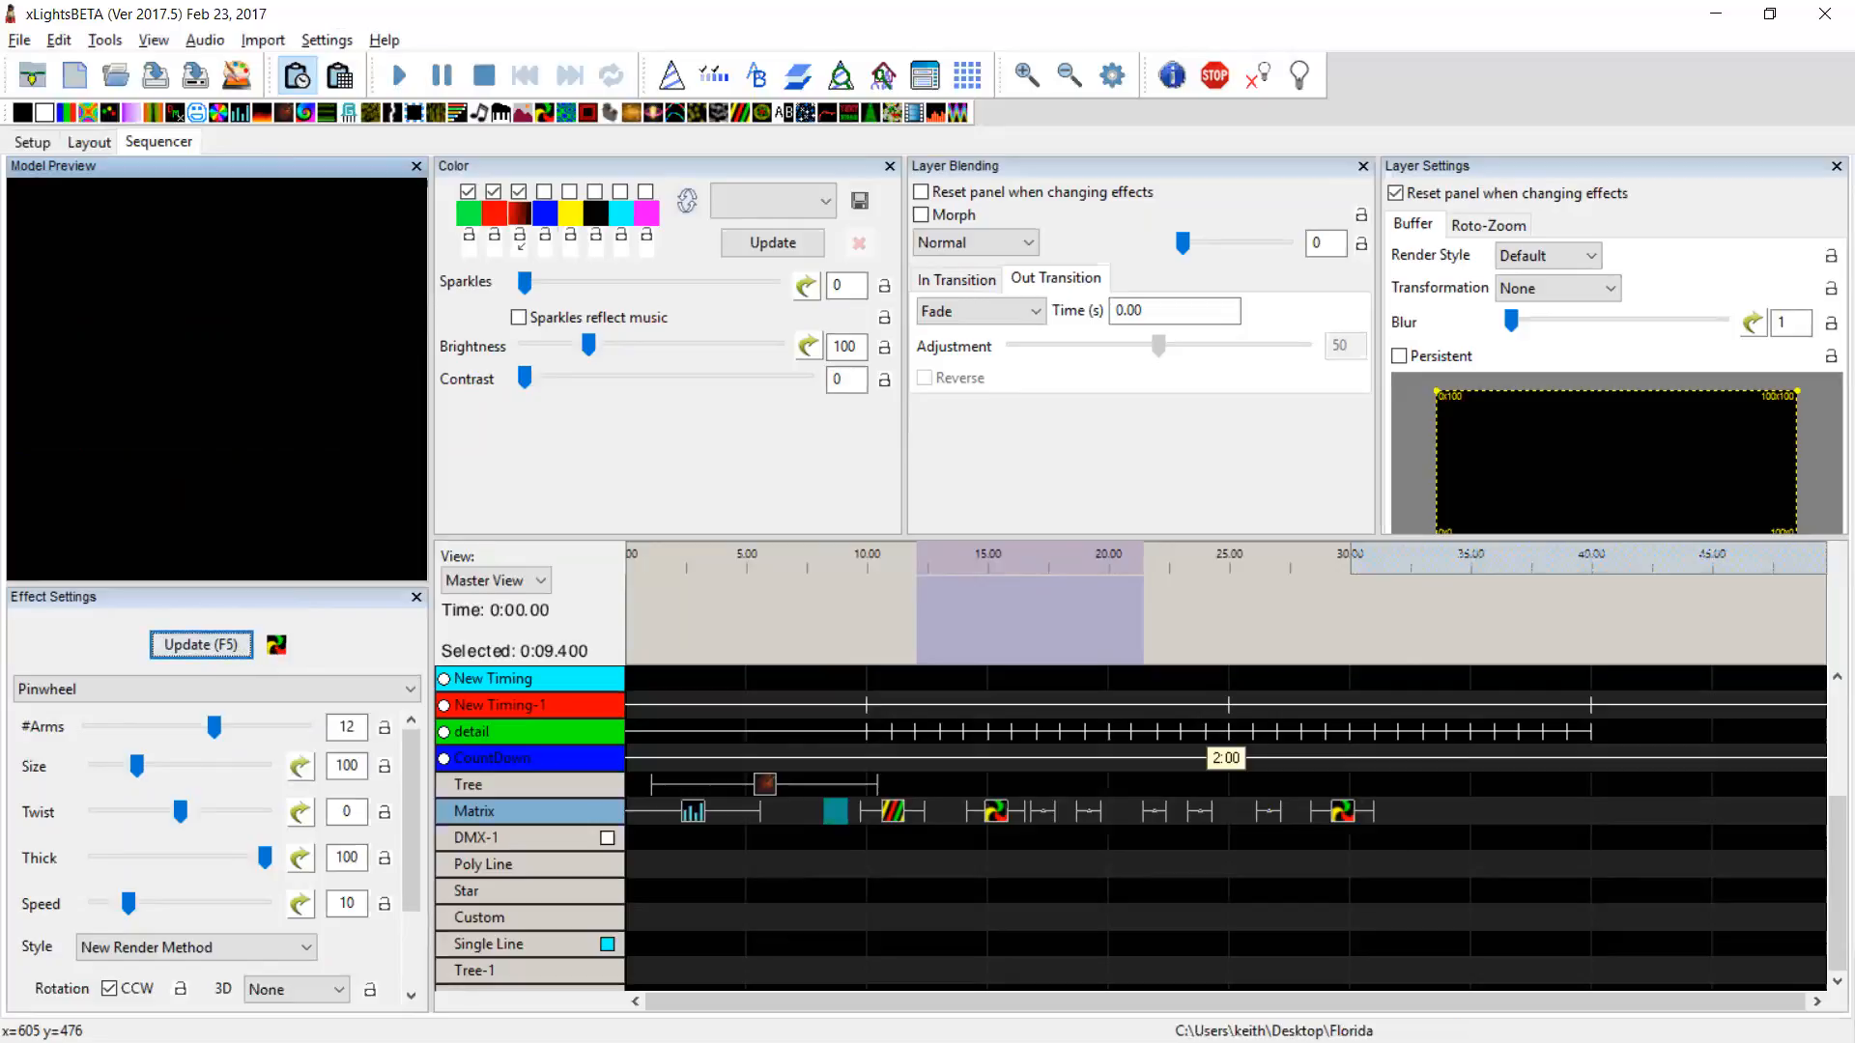
# Select the Matrix Pinwheels near 14 and 23.3 seconds plus the Spirals between them, and update them to 20 arms
pyautogui.click(999, 817)
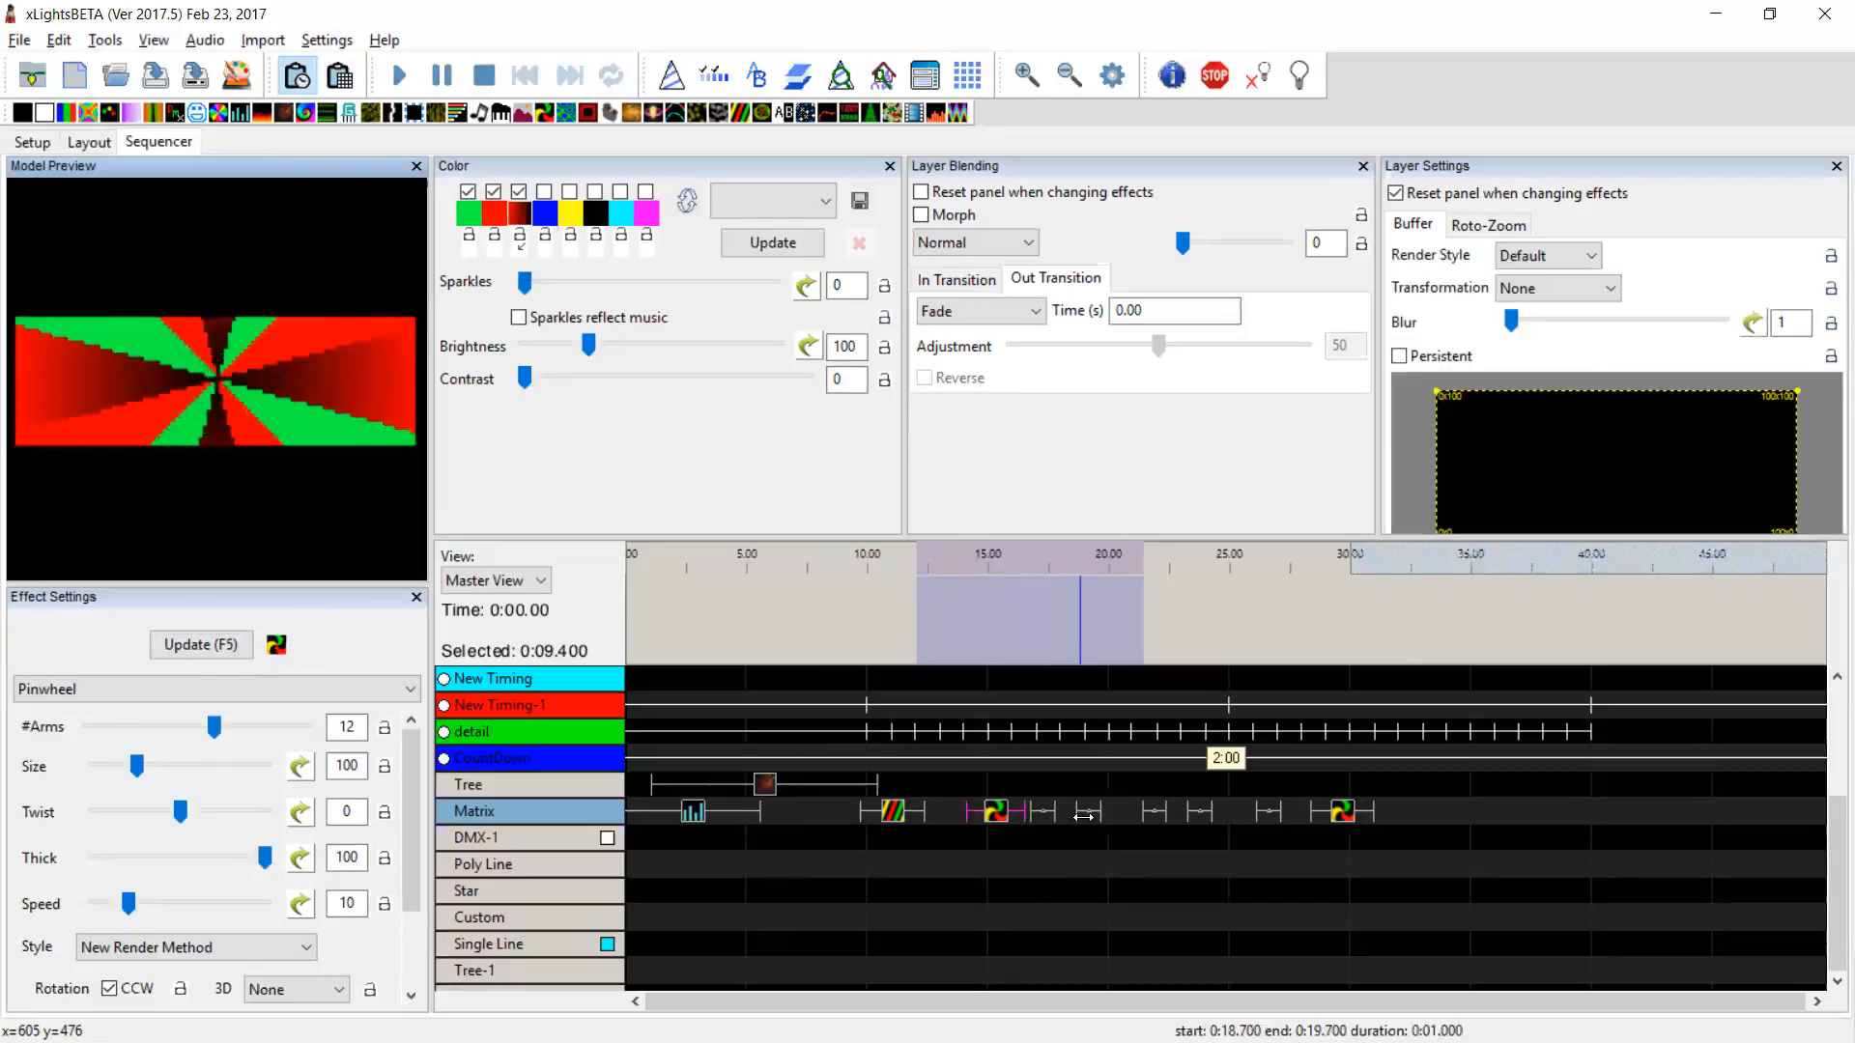
pyautogui.click(1140, 824)
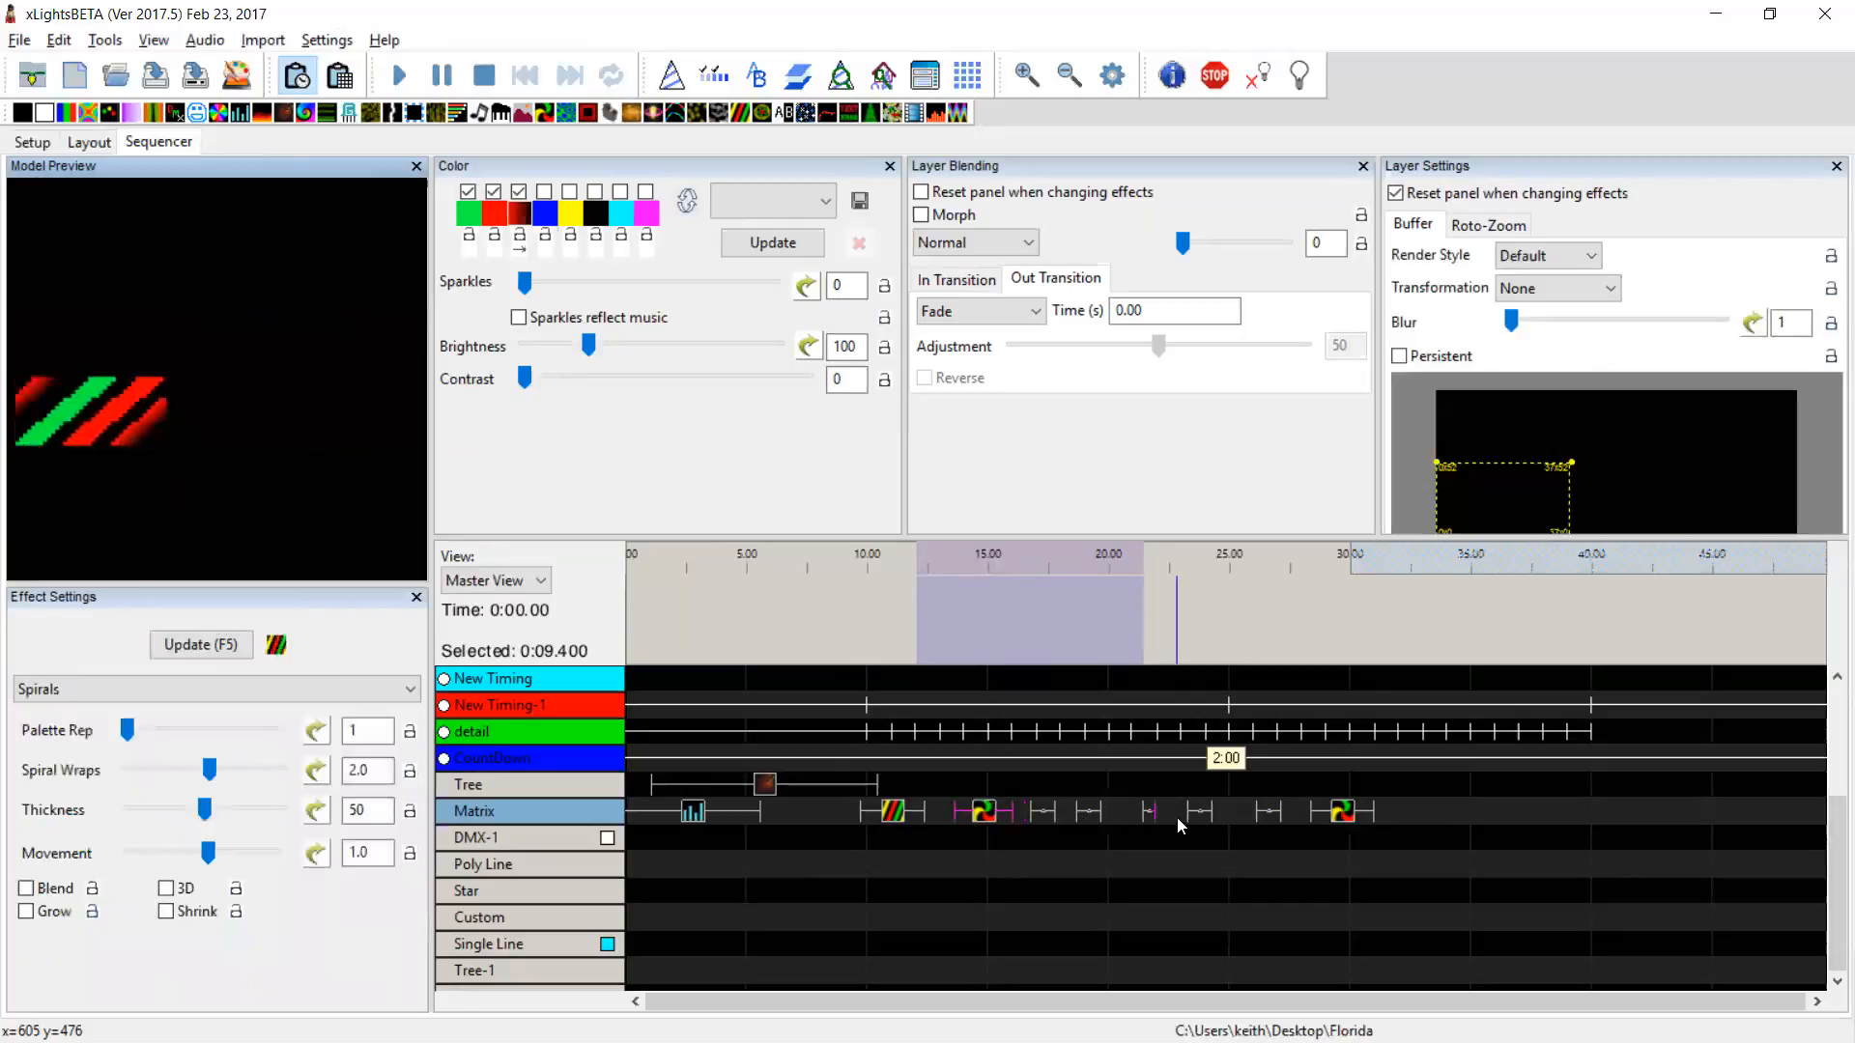
pyautogui.click(1195, 816)
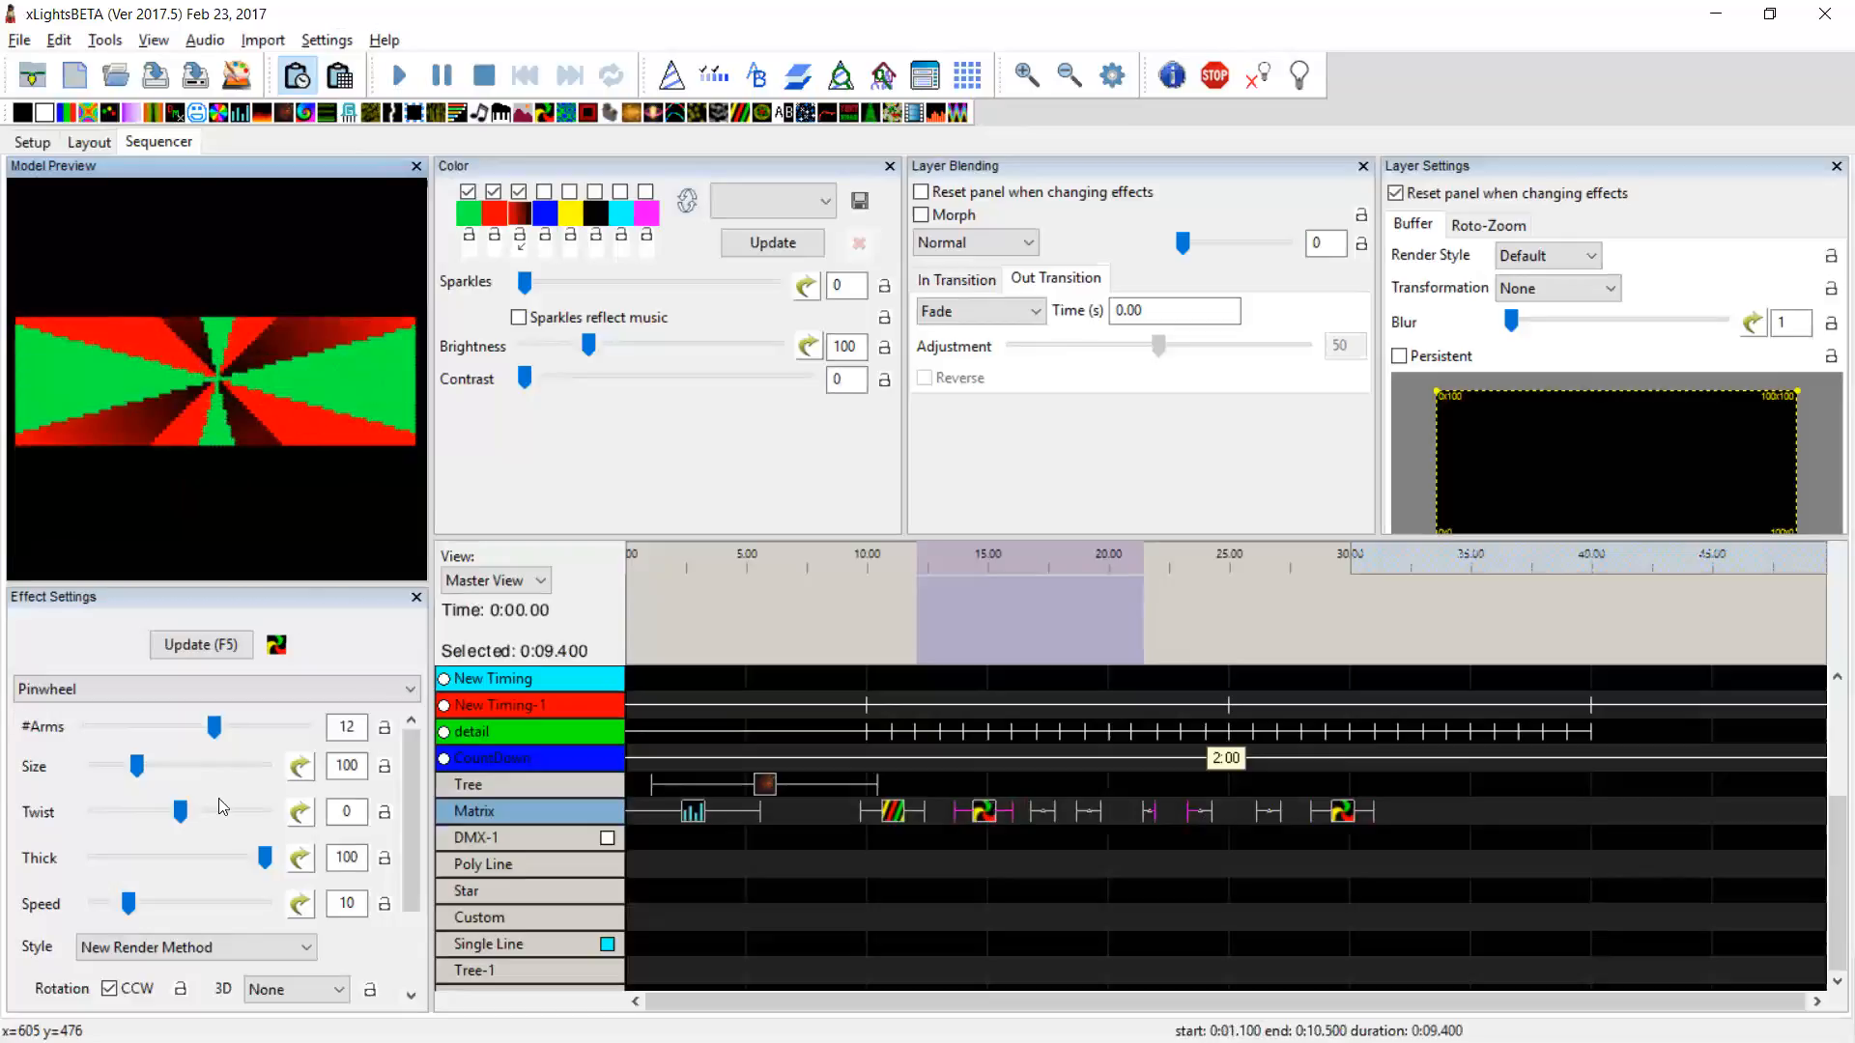
pyautogui.moveTo(214, 726); pyautogui.dragTo(305, 727)
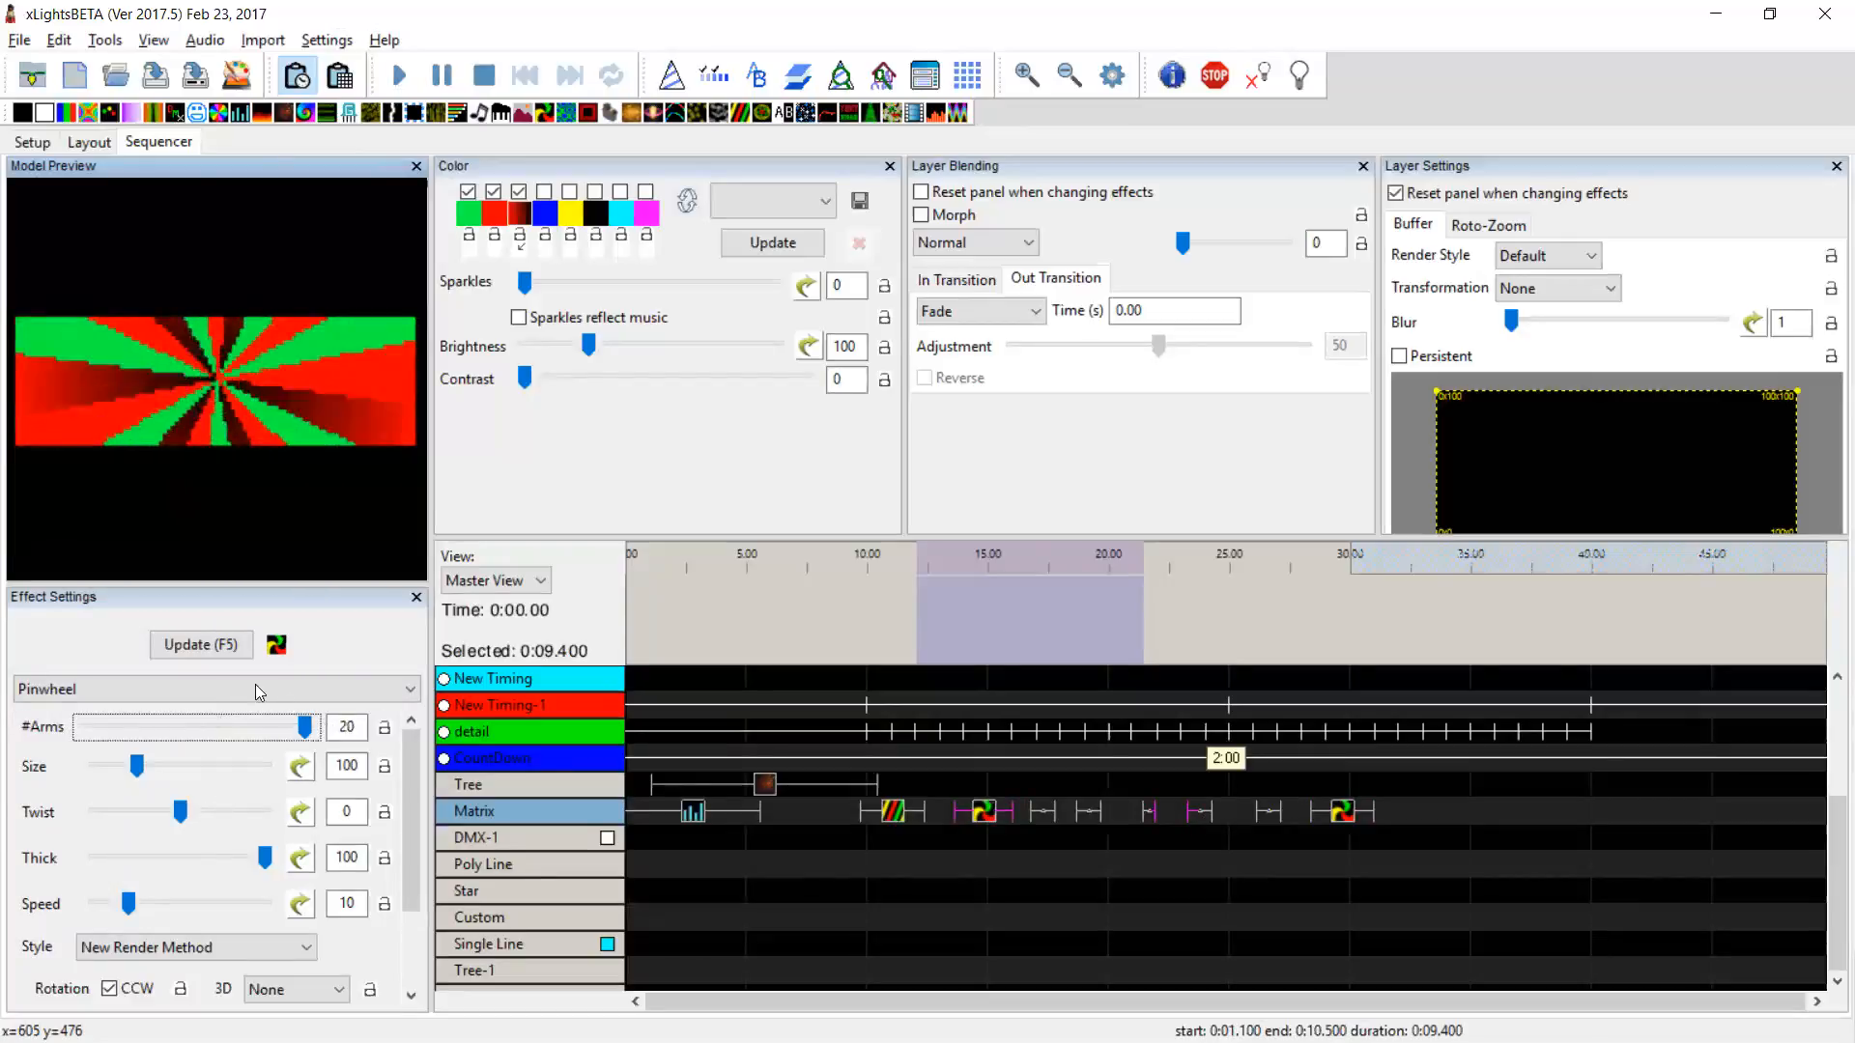
pyautogui.click(222, 647)
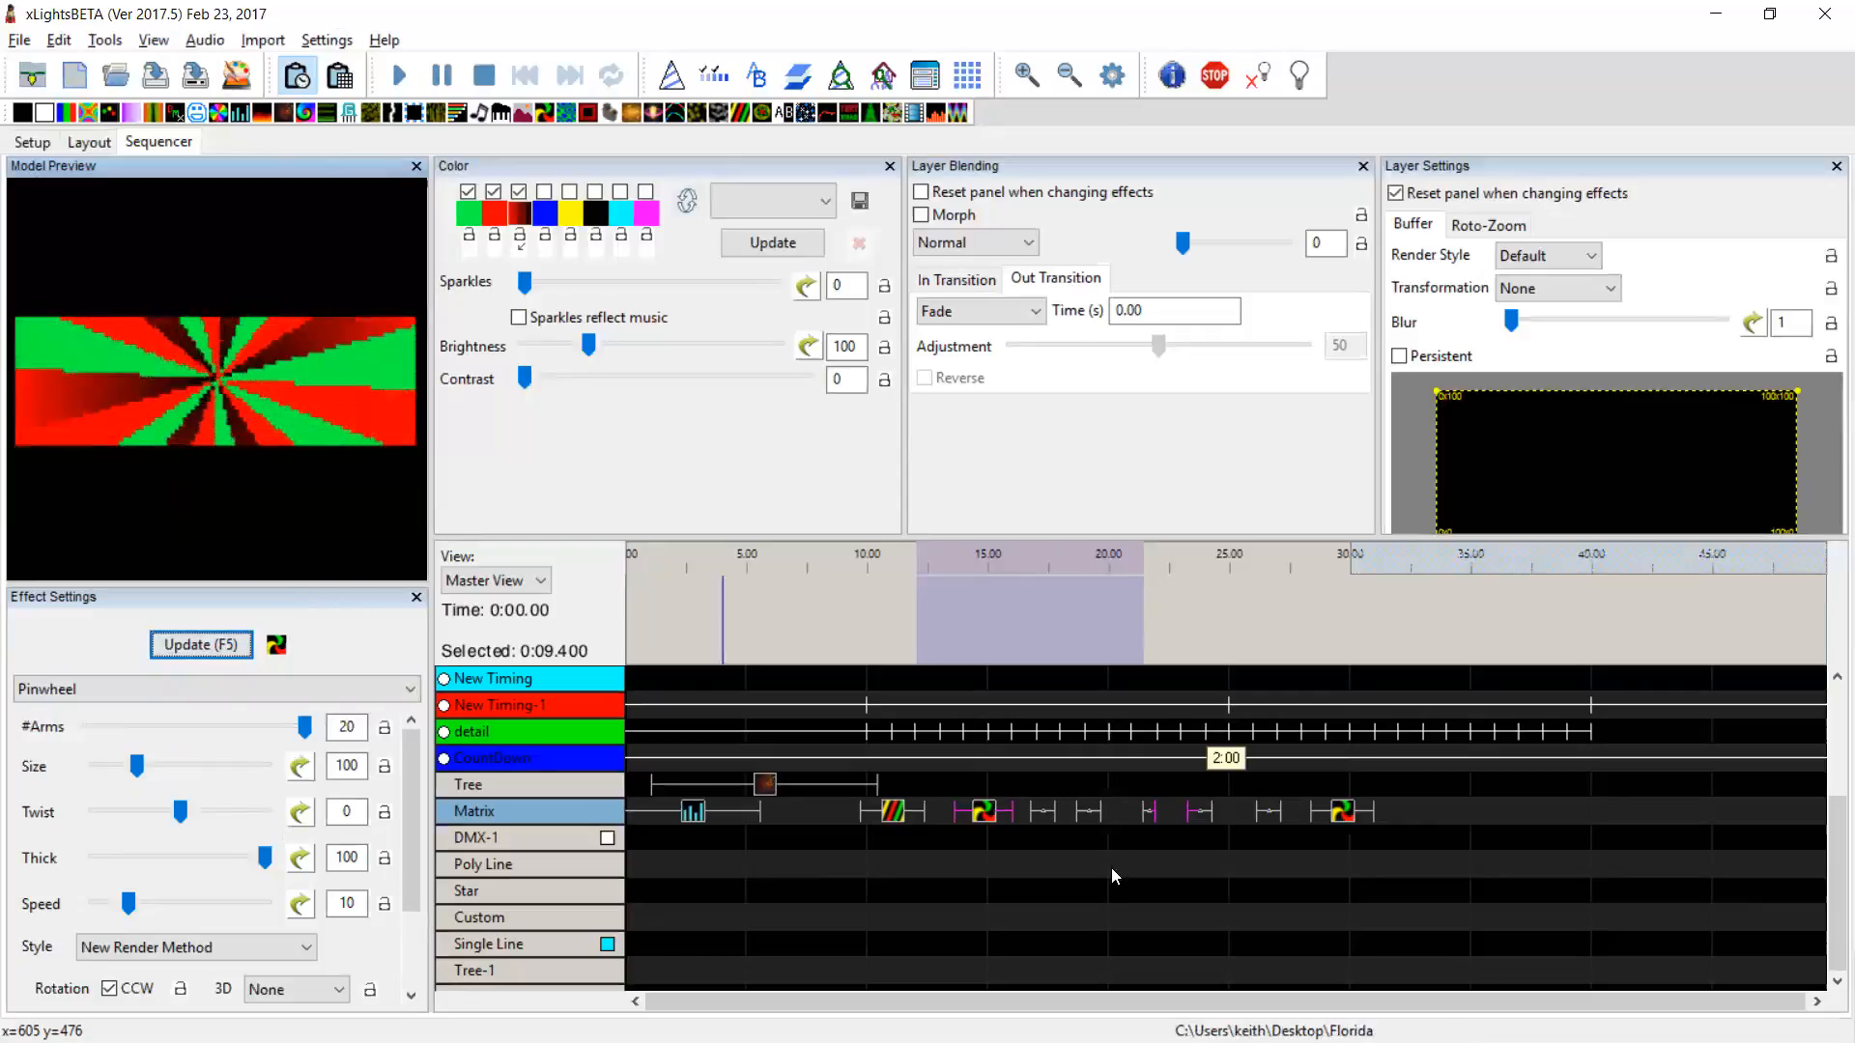
# Check the arm settings of the Matrix Pinwheels at about 23.3, 16.8 and 13.65 seconds
pyautogui.click(1190, 866)
pyautogui.click(1190, 814)
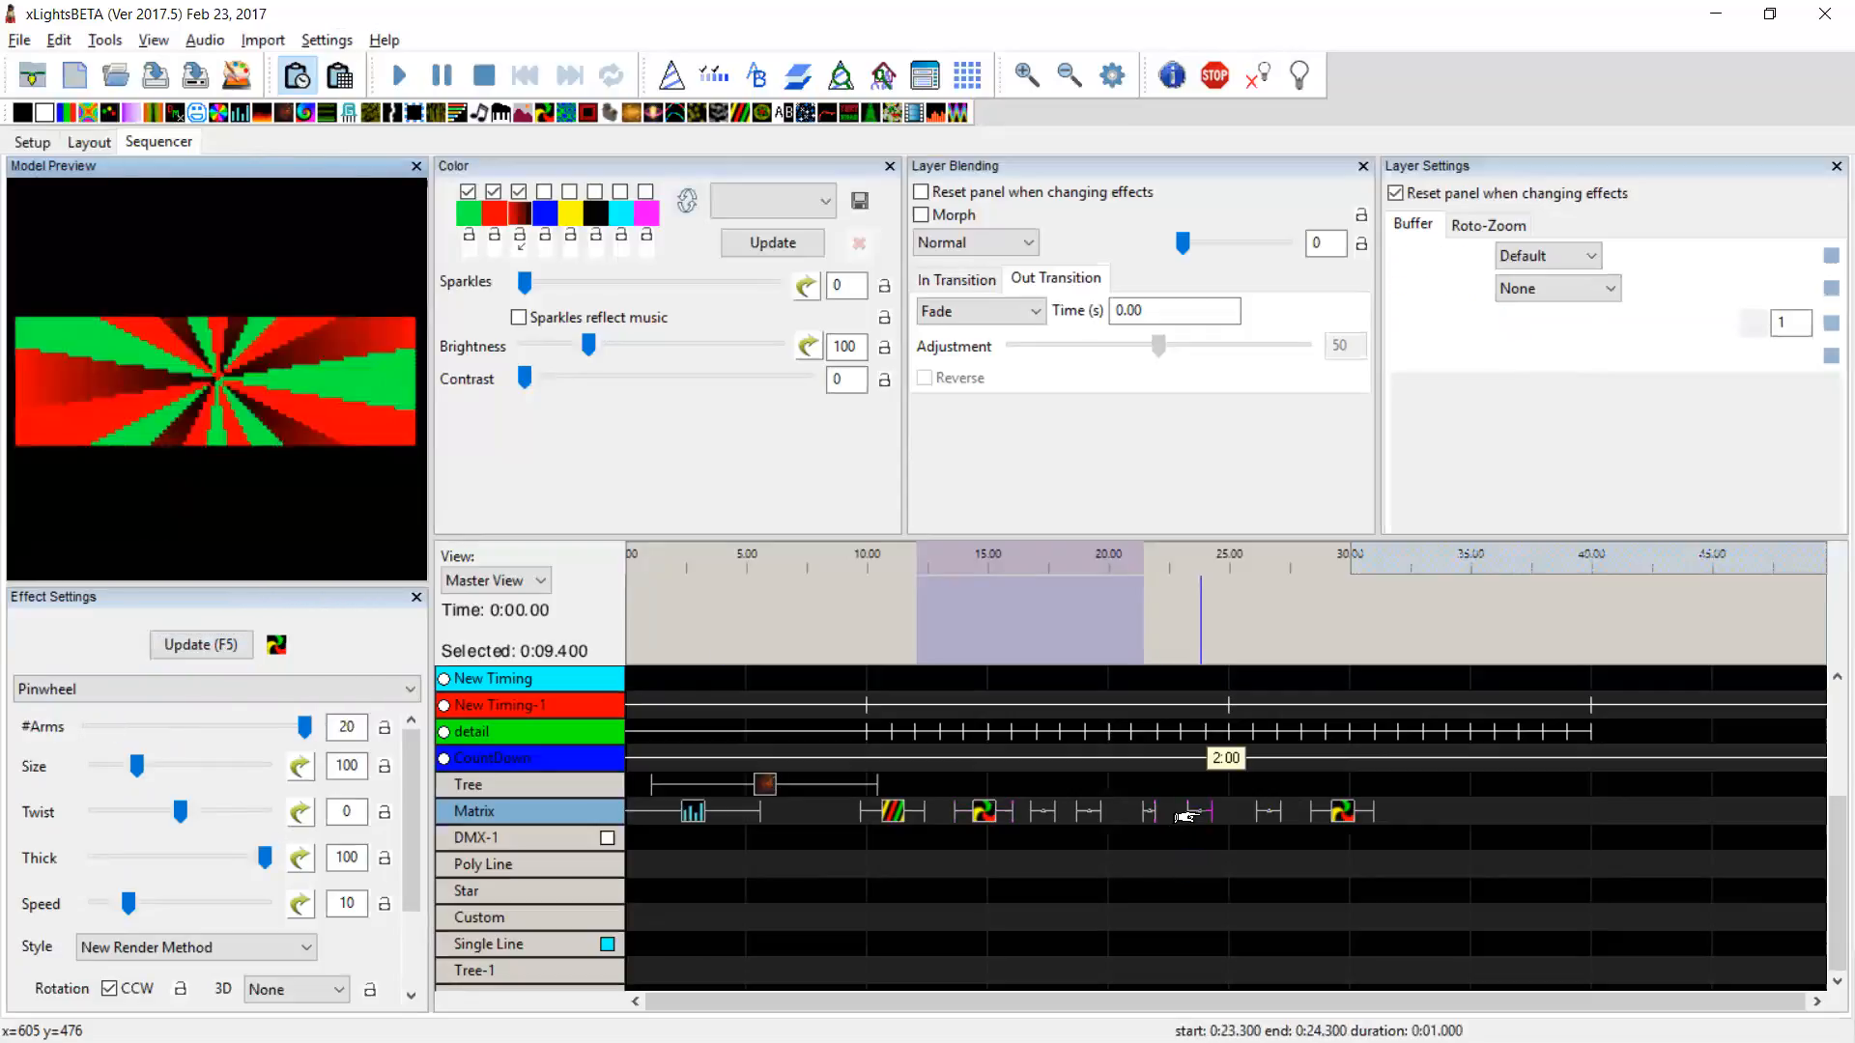
pyautogui.click(1031, 818)
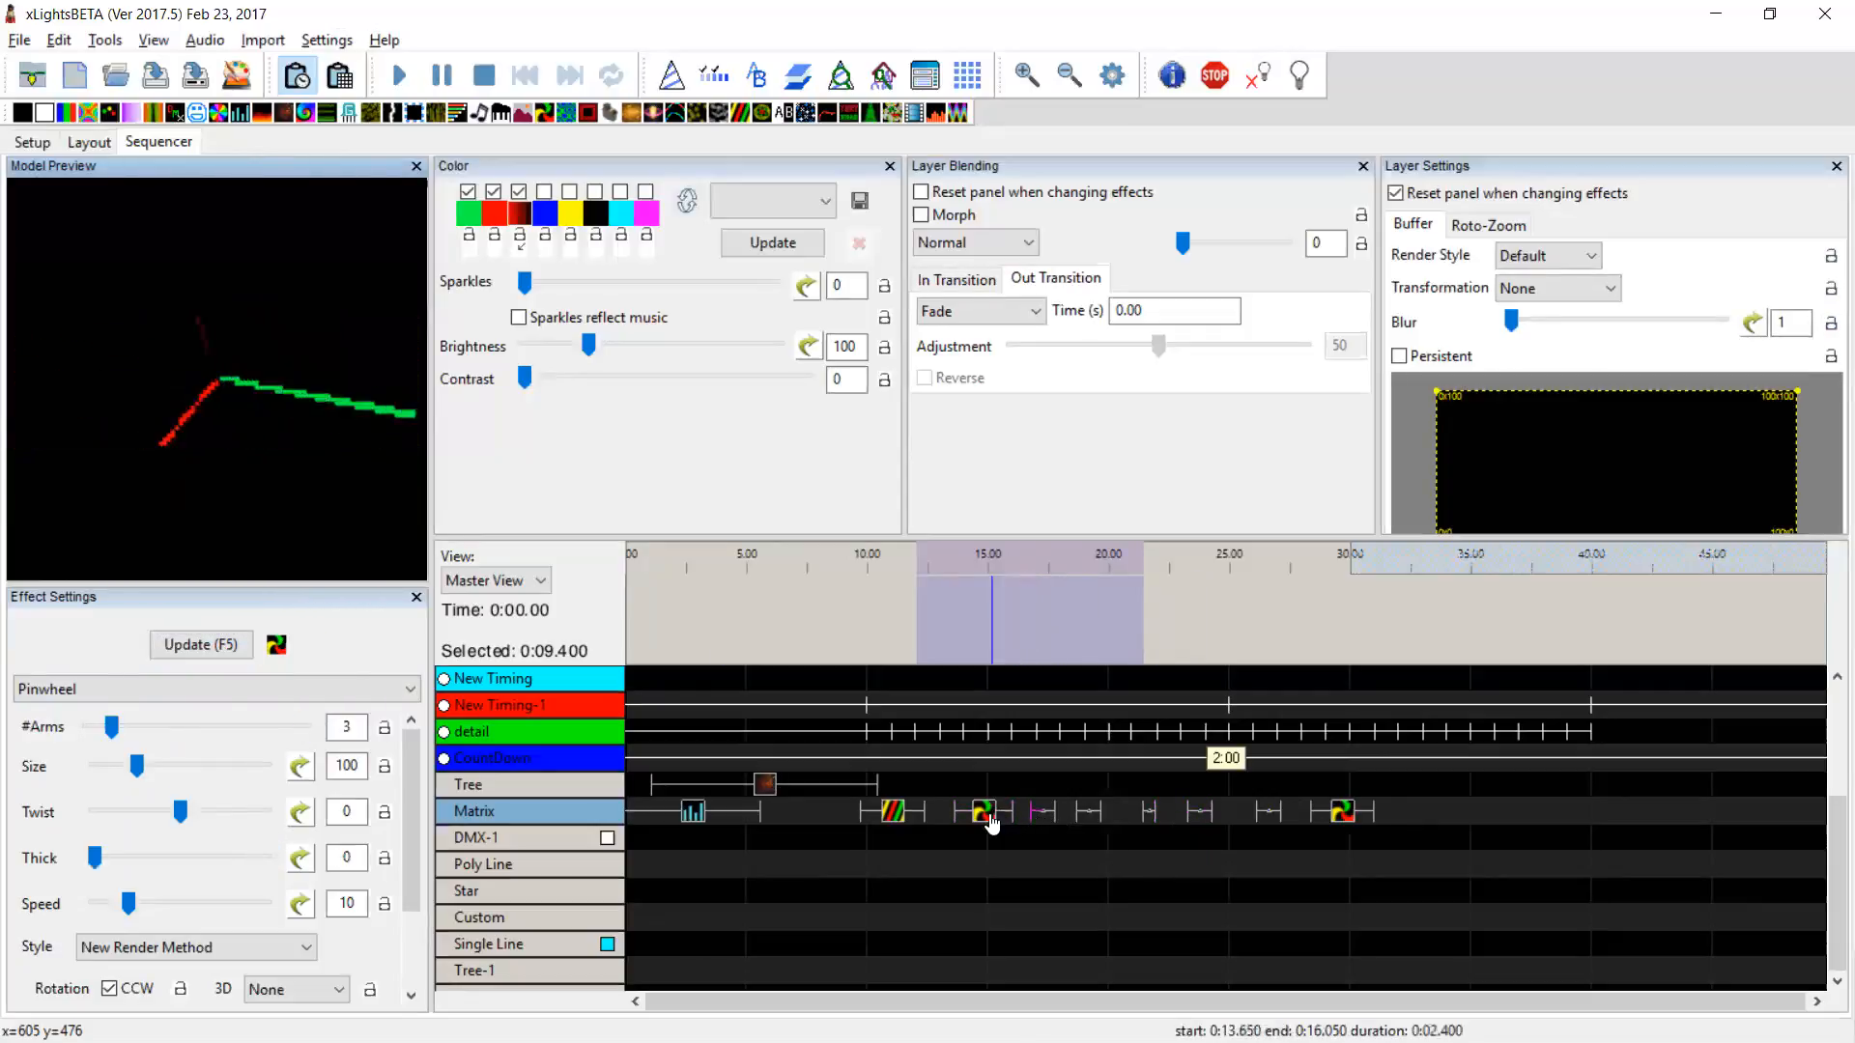
pyautogui.click(992, 822)
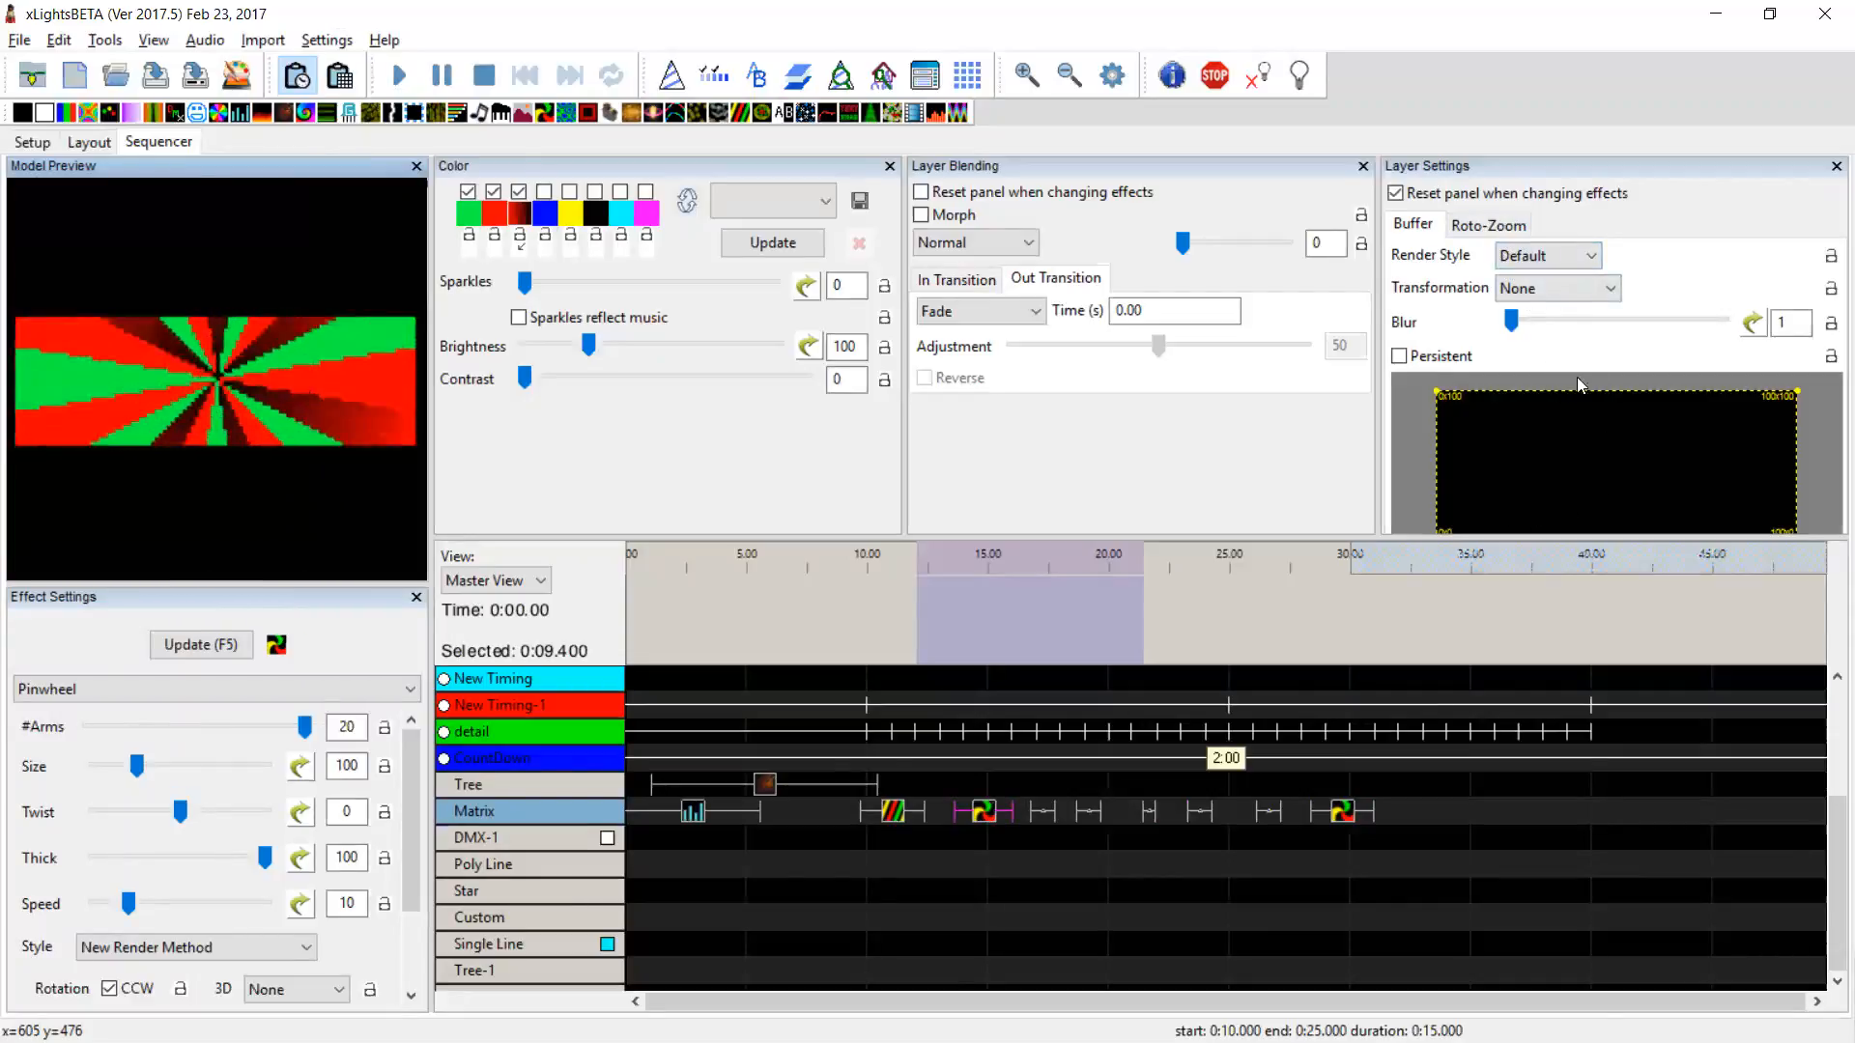
# Deselect the Pinwheel and switch back to the README.txt release notes in Notepad
pyautogui.click(1443, 785)
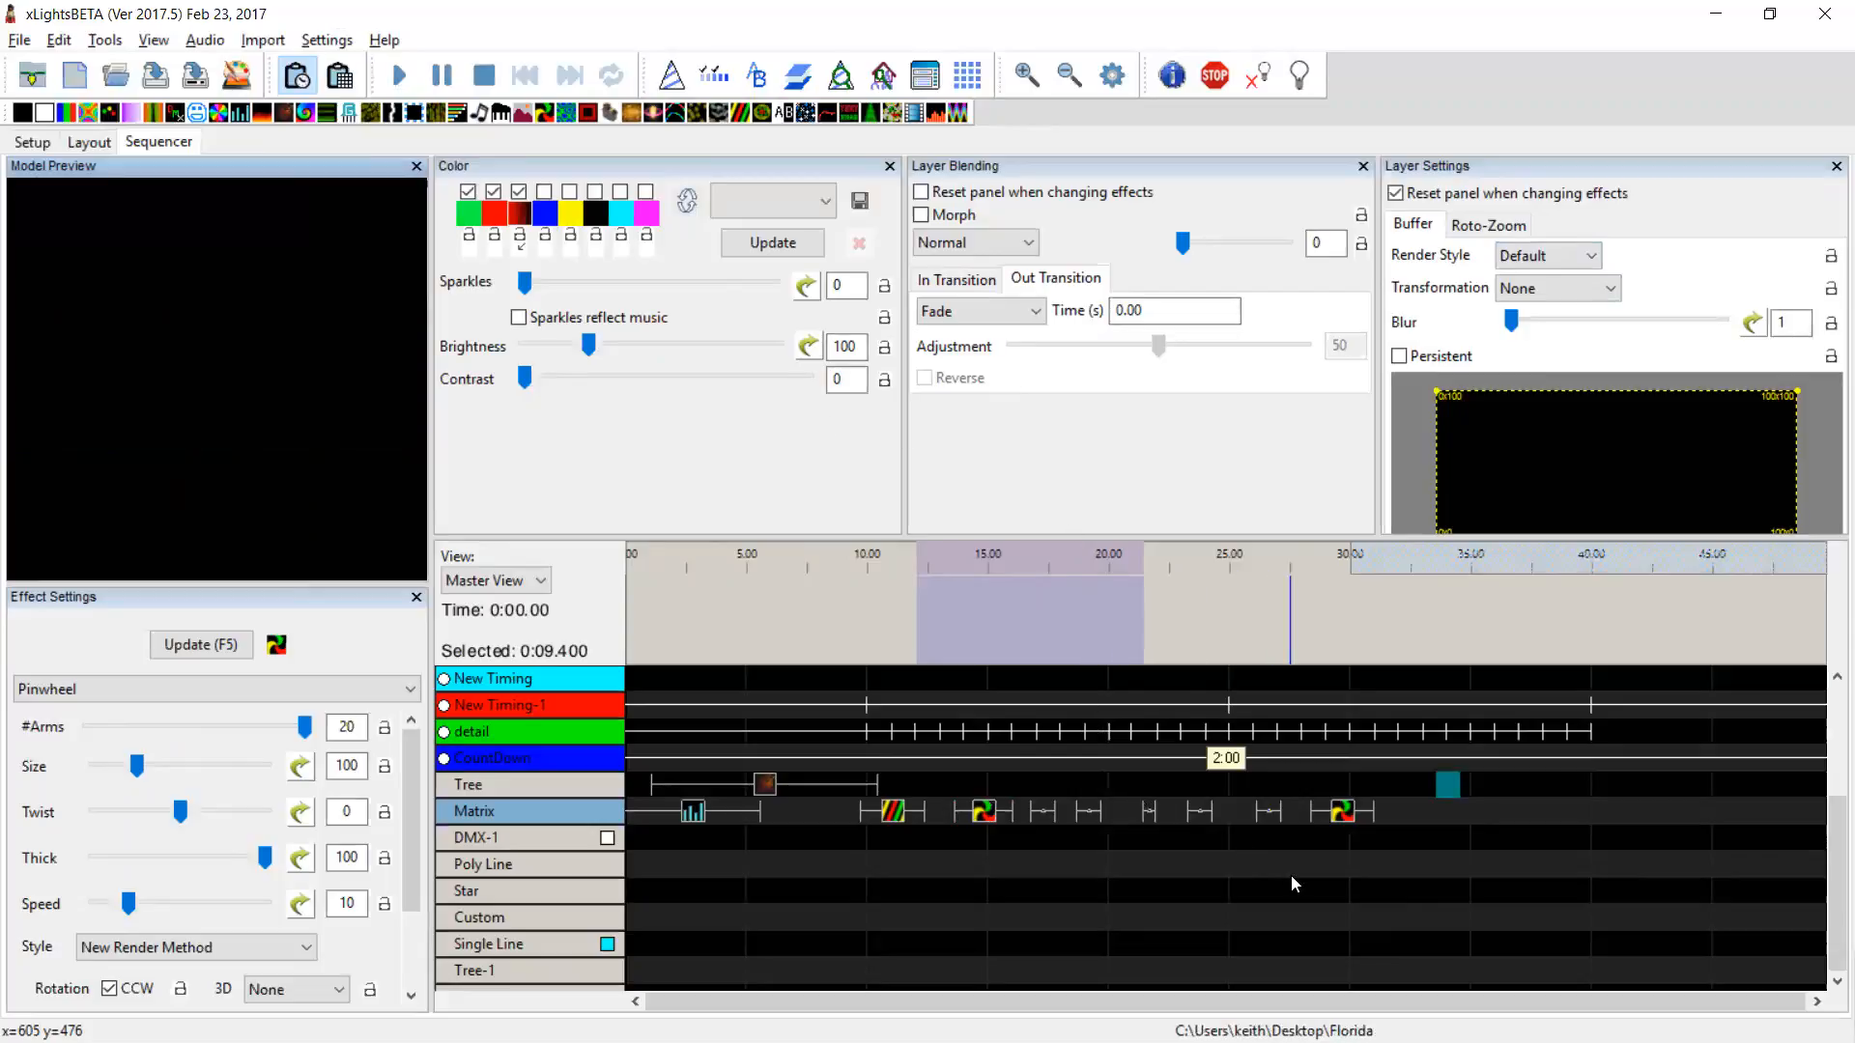
pyautogui.hotkey('alt', 'Tab')
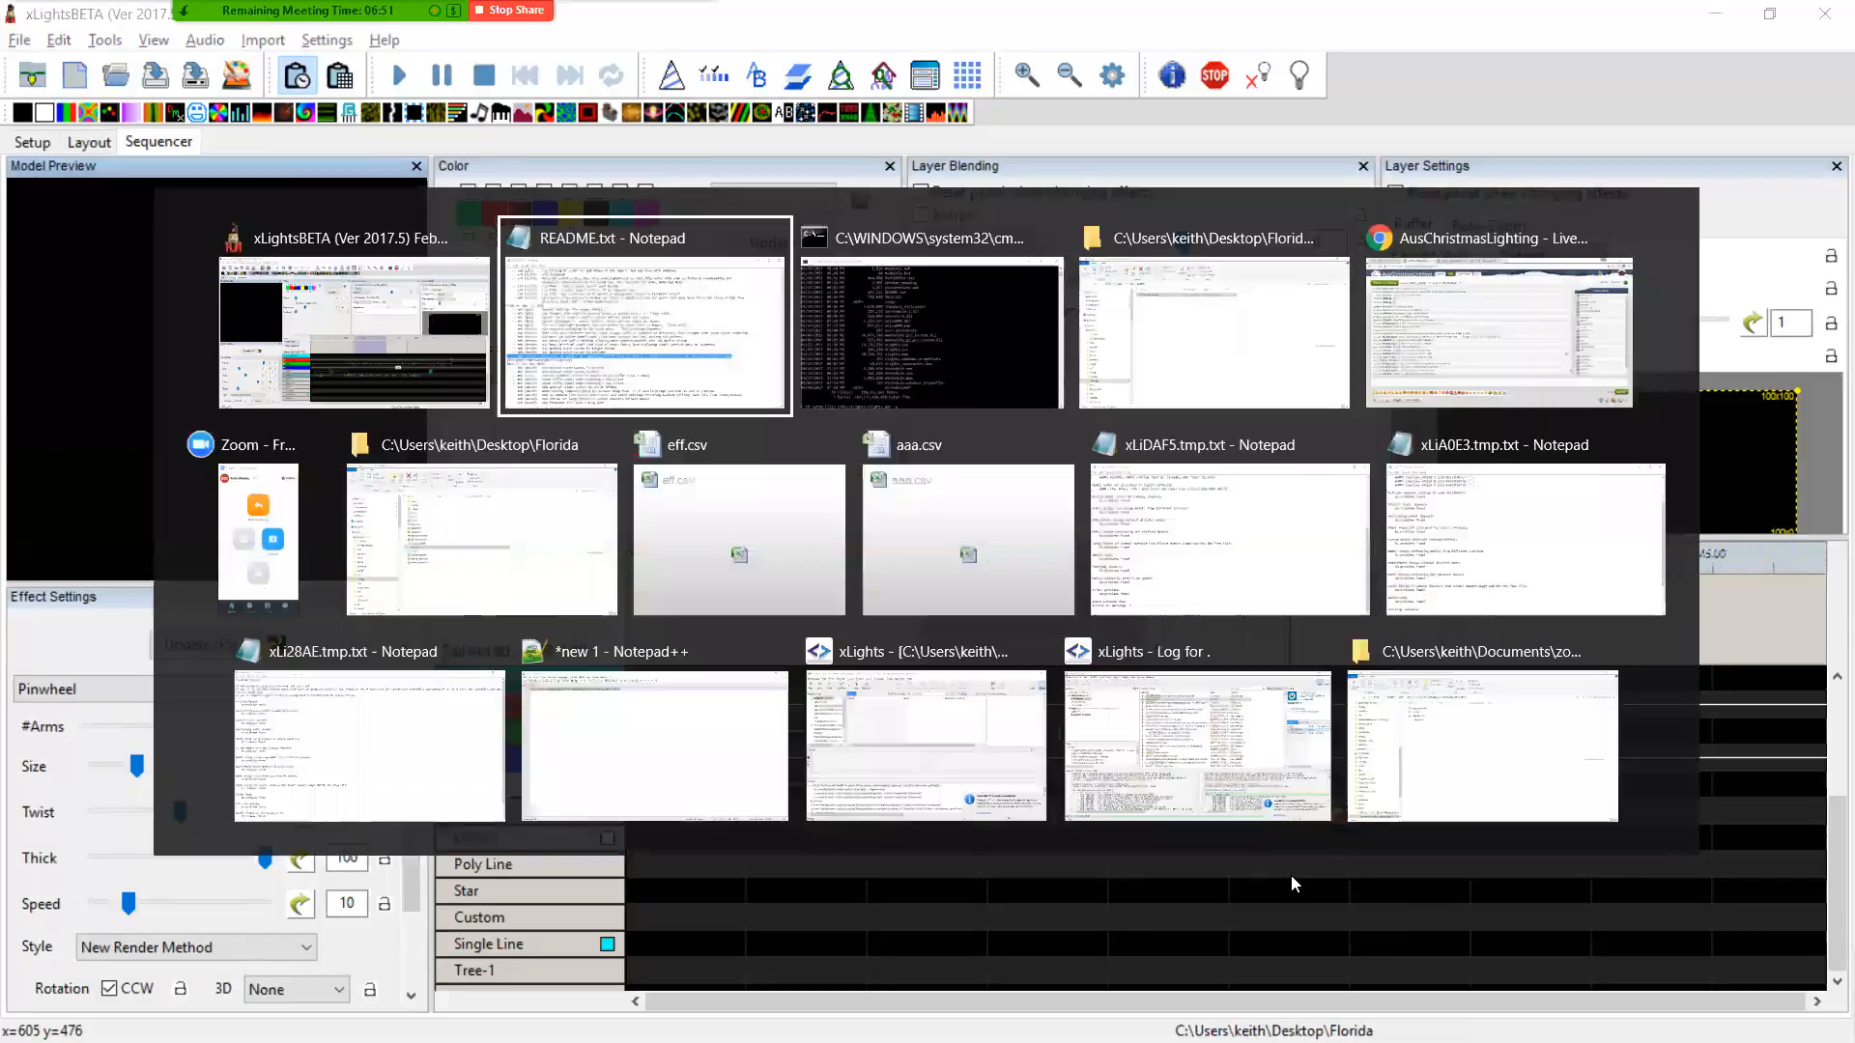